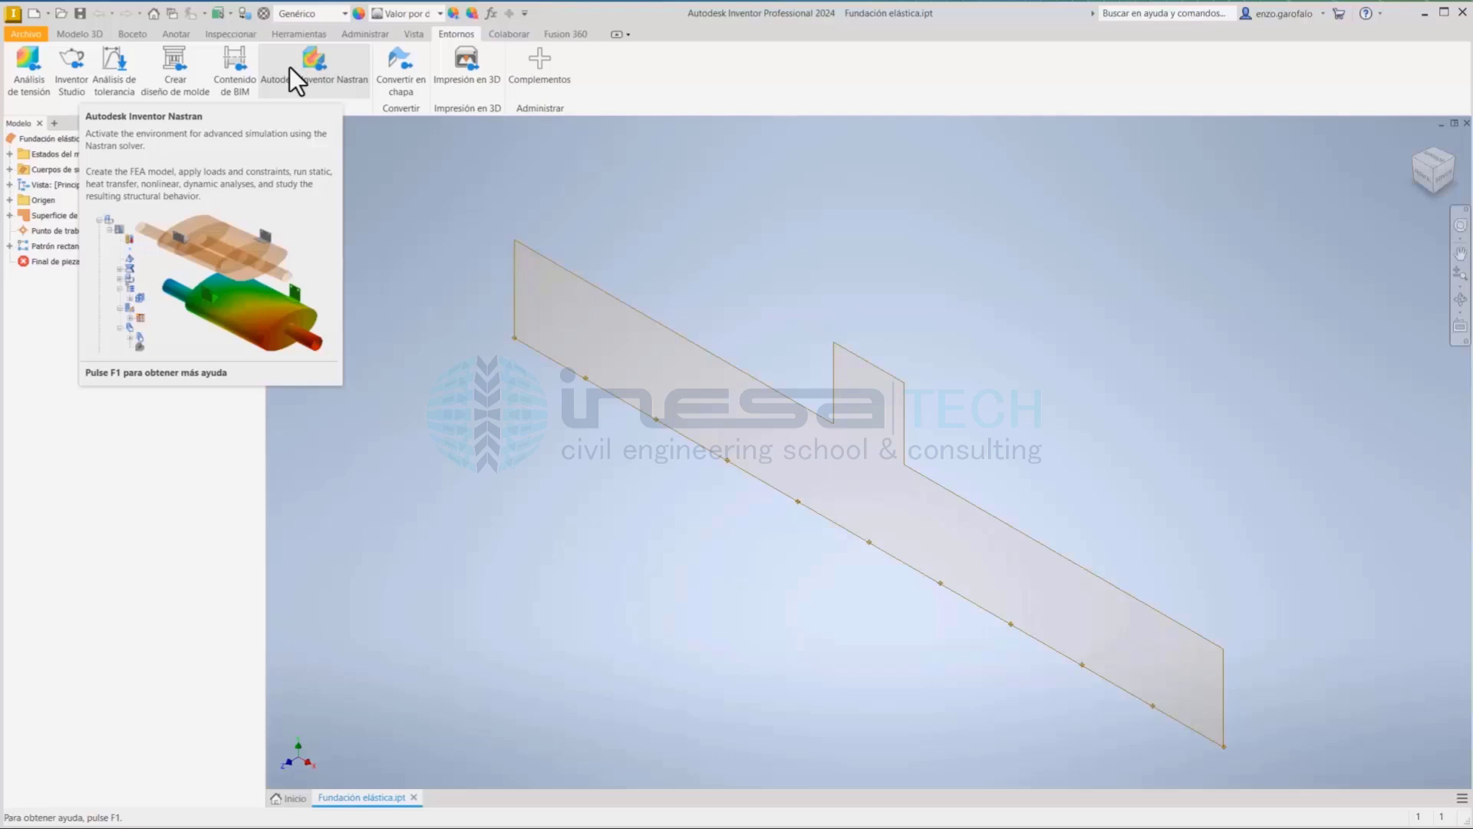
Activate the Autodesk Inventor Nastran environment and set the foundation model to the front view
click(320, 67)
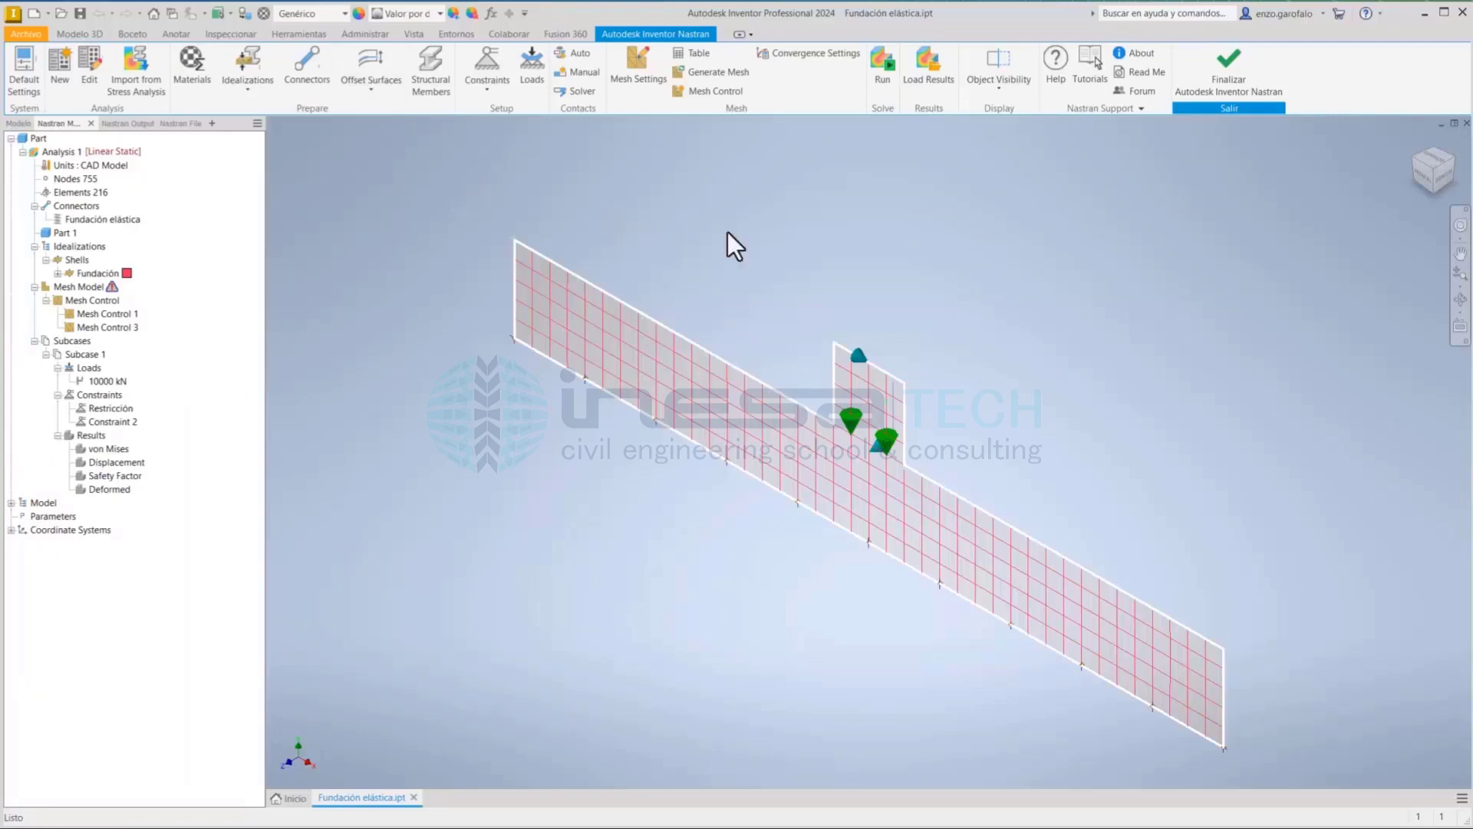
click(1425, 180)
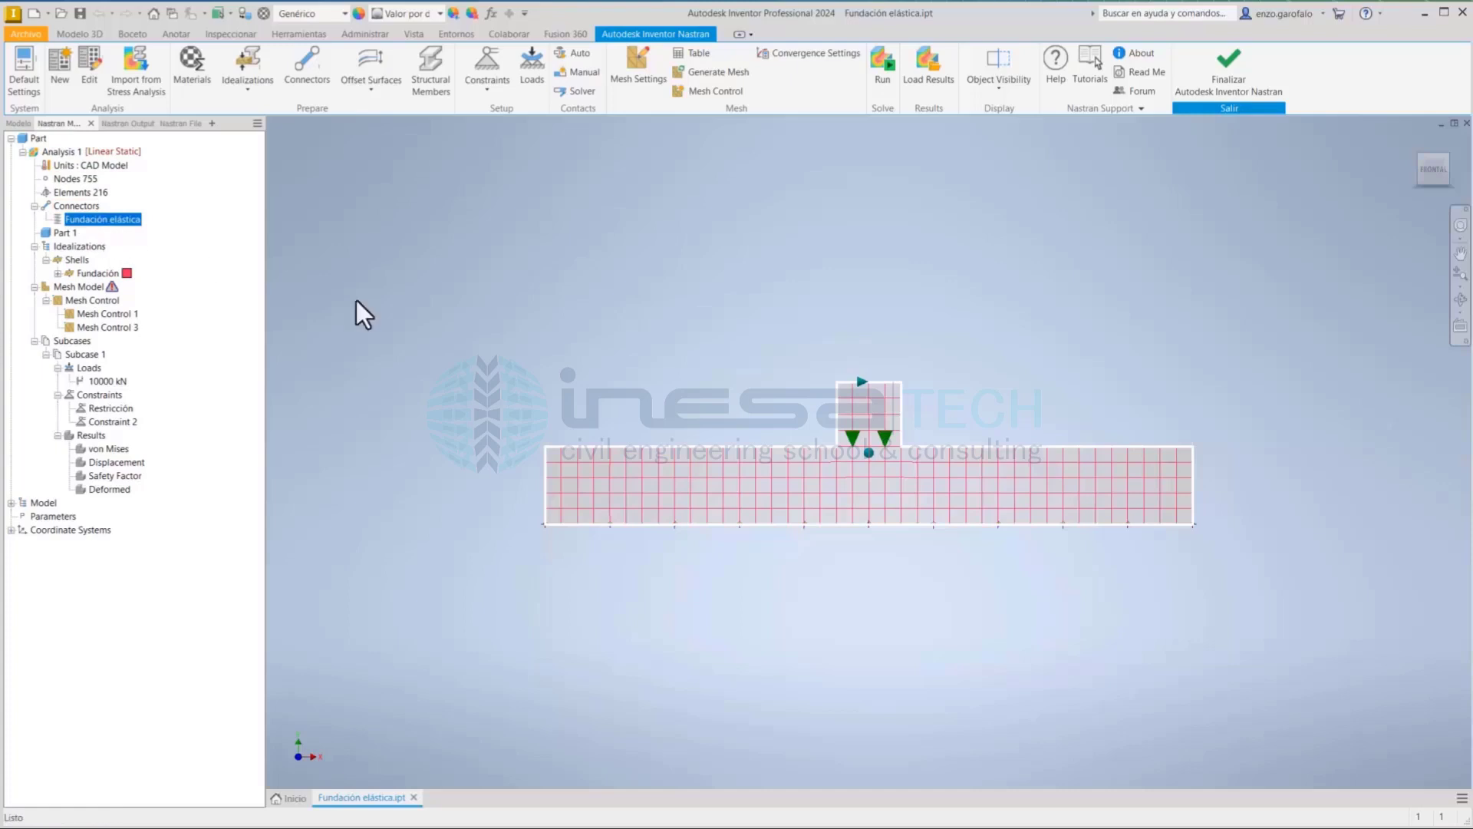
scroll(781, 575, up, 4)
scroll(561, 470, down, 3)
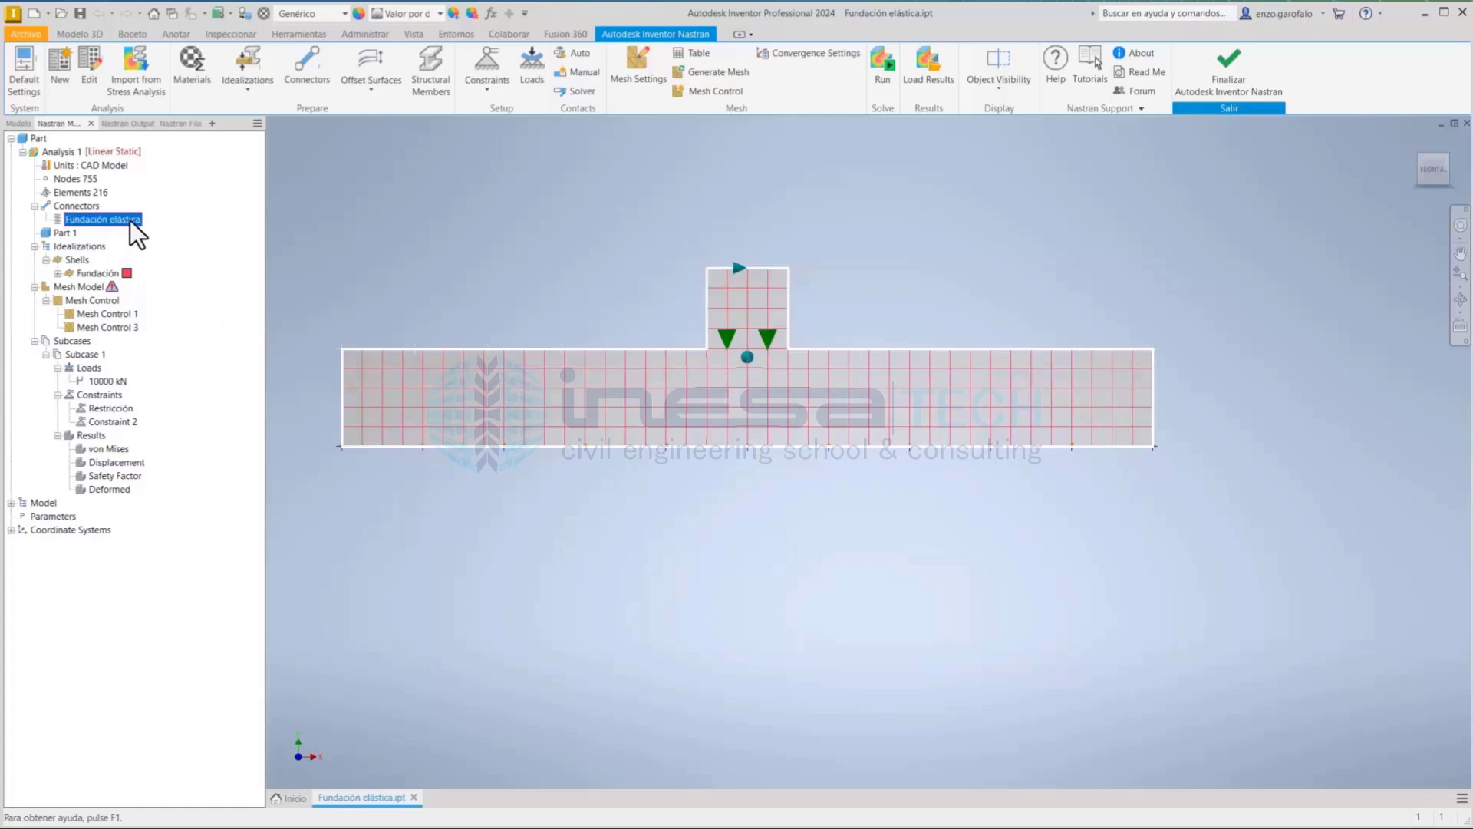
Review the Fundación elástica spring connector's elements, stiffness values and advanced options, and close its definition without changes
double_click(96, 223)
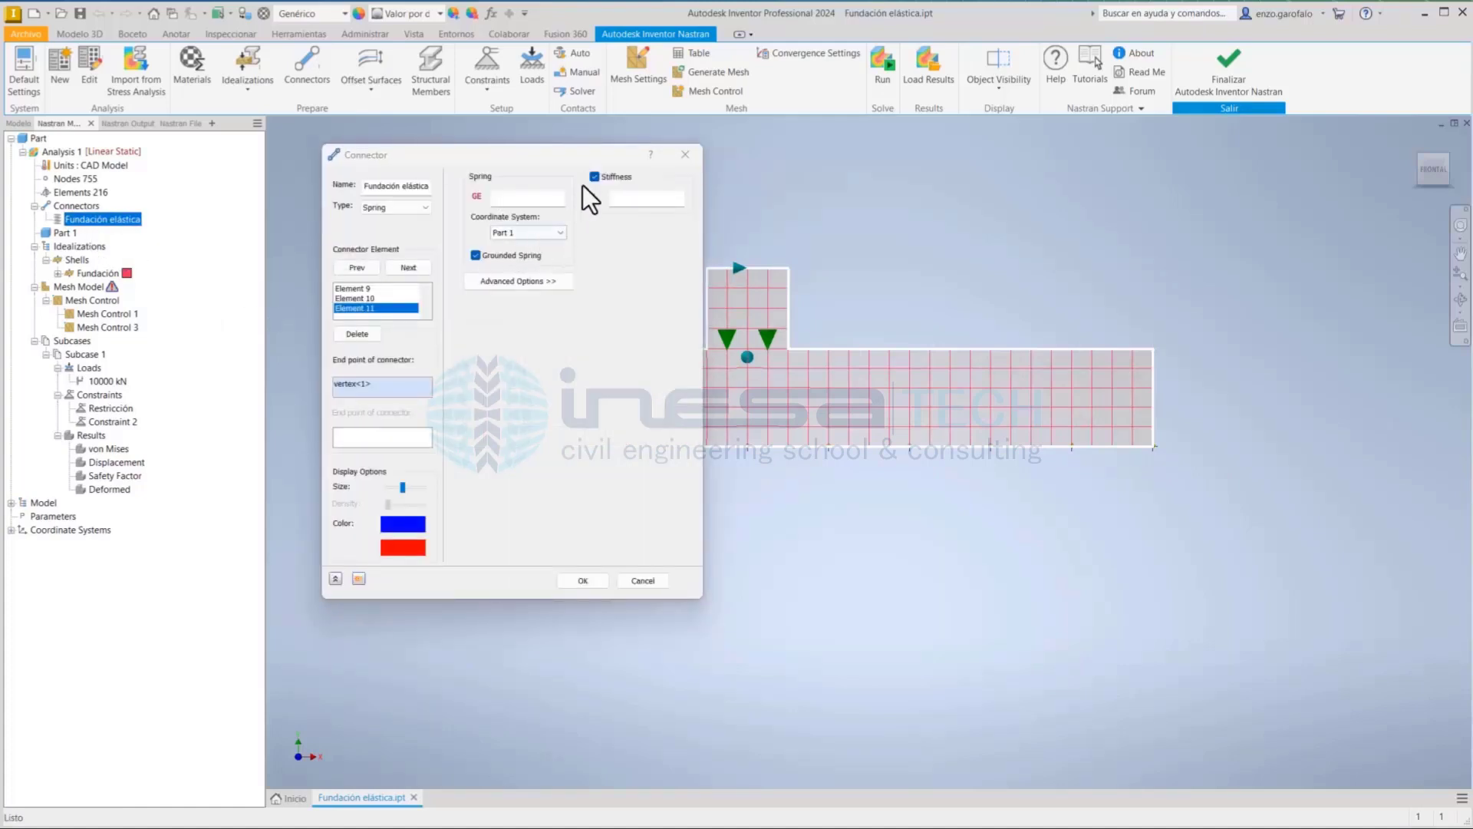
click(515, 282)
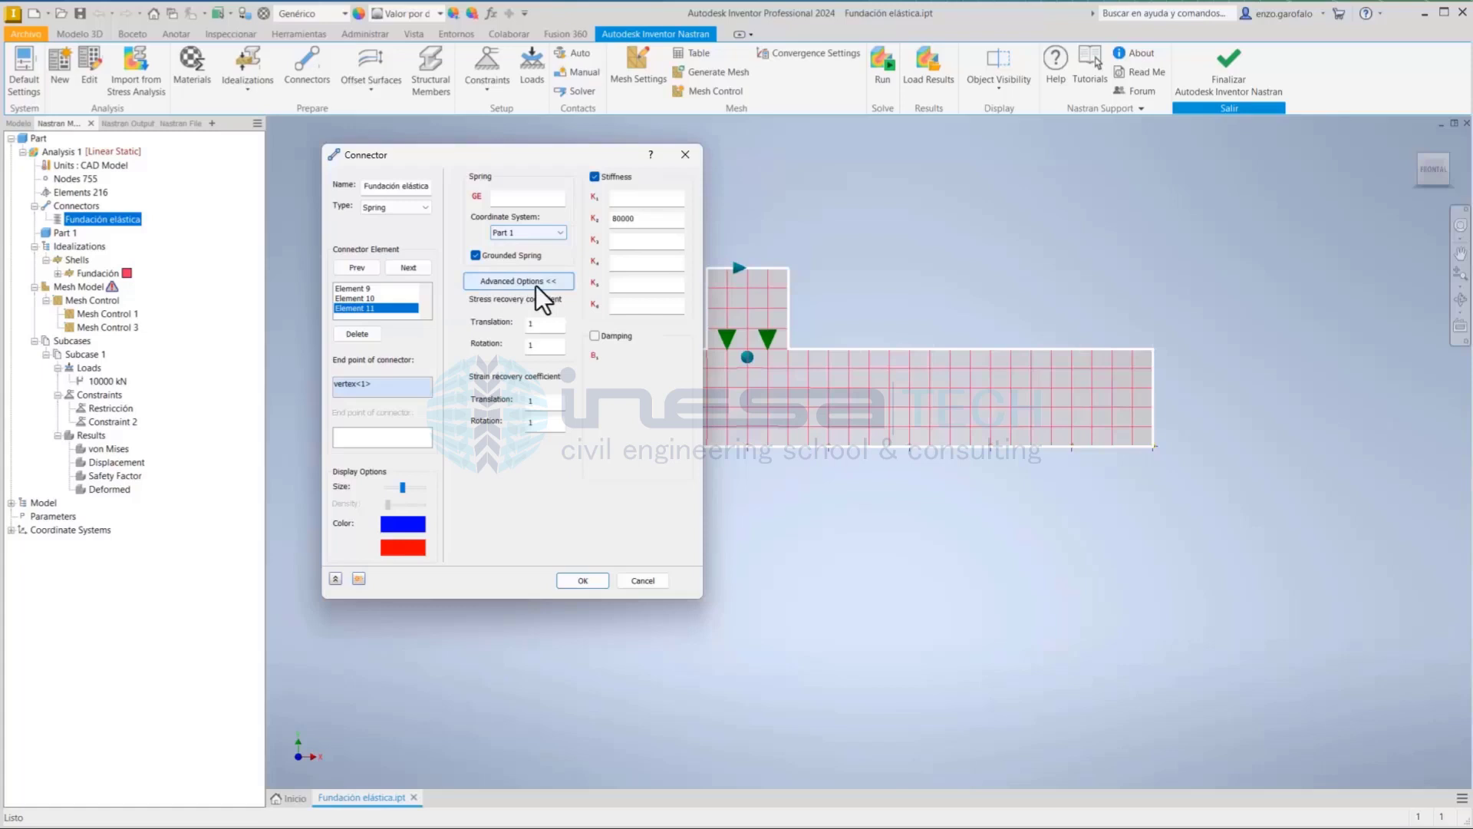
double_click(648, 218)
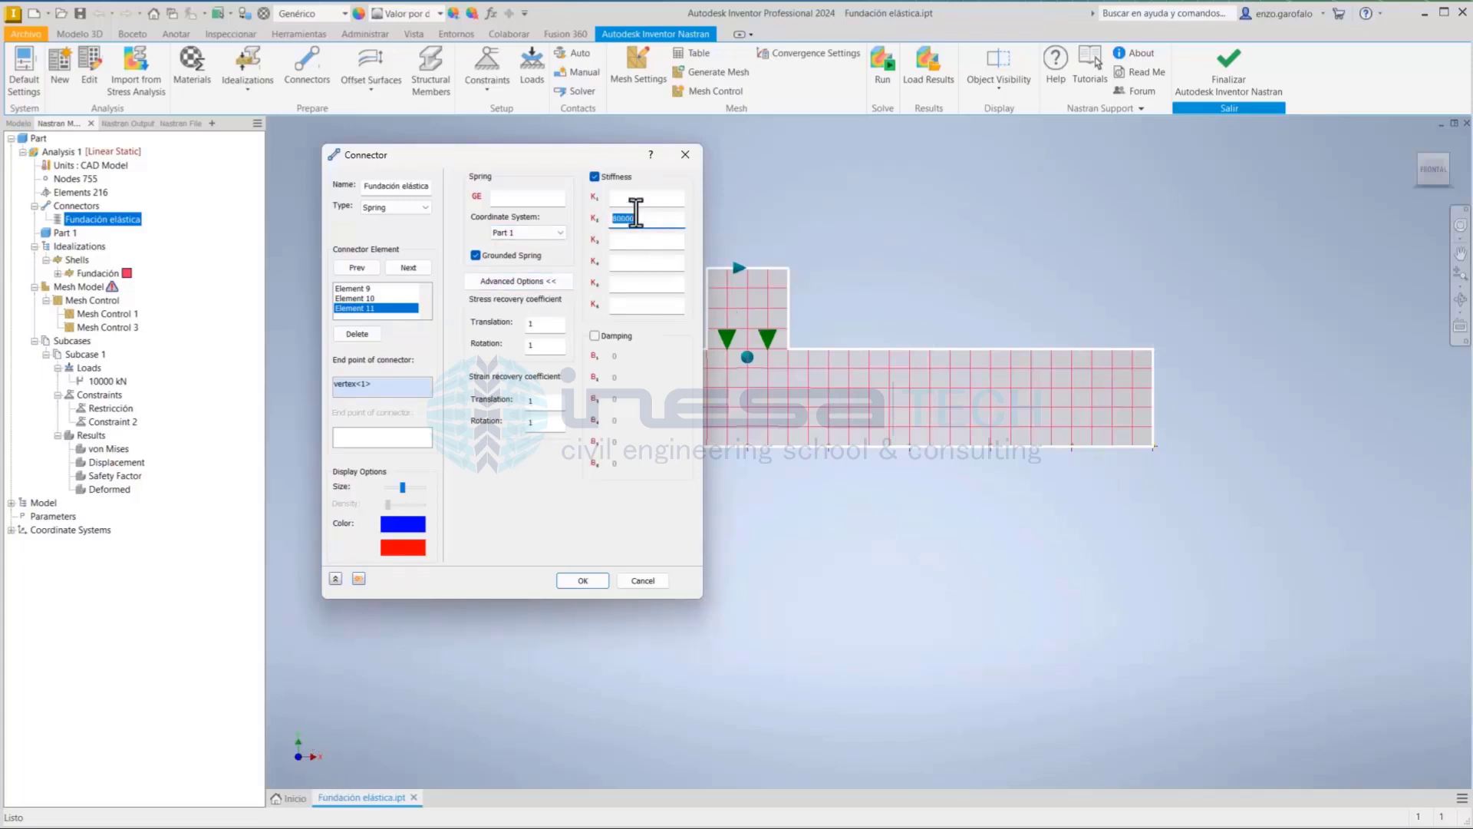
drag(569, 153, 1177, 208)
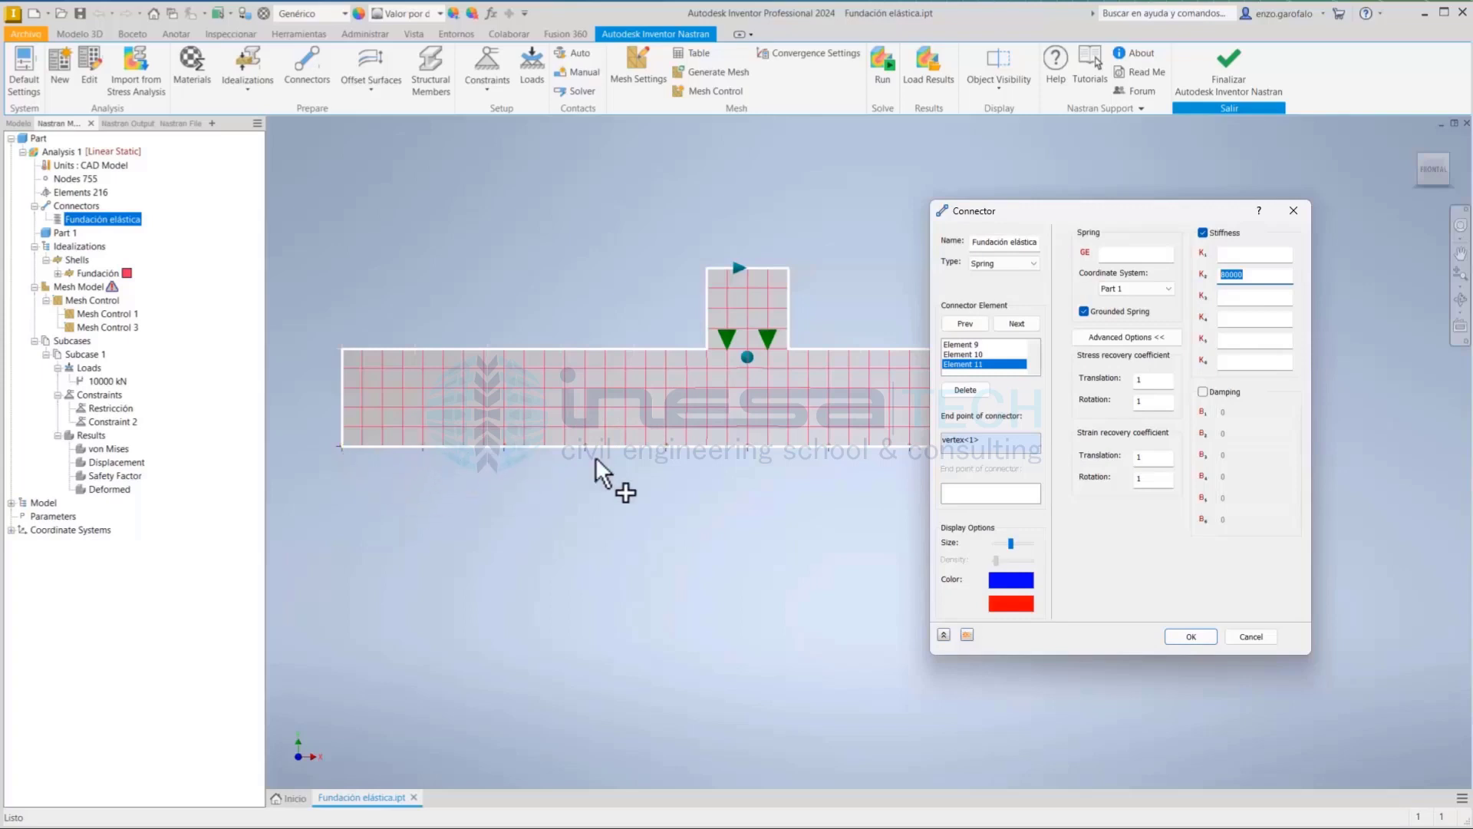
click(1203, 232)
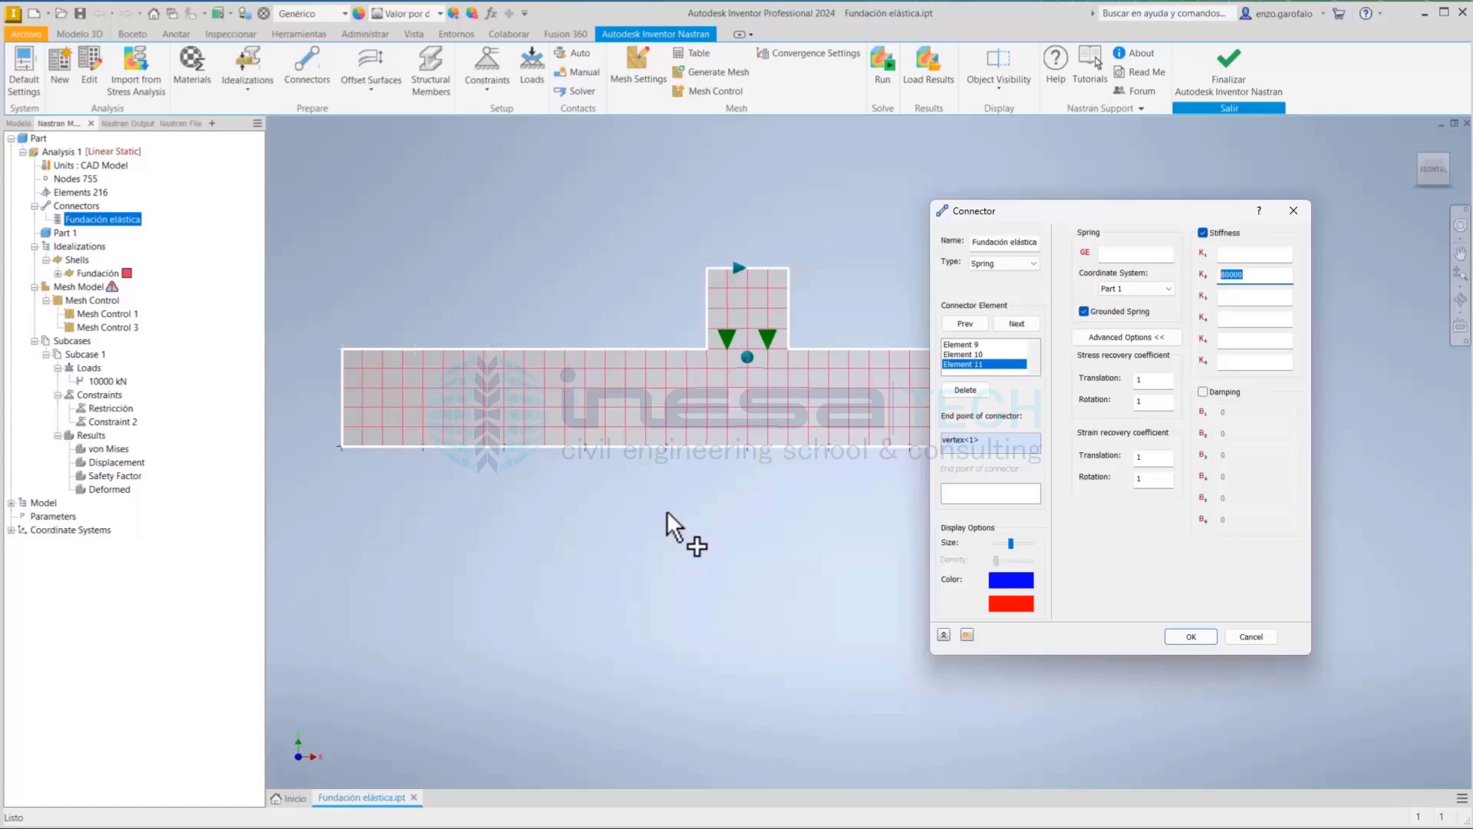
click(1292, 212)
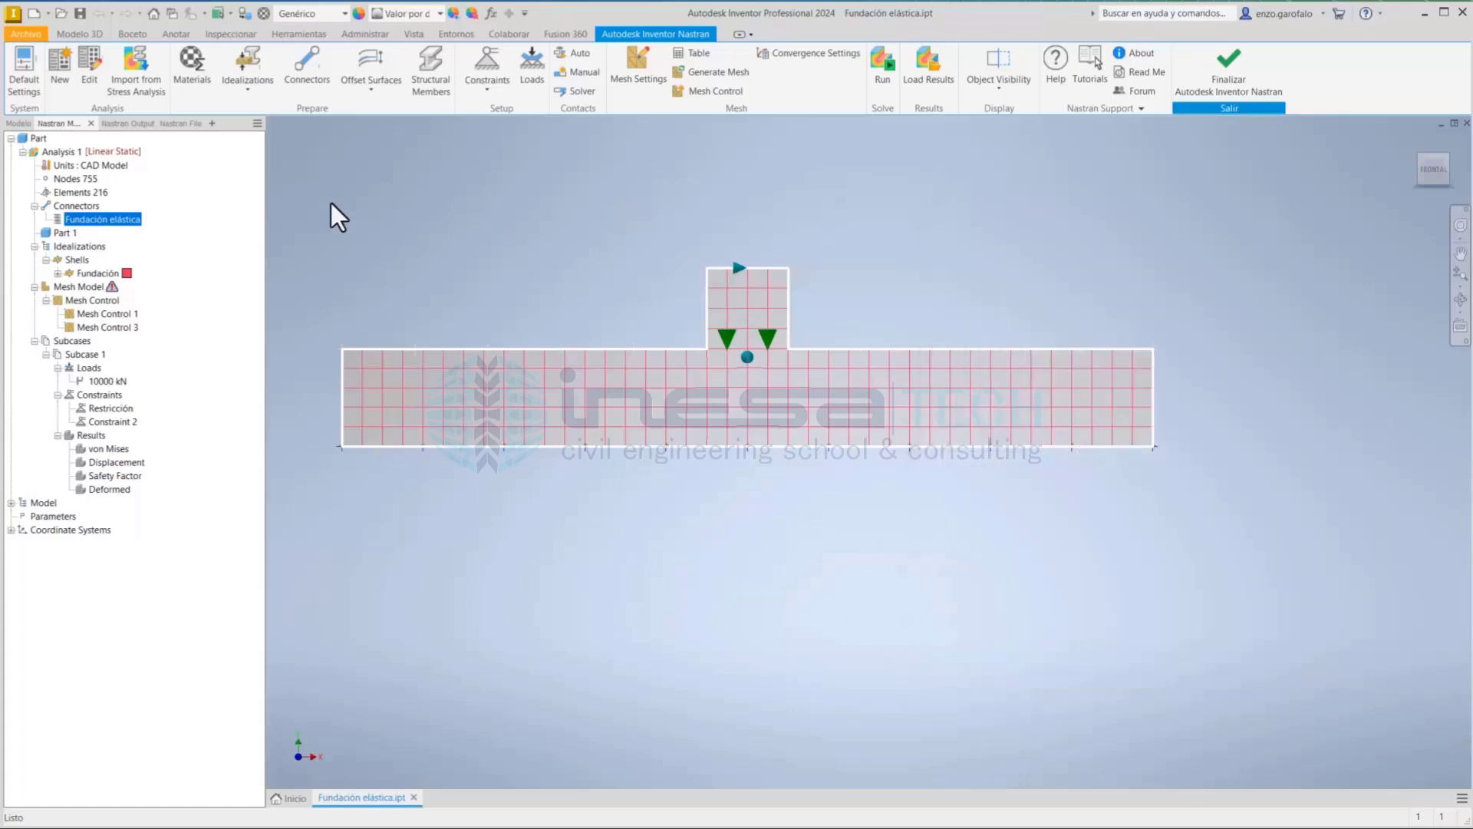
Review the Fundación shell idealization's thickness, material and advanced options, and close its definition without changes
click(96, 274)
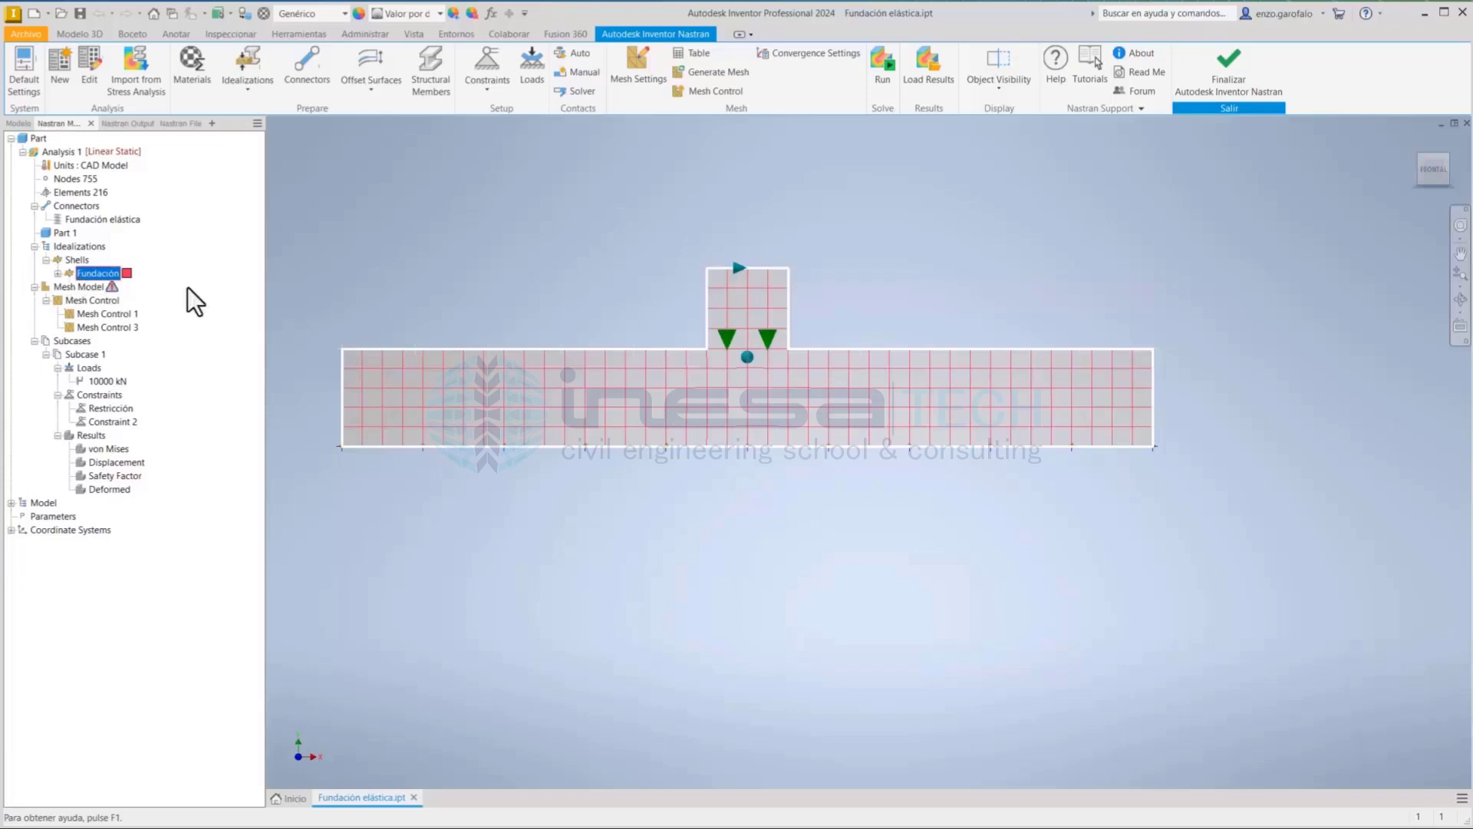
double_click(97, 274)
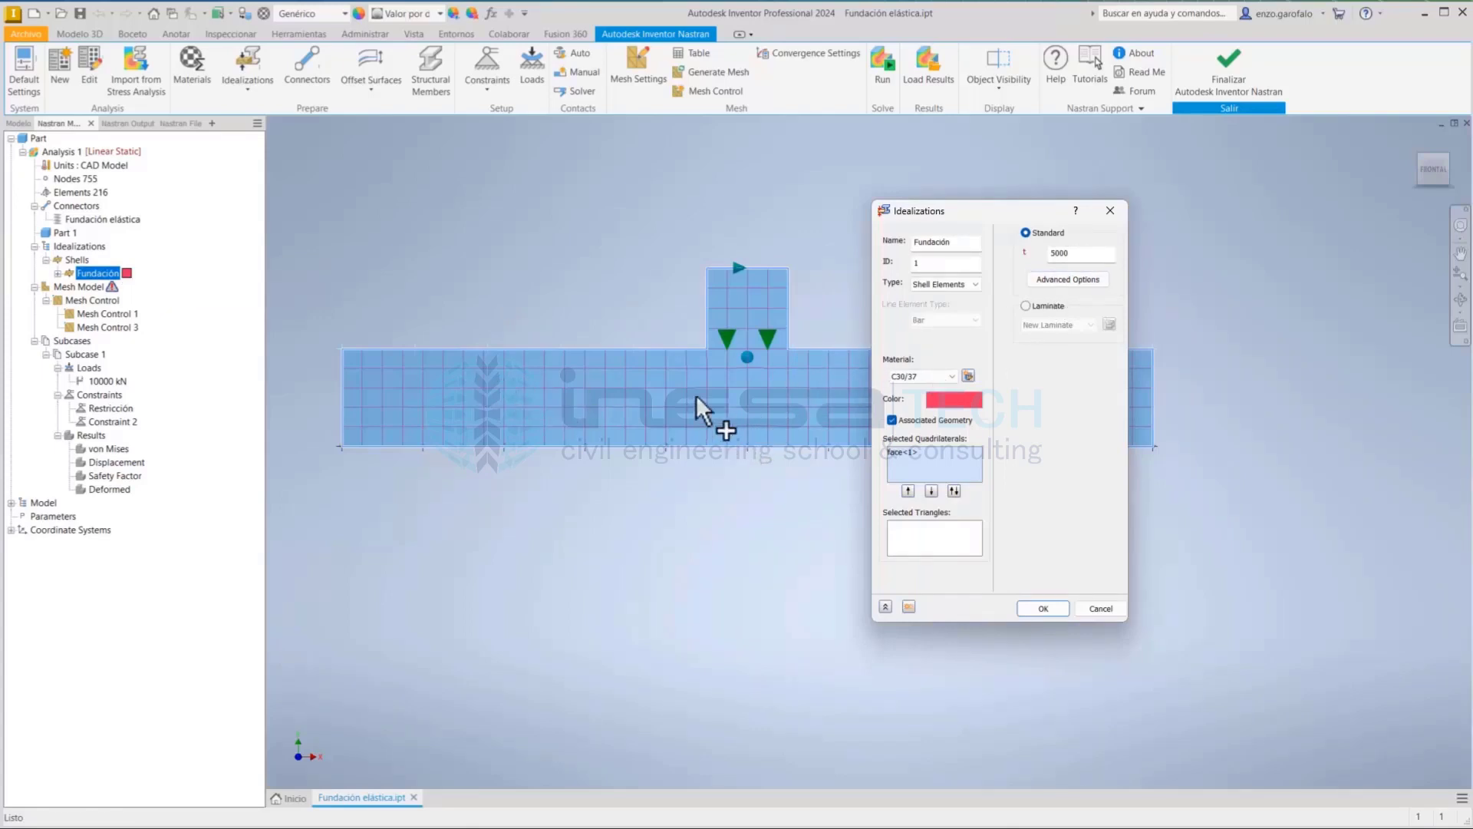
drag(894, 211, 1139, 270)
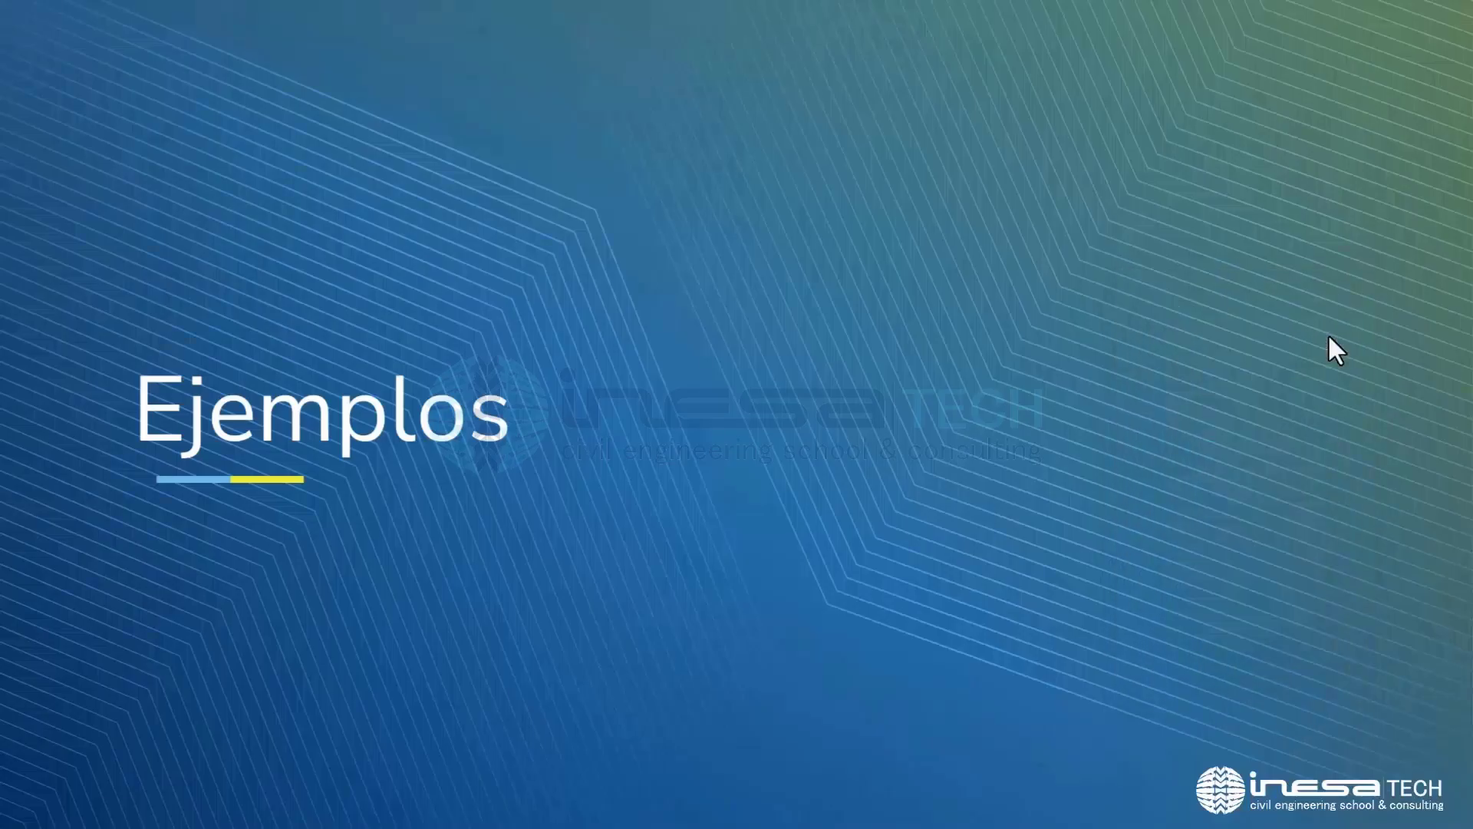
click(1331, 339)
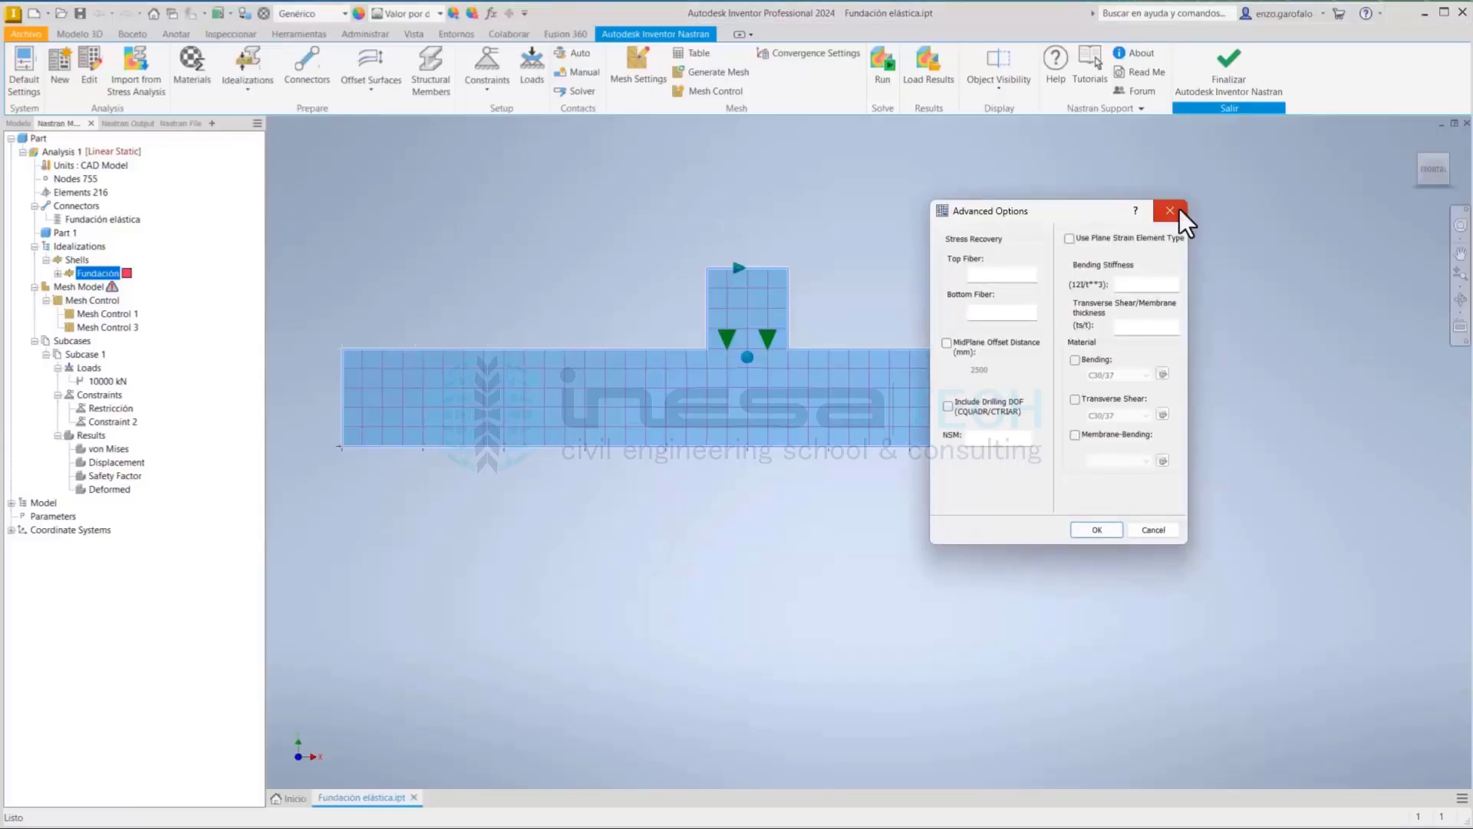
click(1178, 212)
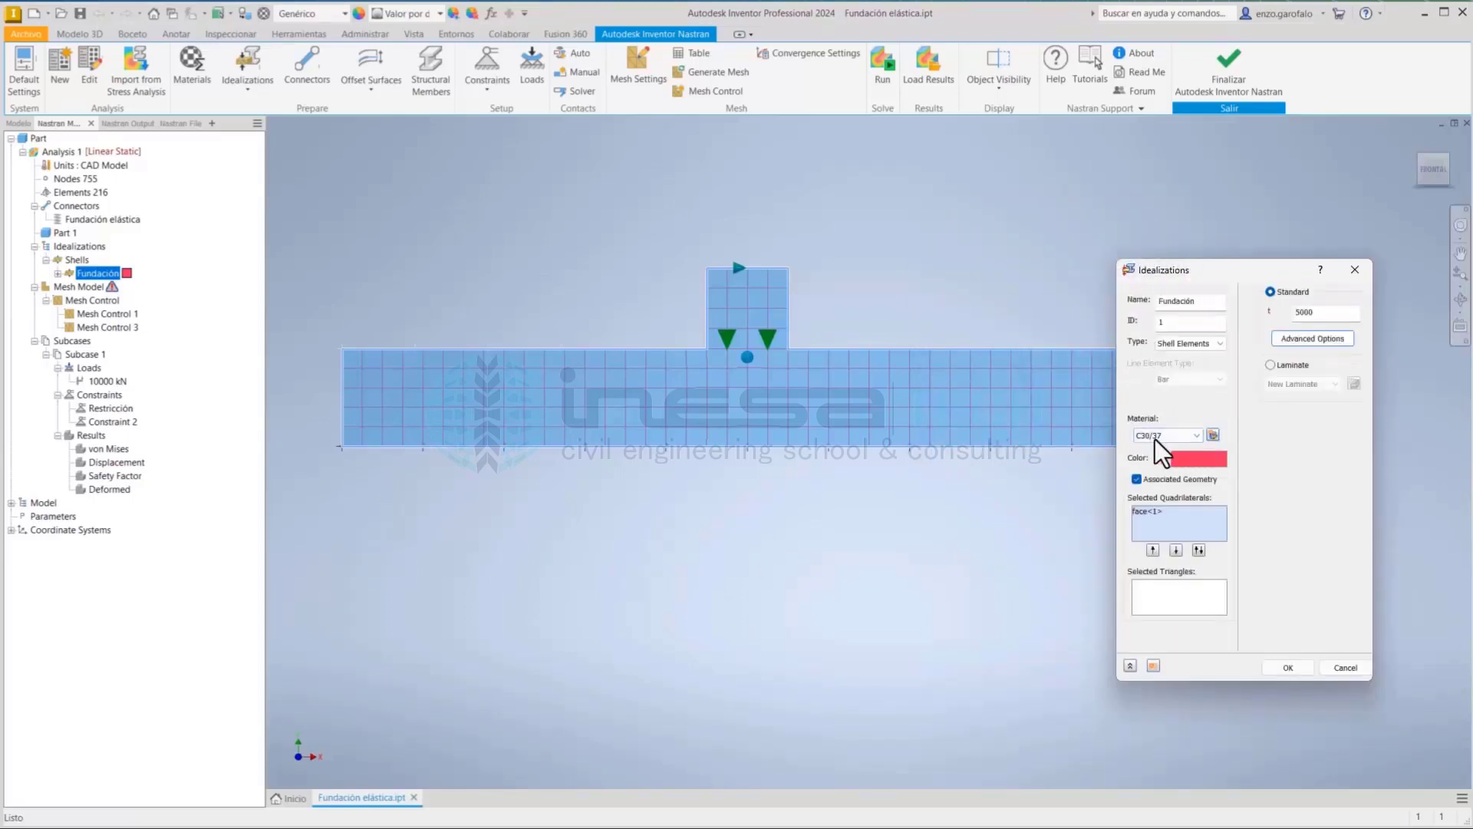
drag(1190, 273, 1110, 235)
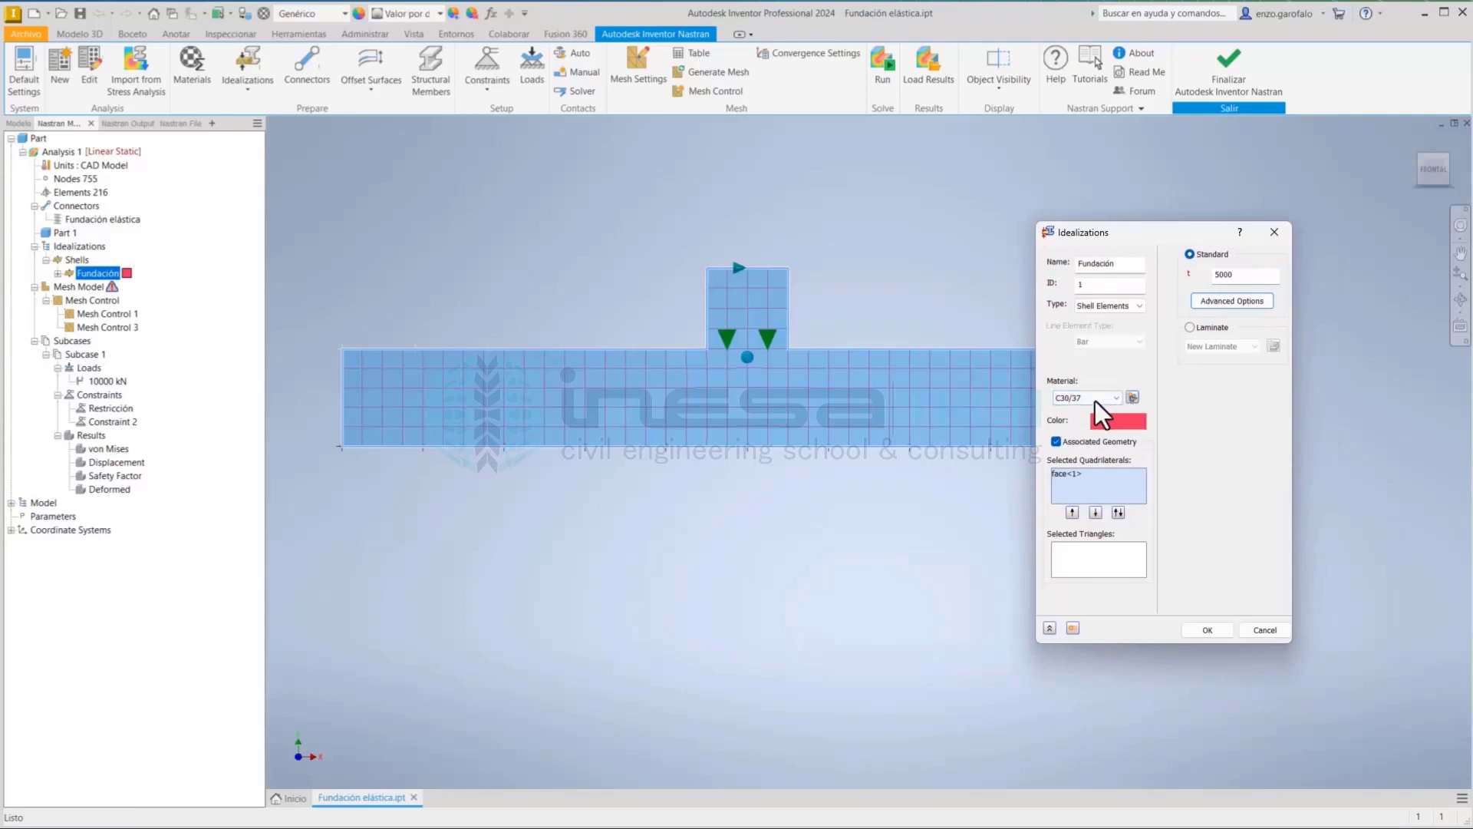
click(1275, 232)
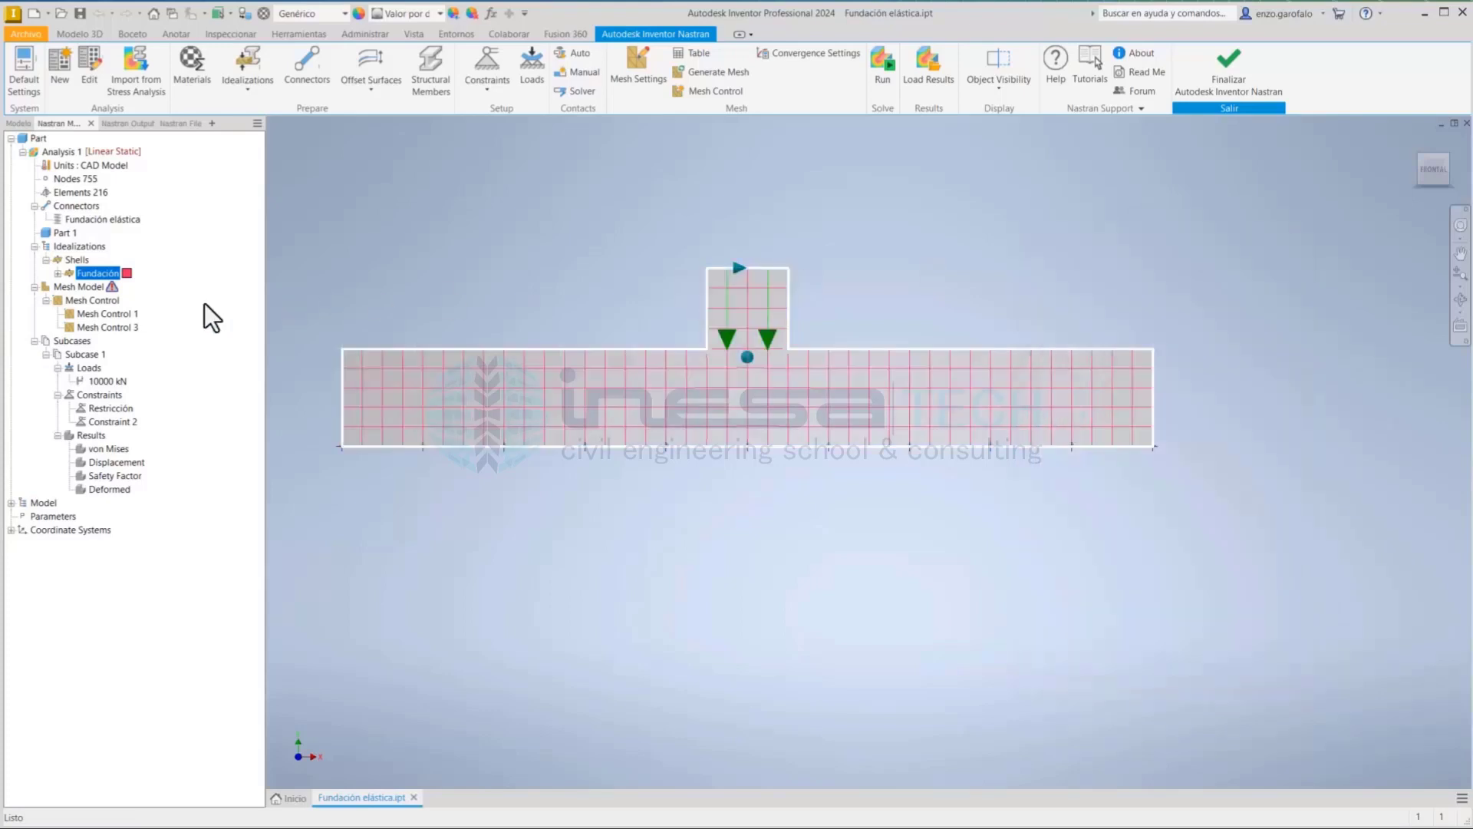
Examine the C30/37 material of the Fundación shell: density, structural properties, allowable limits and failure theory
click(57, 274)
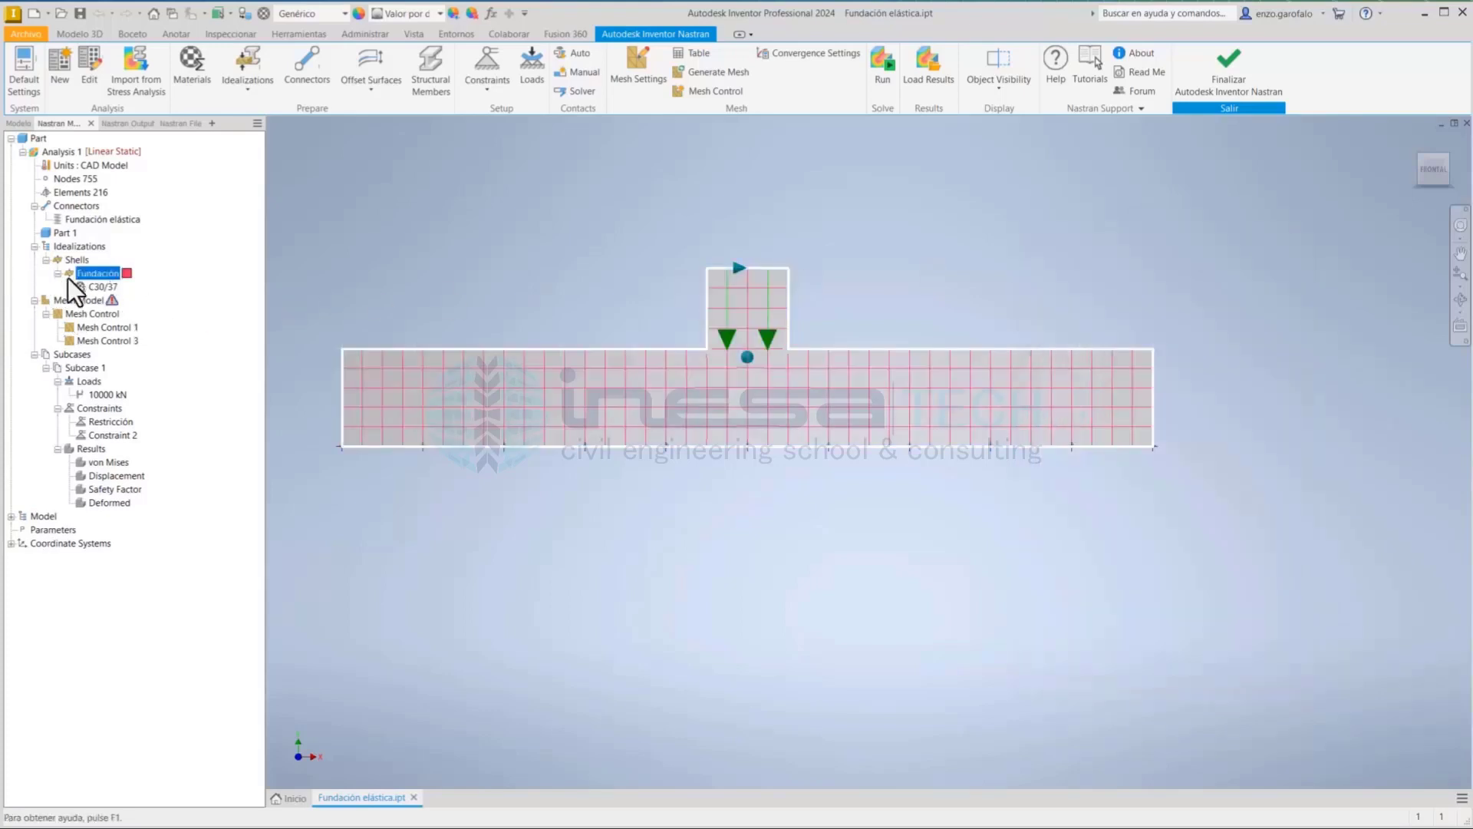
click(103, 286)
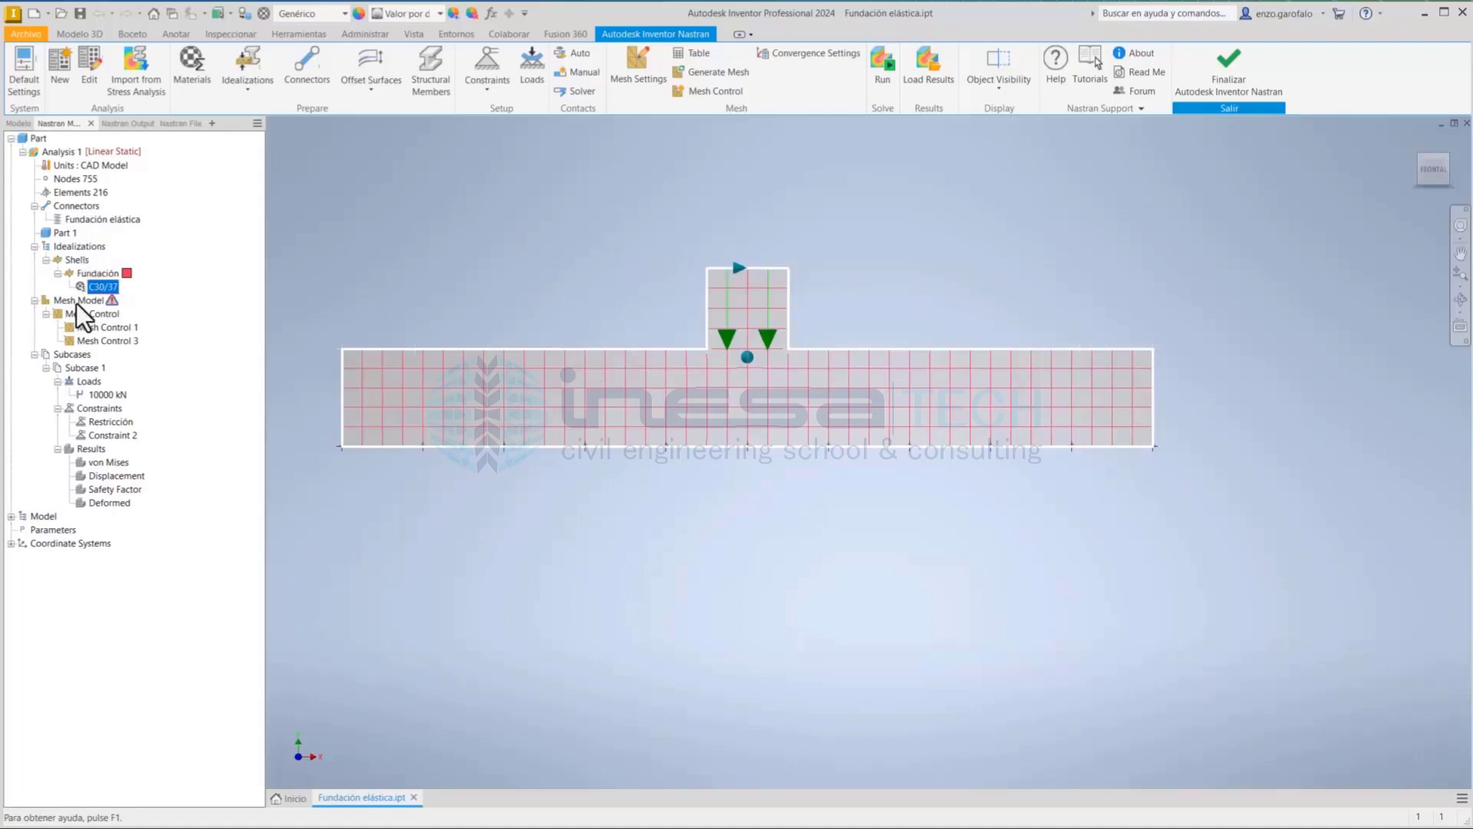
double_click(98, 287)
drag(1067, 243, 486, 240)
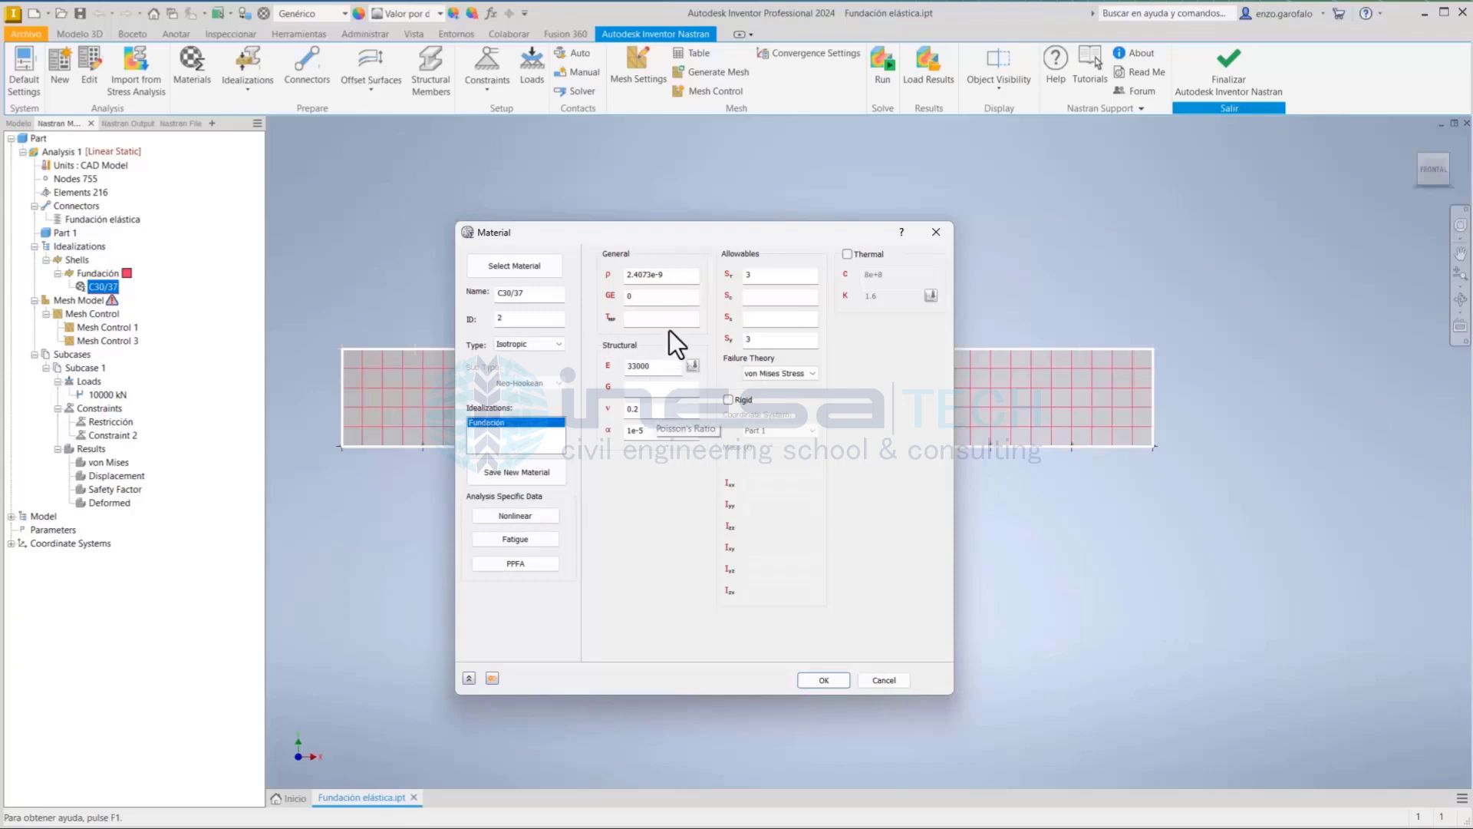
drag(676, 275, 618, 275)
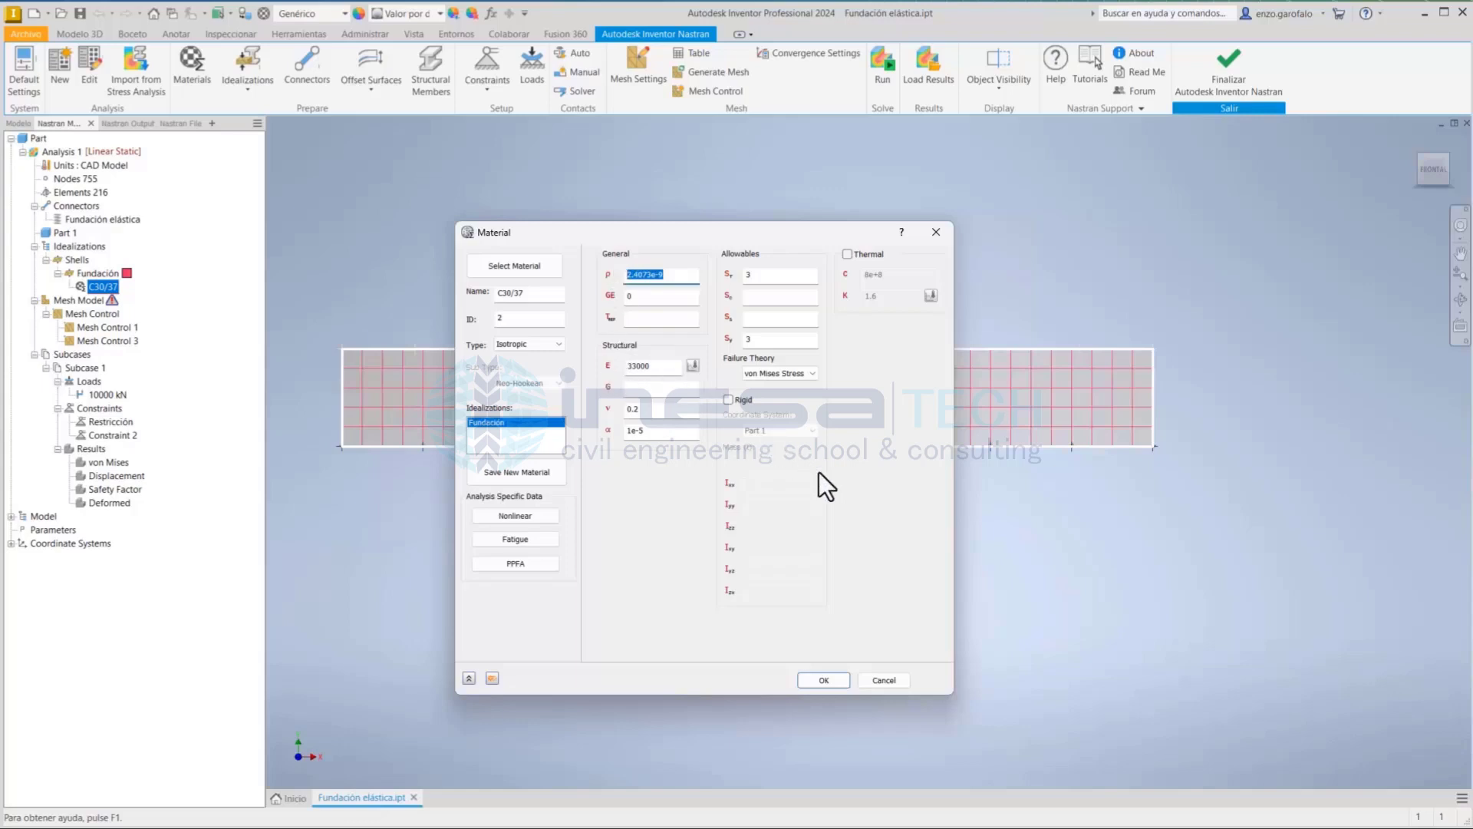
click(776, 276)
click(746, 337)
text(3)
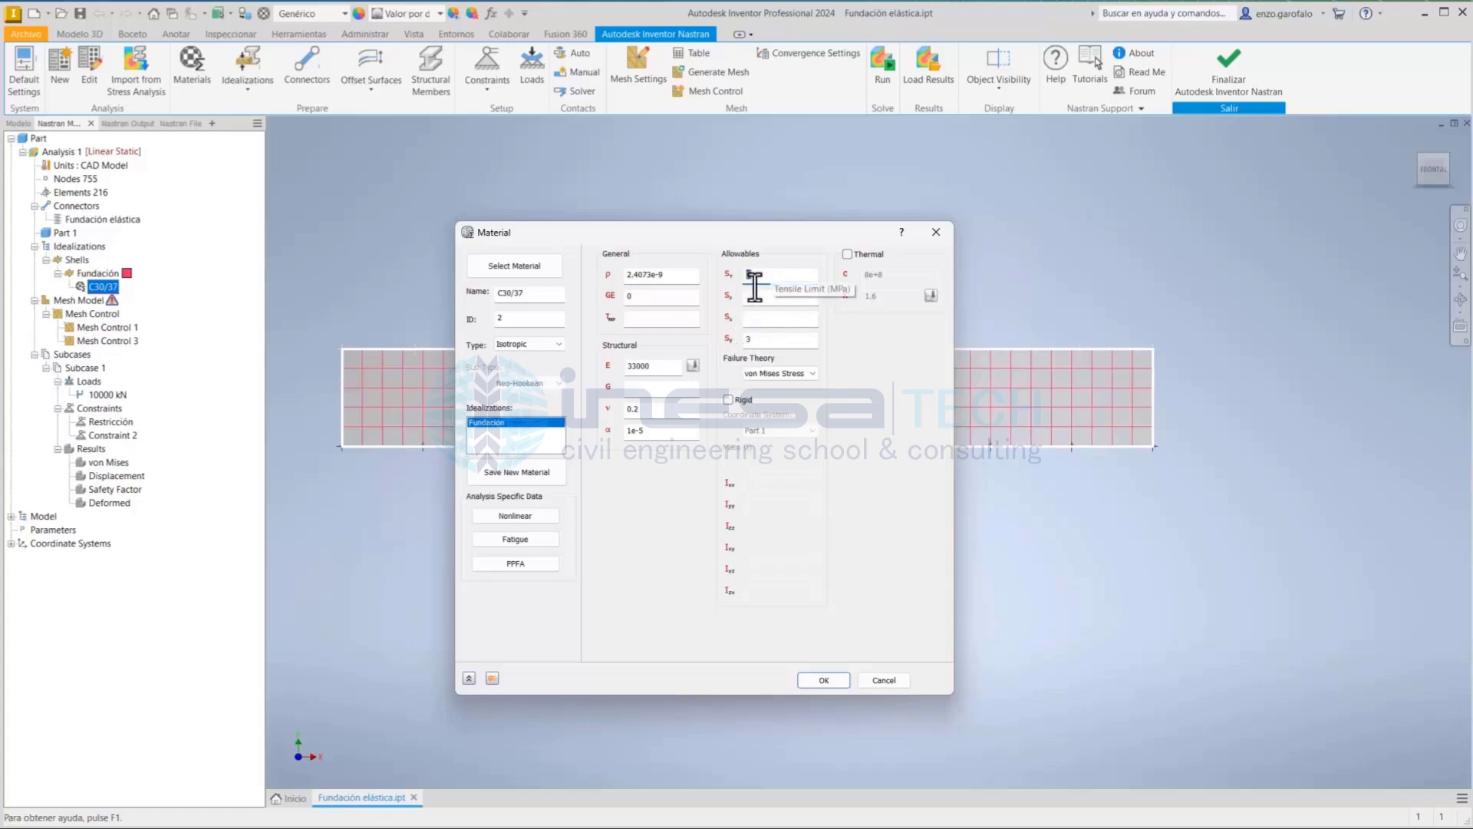
click(756, 277)
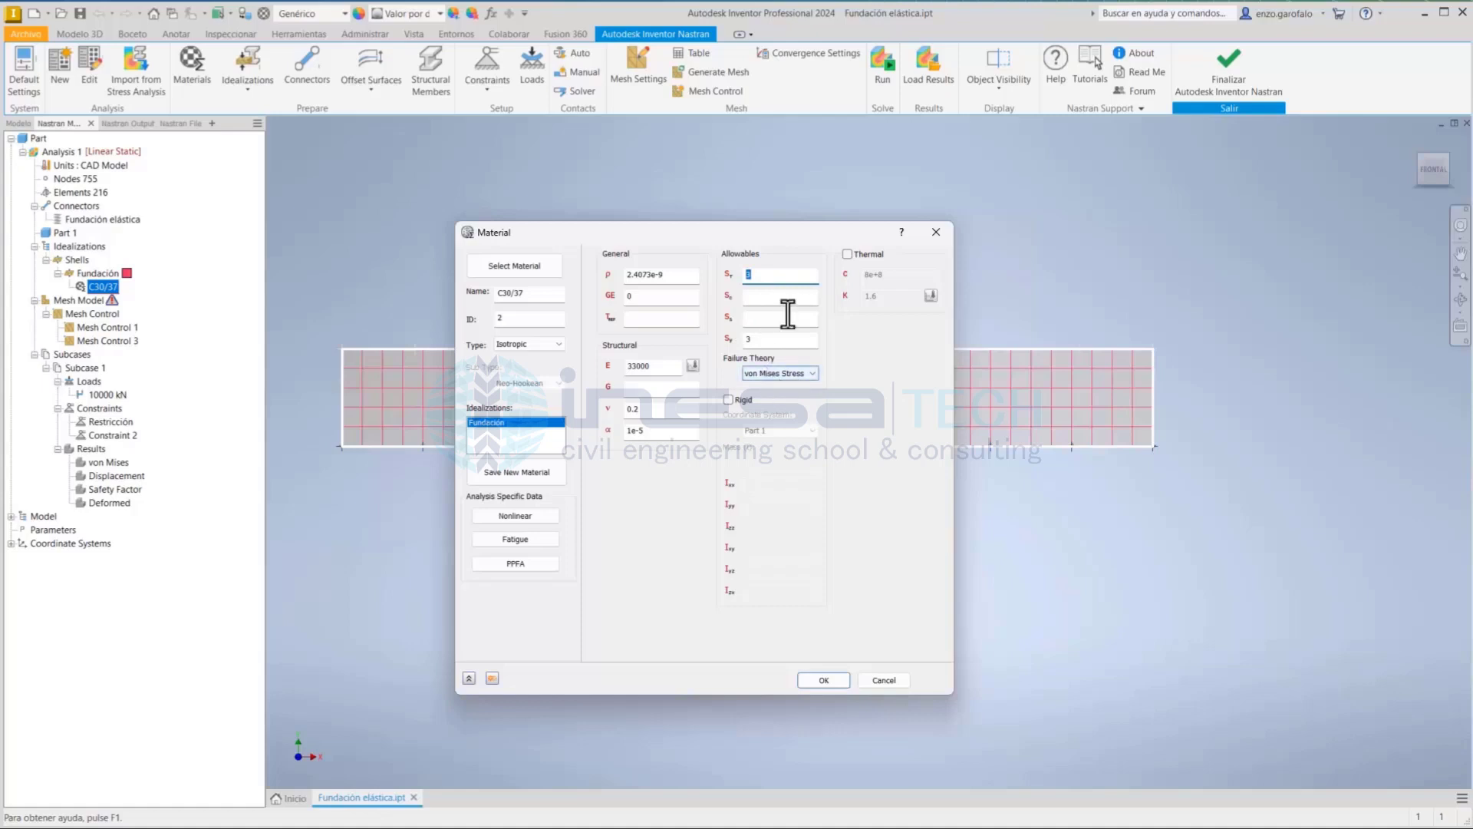
drag(697, 228, 652, 218)
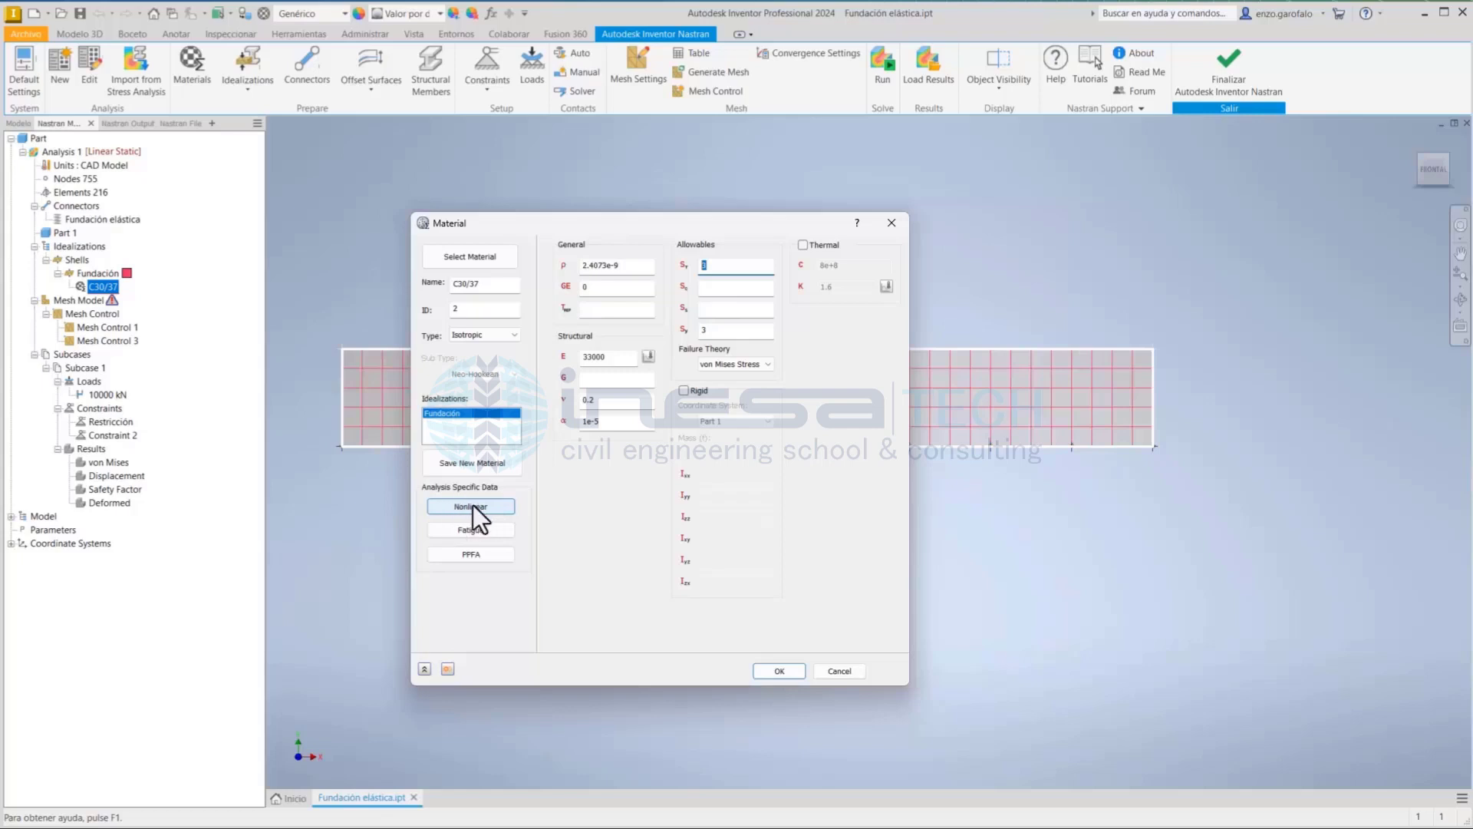
drag(845, 666, 788, 678)
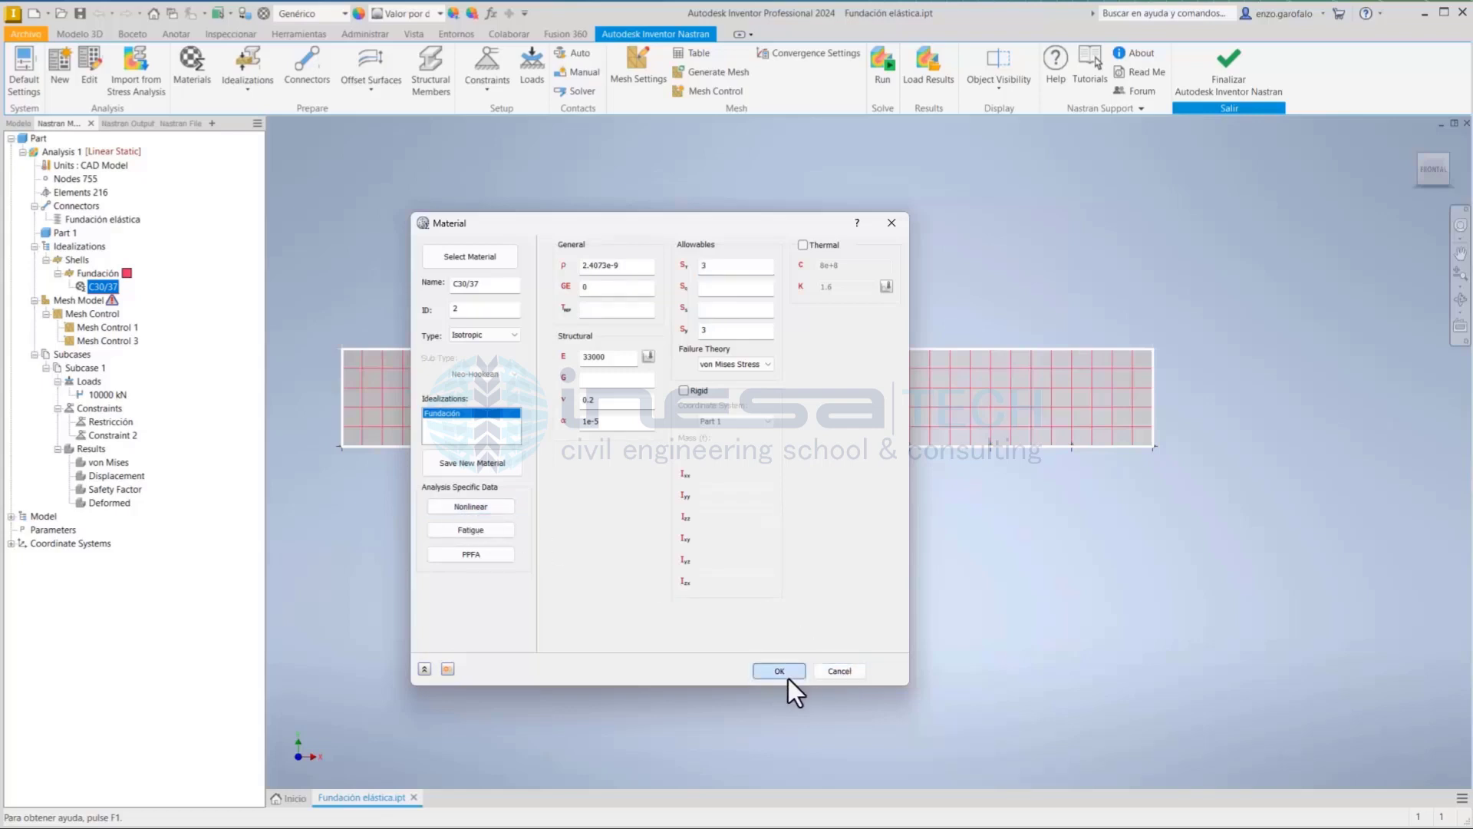
click(786, 665)
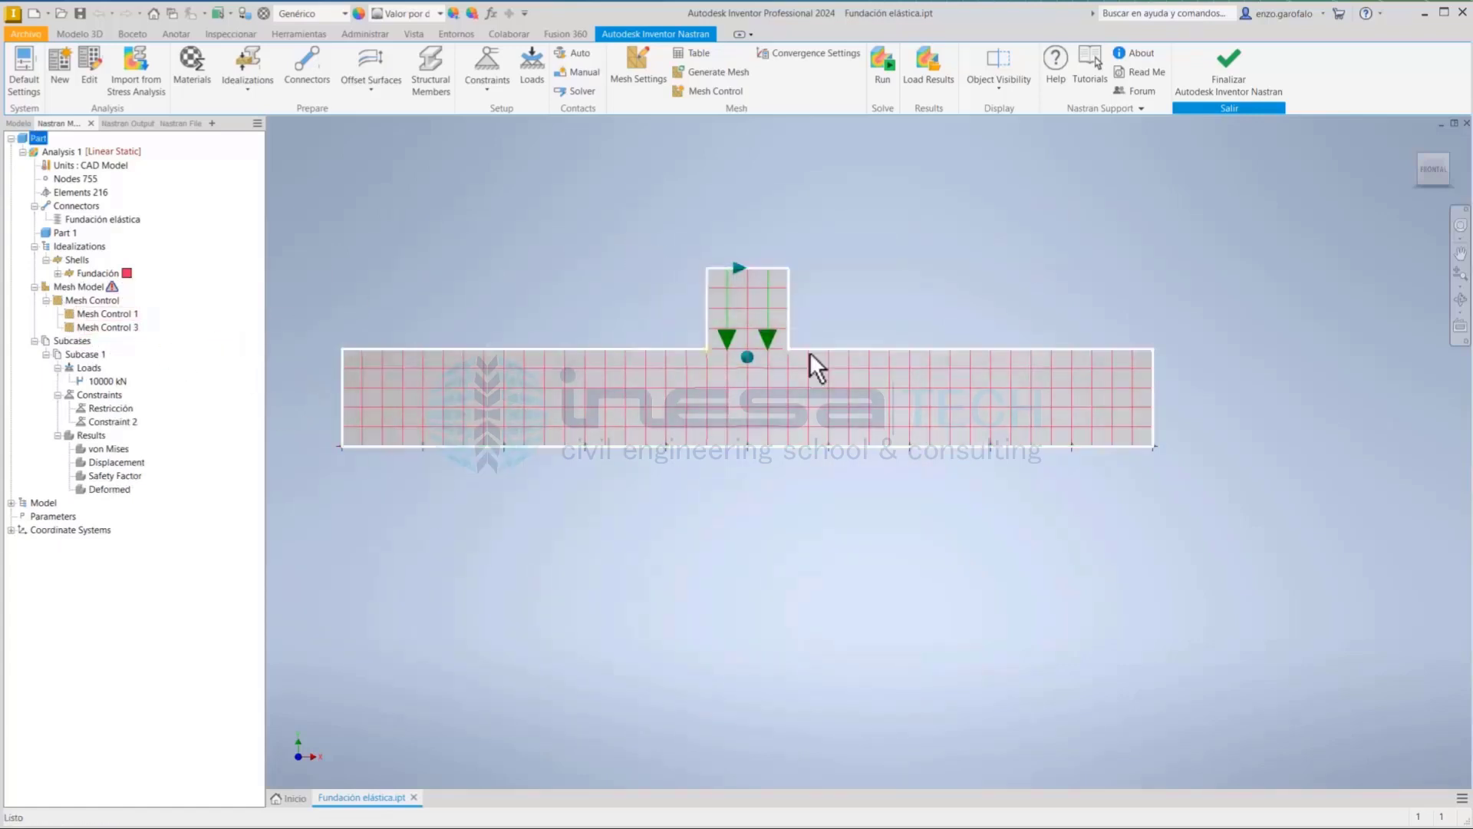
Examine the 10000 kN load and the Restricción and Constraint 2 constraints on the foundation model
click(109, 381)
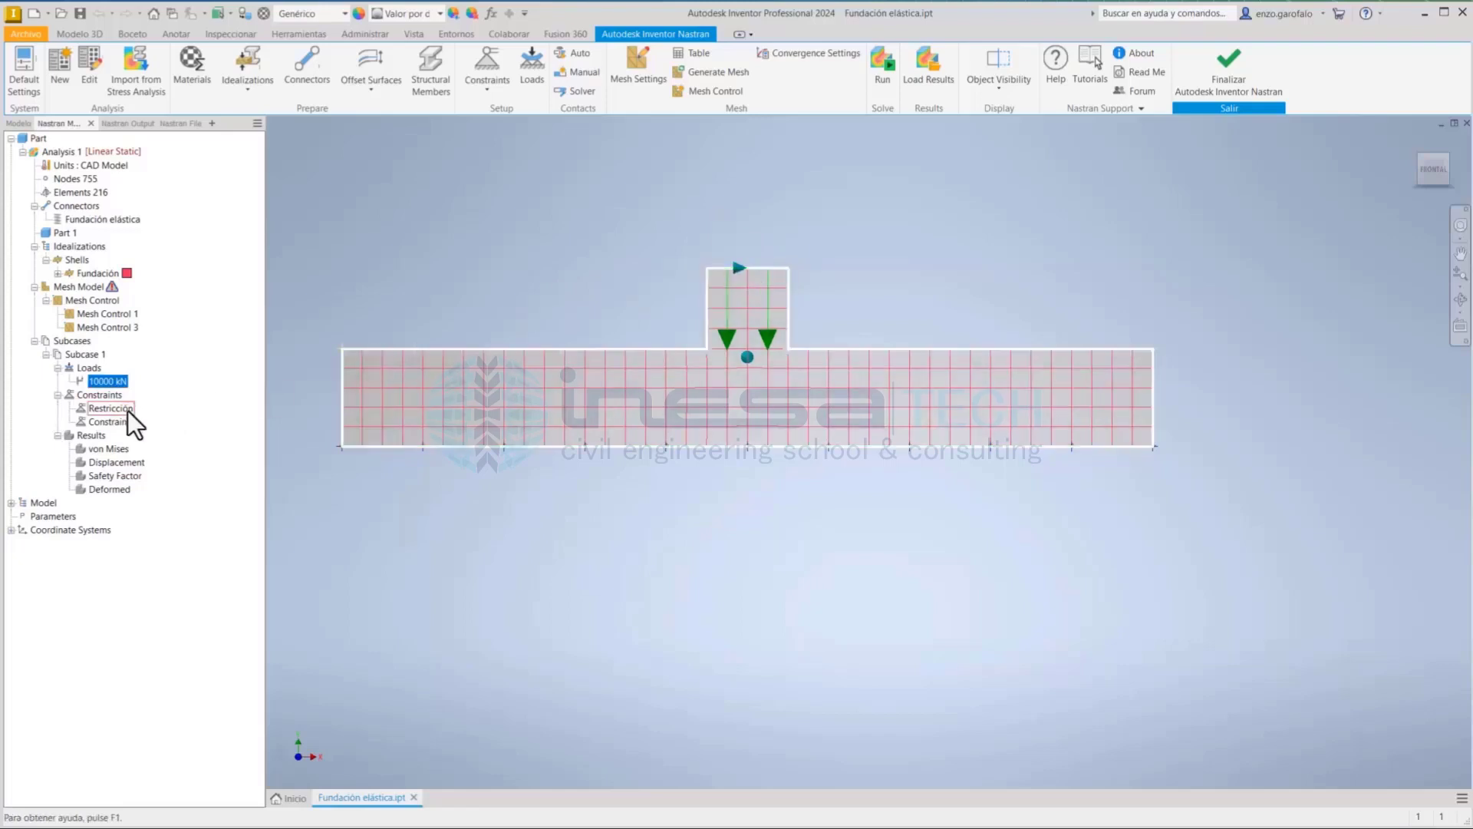
click(111, 408)
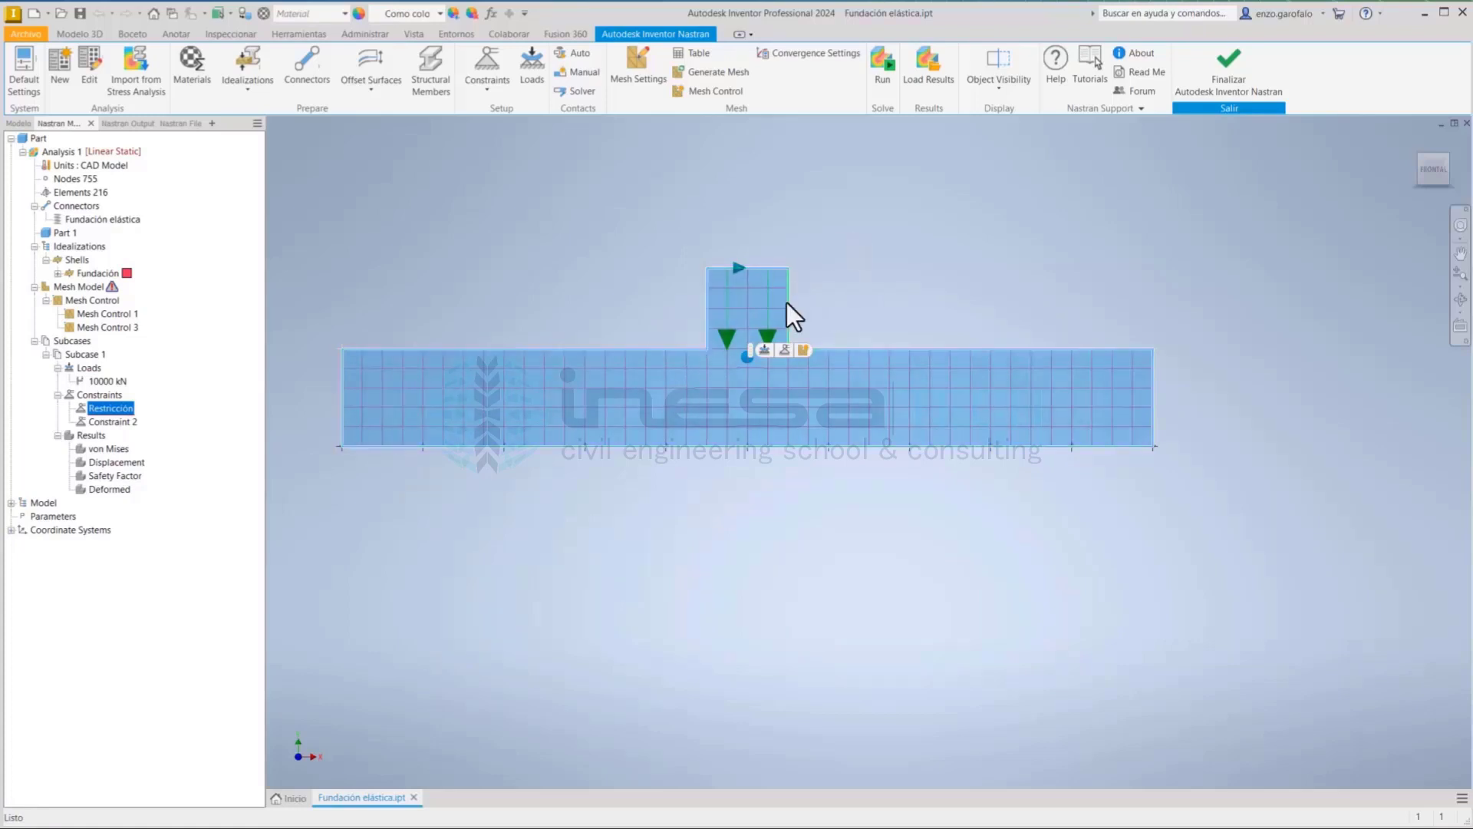
shift+middle_drag(631, 500, 536, 526)
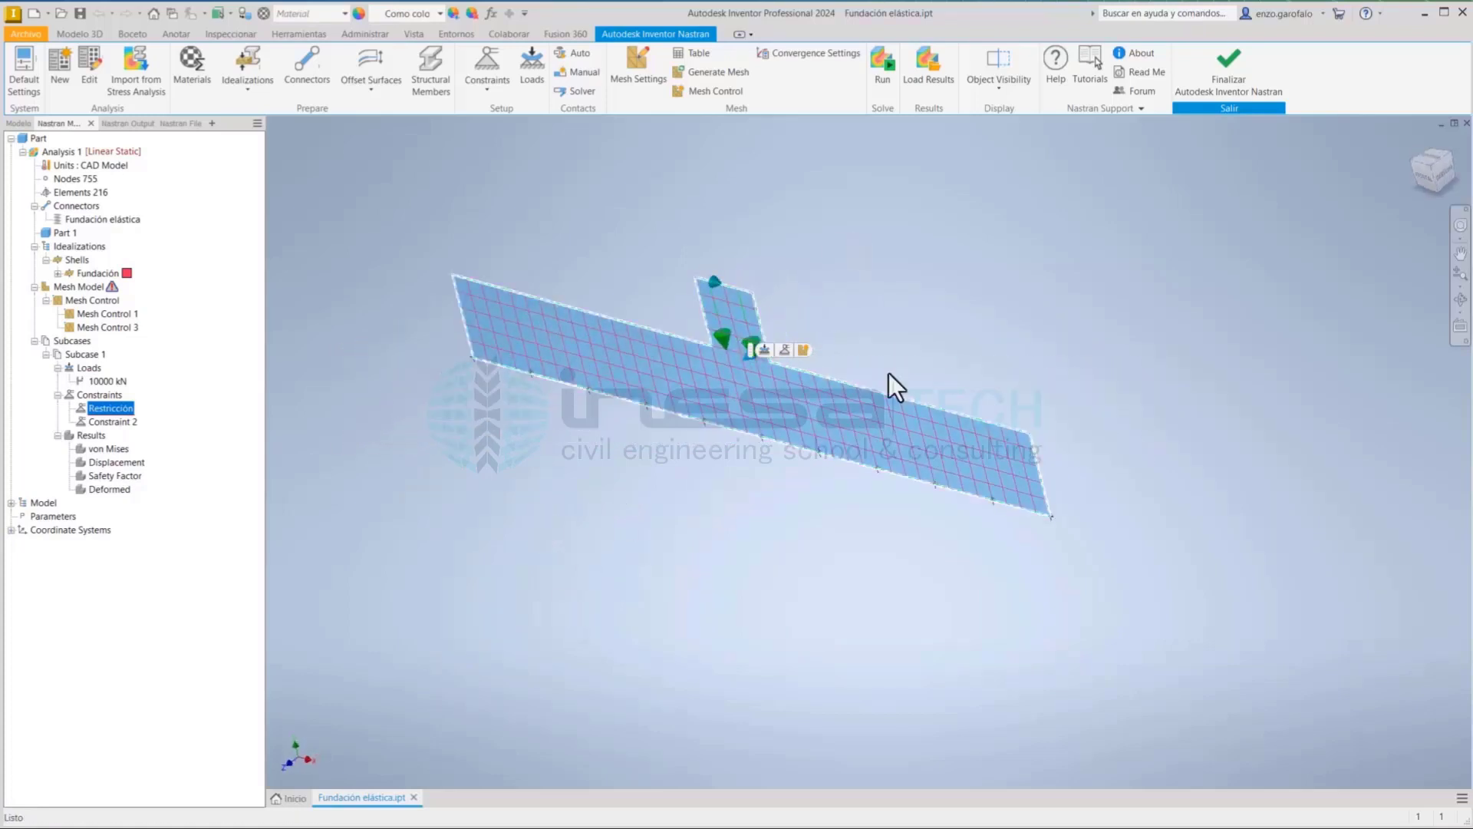
click(1426, 172)
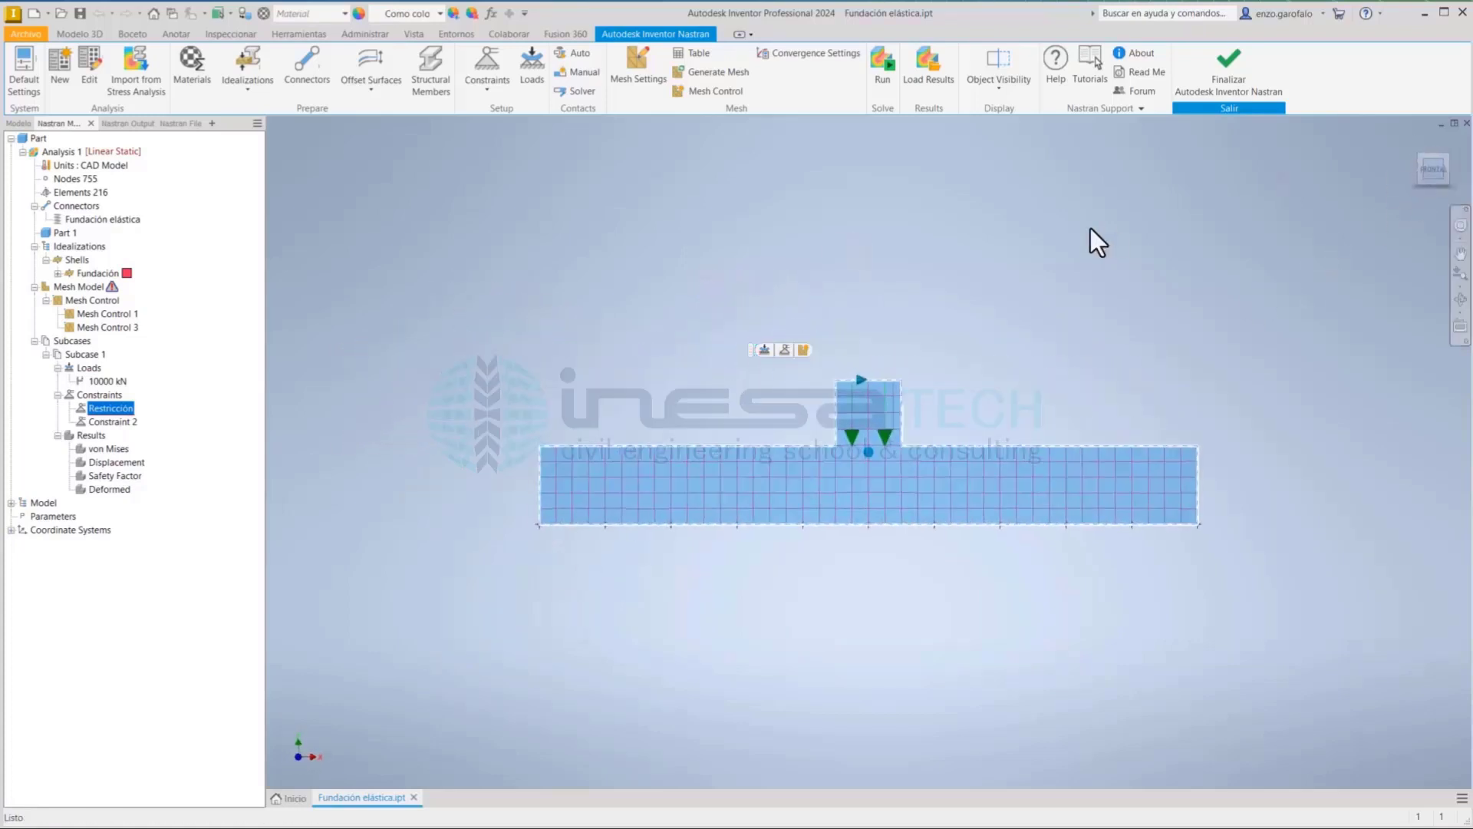
scroll(762, 465, up, 3)
middle_drag(1144, 312, 1102, 279)
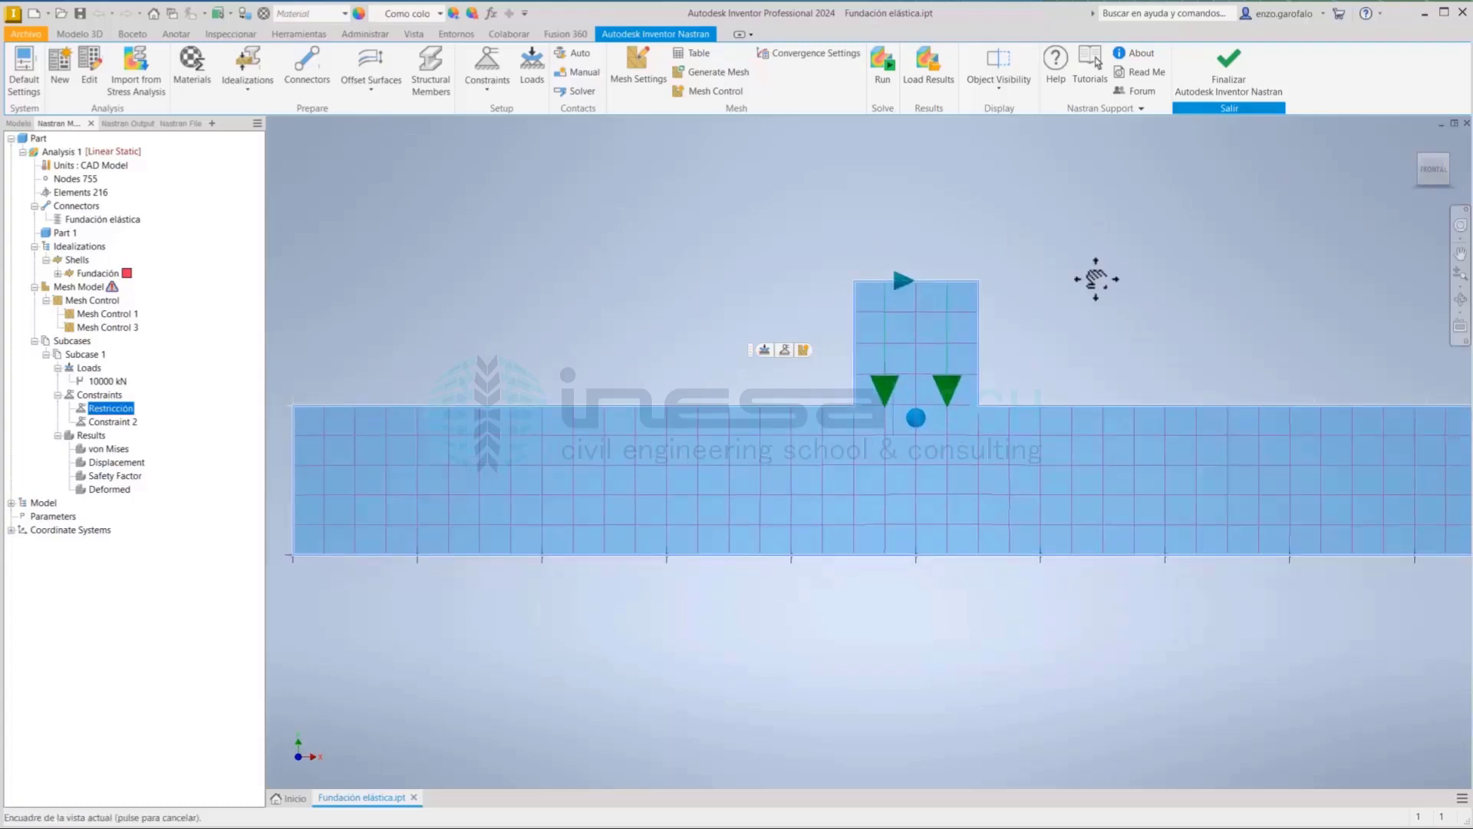
scroll(955, 297, down, 2)
middle_drag(368, 388, 354, 387)
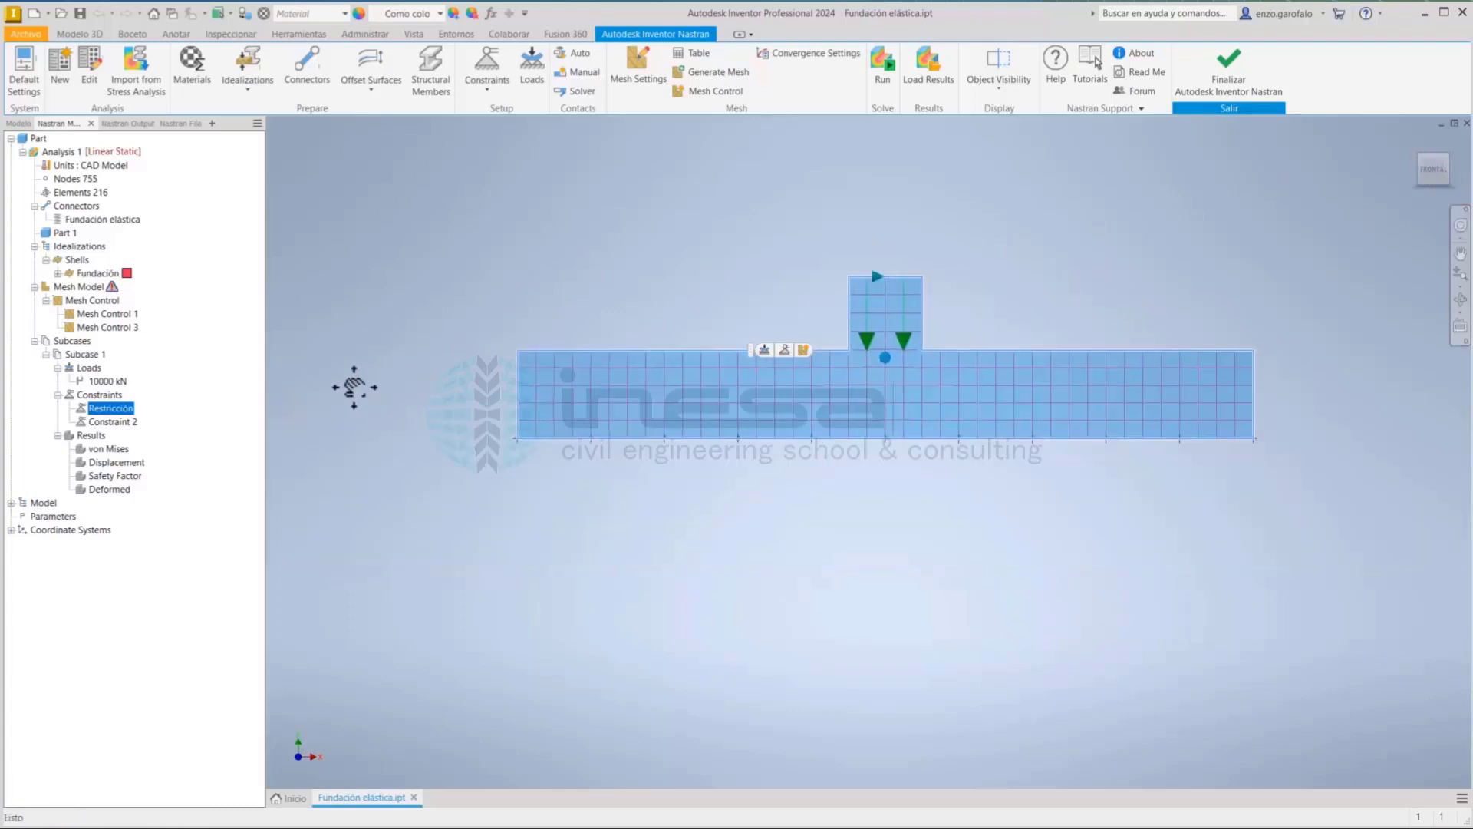
click(125, 421)
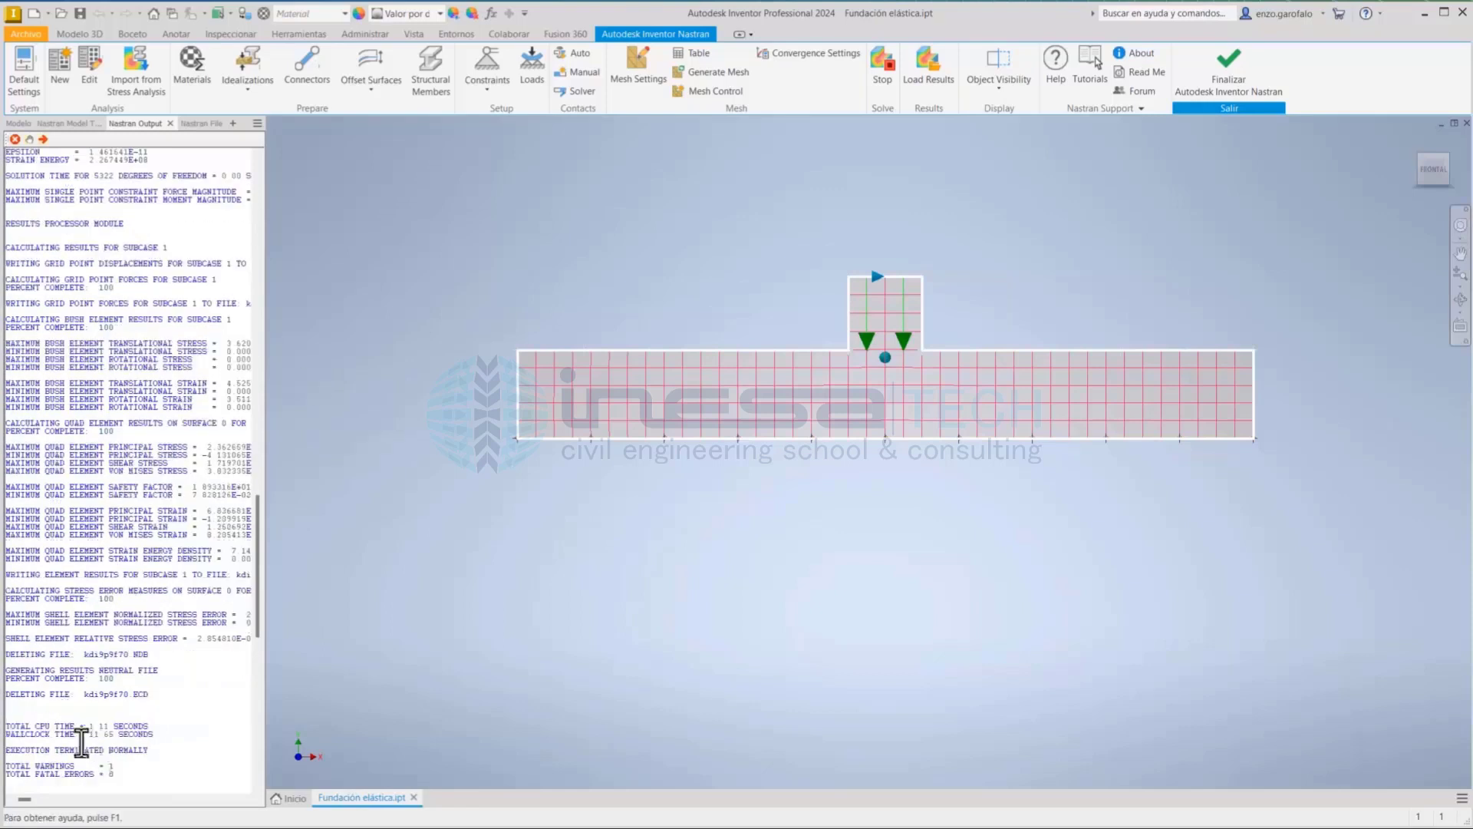
Acknowledge the completed solve to load the Subcase 1 results, and select the Displacement result
click(788, 480)
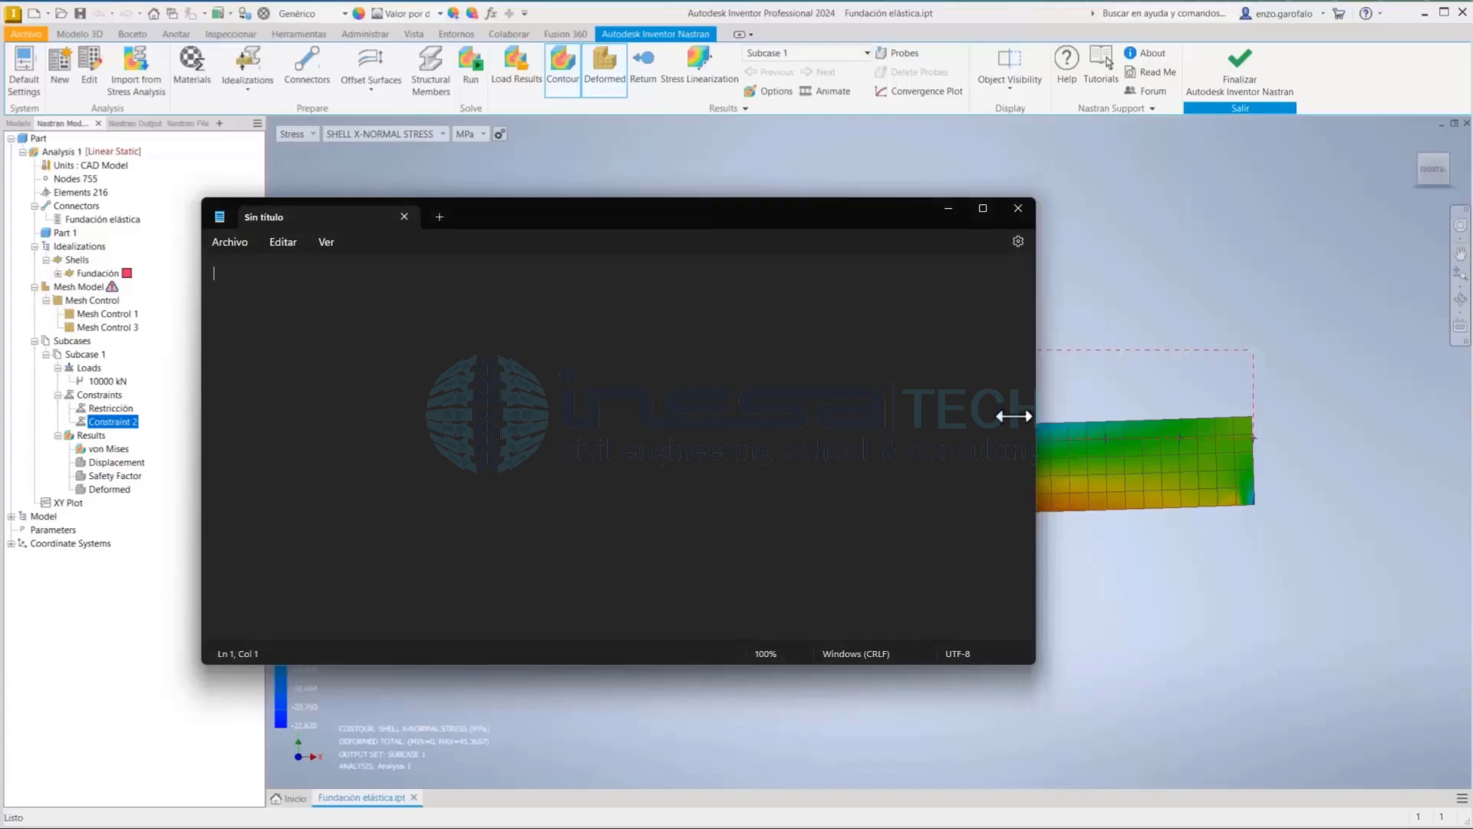
drag(713, 222, 1027, 270)
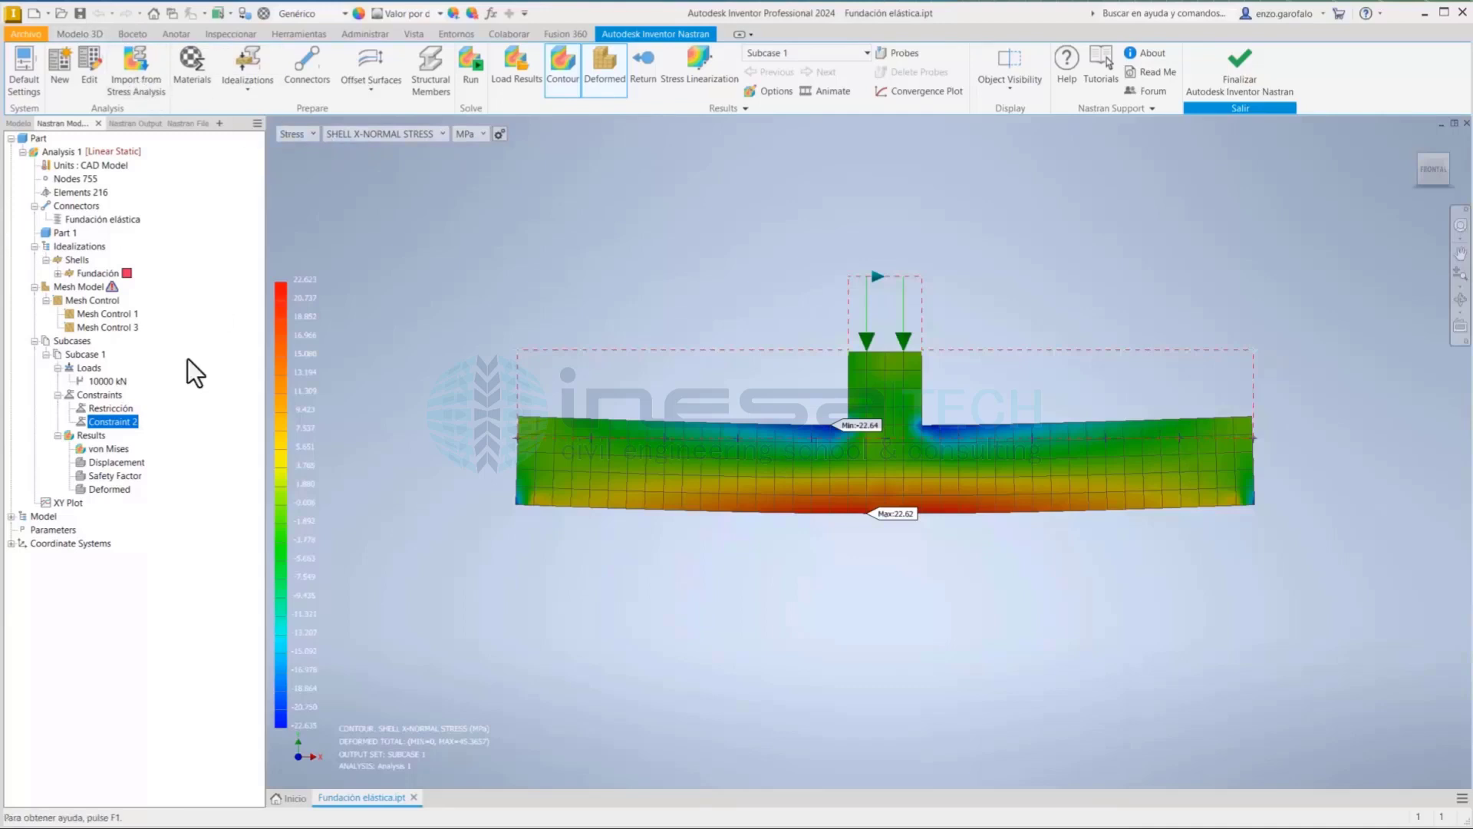
click(113, 467)
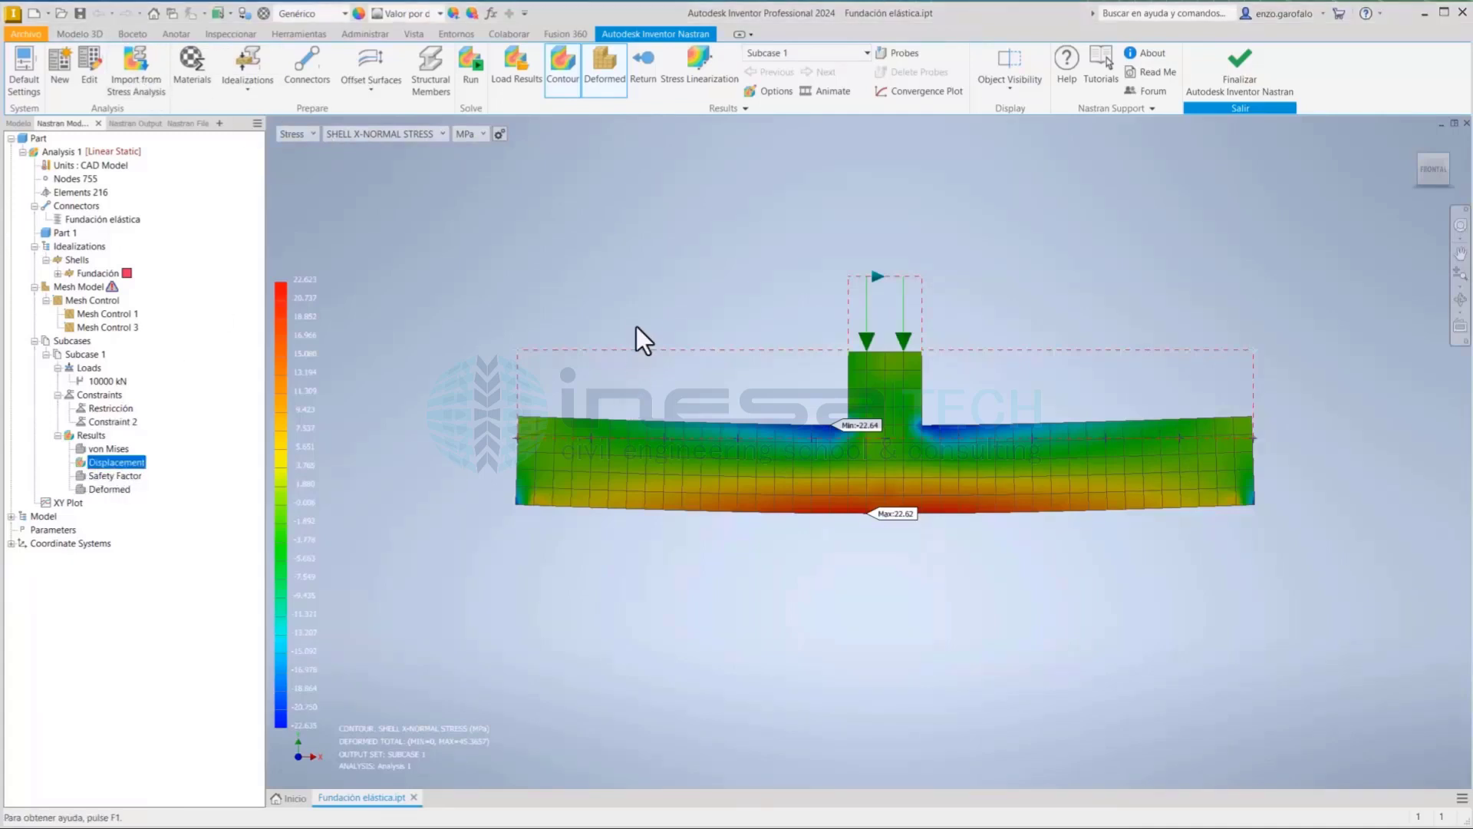
Display the foundation's displacement contour along the Y-axis
key(Escape)
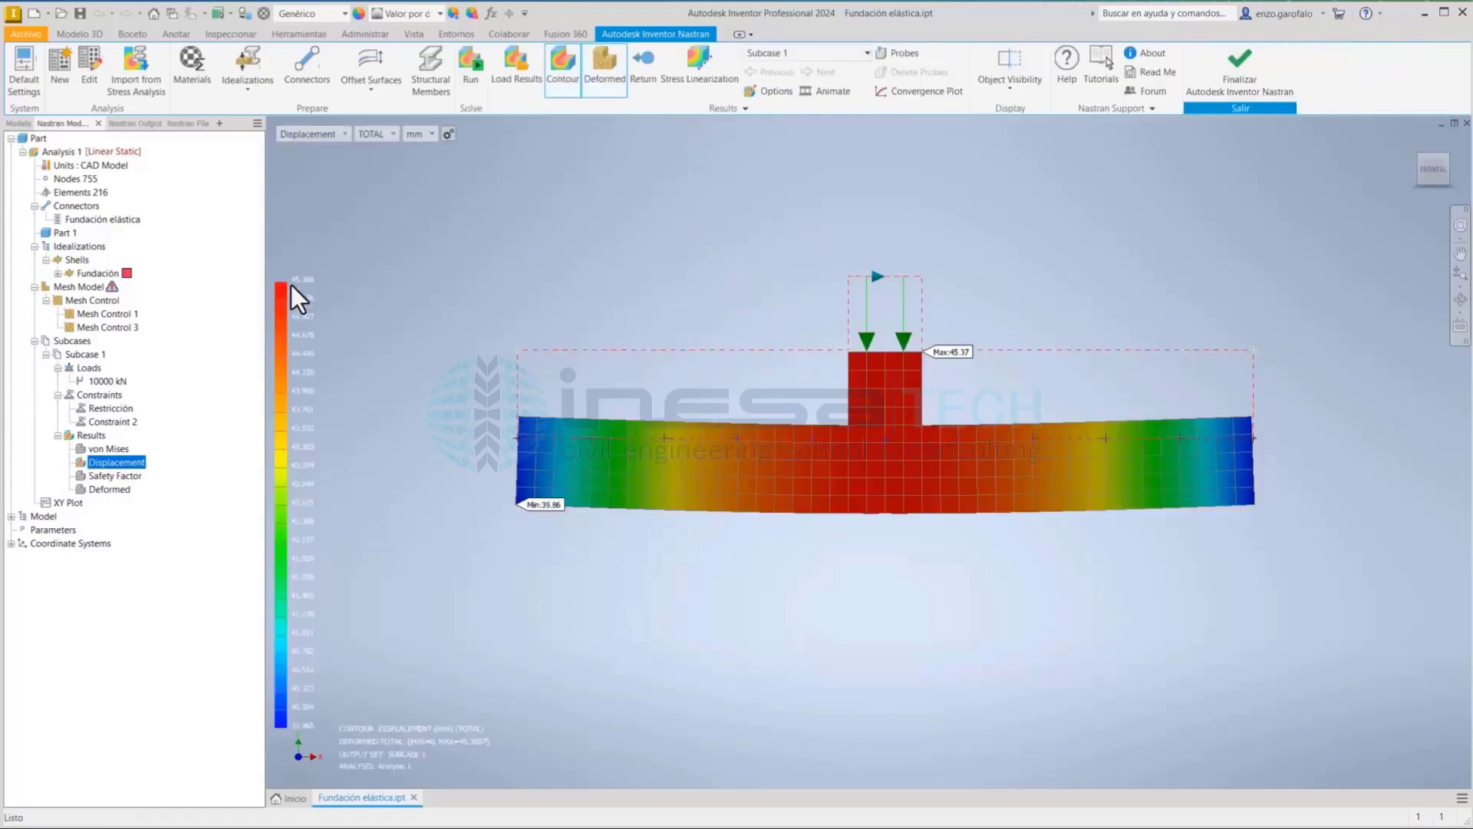
click(382, 135)
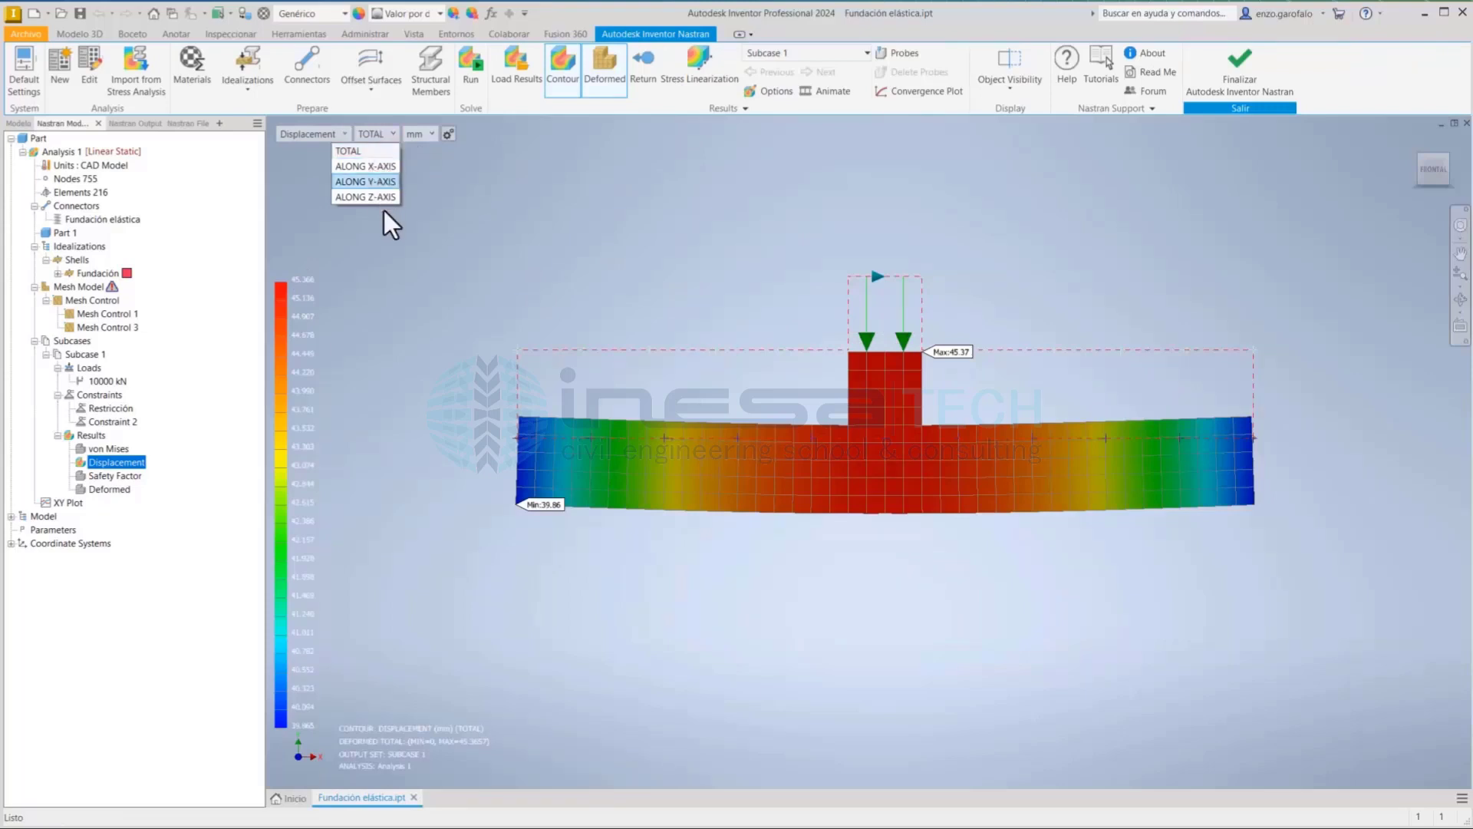
click(384, 181)
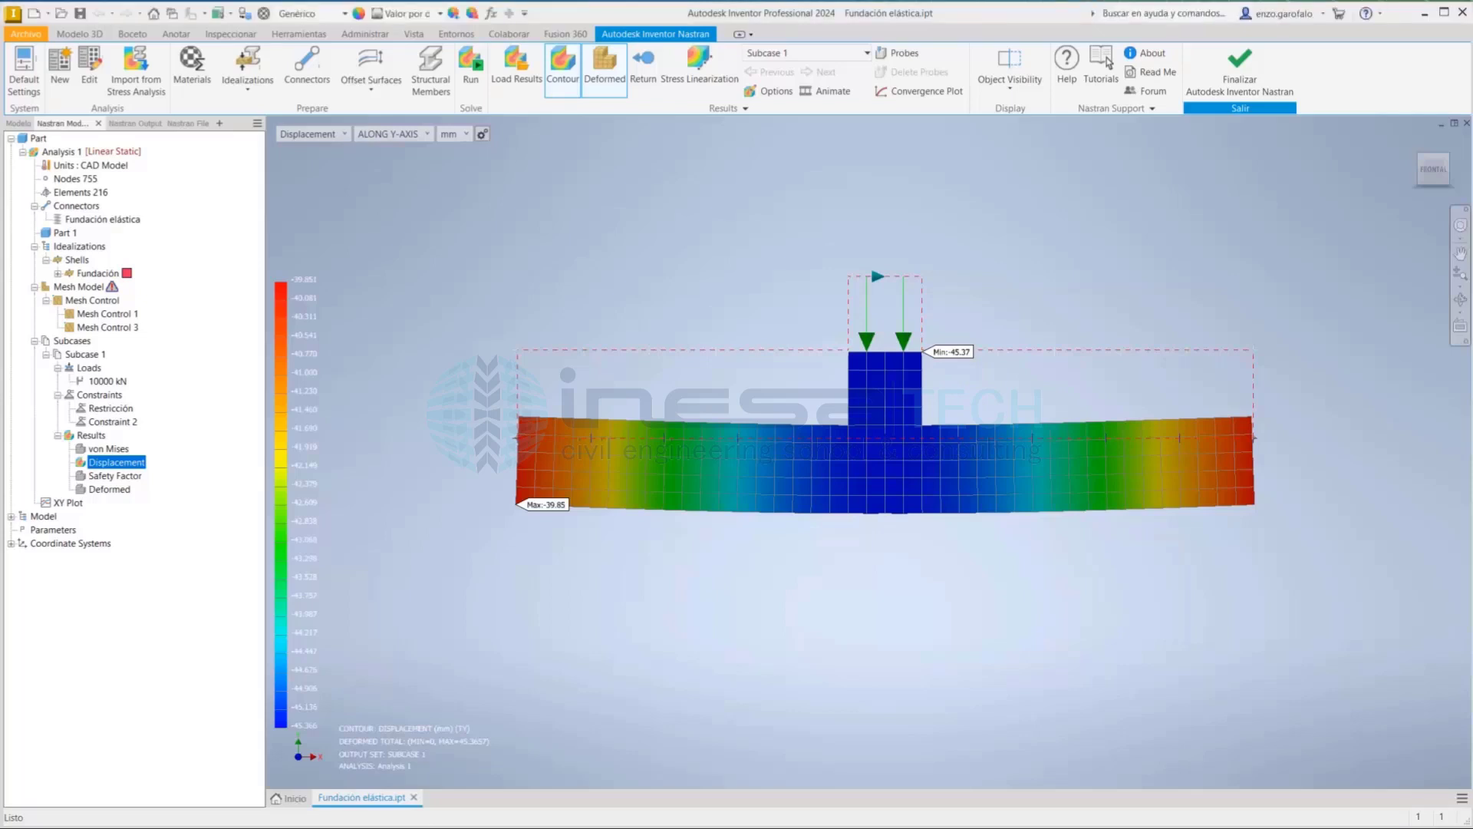
Display the Shell X-Normal Stress contour of the foundation
click(324, 135)
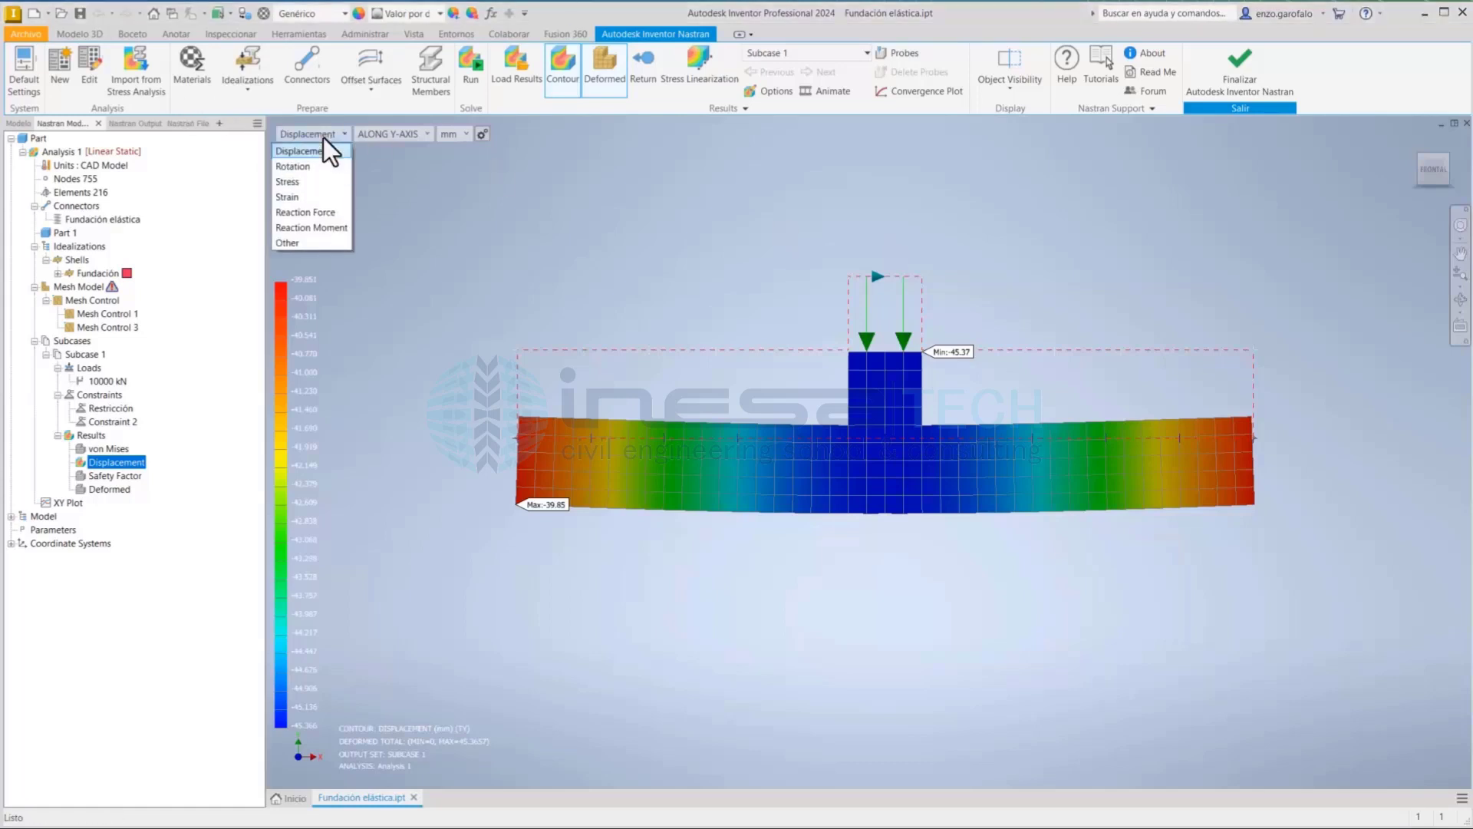
click(304, 183)
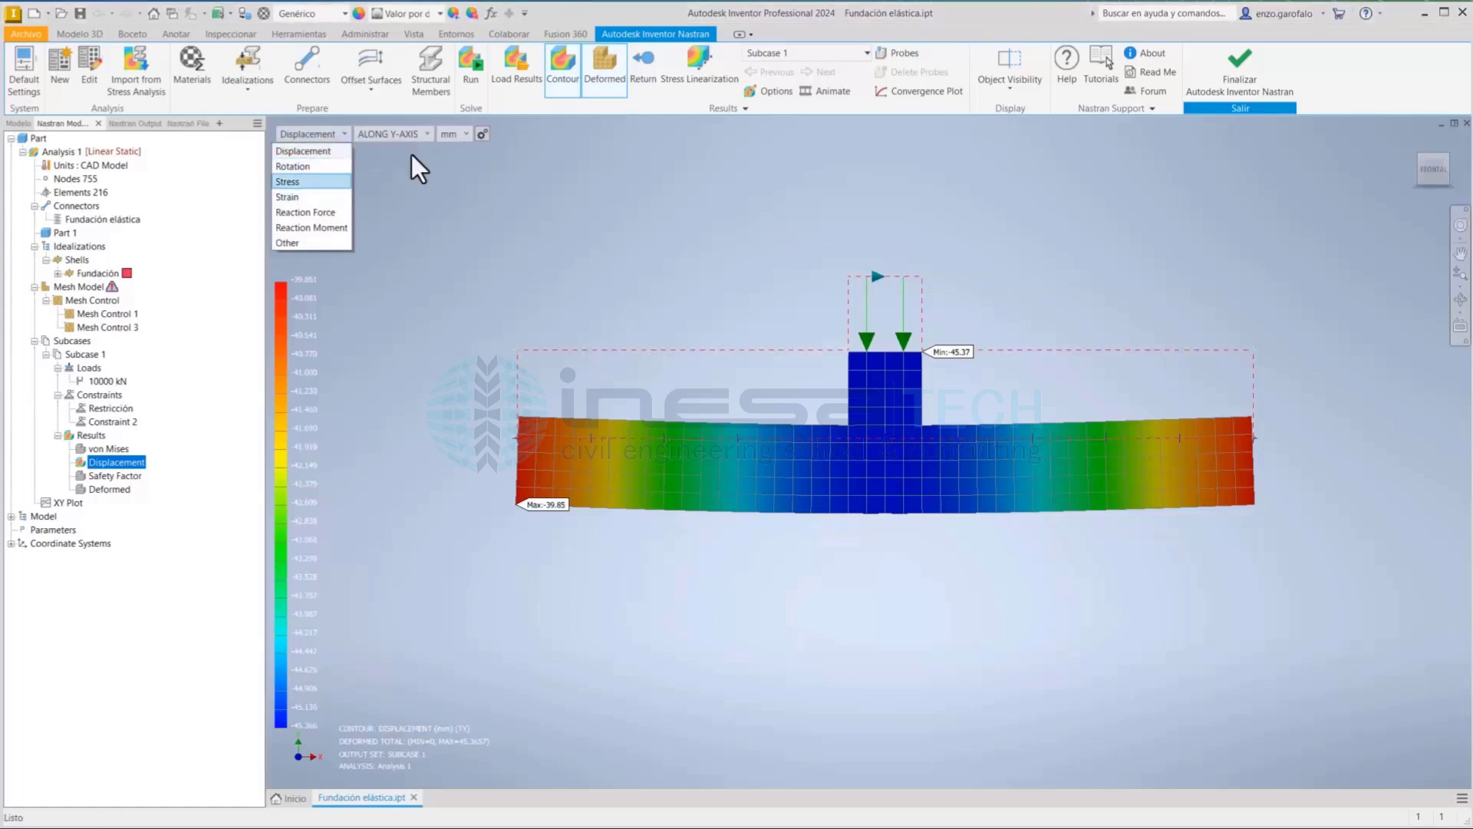
click(413, 138)
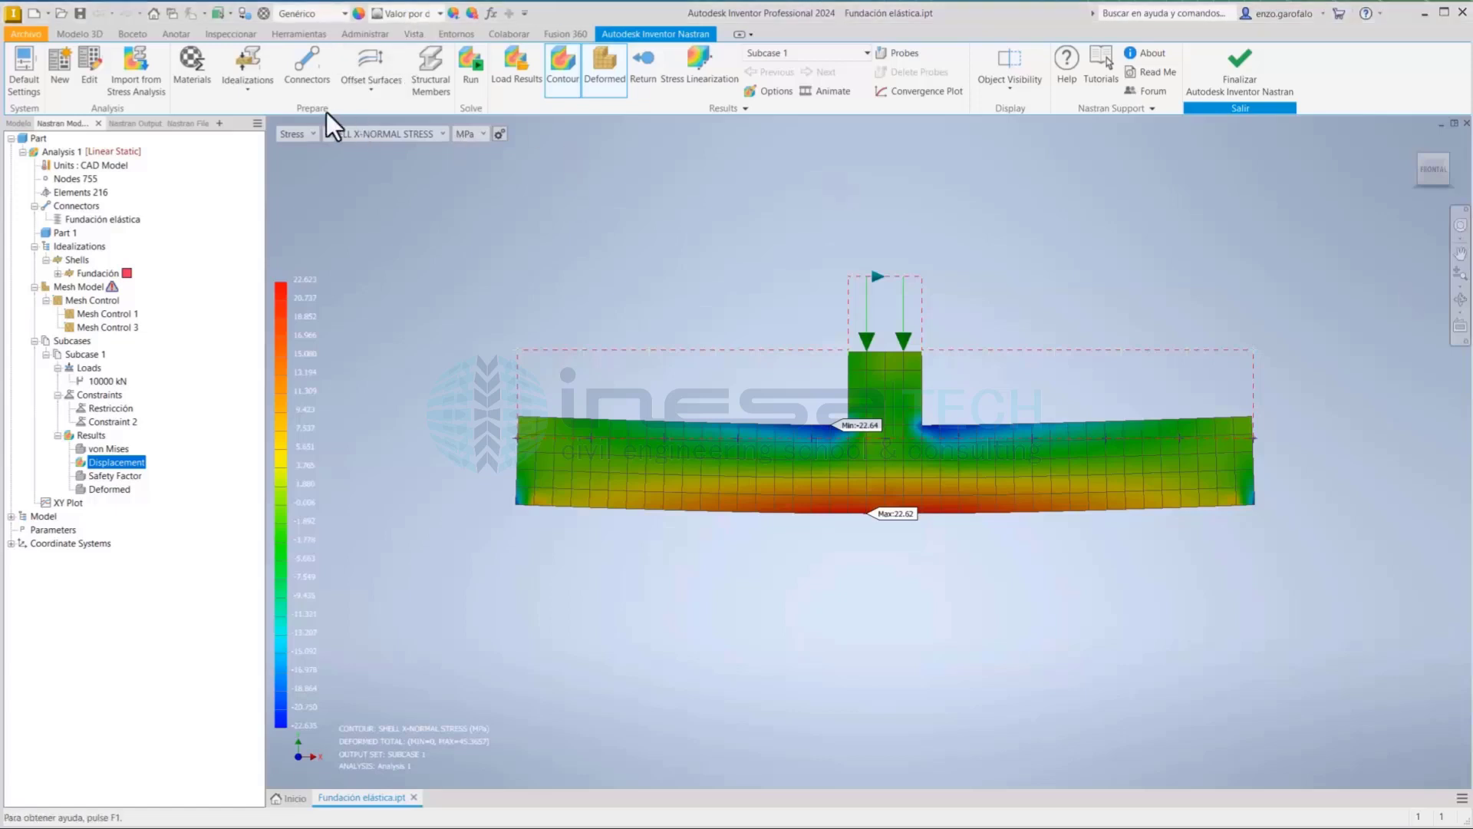
Change Analysis 1 to the Nonlinear Static type, checking its large displacements option
right_click(61, 150)
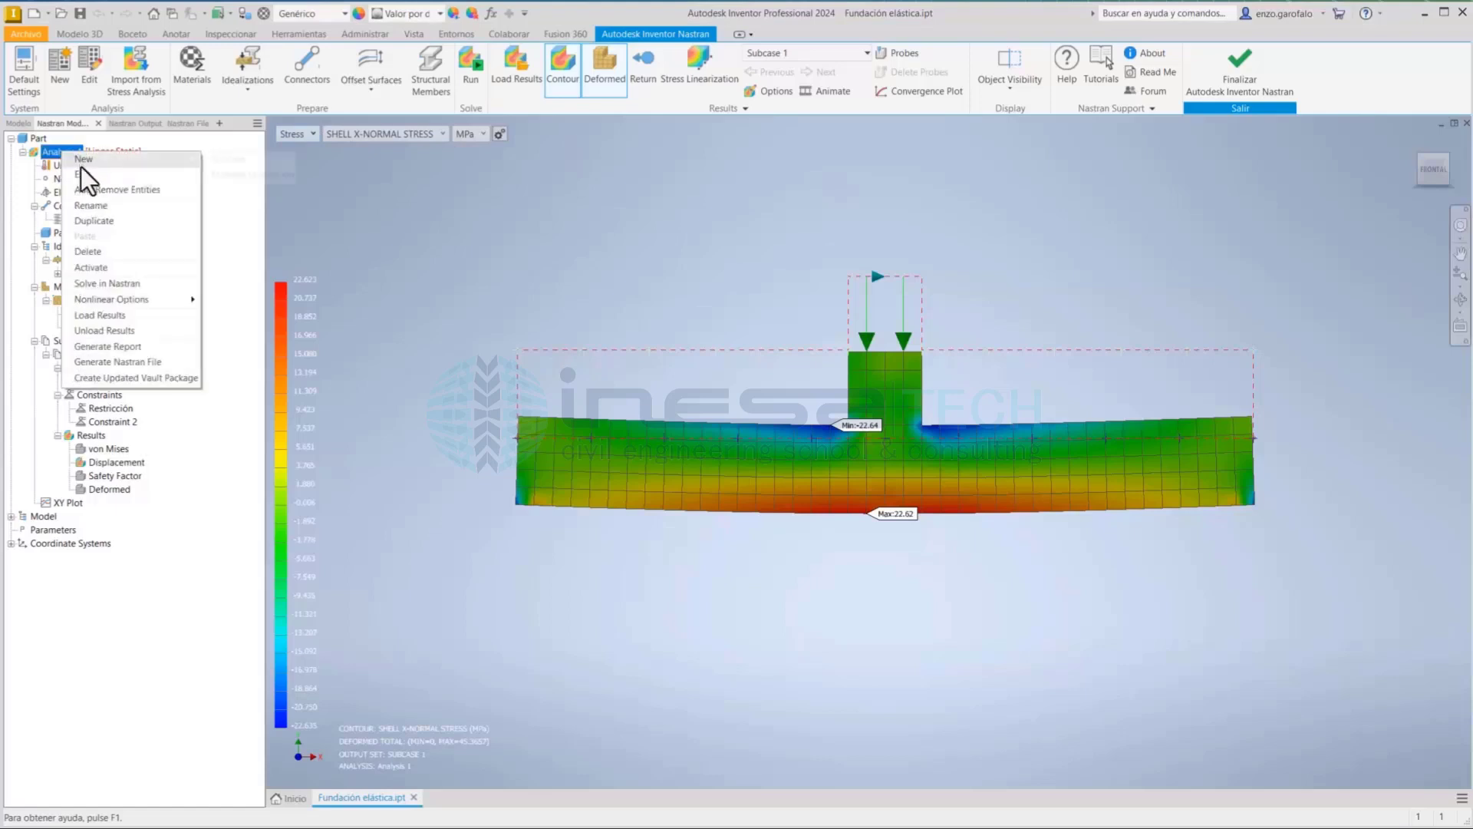
mouse_move(93, 160)
key(Escape)
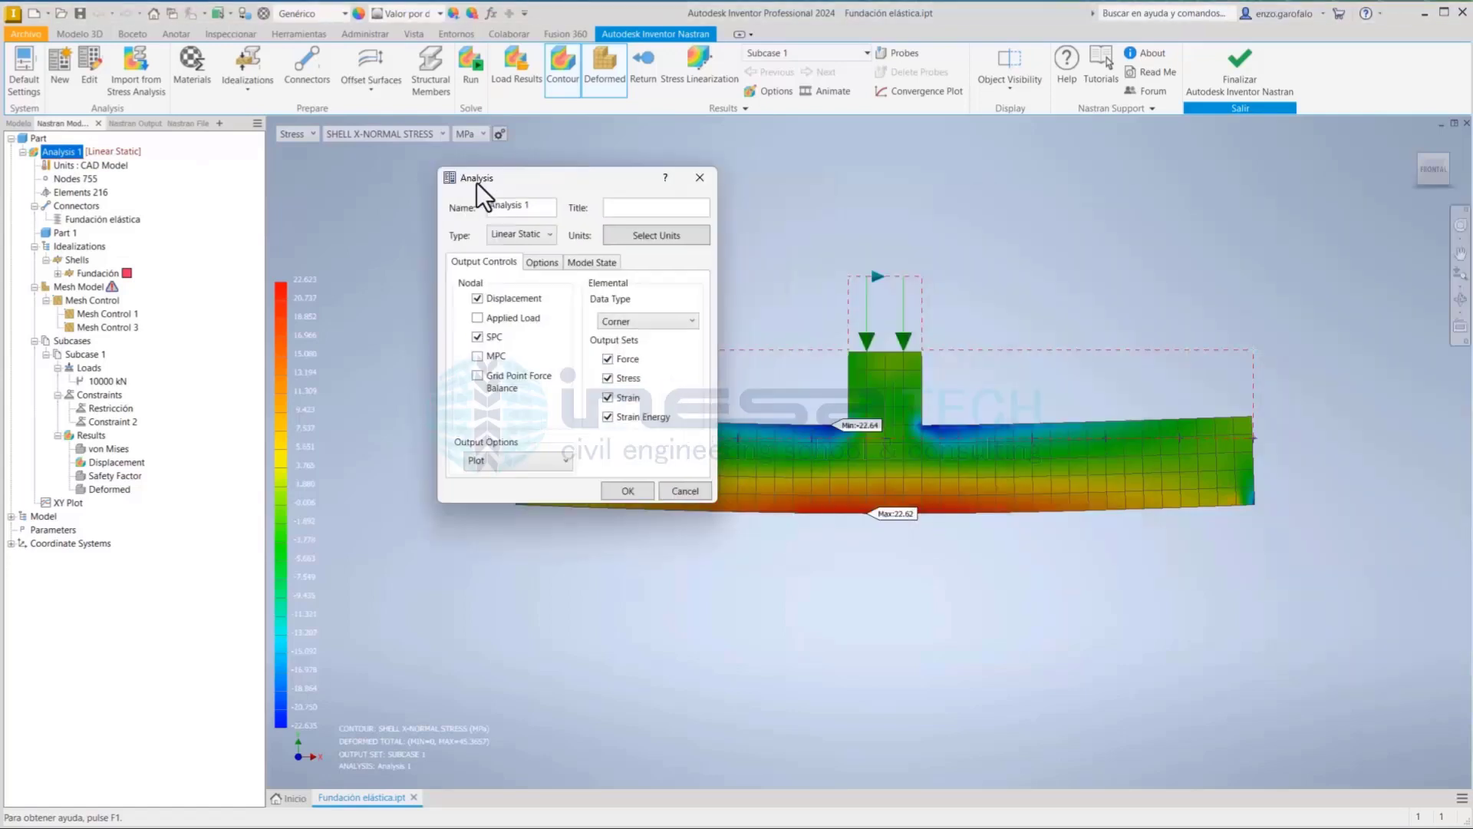
click(535, 236)
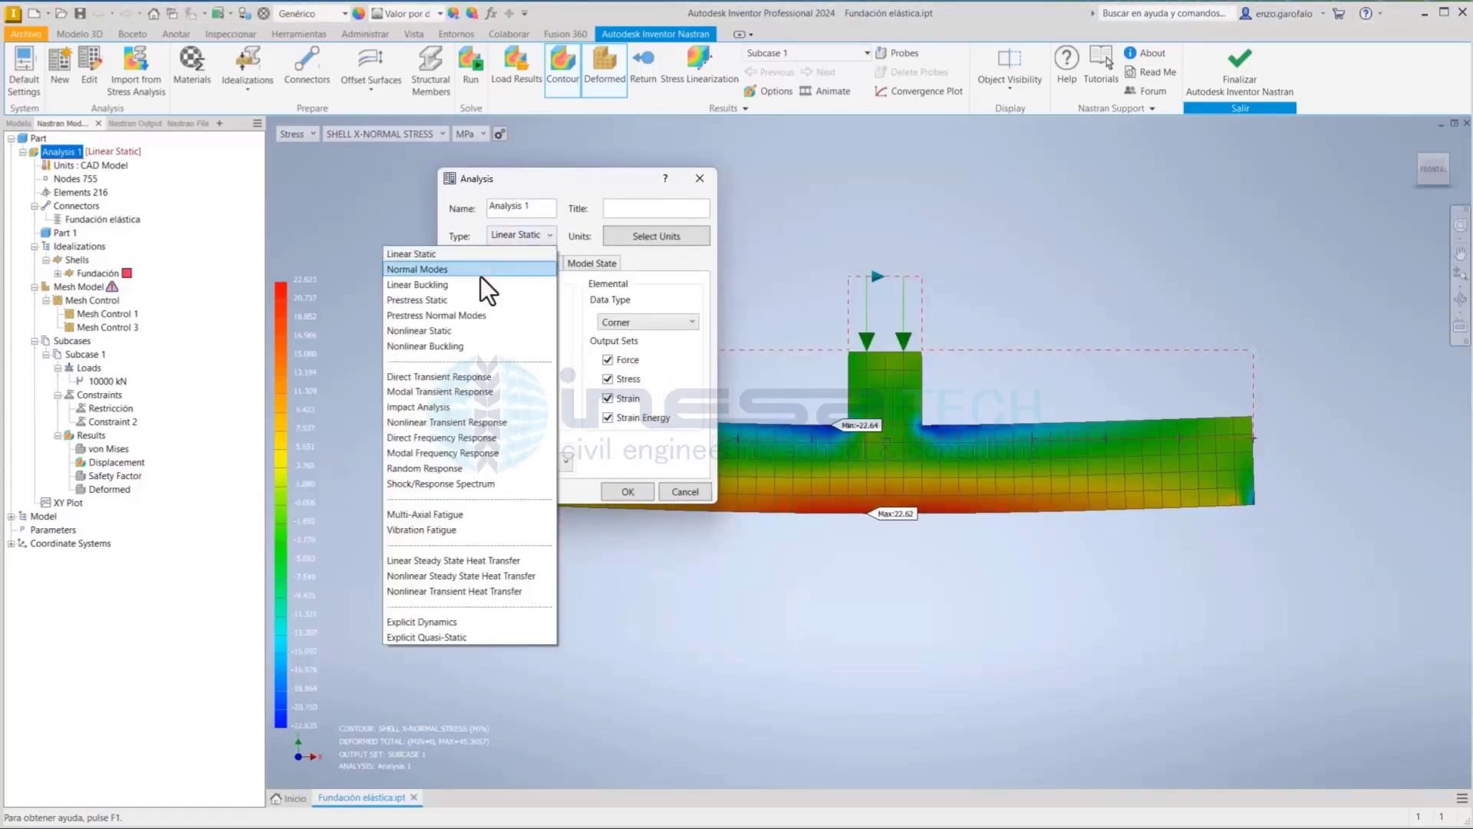
click(444, 331)
click(542, 264)
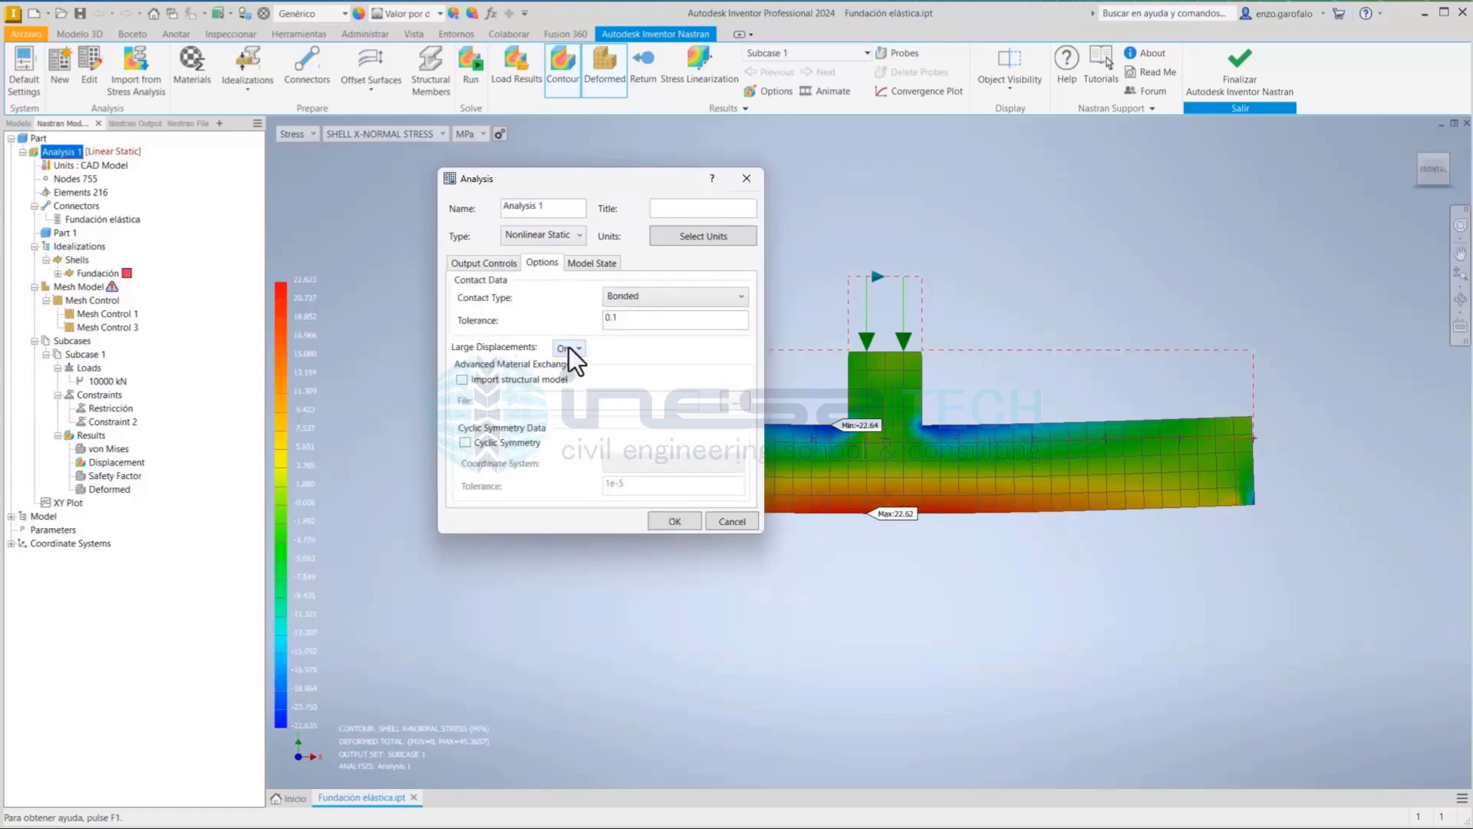
click(674, 521)
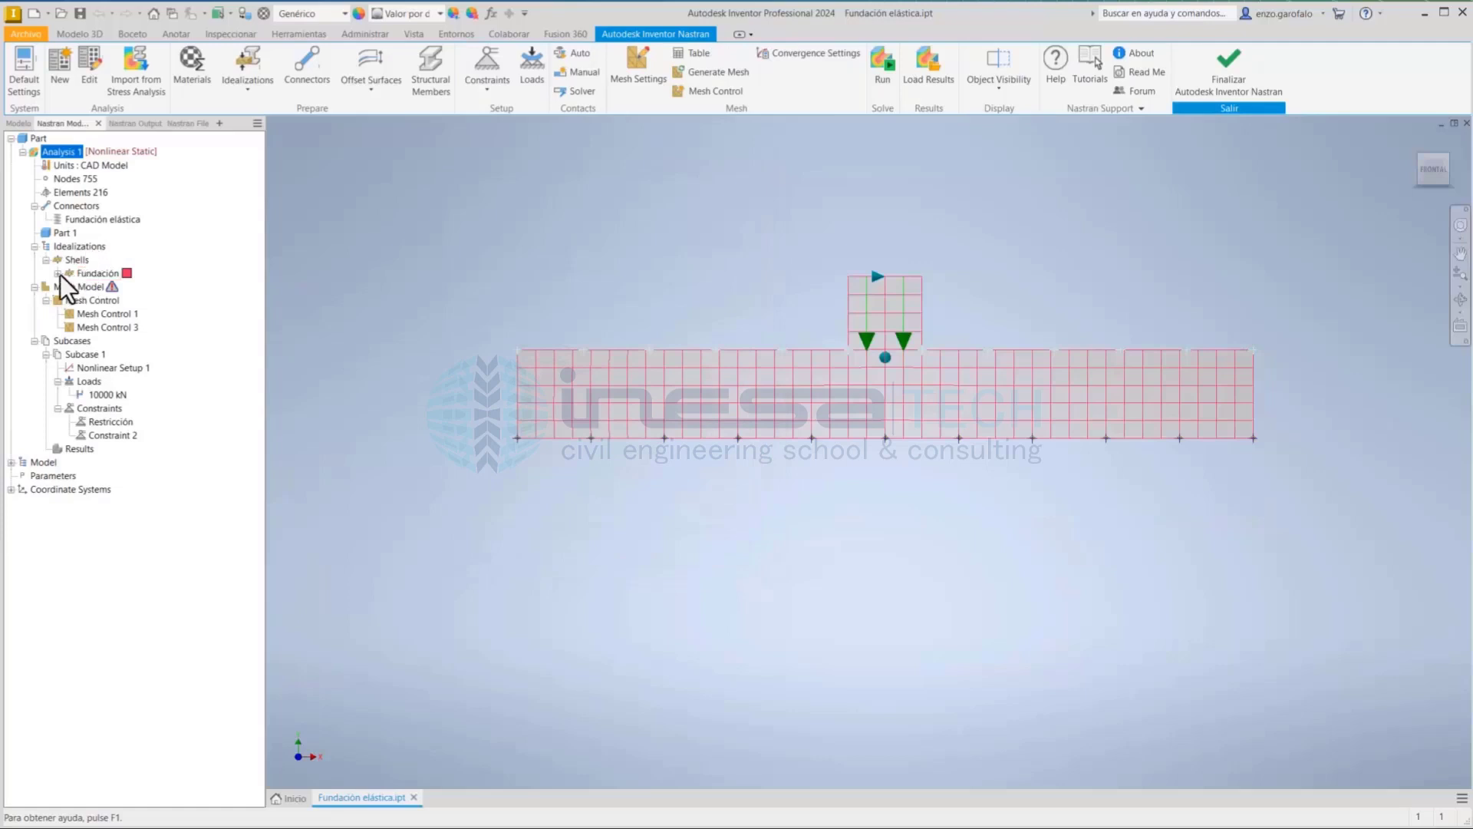
Set the C30/37 material's nonlinear data to Elasto-Plastic (Bi-Linear) with an initial yield stress of 3 MPa, and solve the nonlinear analysis
click(58, 273)
click(106, 287)
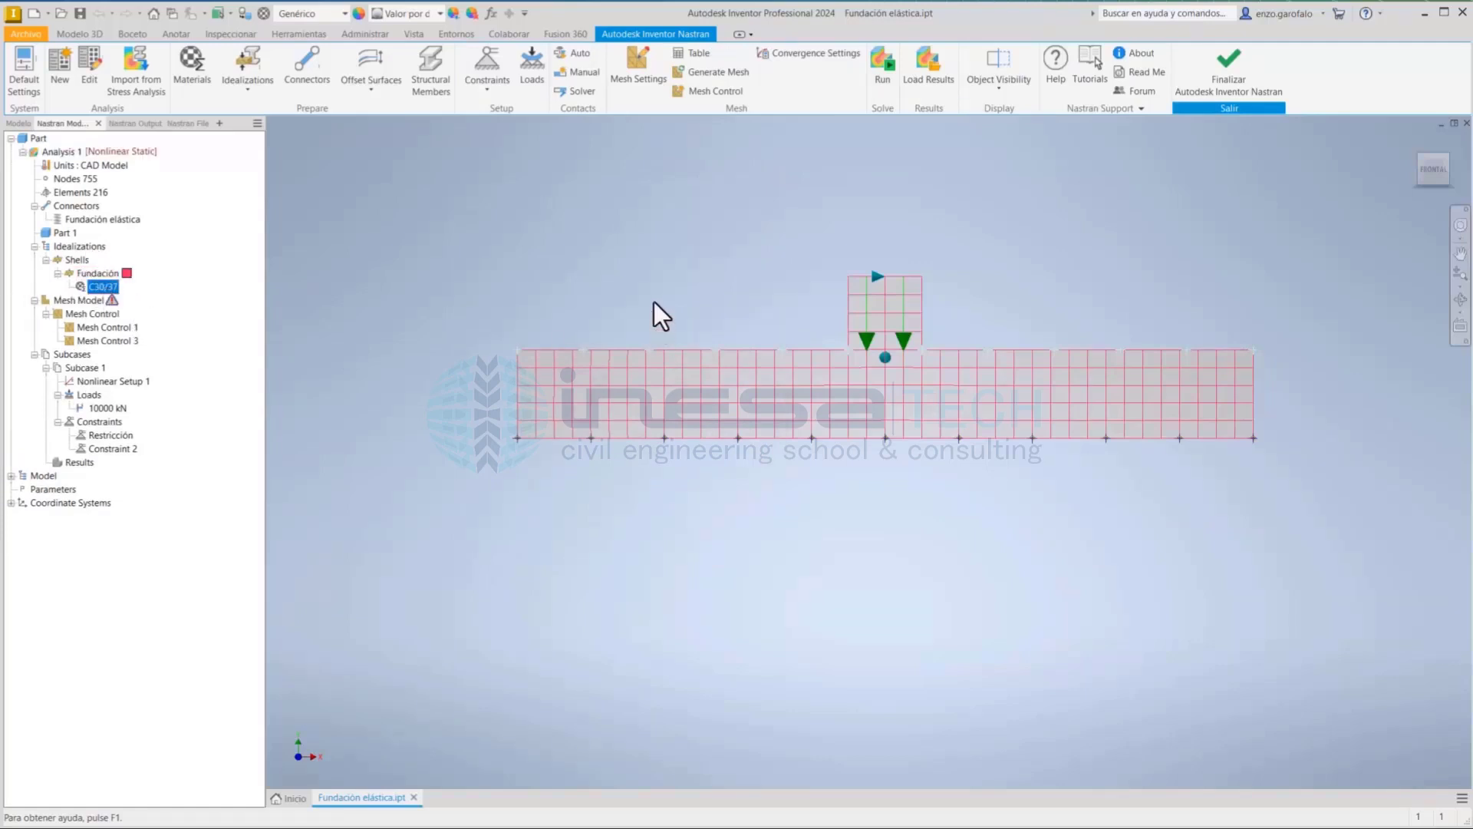
double_click(94, 288)
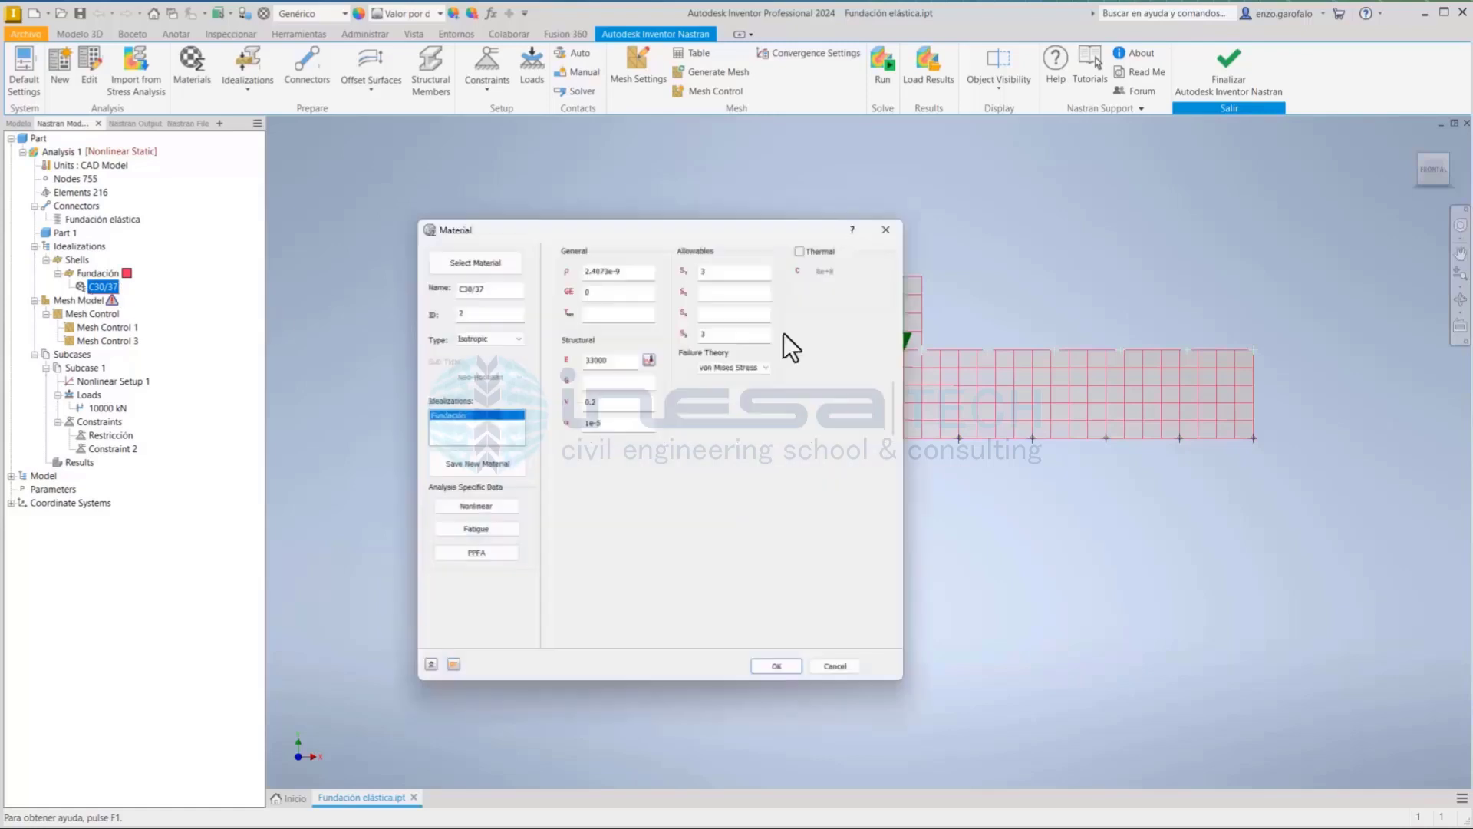
click(486, 507)
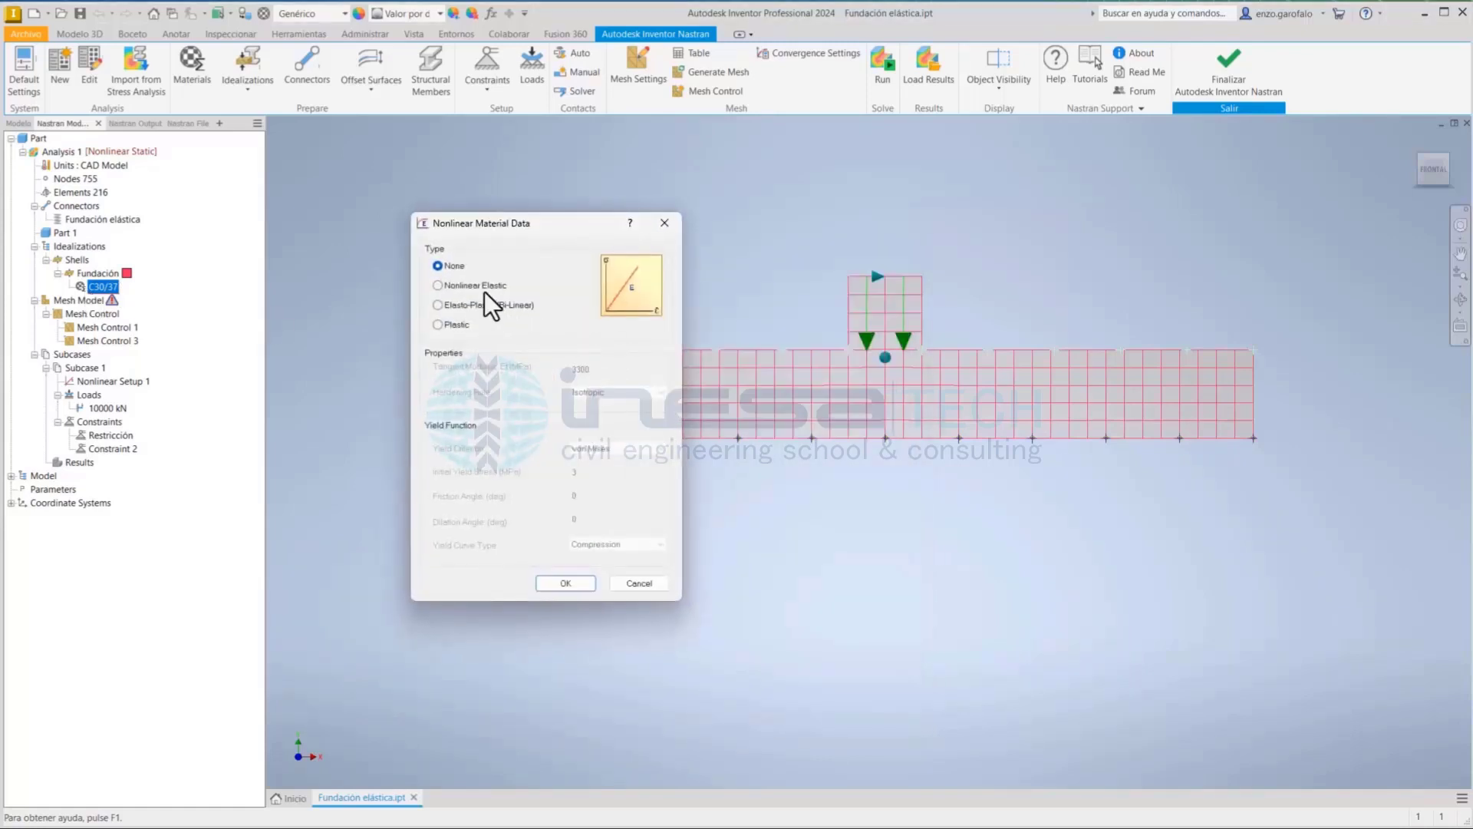
click(484, 307)
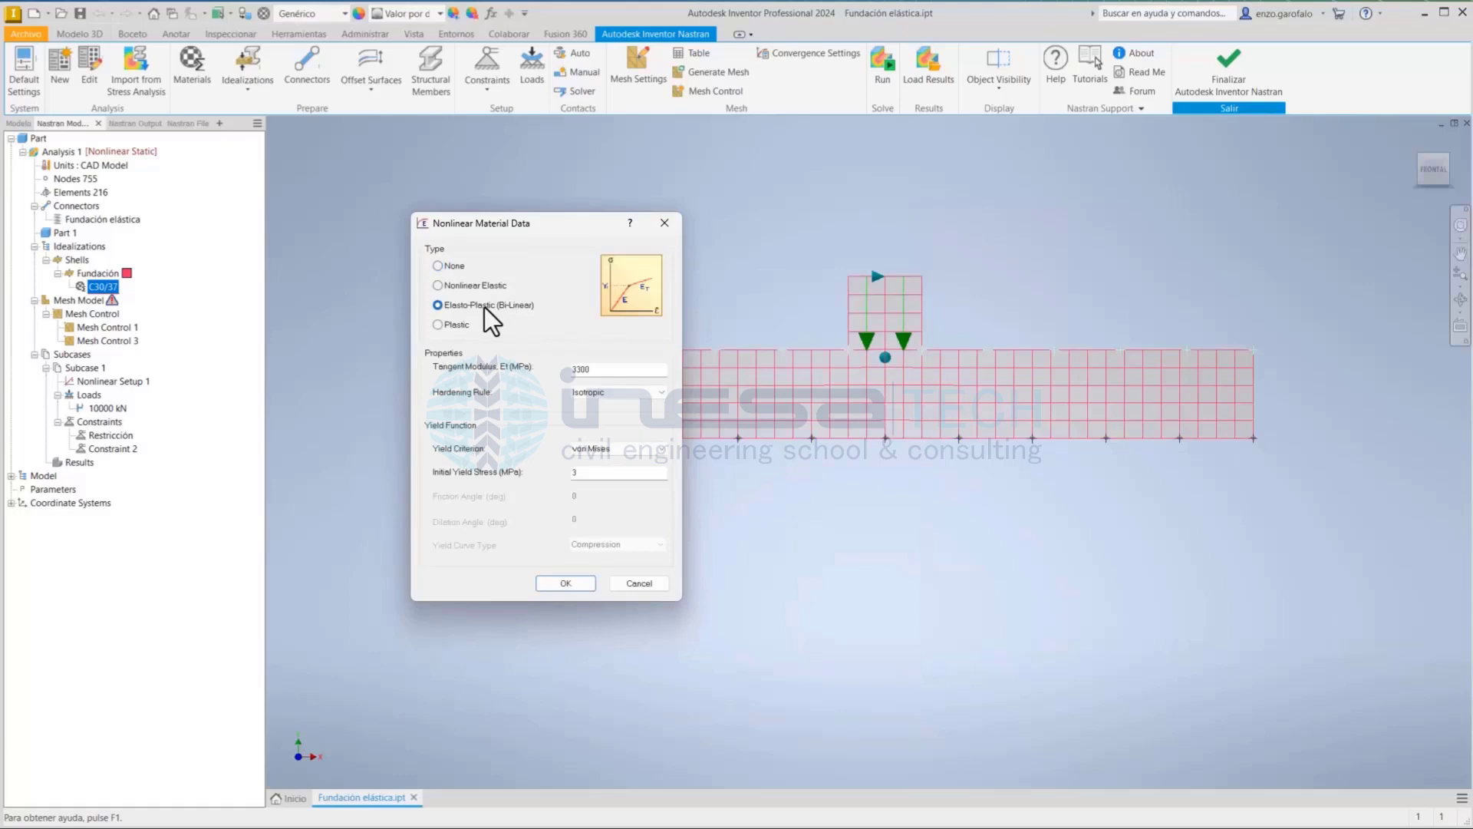
drag(634, 370, 546, 367)
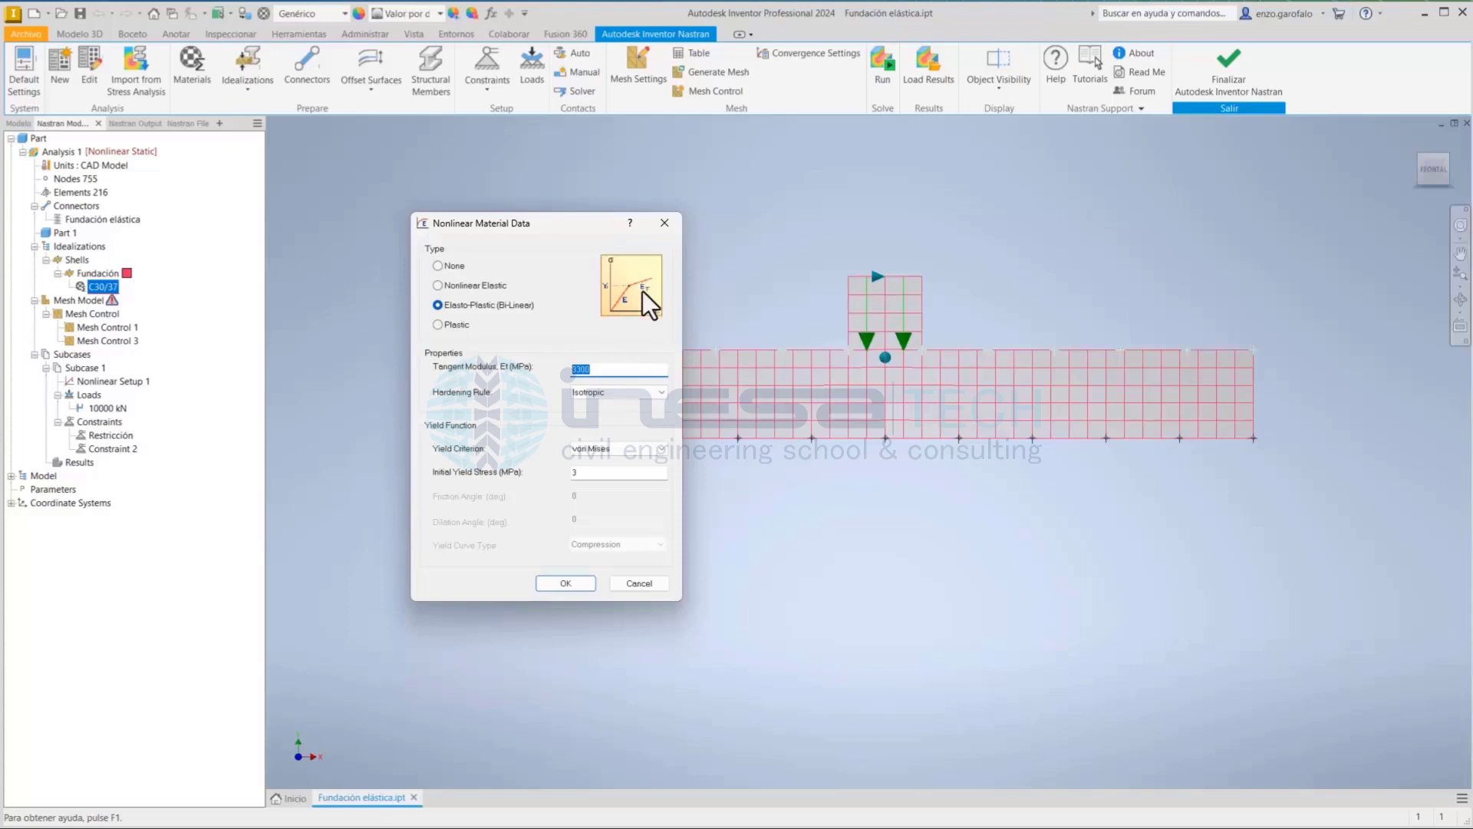
drag(608, 475, 550, 483)
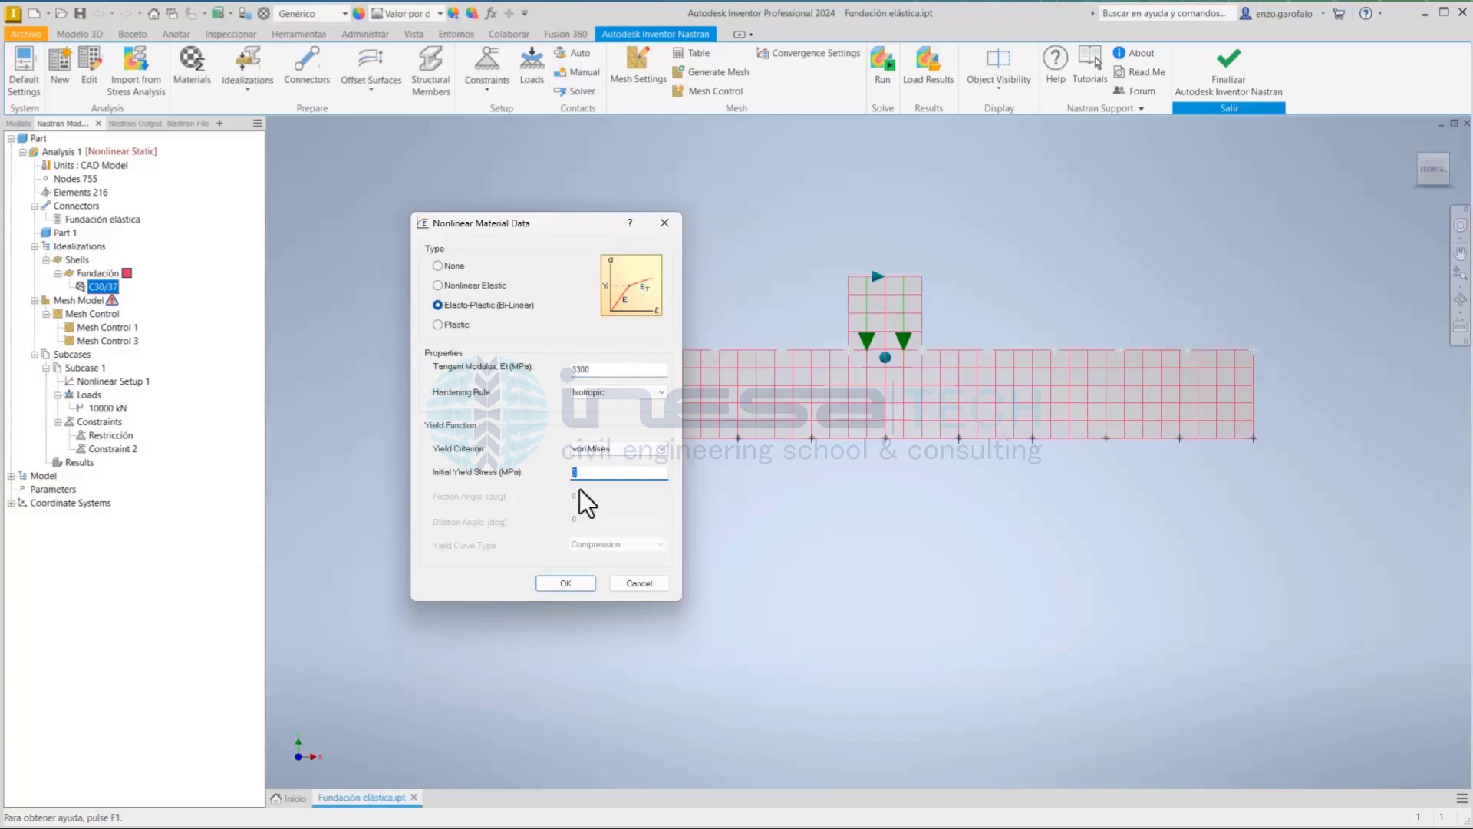
text(3)
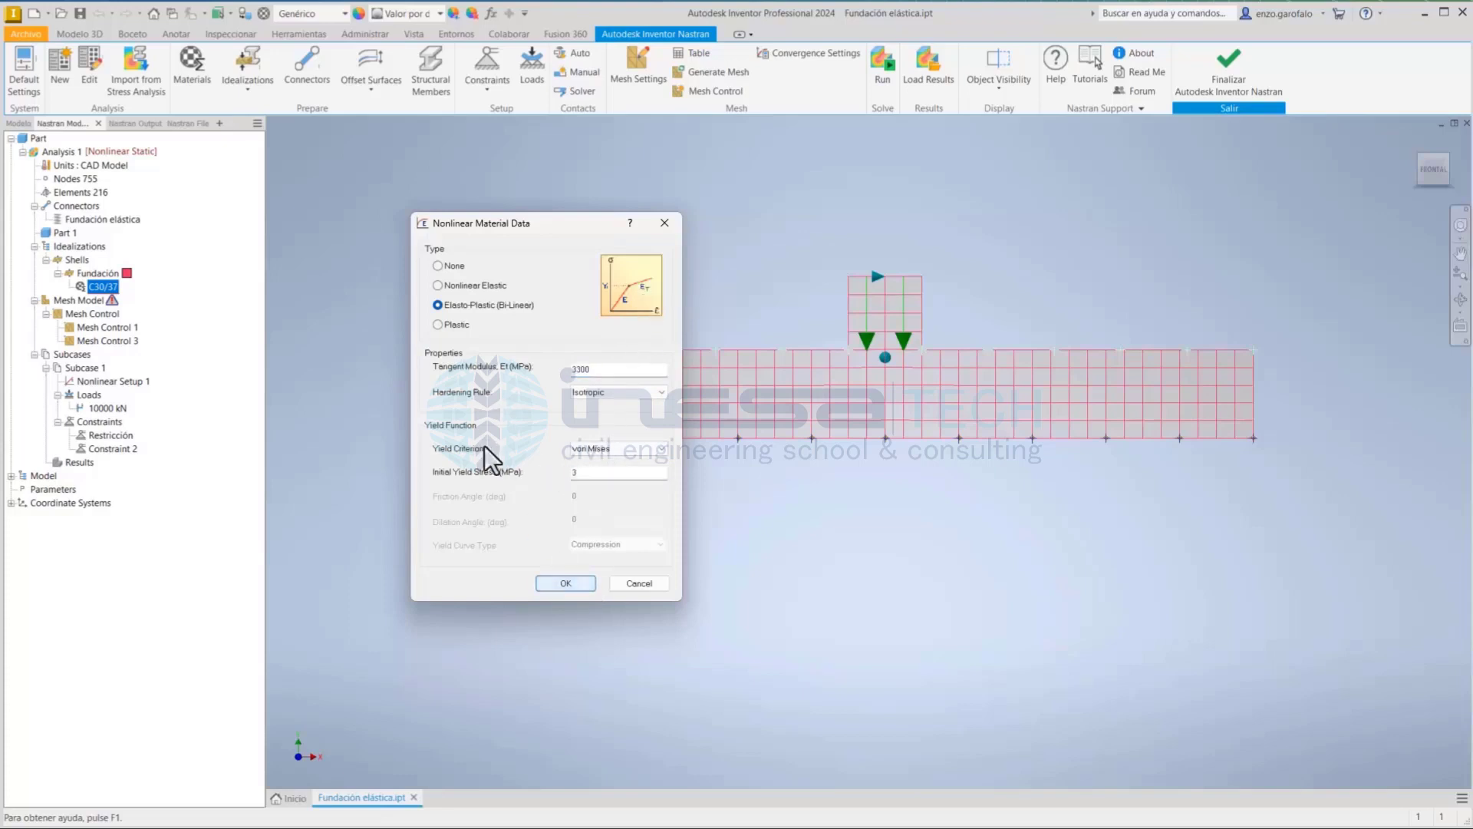
click(559, 589)
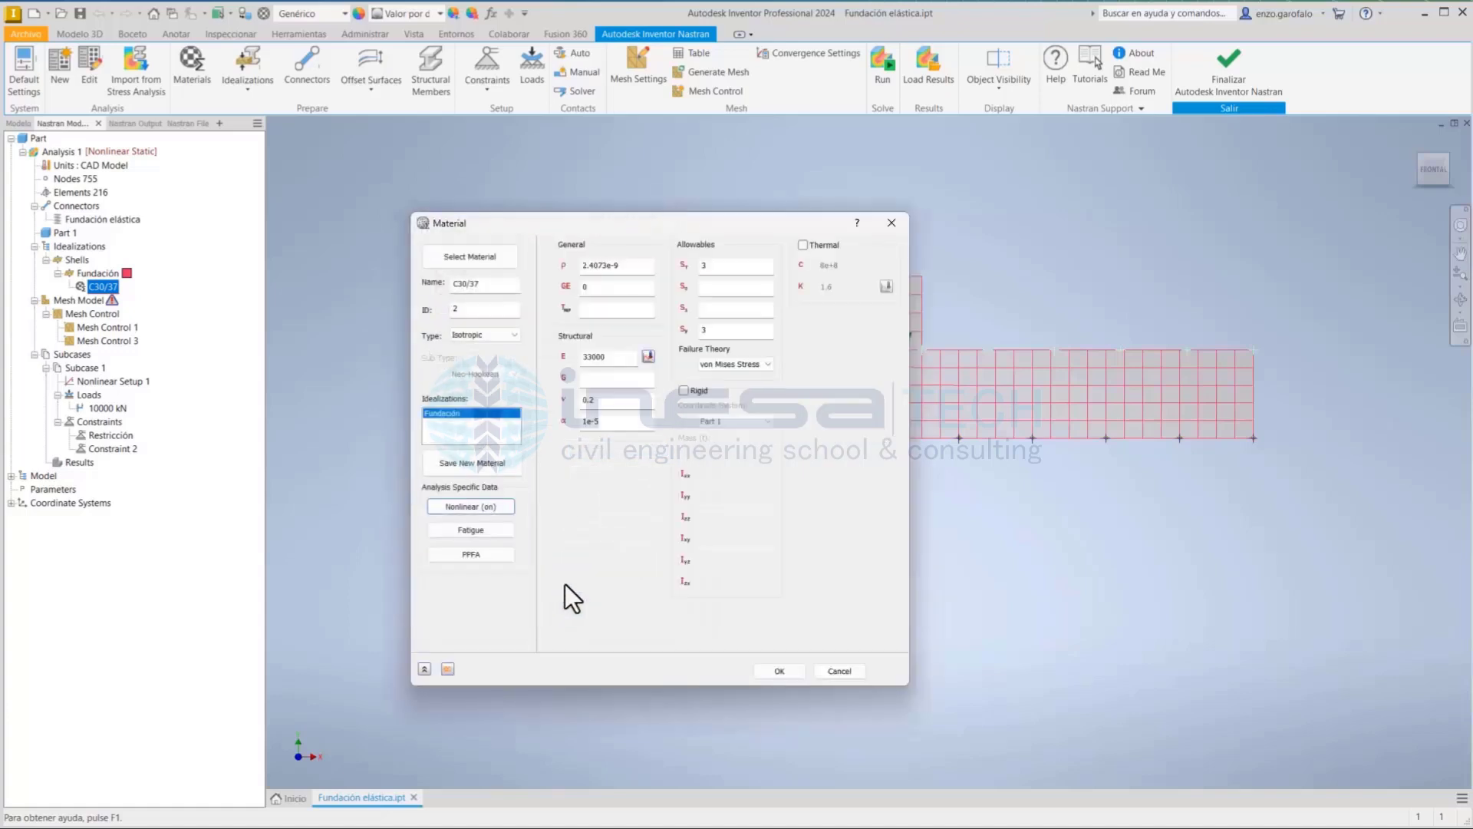
click(781, 669)
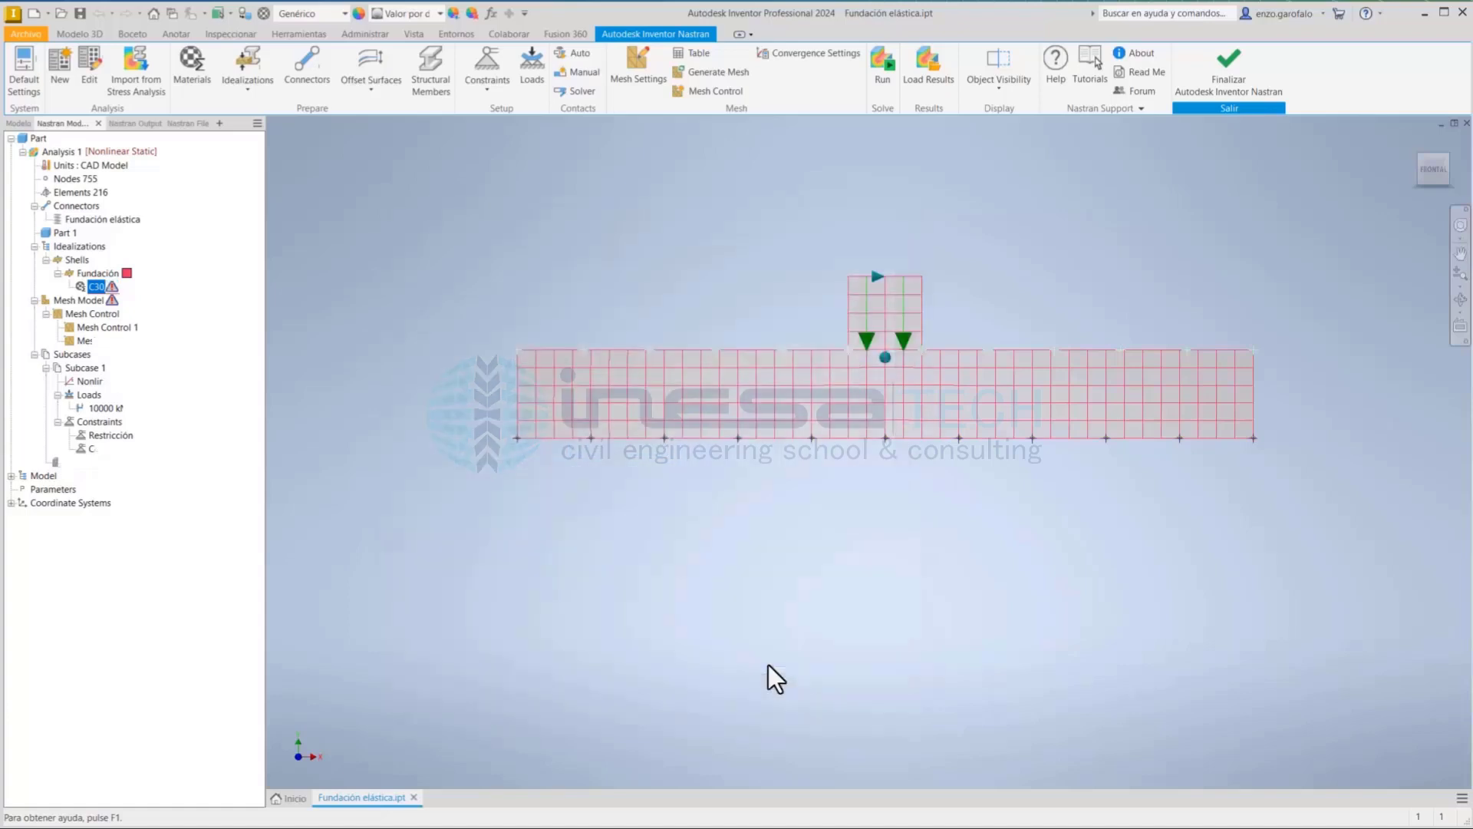
click(884, 77)
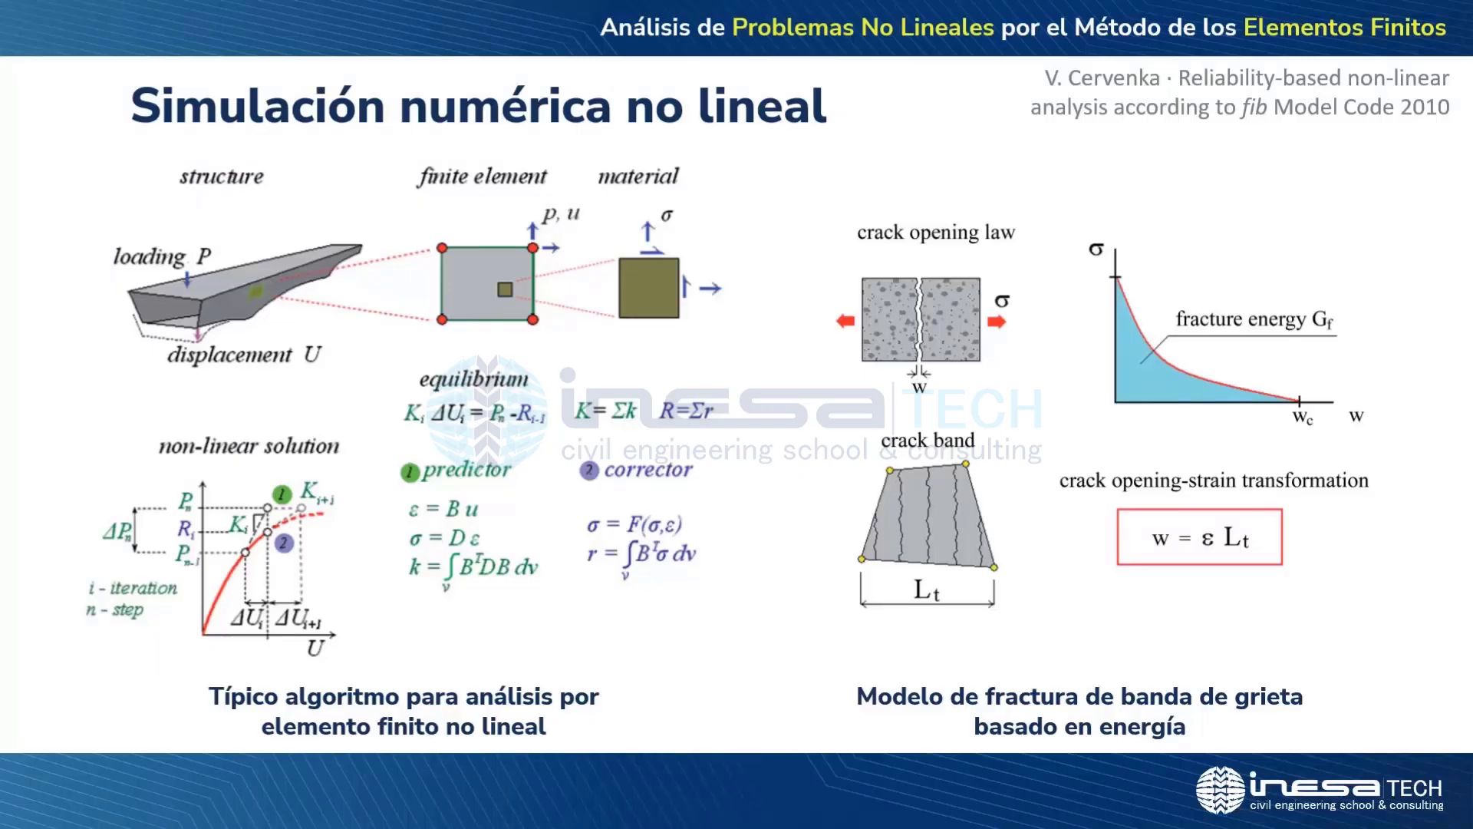
click(864, 370)
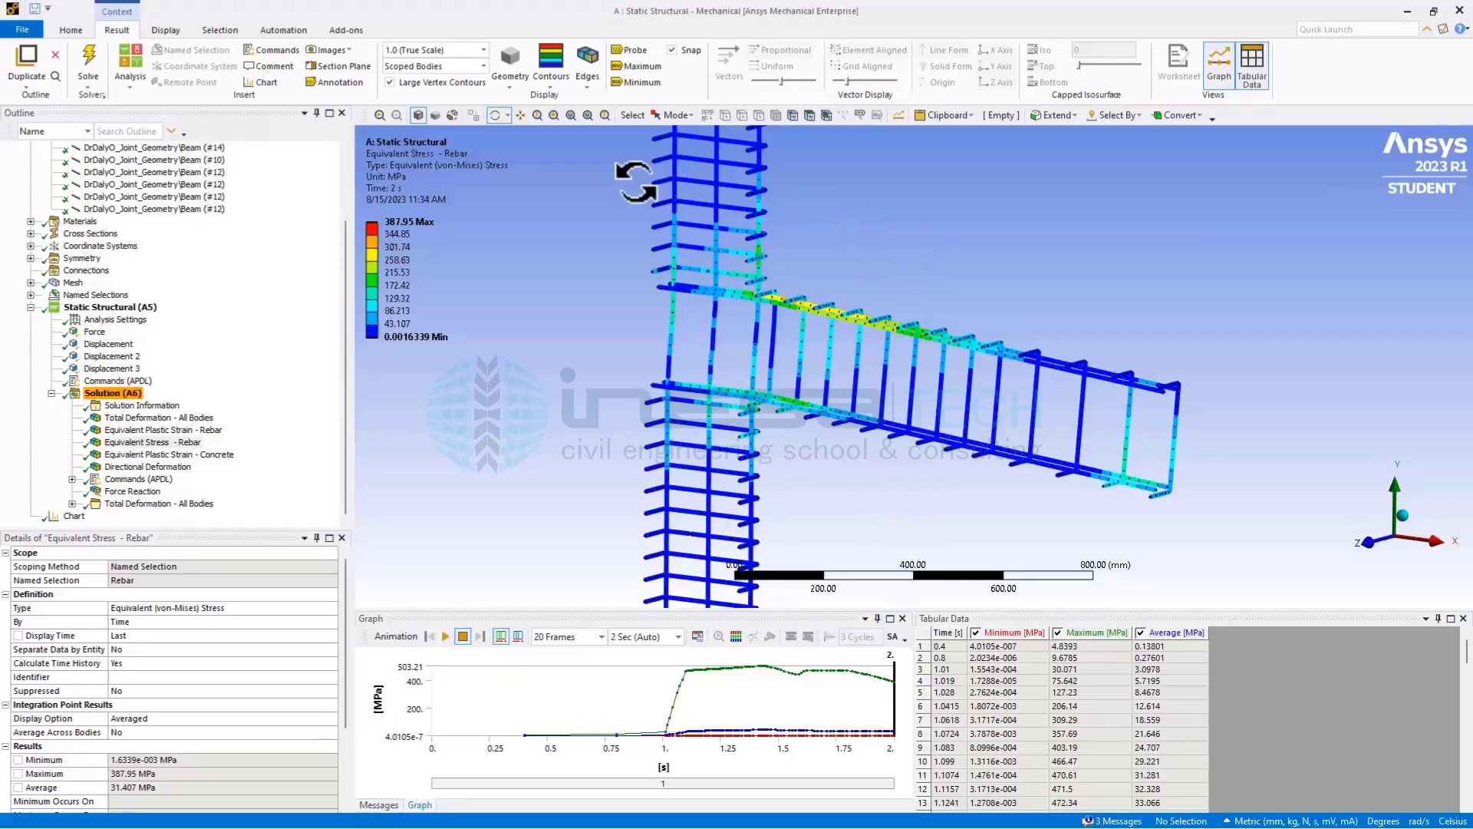
Examine the force and displacement conditions of the Static Structural setup on the beam-column joint in Ansys Mechanical
click(109, 308)
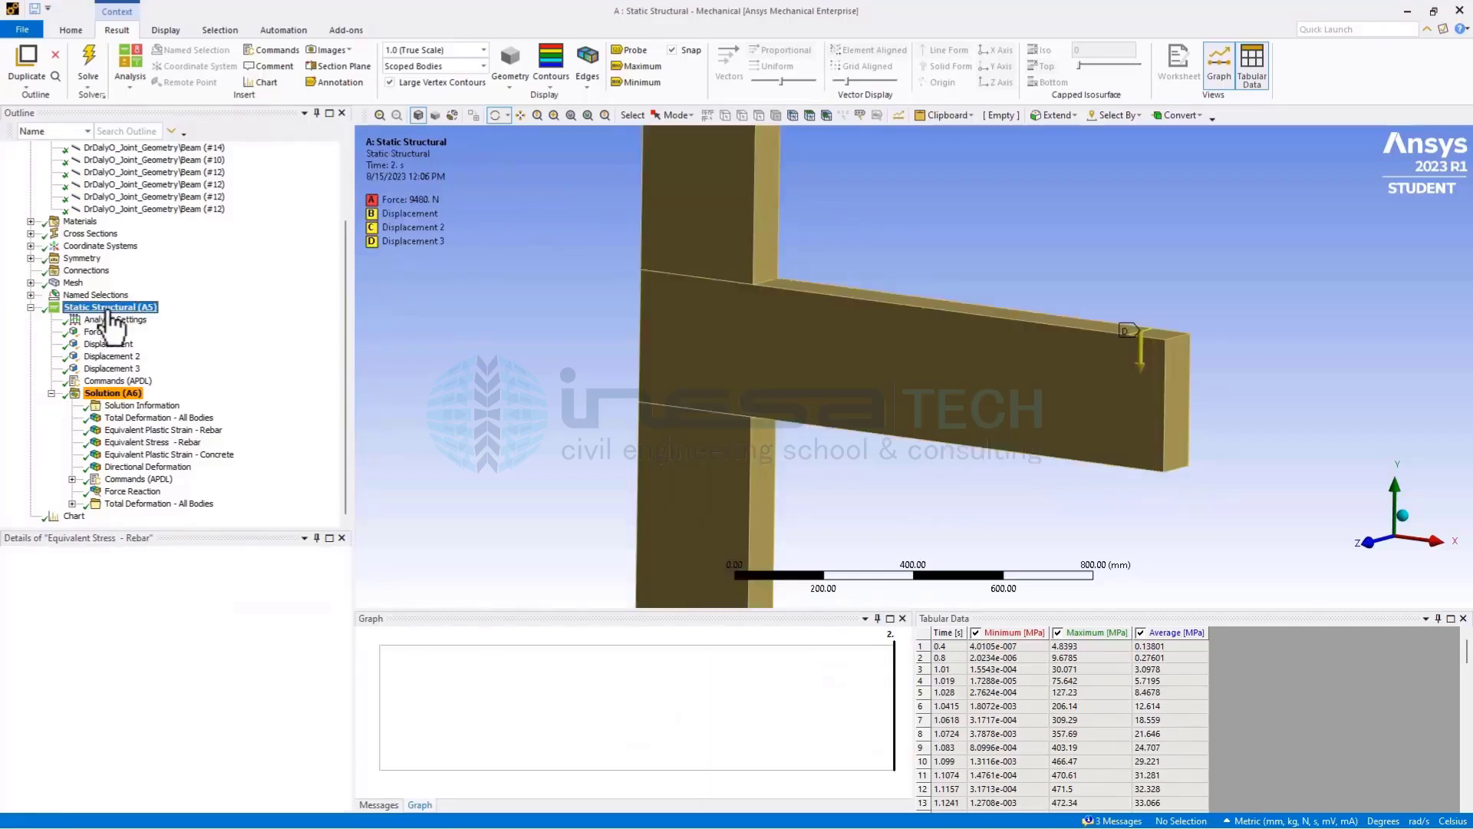
middle_drag(878, 262, 832, 272)
key(F7)
scroll(852, 261, up, 3)
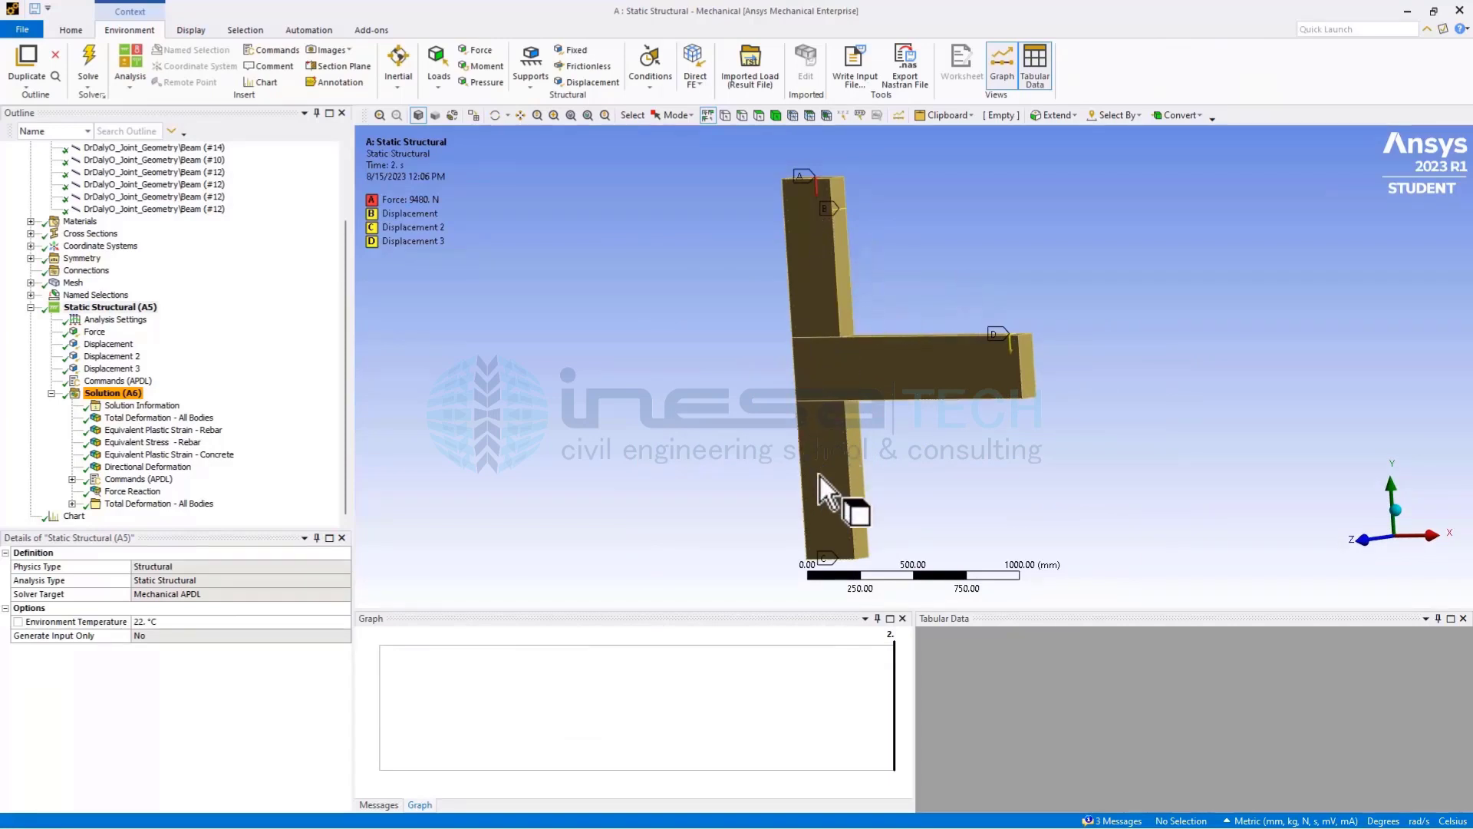
middle_drag(973, 250, 807, 300)
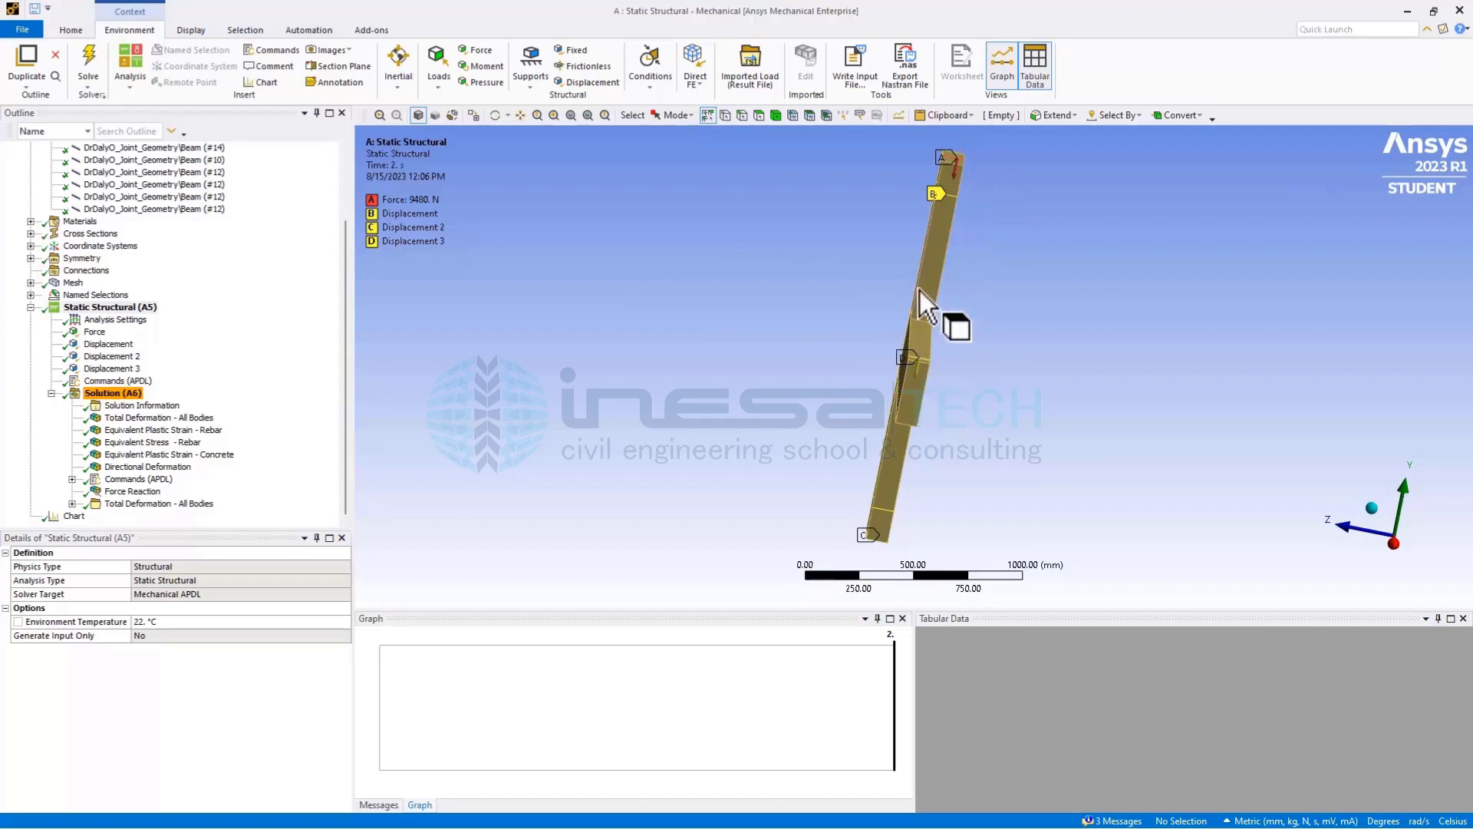
shift+middle_drag(872, 282, 946, 293)
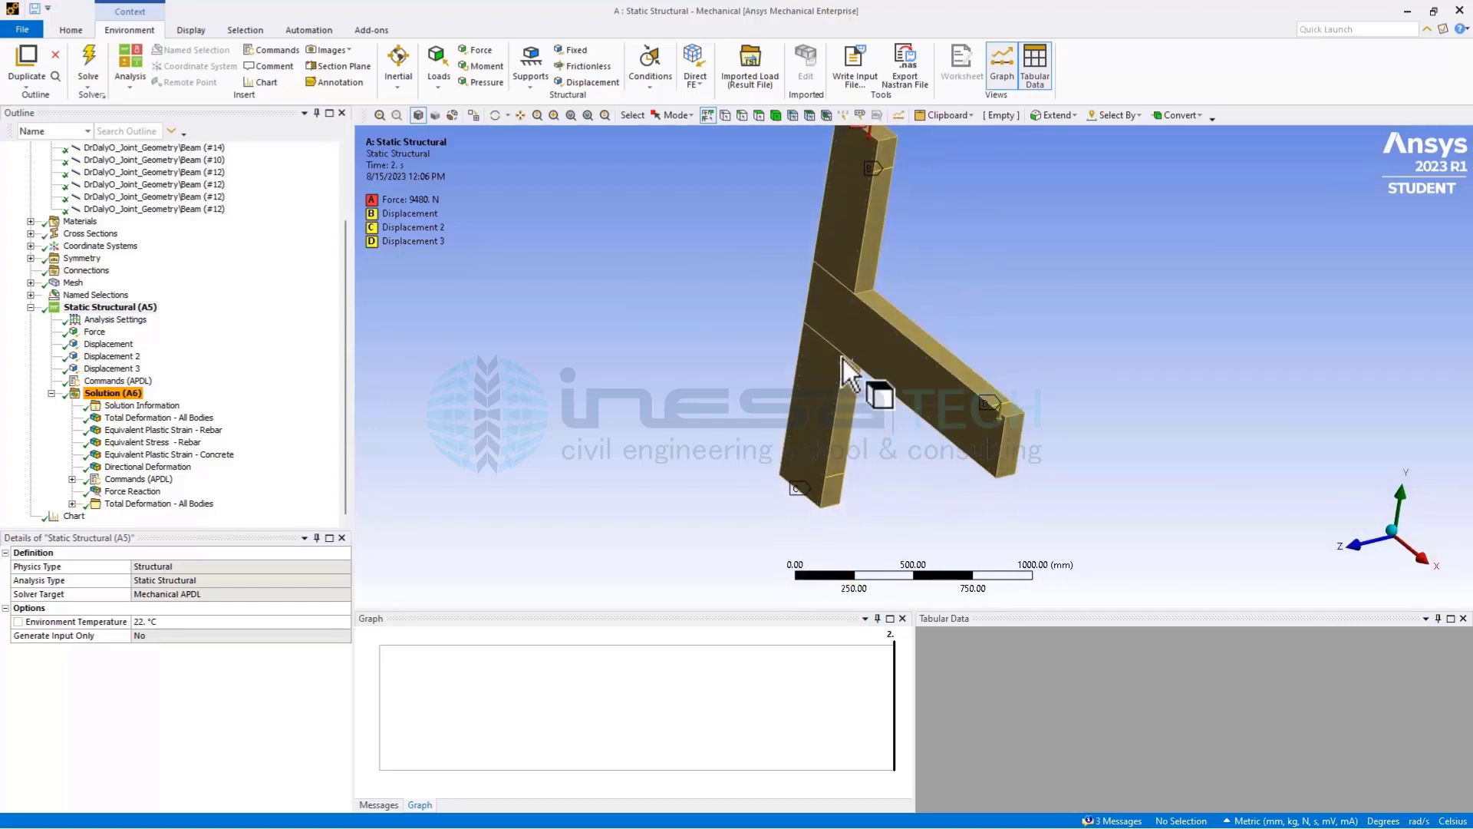
Show the joint in wireframe and examine the reinforcement bars inside the column and beam
click(452, 116)
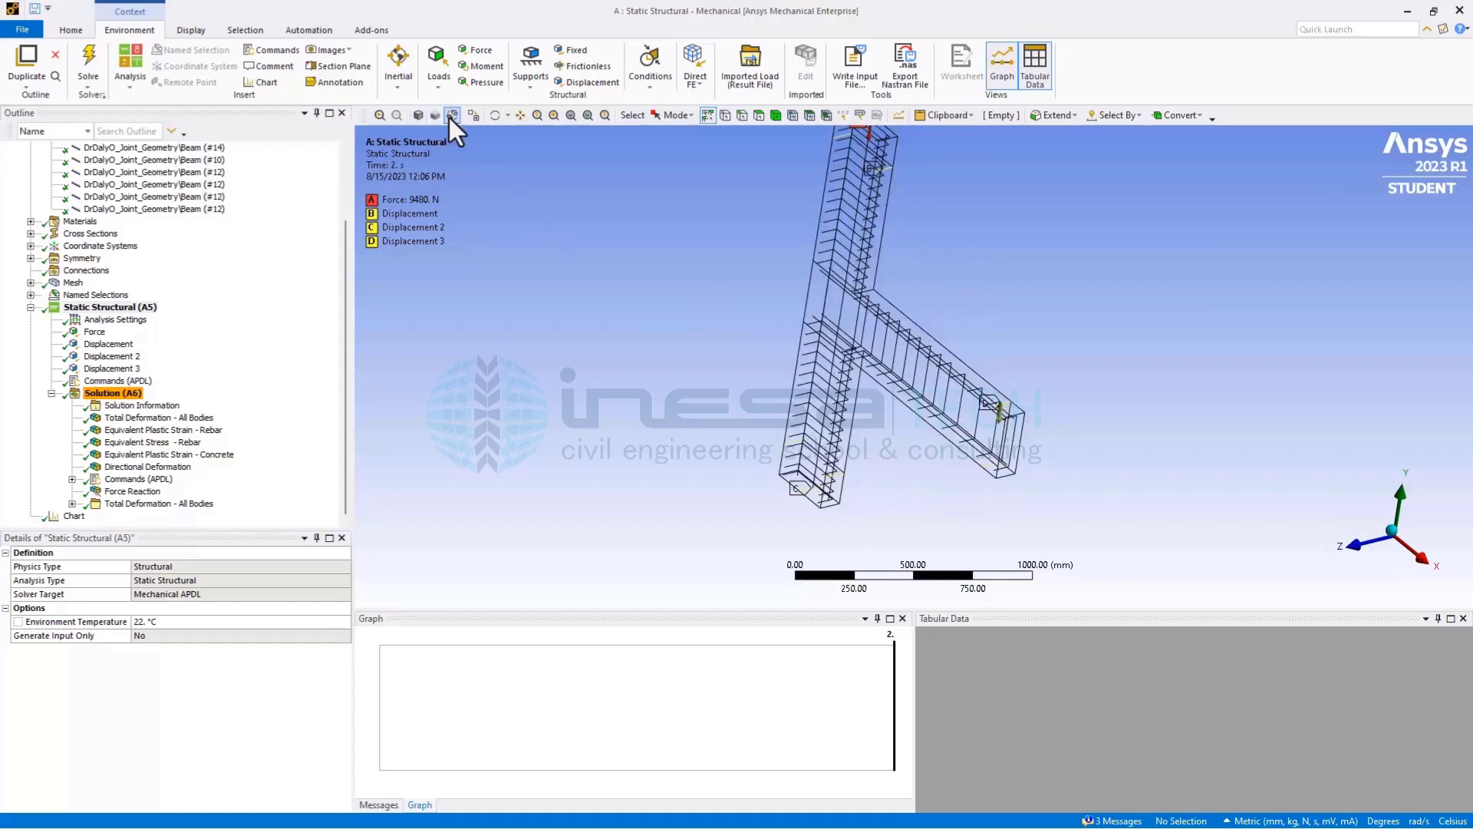
middle_drag(967, 324, 1082, 315)
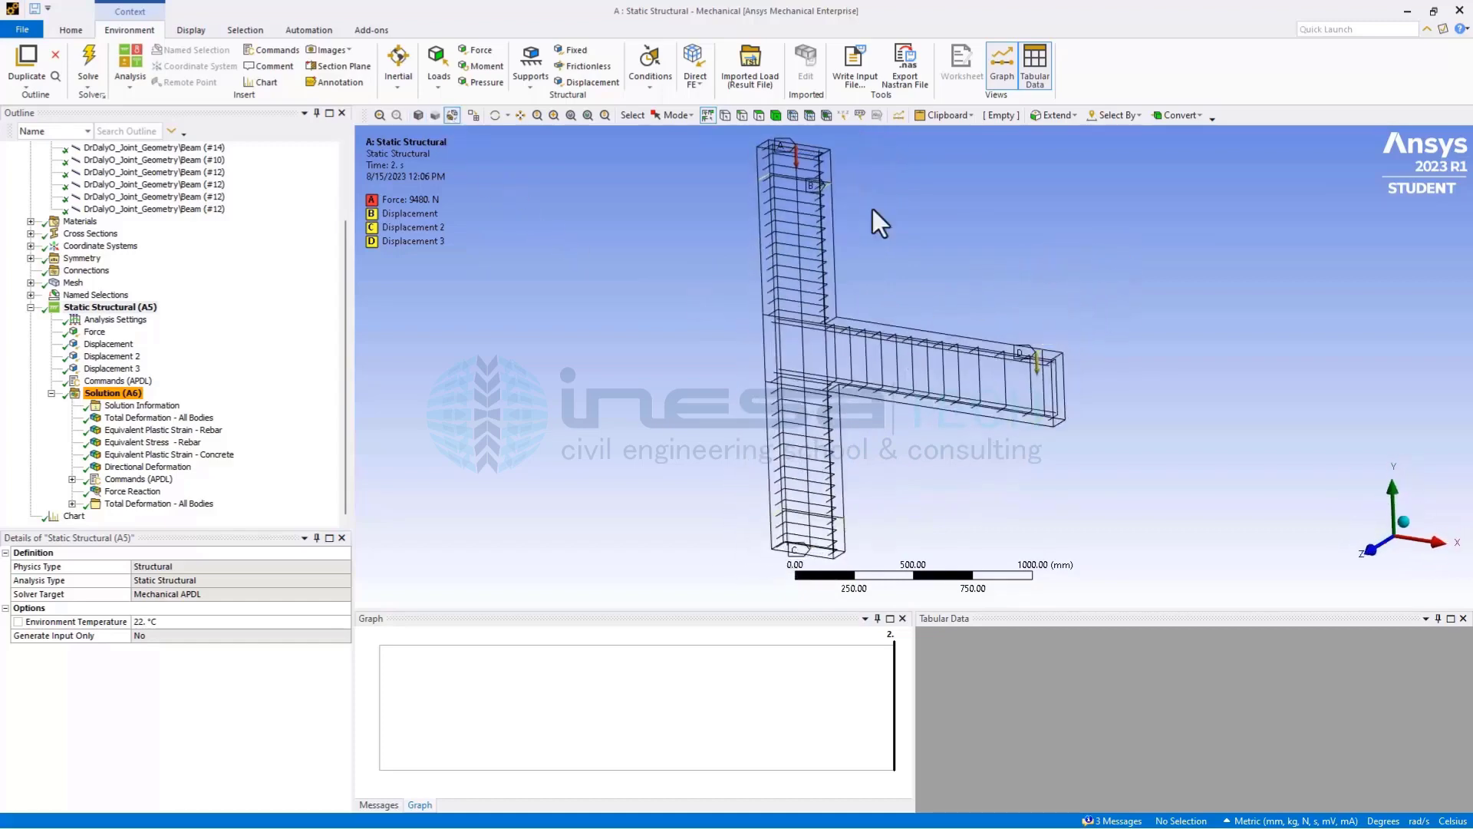
scroll(813, 196, up, 1)
middle_drag(838, 273, 760, 230)
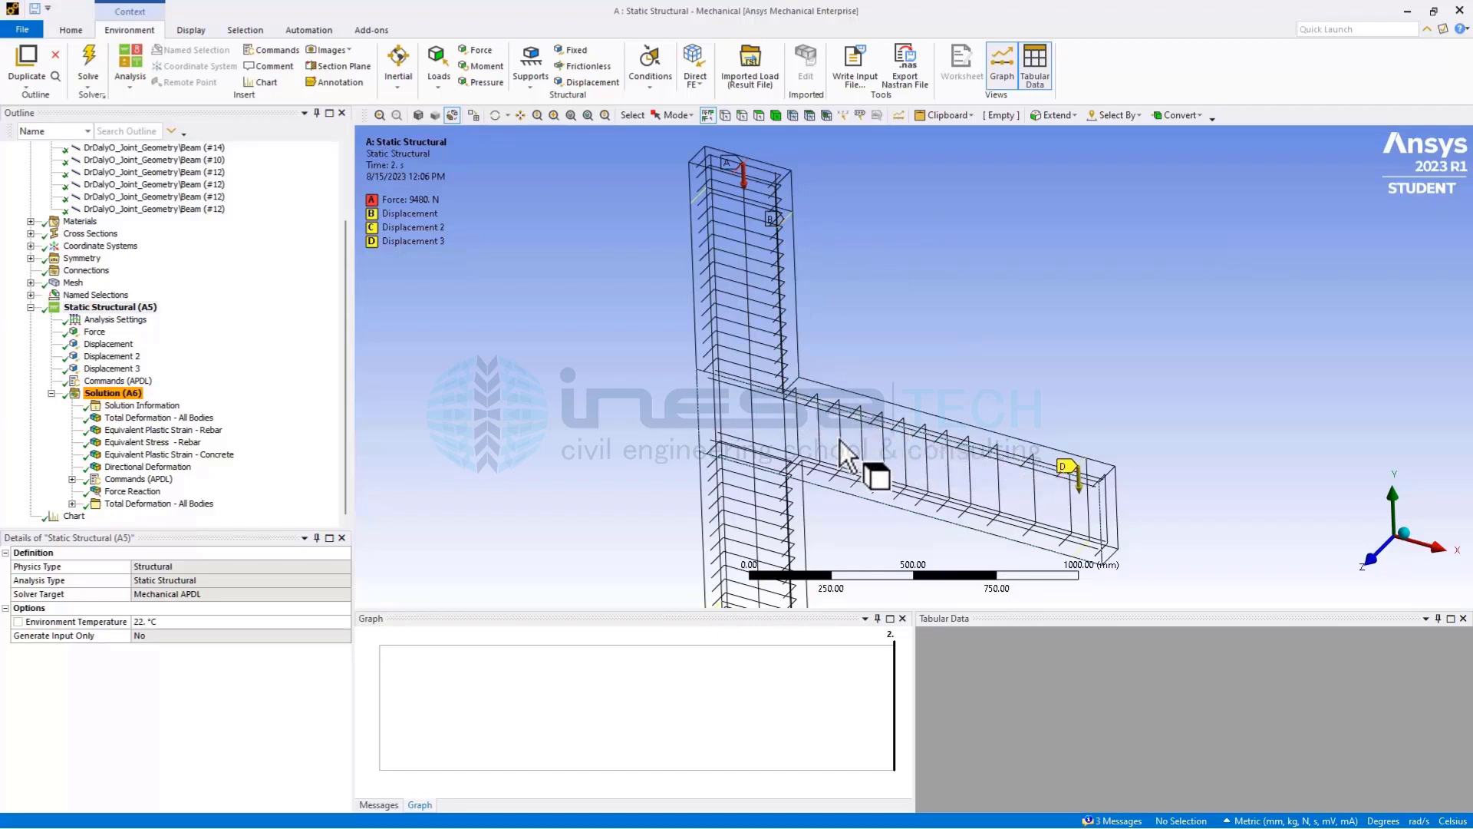
Examine the properties of the joint model's Concrete and Structural Steel NL materials, and switch back to Autodesk Inventor
scroll(84, 268, up, 3)
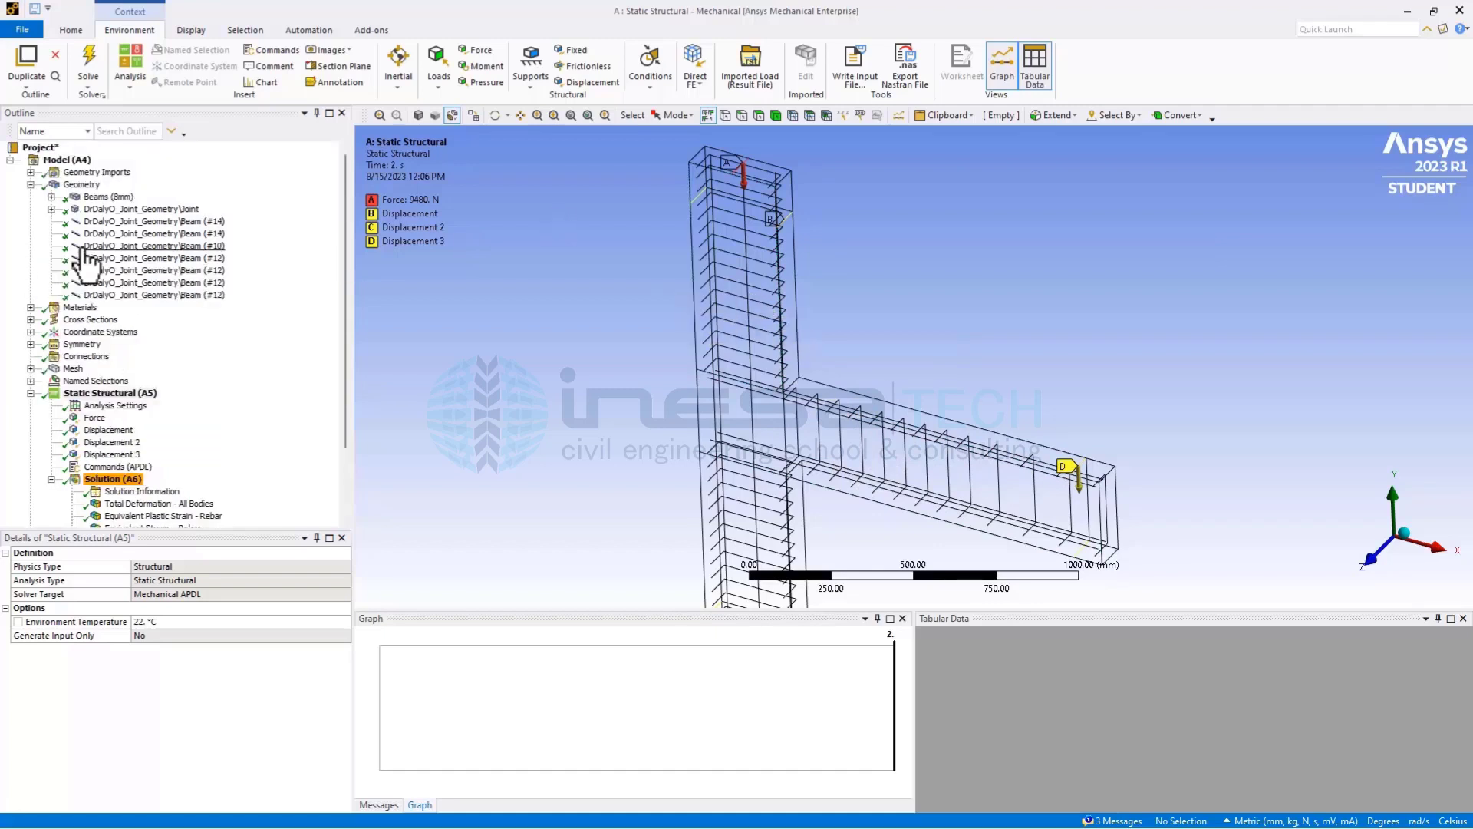
click(31, 307)
click(101, 320)
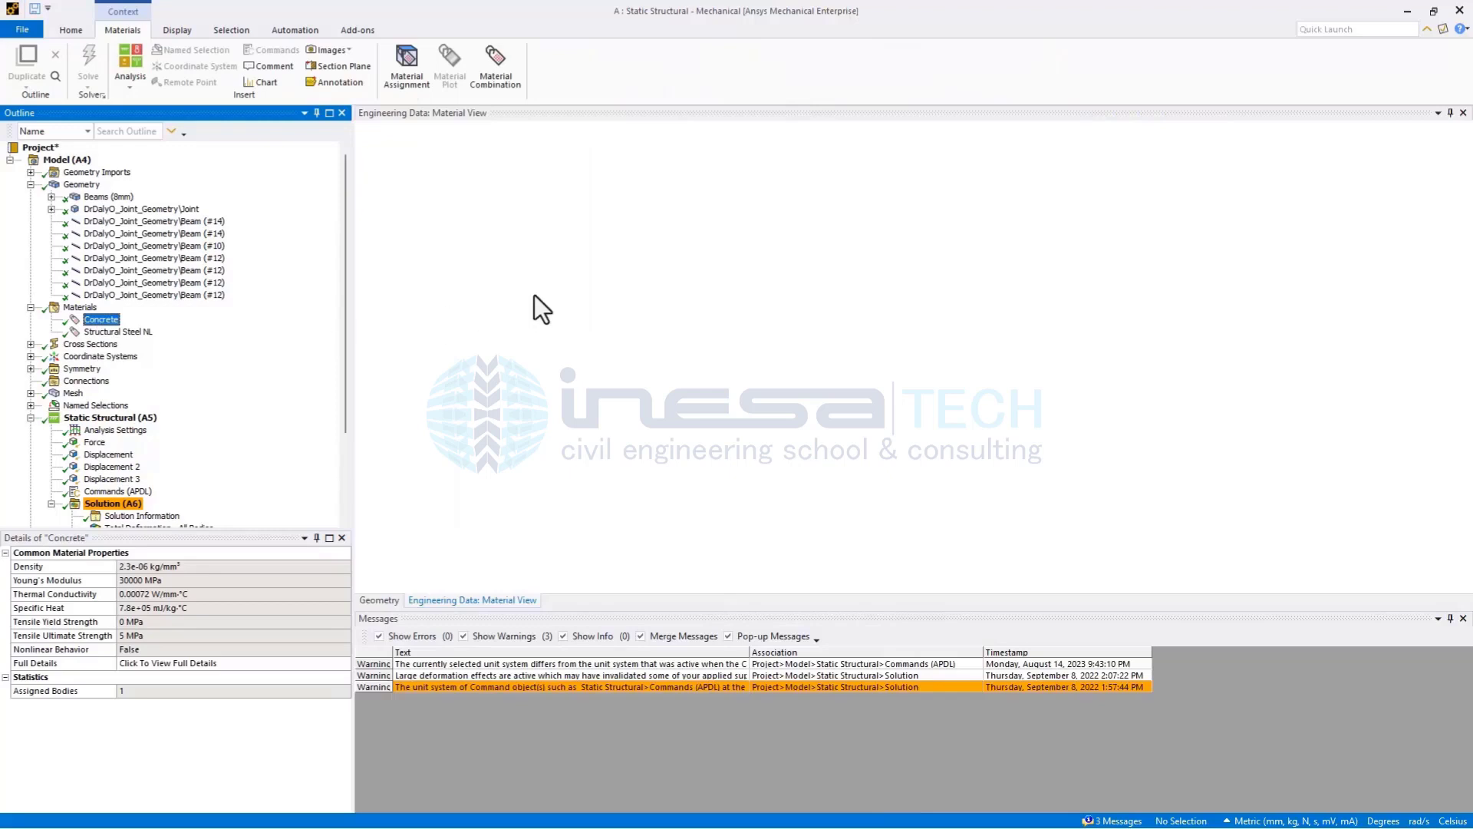
click(115, 332)
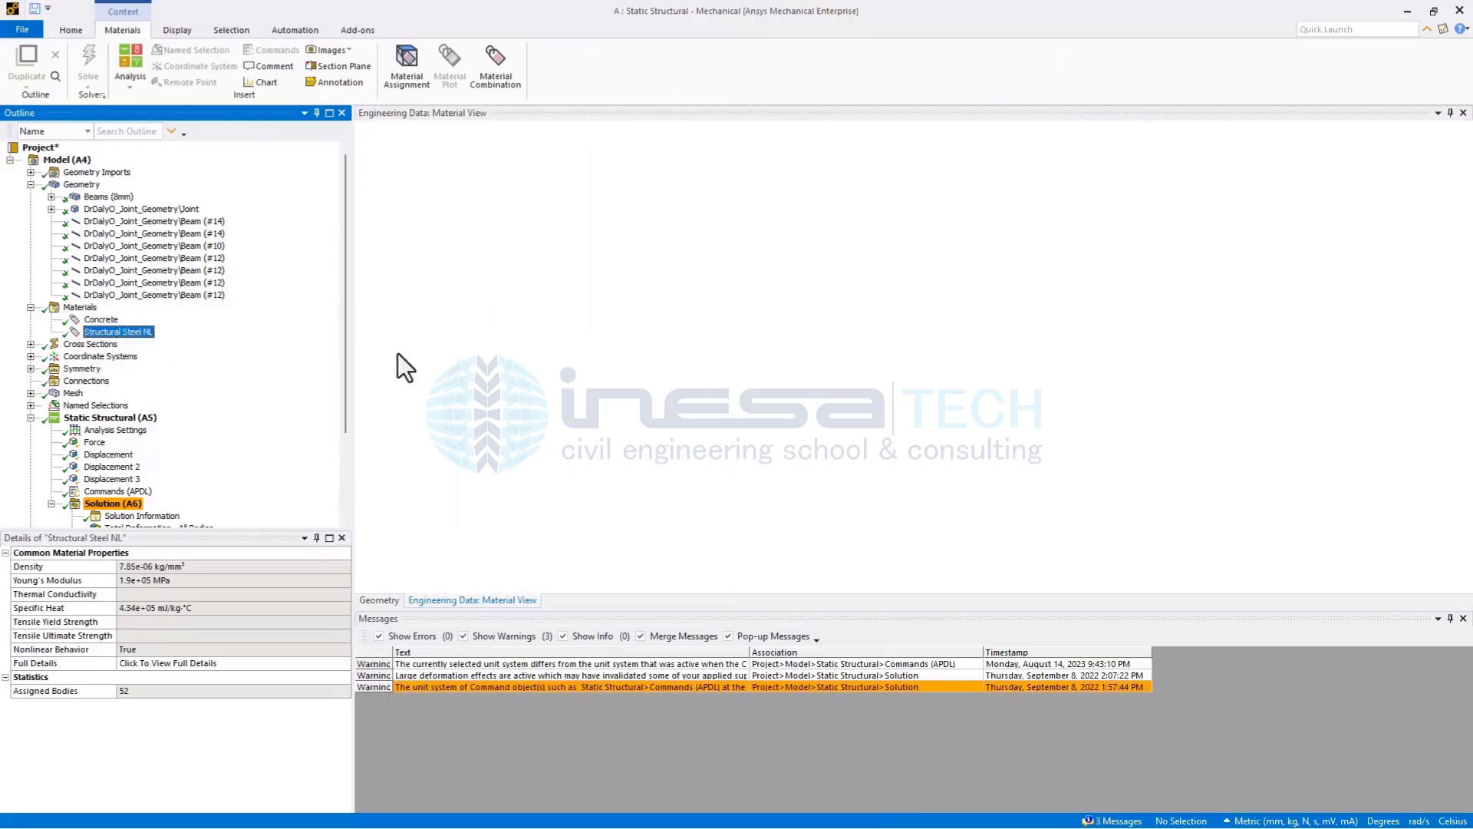
click(425, 600)
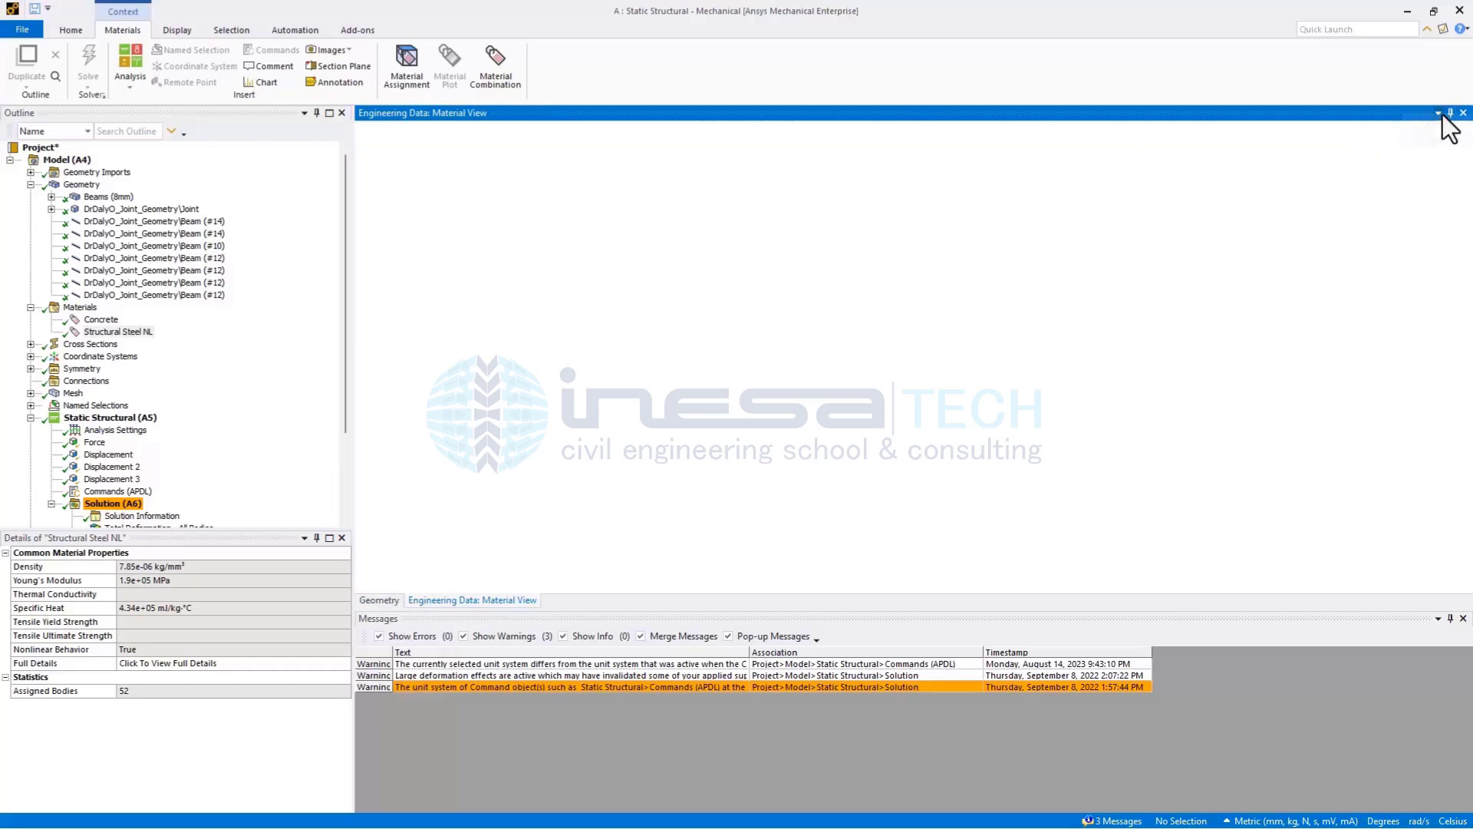
click(1362, 146)
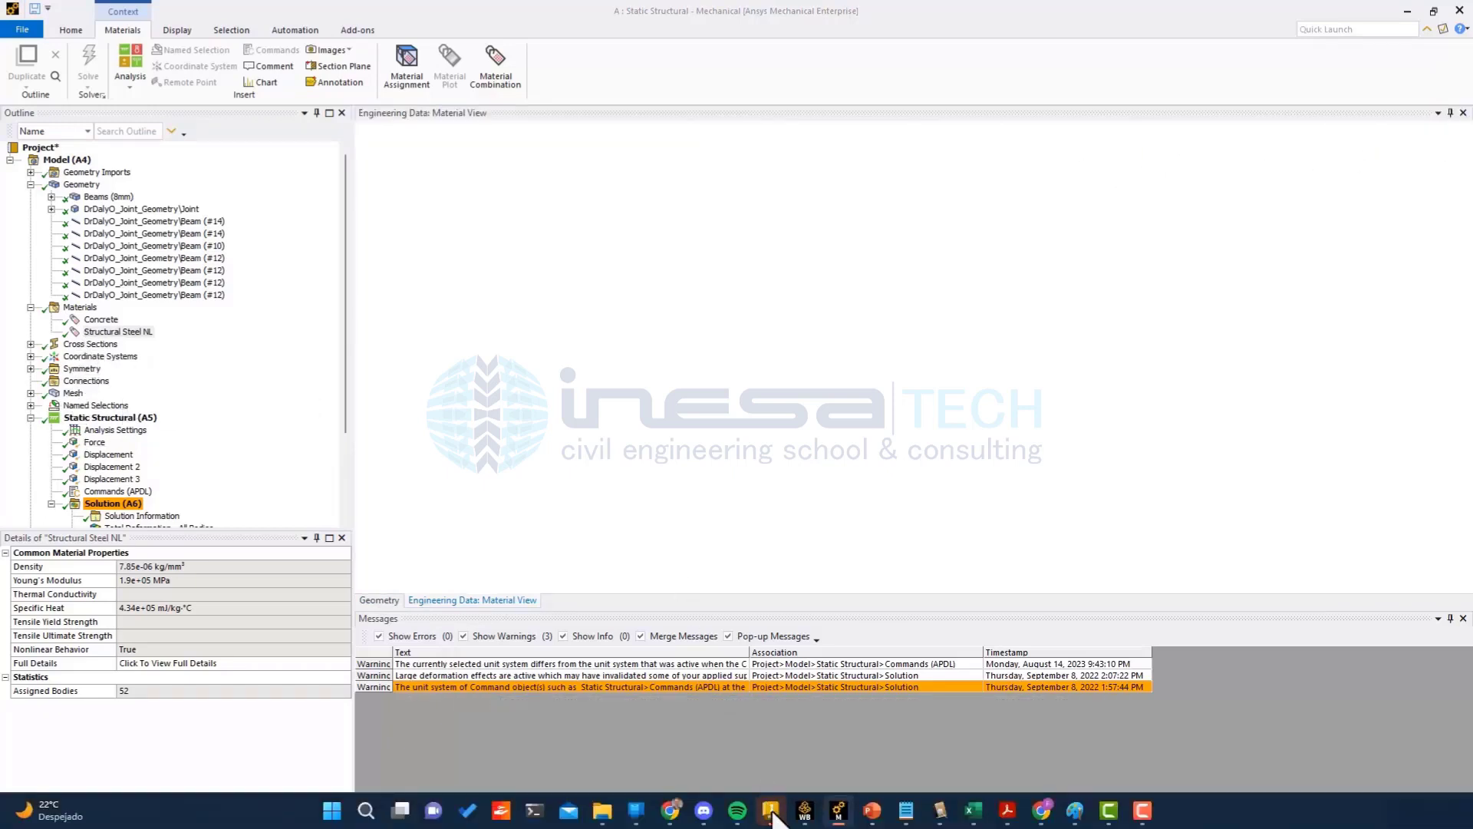
click(772, 811)
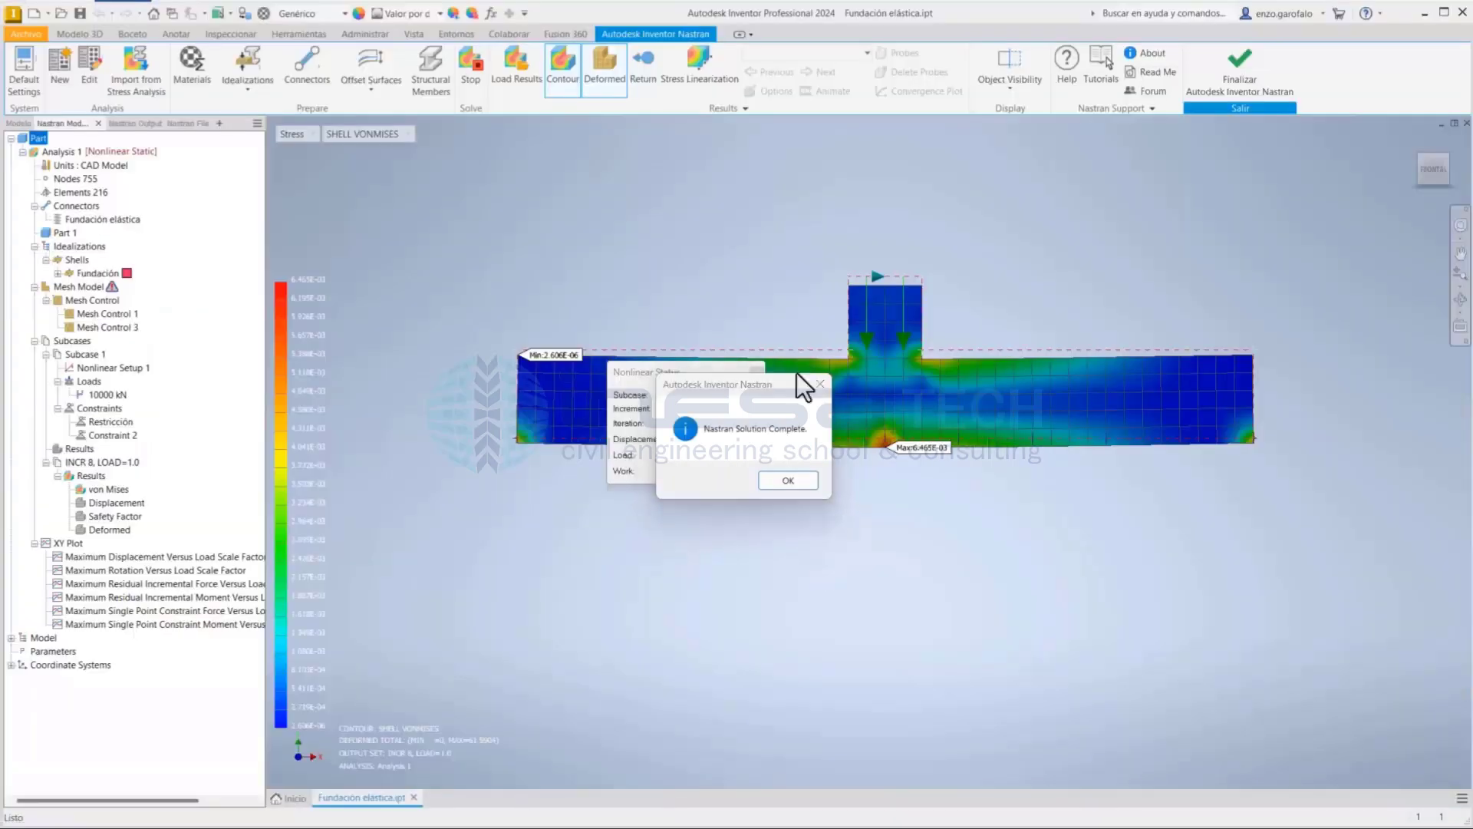
Show the total displacement contour of the completed nonlinear solution and compare it with the linear result noted in Notepad
click(777, 483)
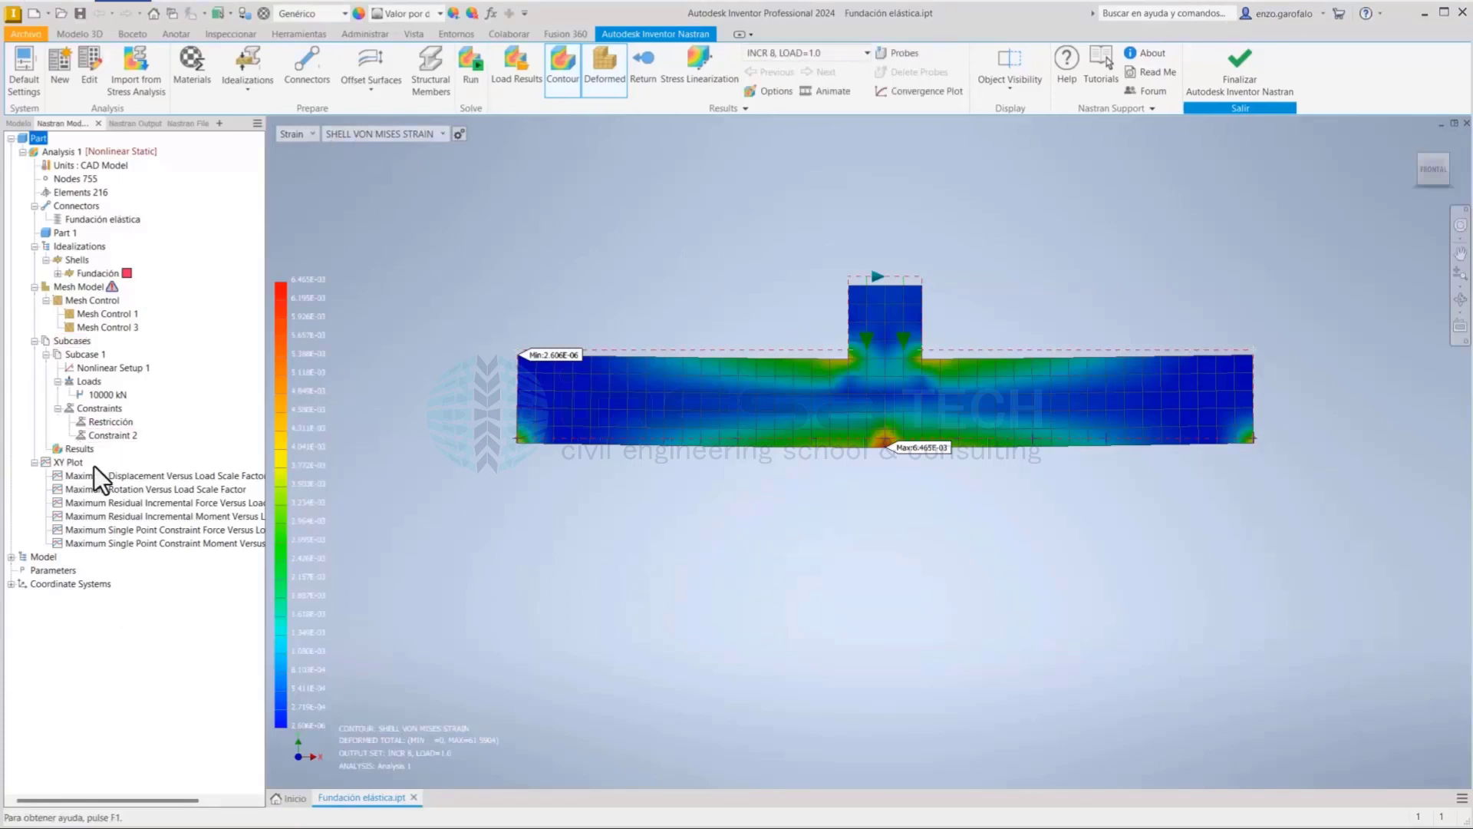
click(306, 138)
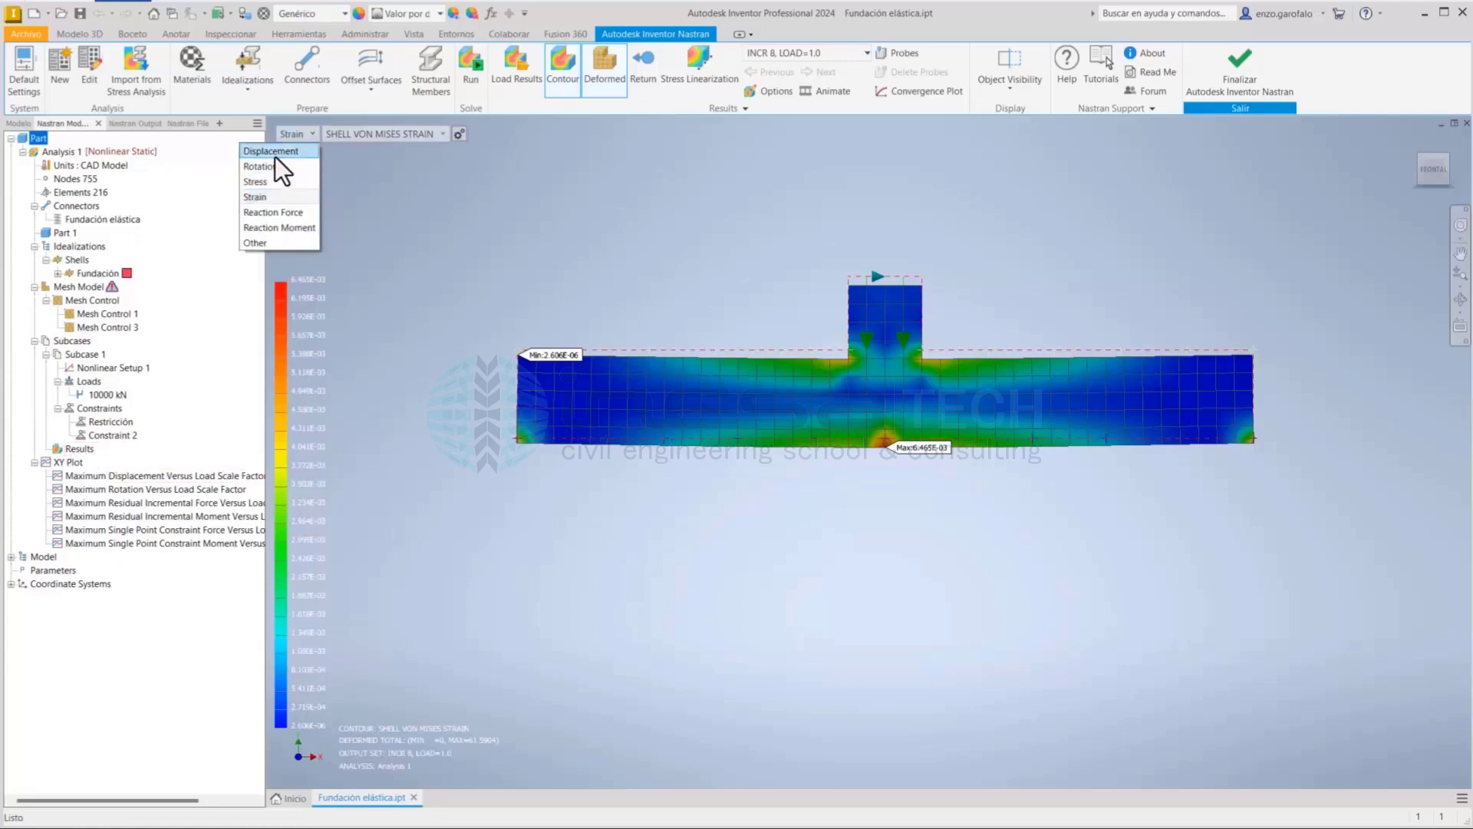
click(294, 153)
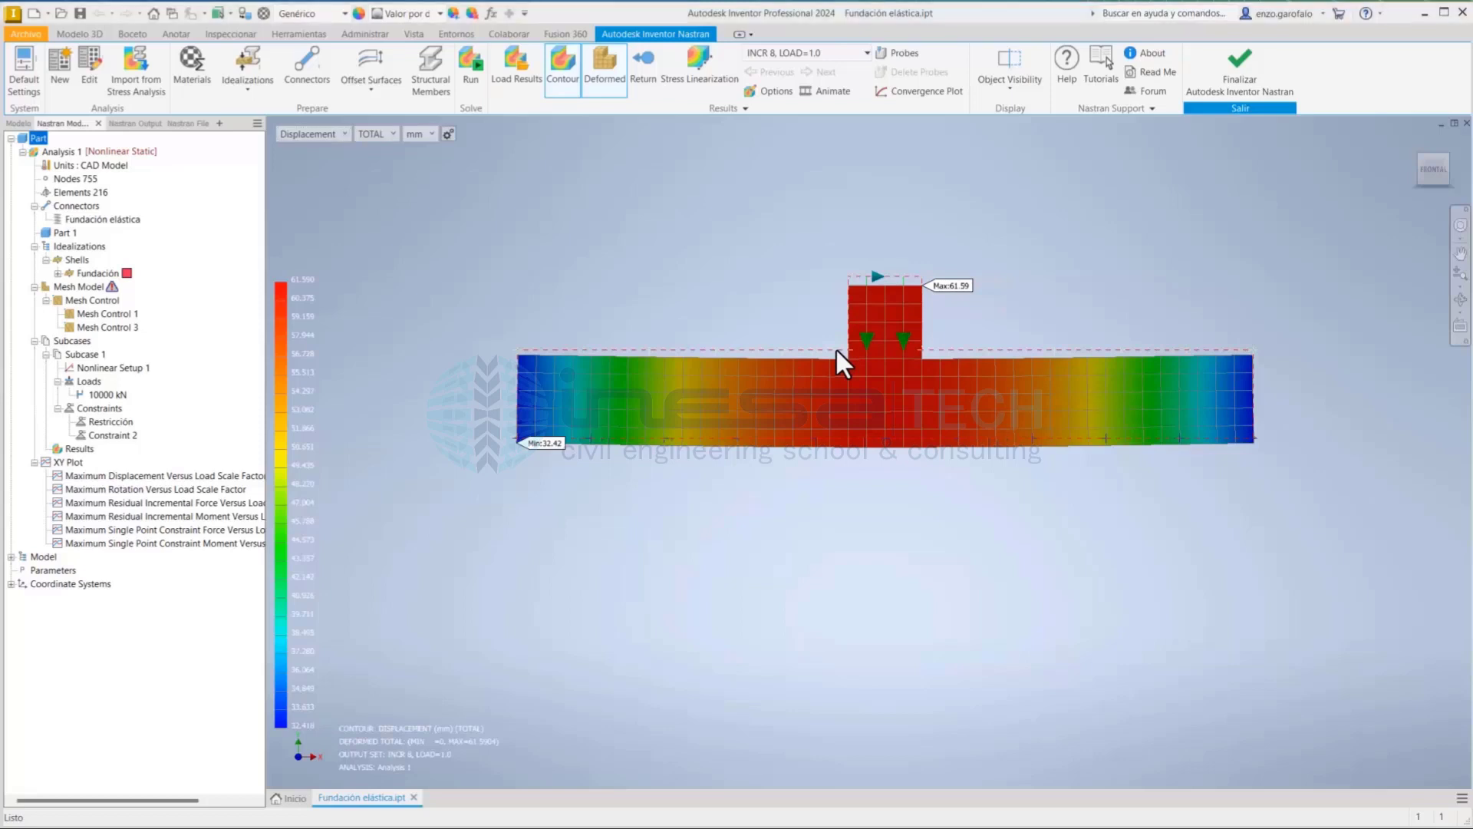
key(alt+Tab)
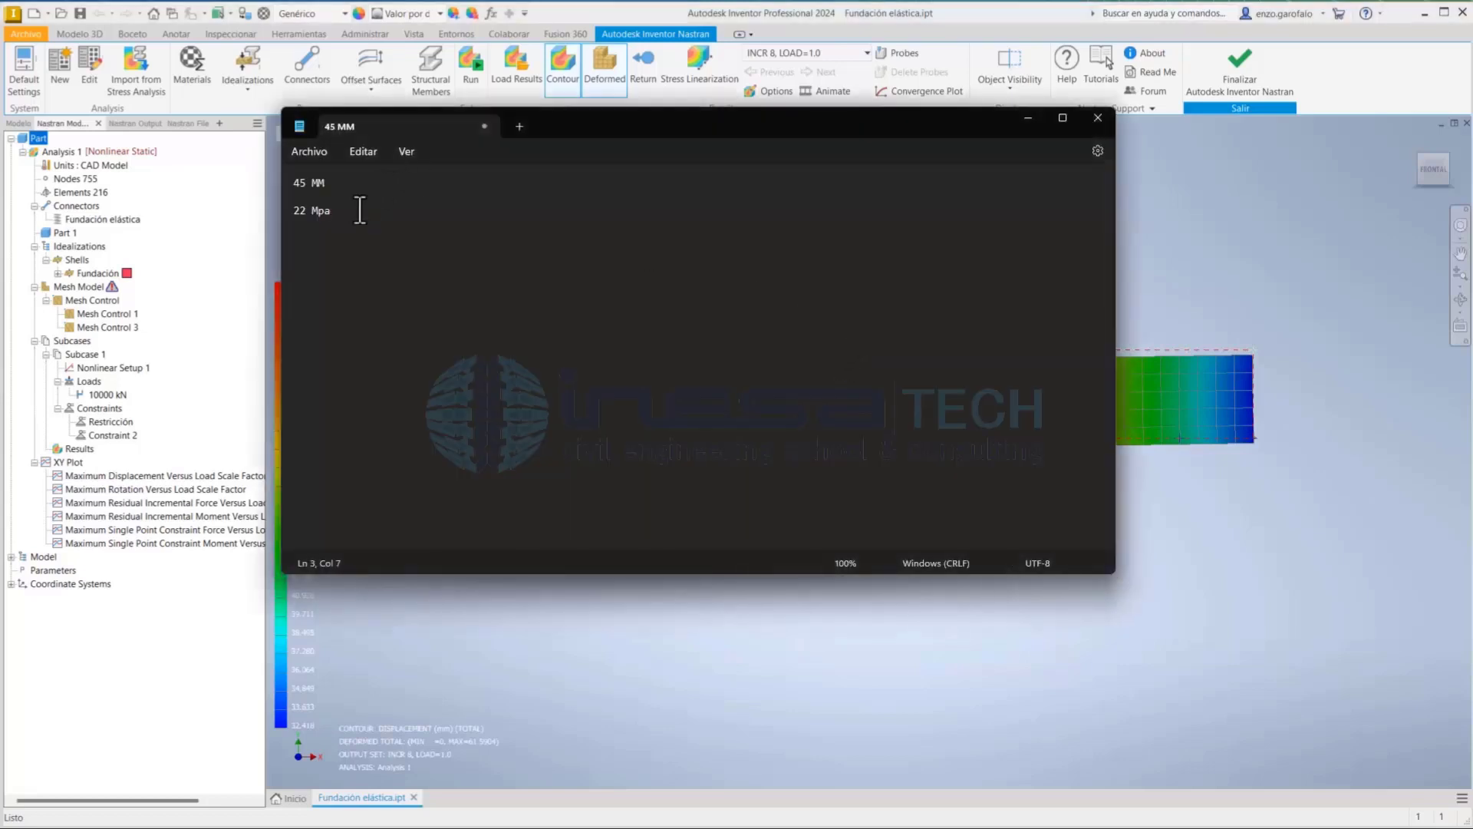
drag(358, 211, 282, 221)
click(643, 29)
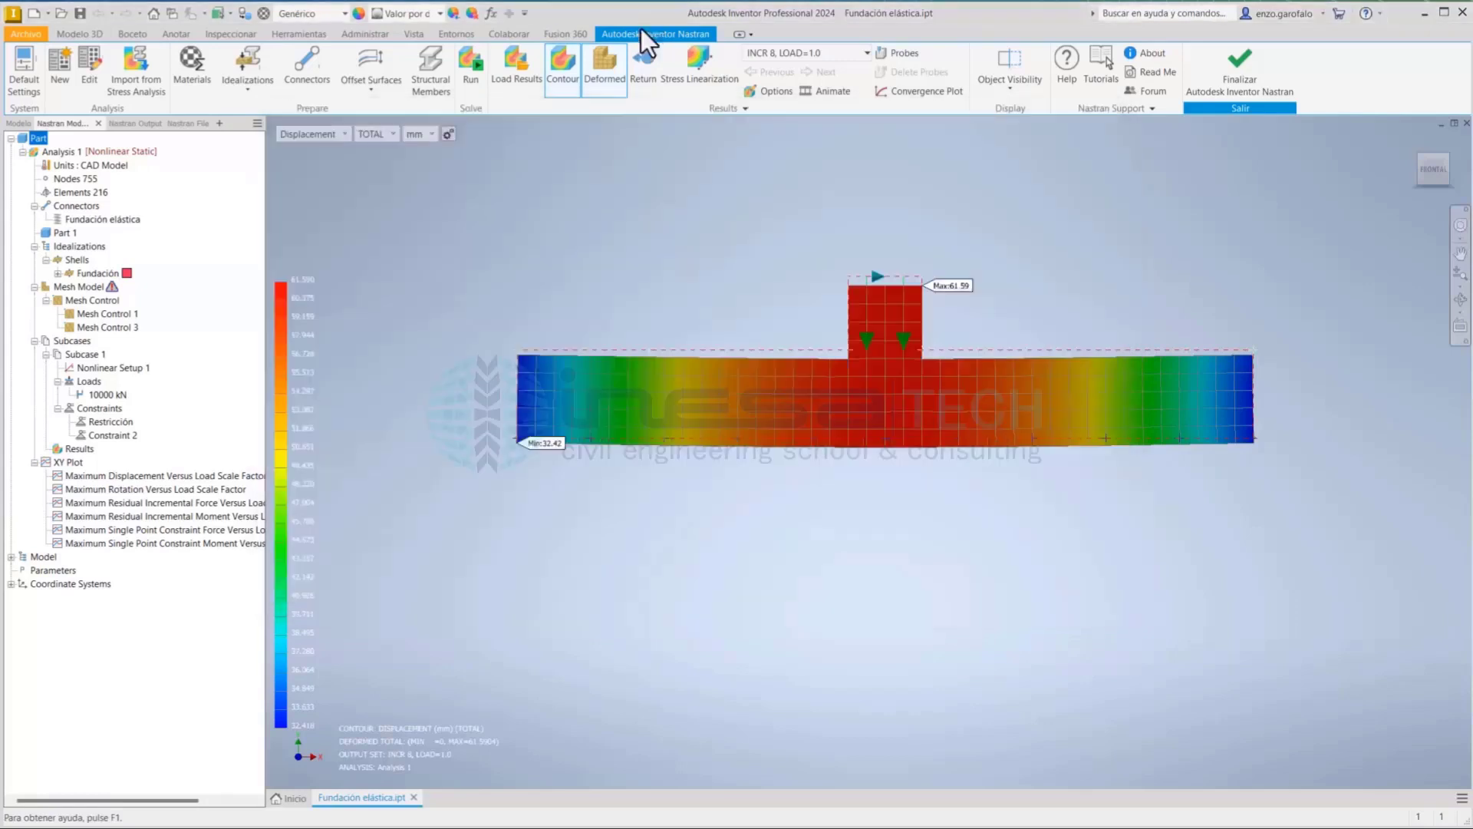
Show the Shell X-Normal Stress contour and compare it with the linear stress noted in Notepad
click(327, 137)
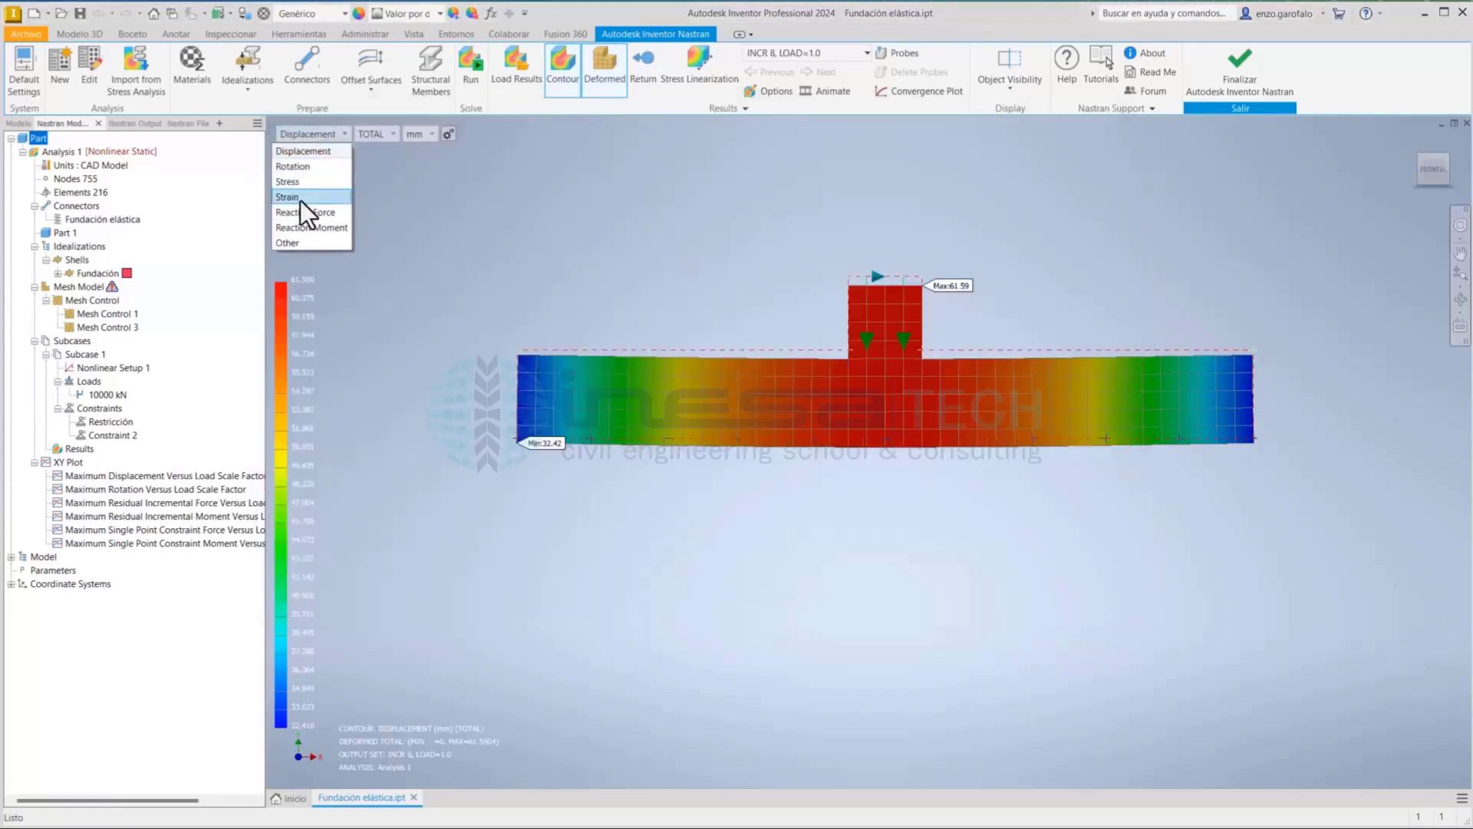
click(297, 181)
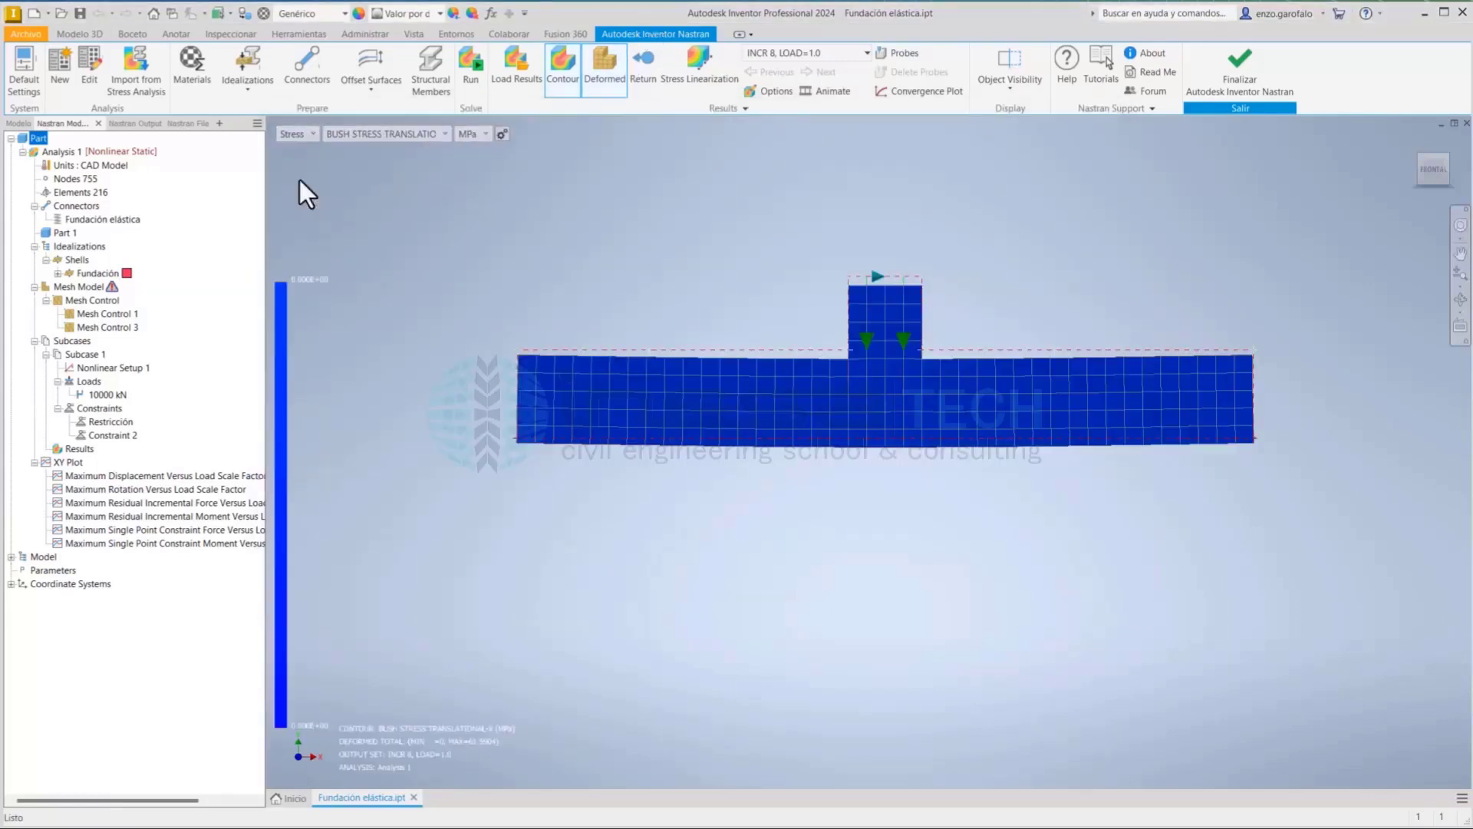
click(402, 132)
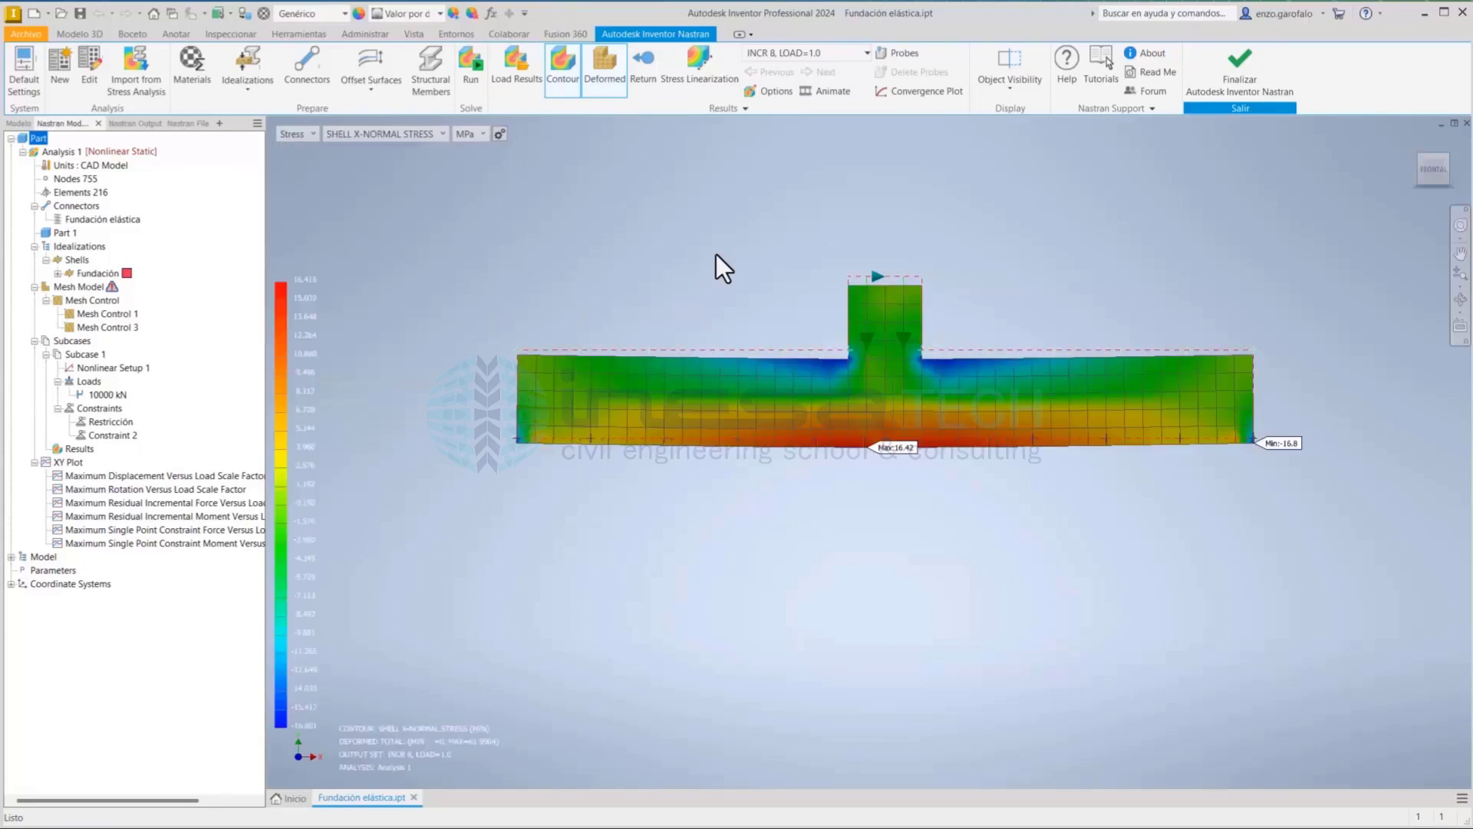
key(alt+Tab)
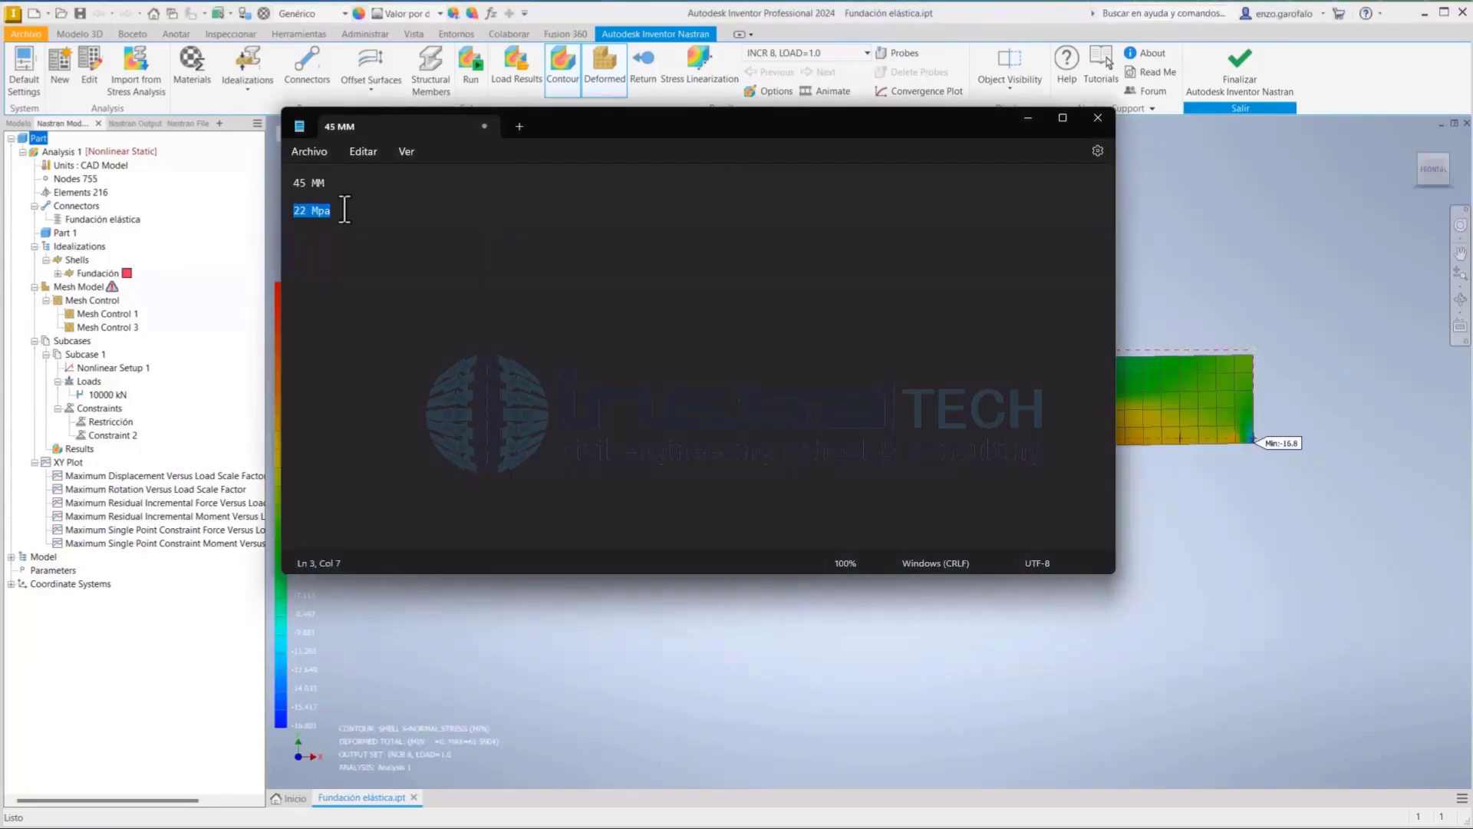
click(647, 31)
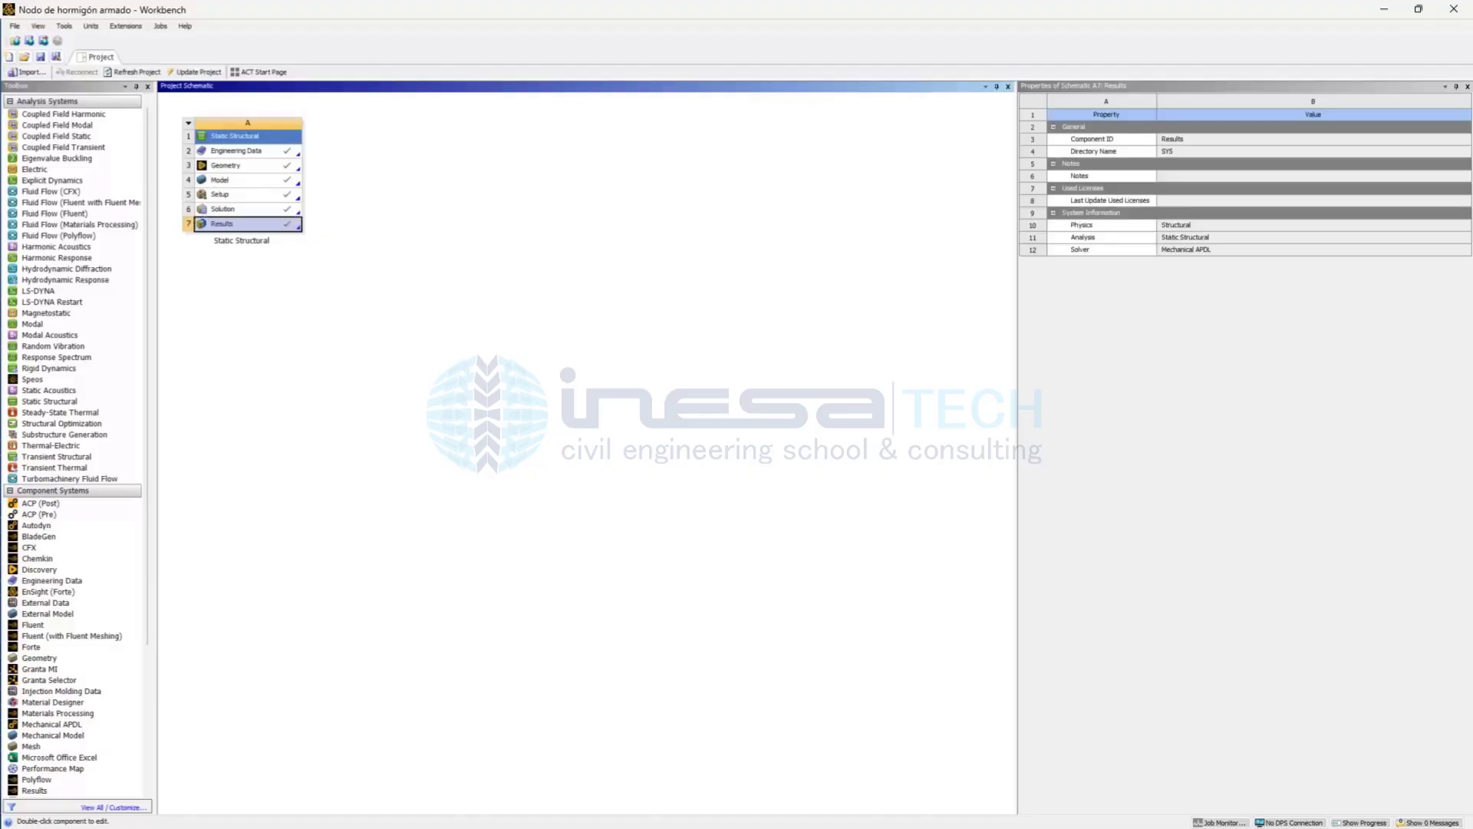
Switch to Ansys Mechanical and view the Static Structural conditions on the wireframe joint
click(743, 412)
key(alt+Tab)
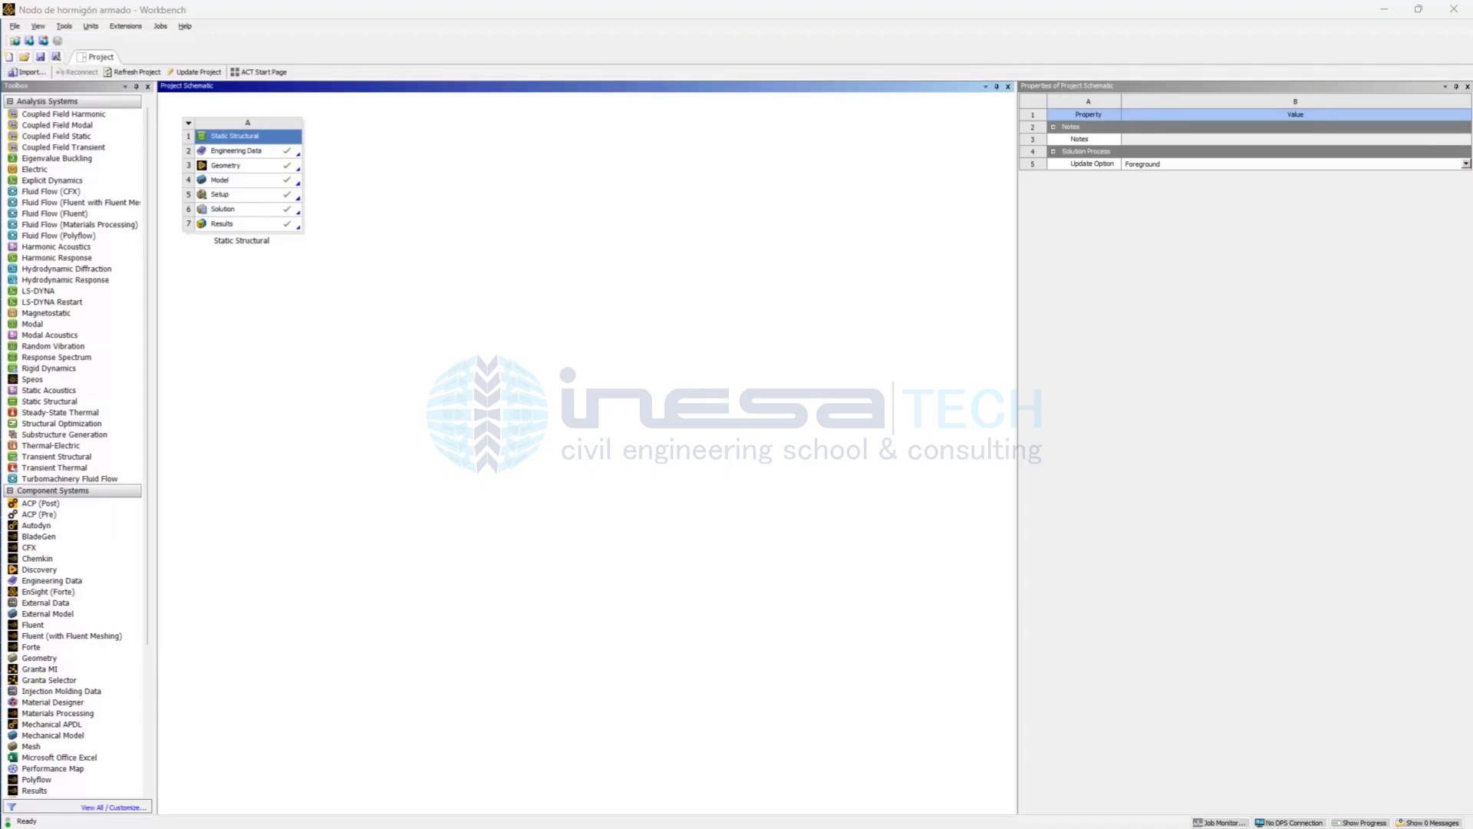
key(alt+Tab)
key(alt+Tab)
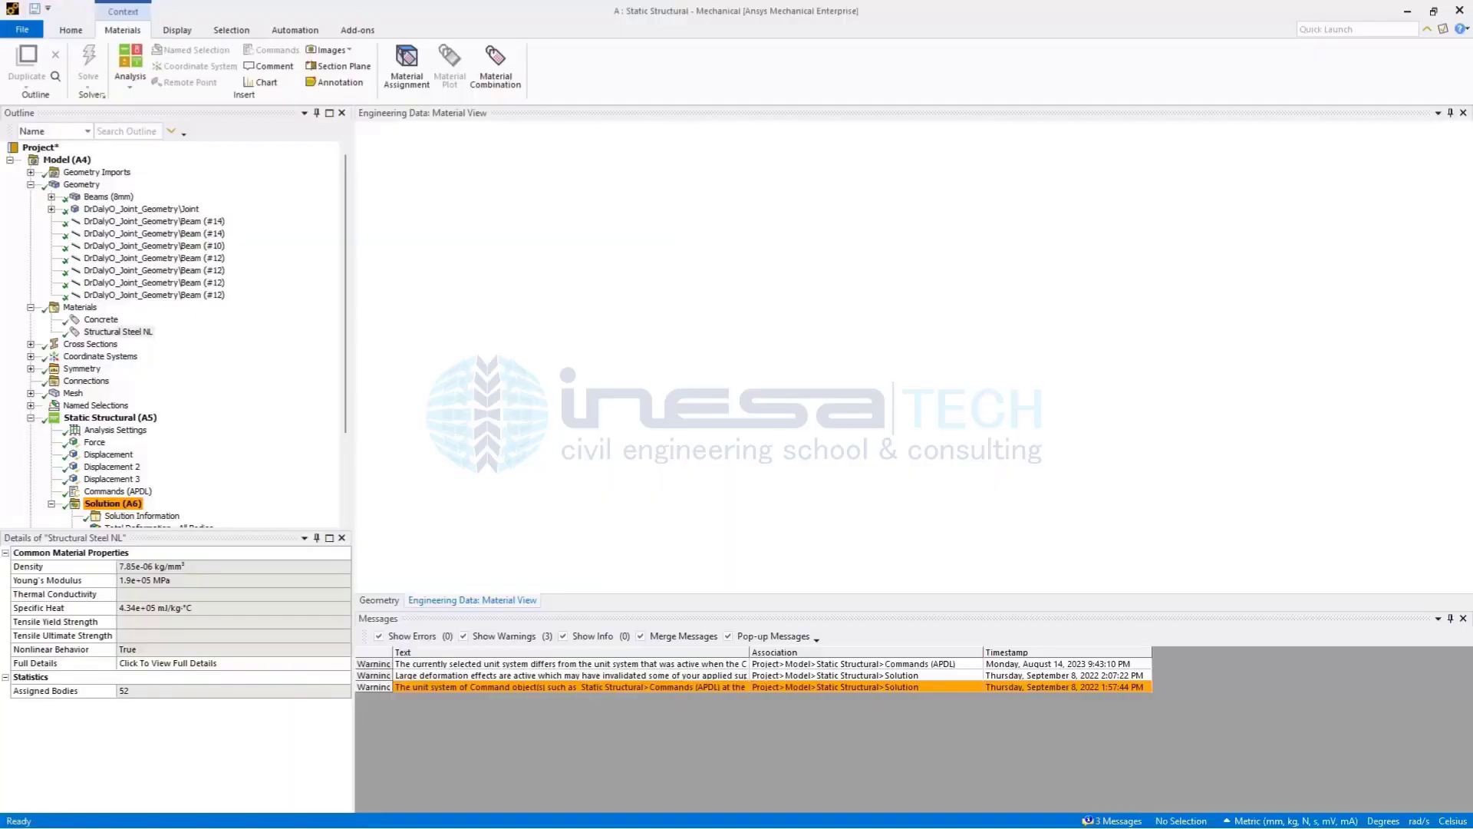
click(100, 418)
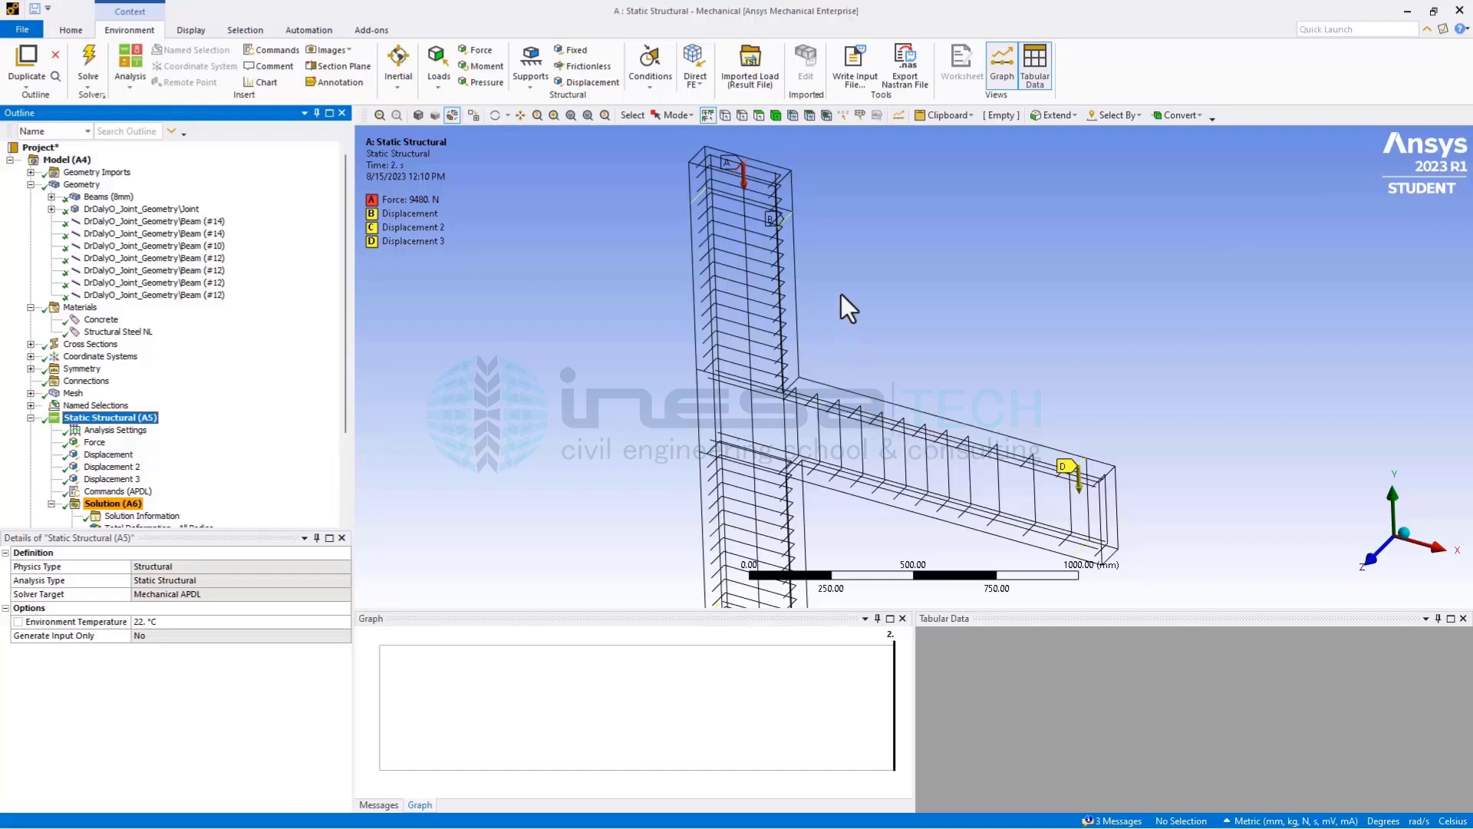
drag(841, 296, 829, 357)
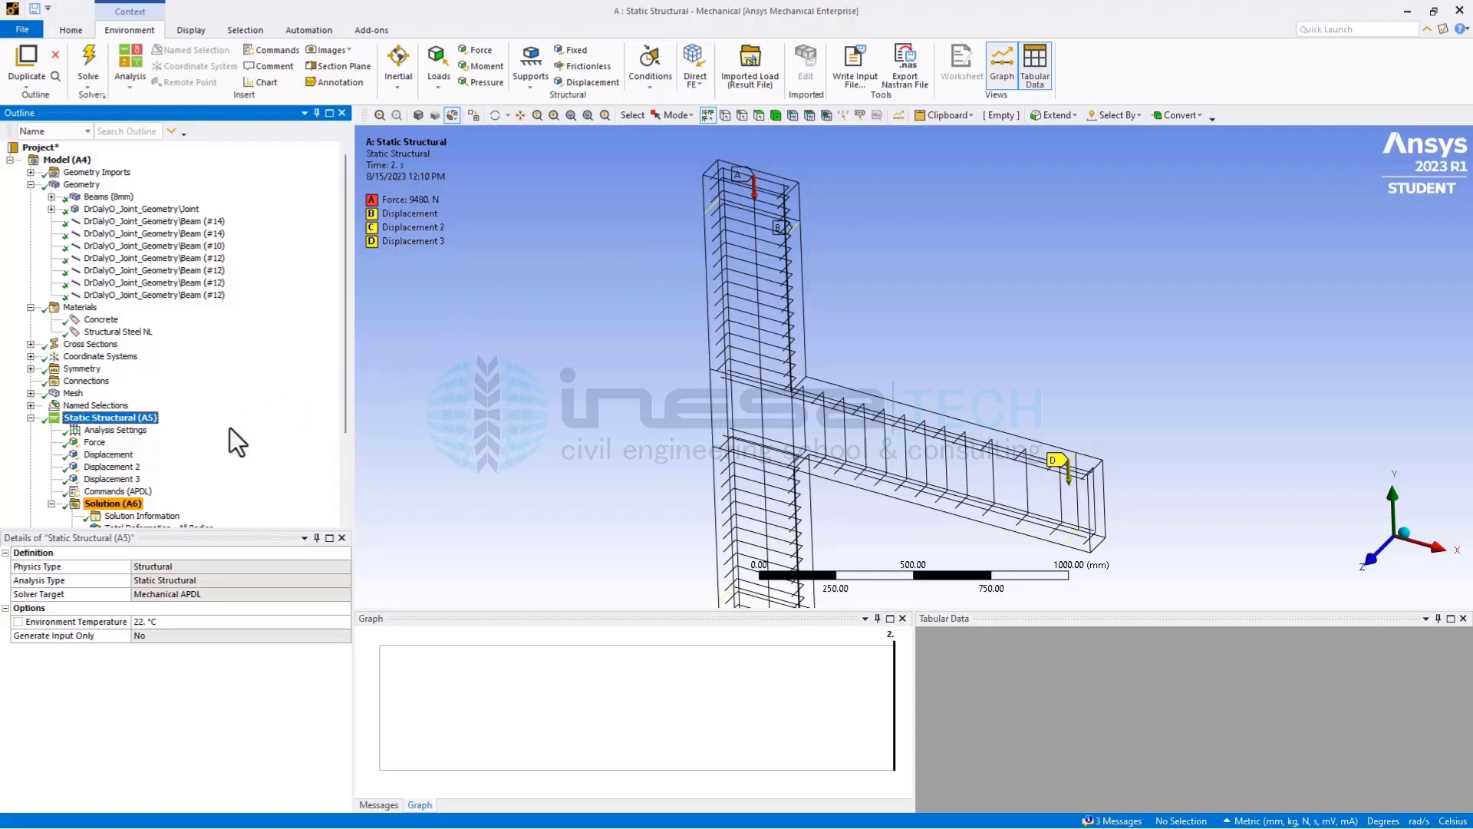
Examine the joint model's Symmetry Region, its scoped faces and its symmetry normal
click(31, 369)
click(98, 381)
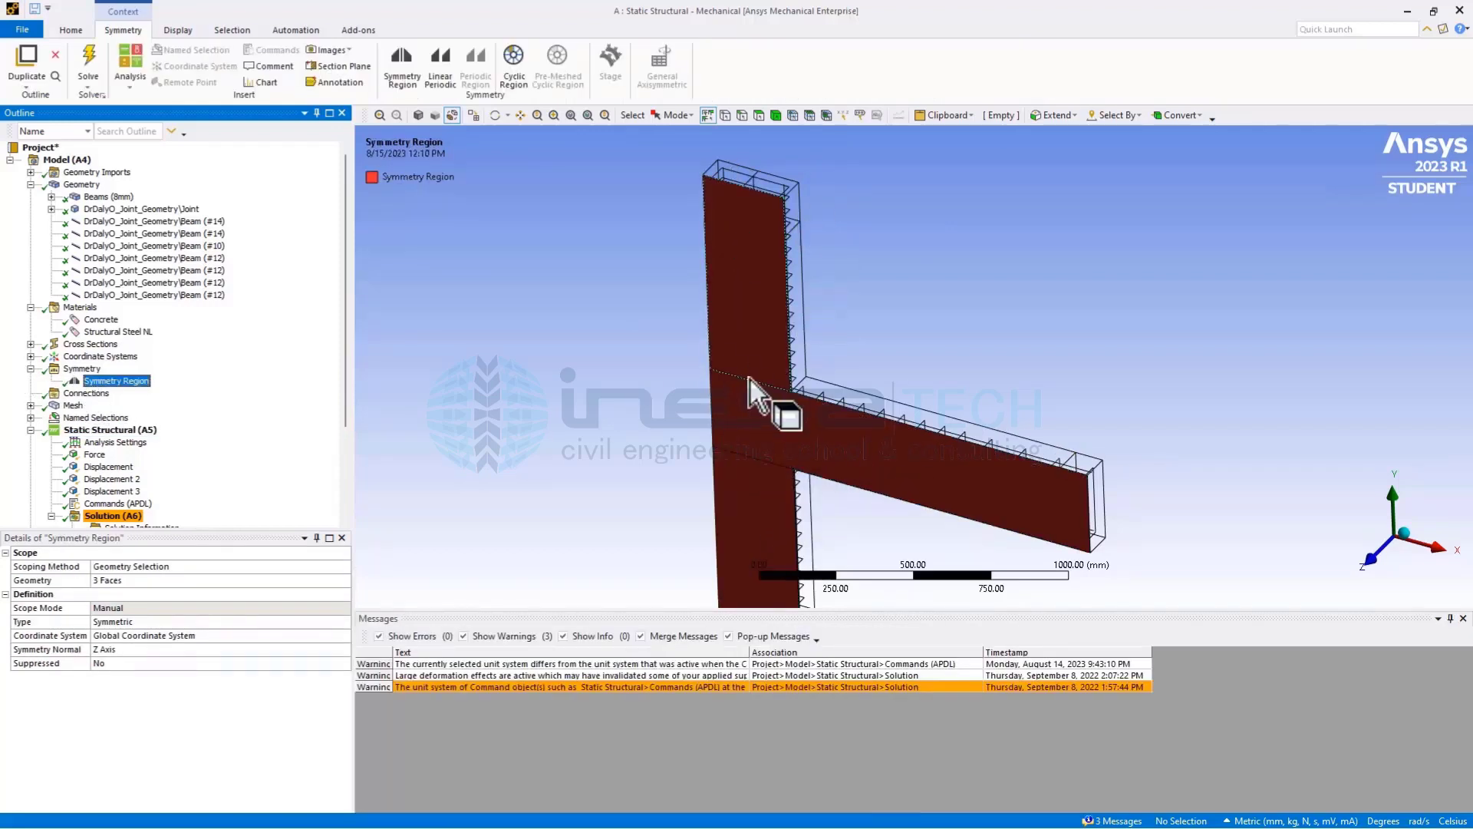
scroll(890, 265, up, 1)
middle_drag(890, 265, 734, 335)
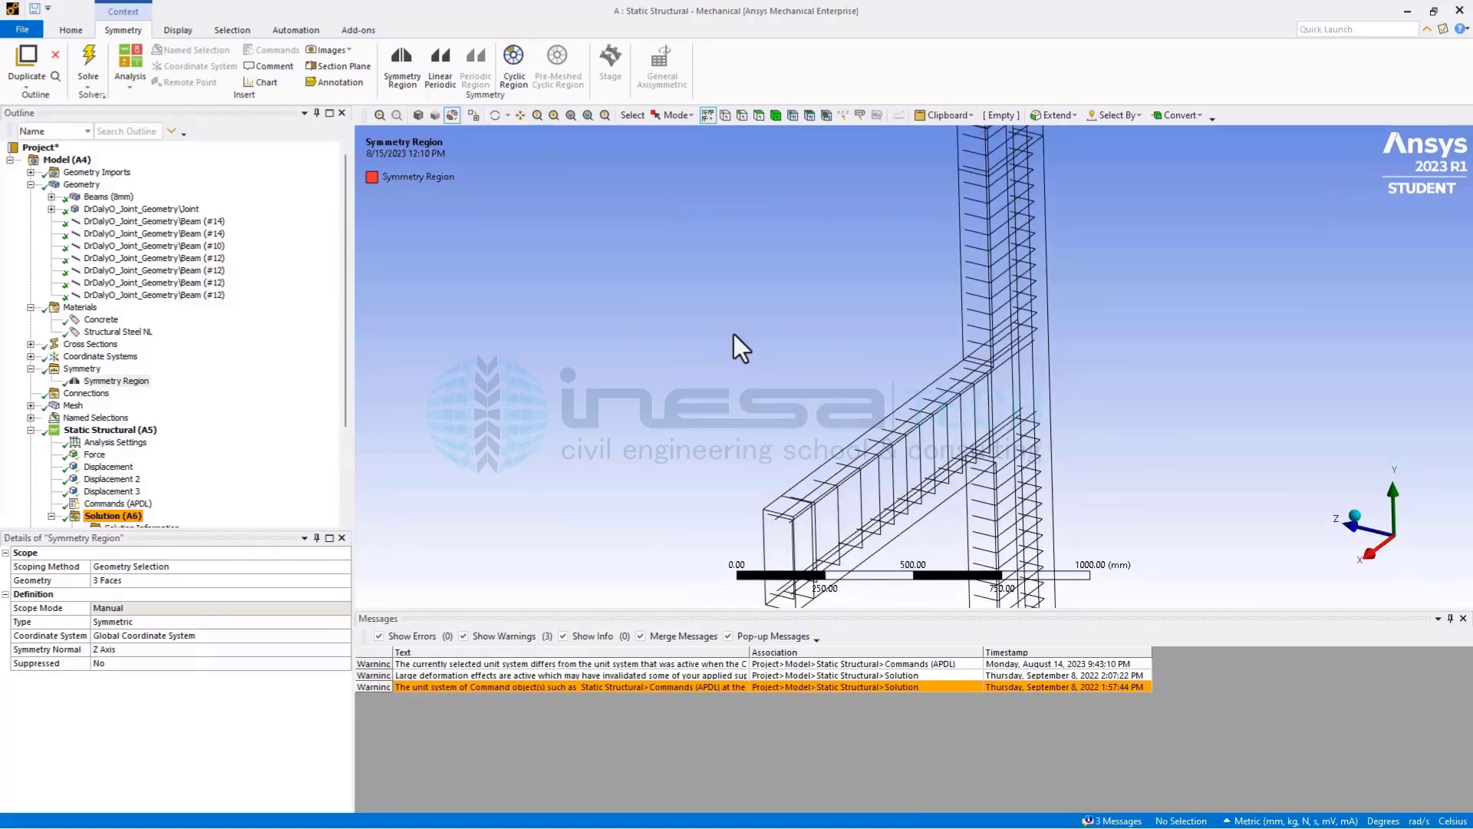
scroll(734, 334, down, 1)
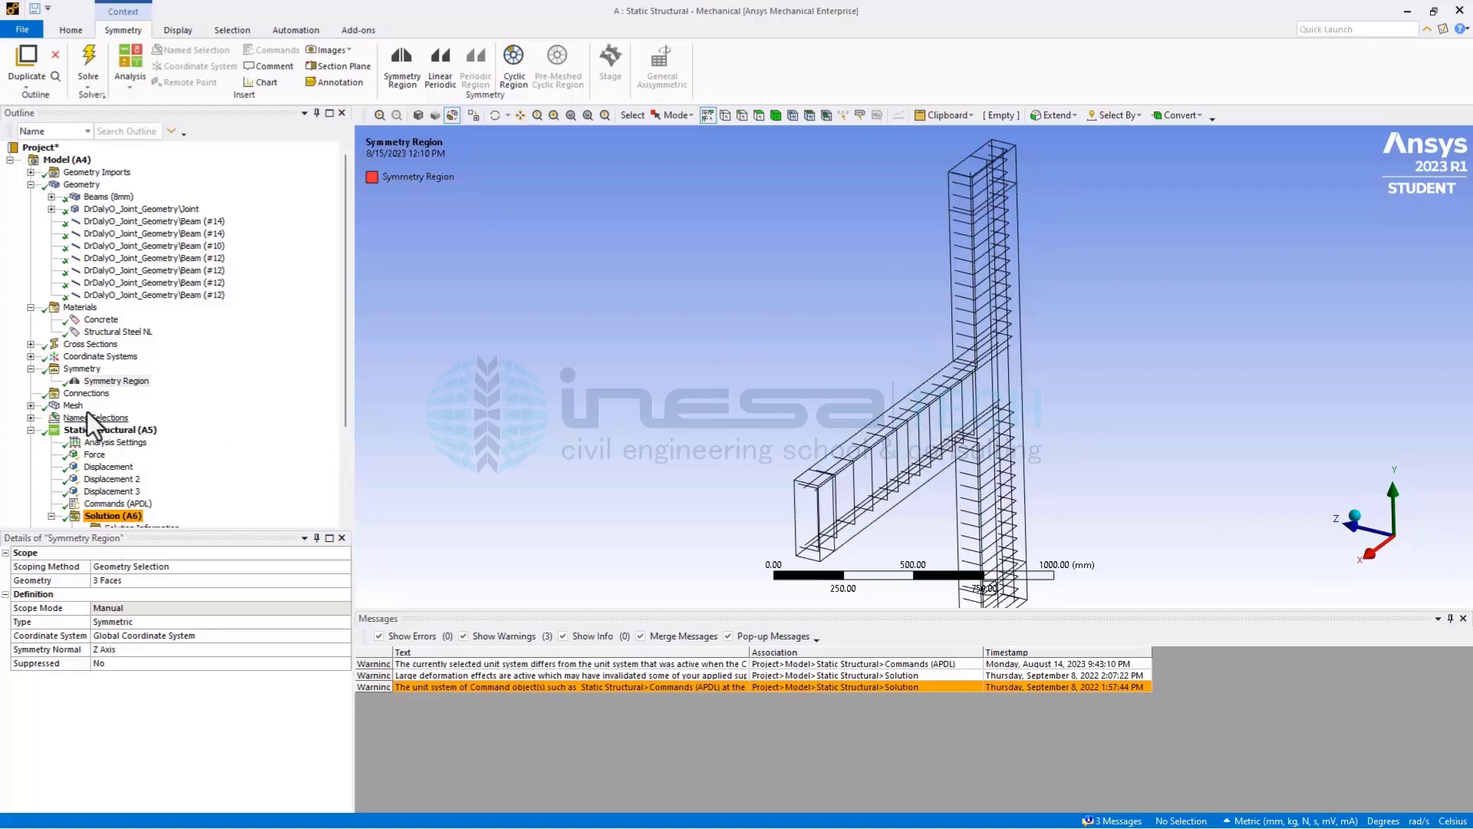
click(103, 381)
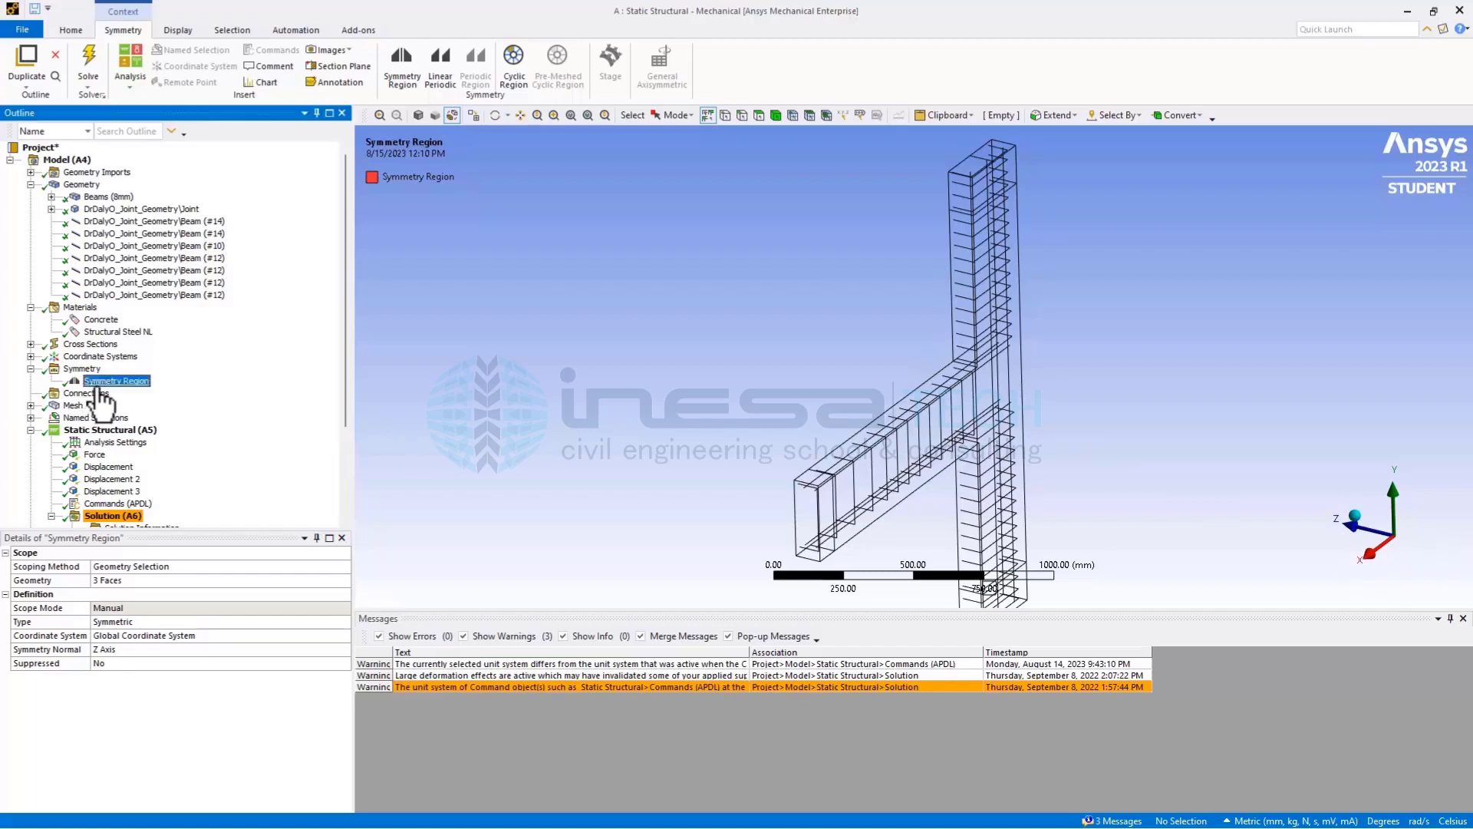
click(86, 370)
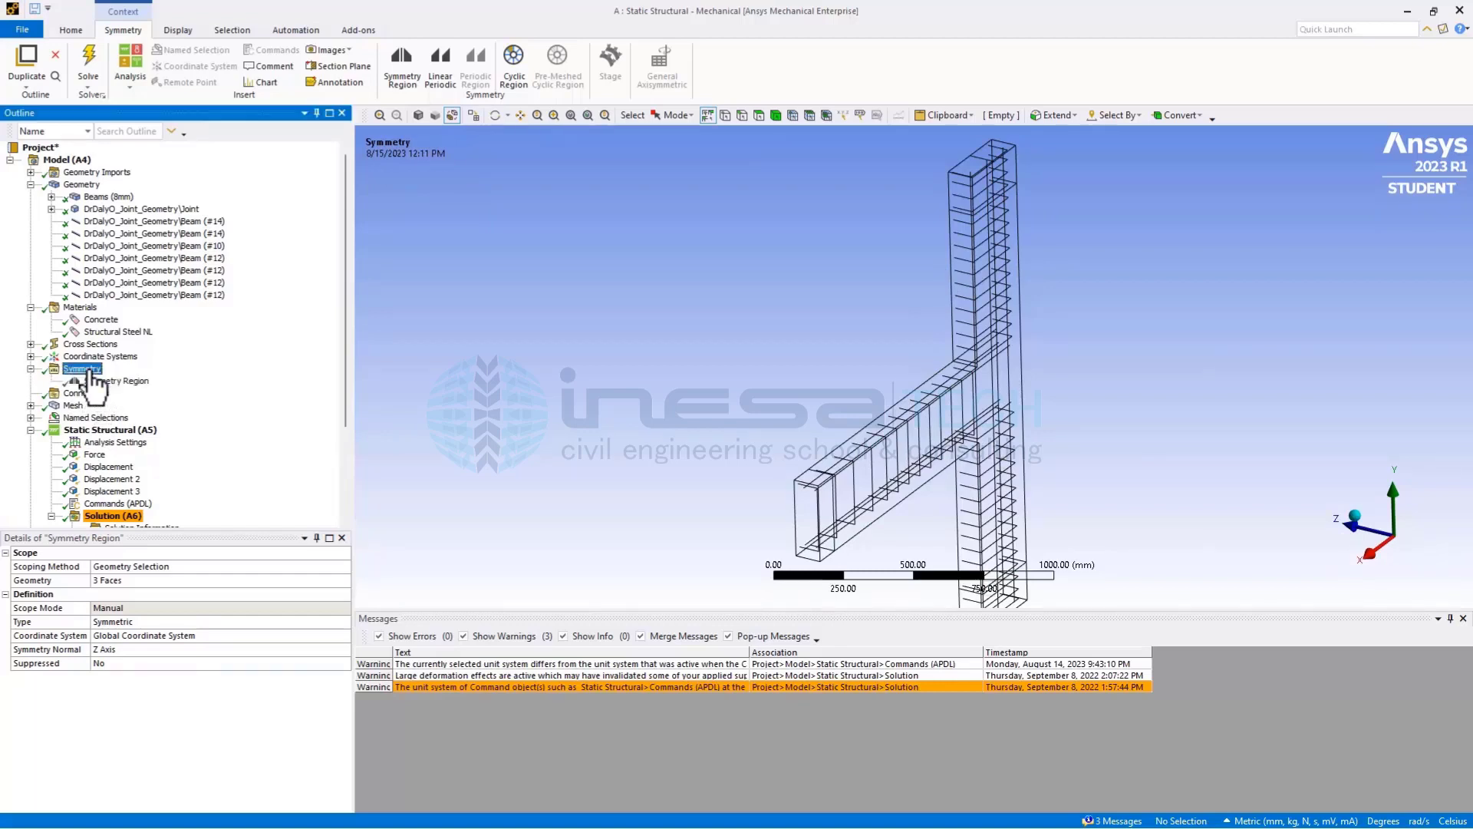
click(103, 380)
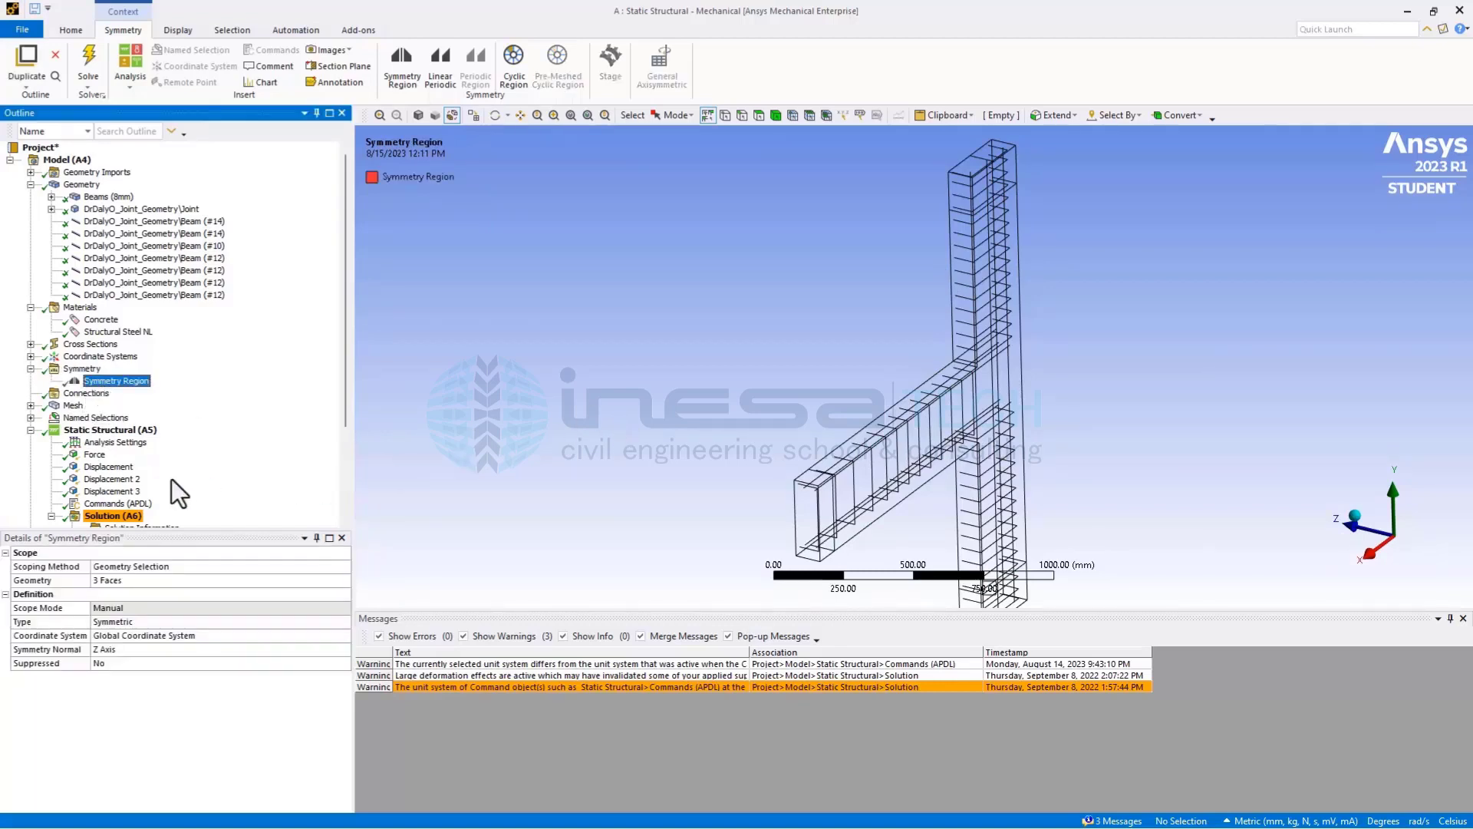
Examine the Force at the column top and the first Displacement condition on the column edges
click(95, 454)
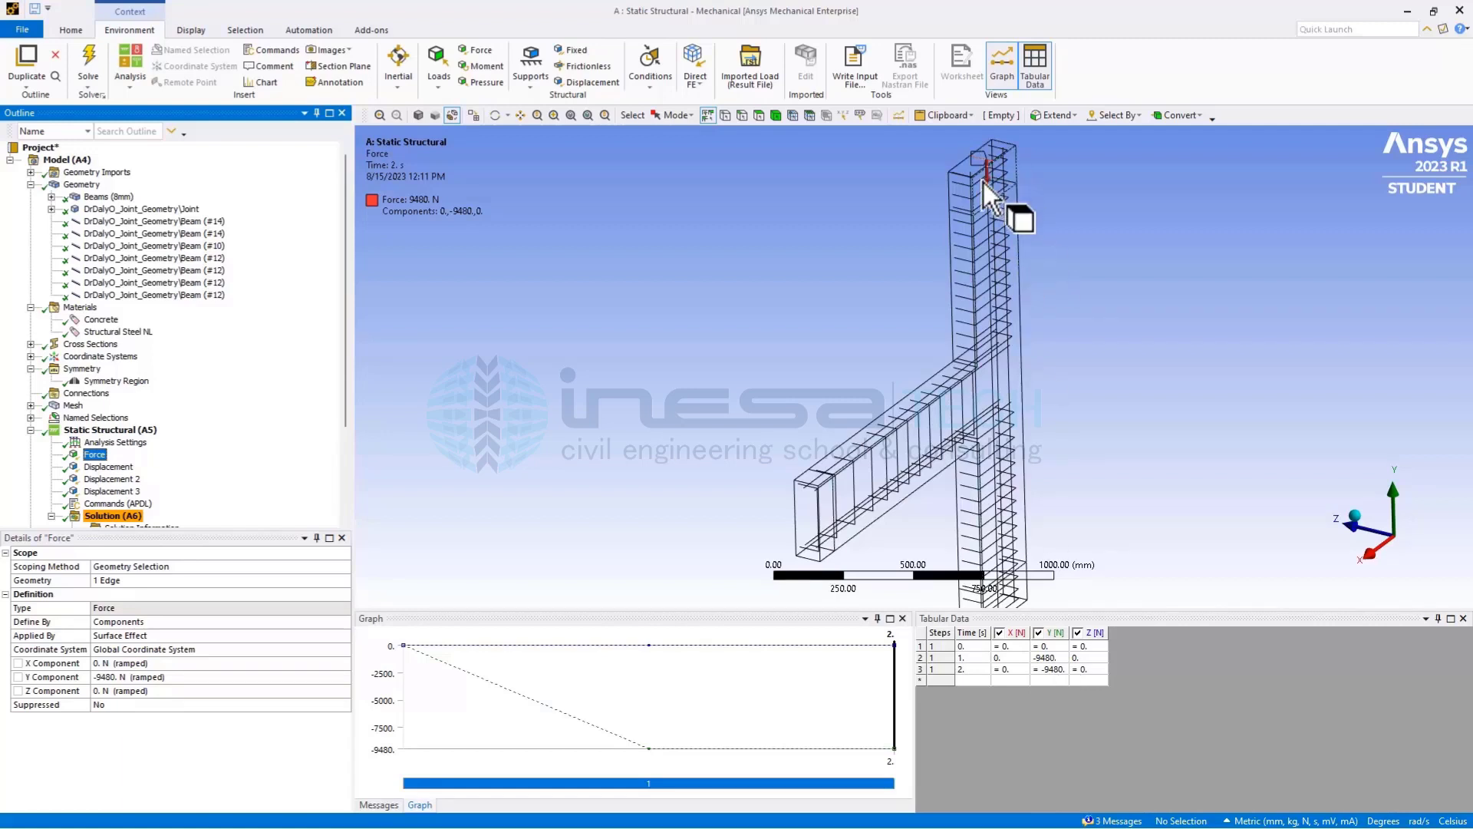
click(111, 467)
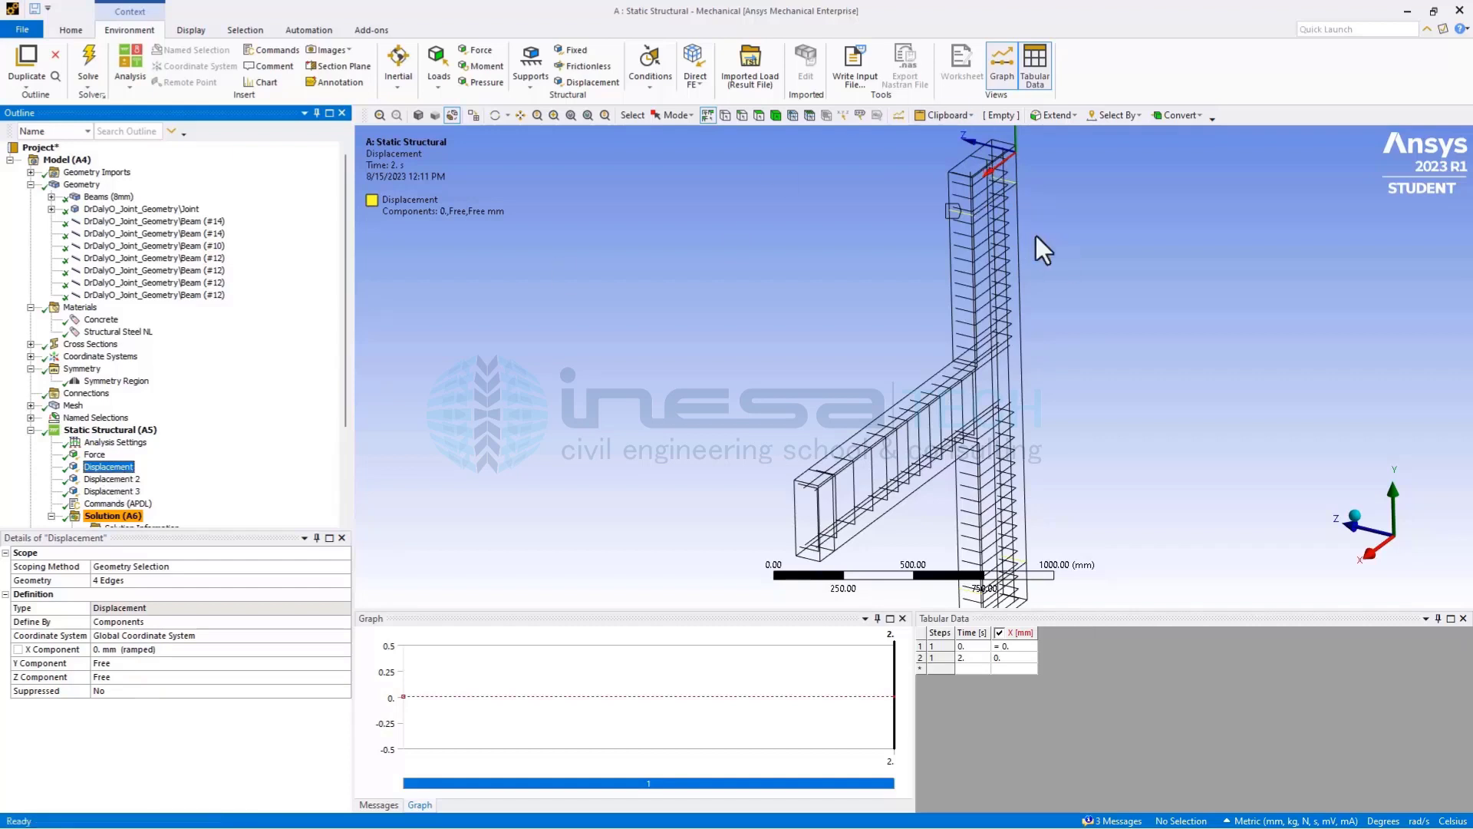
middle_drag(1045, 246, 1059, 438)
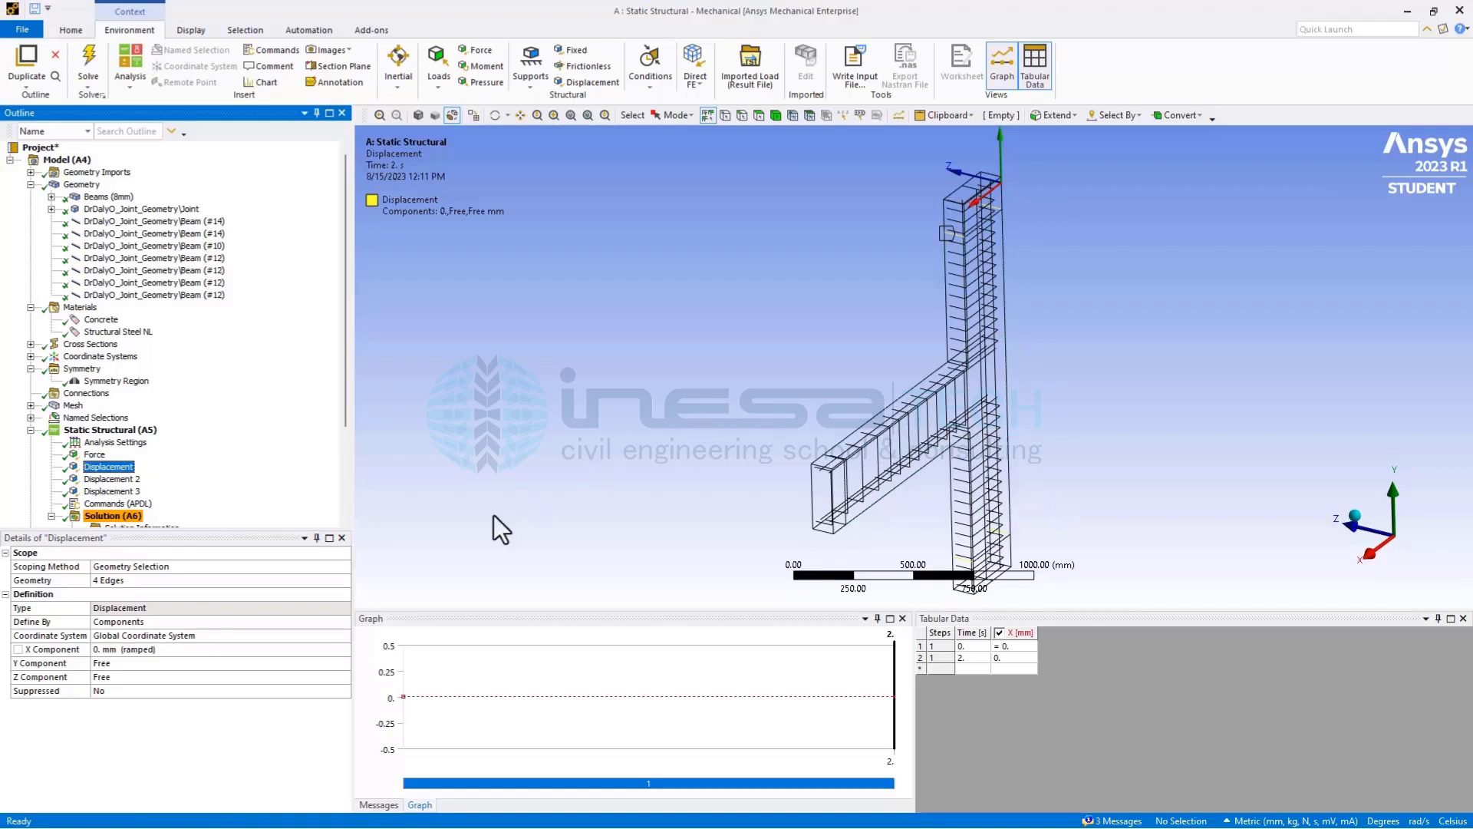
Examine Displacement 2 at the column base and the time-dependent Displacement 3 at the beam end
click(111, 479)
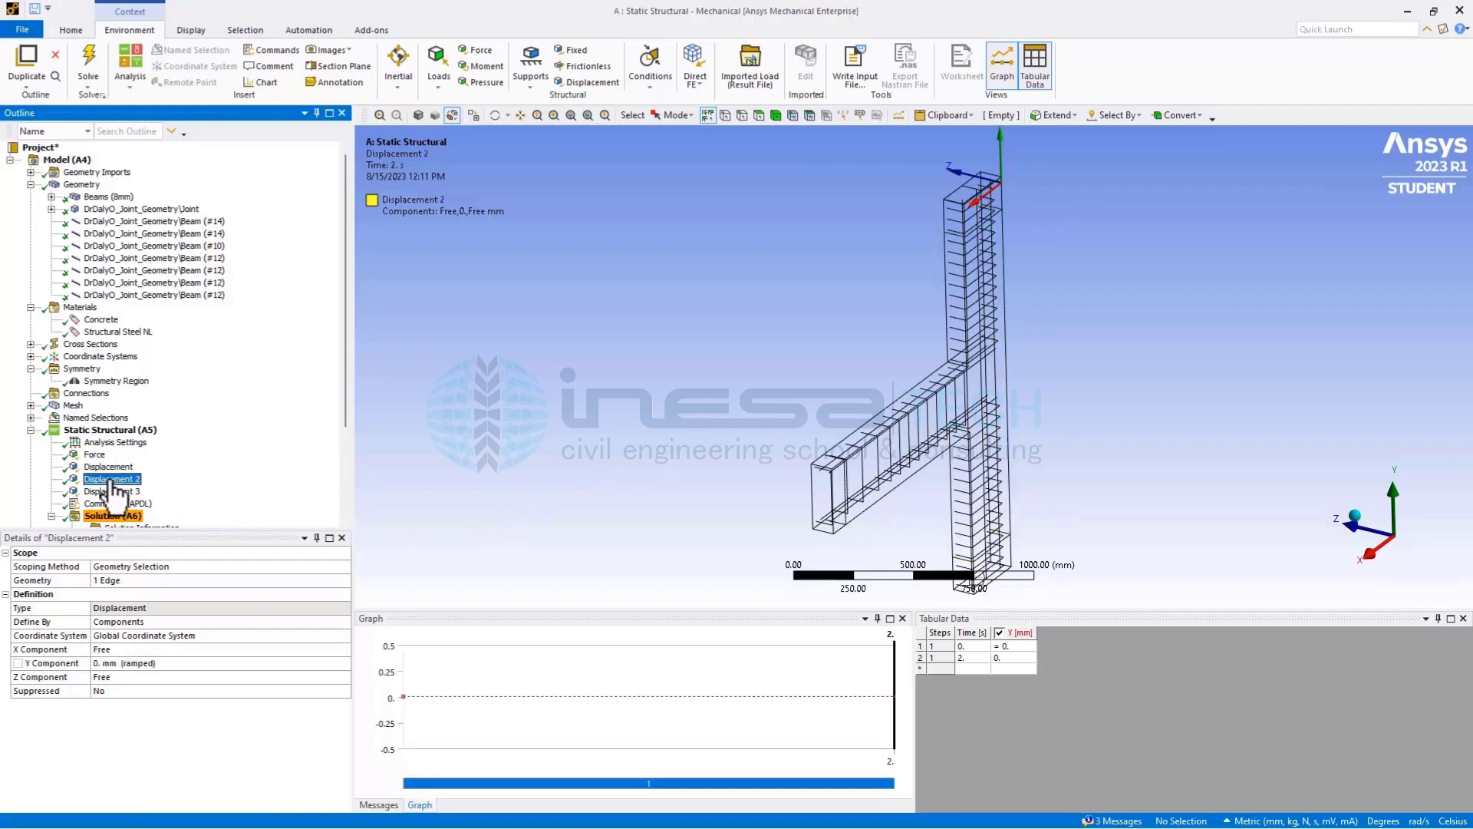
middle_drag(1032, 439, 964, 430)
scroll(929, 533, up, 3)
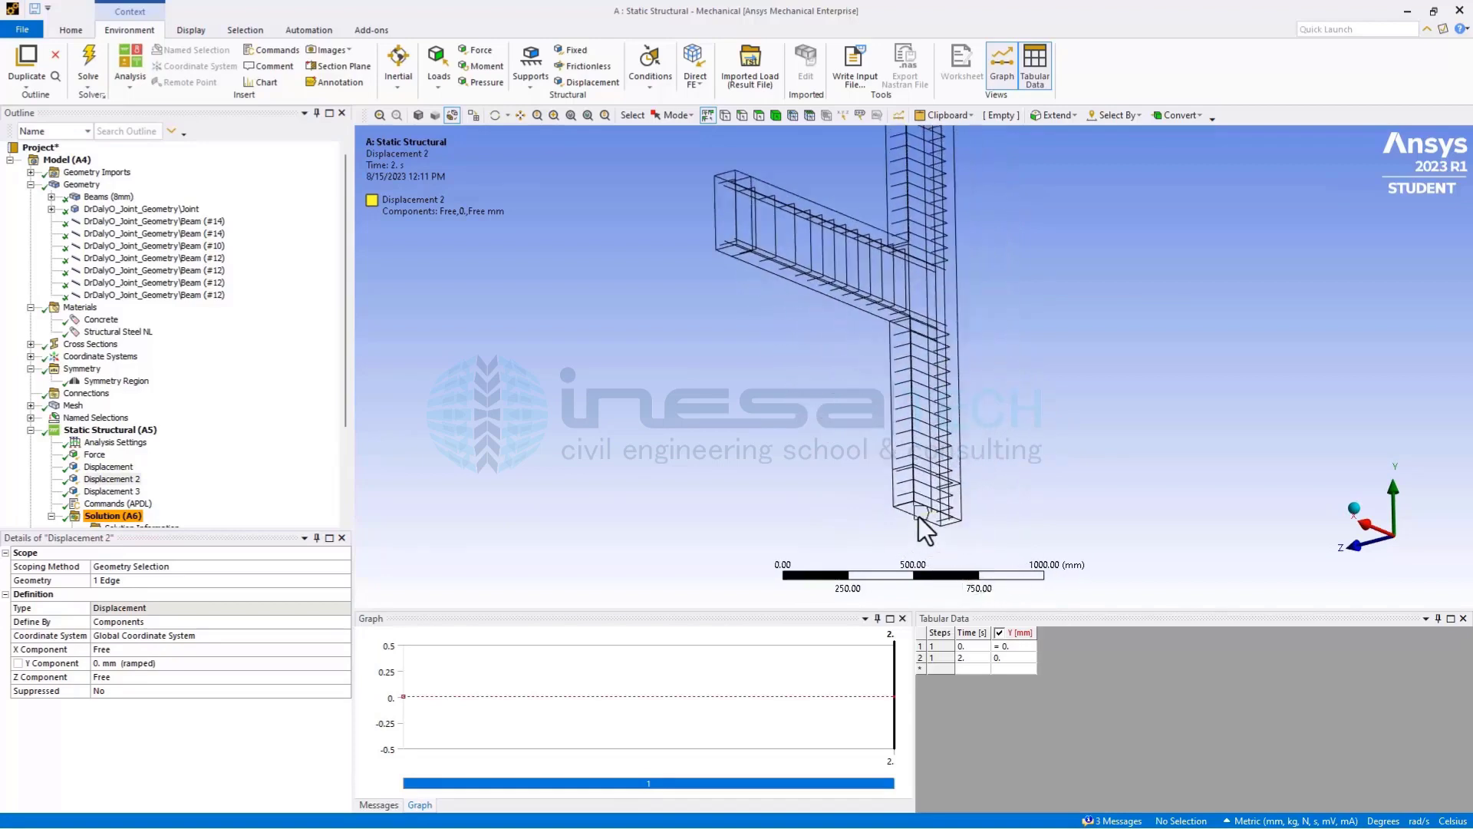
middle_drag(934, 546, 937, 602)
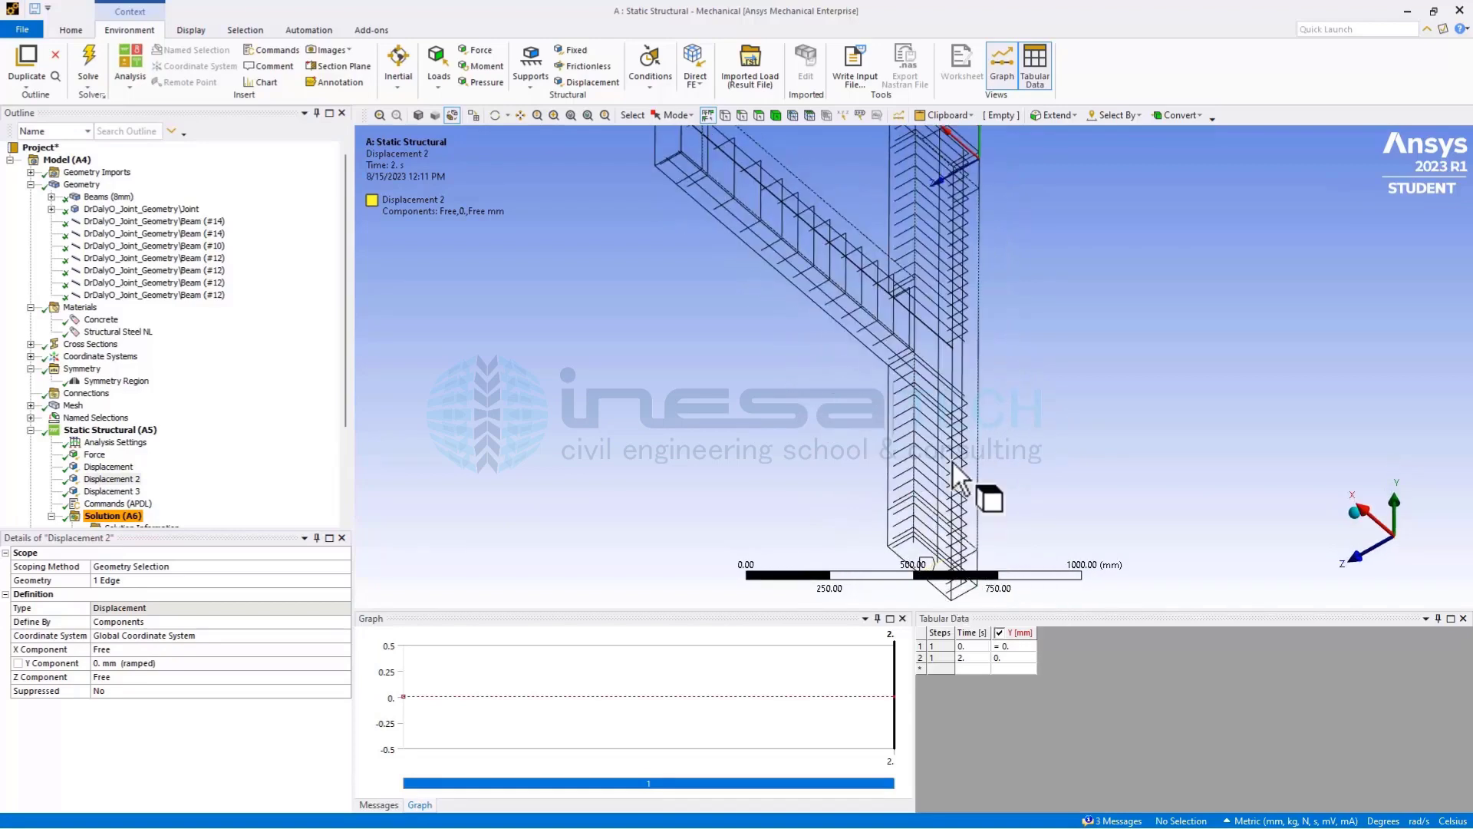
ctrl+middle_drag(927, 349, 898, 306)
middle_drag(870, 362, 1182, 415)
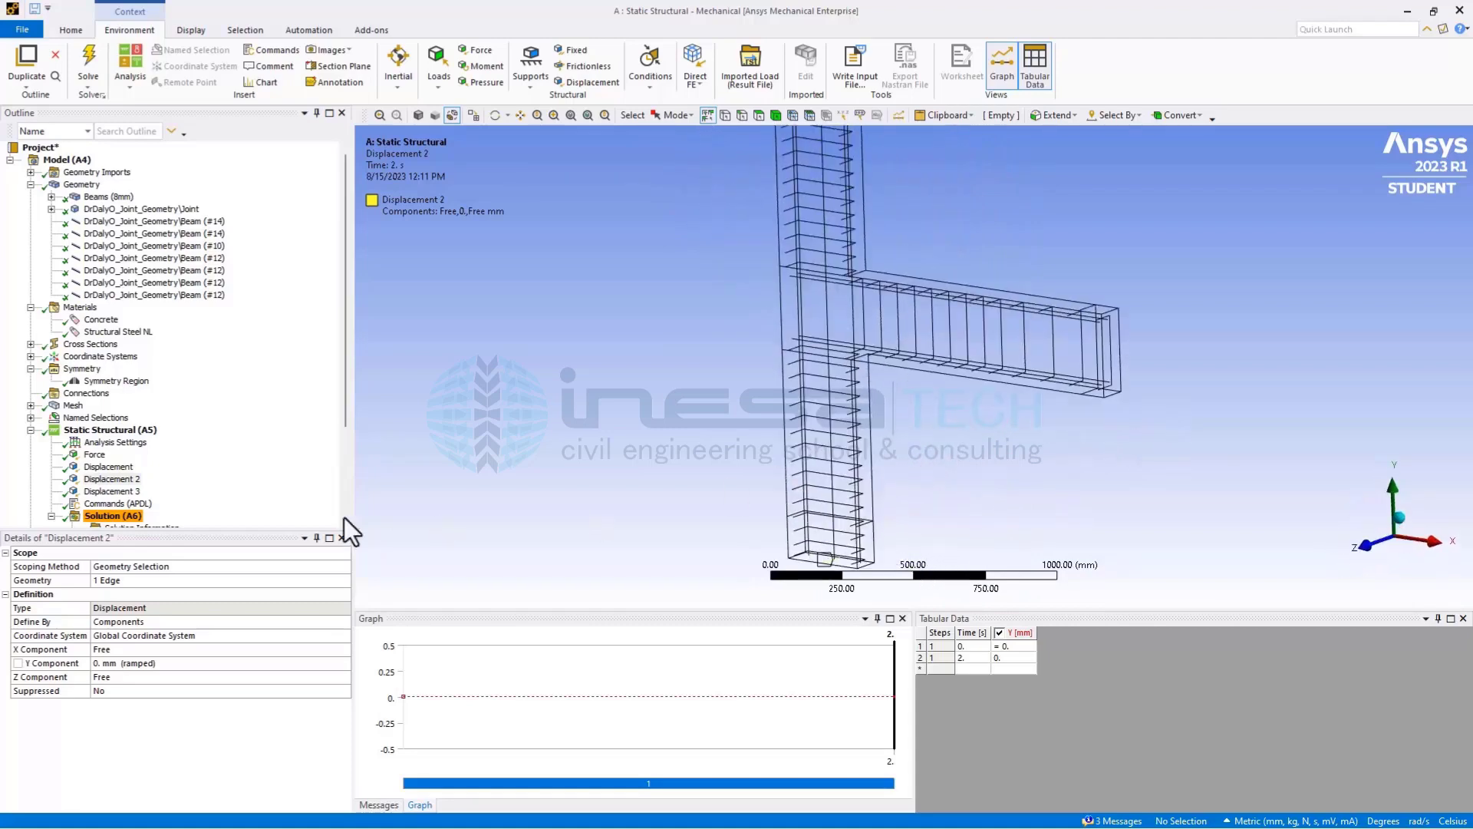
click(124, 491)
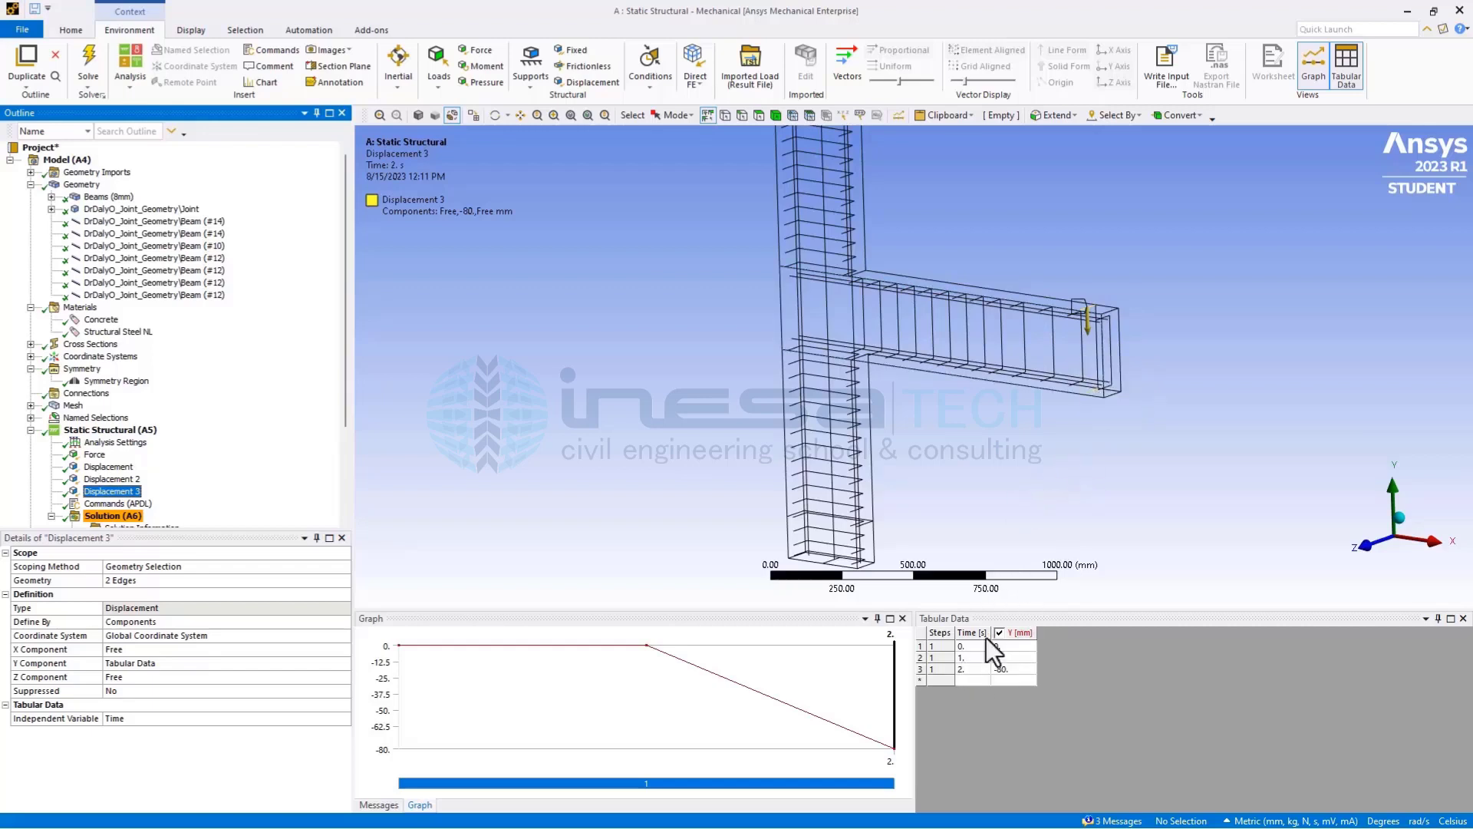
middle_drag(791, 270, 822, 261)
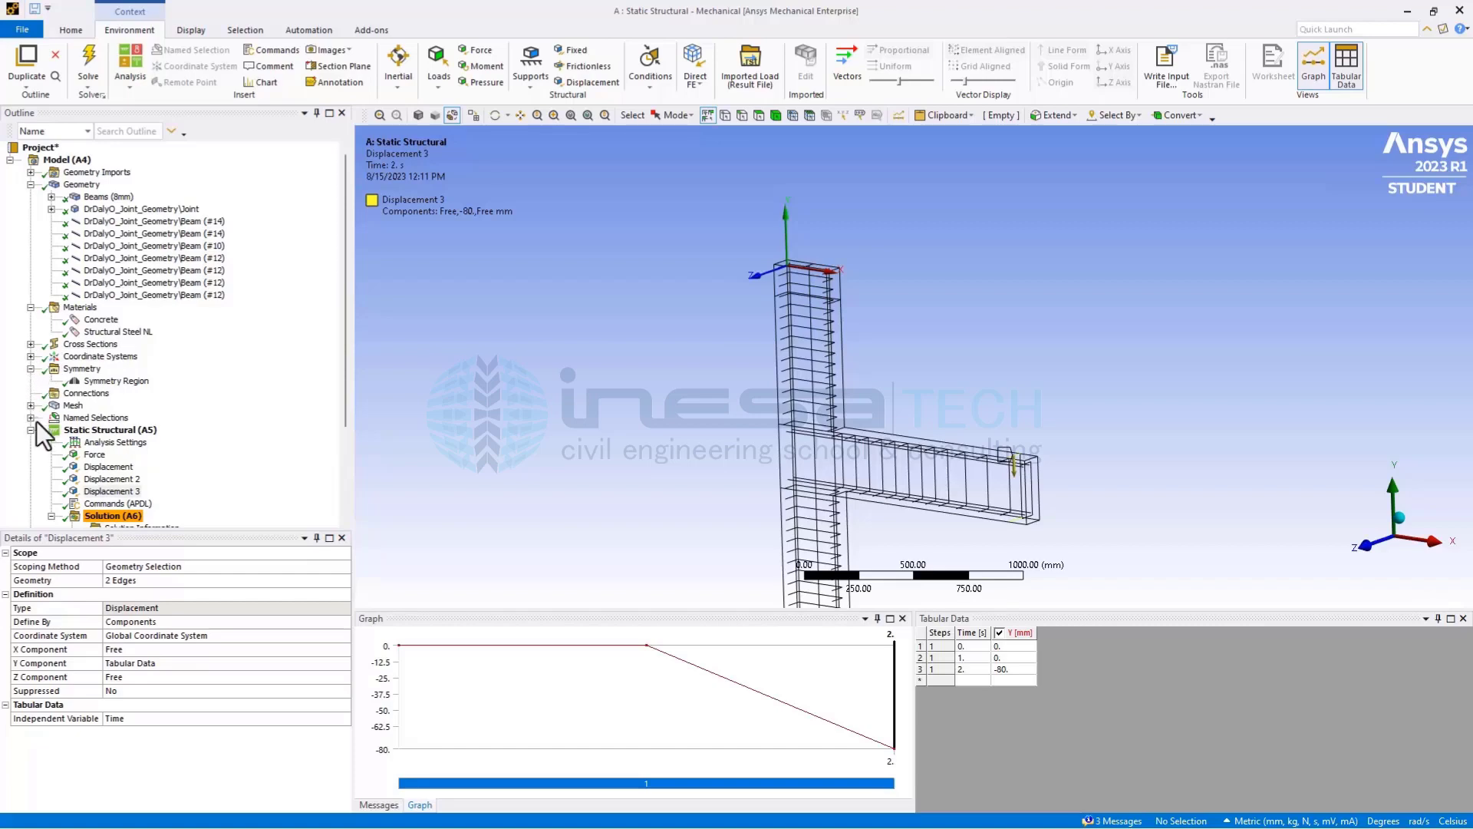
Examine the Commands (APDL) snippet and its Drucker-Prager definition, and switch to Paint
click(114, 505)
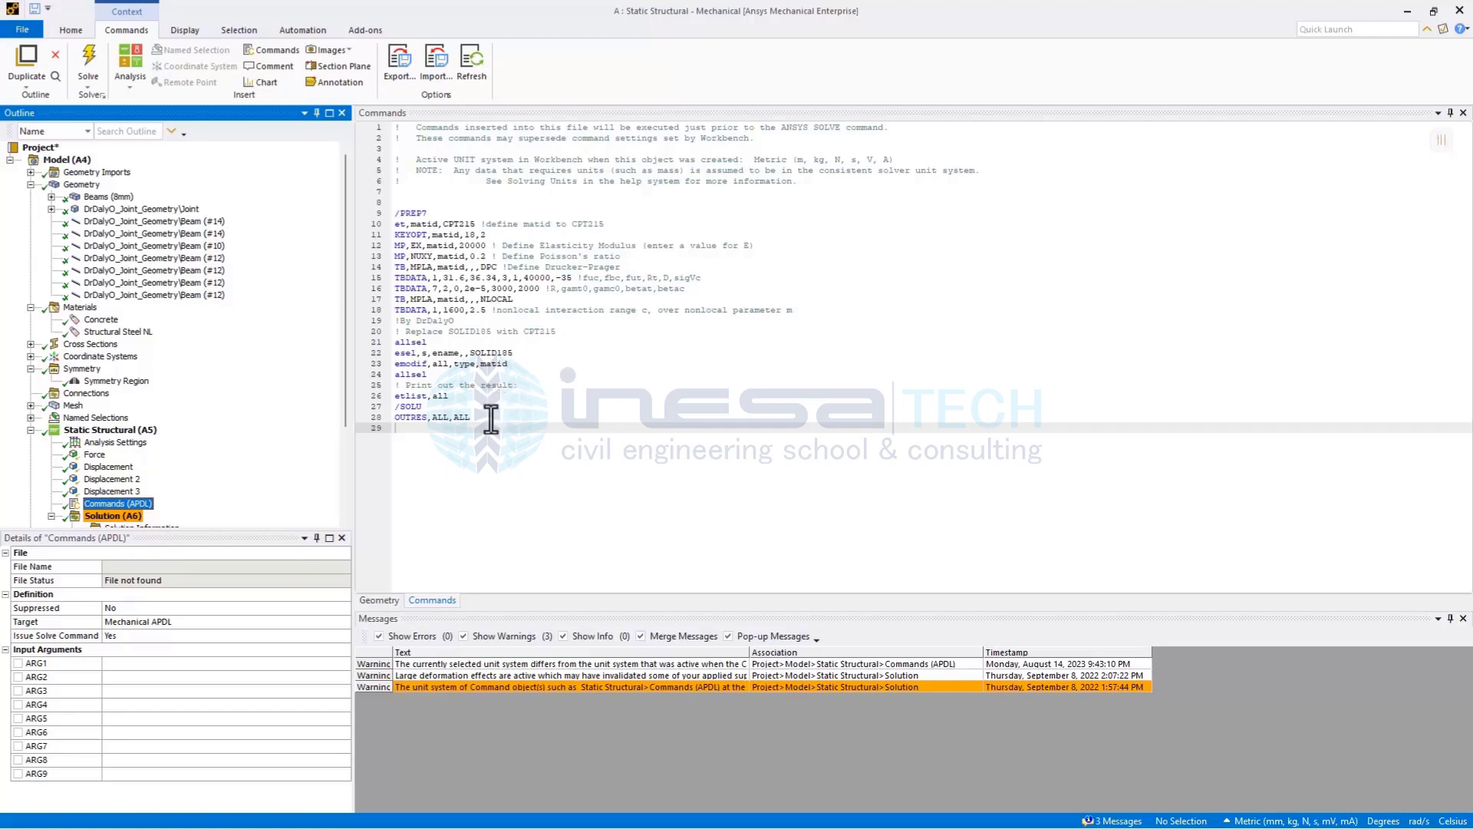
drag(471, 417, 387, 215)
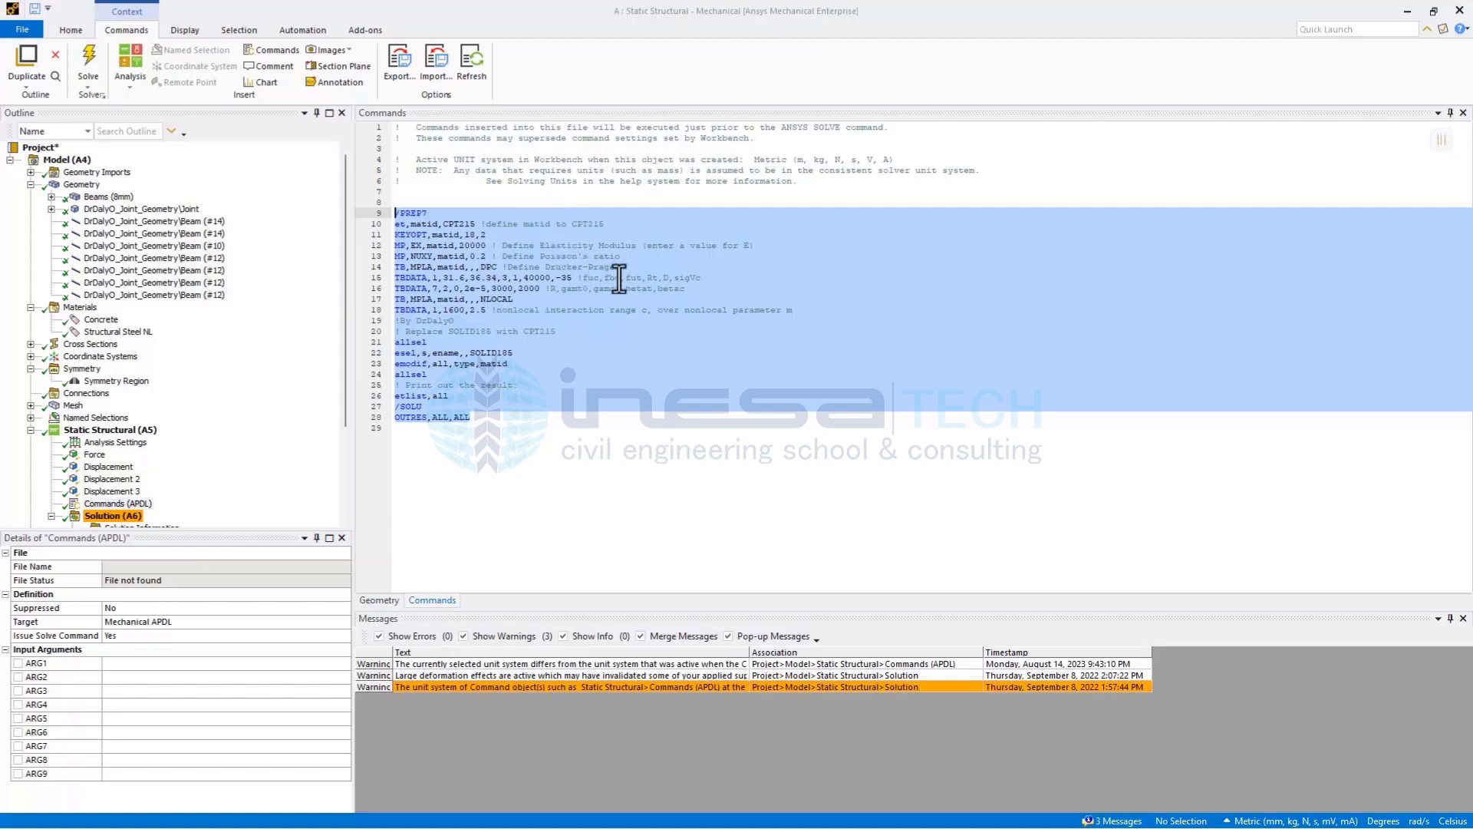
drag(618, 267, 502, 270)
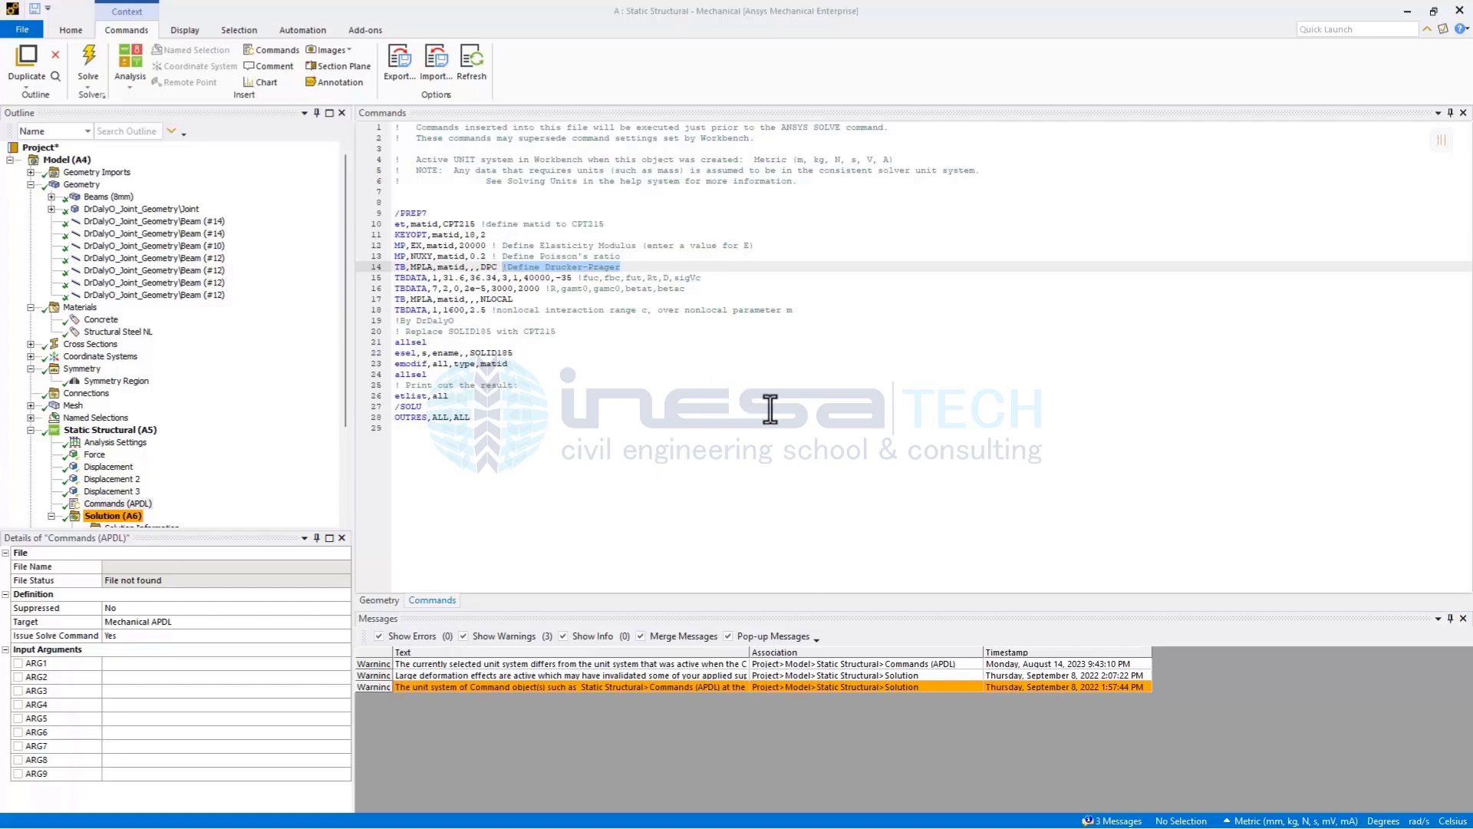
key(shift+Right)
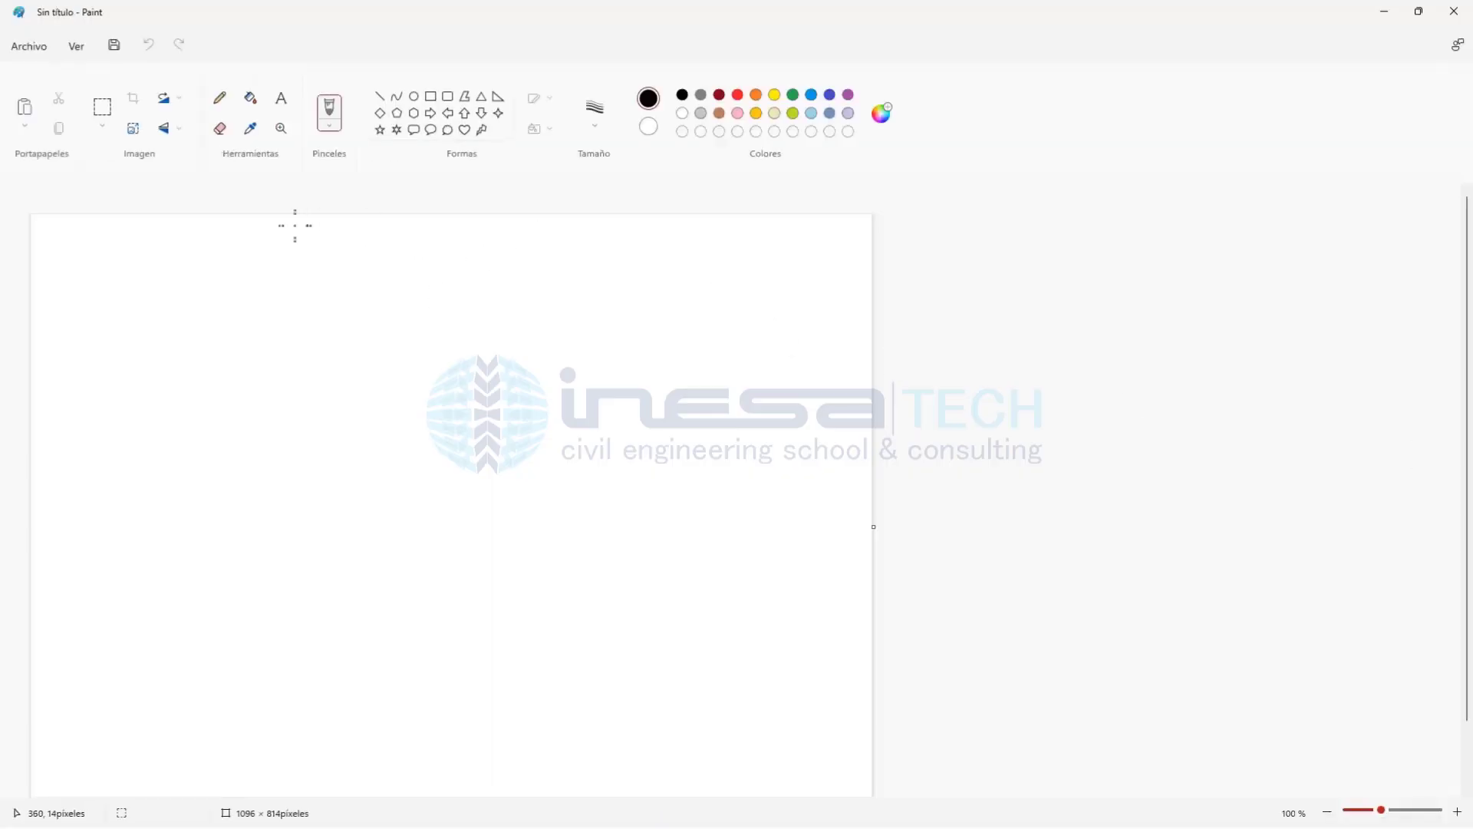
Draw three straight axes from a common origin, with the vertical and horizontal ones red and the diagonal one blue
click(737, 94)
mouse_move(373, 282)
mouse_down()
mouse_move(389, 375)
mouse_move(375, 544)
mouse_up()
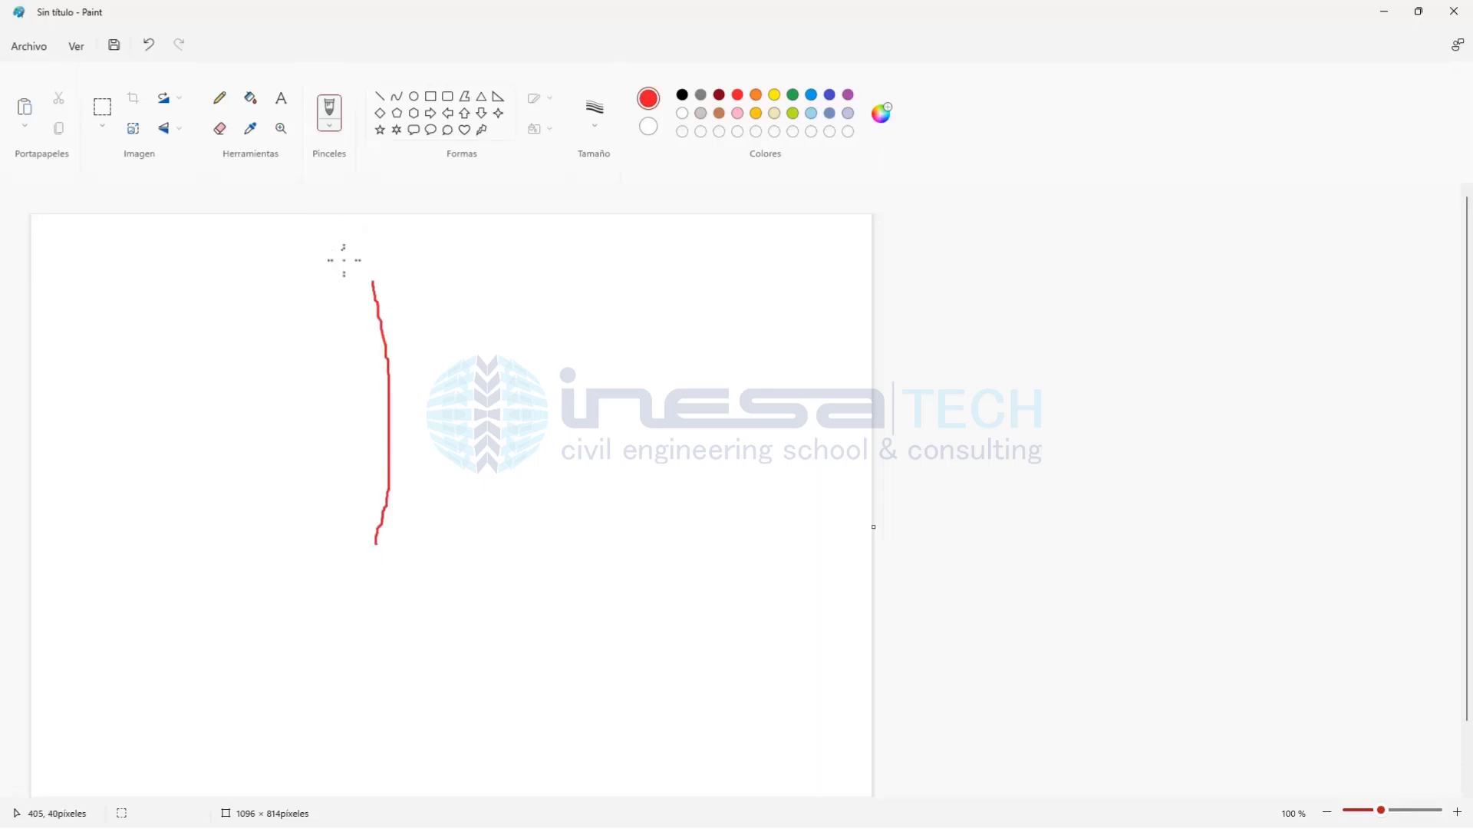
key(ctrl+z)
click(379, 96)
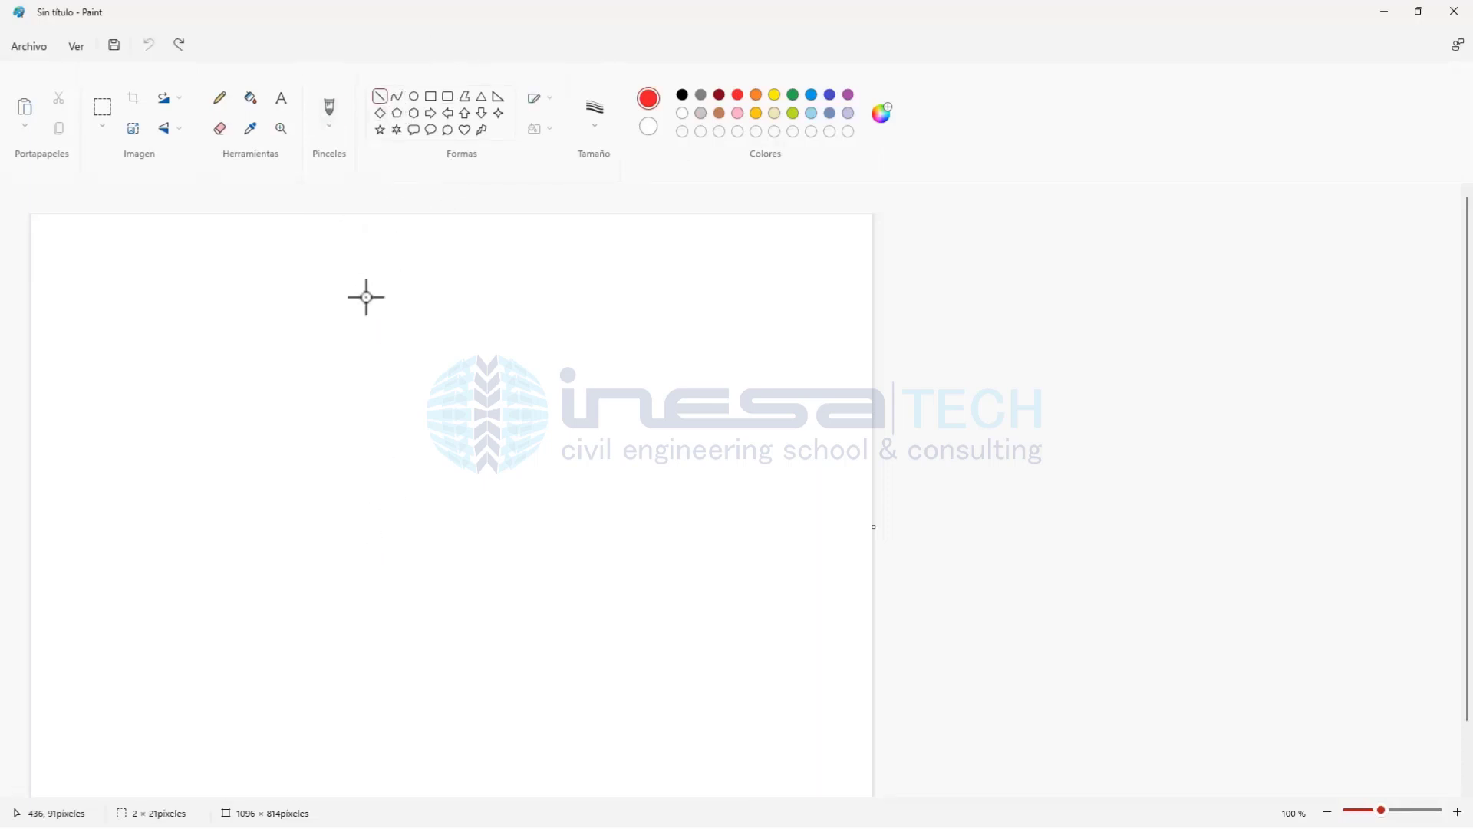
mouse_move(367, 269)
mouse_down()
mouse_move(379, 585)
mouse_move(699, 598)
mouse_move(367, 601)
mouse_up()
drag(707, 609, 363, 608)
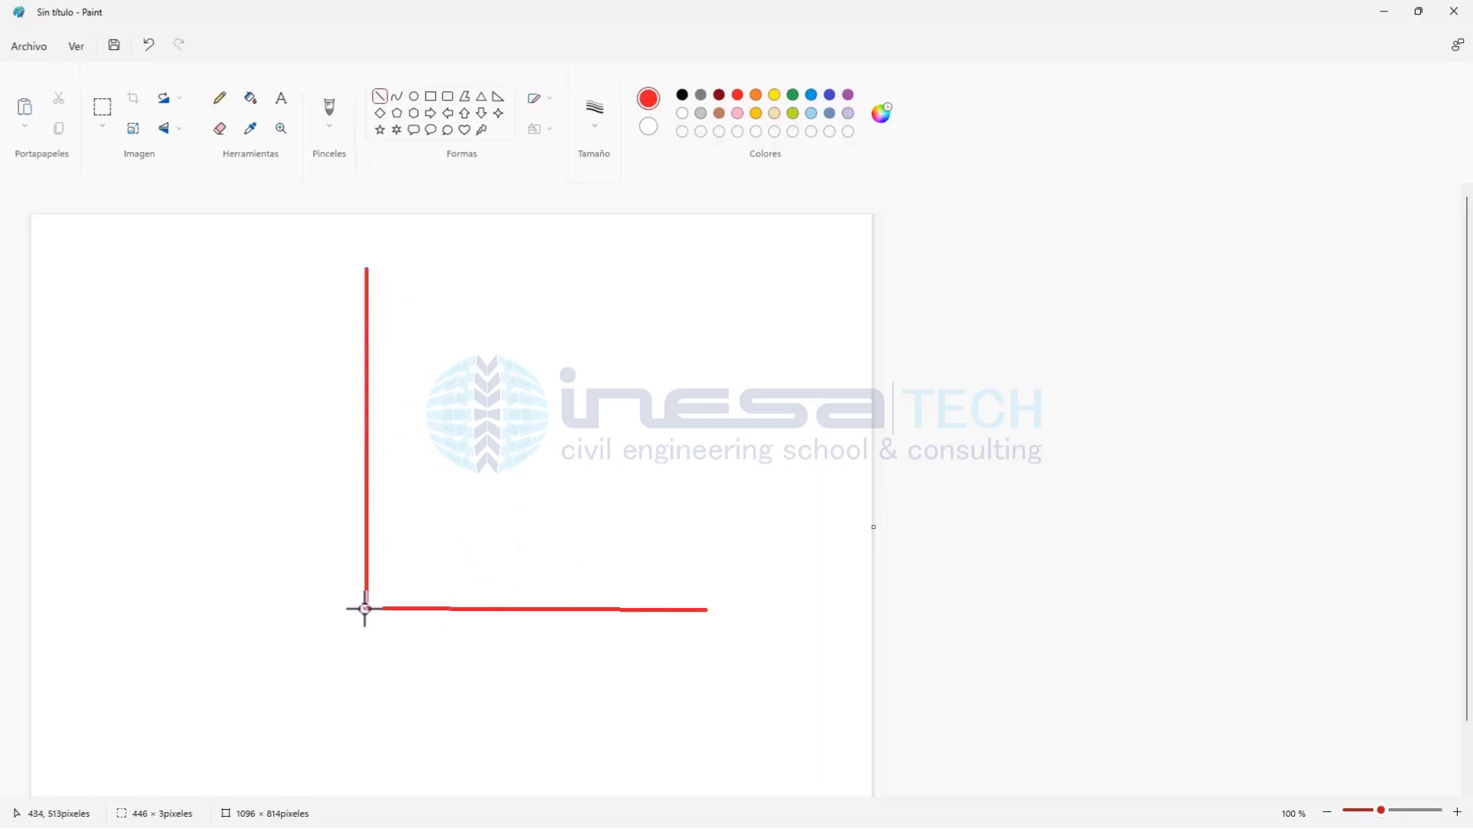
drag(214, 753, 365, 608)
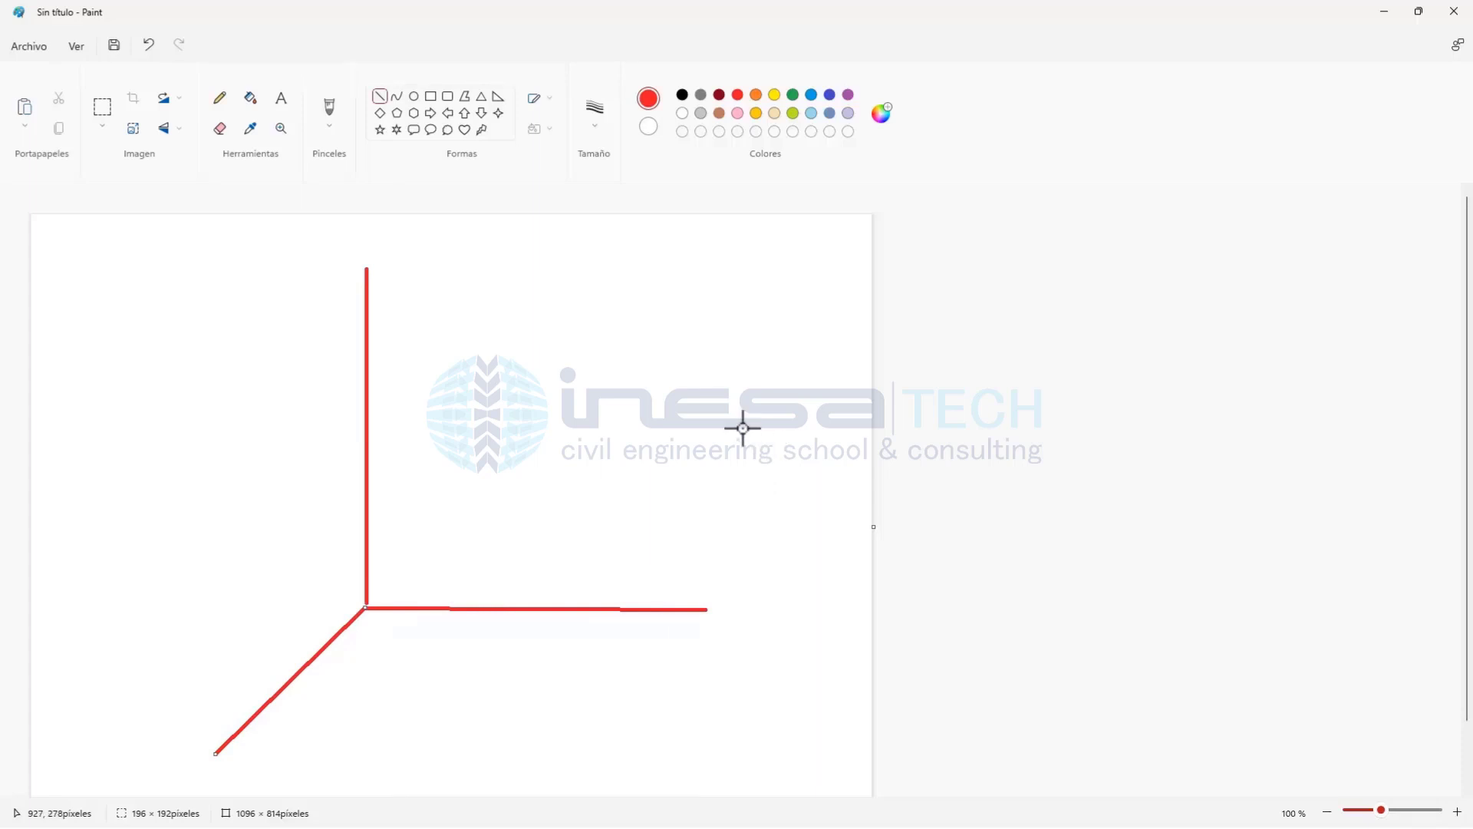
click(811, 95)
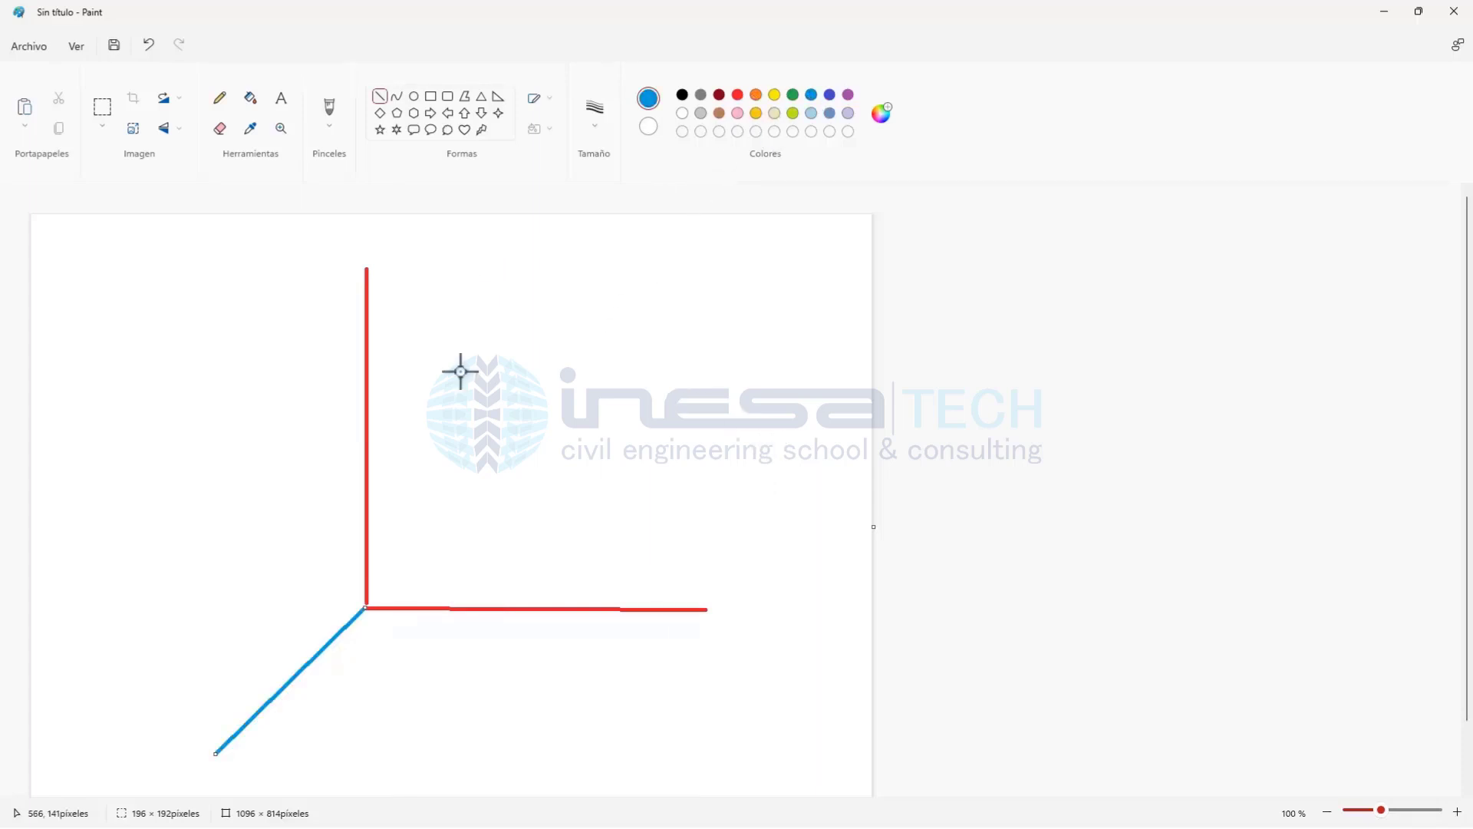
Draw a straight yellow line from the axes' origin diagonally between the vertical and horizontal axes
click(381, 96)
drag(367, 606, 782, 314)
click(775, 95)
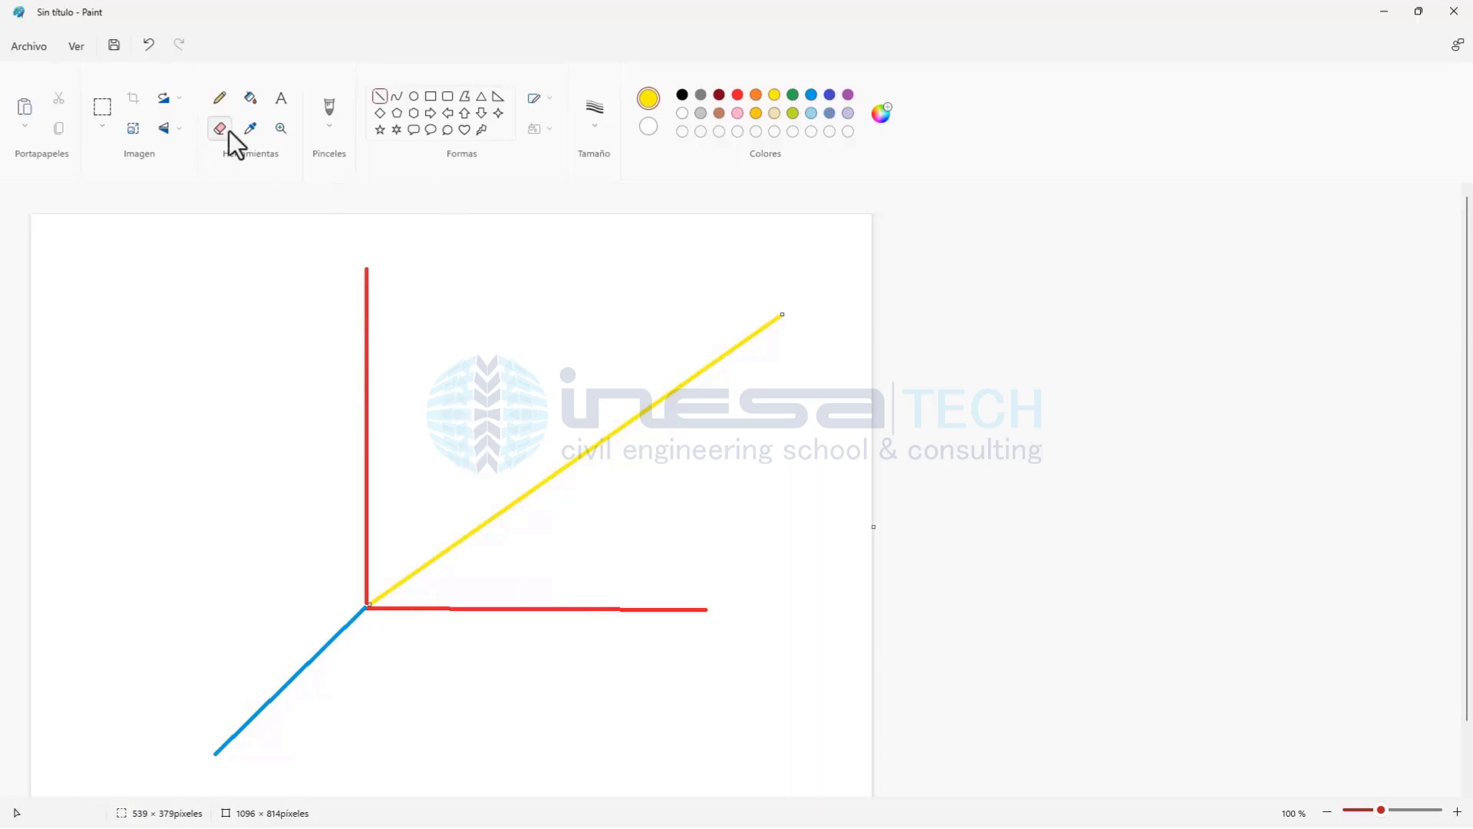
click(397, 96)
drag(546, 343, 322, 618)
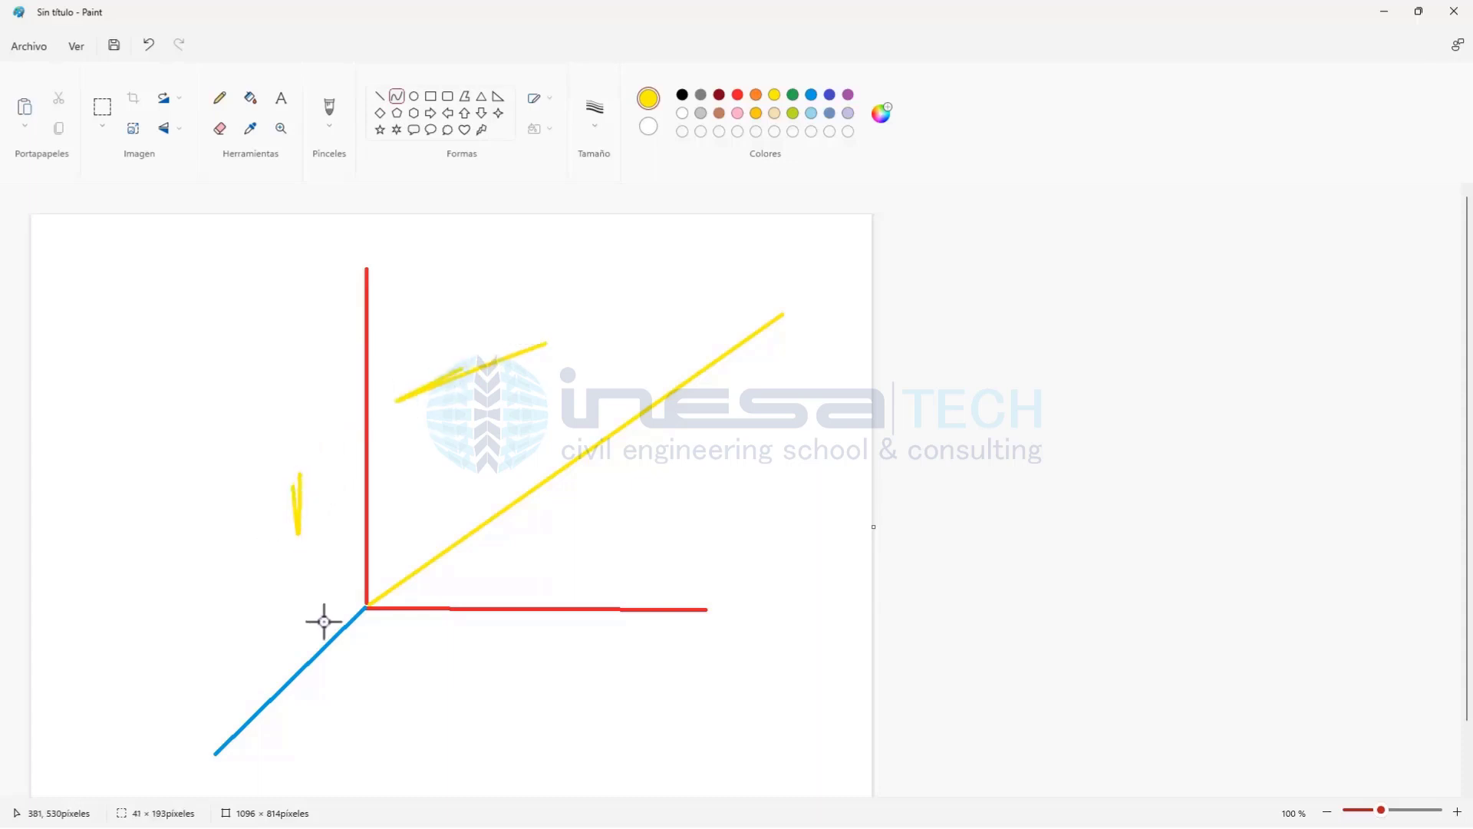
click(407, 665)
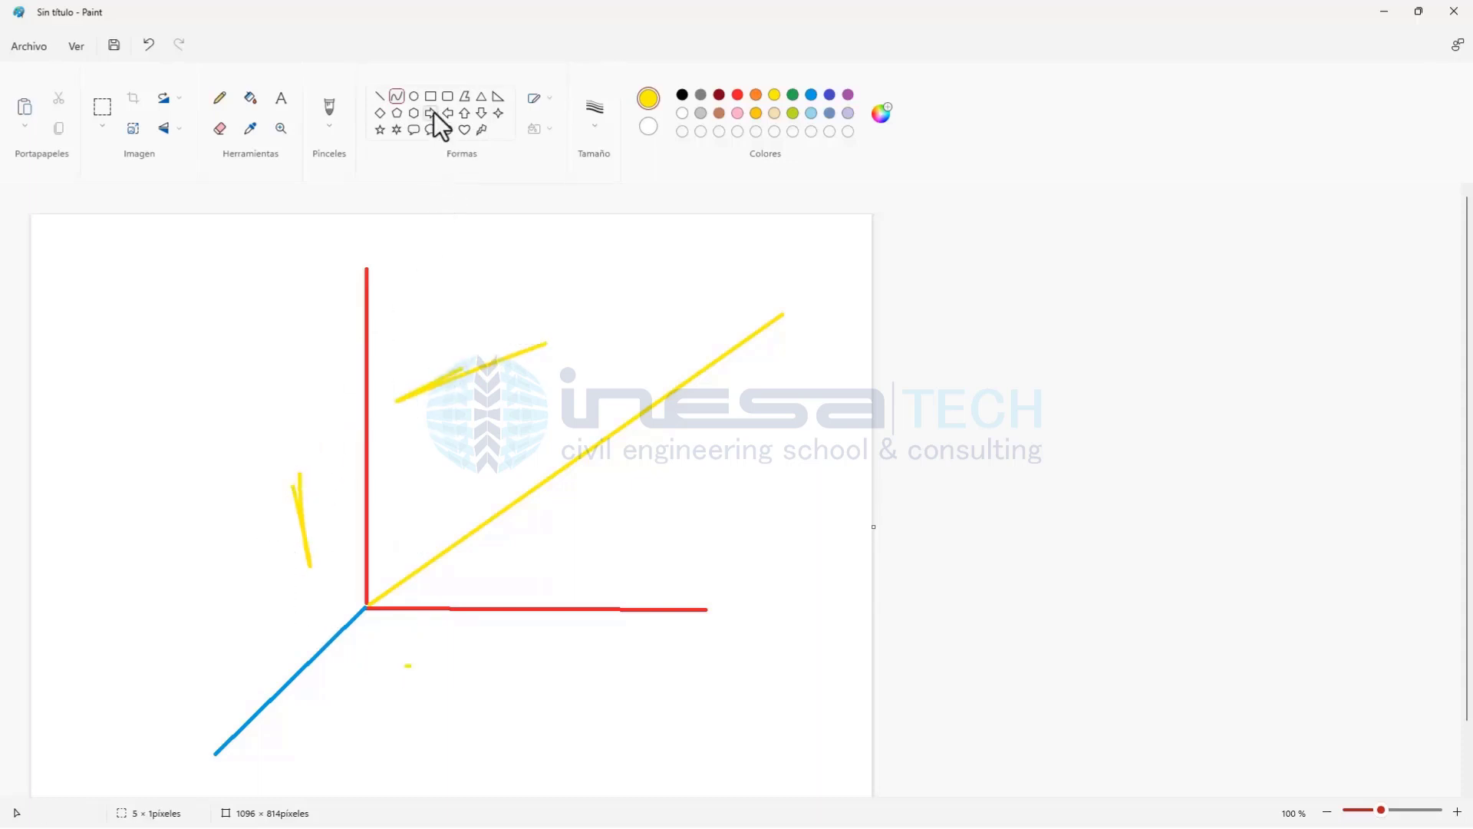
drag(289, 412, 263, 505)
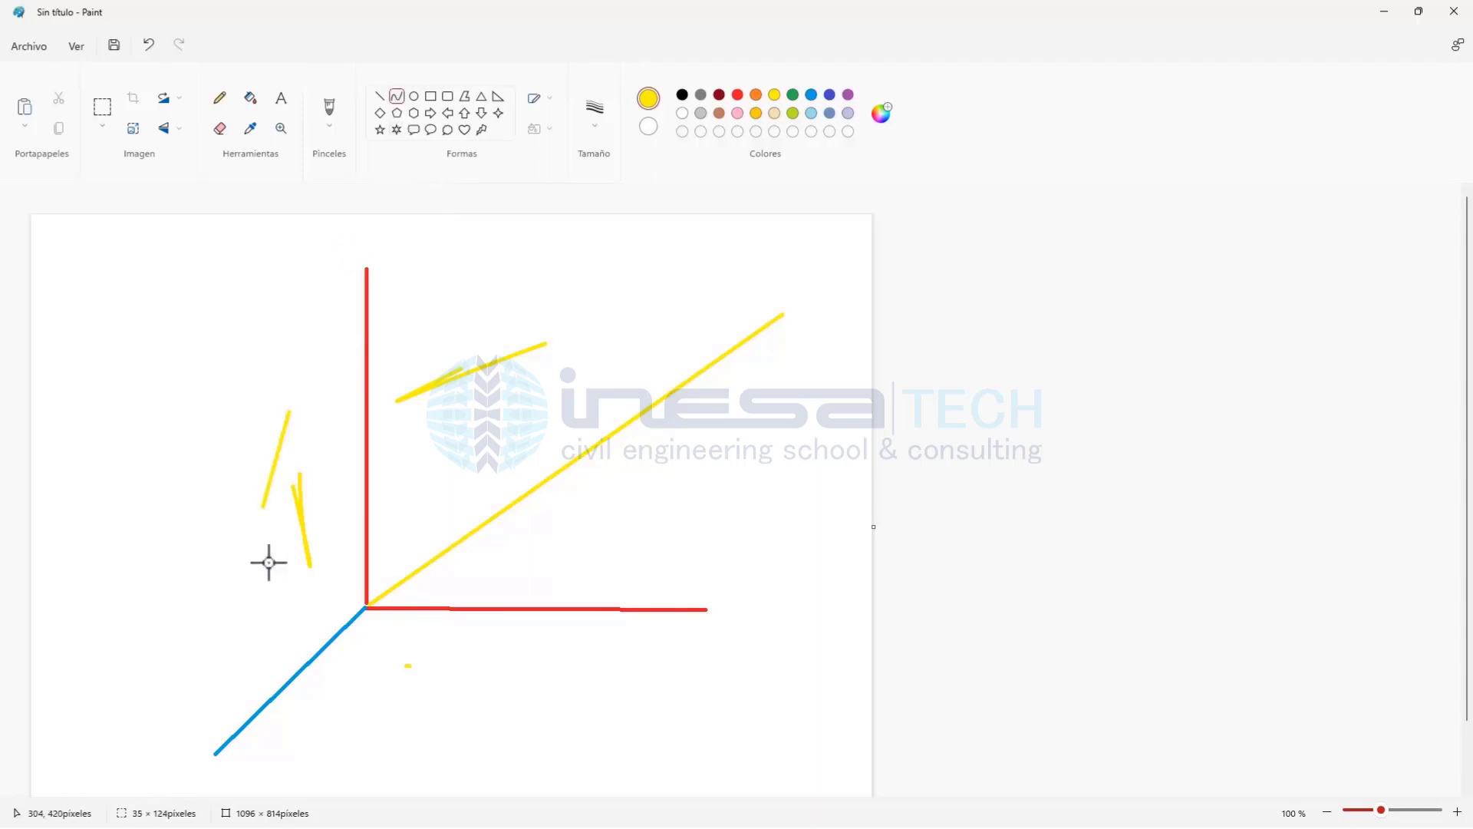
drag(269, 562, 278, 597)
key(ctrl+z)
key(ctrl+z)
key(ctrl+z)
key(ctrl+z)
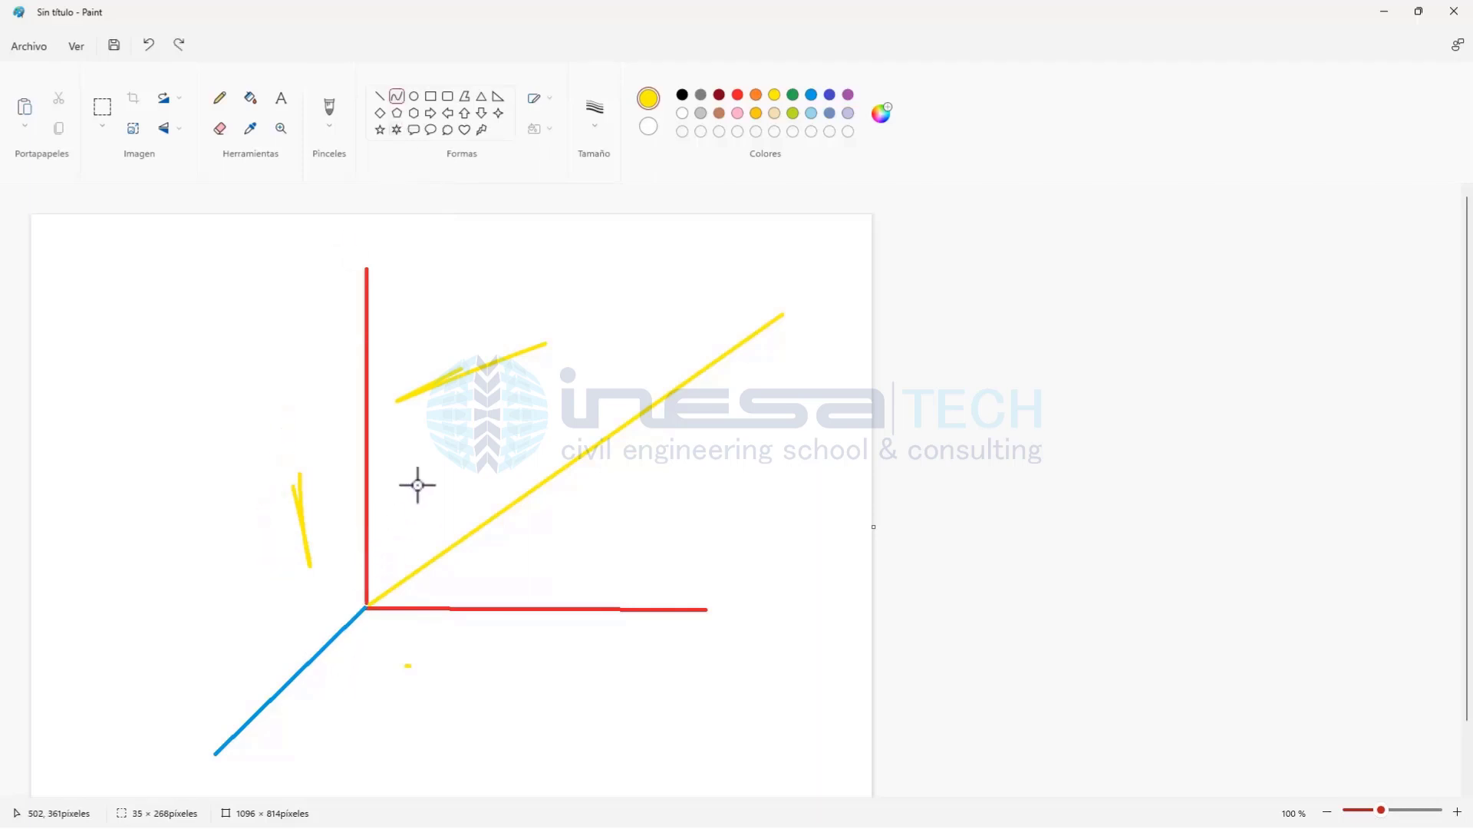
Brush a short yellow arc and a closed light-pink loop around the axes, with a small pink cross inside the loop
click(329, 113)
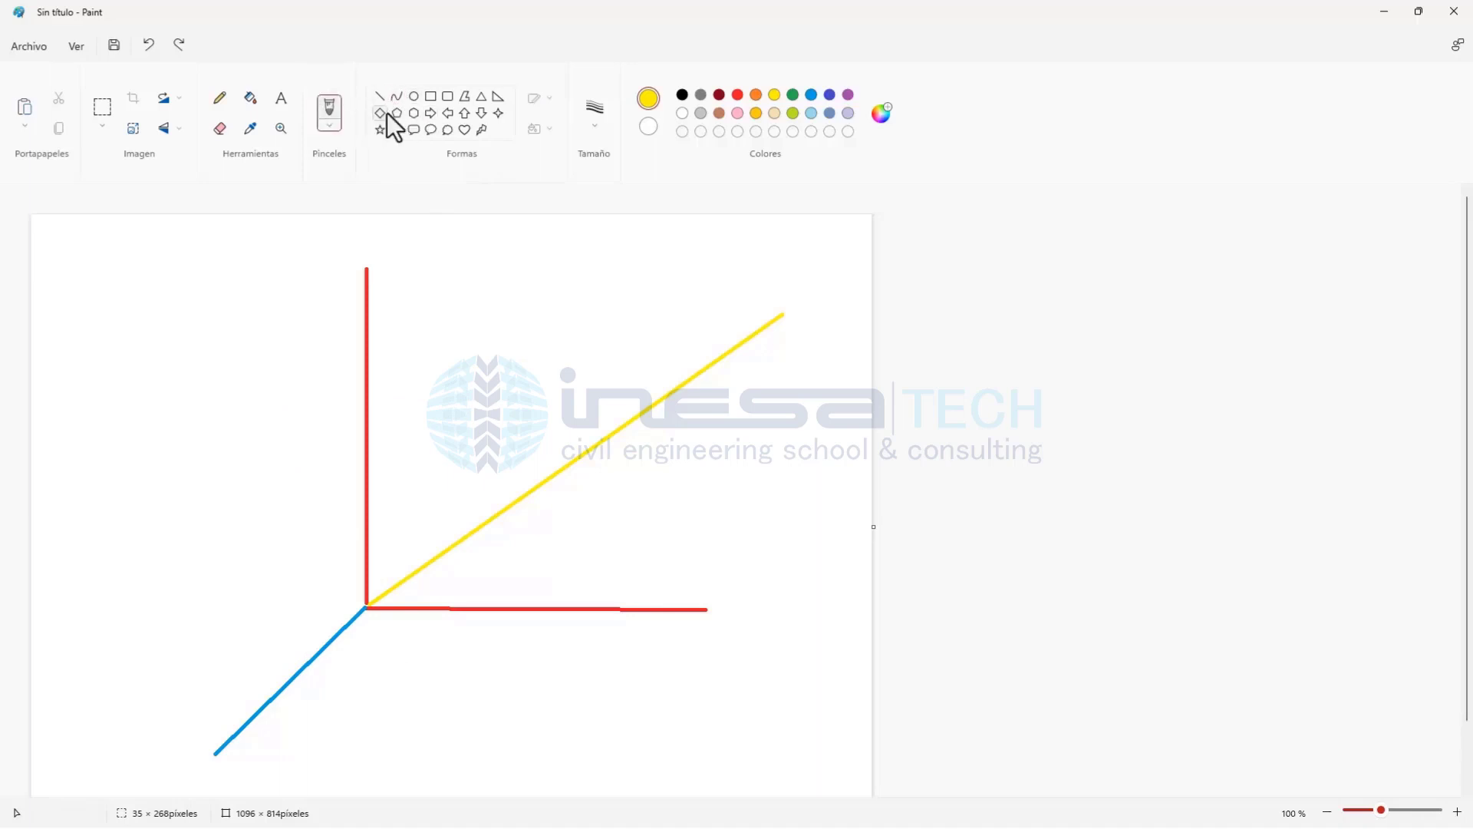
drag(482, 353, 409, 368)
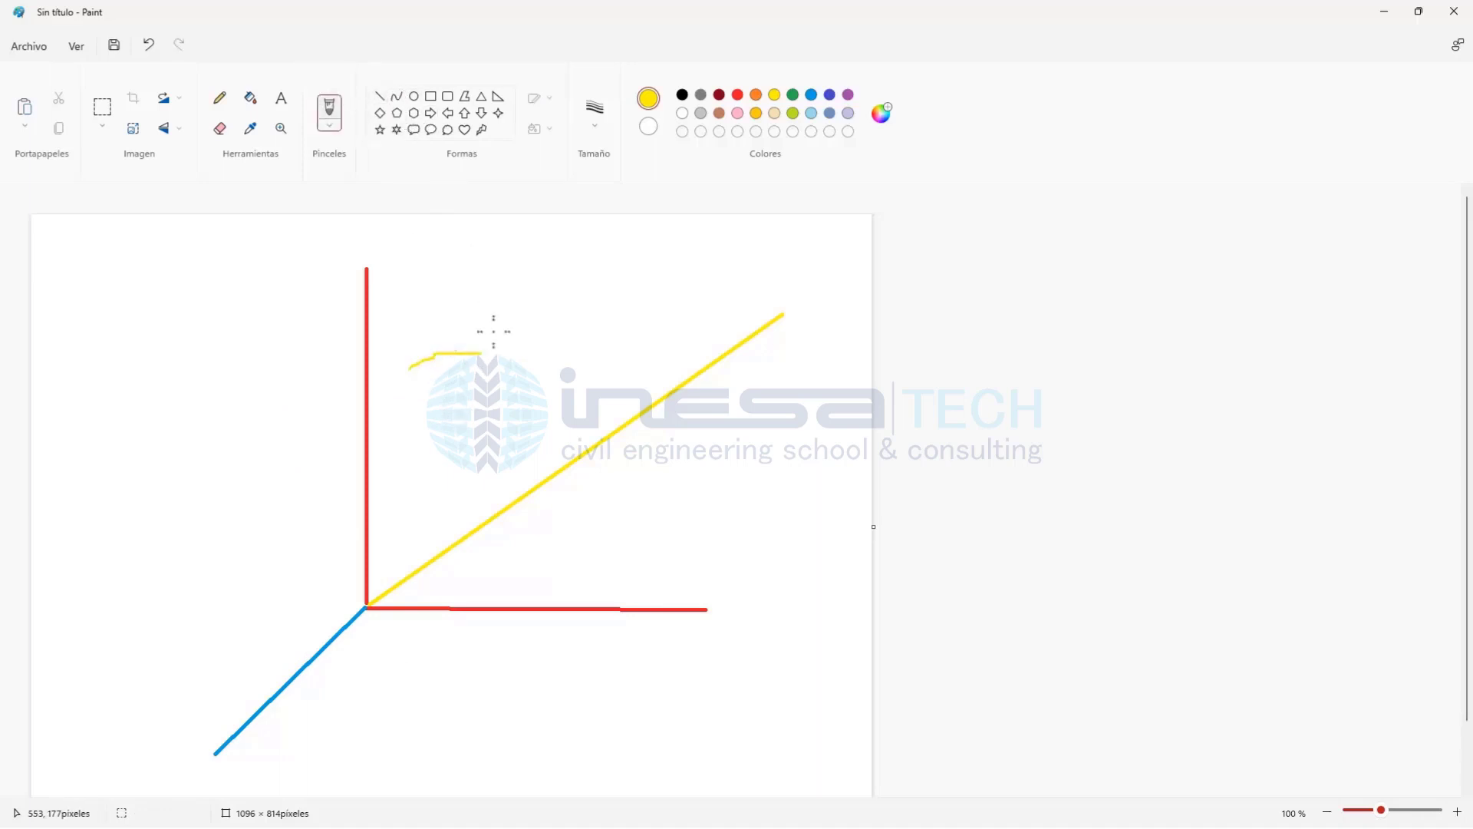
click(738, 115)
mouse_move(489, 356)
mouse_down()
mouse_move(410, 373)
mouse_move(311, 454)
mouse_move(273, 576)
mouse_move(284, 631)
mouse_move(353, 663)
mouse_move(534, 672)
mouse_move(629, 616)
mouse_move(715, 519)
mouse_move(727, 409)
mouse_move(663, 333)
mouse_move(484, 355)
mouse_up()
mouse_move(485, 497)
mouse_down()
mouse_move(506, 468)
mouse_move(504, 489)
mouse_up()
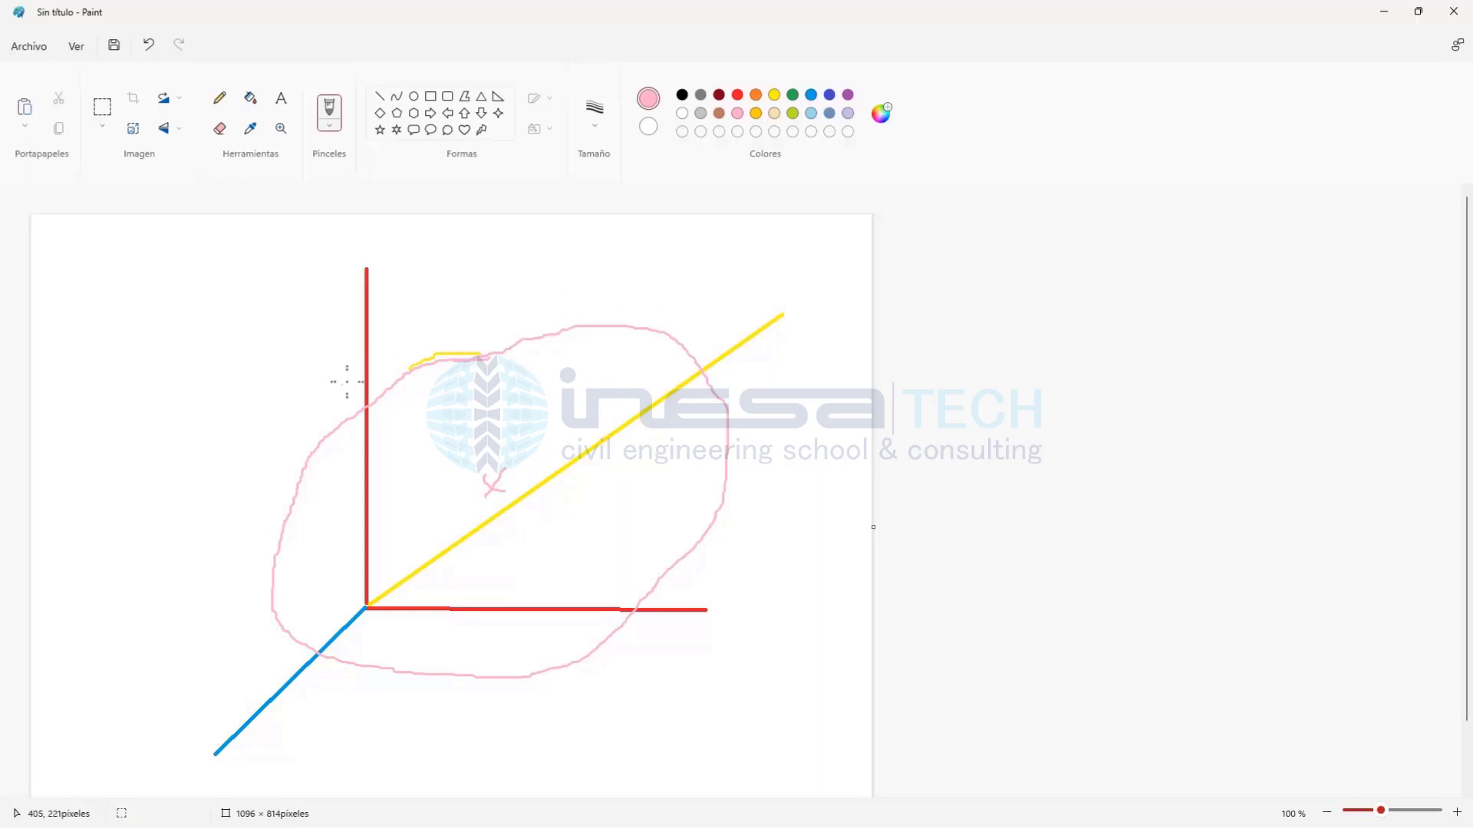
Brush an outer pink arc around the loop with zigzag hatching between the two curves, and minimize Paint
mouse_move(343, 384)
mouse_down()
mouse_move(535, 305)
mouse_move(631, 295)
mouse_move(727, 331)
mouse_move(767, 365)
mouse_move(771, 496)
mouse_move(735, 570)
mouse_move(621, 685)
mouse_move(513, 733)
mouse_up()
mouse_move(626, 322)
mouse_down()
mouse_move(665, 311)
mouse_move(687, 347)
mouse_move(769, 394)
mouse_move(720, 443)
mouse_move(744, 477)
mouse_move(725, 564)
mouse_up()
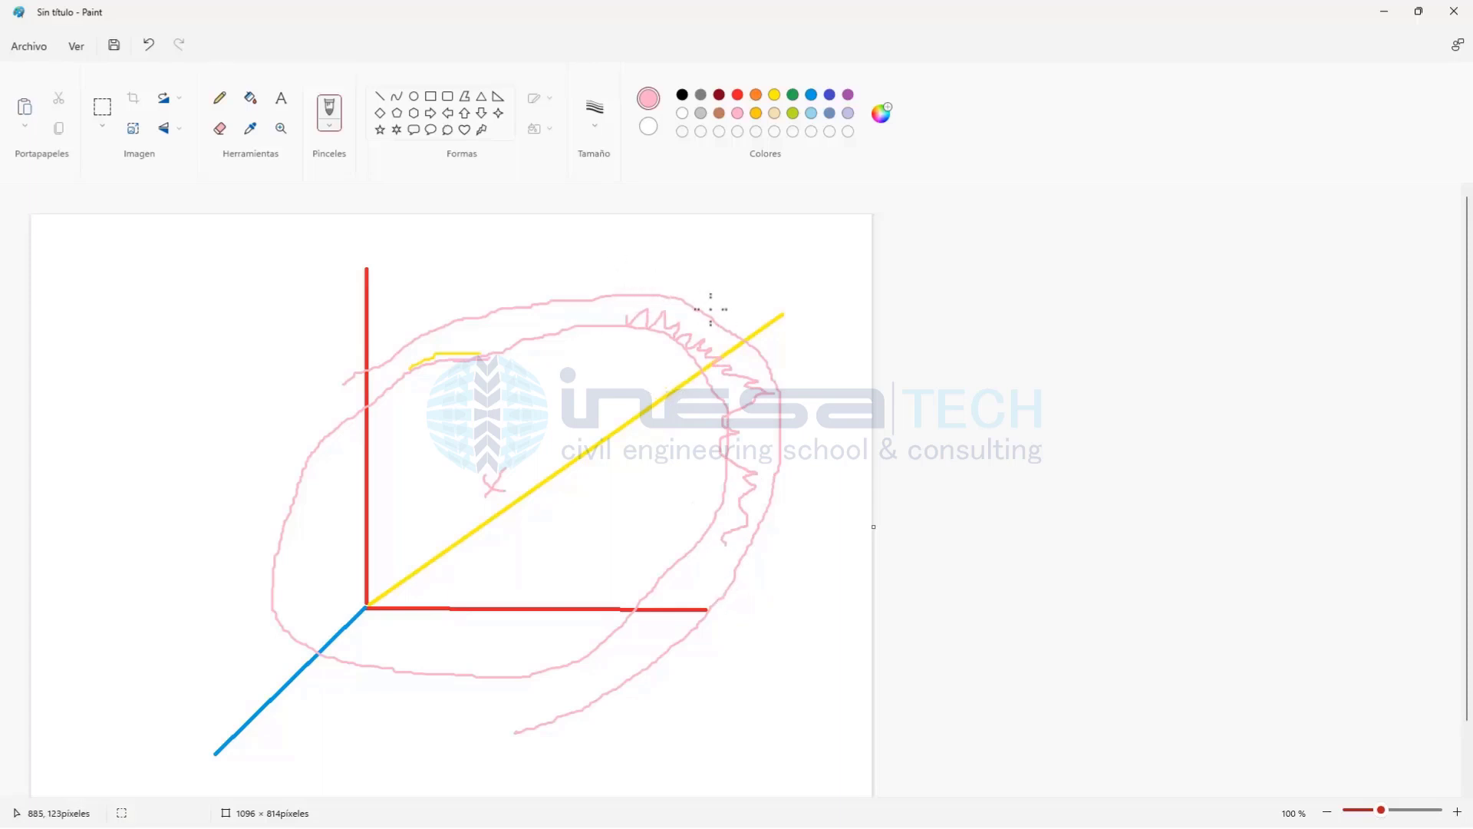
click(1378, 16)
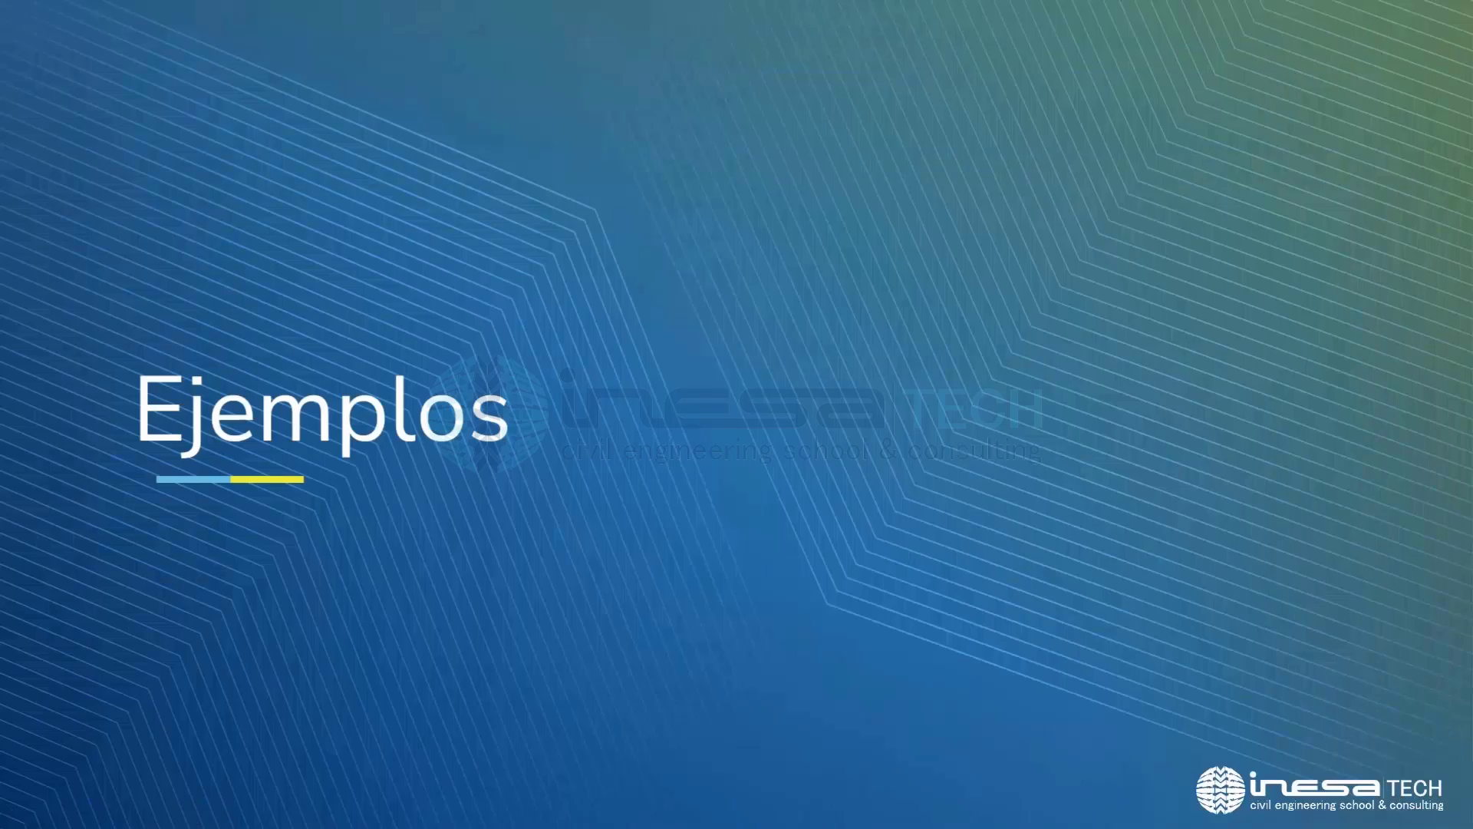
Switch to Ansys Mechanical and examine the Drucker-Prager definition line in the Commands (APDL) snippet
key(alt+Tab)
click(559, 299)
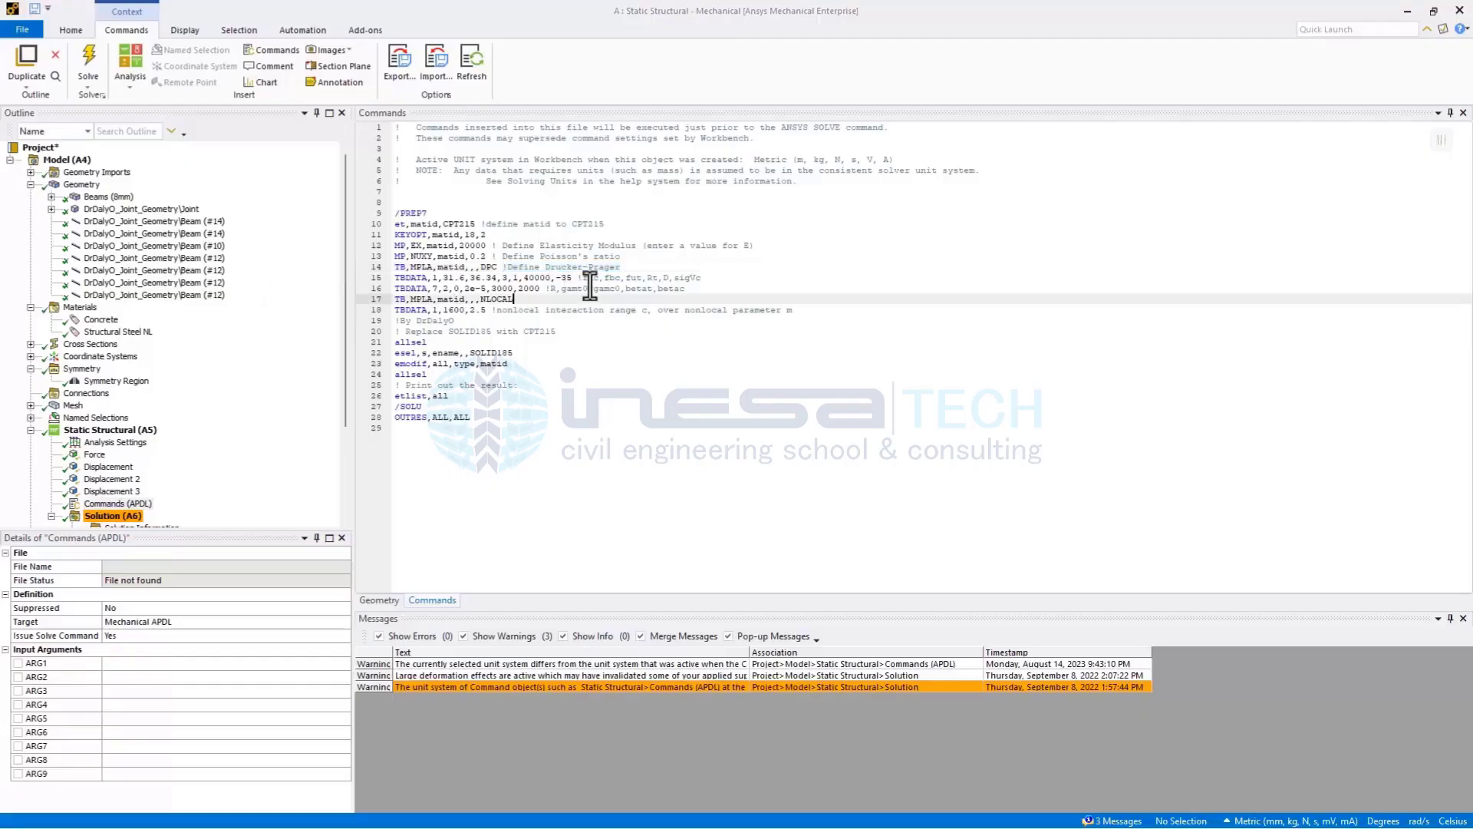
drag(629, 268, 389, 268)
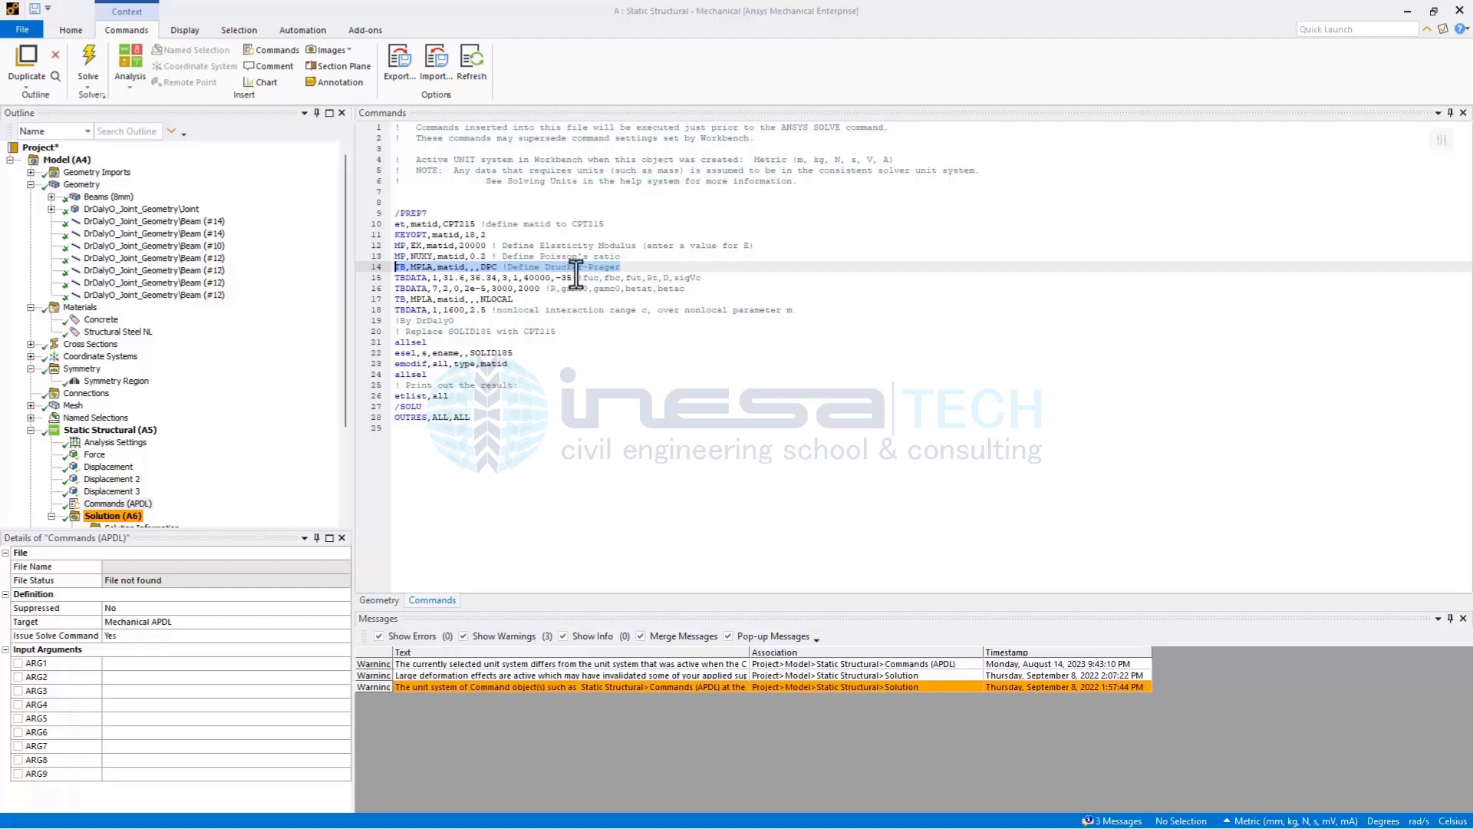
click(621, 268)
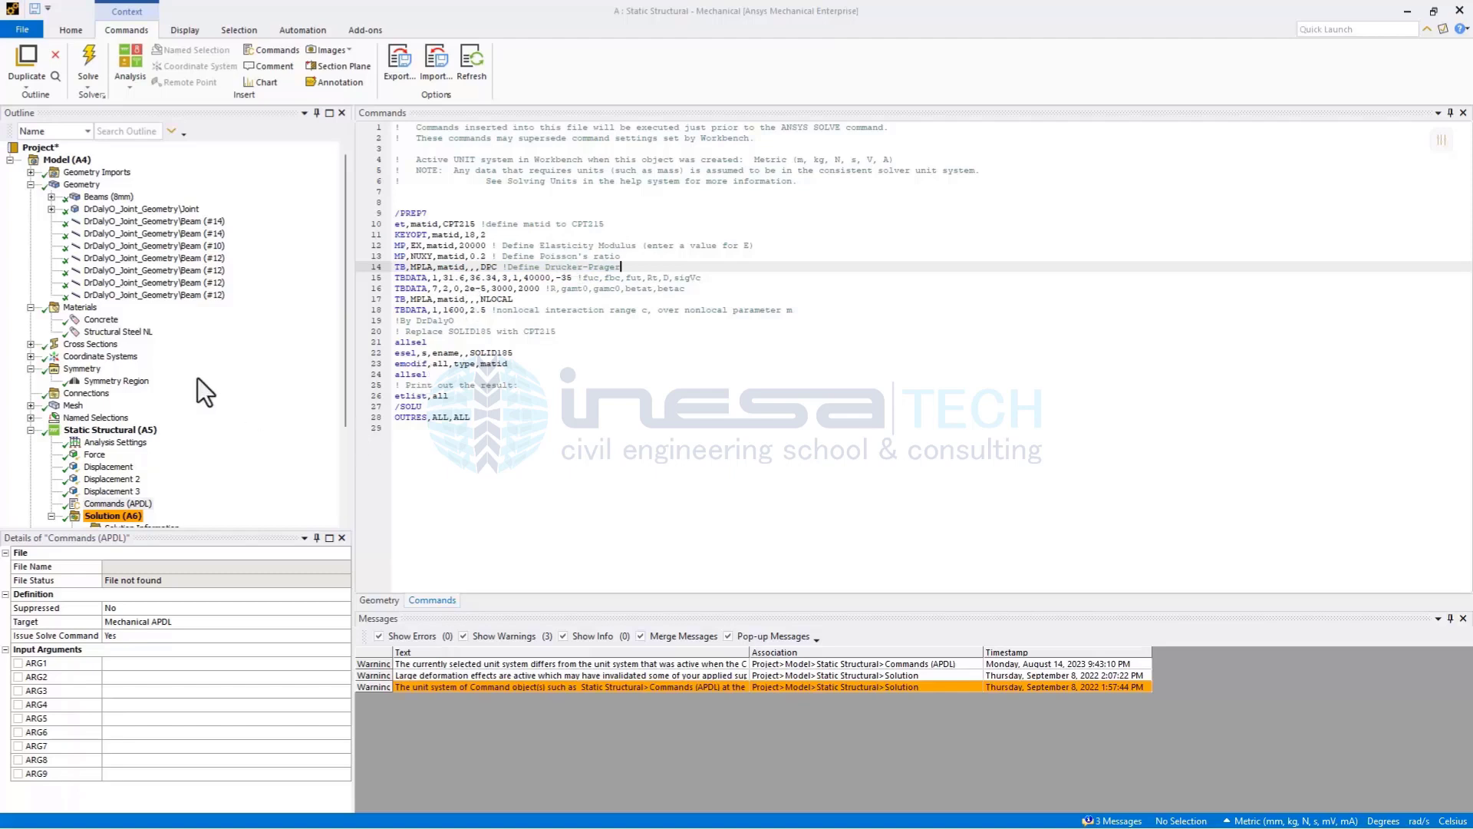
Examine the Total Deformation - All Bodies result on the joint from several angles
scroll(154, 389, down, 3)
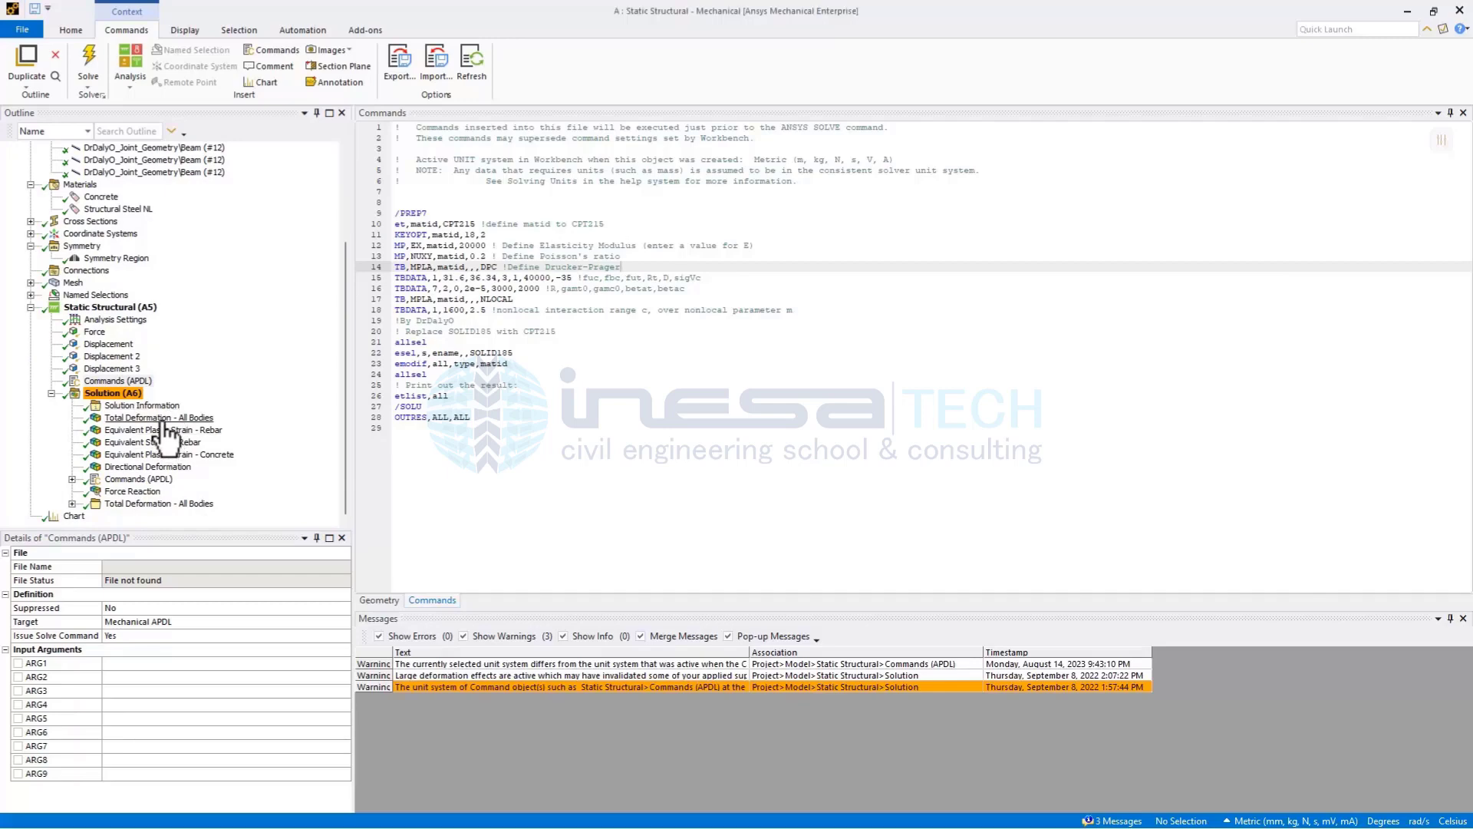
click(164, 419)
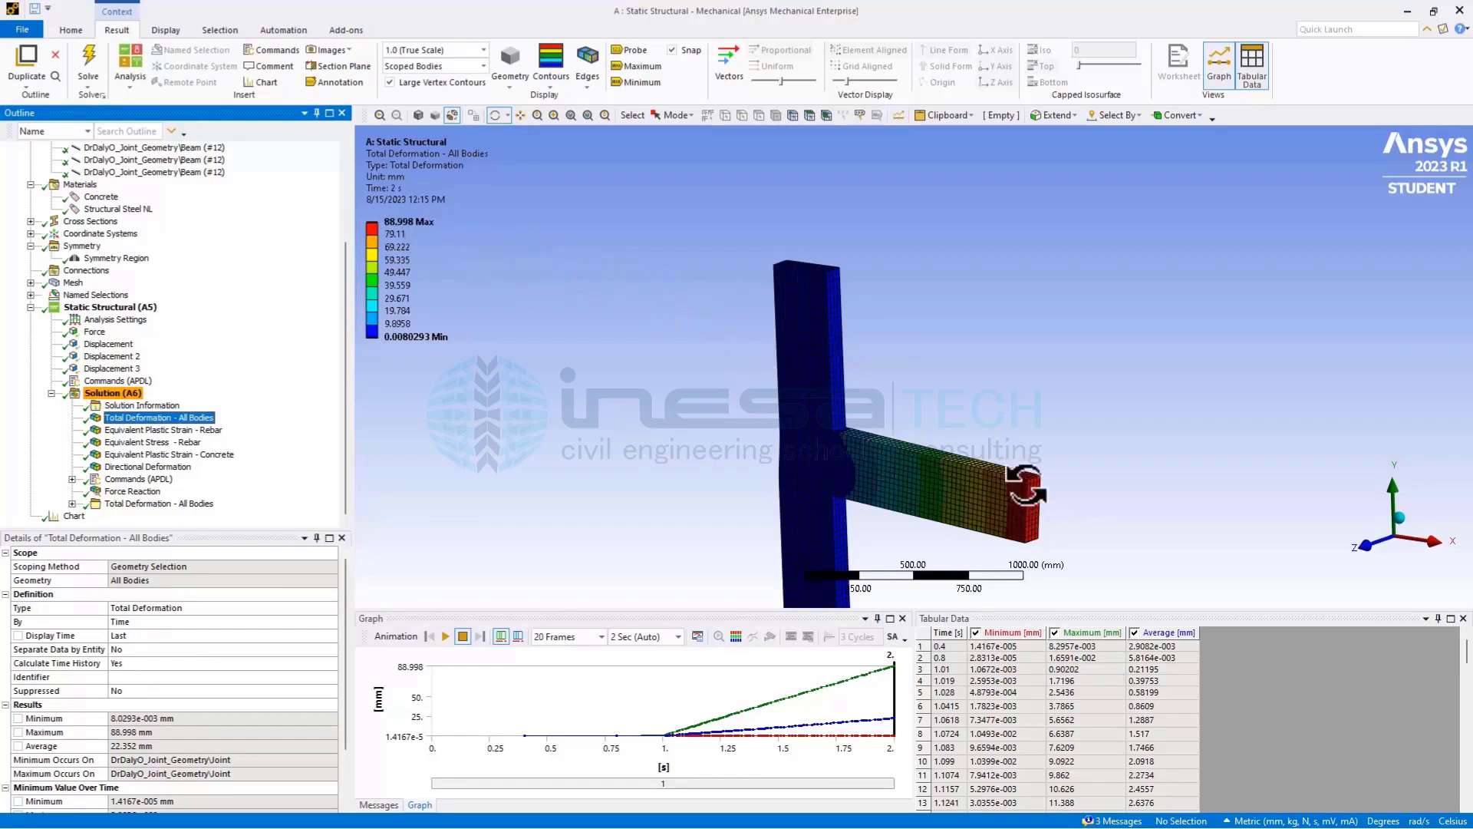
drag(1043, 494, 1042, 428)
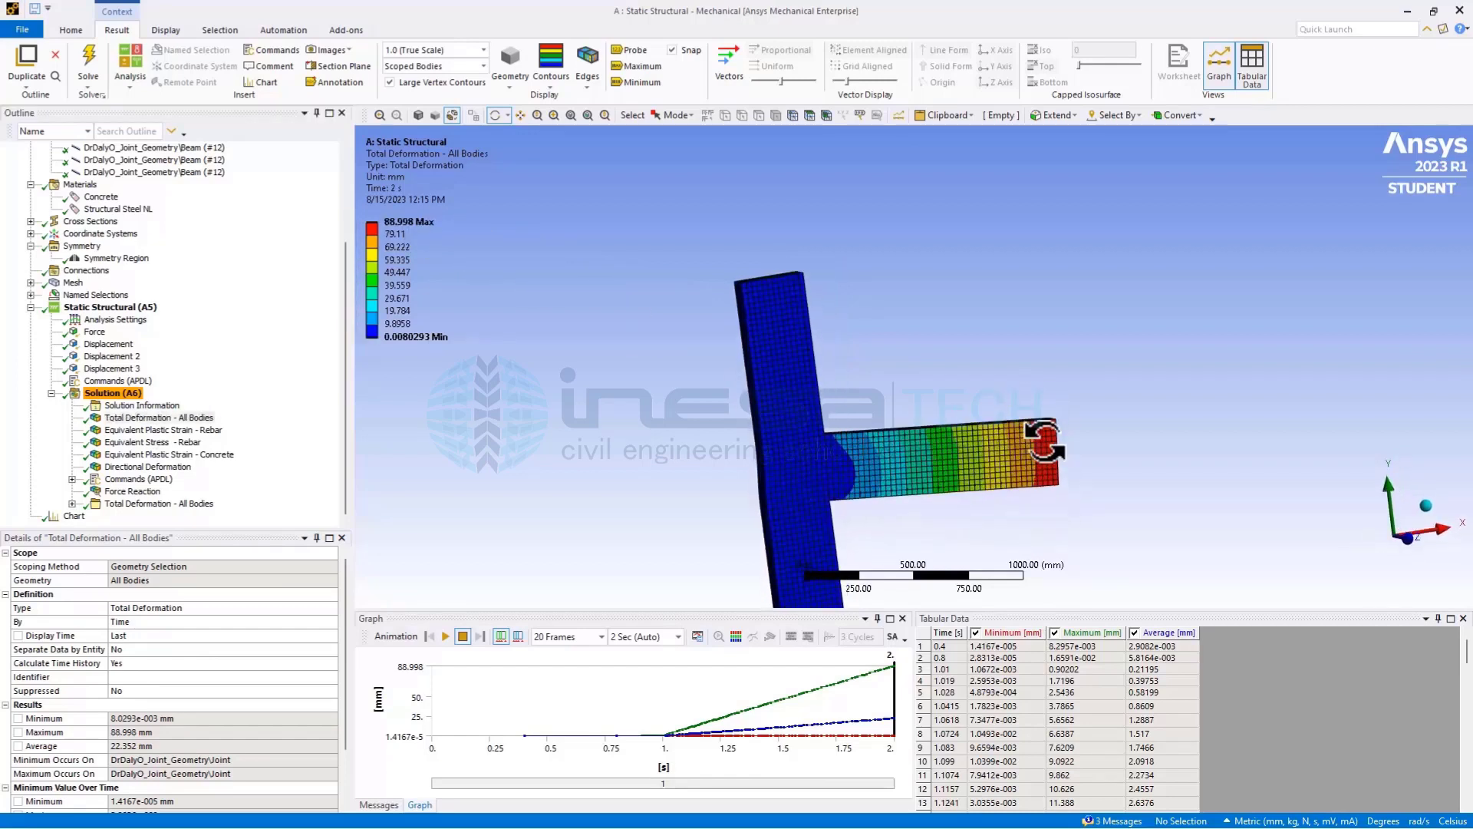
Examine the Equivalent Plastic Strain results for the rebar and for the concrete at the beam-column corner
click(201, 430)
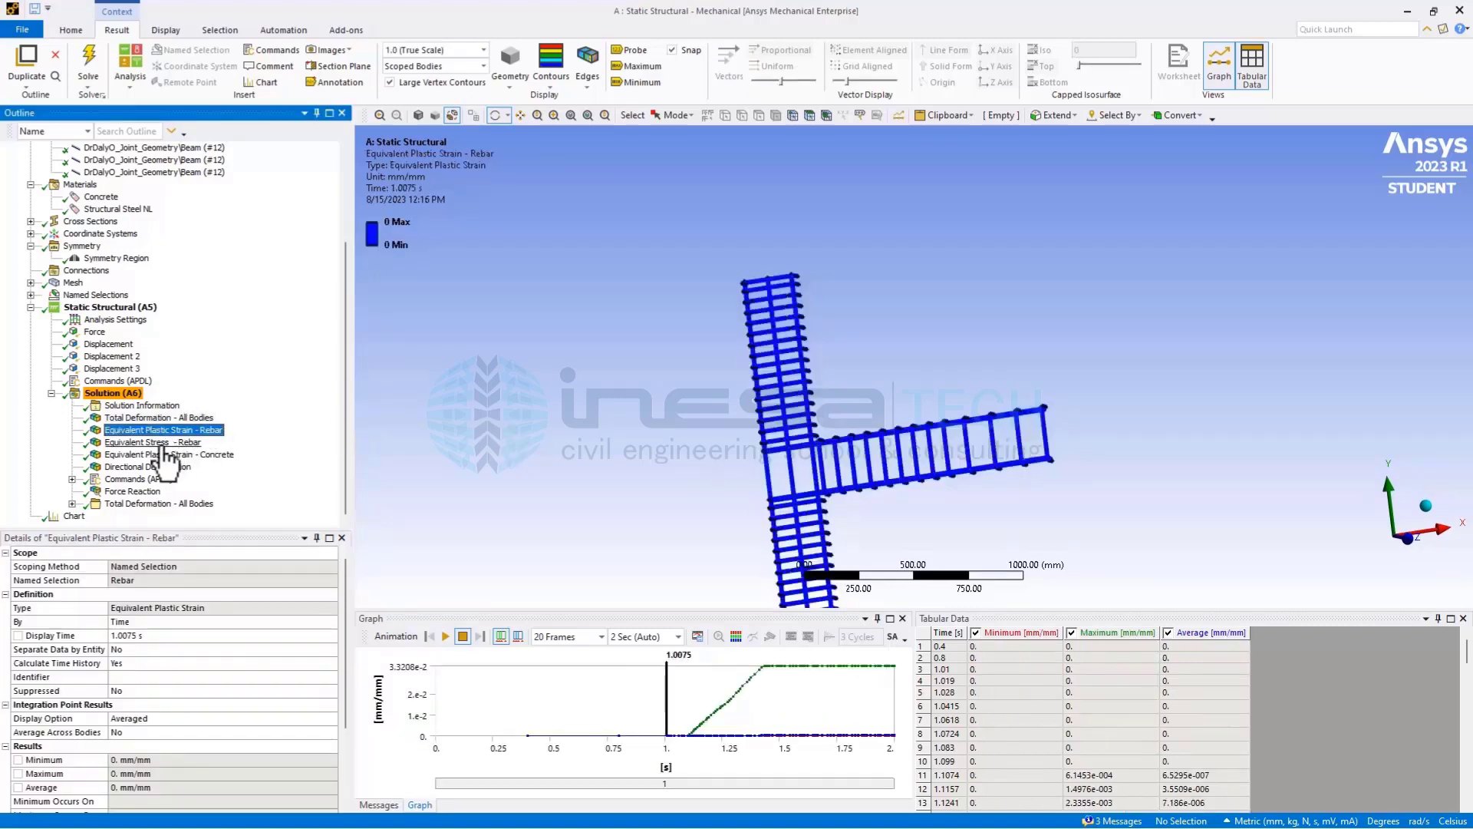
click(148, 468)
click(150, 454)
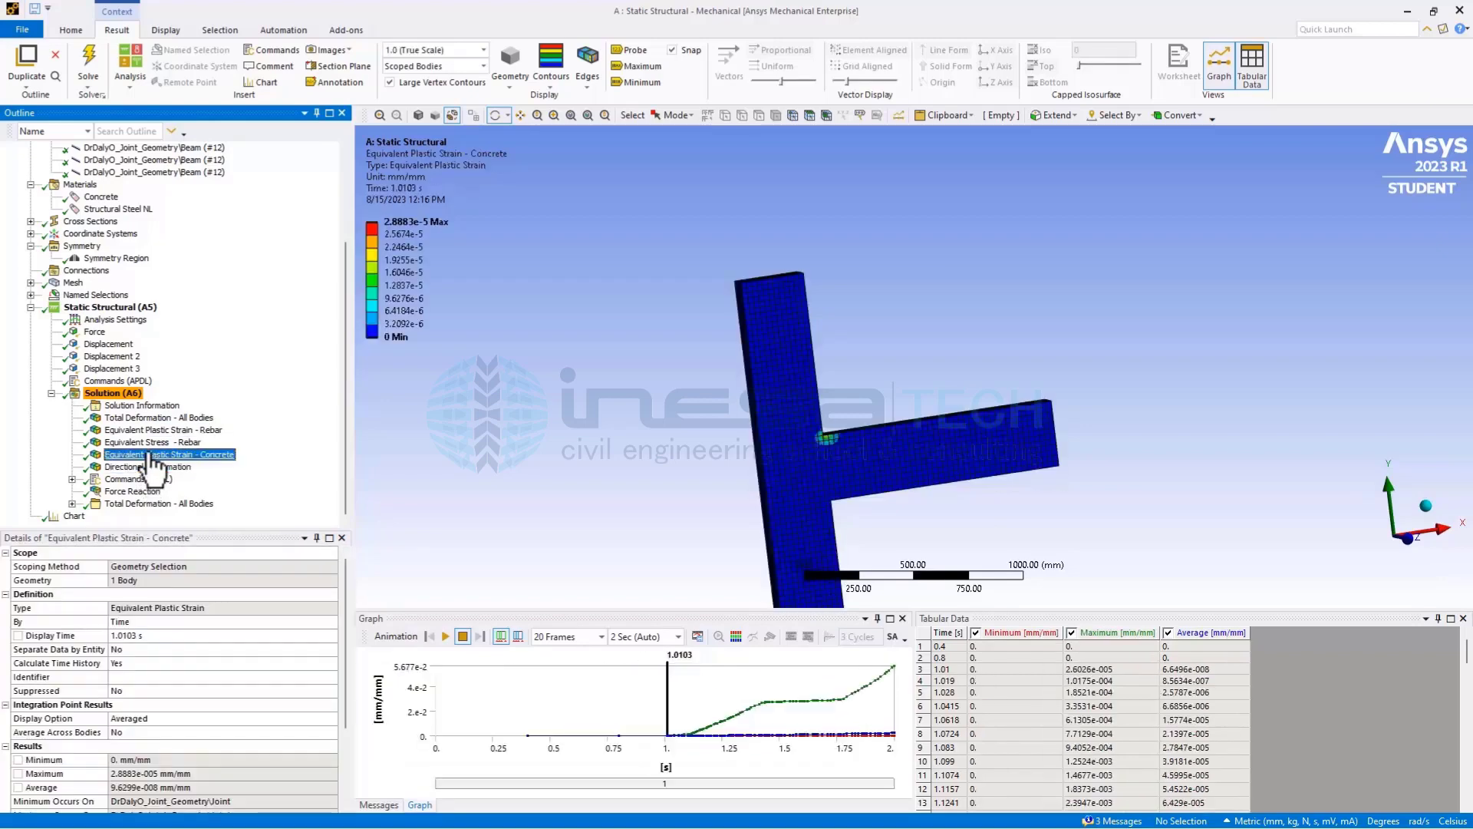
drag(783, 430, 867, 456)
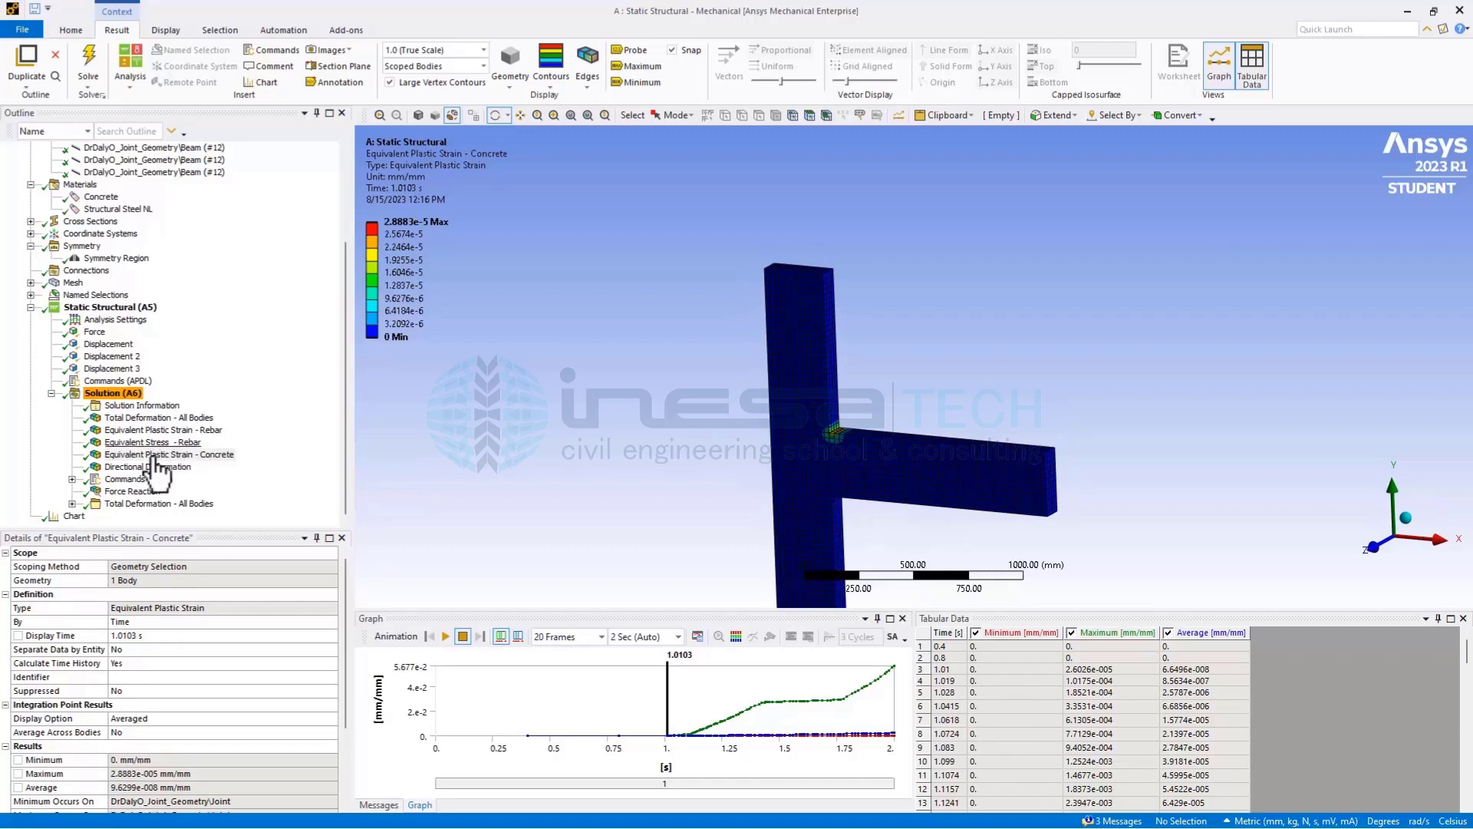
scroll(840, 443, up, 3)
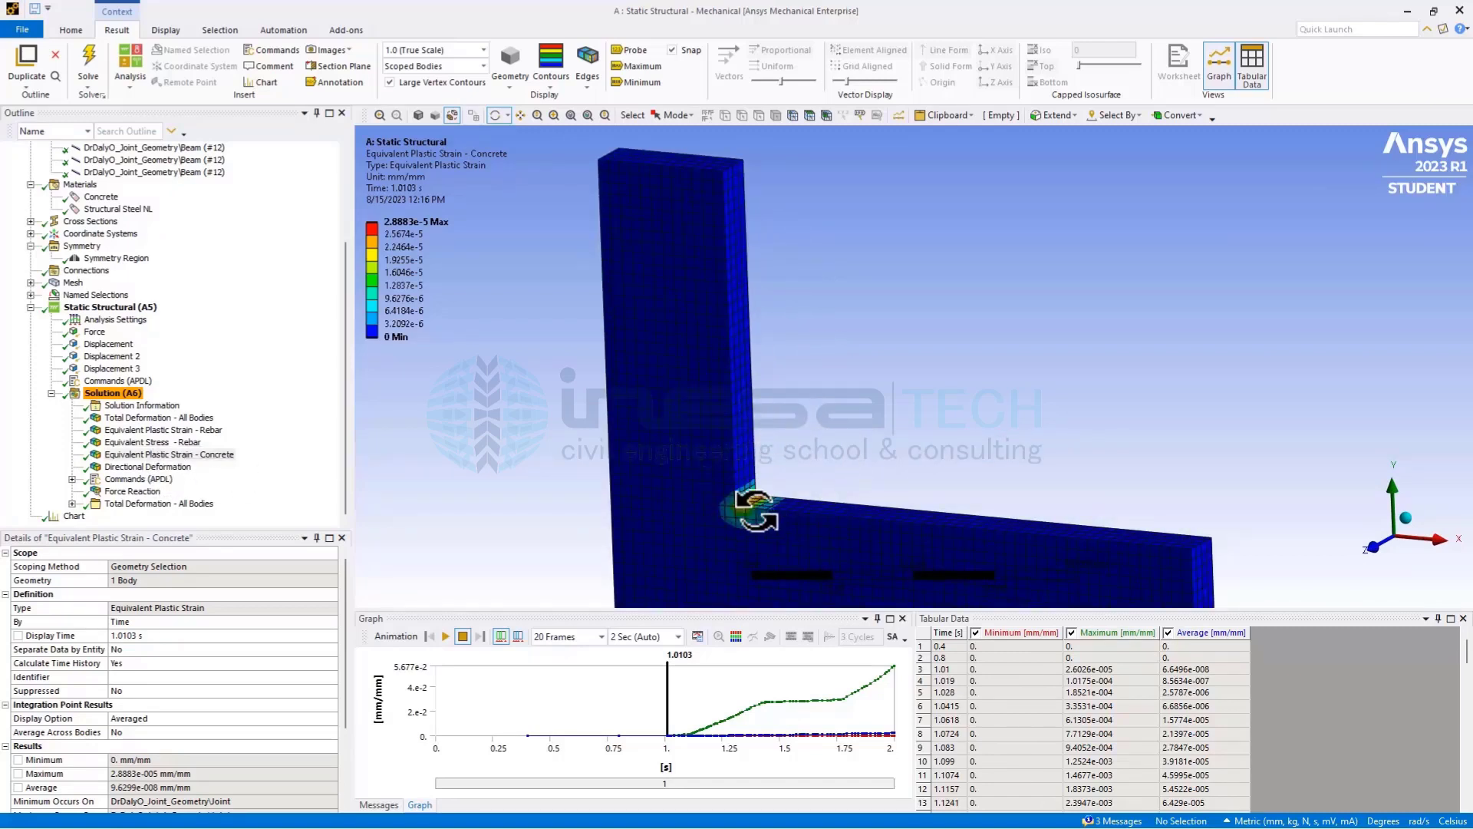
Examine the rebar's Equivalent Plastic Strain and its Equivalent Stress along the beam reinforcement
click(165, 429)
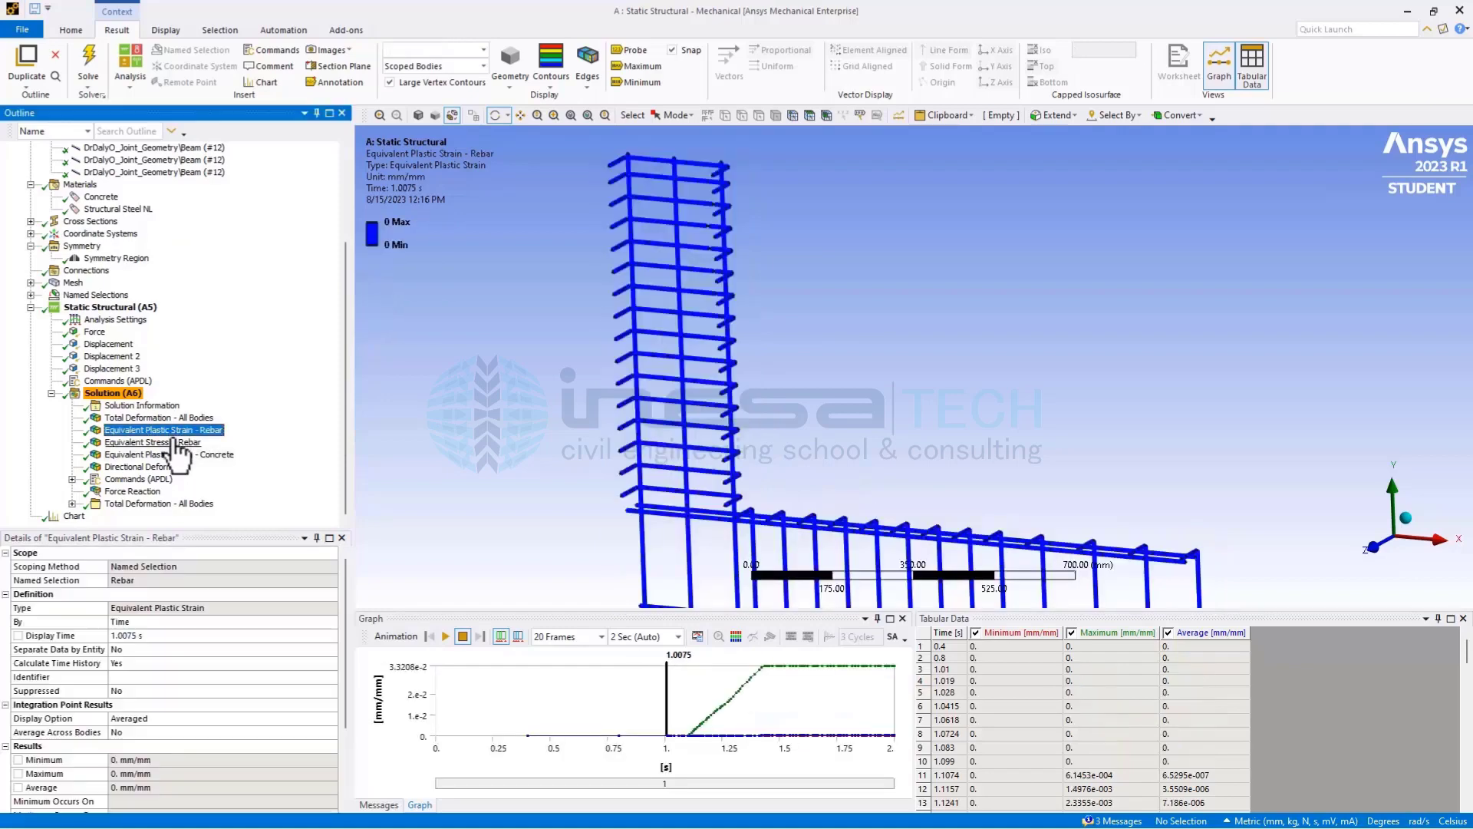
click(174, 442)
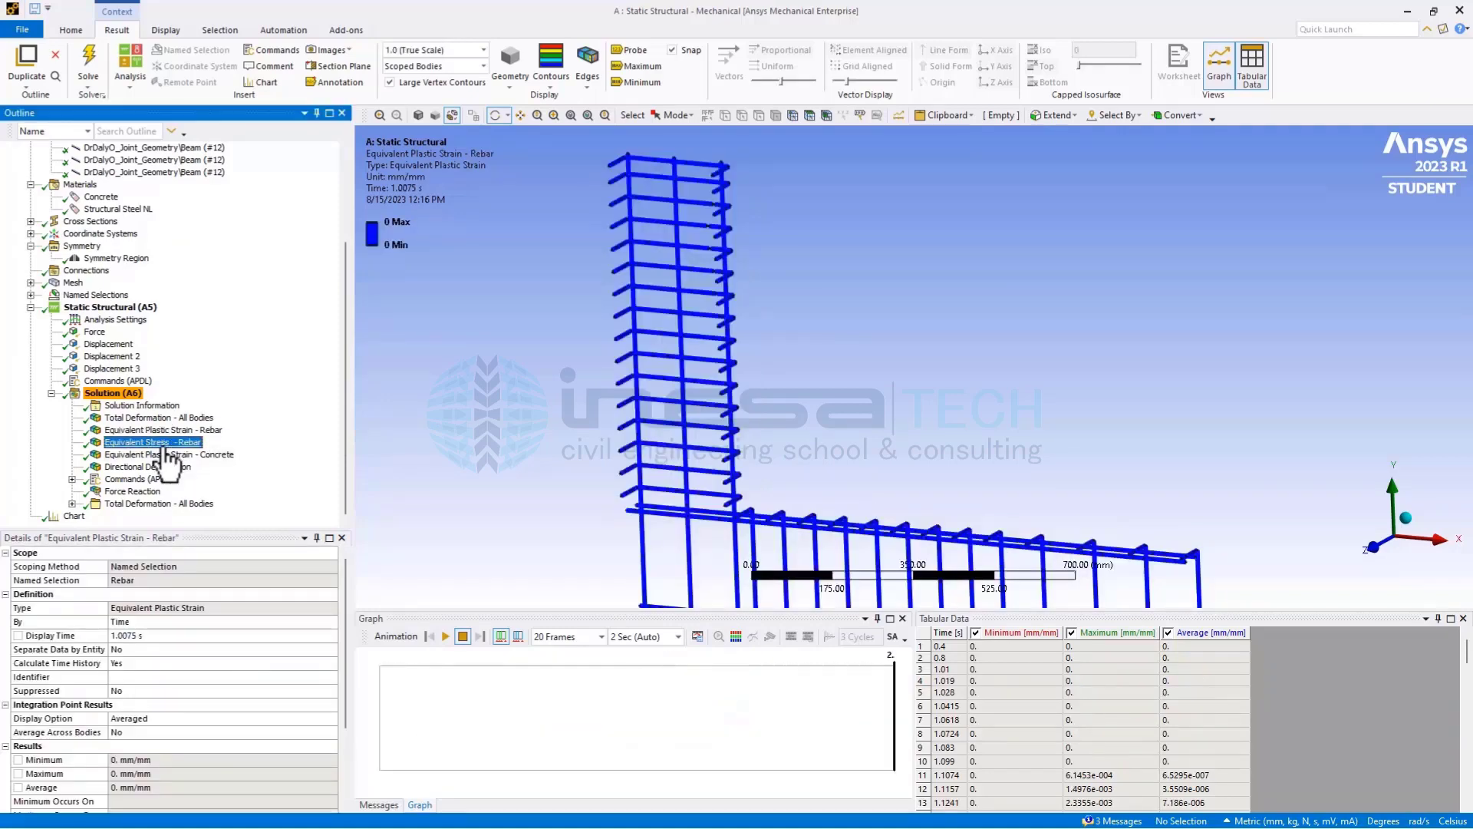
drag(791, 529, 713, 577)
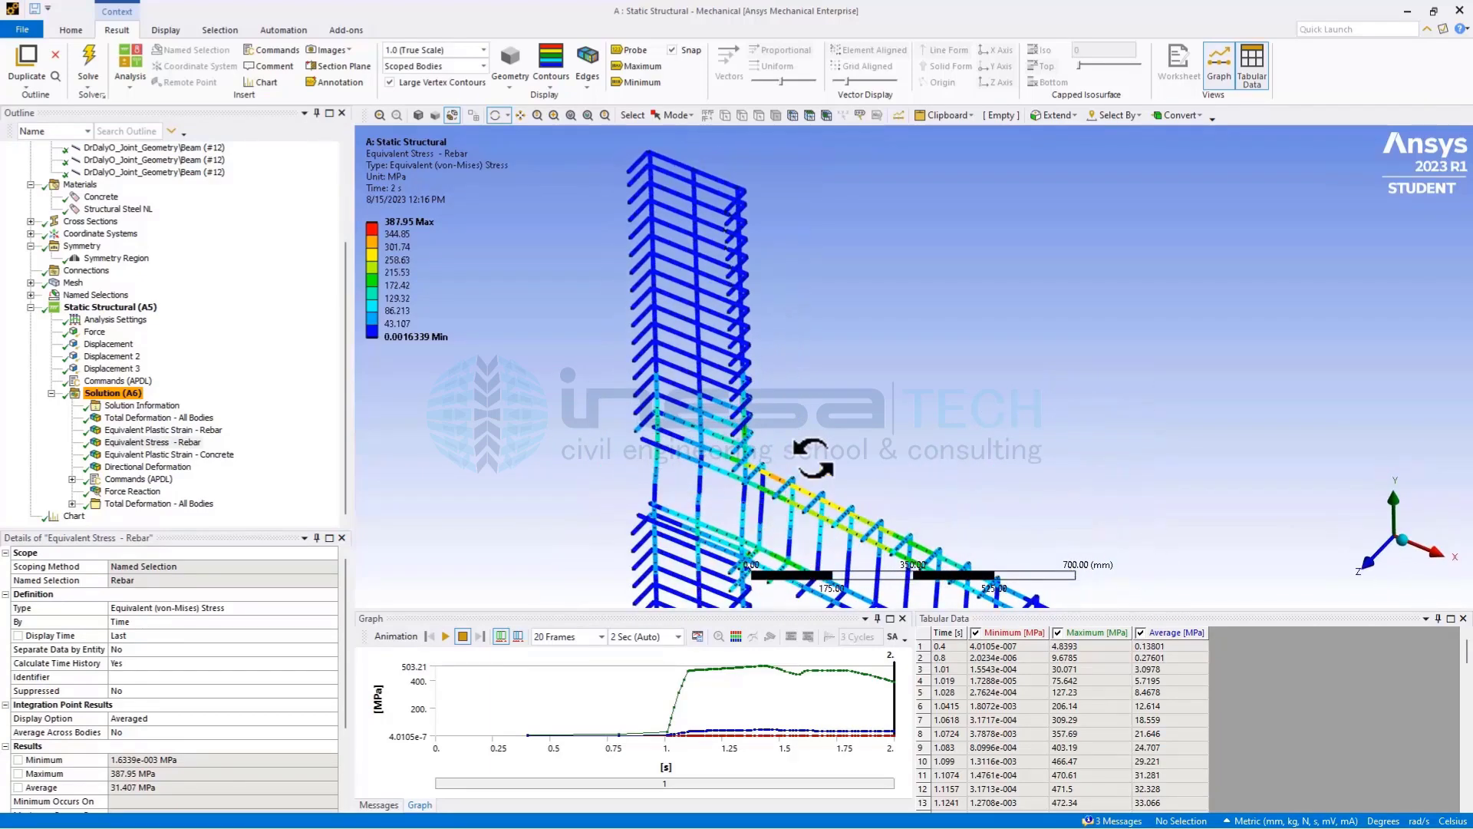
drag(850, 453, 846, 330)
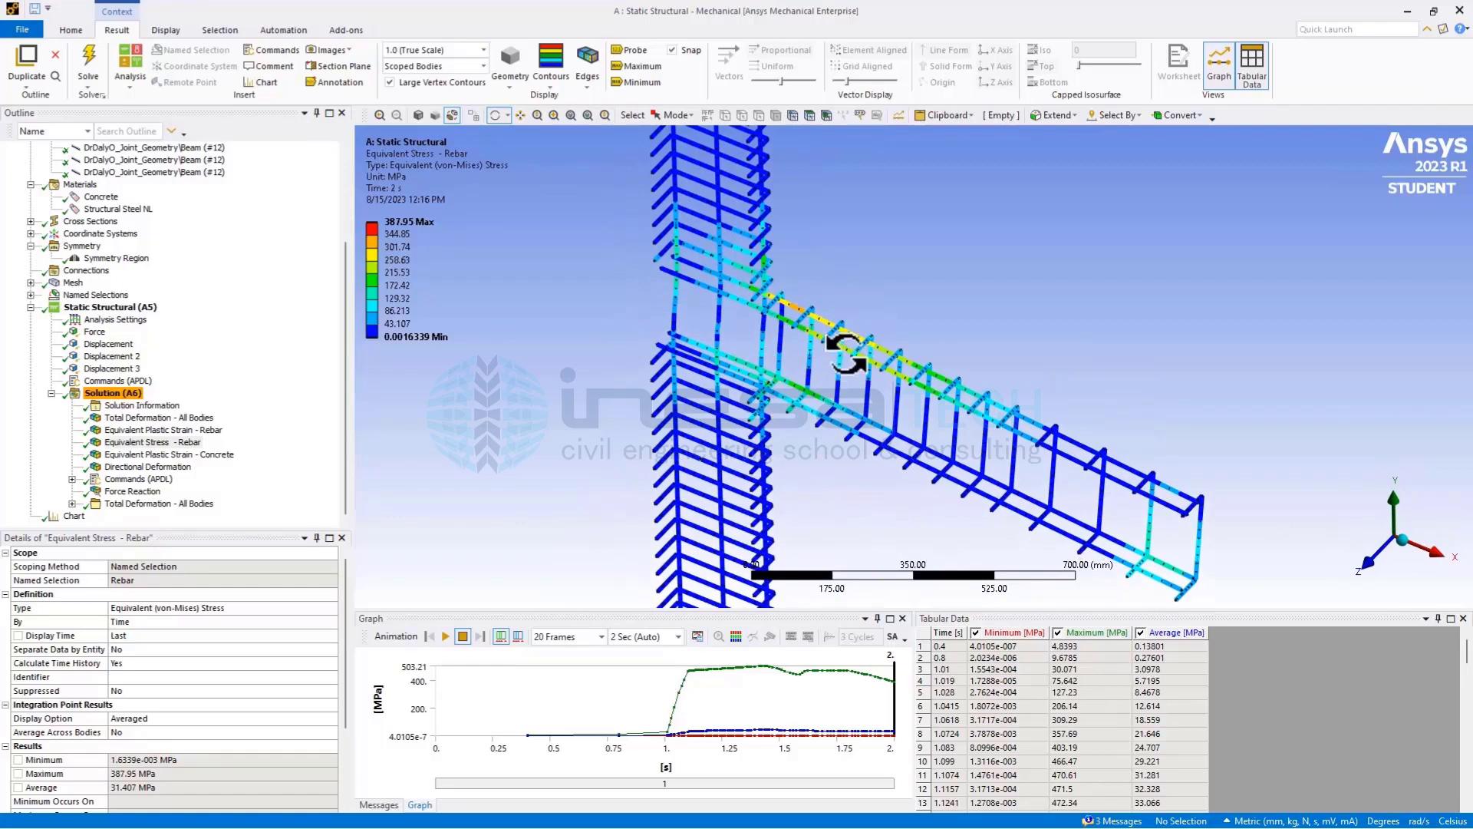
Examine the solver controls in Analysis Settings and the material and nonlinear effects settings of the concrete Joint body
scroll(115, 303, up, 2)
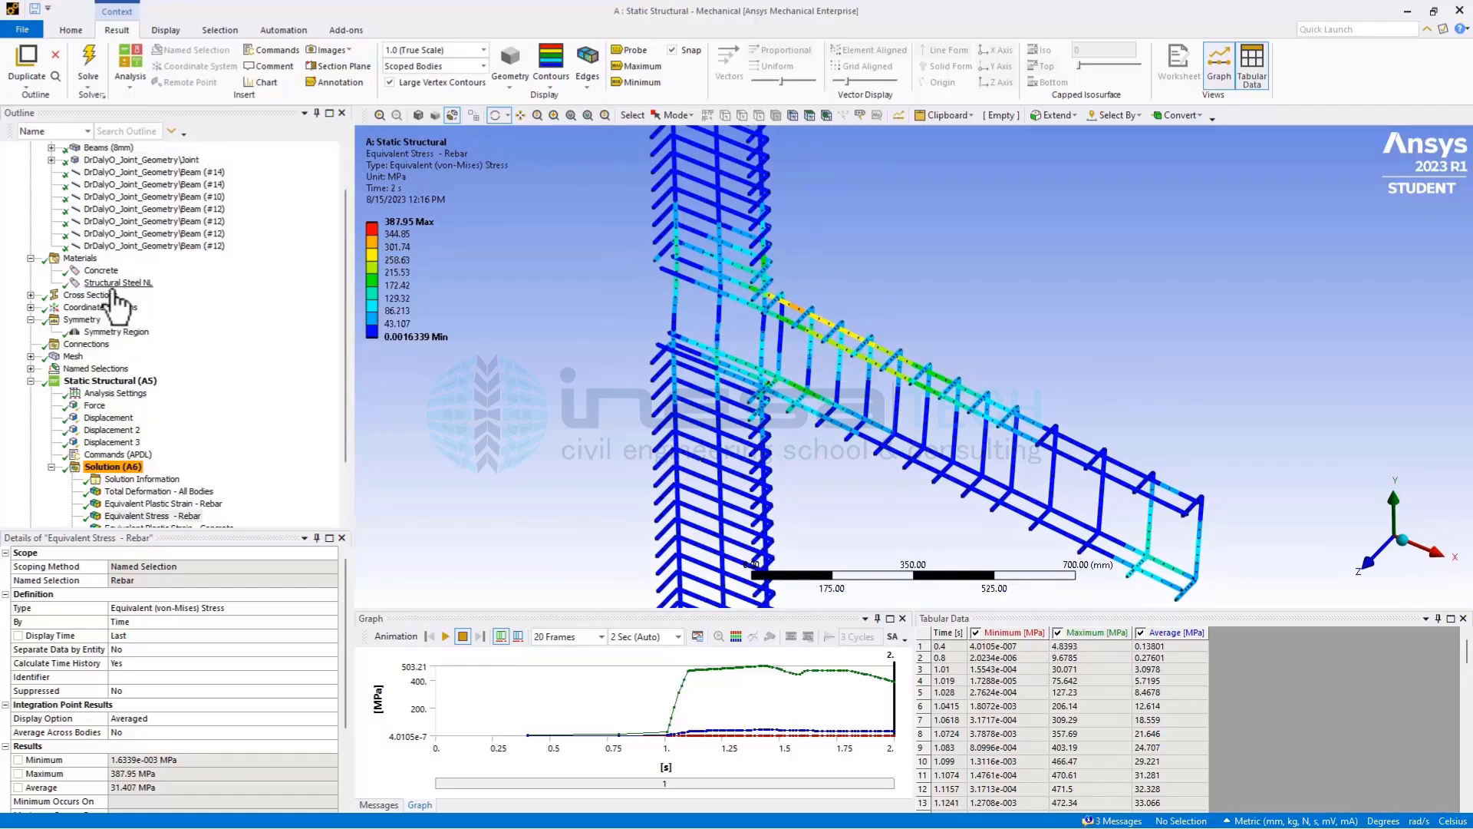
scroll(108, 384, up, 1)
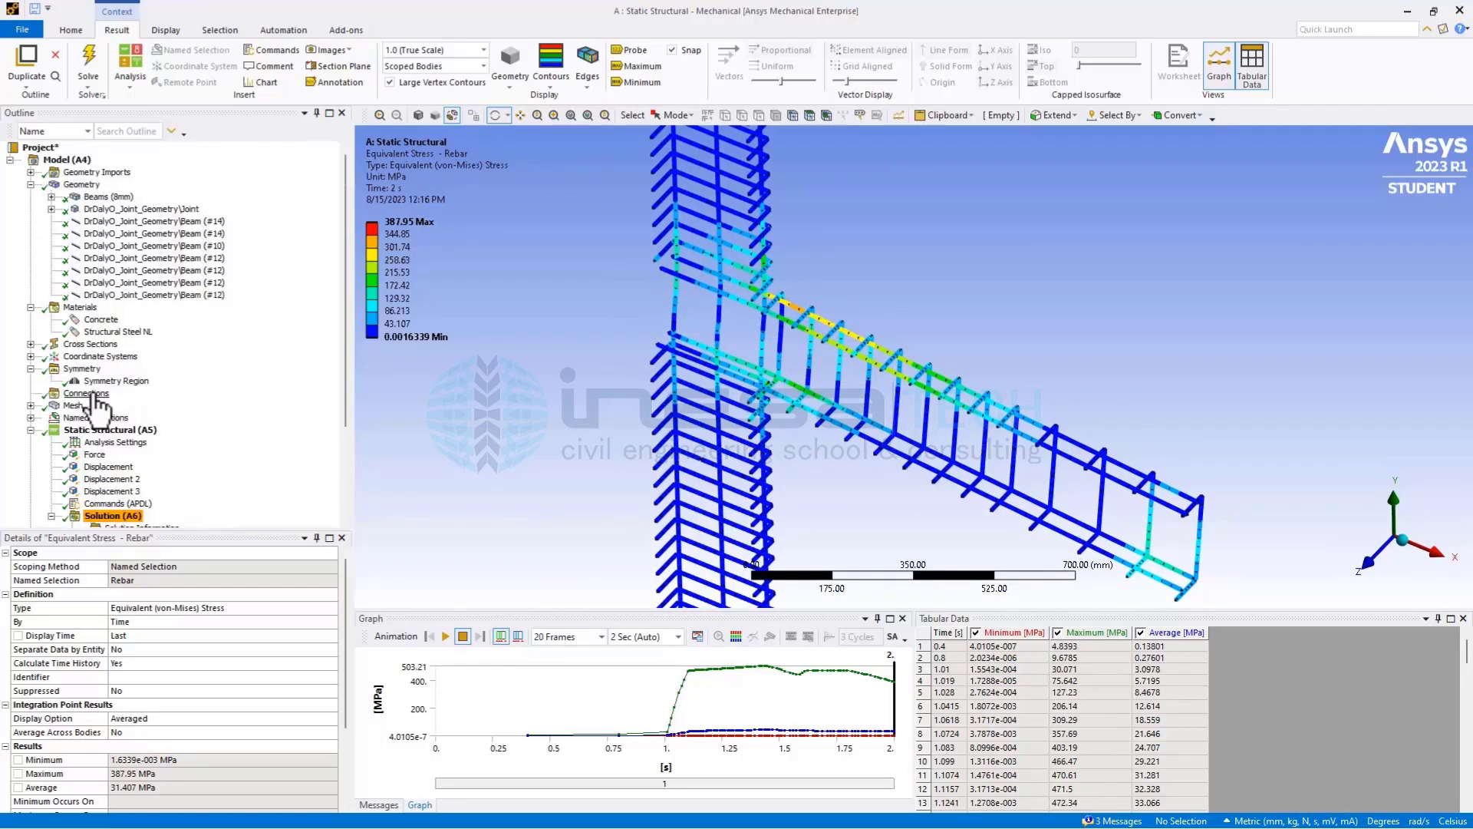
click(96, 431)
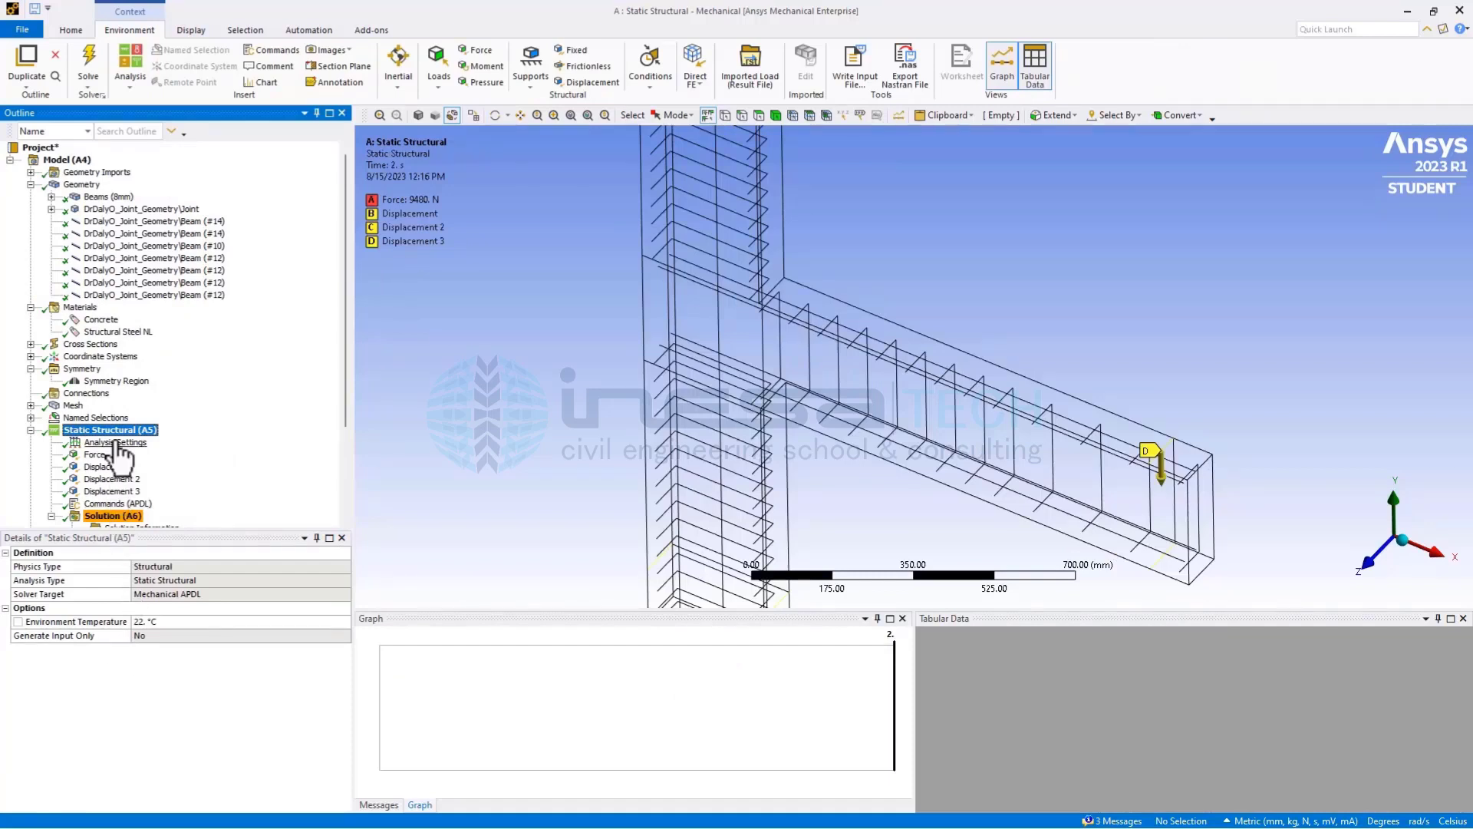
click(115, 443)
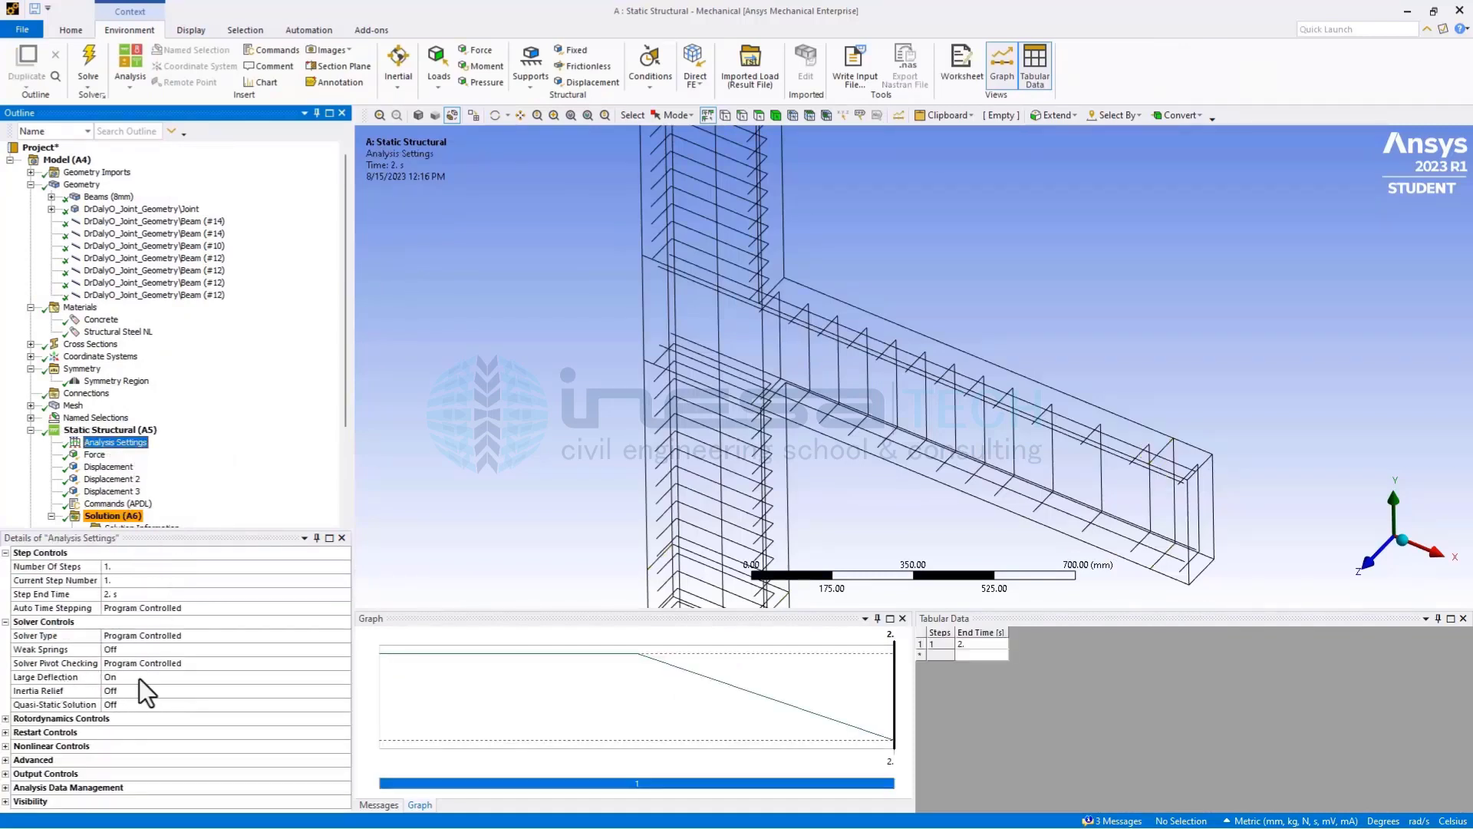
click(117, 209)
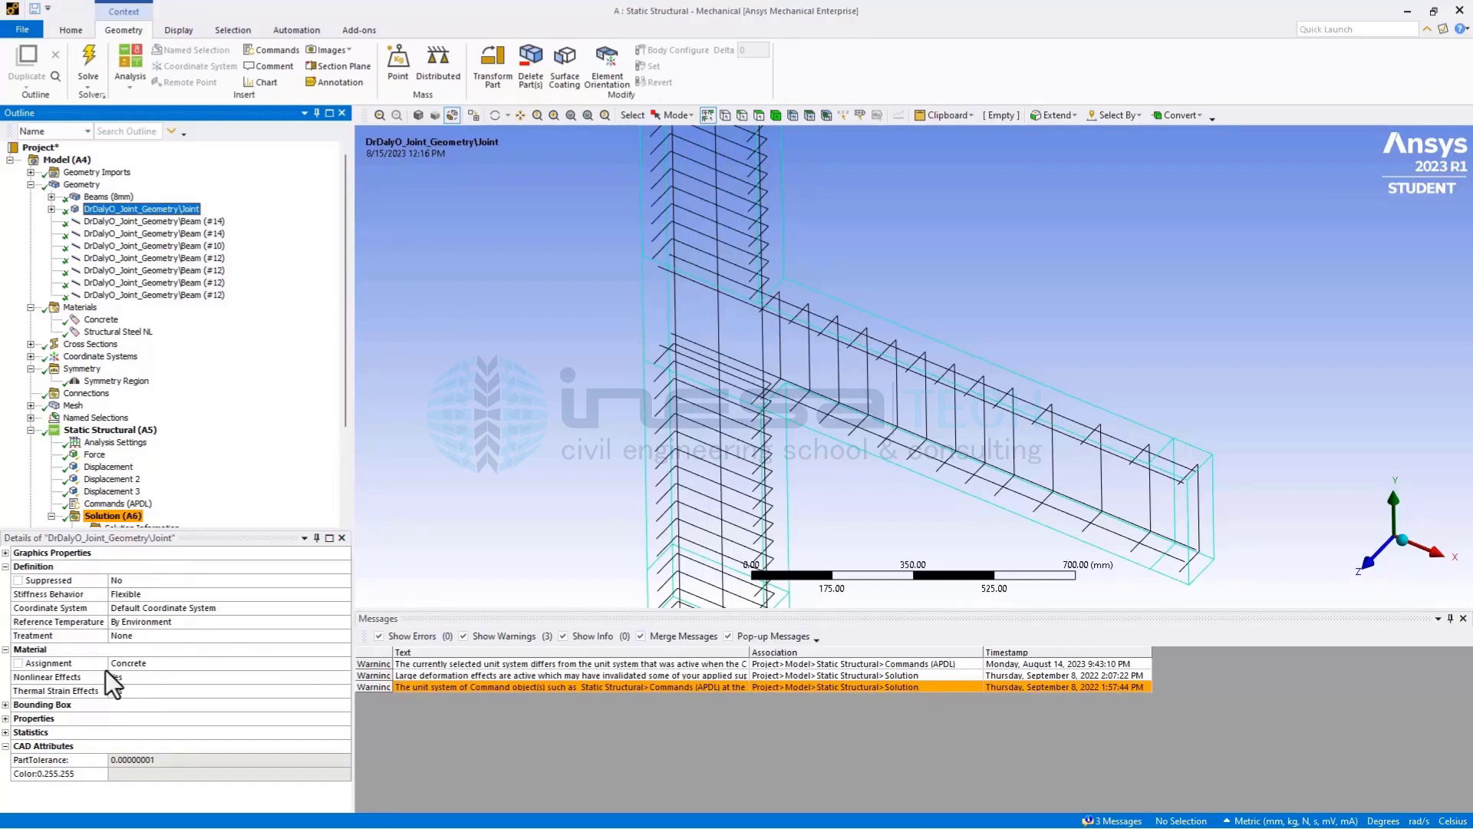
scroll(158, 460, down, 4)
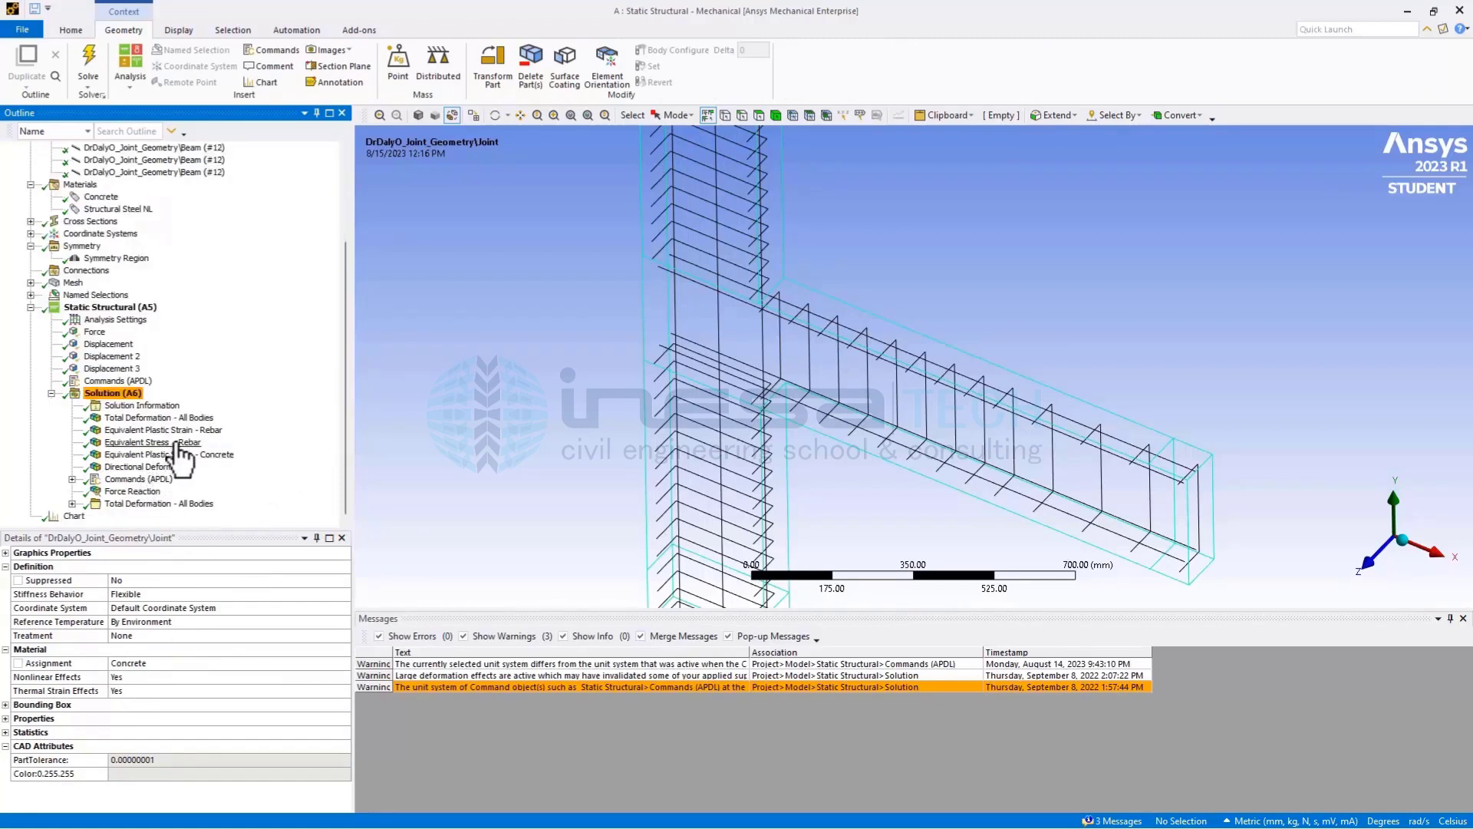
Examine the rebar's Equivalent Stress result and the maximum value of its contour legend
click(176, 444)
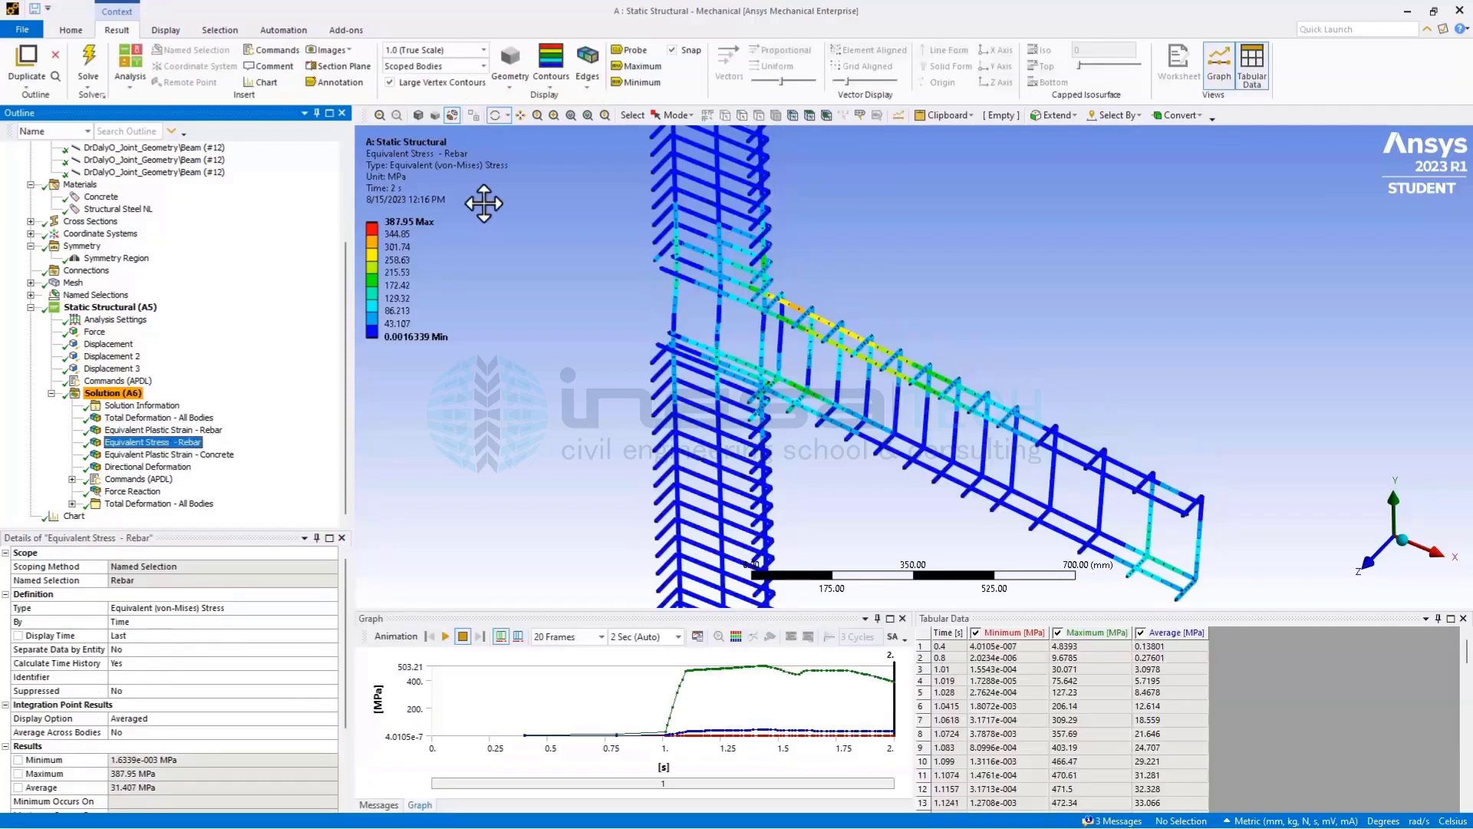
click(407, 222)
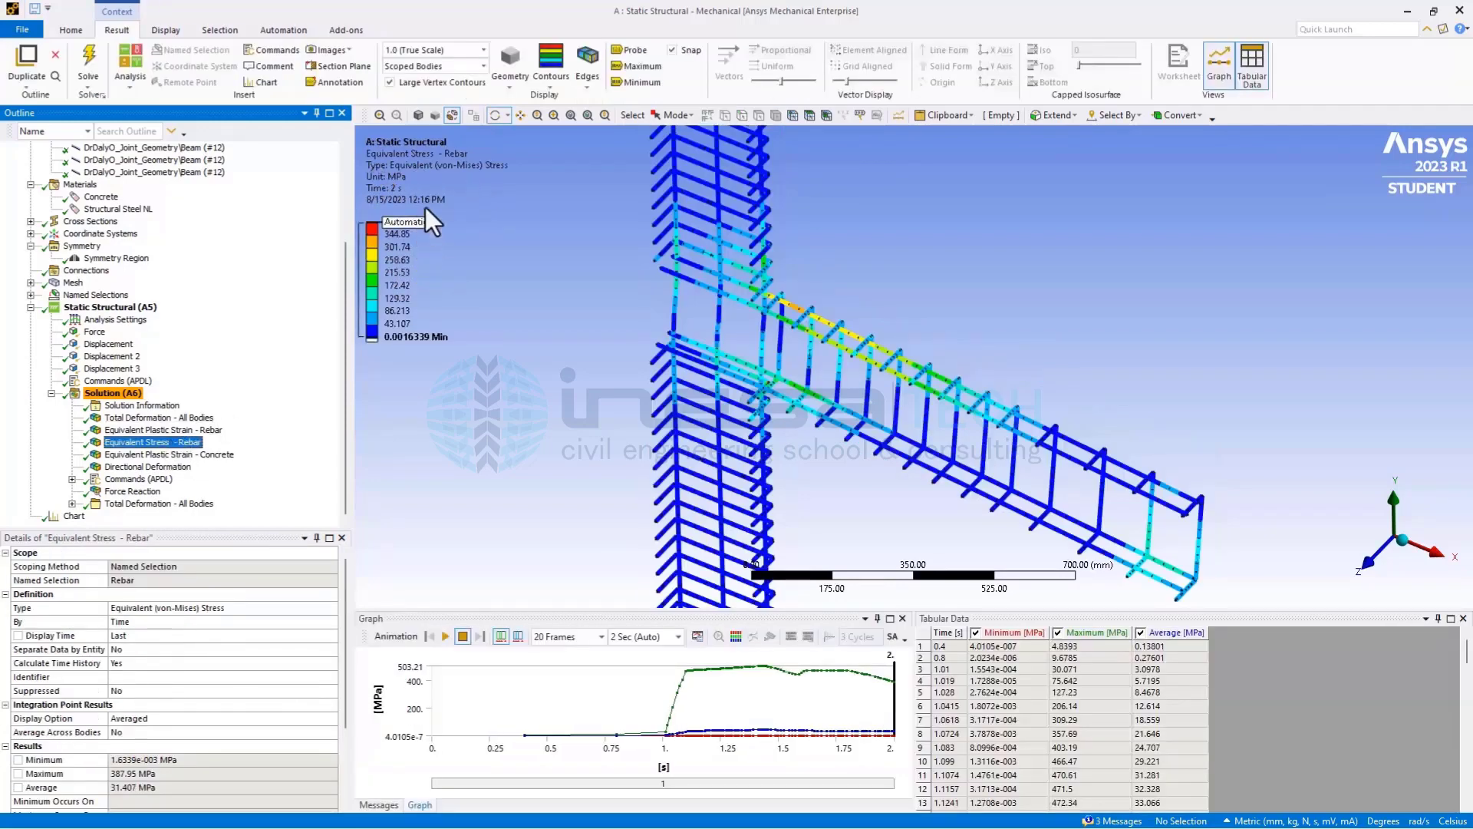
click(540, 159)
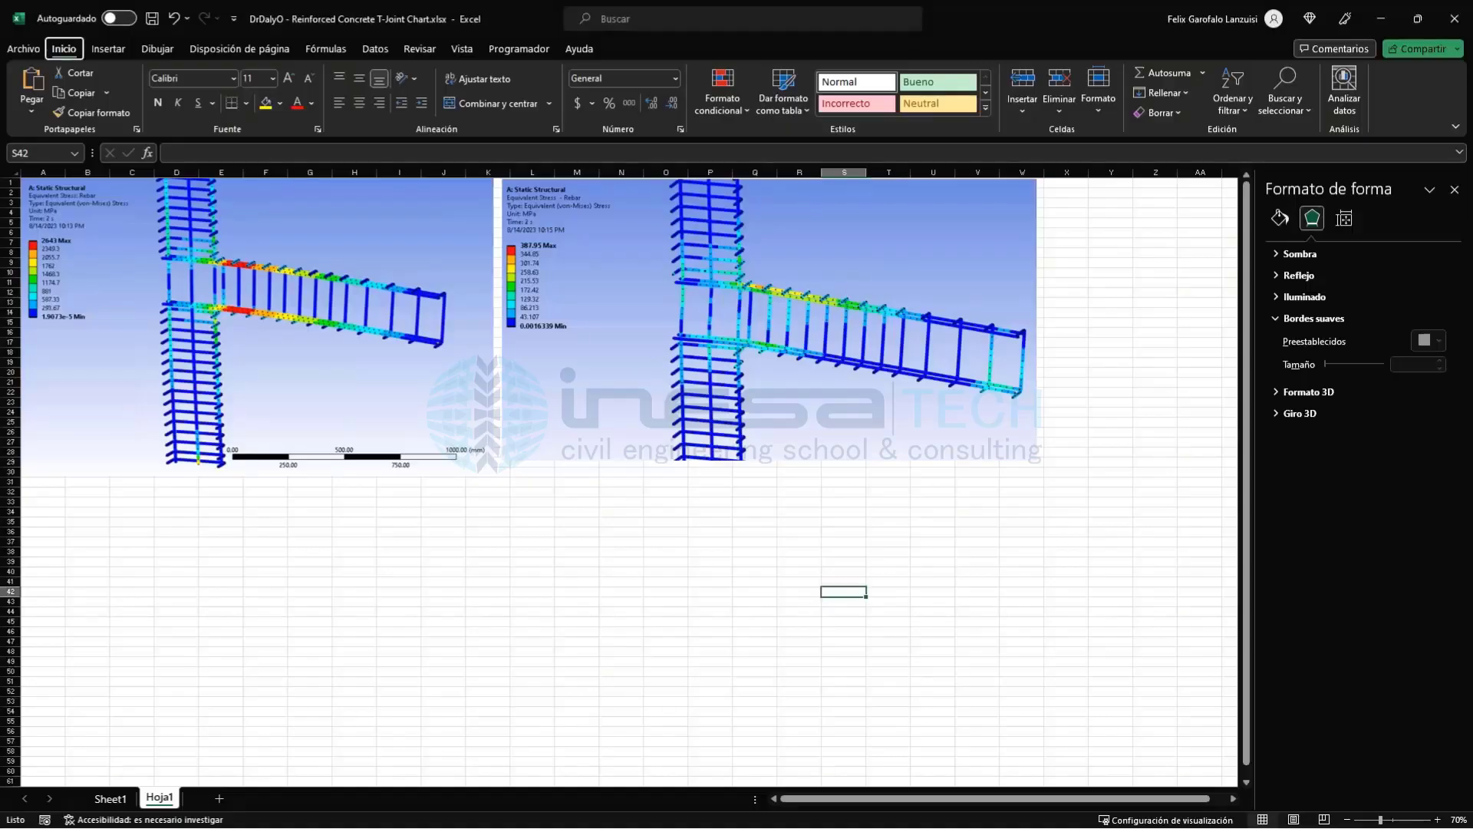
In the Excel workbook, examine the simulation, experimental and linear curves of the NODO DE CONCRETO ARMADO chart on Sheet1
key(alt)
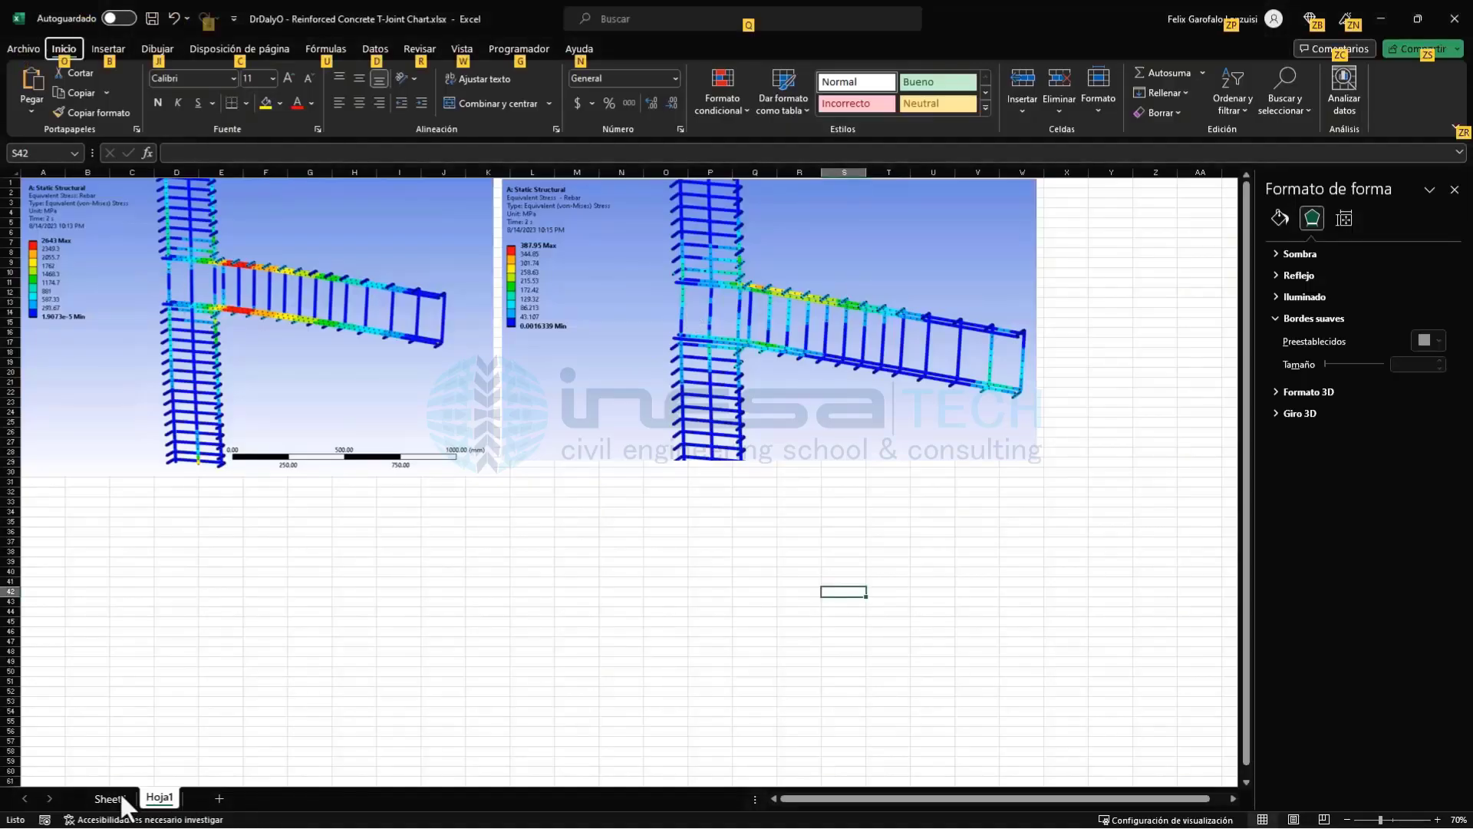
click(109, 799)
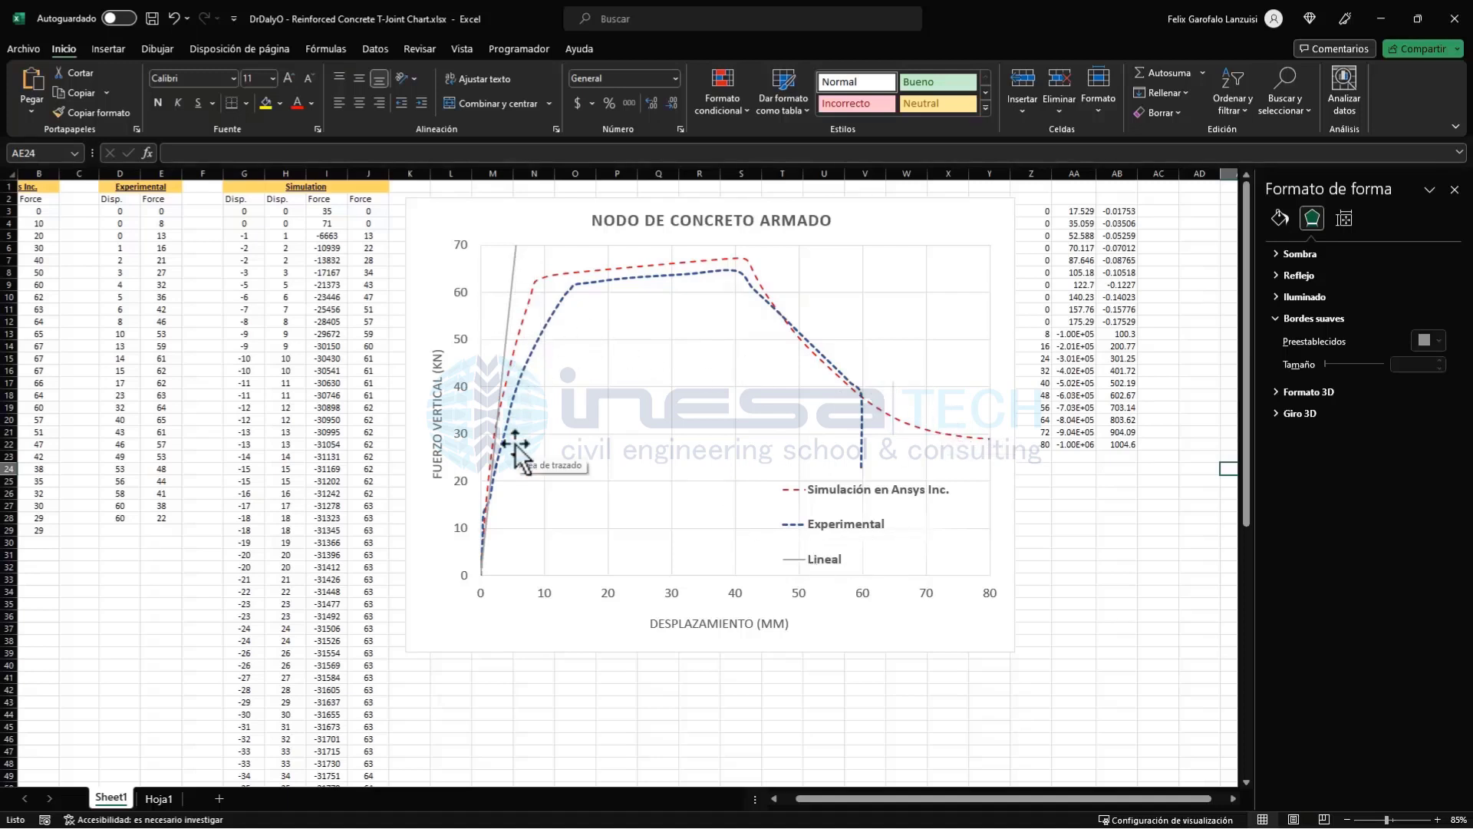
key(Left)
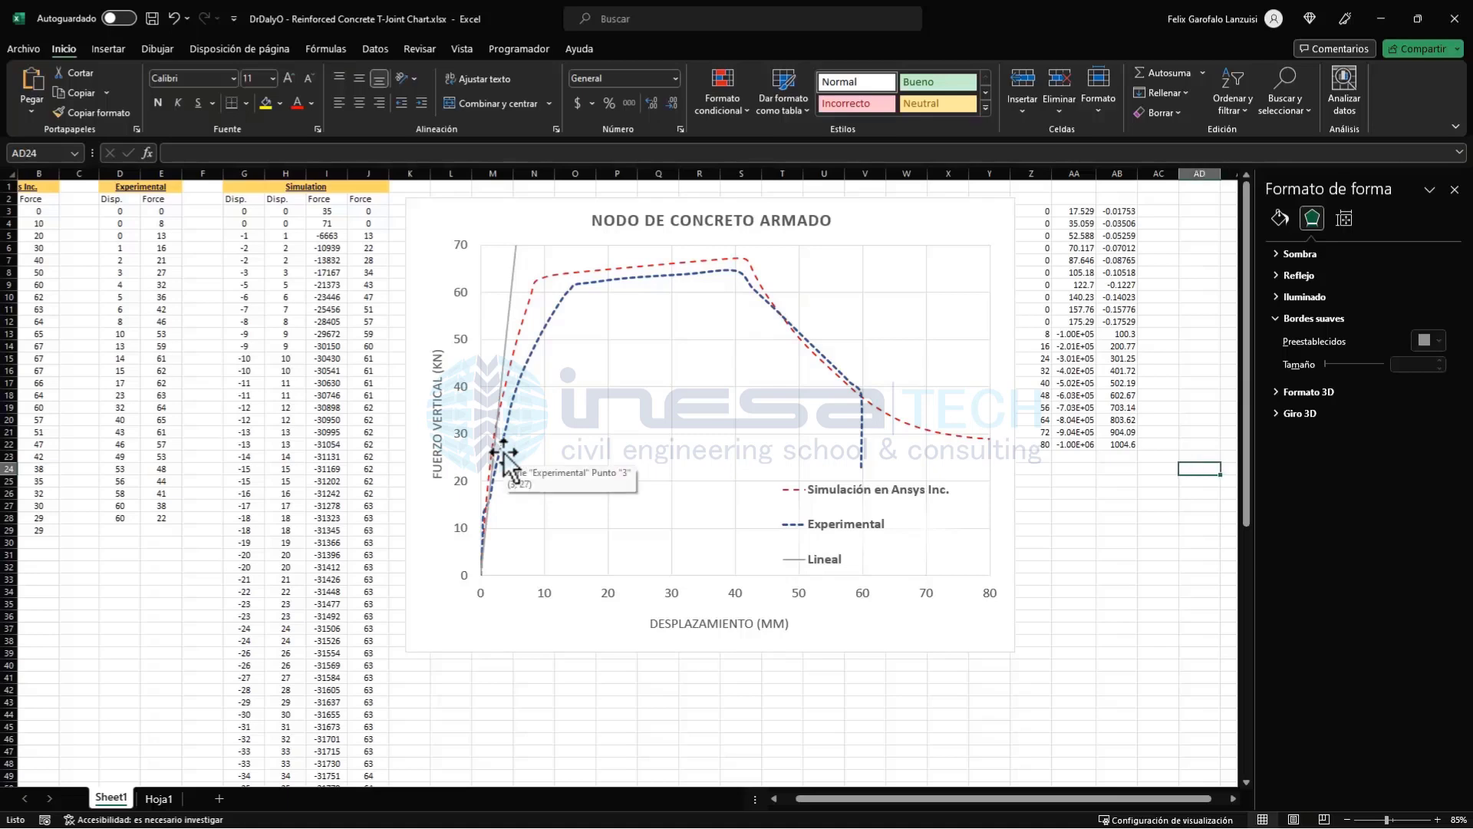
Compare the two rebar equivalent stress images on sheet Hoja1, including their legends and the stresses along the beam
key(ctrl+Page_Down)
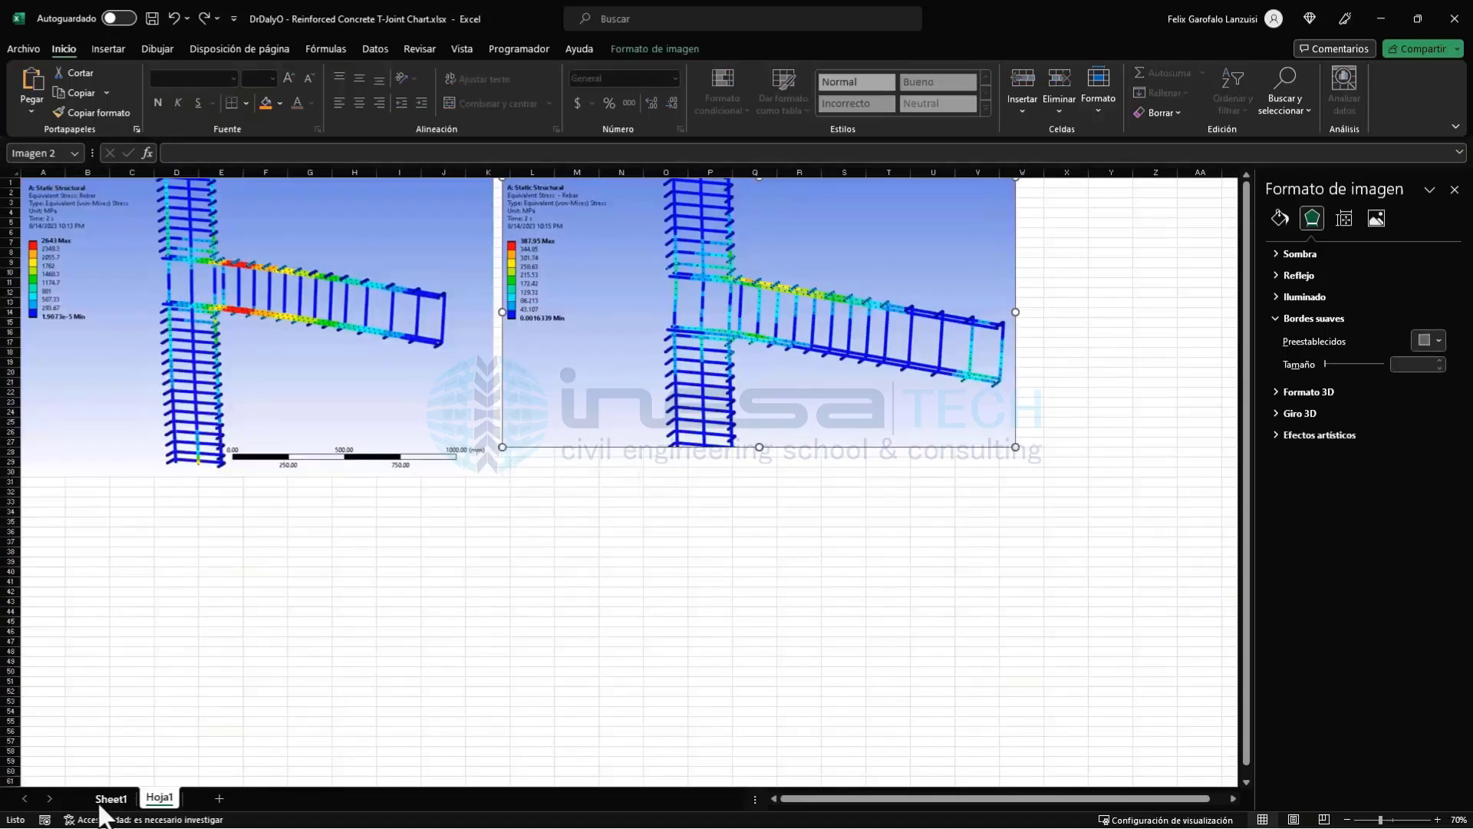
ctrl+scroll(252, 251, up, 3)
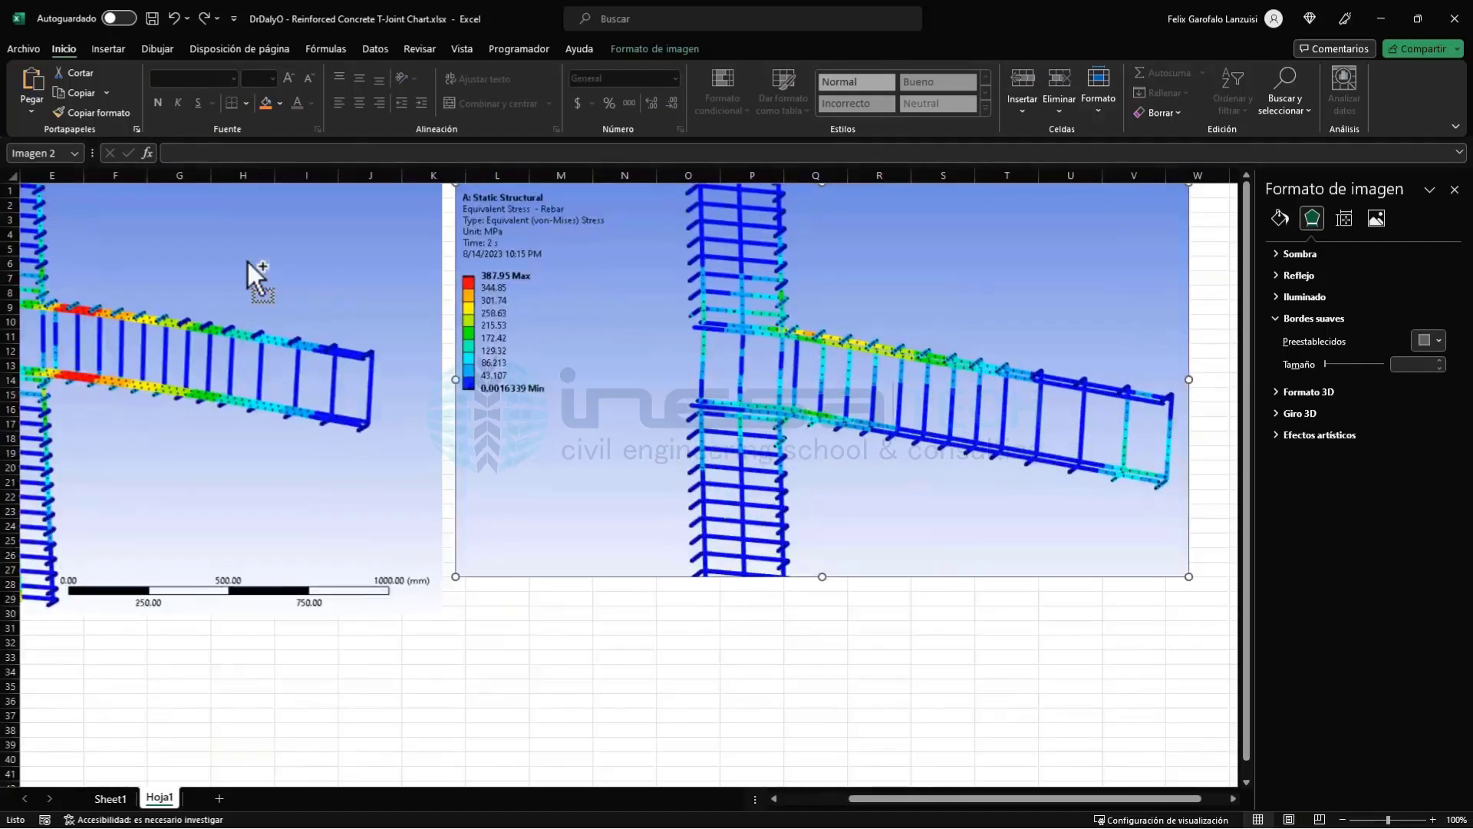
scroll(531, 574, right, 2)
drag(952, 815, 734, 809)
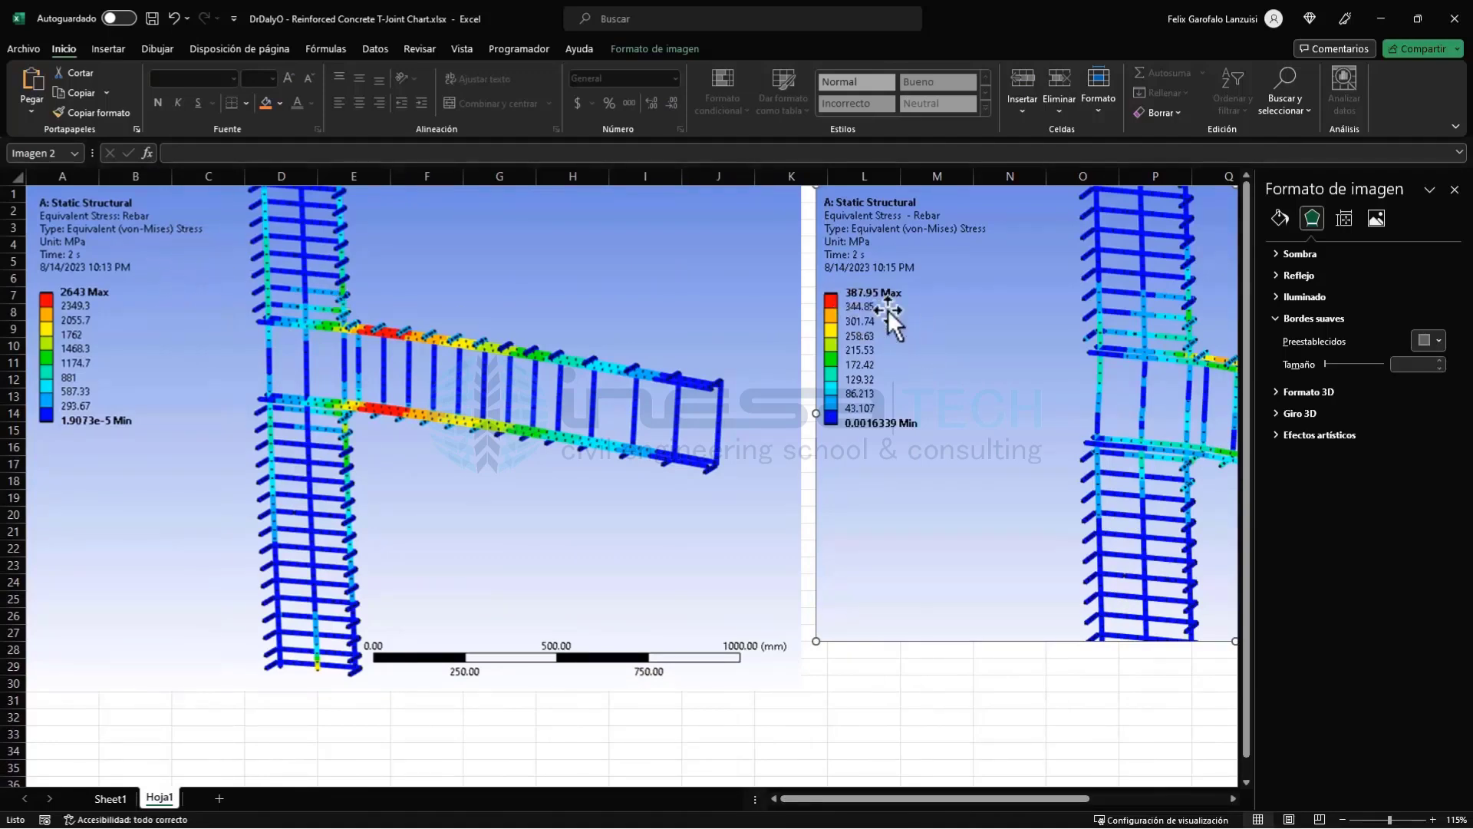
drag(786, 800, 946, 811)
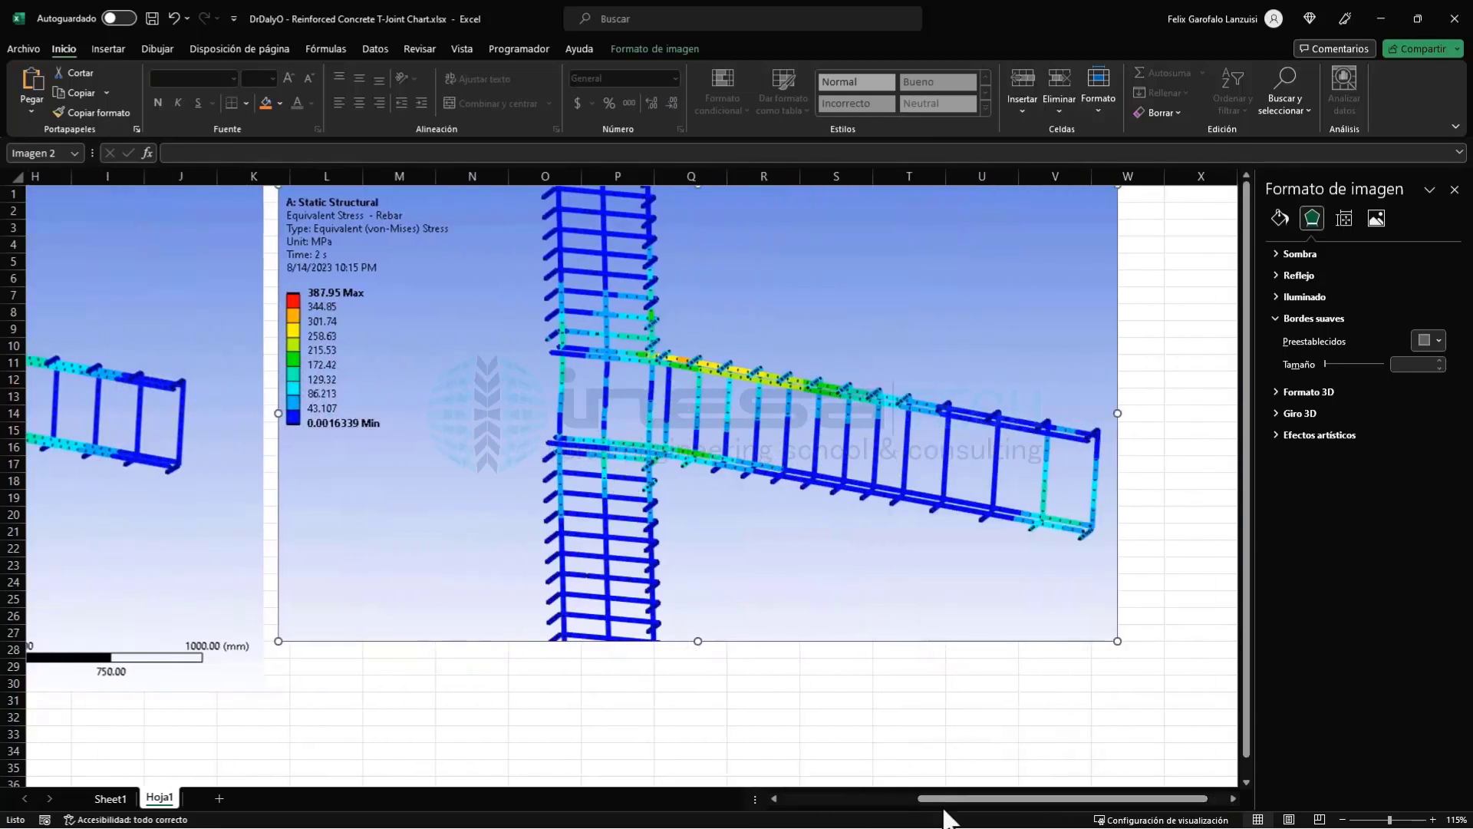
drag(951, 812, 727, 815)
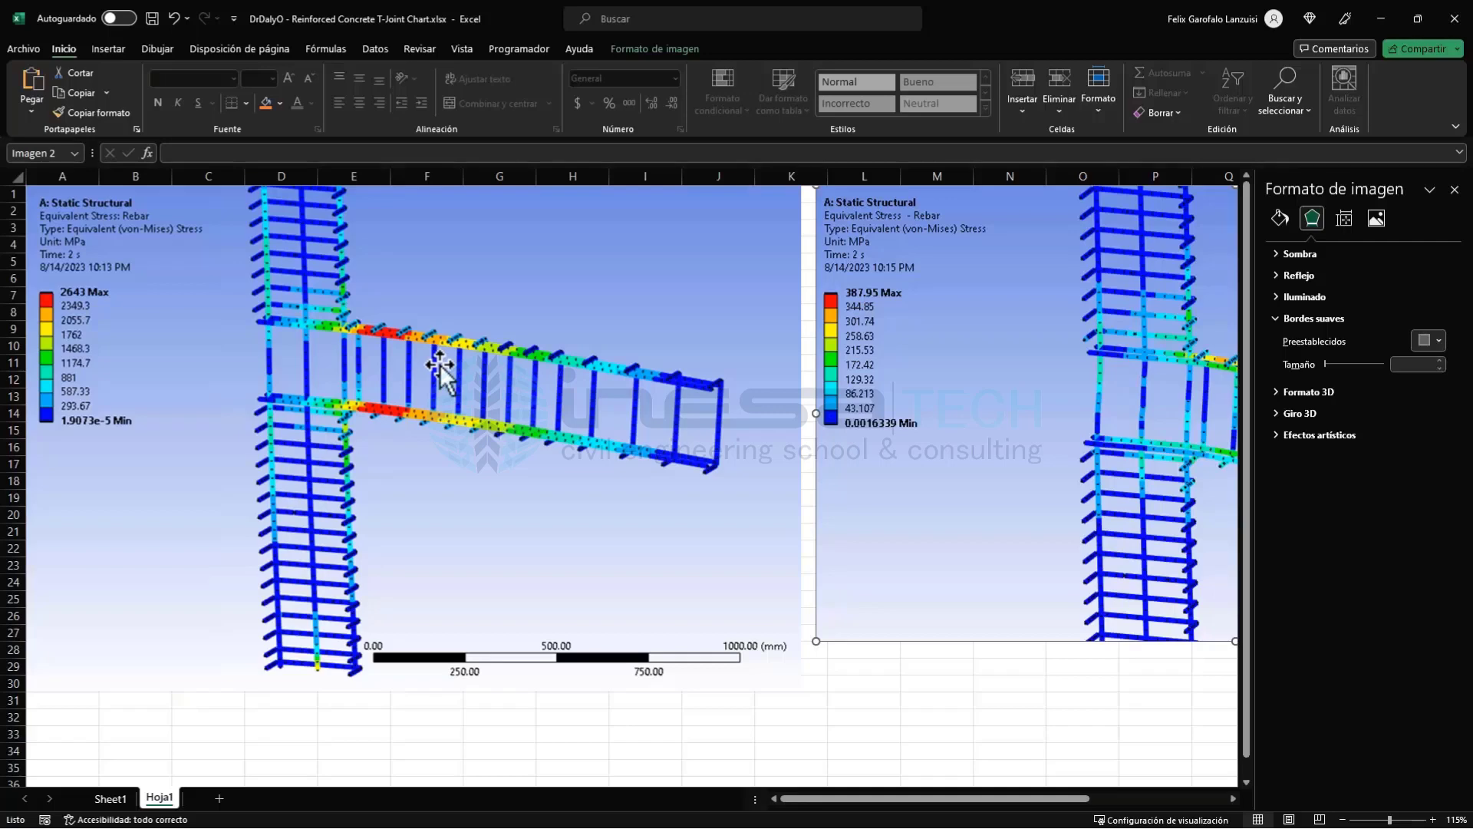
ctrl+scroll(576, 384, down, 1)
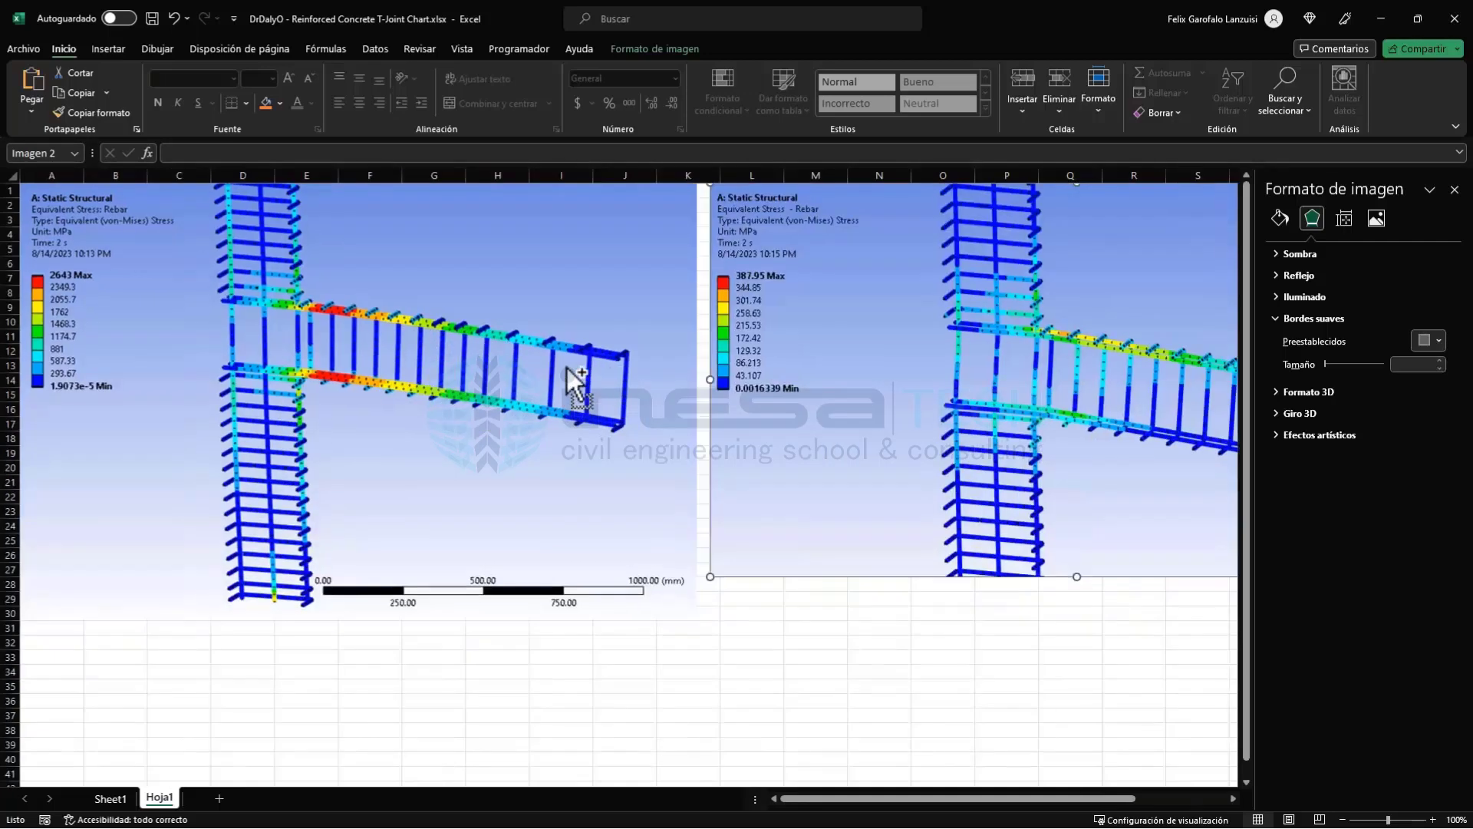
ctrl+scroll(692, 341, down, 1)
scroll(779, 351, right, 1)
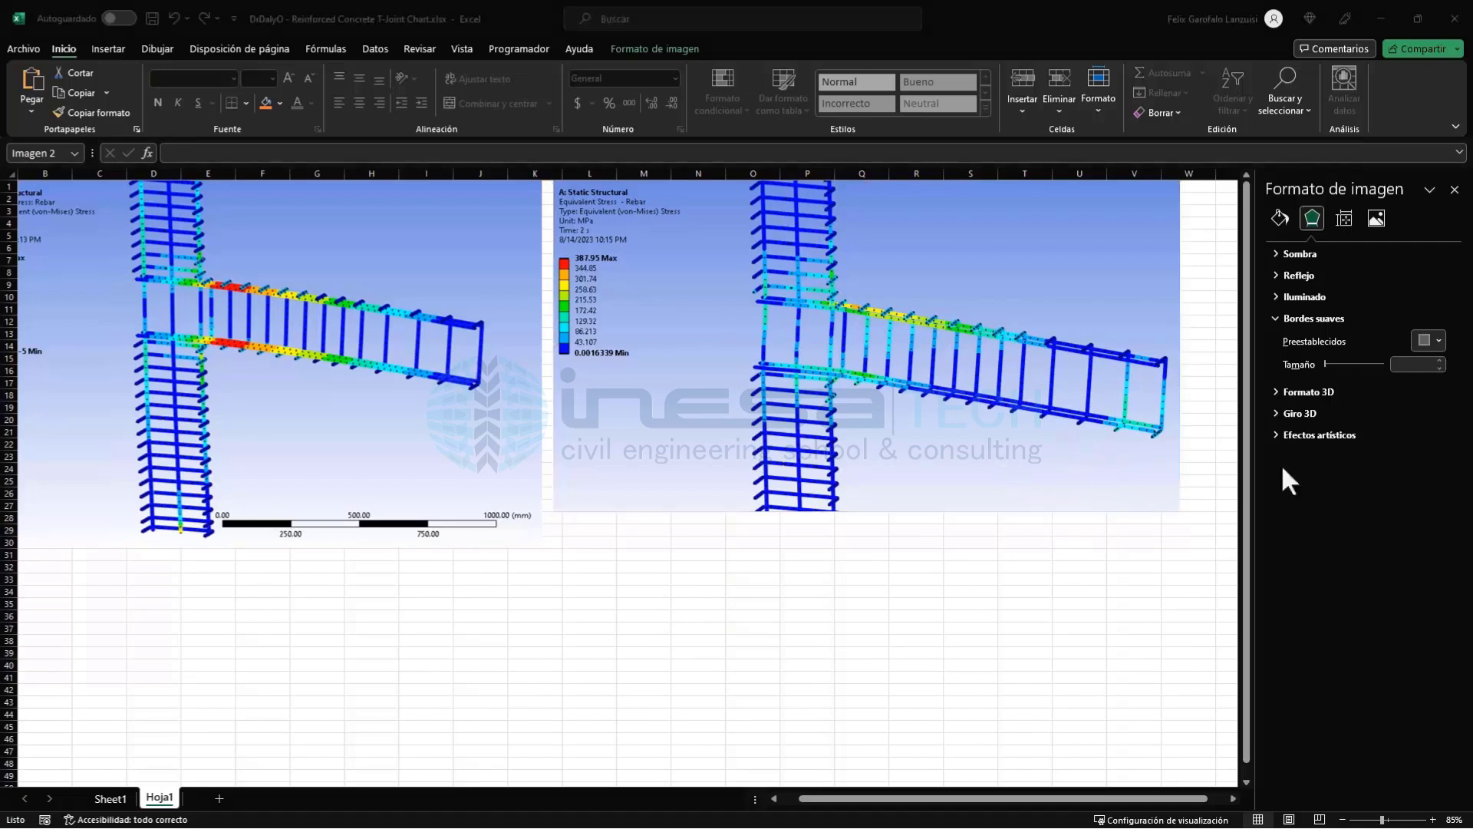
Switch back to Ansys Mechanical and review the Force Reaction result and the Post Output plots of the solution's APDL commands
key(alt+Tab)
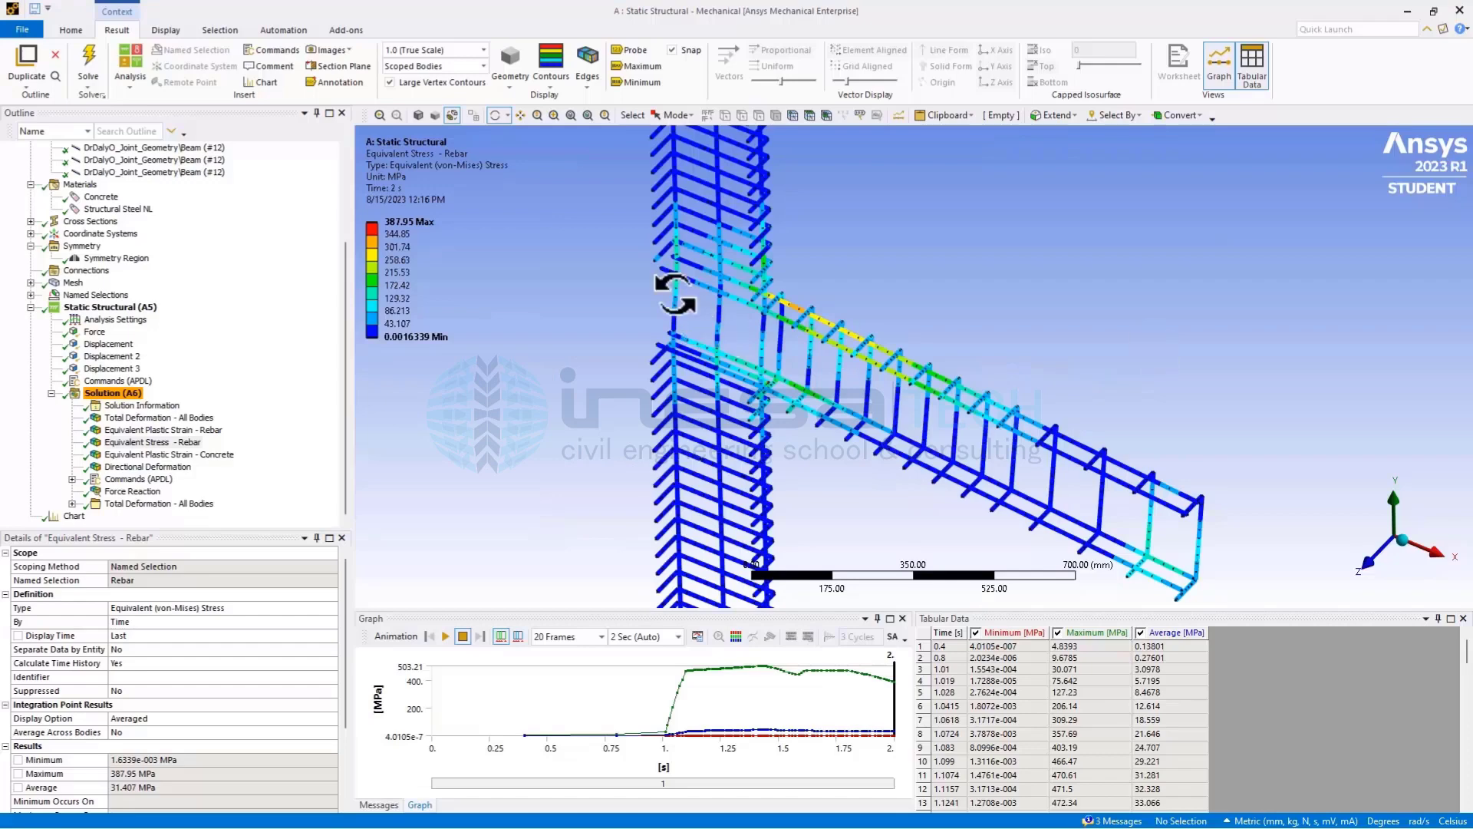
click(127, 492)
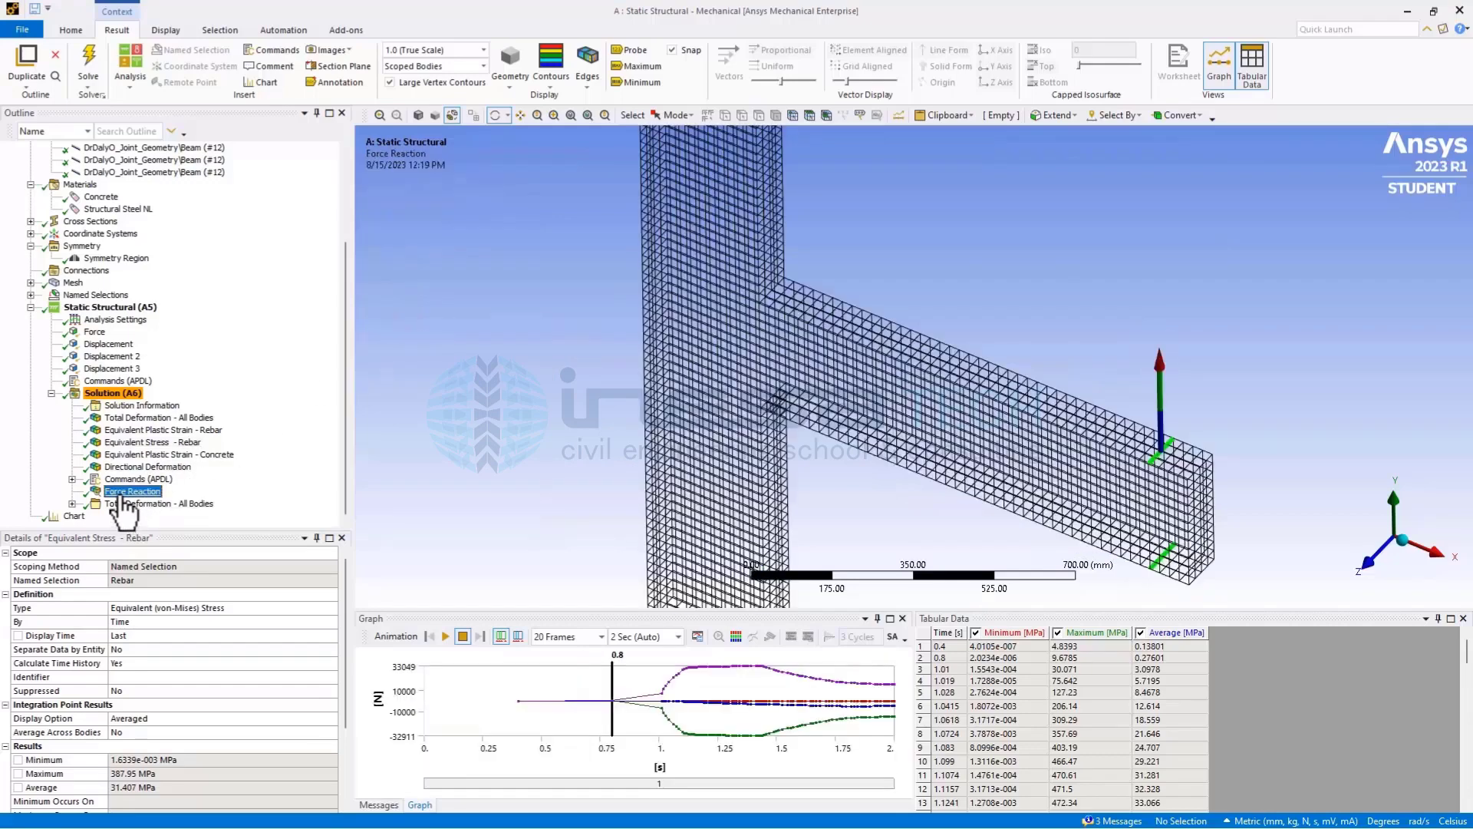
click(72, 479)
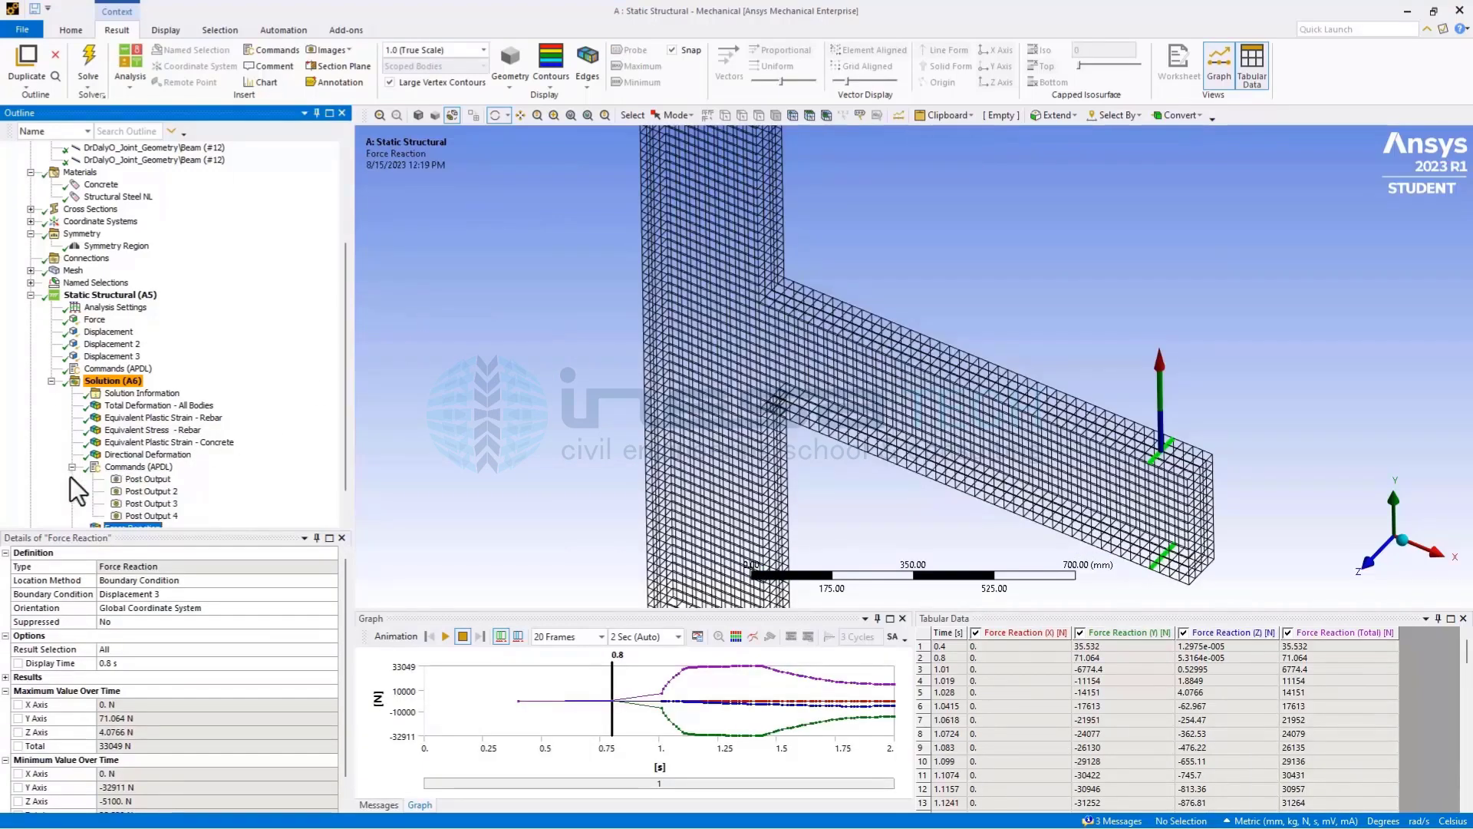
click(144, 480)
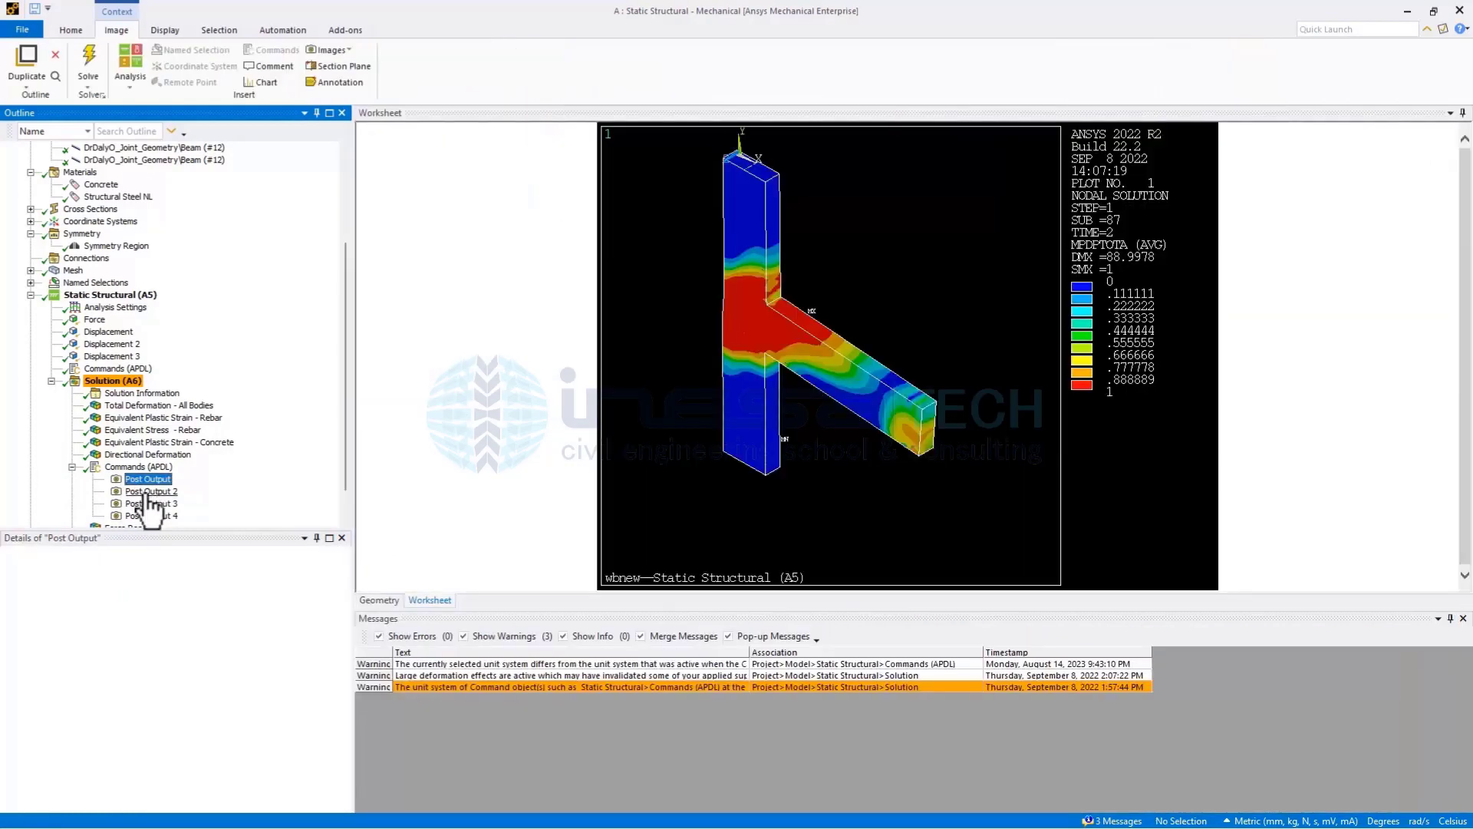
click(148, 493)
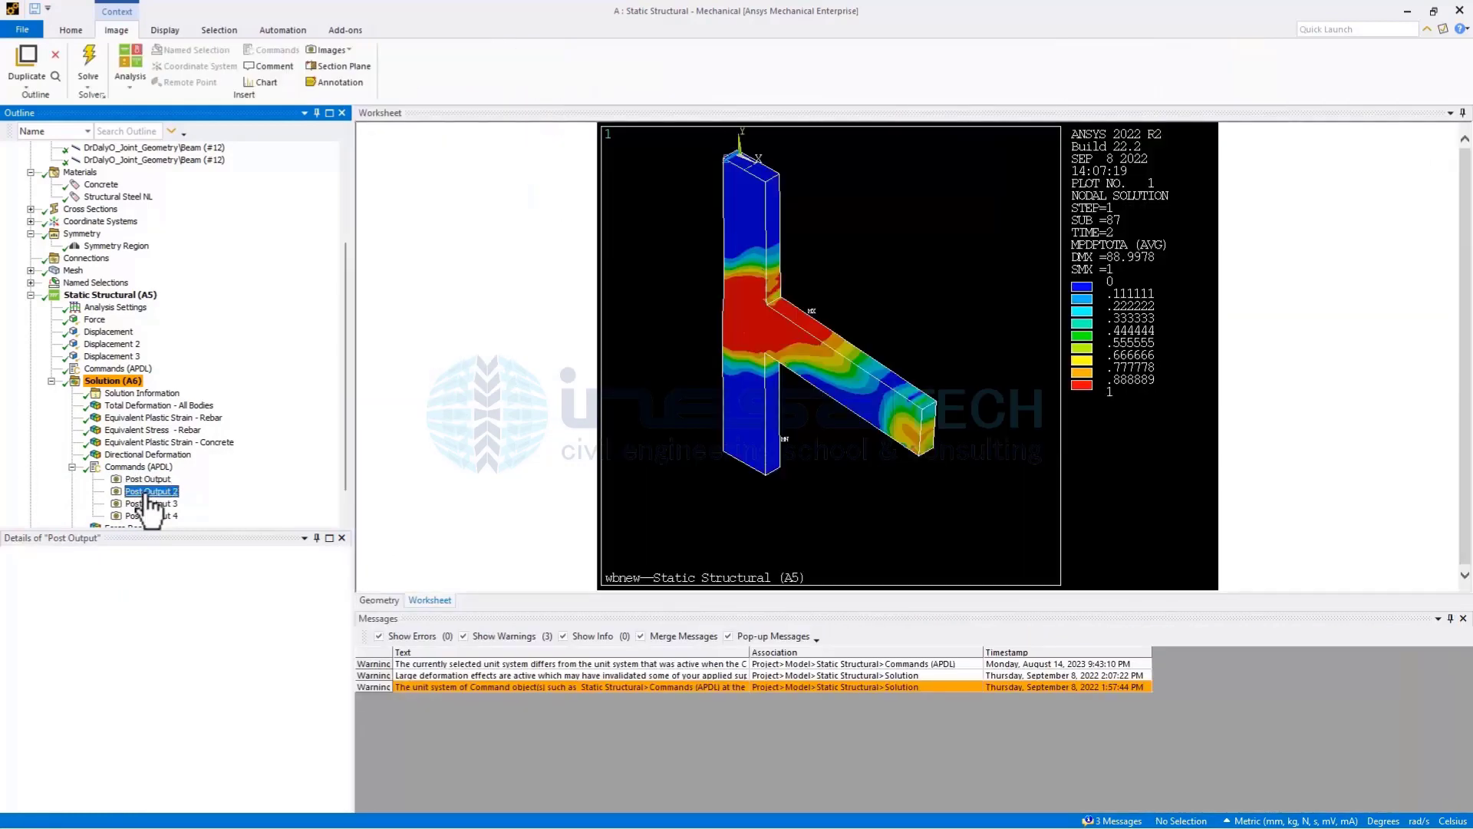
scroll(149, 502, down, 1)
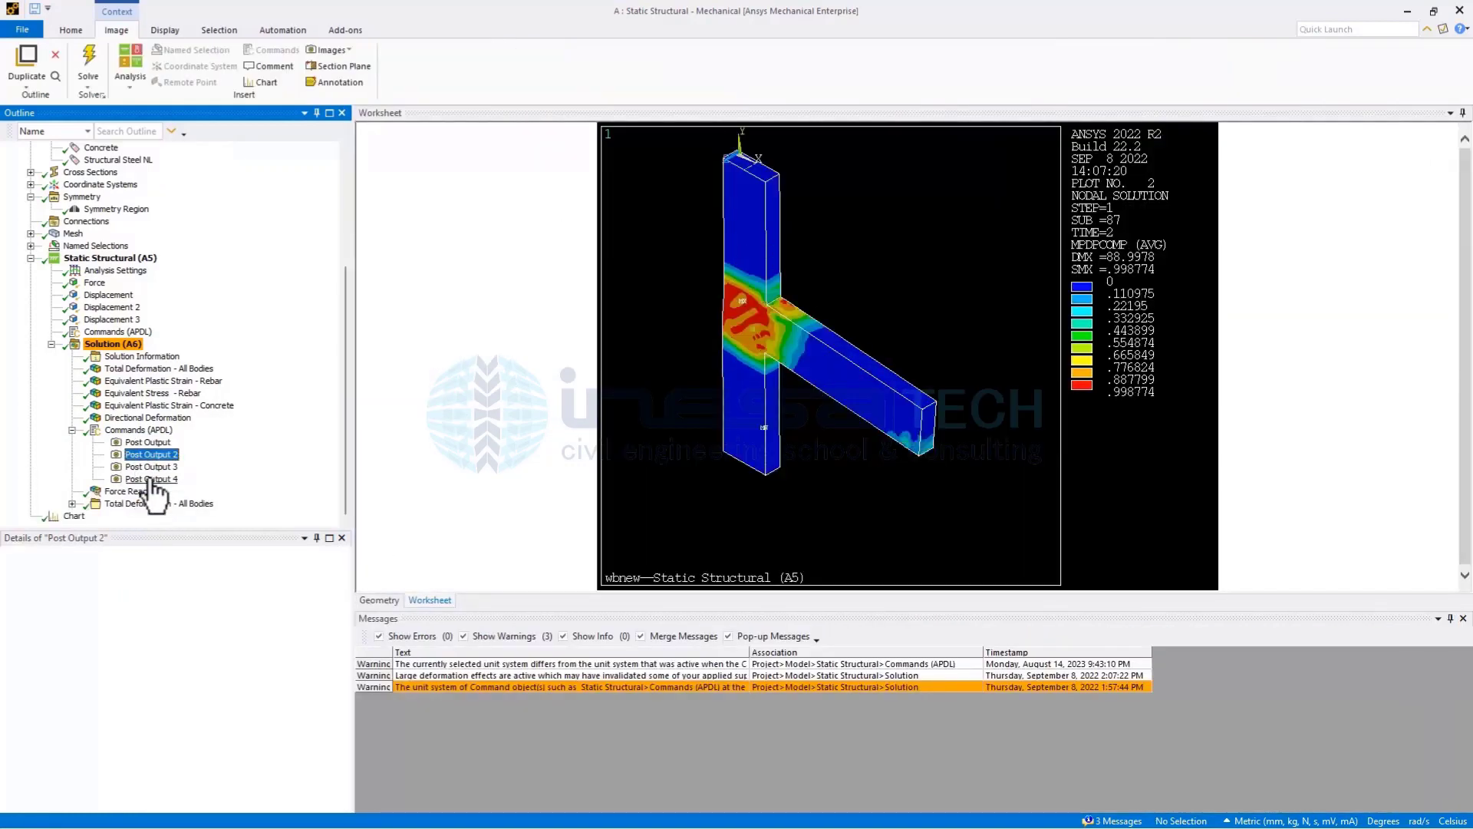
click(151, 479)
click(150, 467)
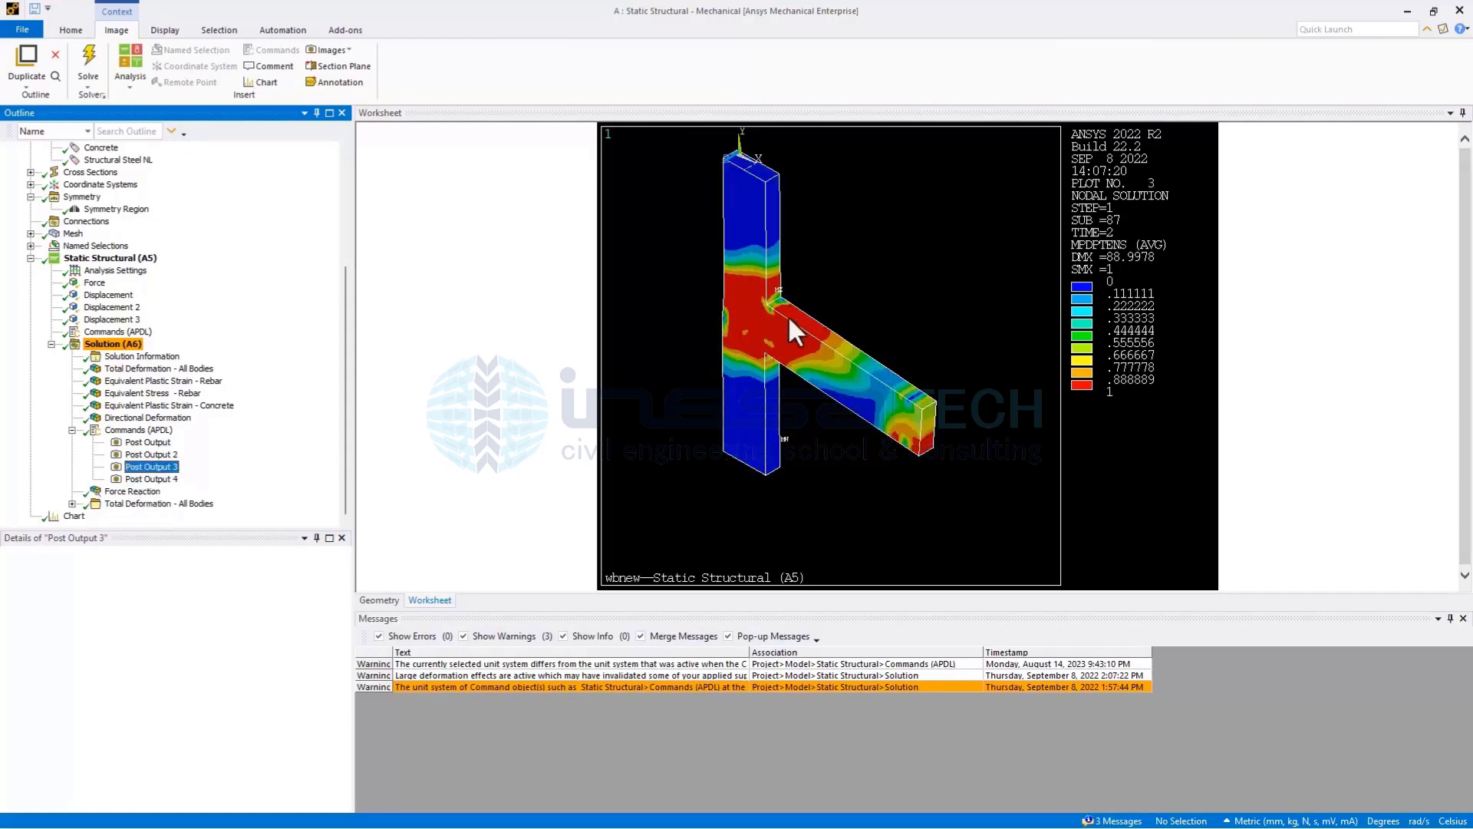
click(151, 455)
click(155, 443)
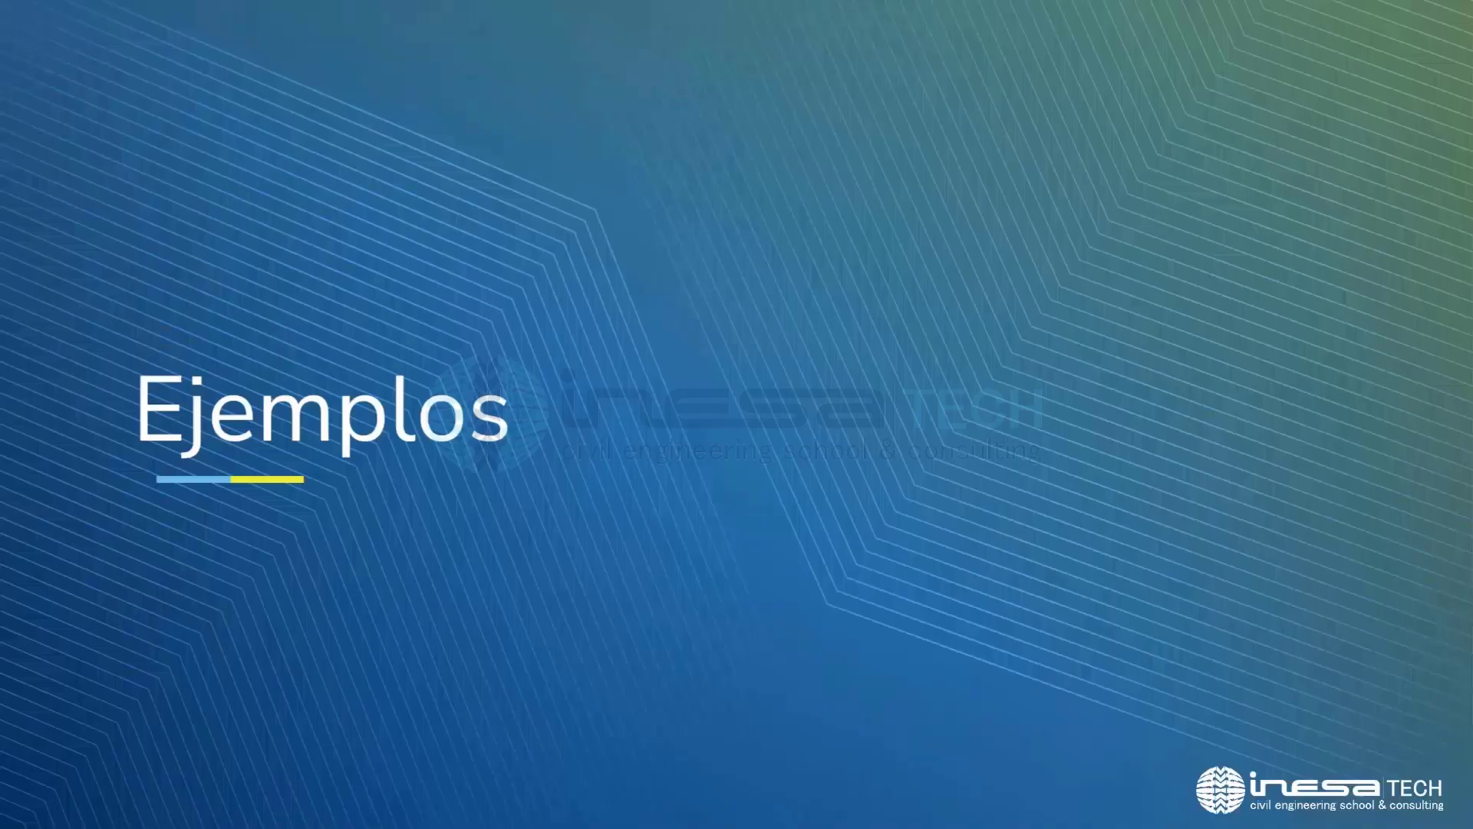
click(1020, 345)
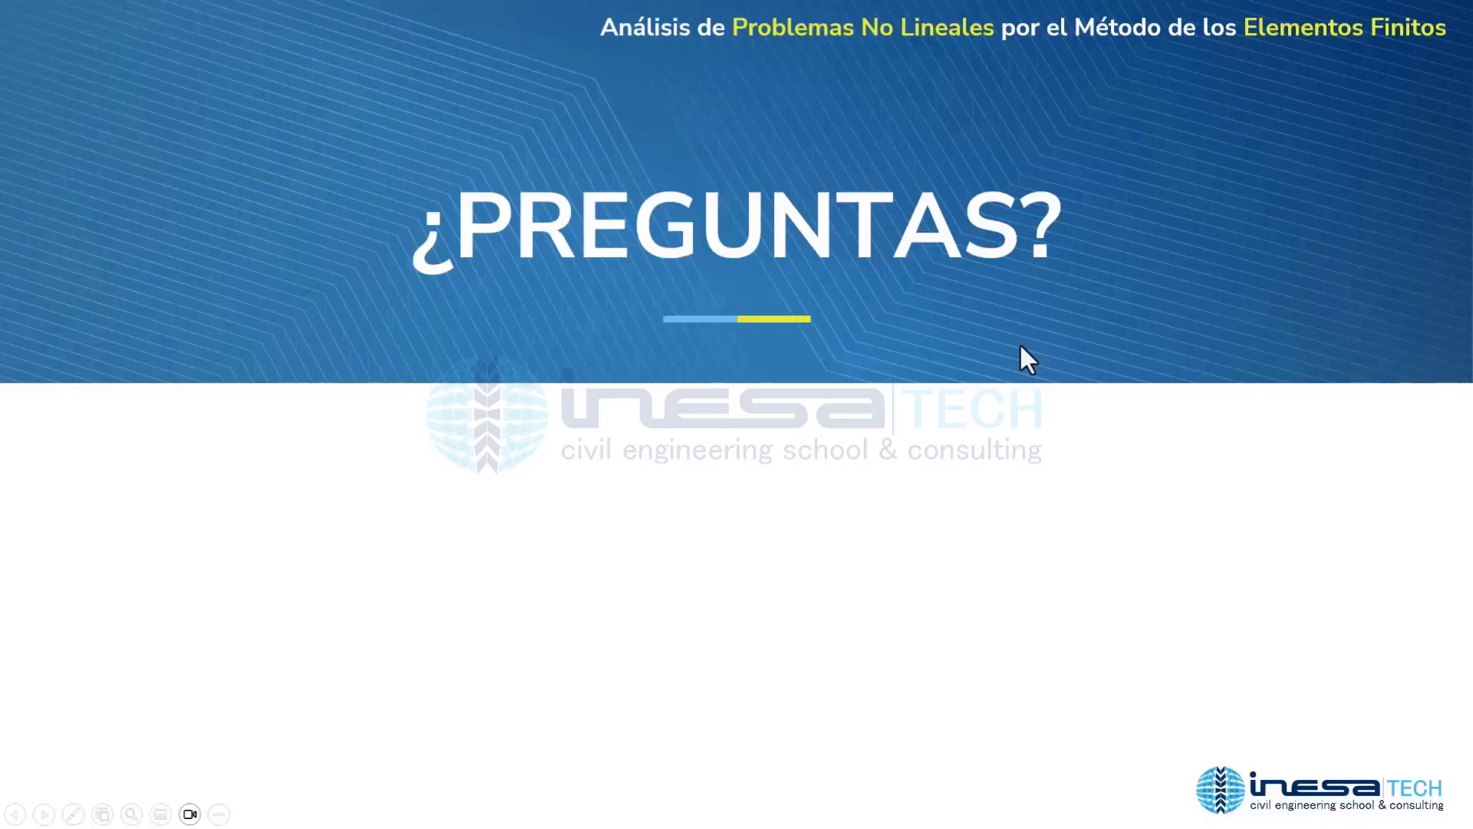
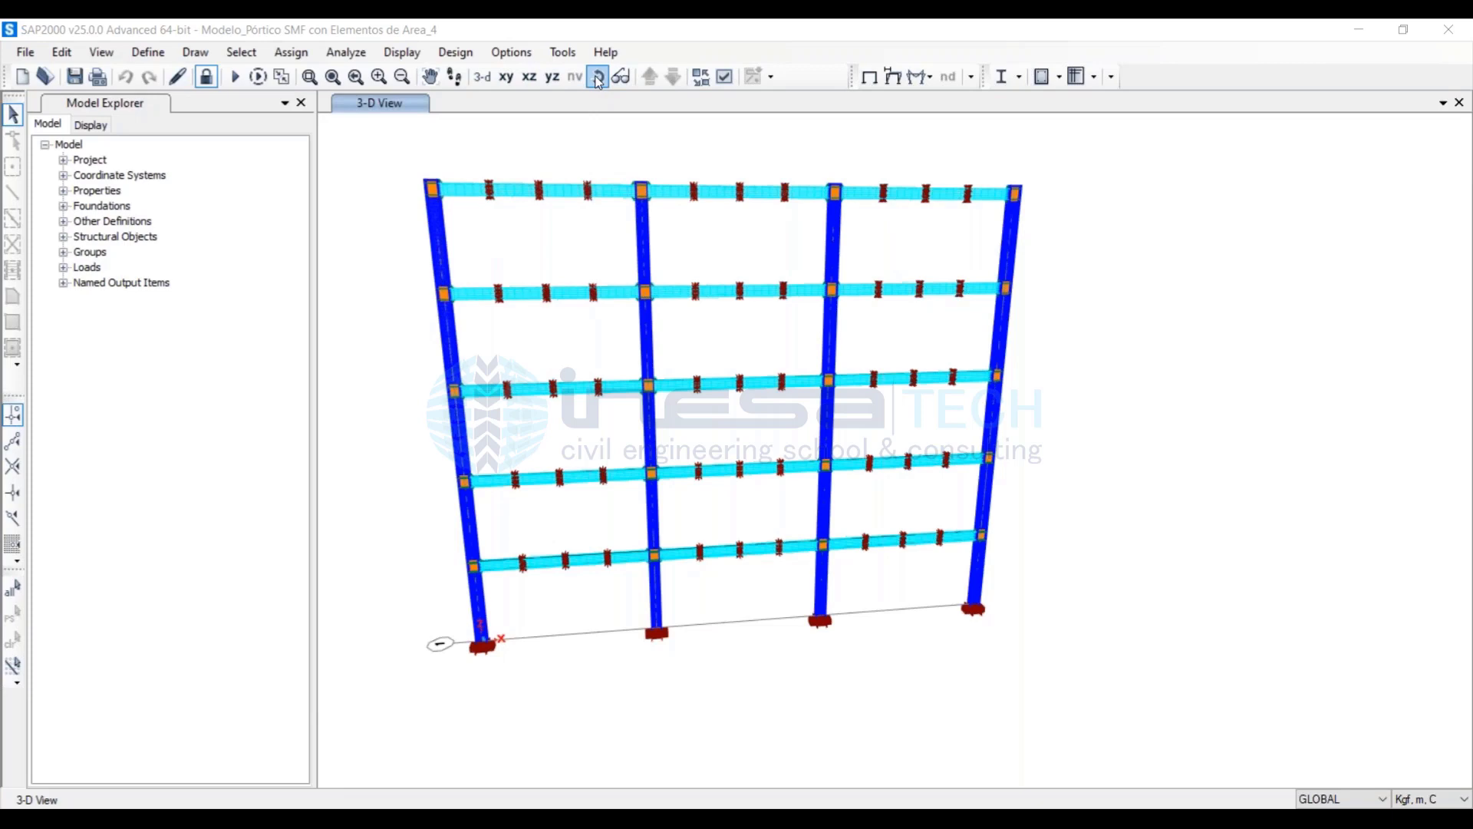
In SAP2000, examine the area-element steel frame in 3-D from an oblique angle and close up at a top-level beam-column joint
drag(768, 282, 756, 298)
click(15, 643)
click(598, 76)
drag(875, 542, 693, 328)
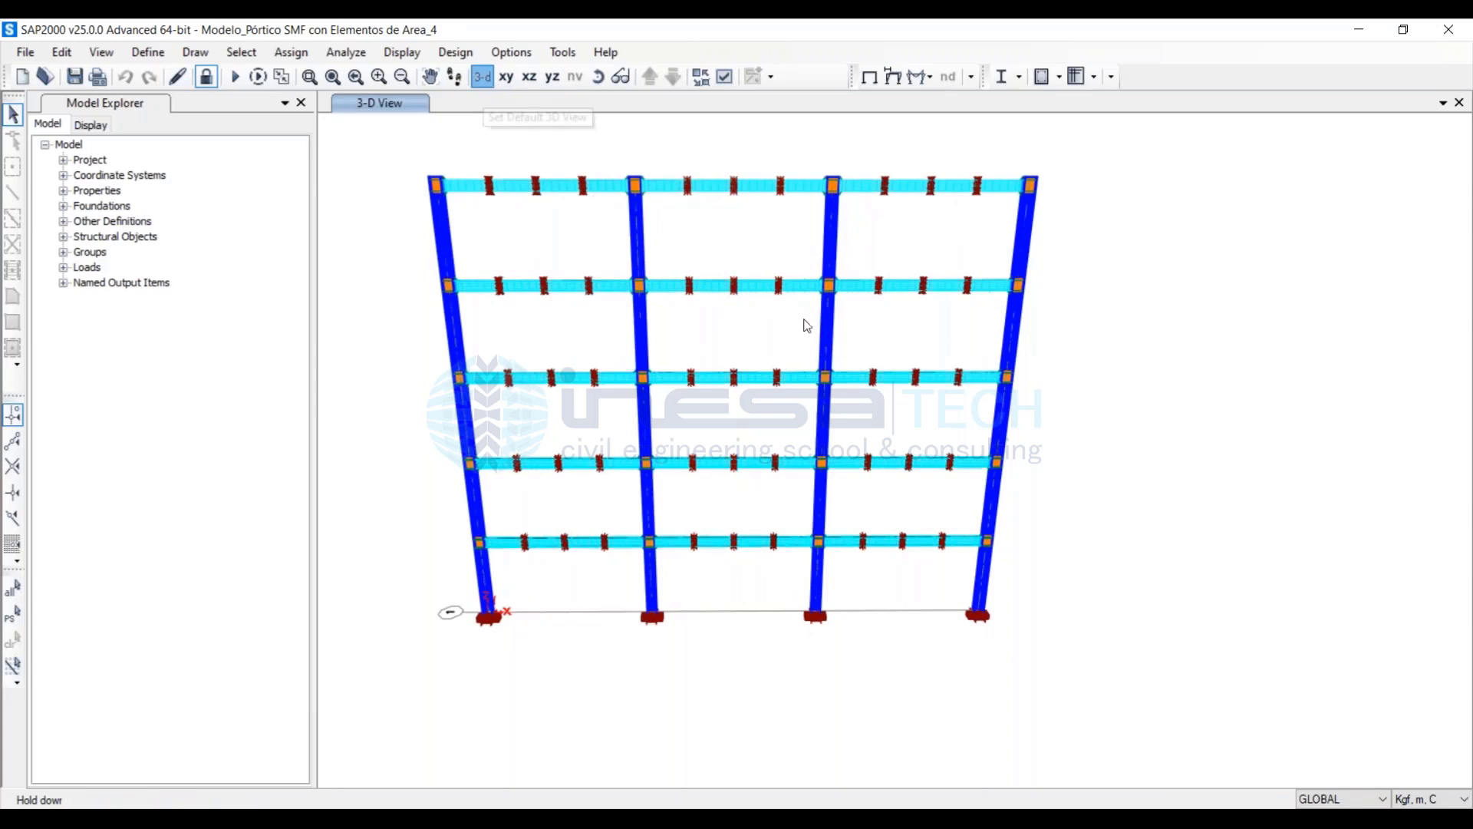
drag(536, 112, 757, 294)
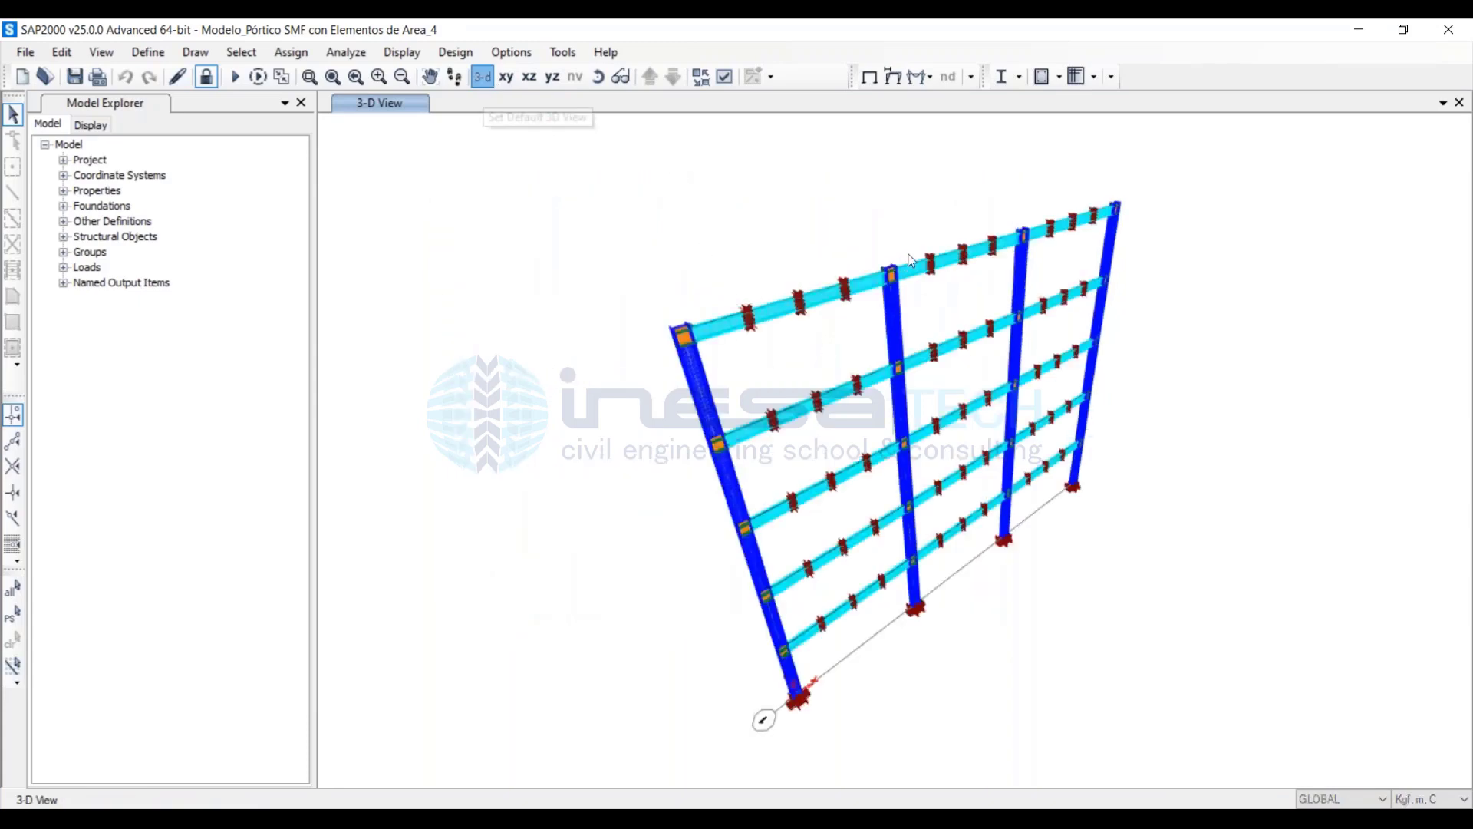
scroll(598, 211, up, 3)
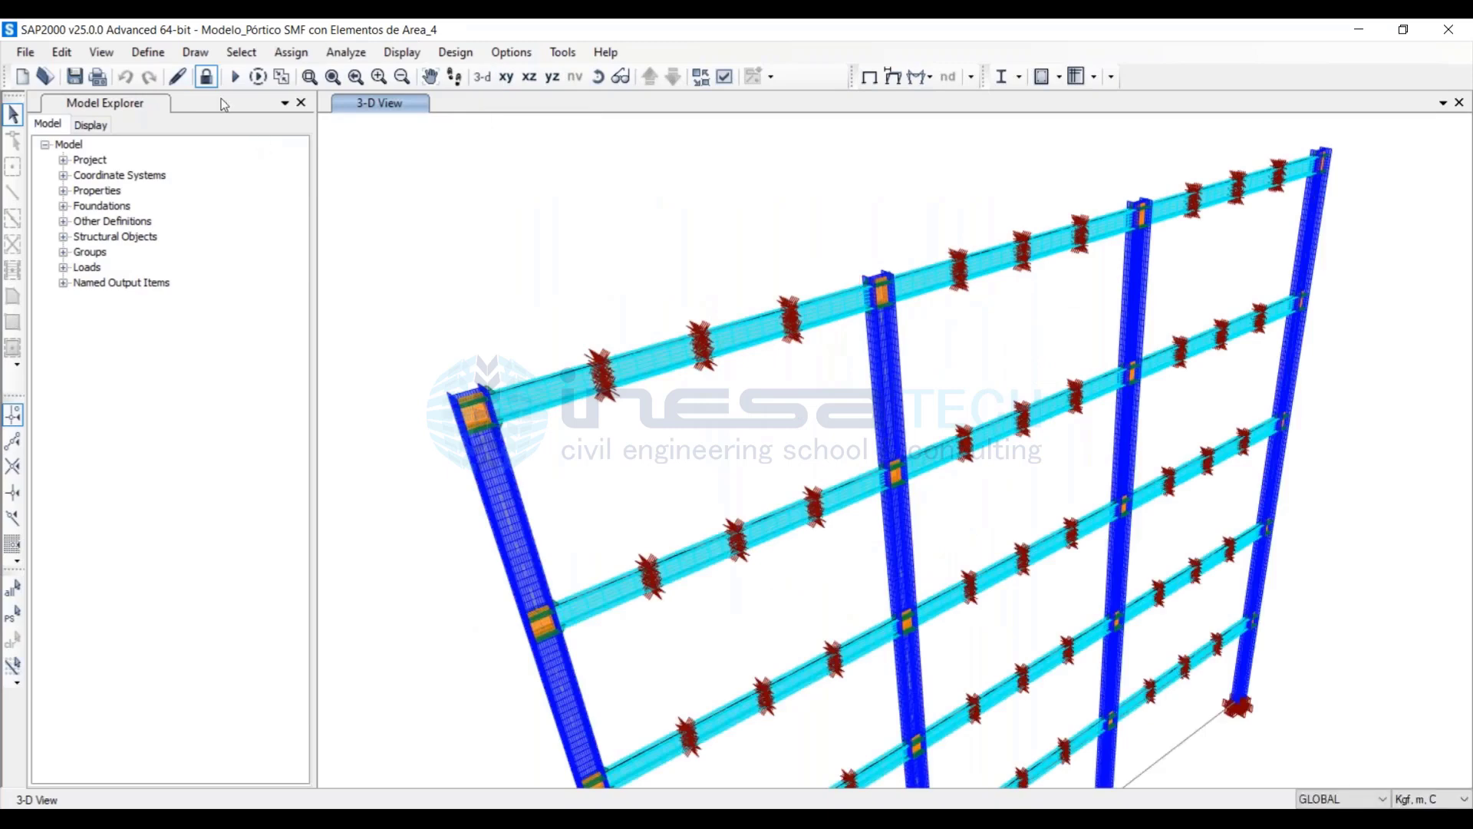
click(308, 77)
drag(824, 254, 877, 288)
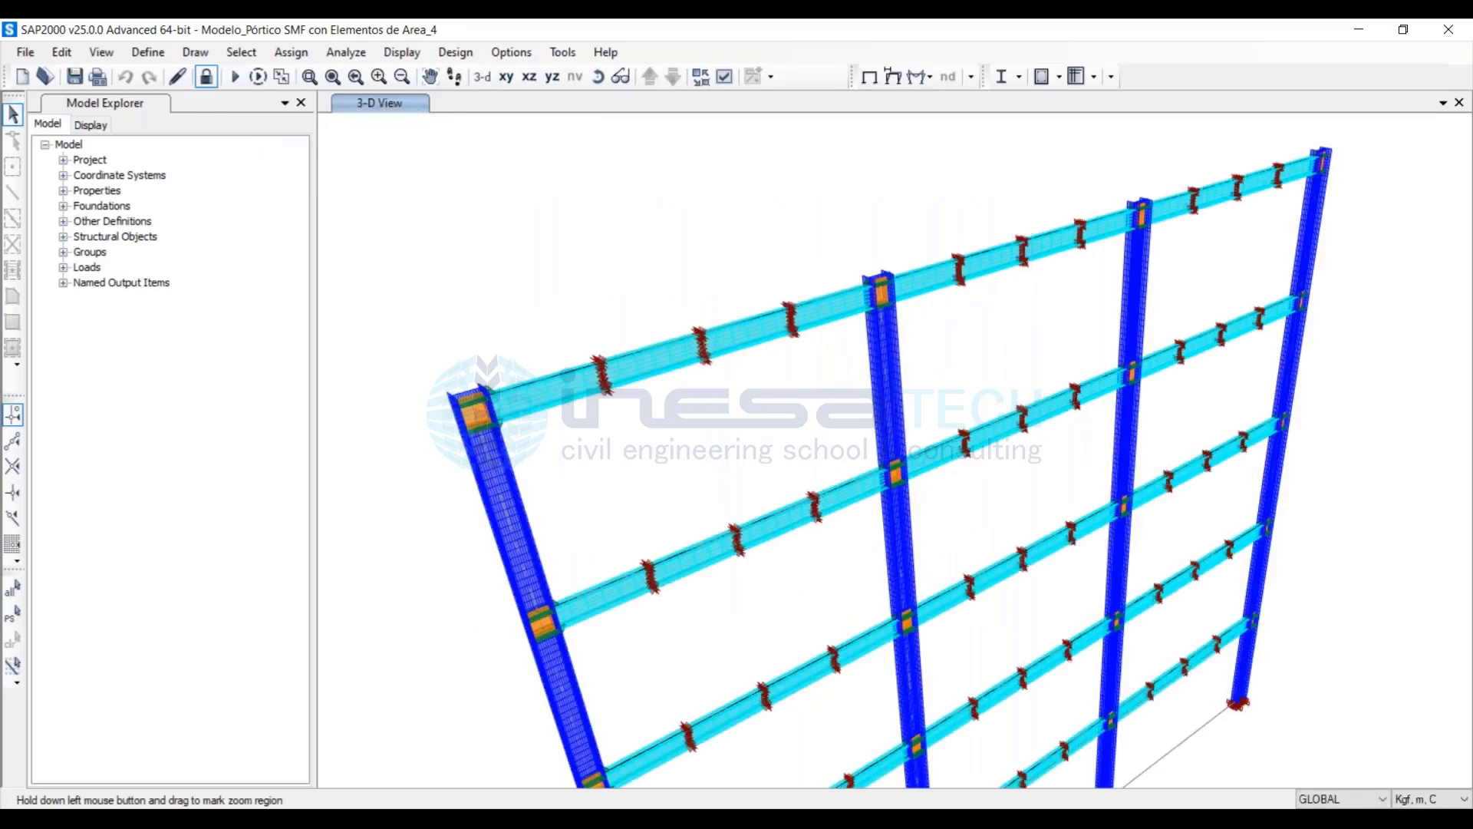
drag(943, 359, 943, 359)
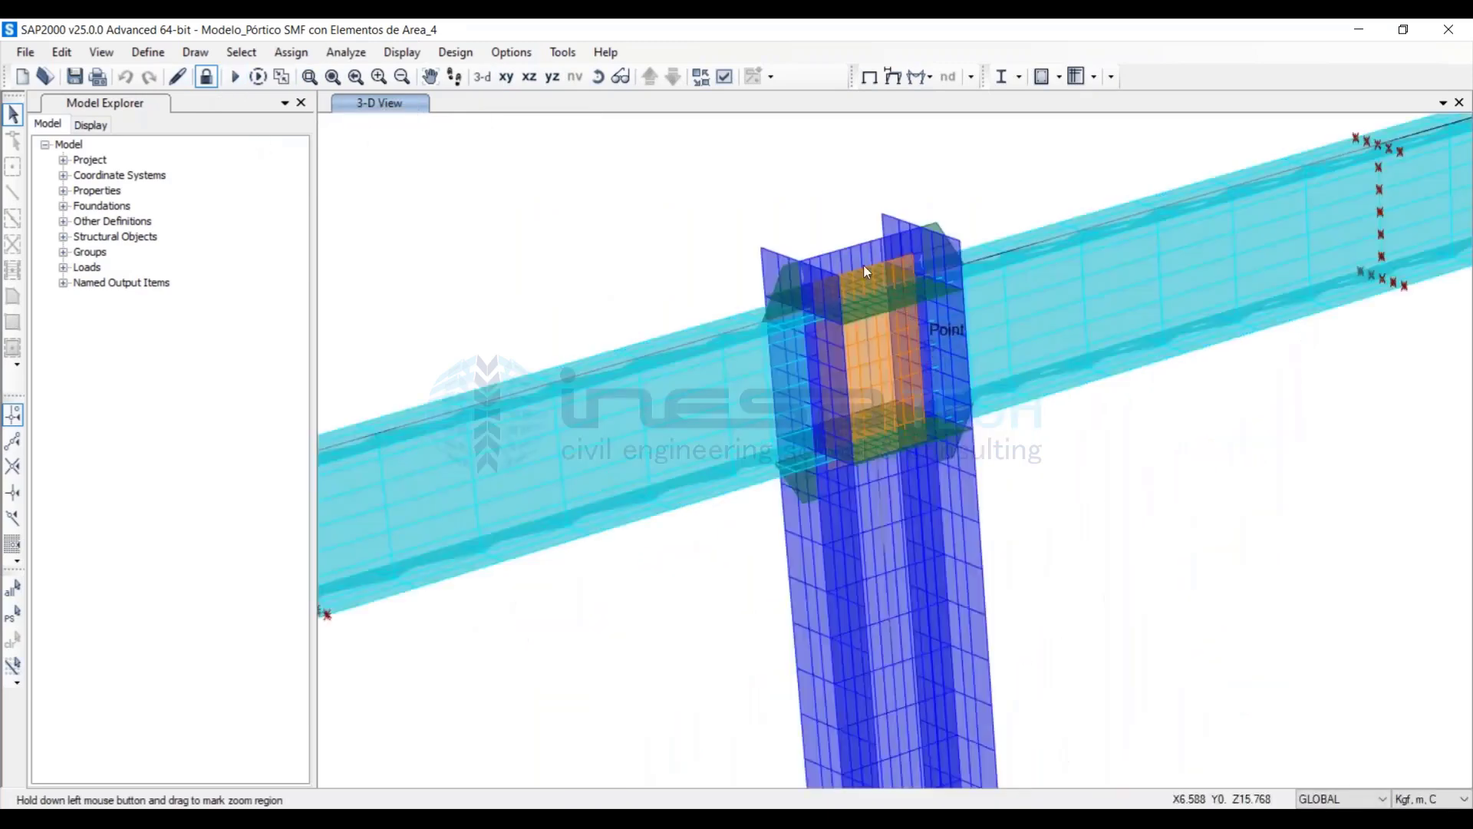
Hide the joint restraints in the 3-D view of the frame
click(725, 77)
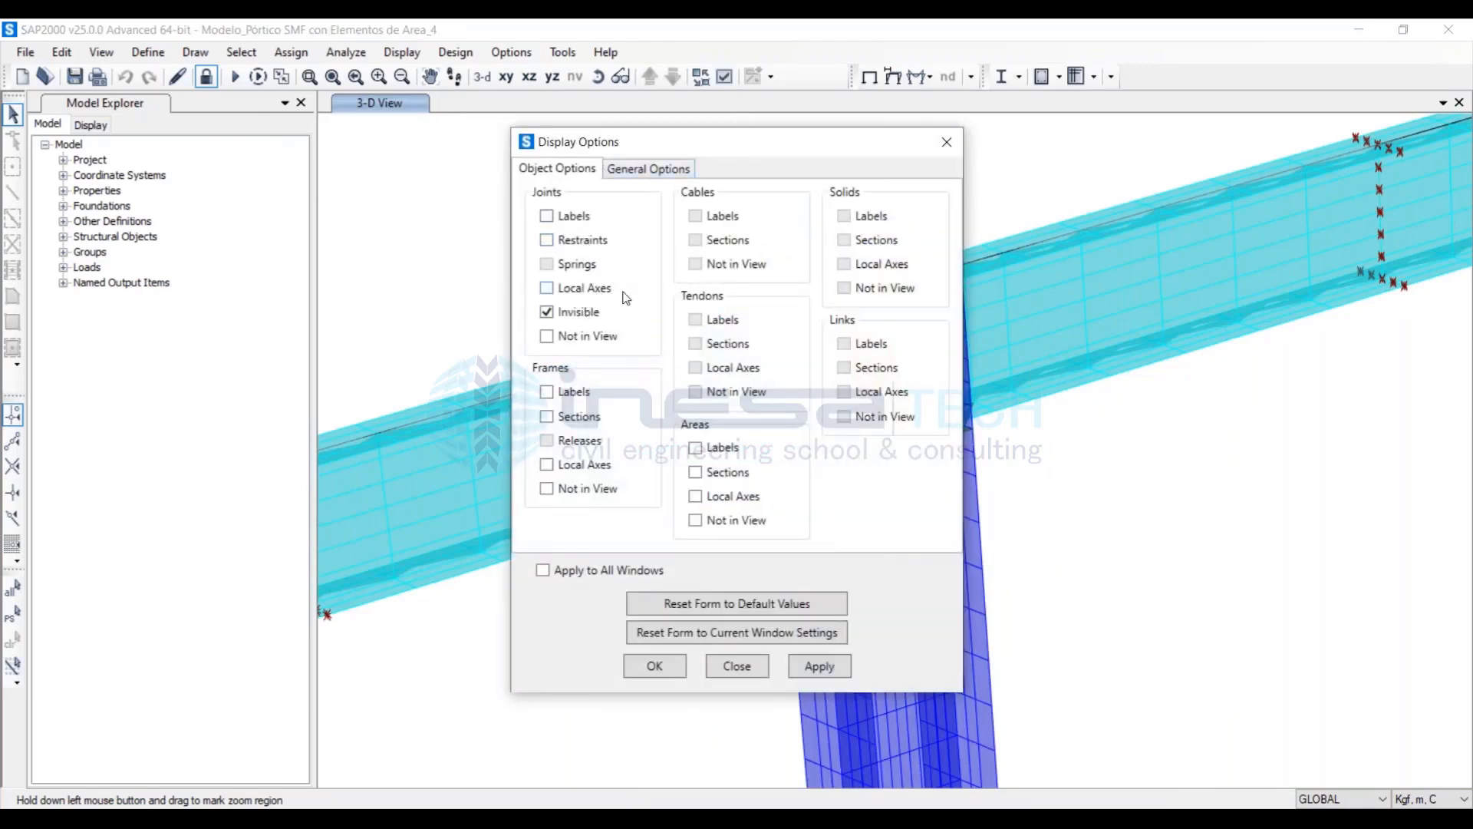
click(809, 672)
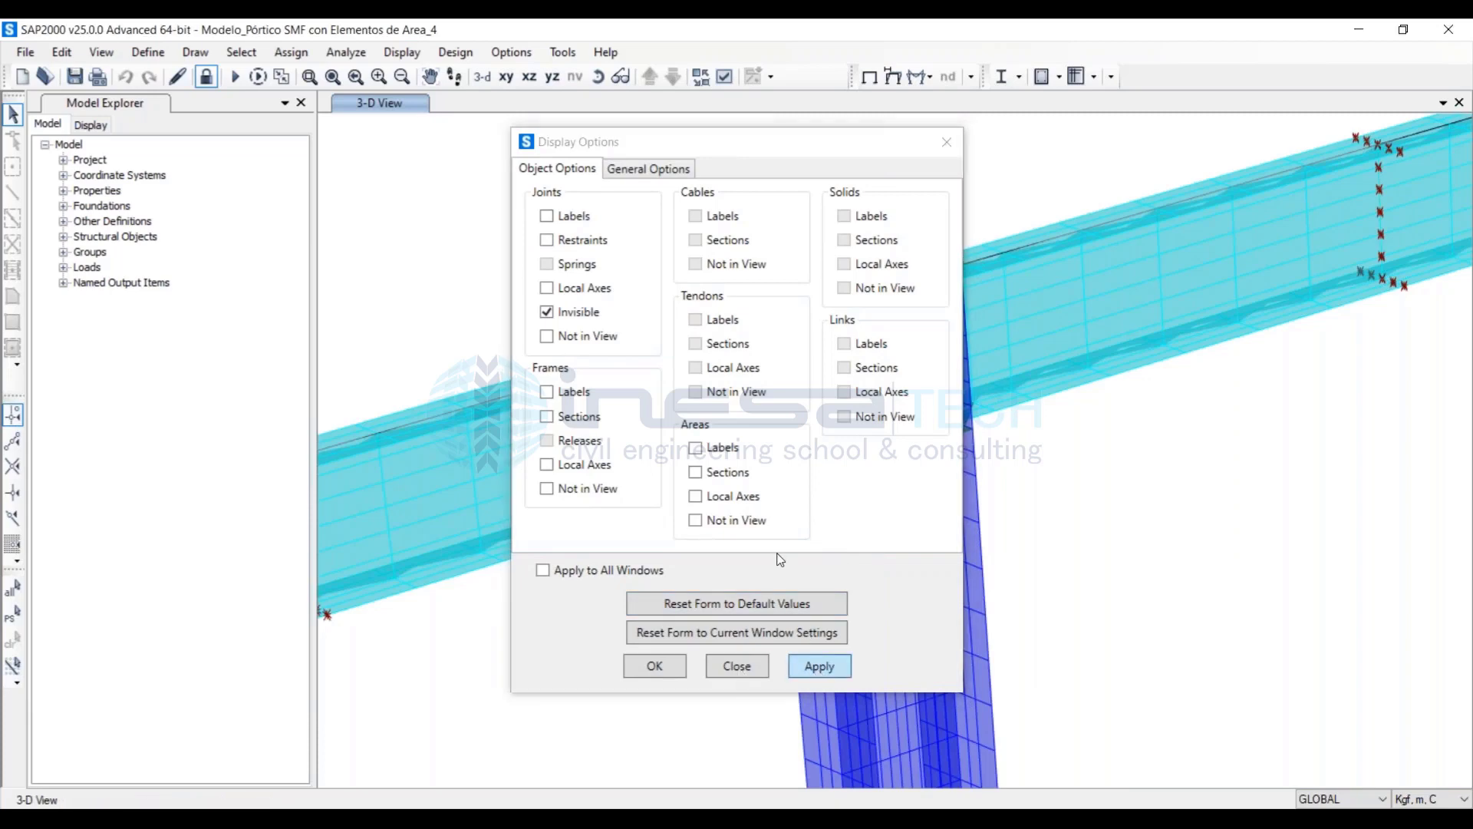
click(737, 665)
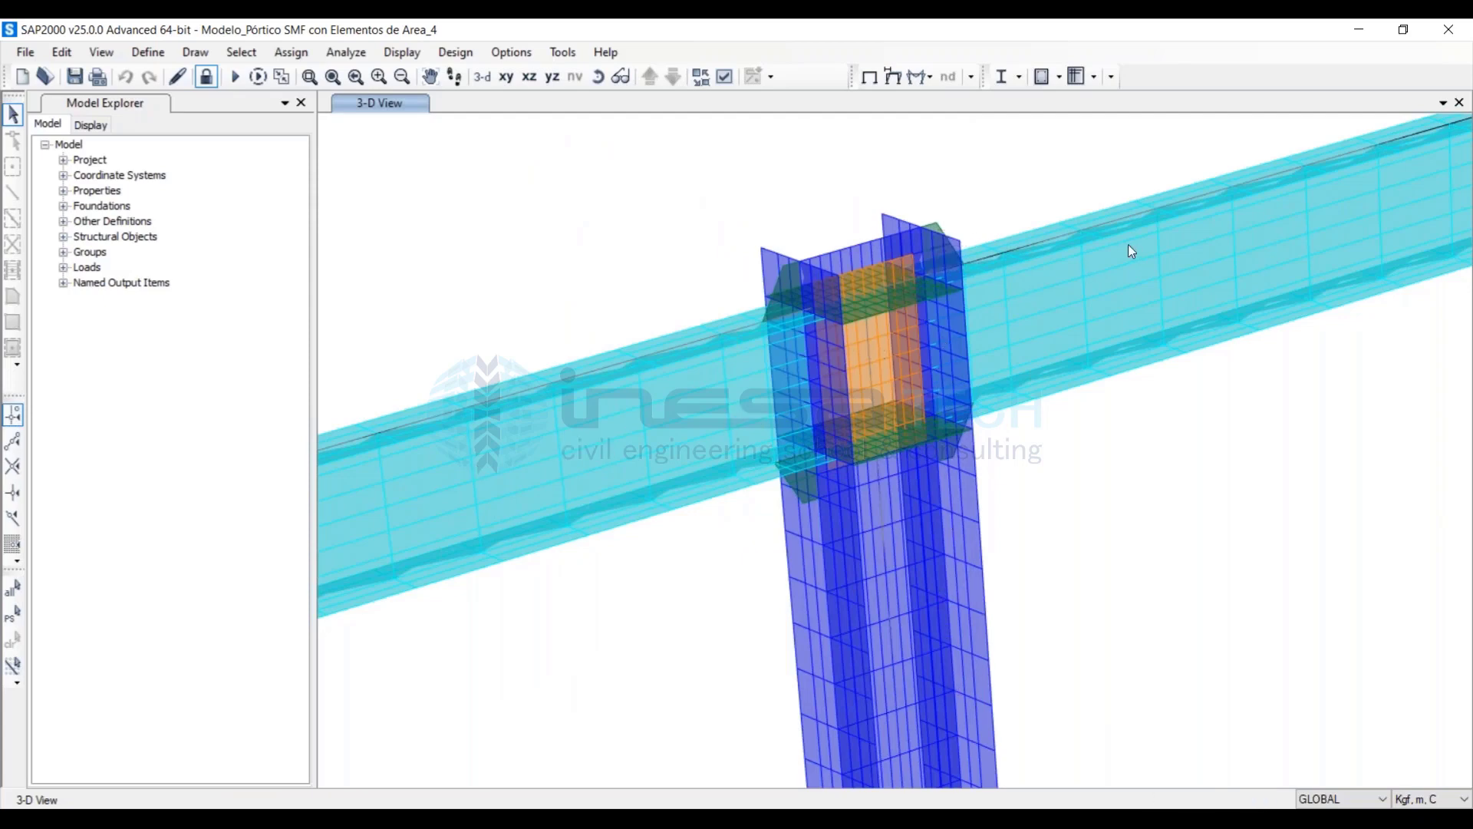
Set the view type to Extrude to display the plate thicknesses of the beam-column joint
scroll(944, 270, up, 2)
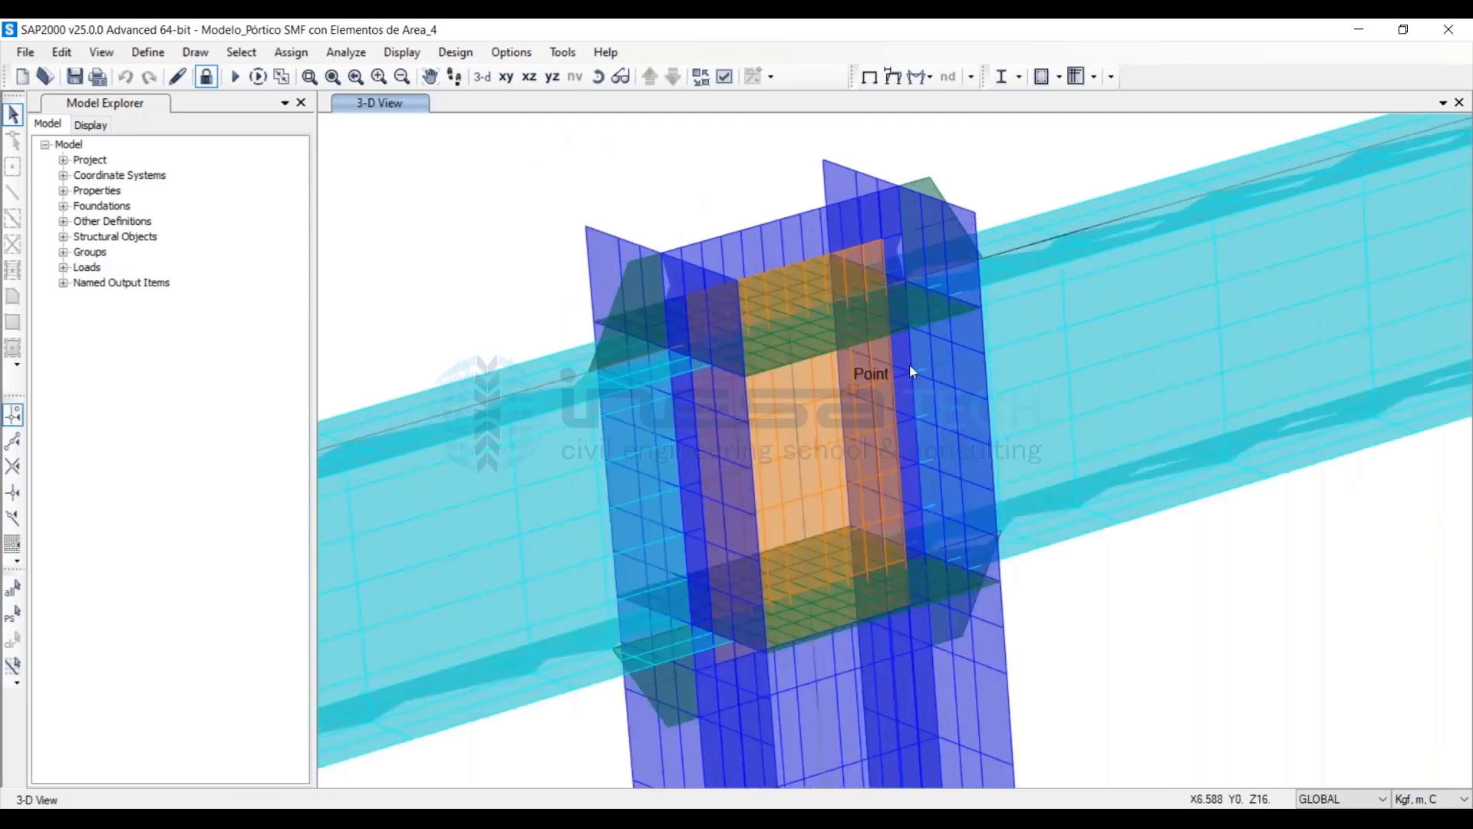
click(724, 75)
click(641, 168)
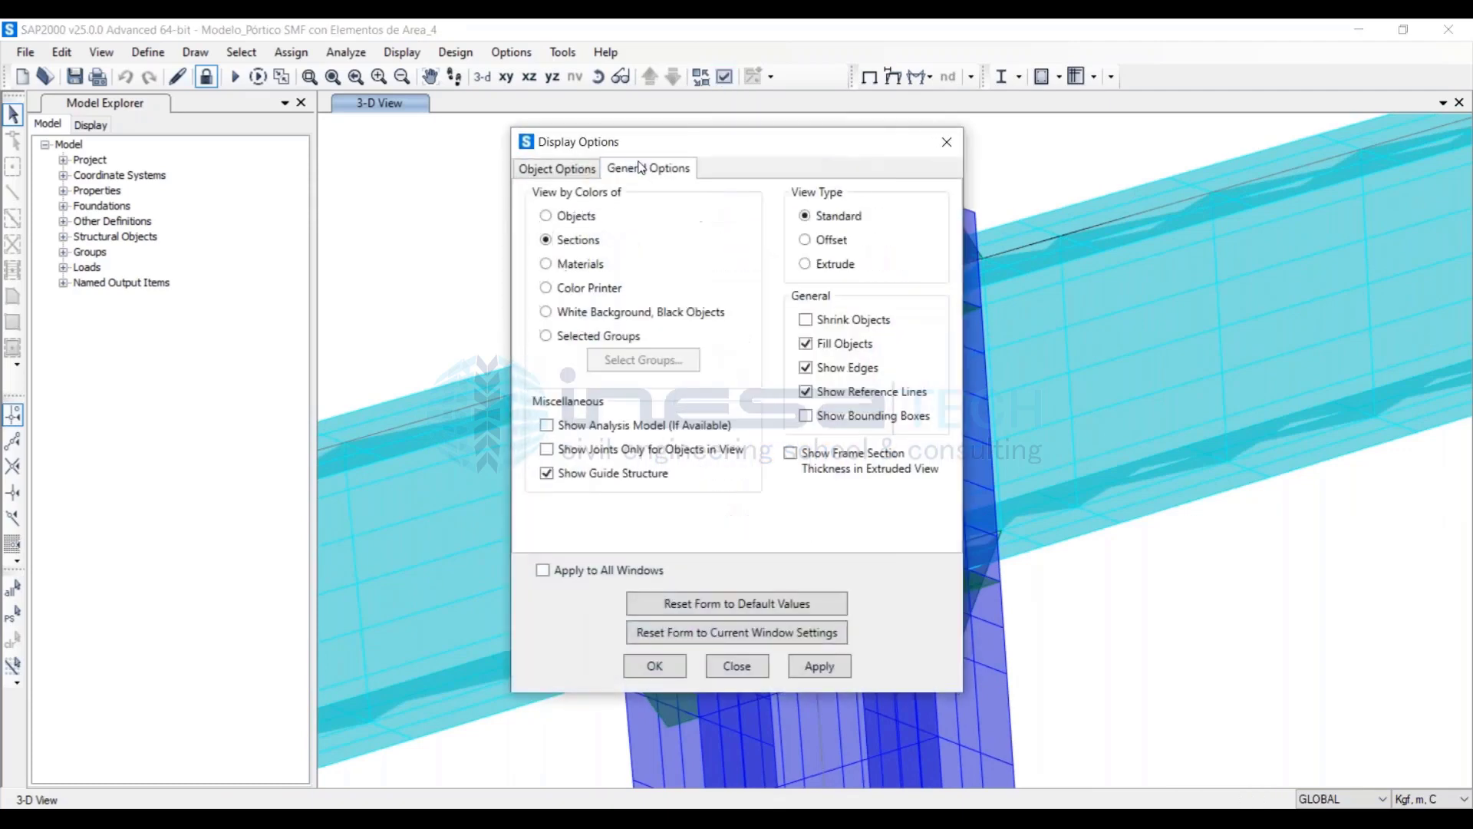
click(830, 674)
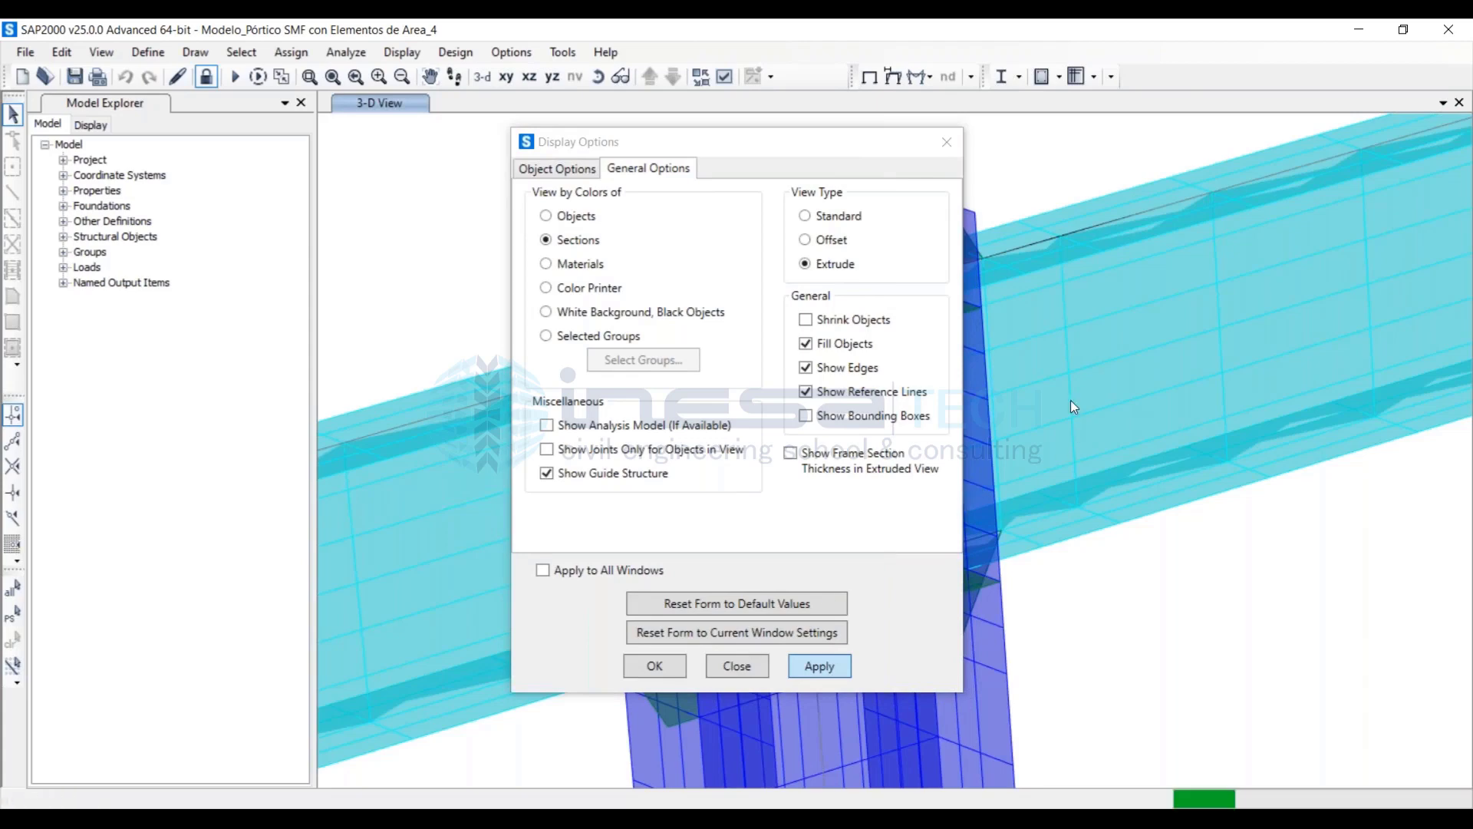
click(737, 665)
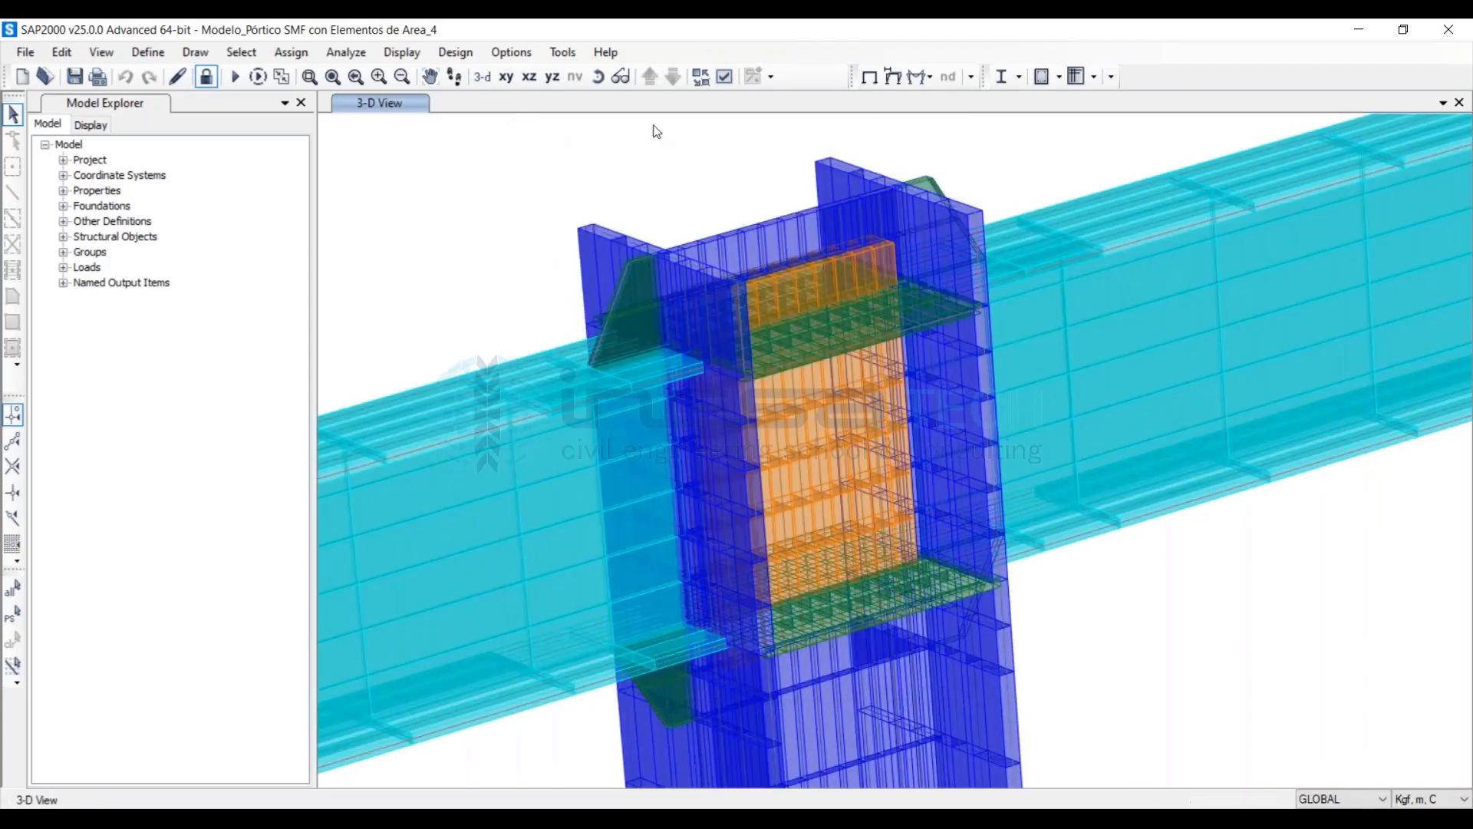
click(511, 52)
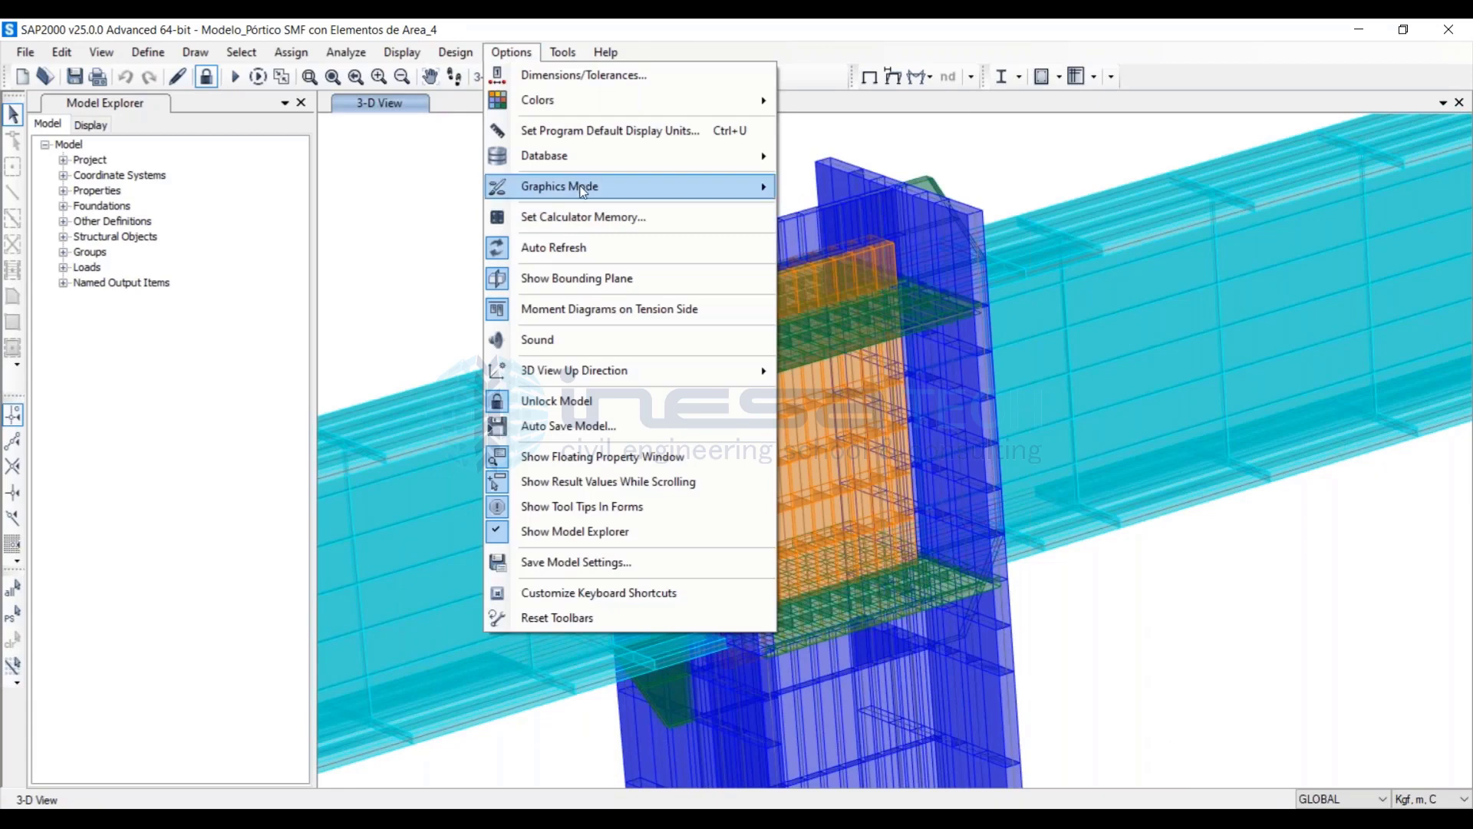
mouse_move(672, 194)
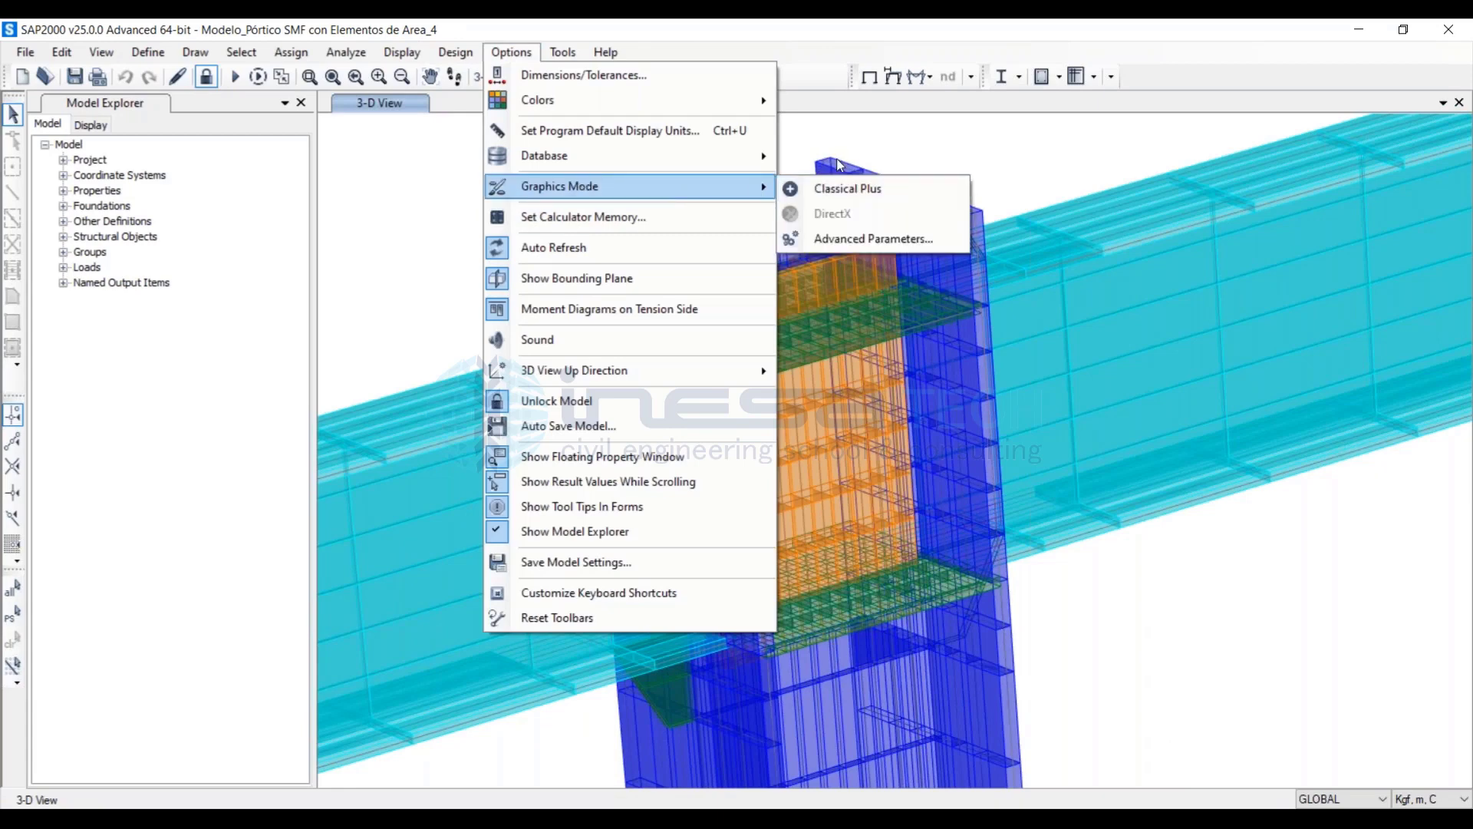
key(Escape)
key(Escape)
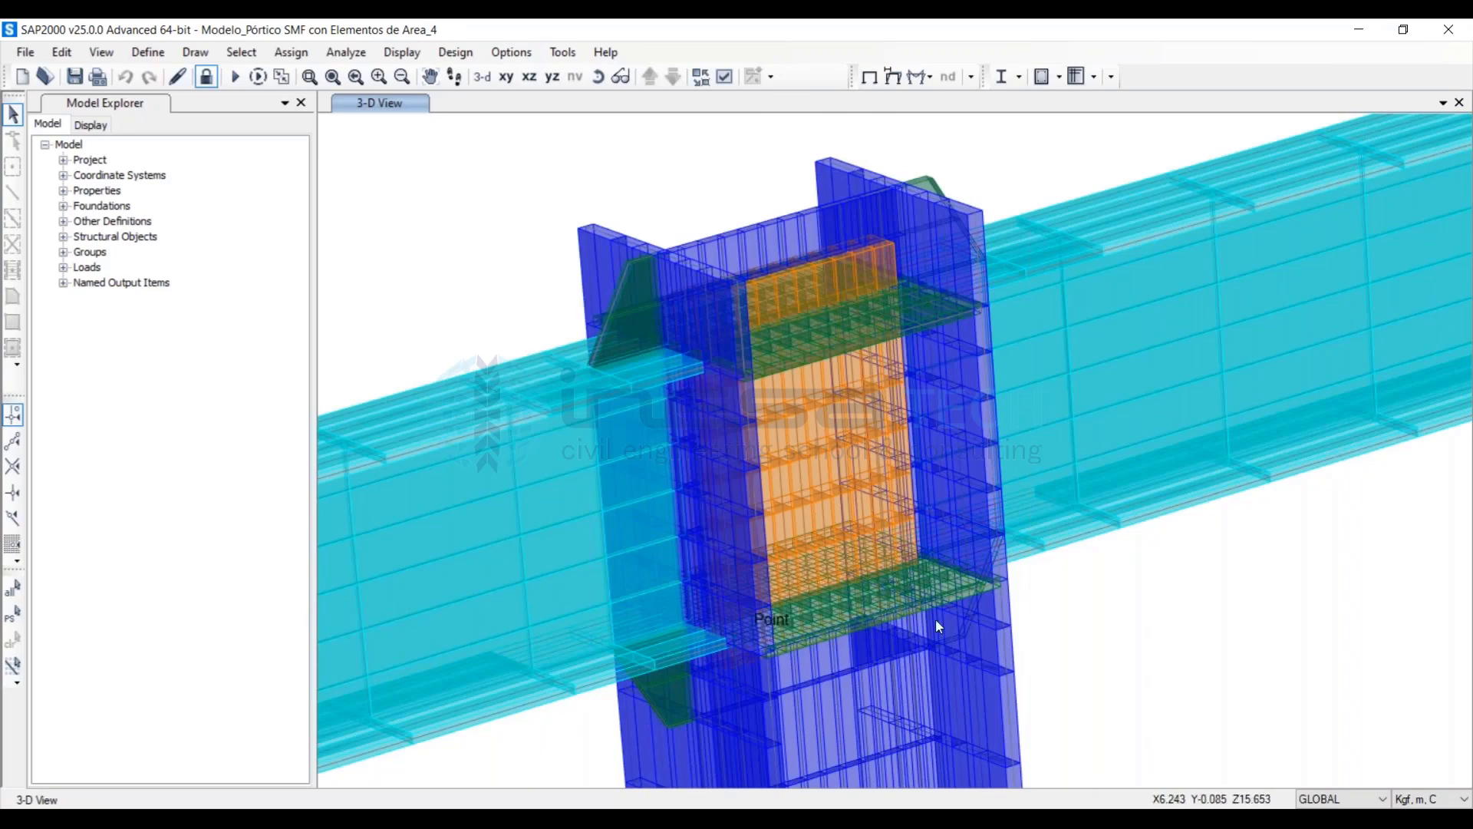
Examine the extruded beam-column joint in 3-D from above and from the side, the whole frame, and a top-level joint
click(598, 76)
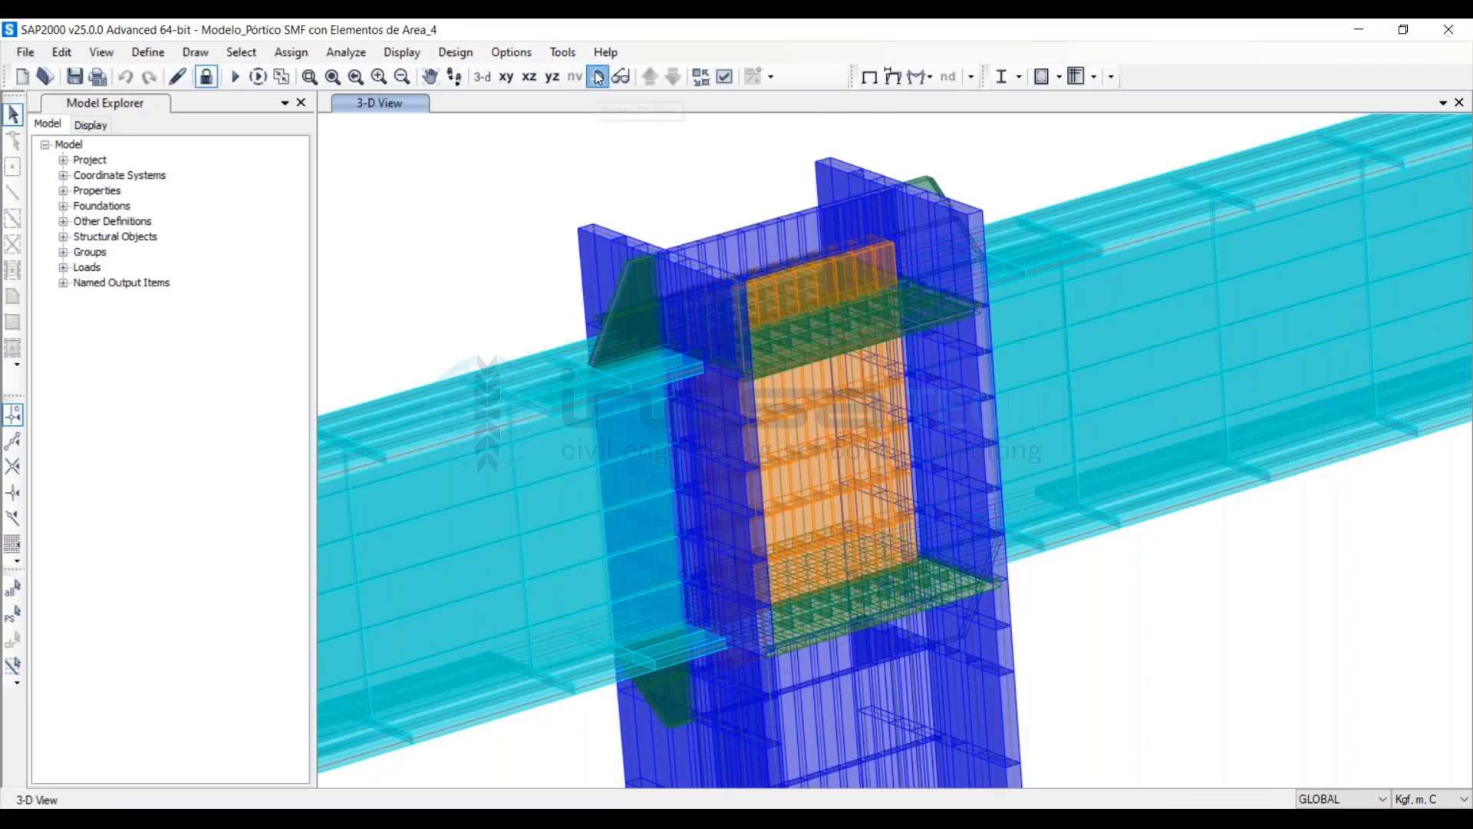
drag(890, 426, 936, 508)
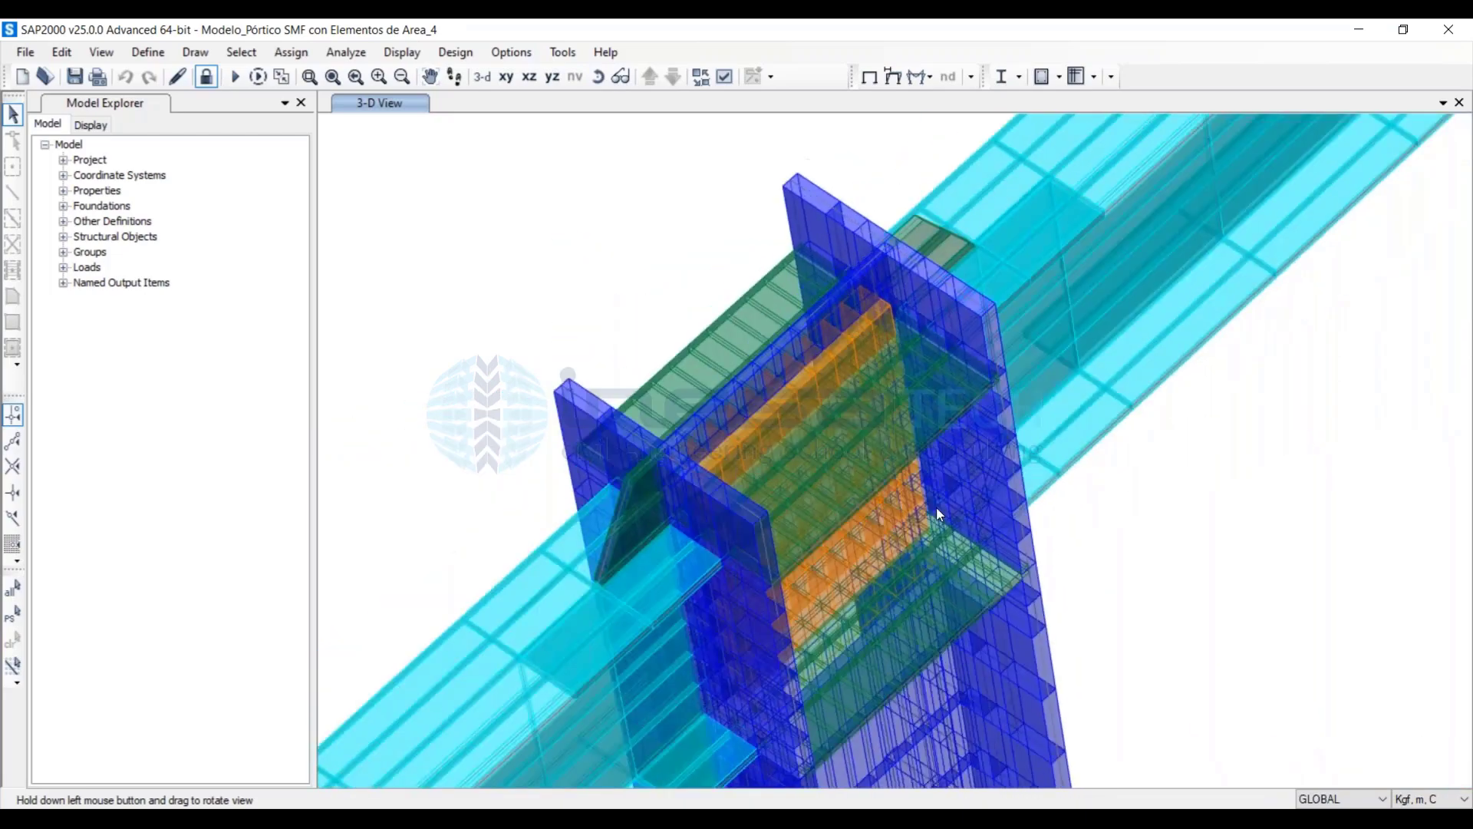
drag(722, 322, 993, 300)
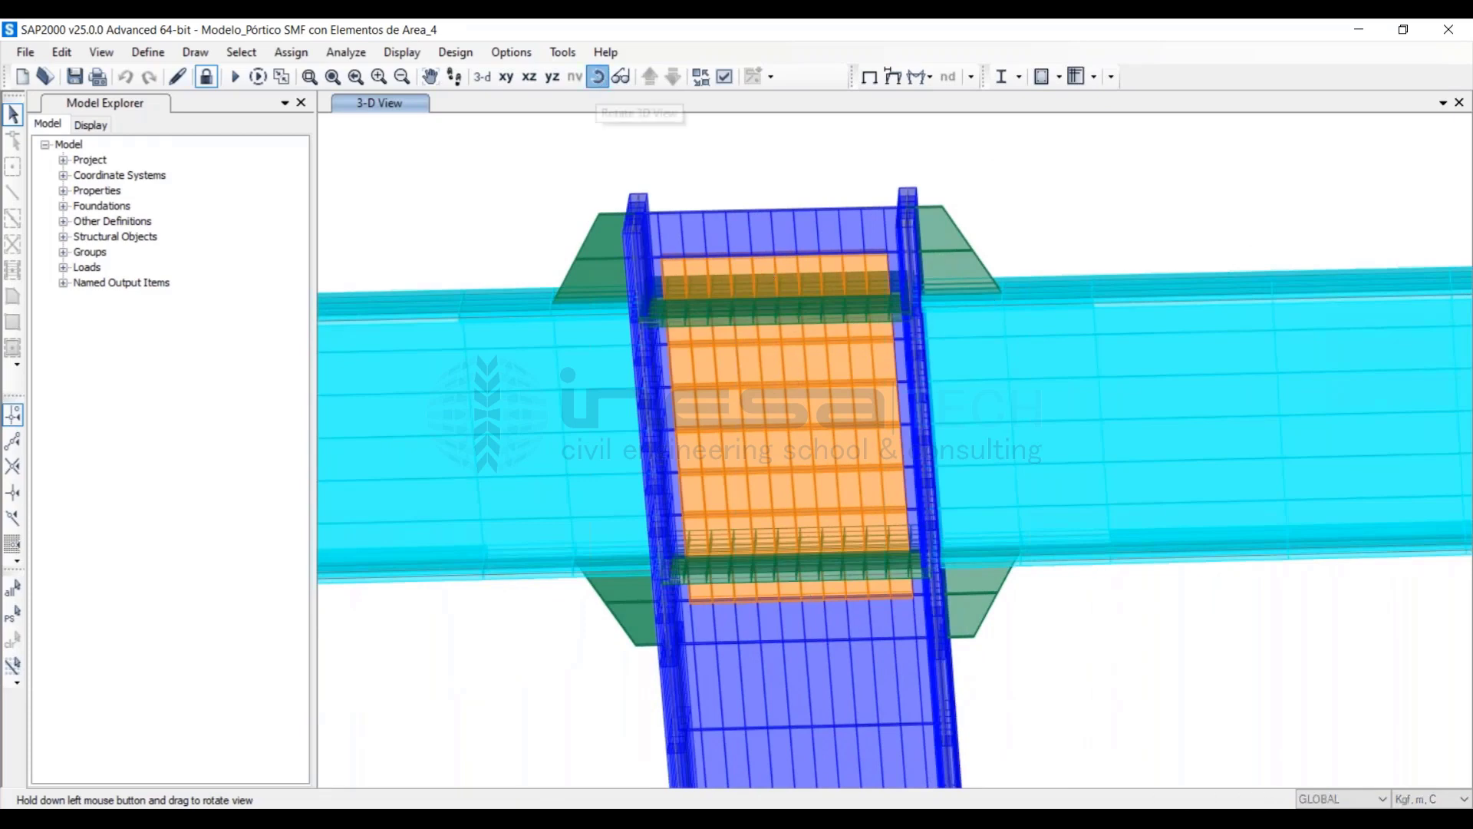
drag(798, 437, 842, 458)
scroll(656, 399, down, 5)
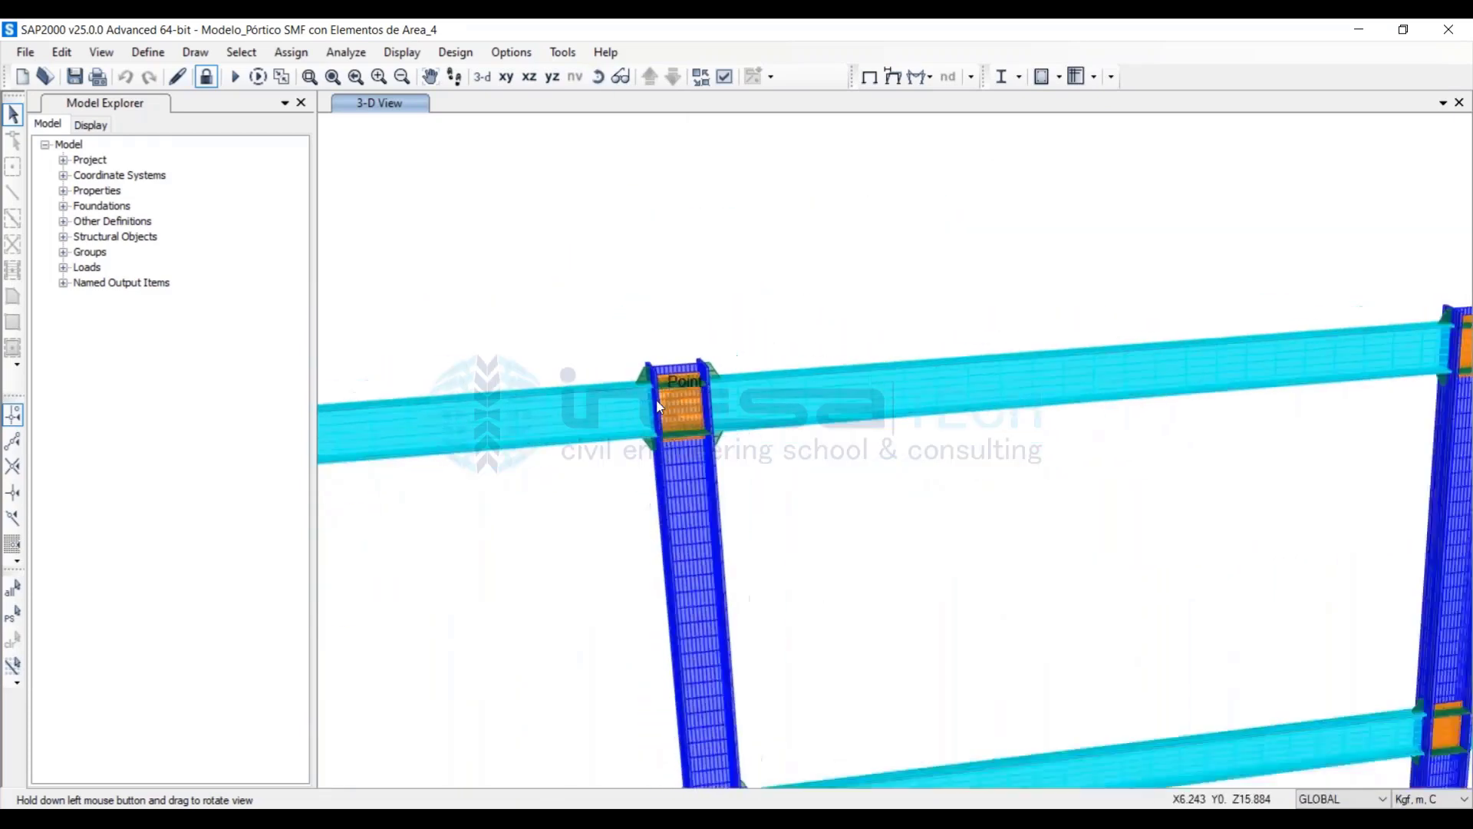
scroll(753, 161, down, 6)
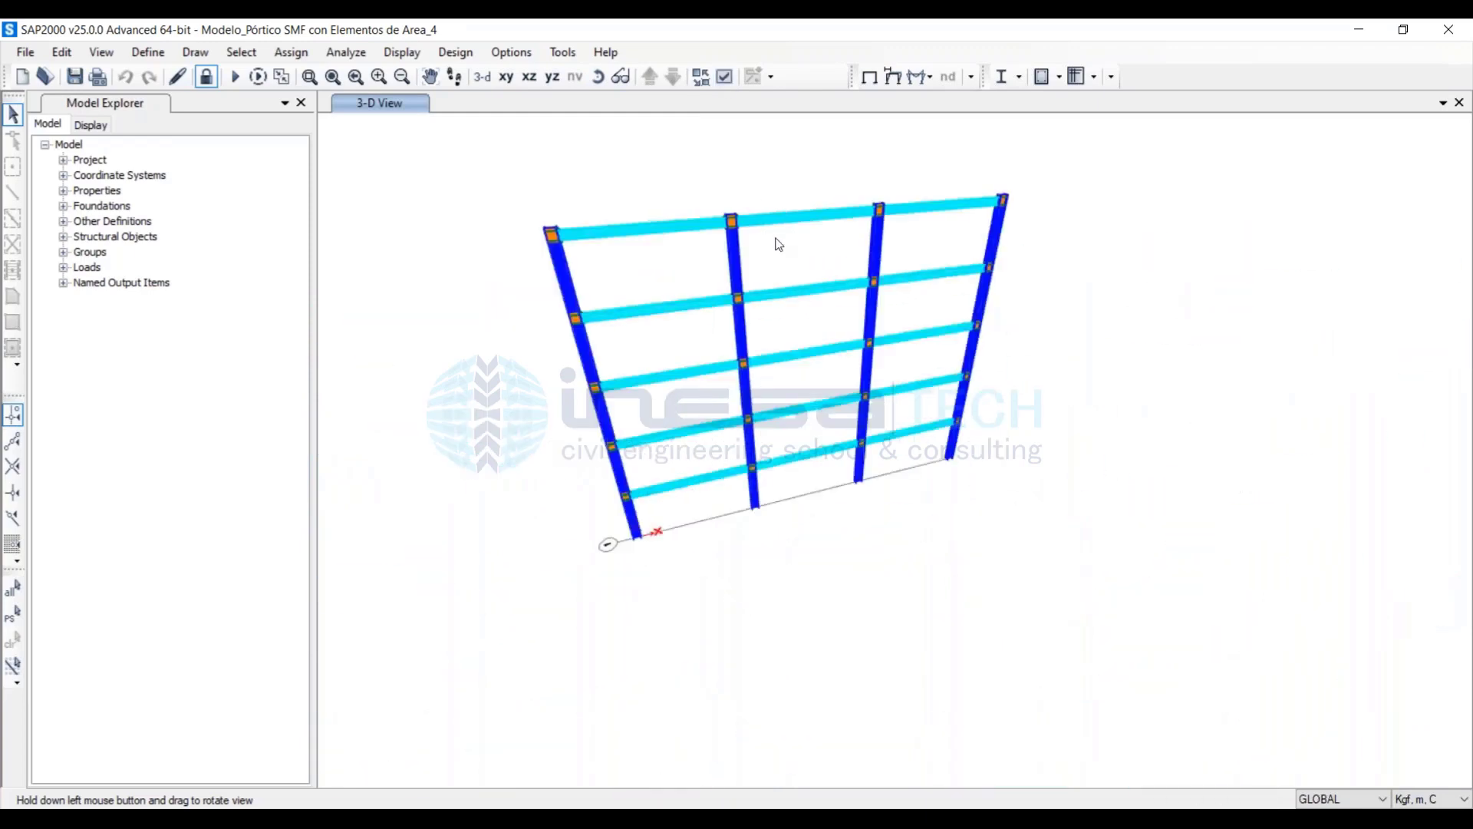
scroll(775, 244, up, 3)
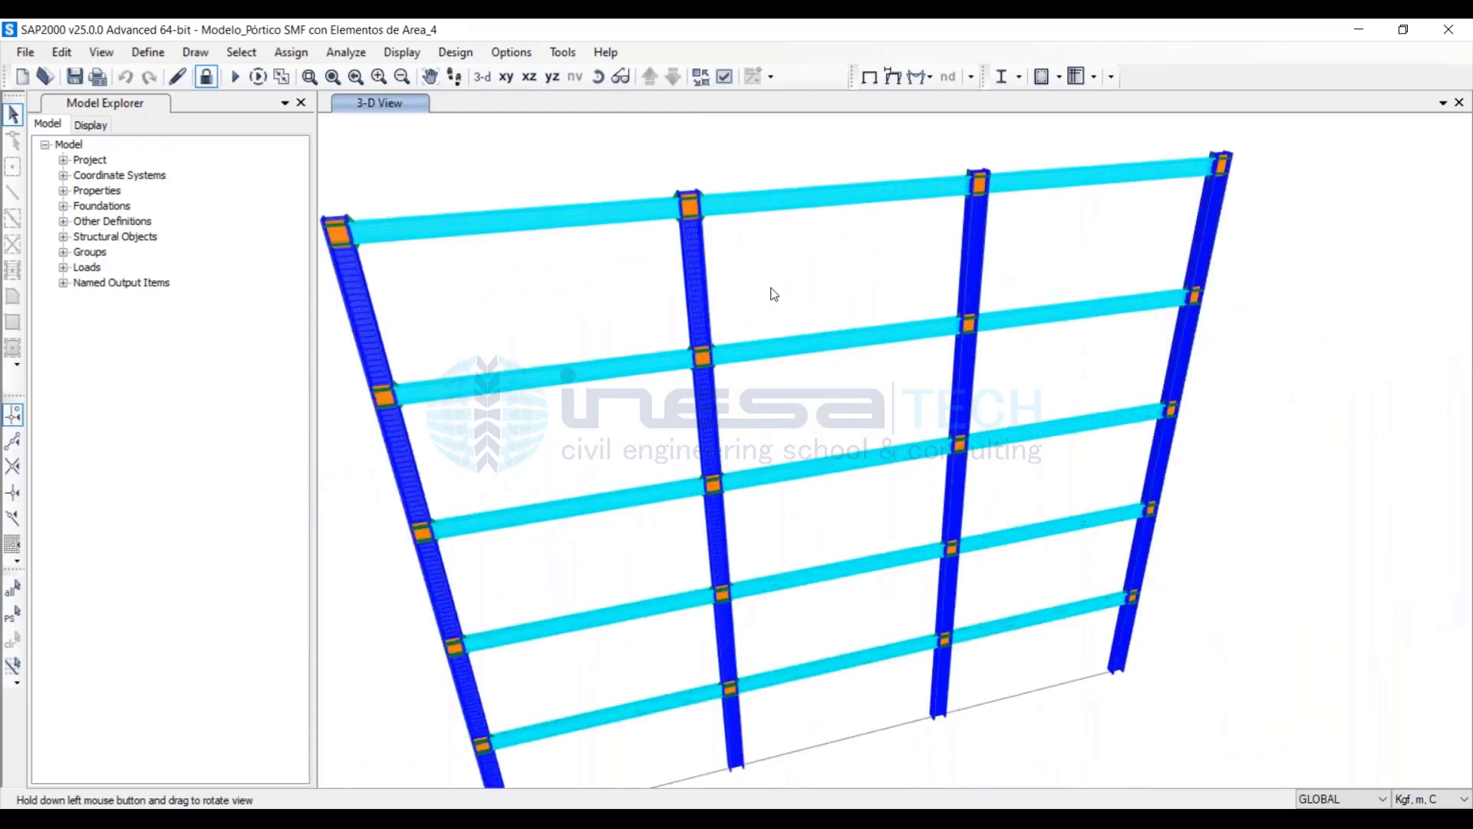
scroll(653, 192, up, 5)
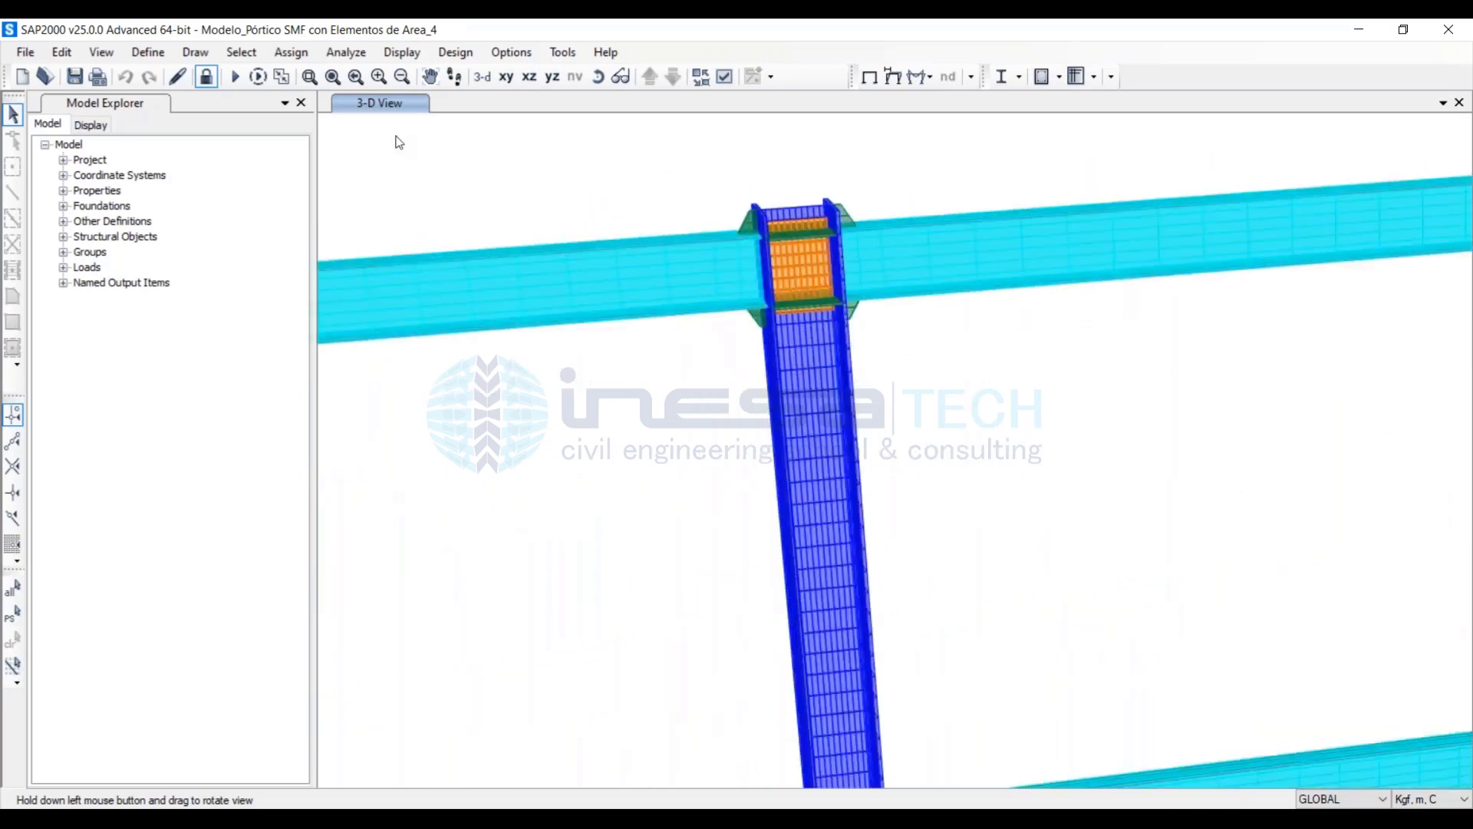
Review the coupled nonlinear data of the A36 steel material using its advanced property display, and close the material definitions
click(148, 51)
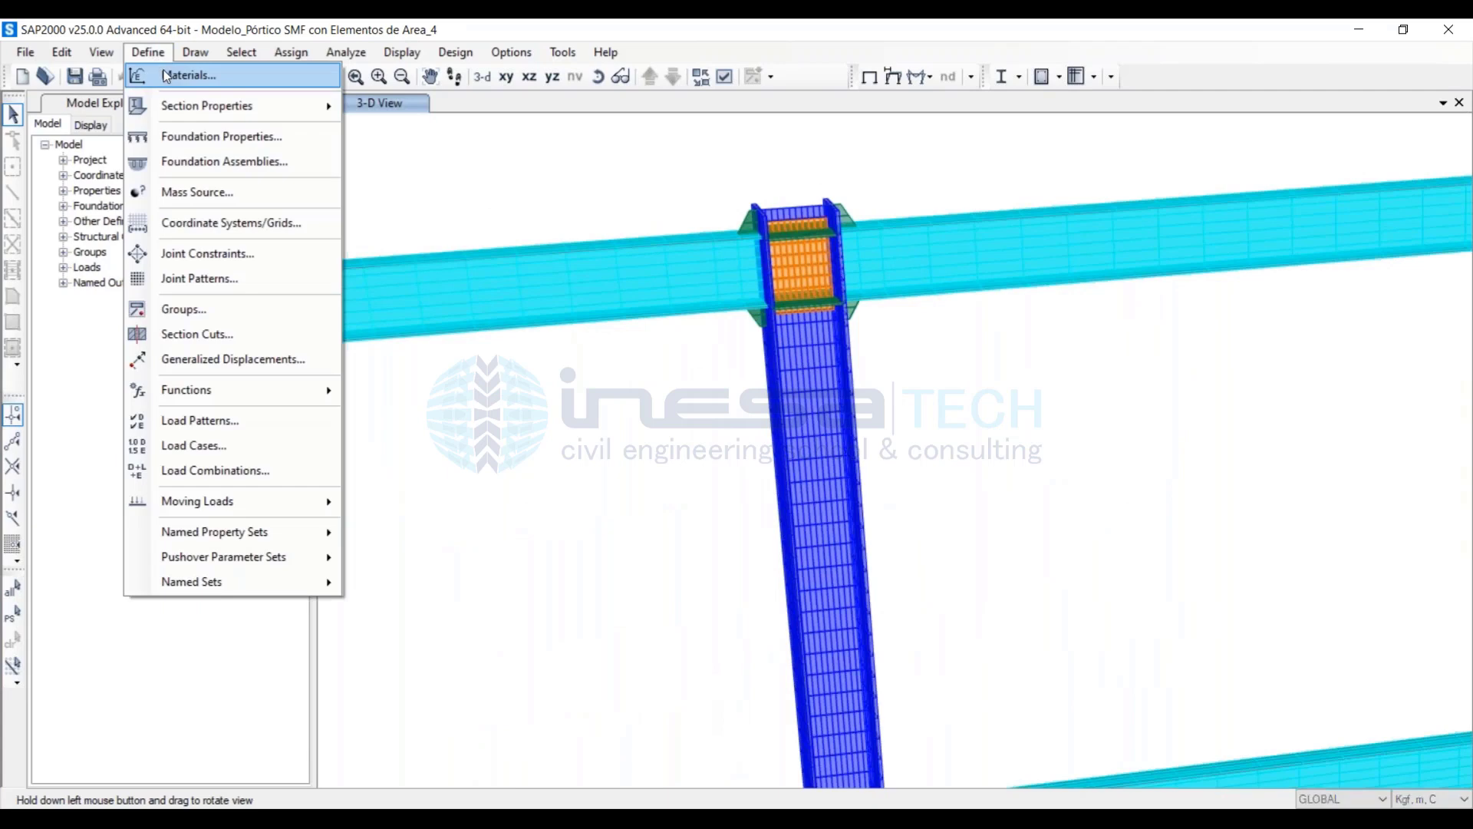
click(169, 74)
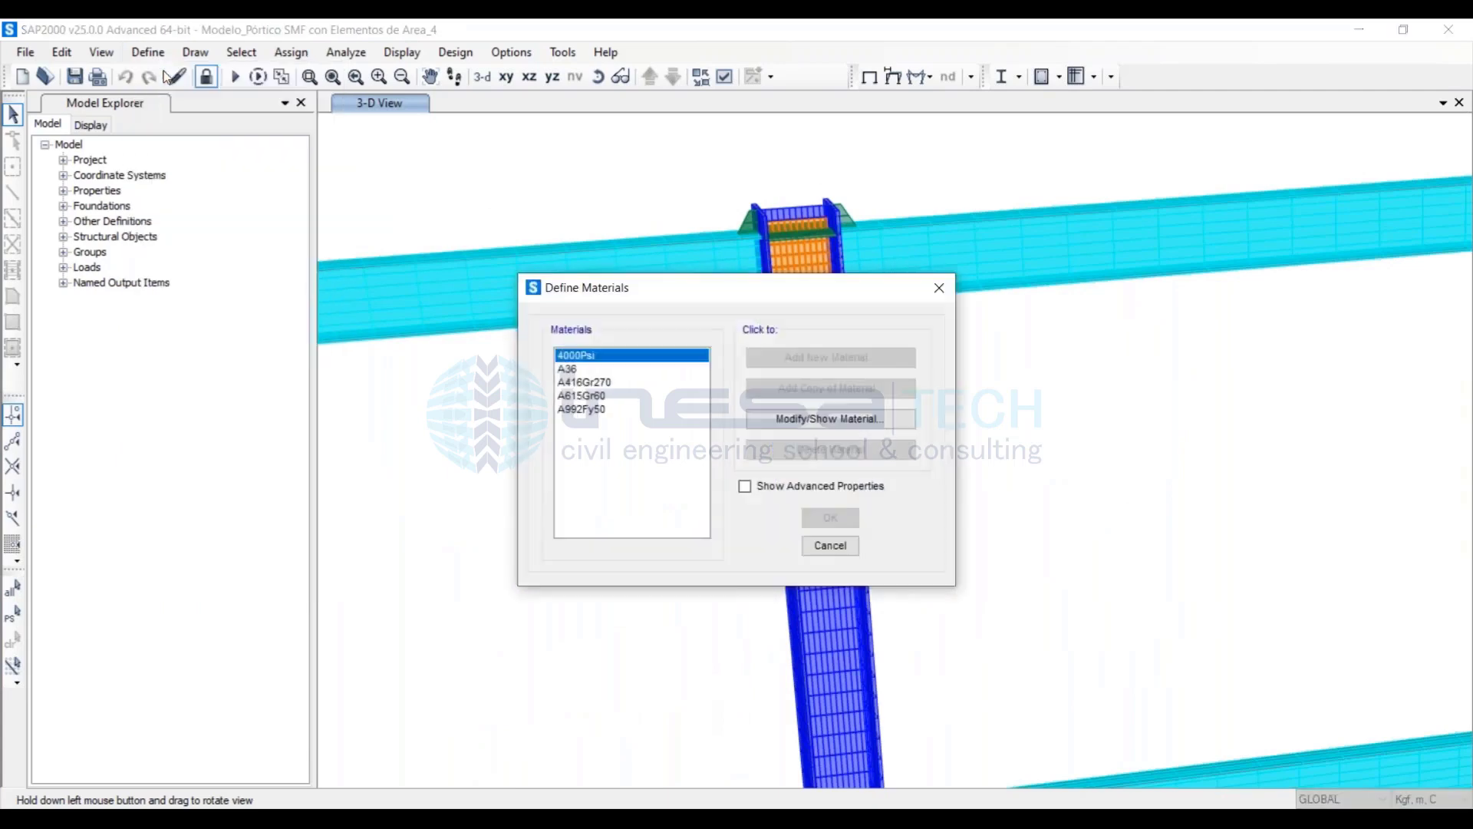
click(588, 370)
click(813, 420)
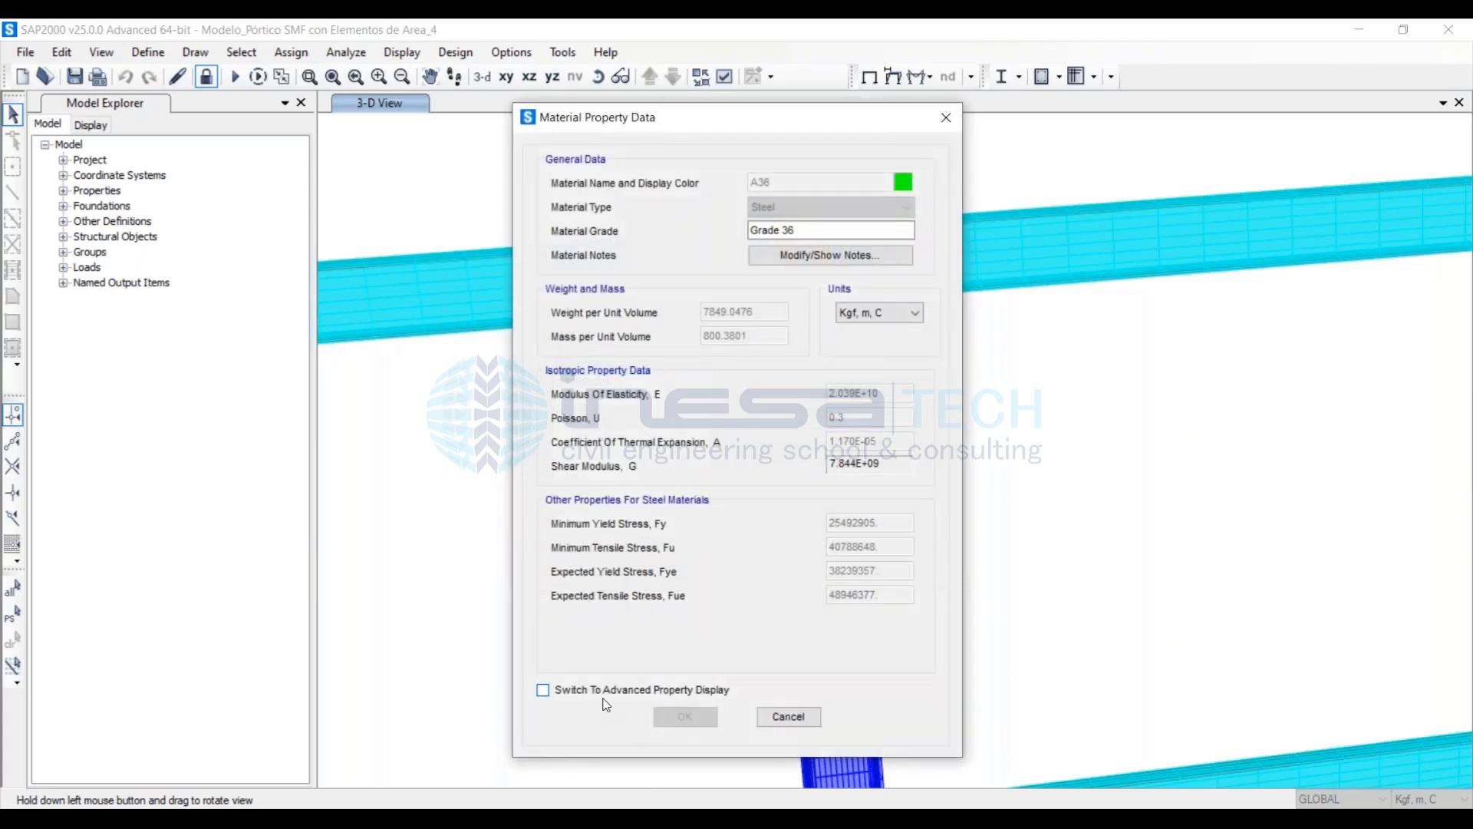
click(599, 688)
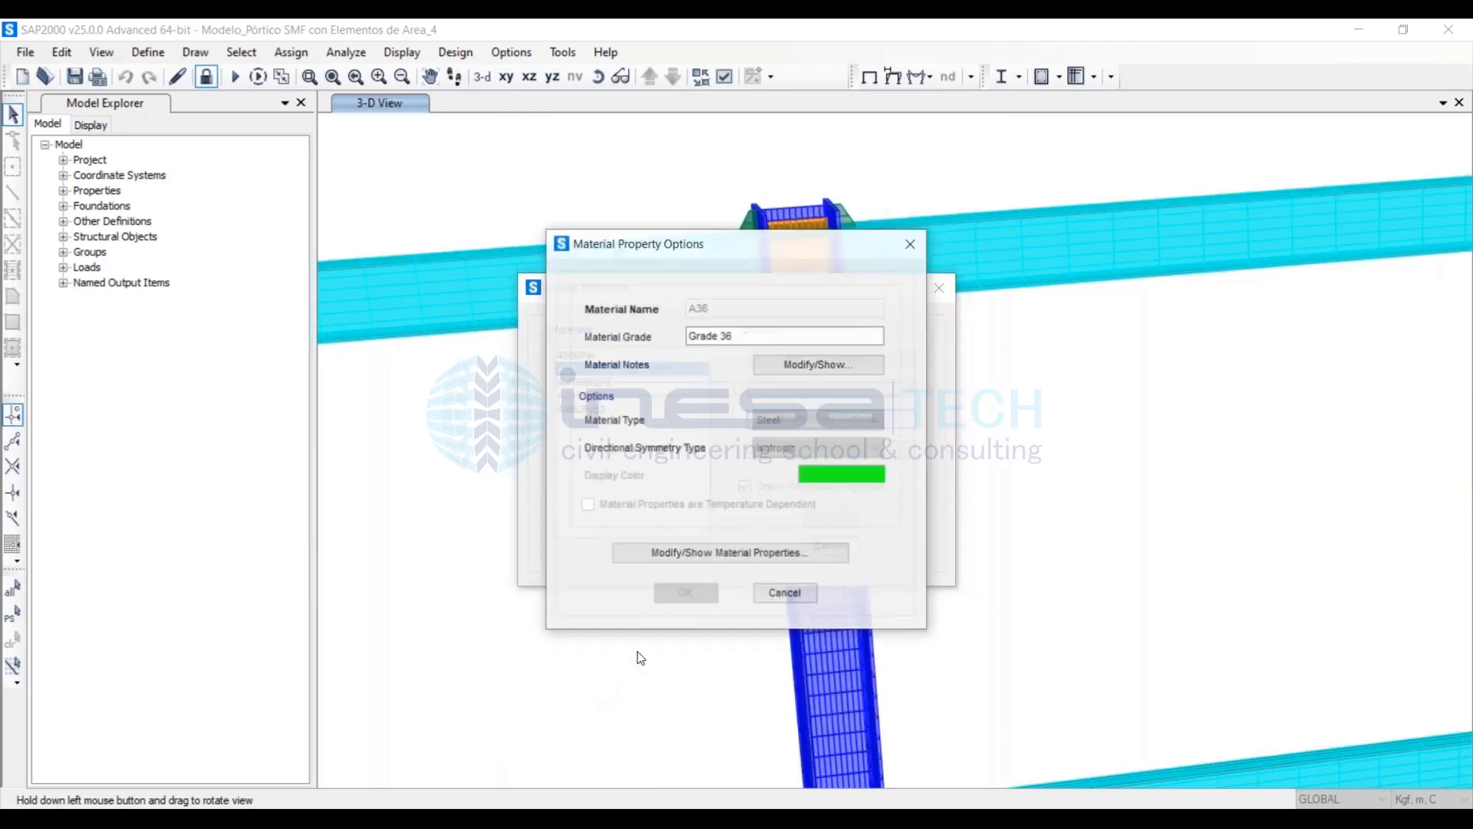
click(748, 555)
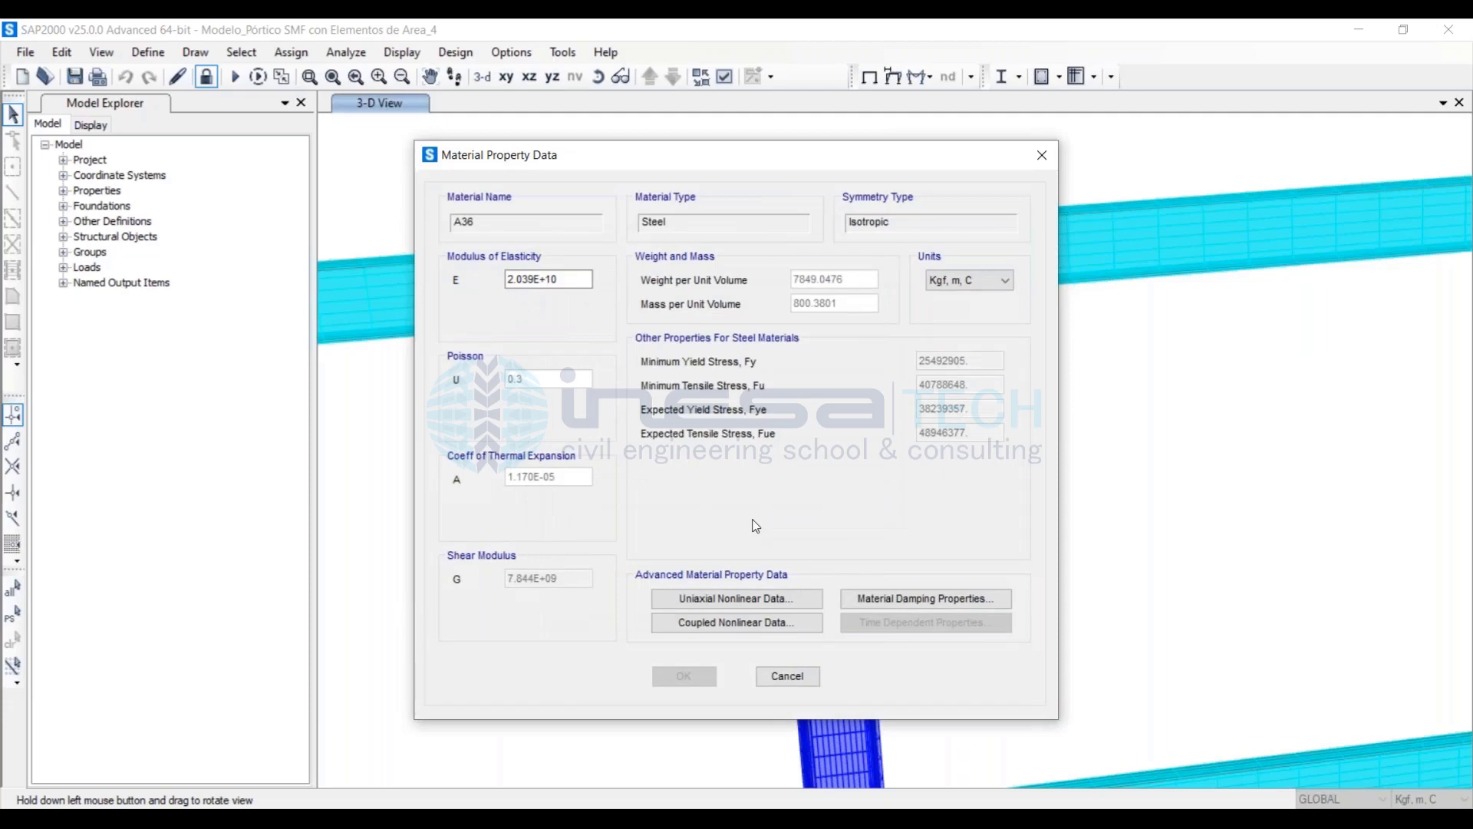
click(737, 622)
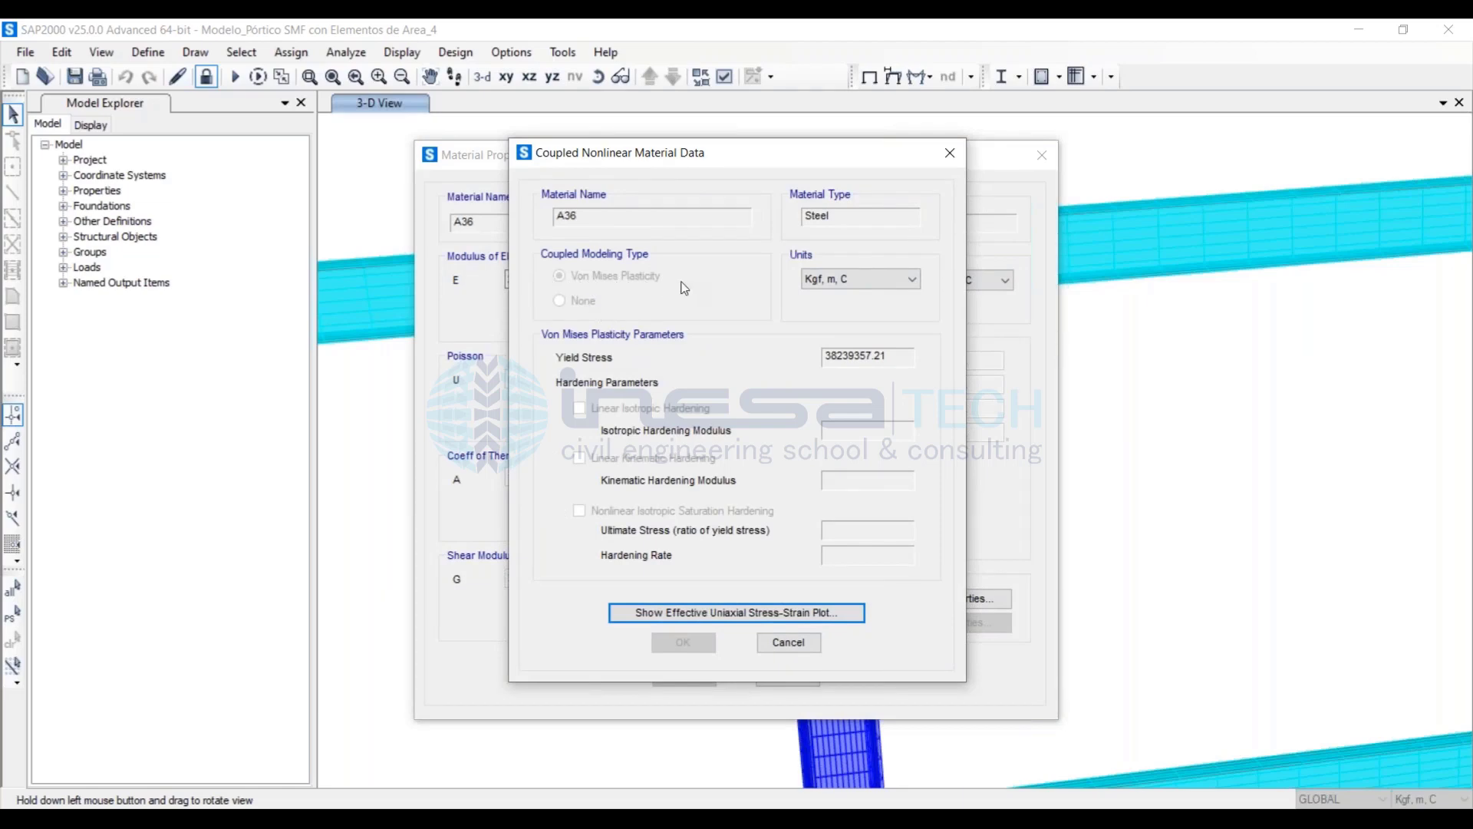
click(788, 641)
click(788, 682)
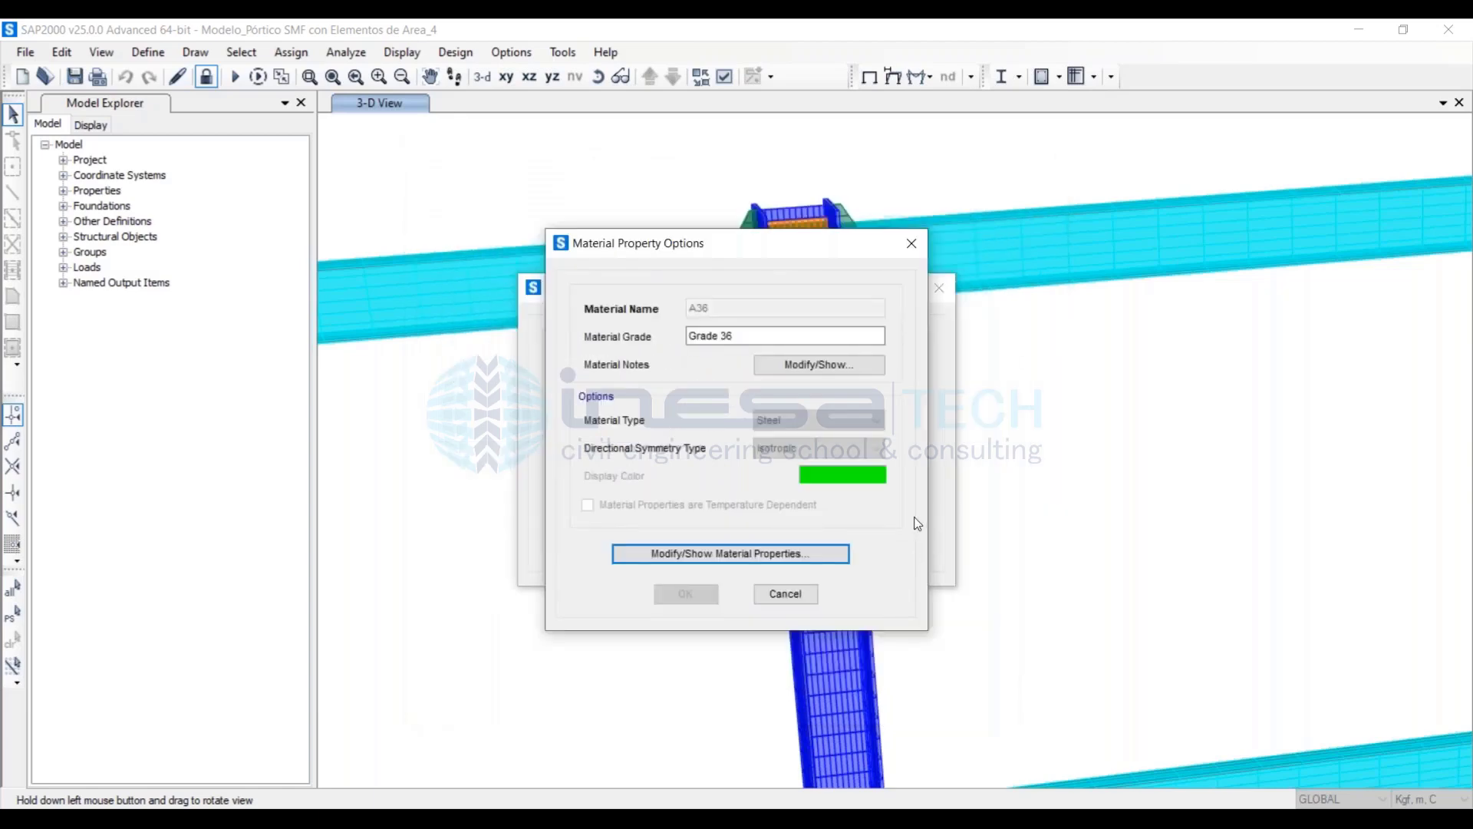
click(814, 595)
click(829, 545)
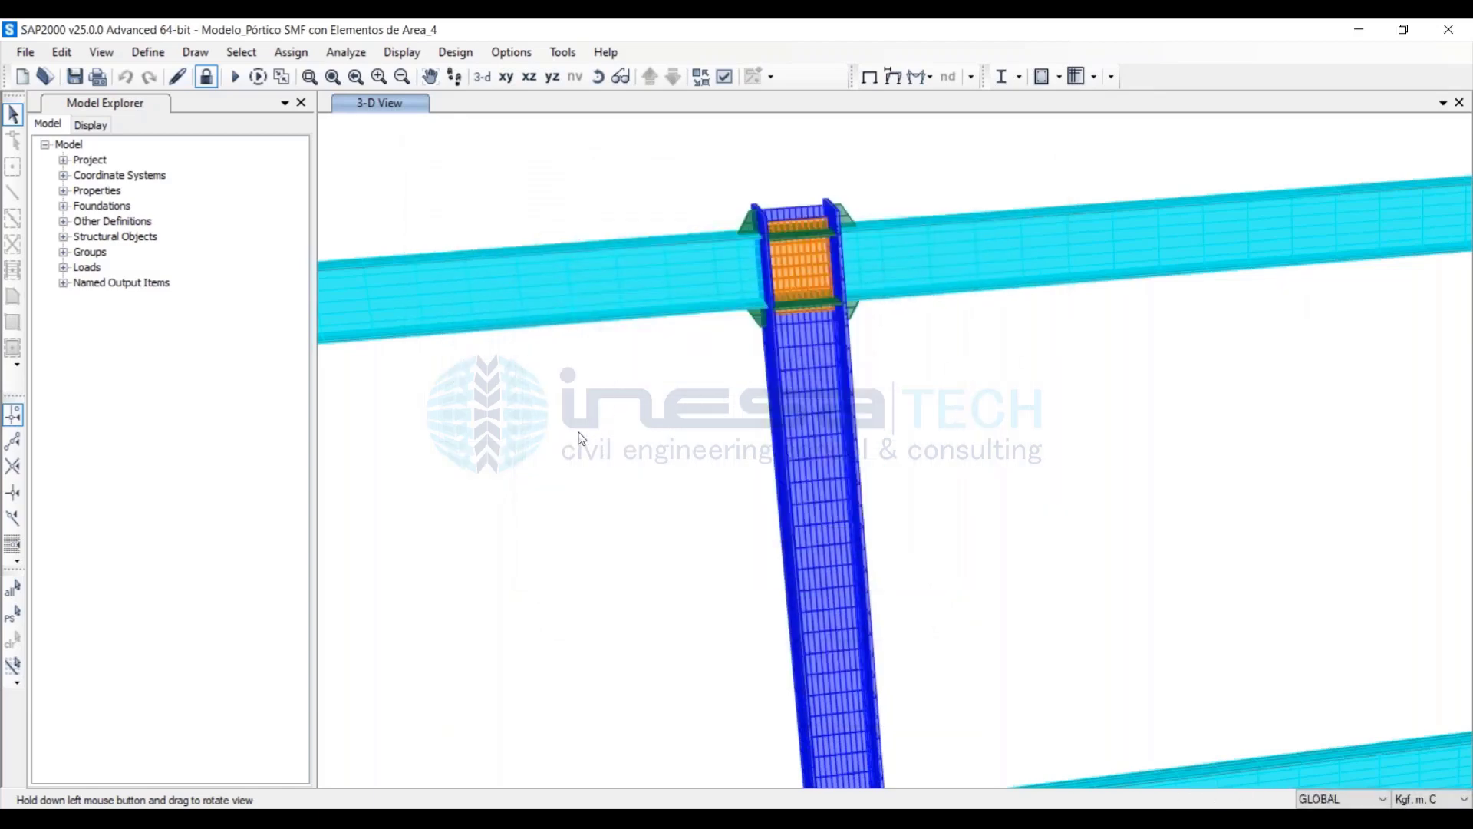
Set the 3-D view of the whole frame to the xz fast view
scroll(584, 437, down, 4)
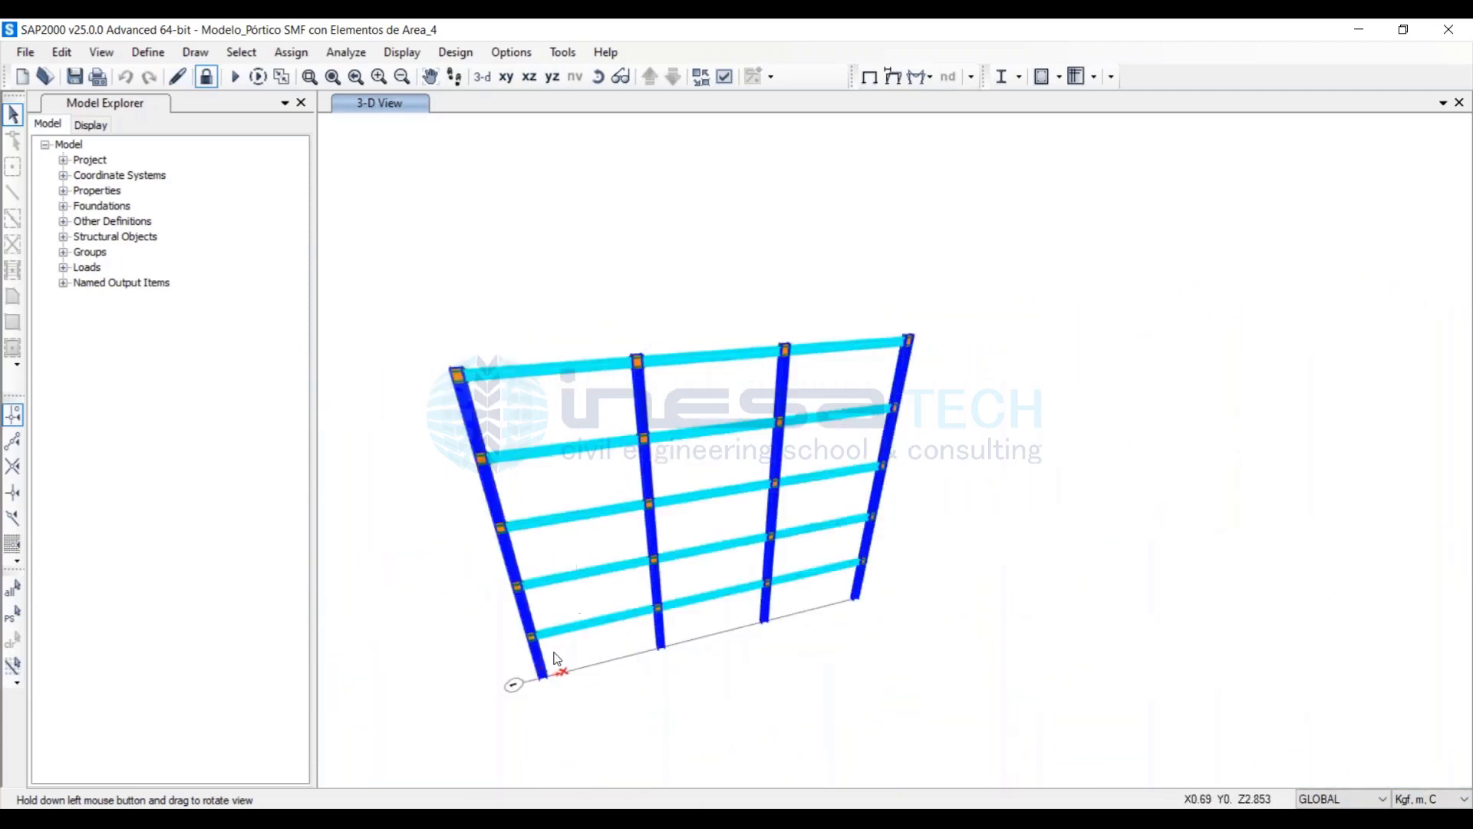
scroll(613, 291, up, 2)
scroll(564, 253, down, 2)
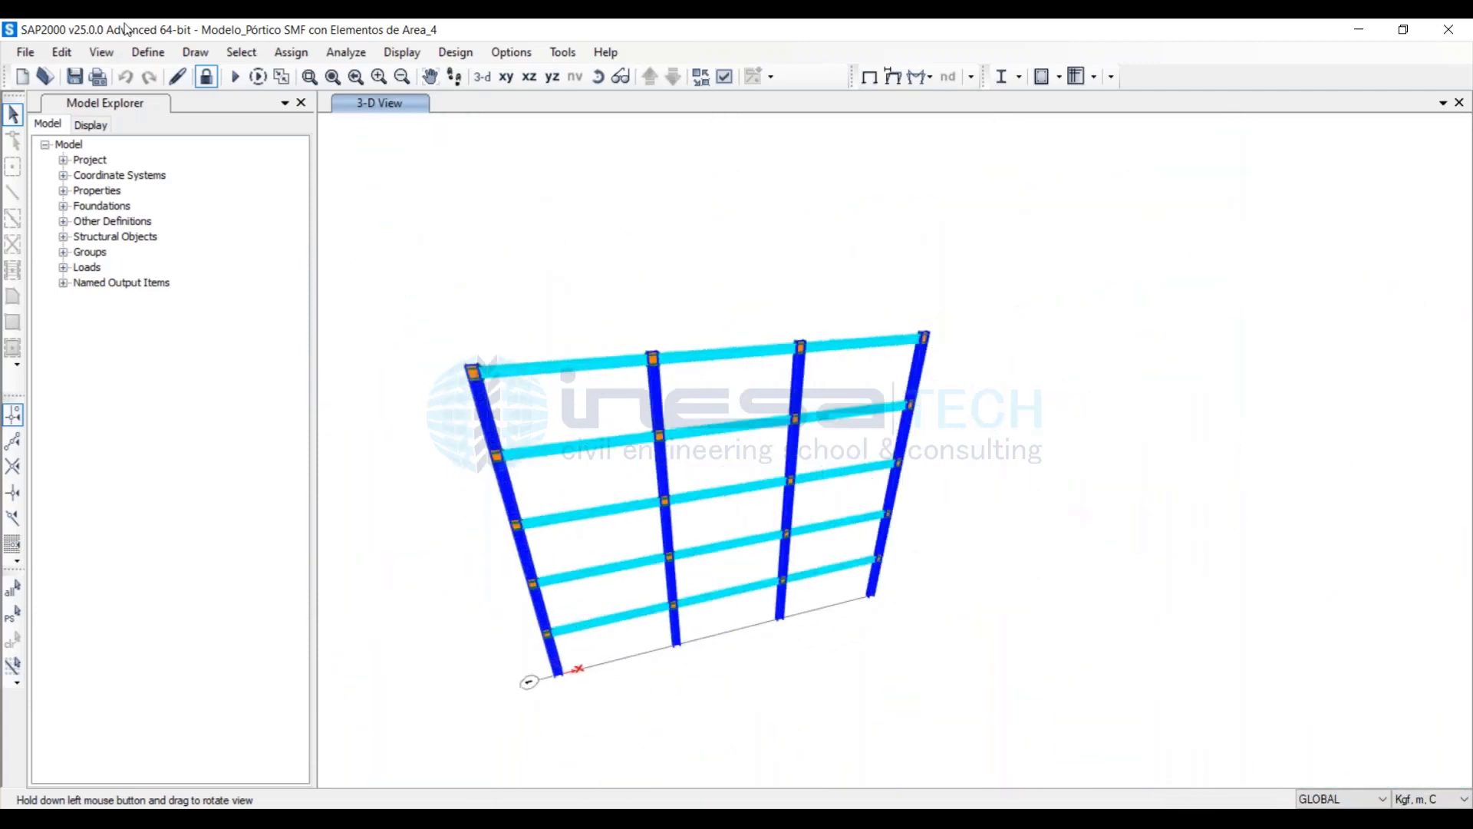
click(101, 53)
click(153, 75)
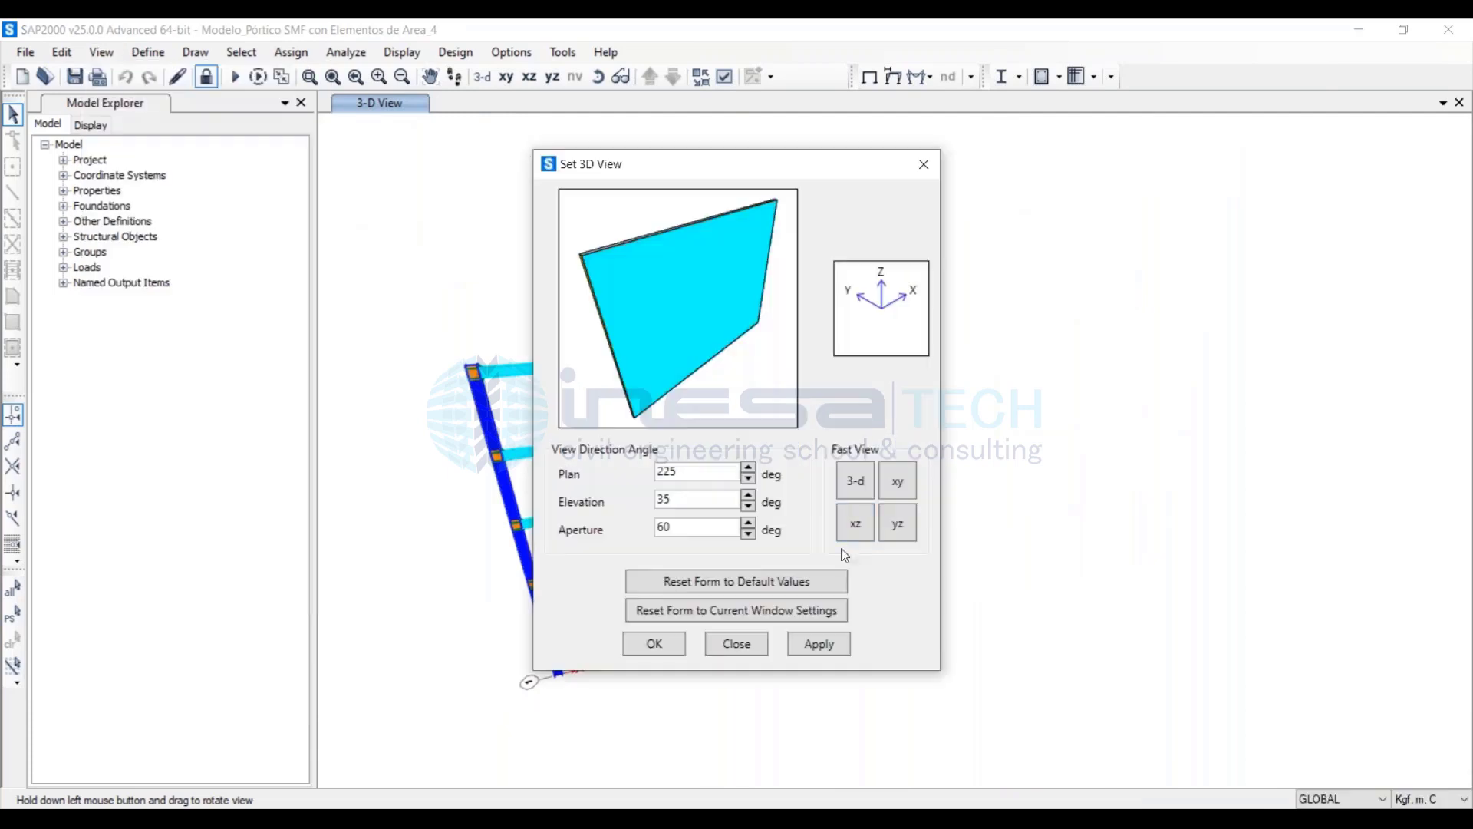
click(856, 523)
click(819, 644)
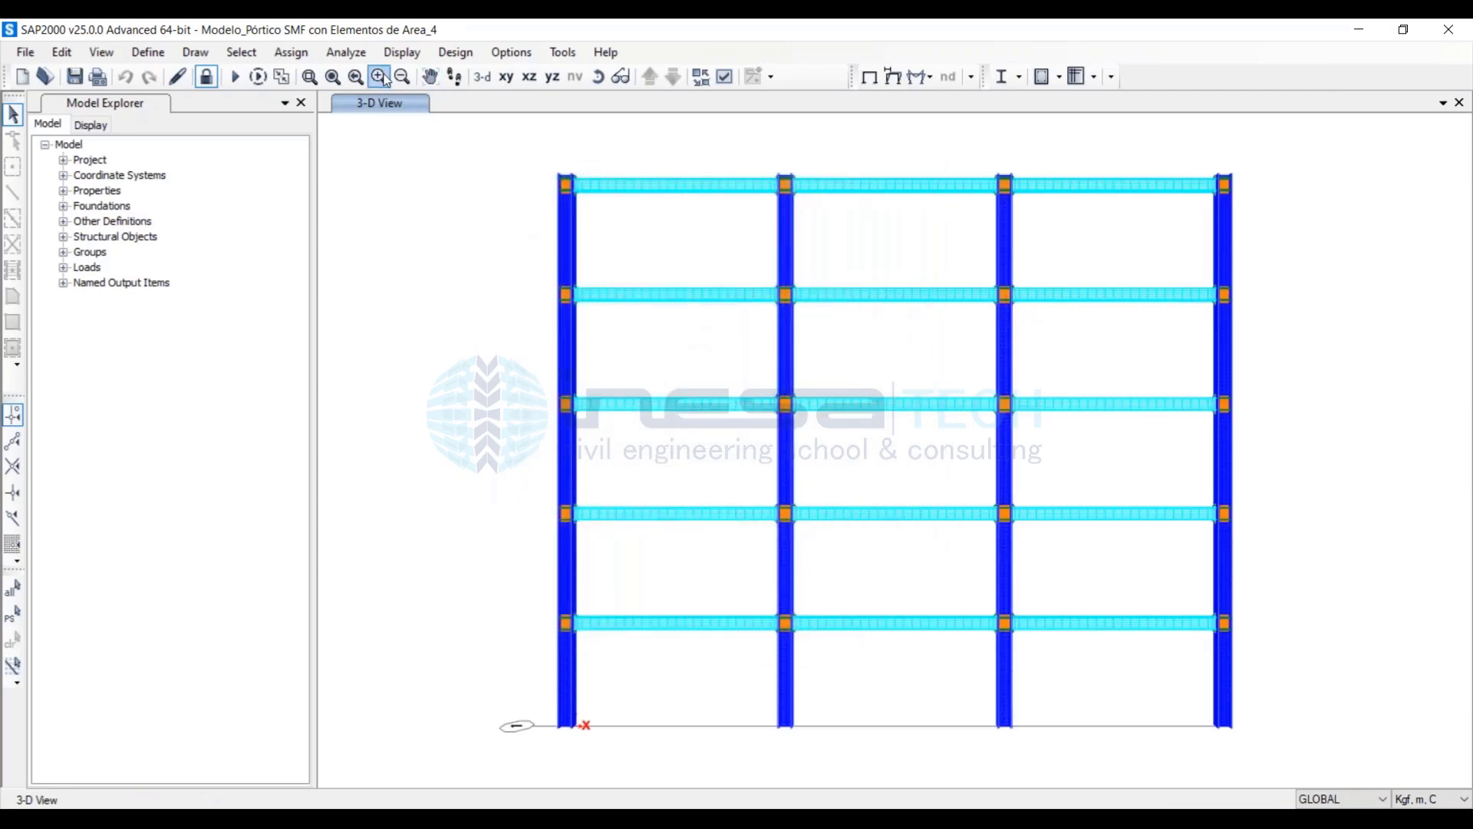
Close the Model Explorer and fit the complete frame elevation inside the enlarged view
click(431, 77)
drag(875, 379, 759, 393)
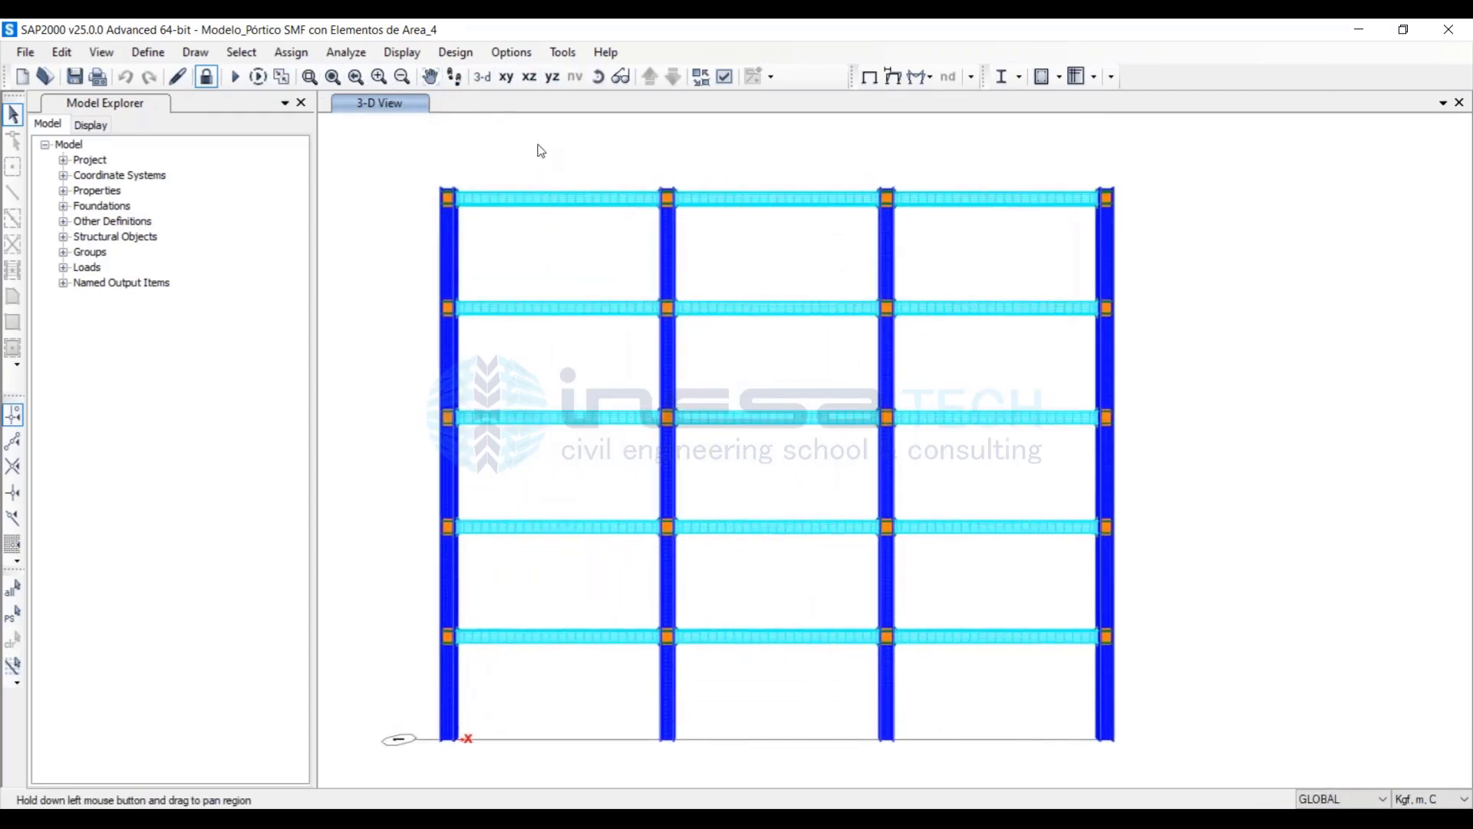
click(301, 102)
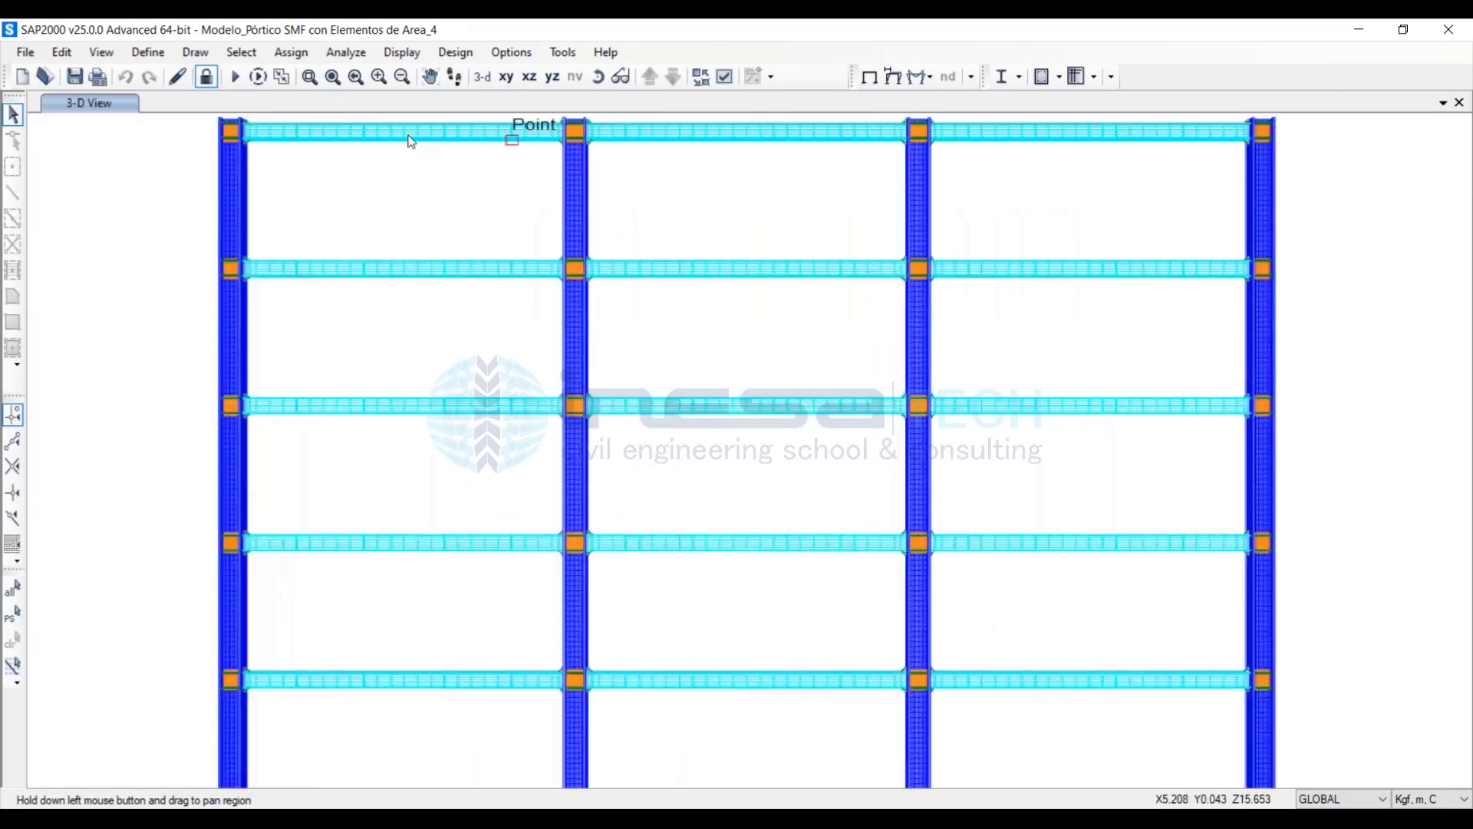
click(402, 77)
click(402, 77)
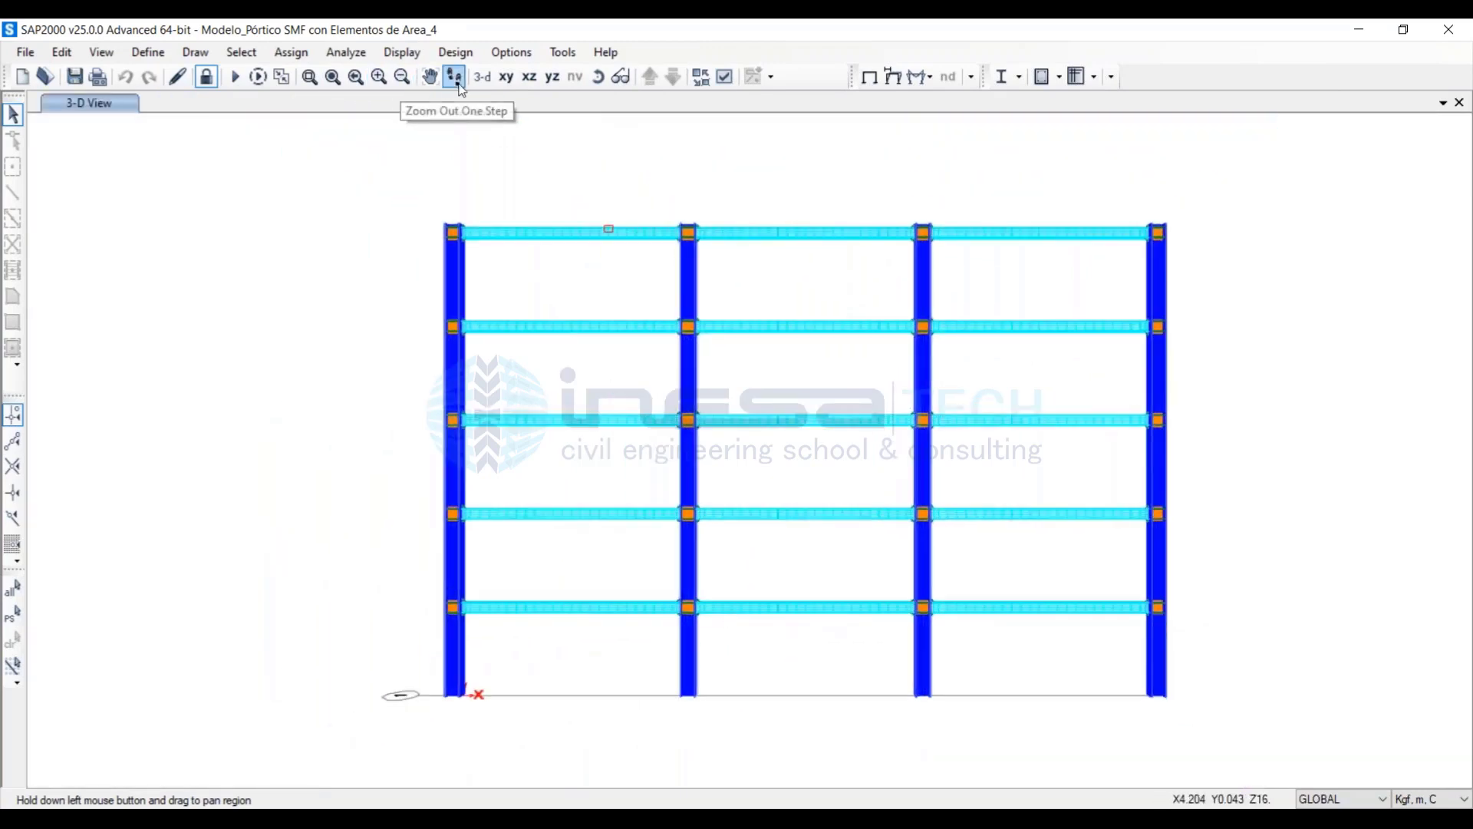
Display the deformed shape for the PUSH-X case at step 1, with Ux contours drawn on the objects
click(402, 52)
mouse_move(467, 294)
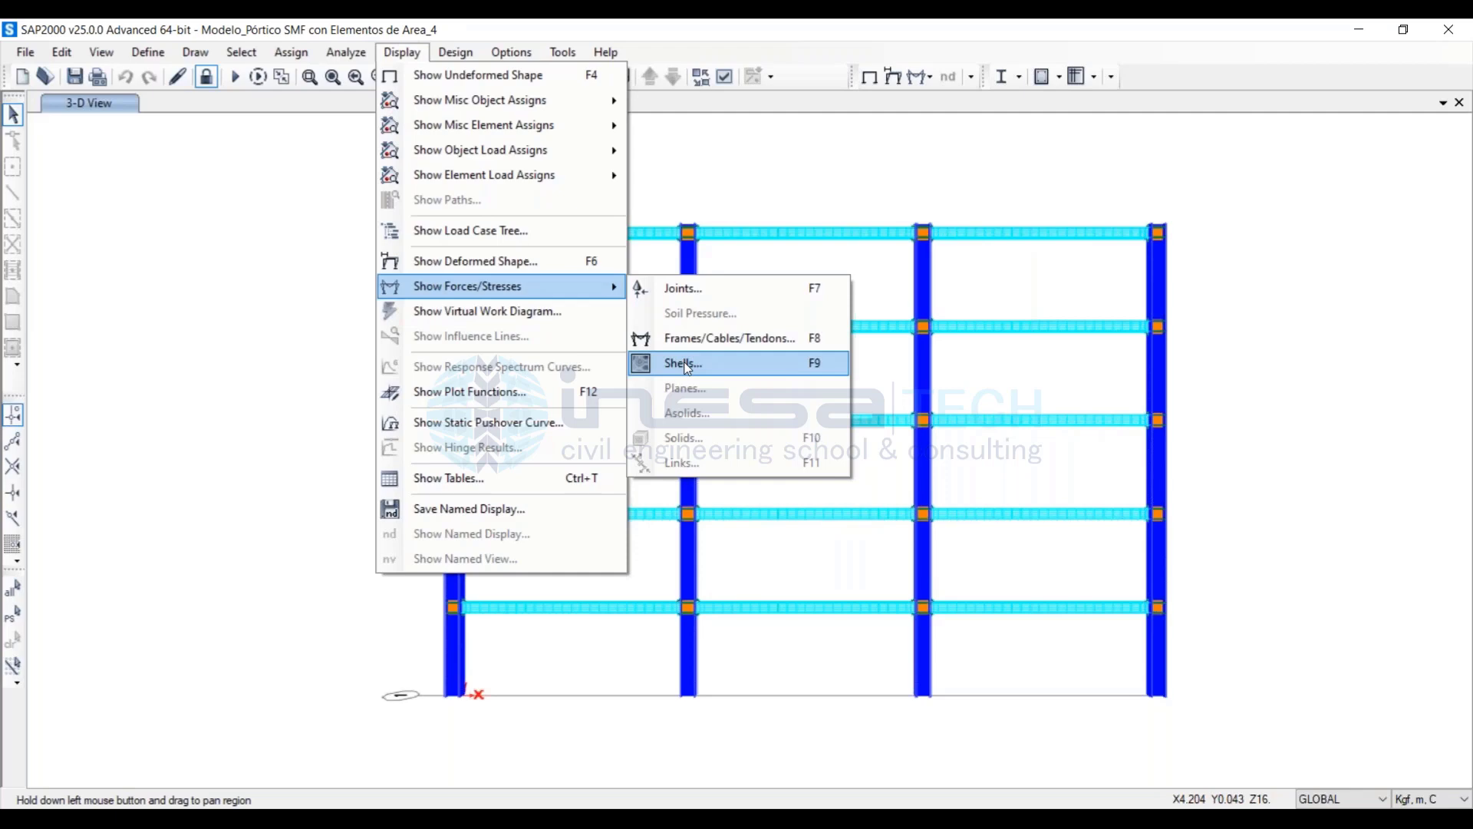
click(495, 263)
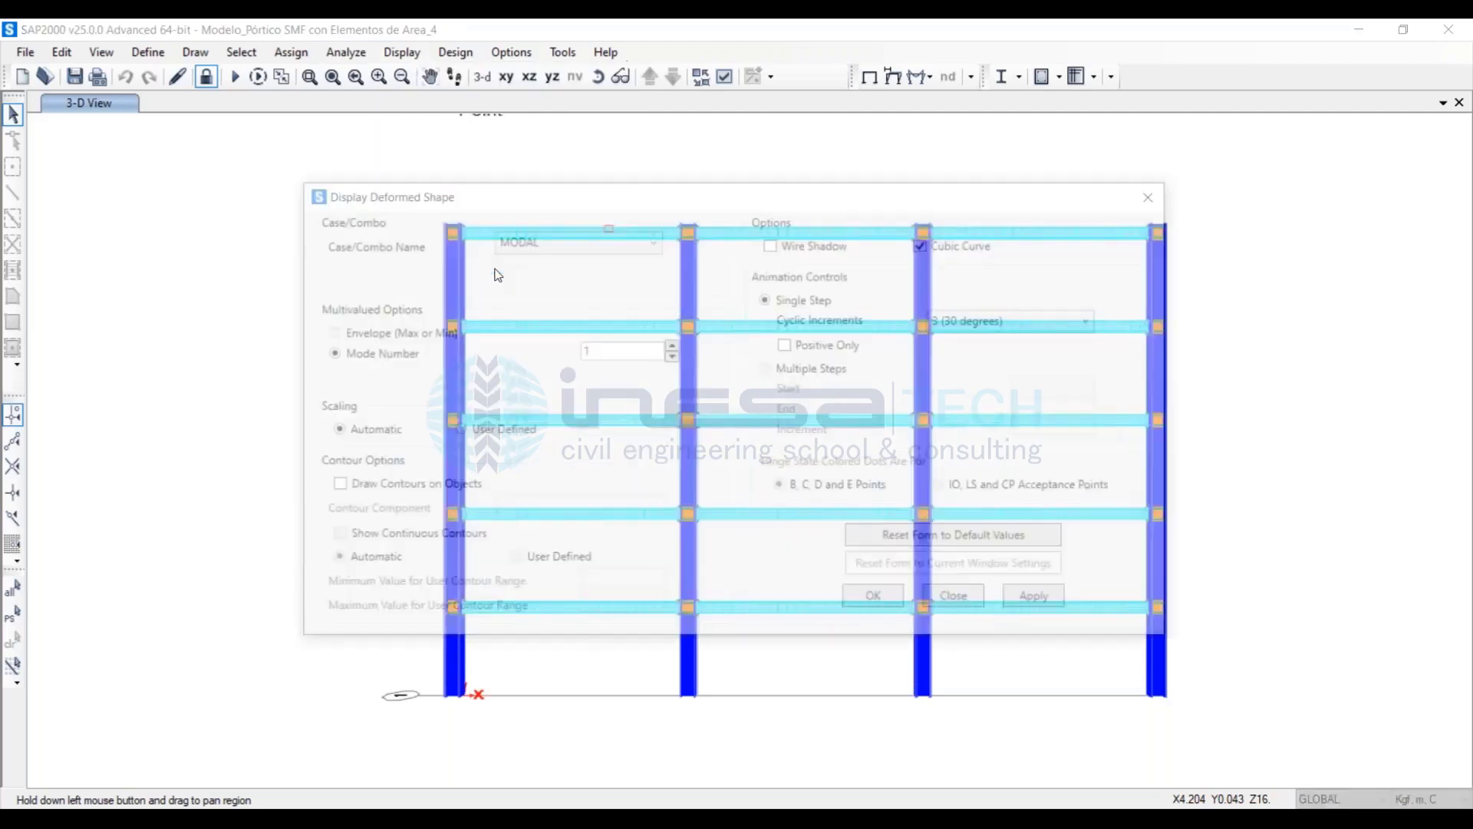
click(610, 244)
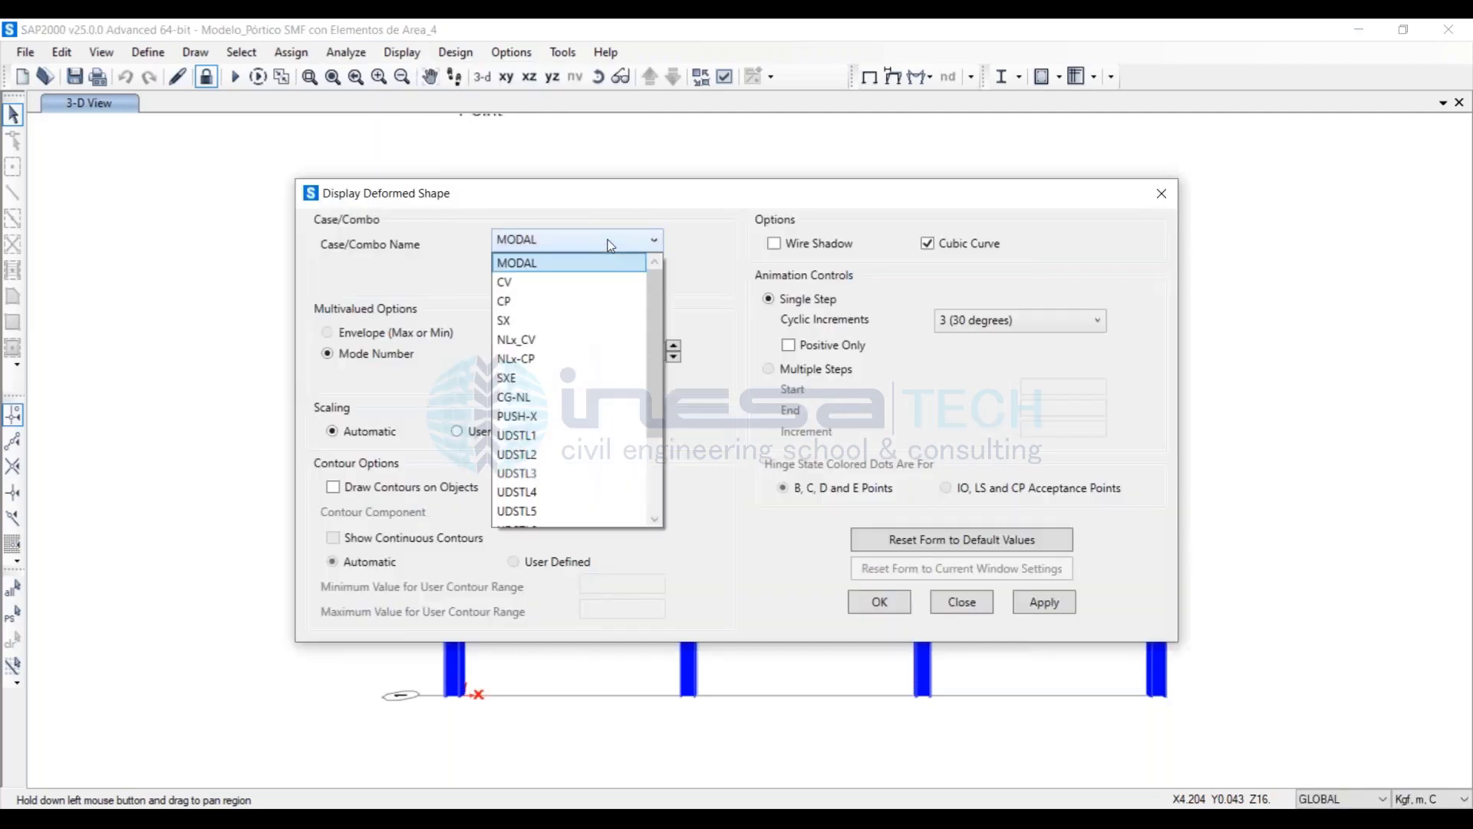
click(518, 418)
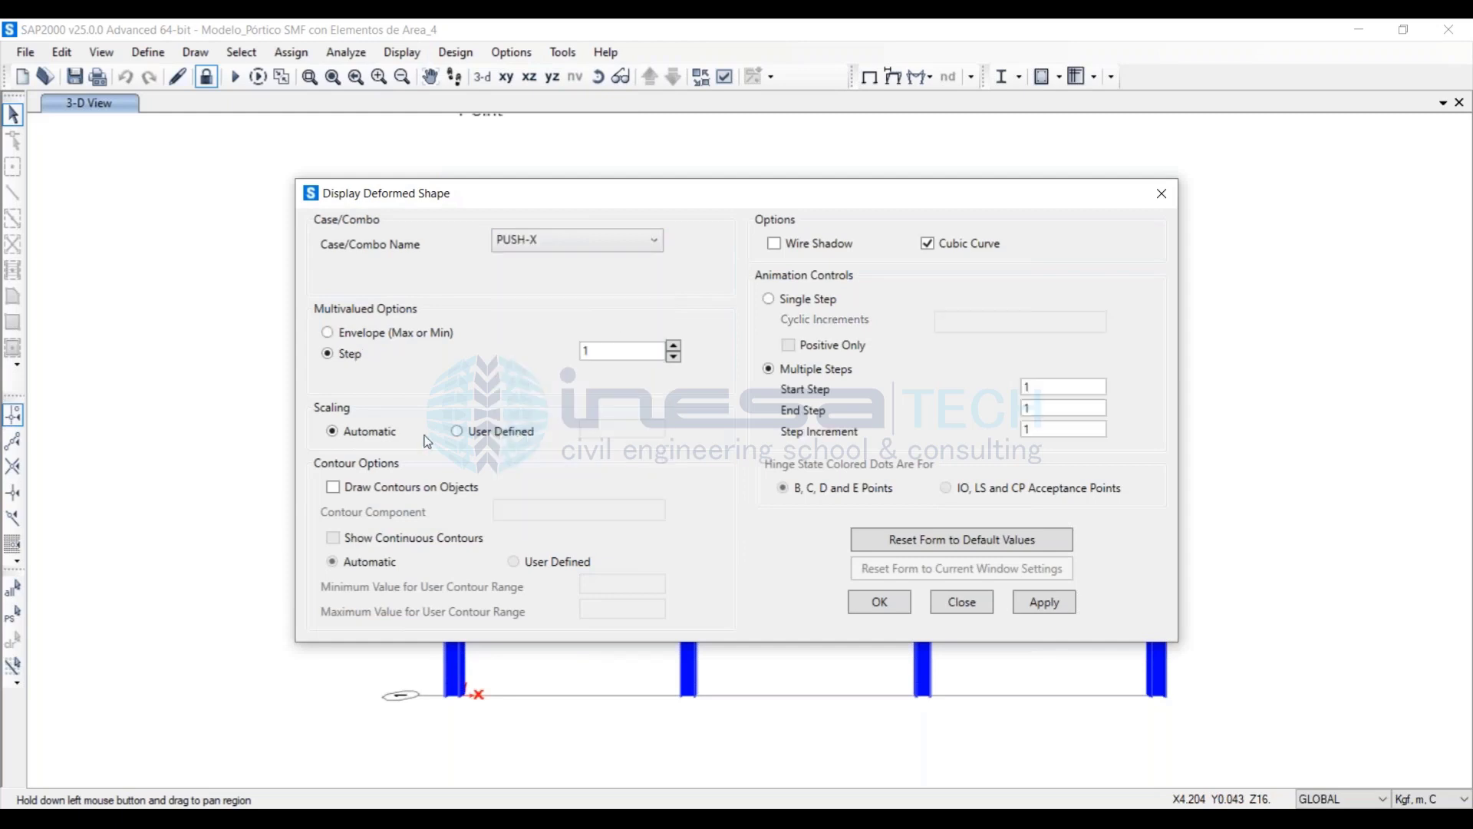
click(378, 486)
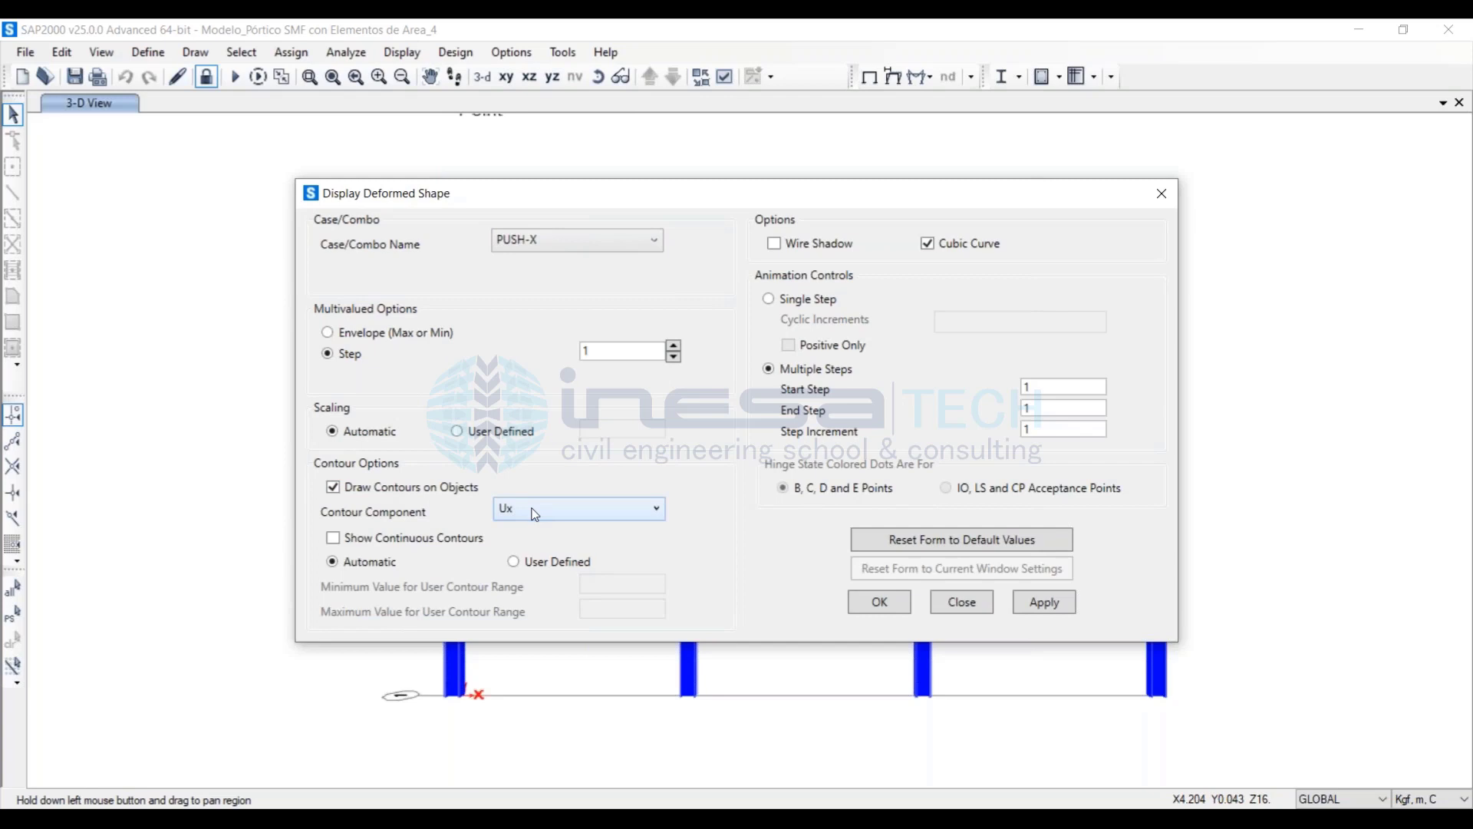
click(1045, 602)
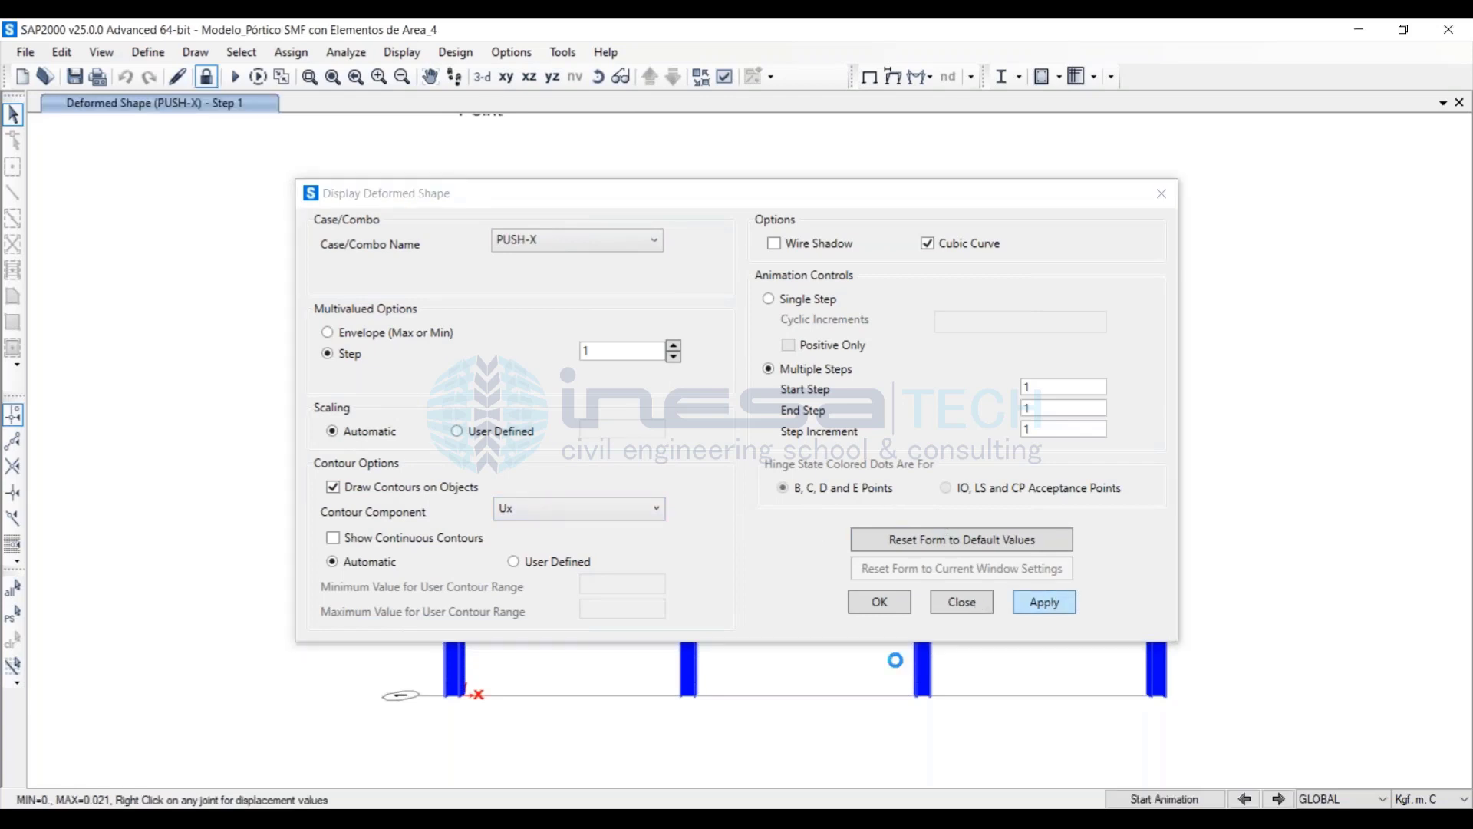
Advance the PUSH-X deformed shape with Ux contours one load step at a time up to step 9
click(1278, 800)
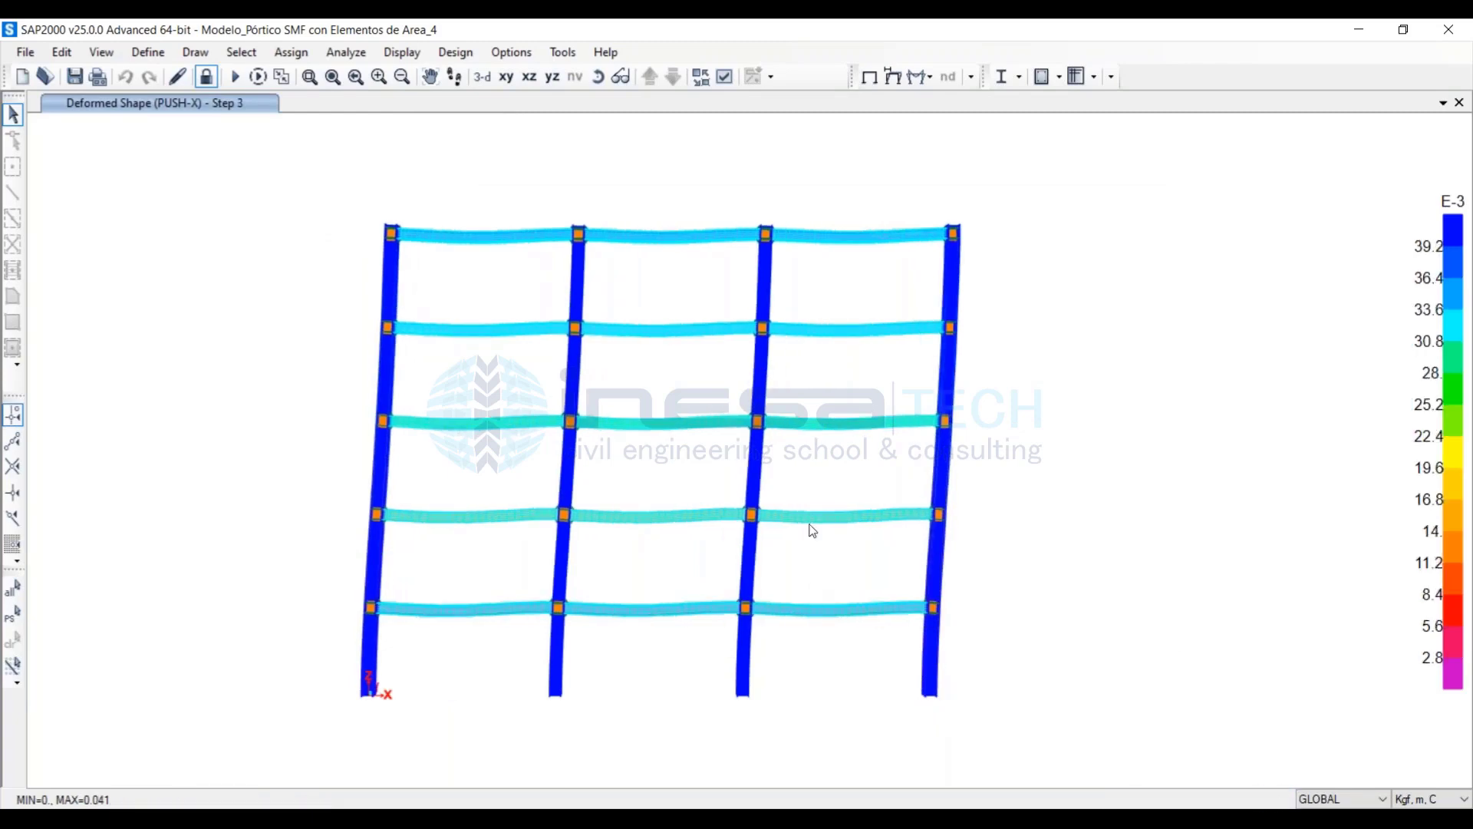
click(1278, 800)
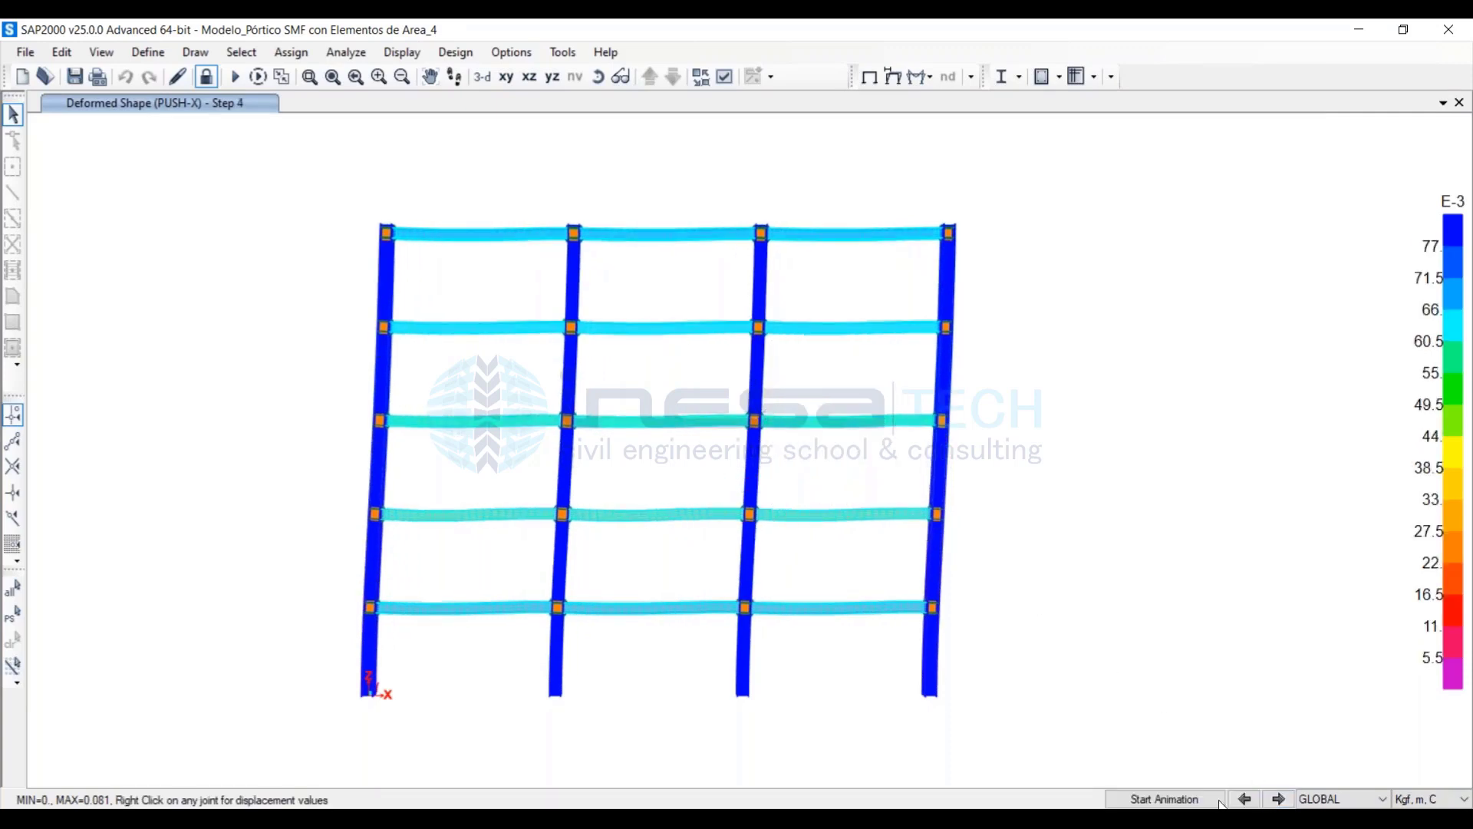
click(1278, 800)
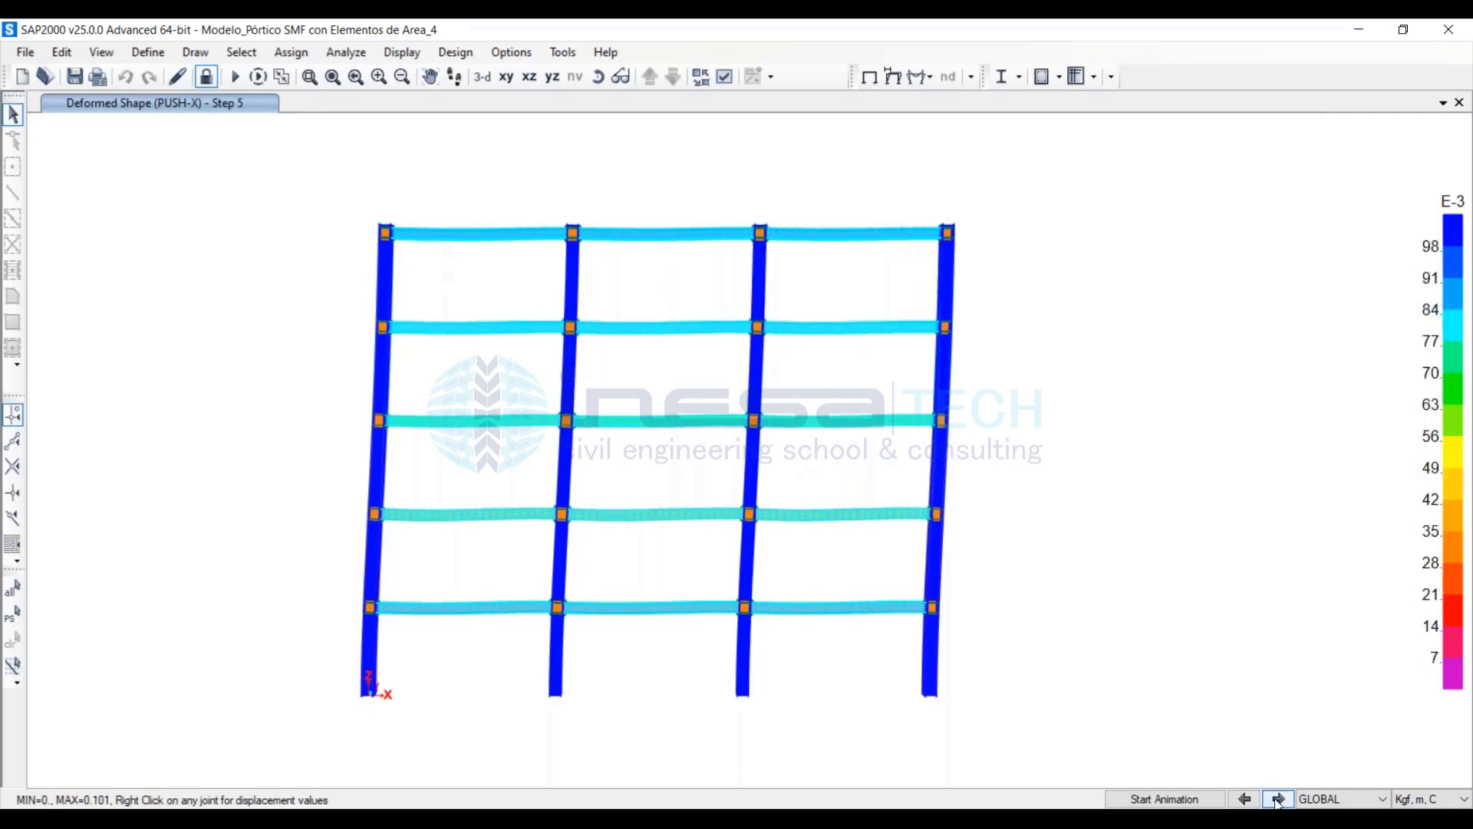
click(1278, 799)
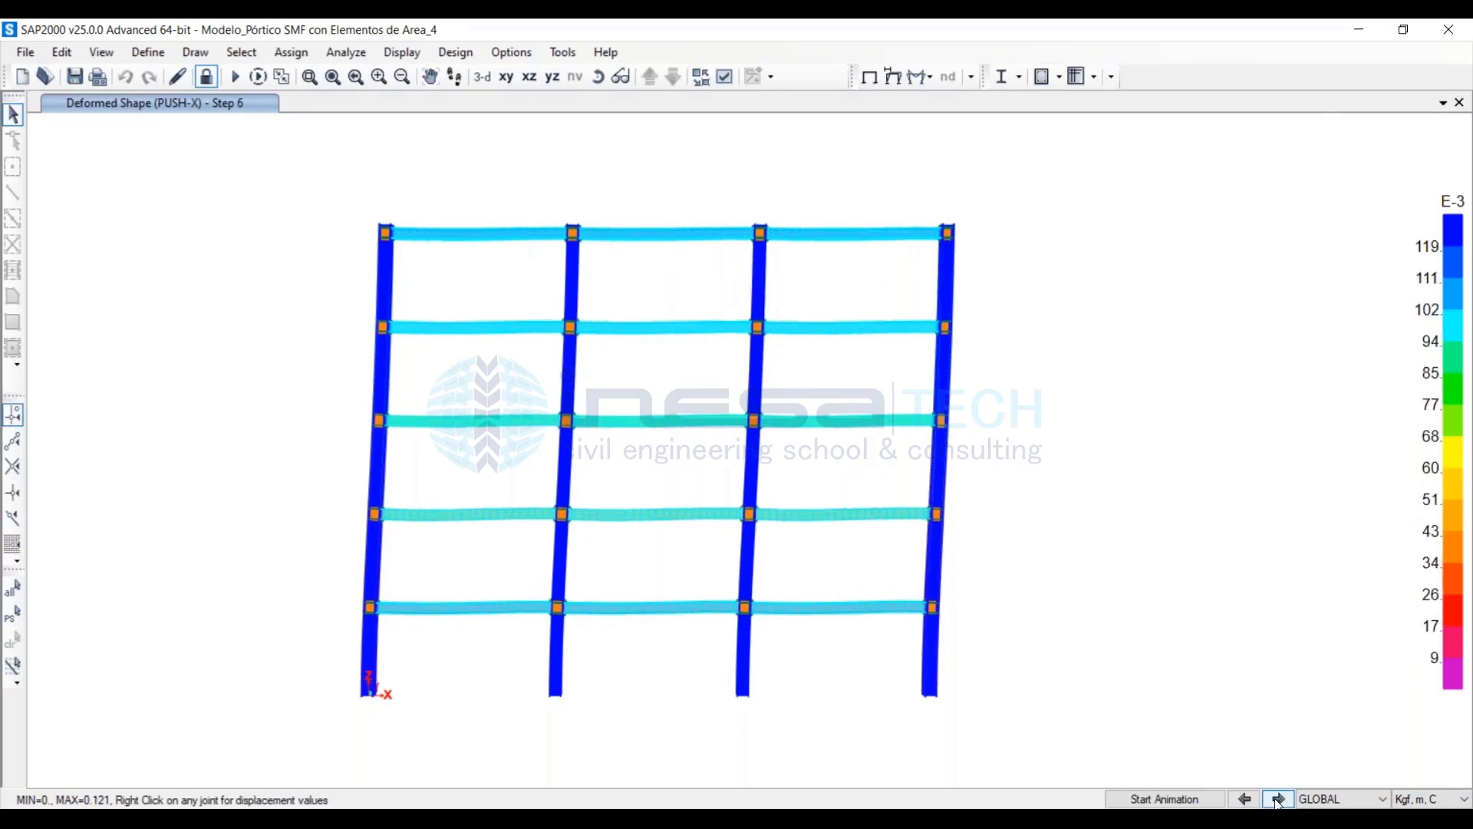
click(1277, 800)
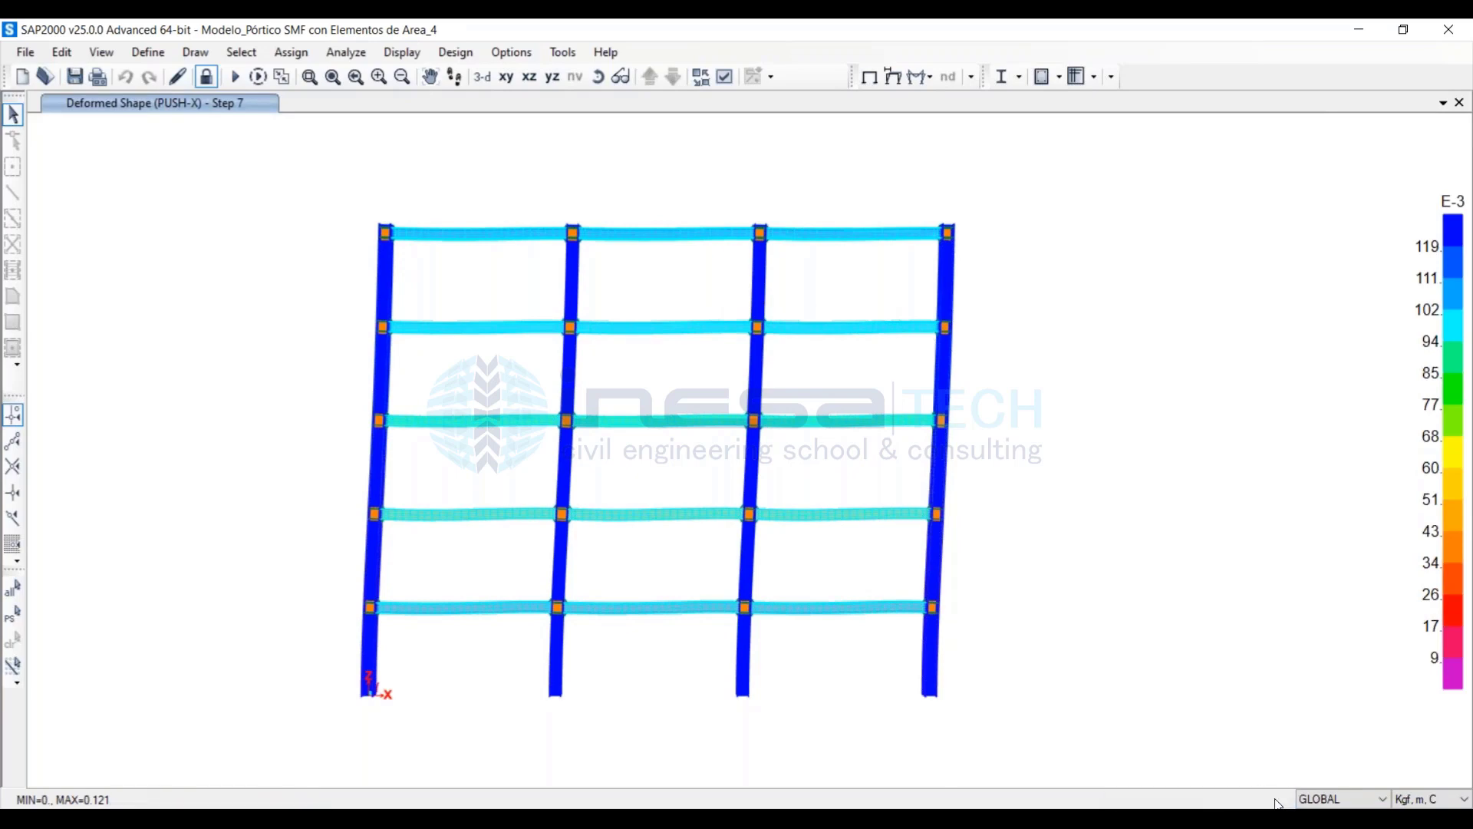
click(1278, 799)
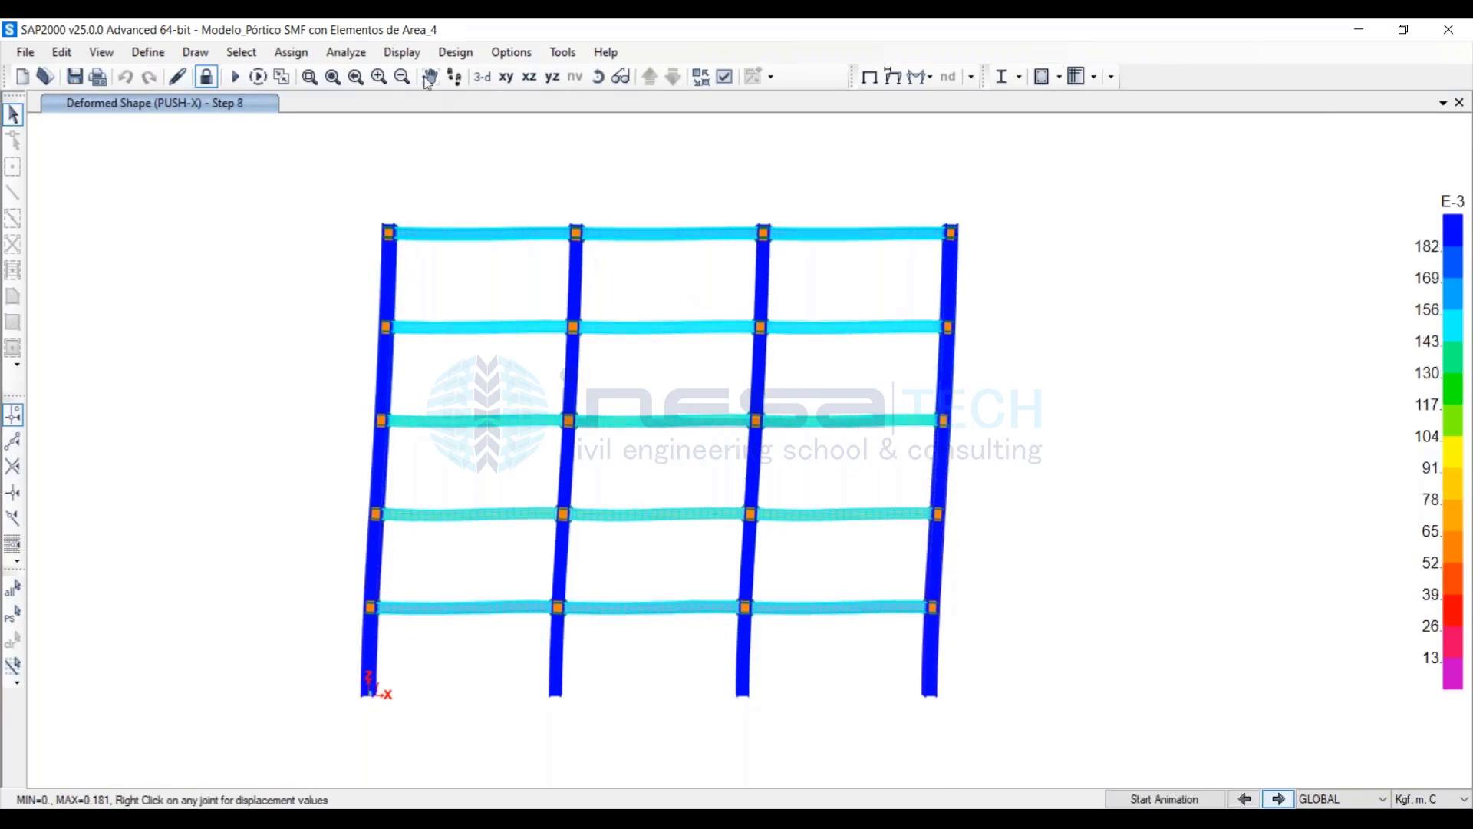
key(Return)
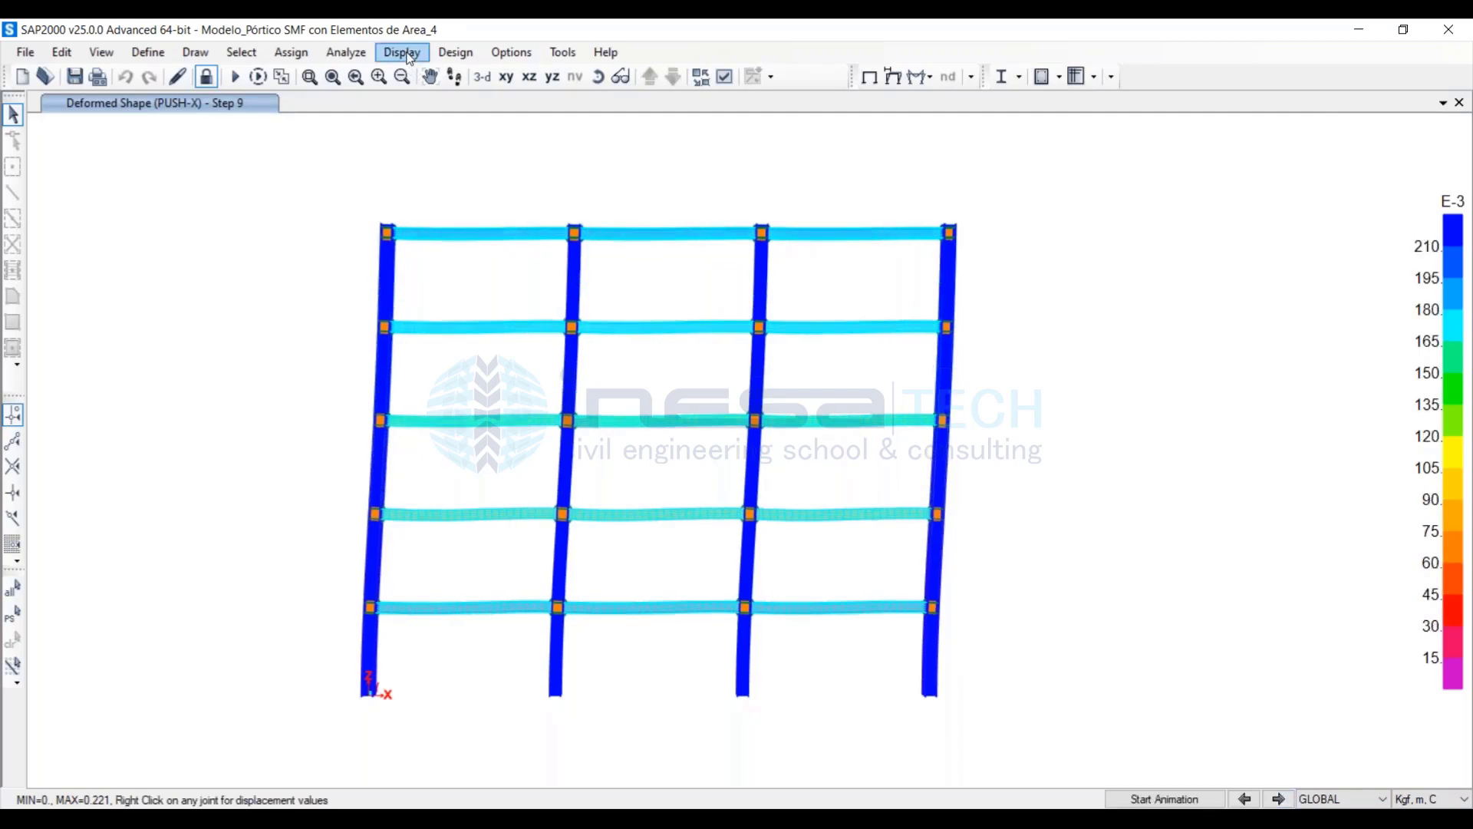
Display the PUSH-X deformed shape at step 25 and examine an interior beam-column joint up close
click(409, 58)
click(459, 261)
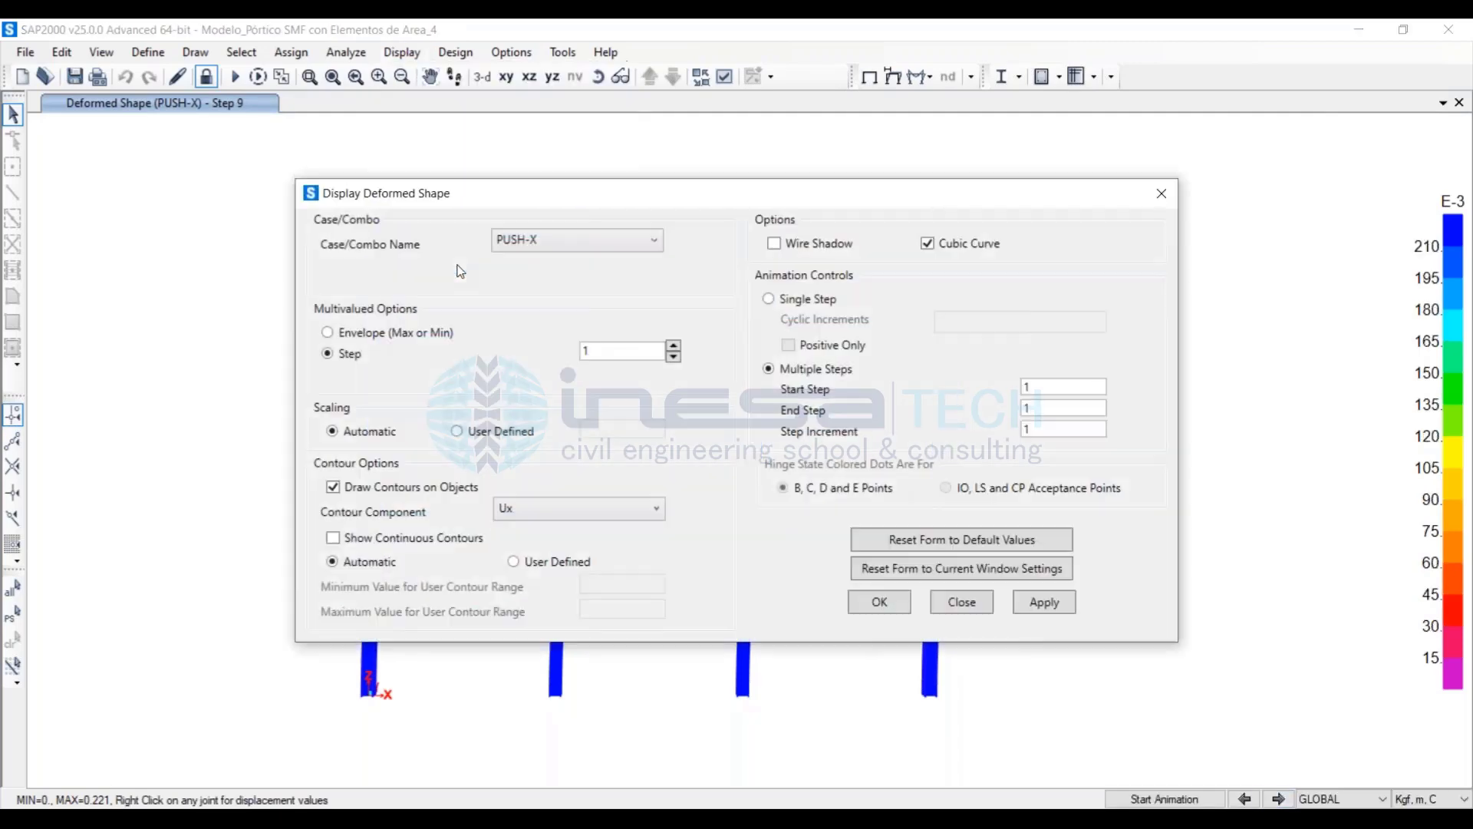
click(673, 346)
click(673, 346)
click(1045, 602)
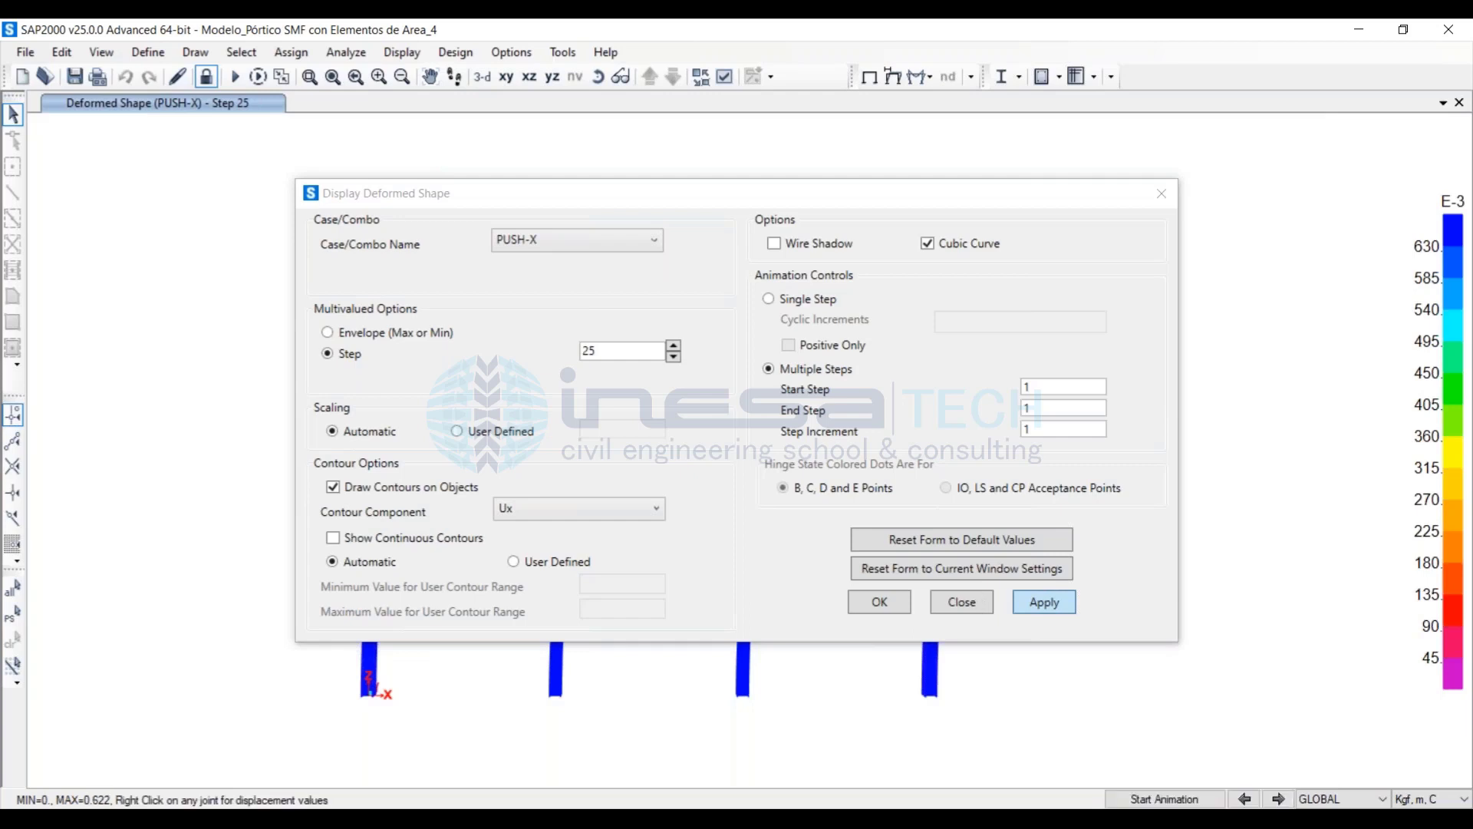
click(961, 601)
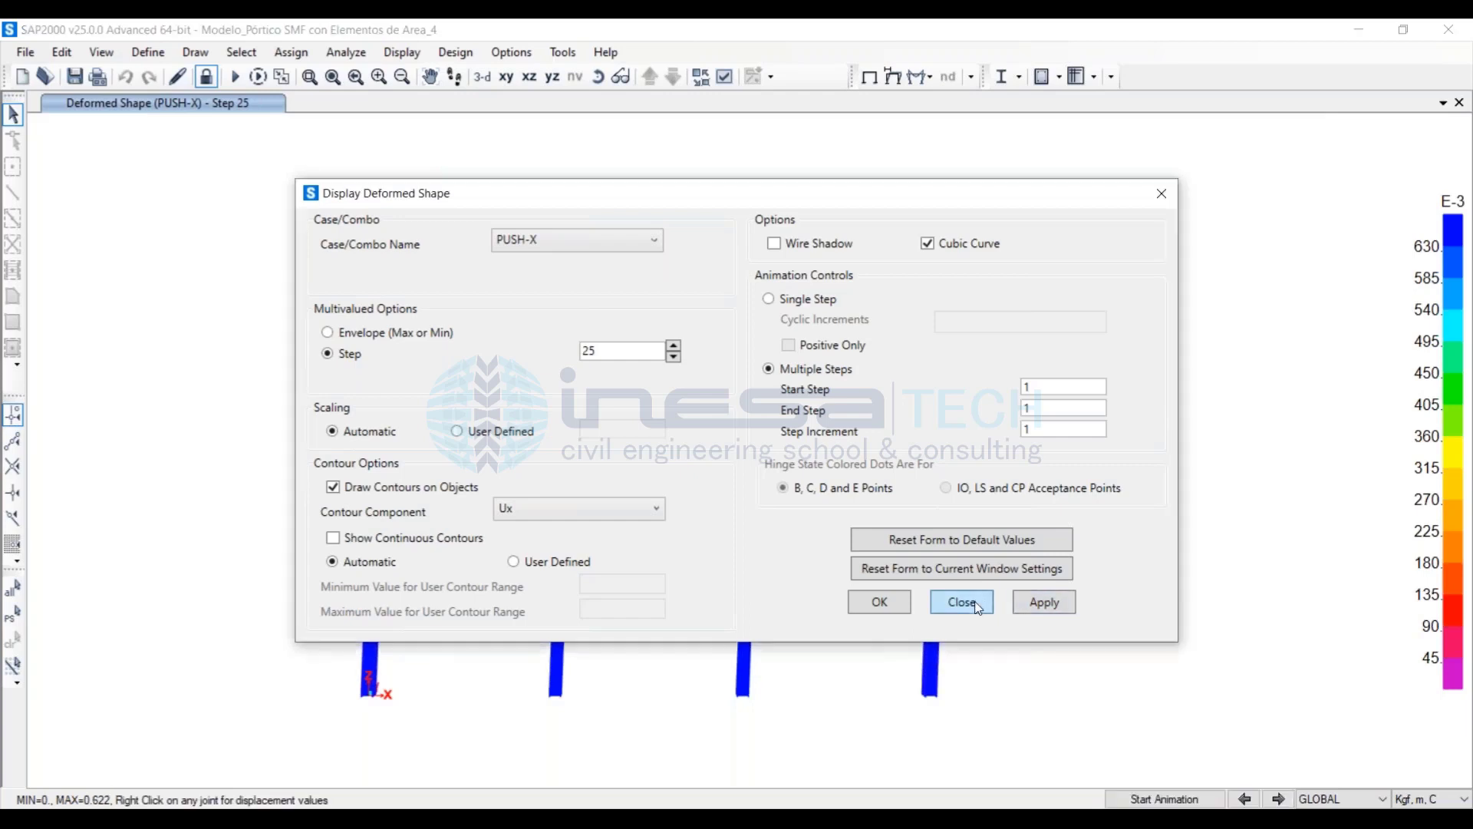
click(310, 78)
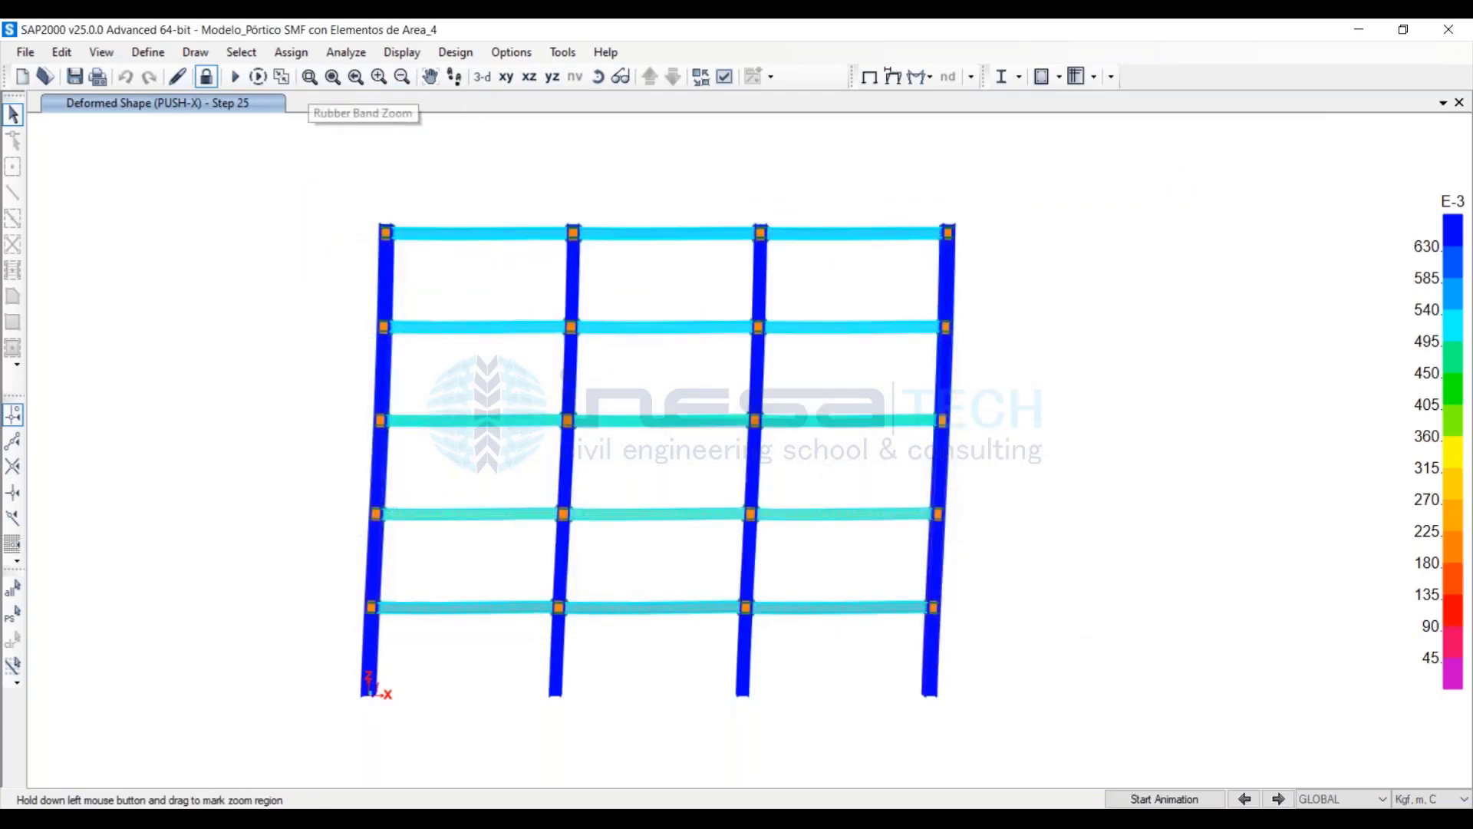
drag(595, 454, 610, 466)
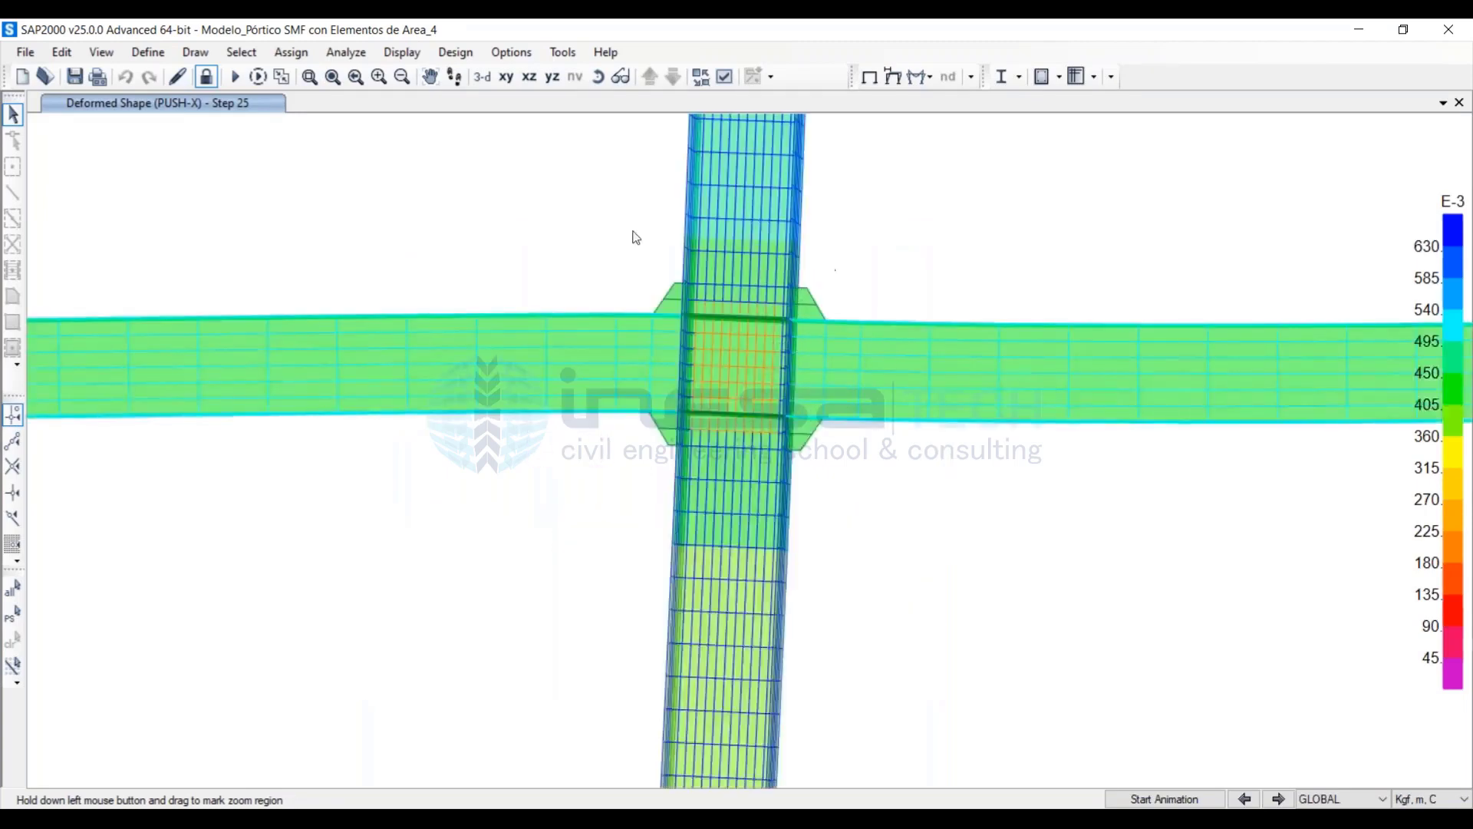
Display the PUSH-X deformed shape at step 34, keeping the Ux contours on the objects
click(344, 51)
click(402, 51)
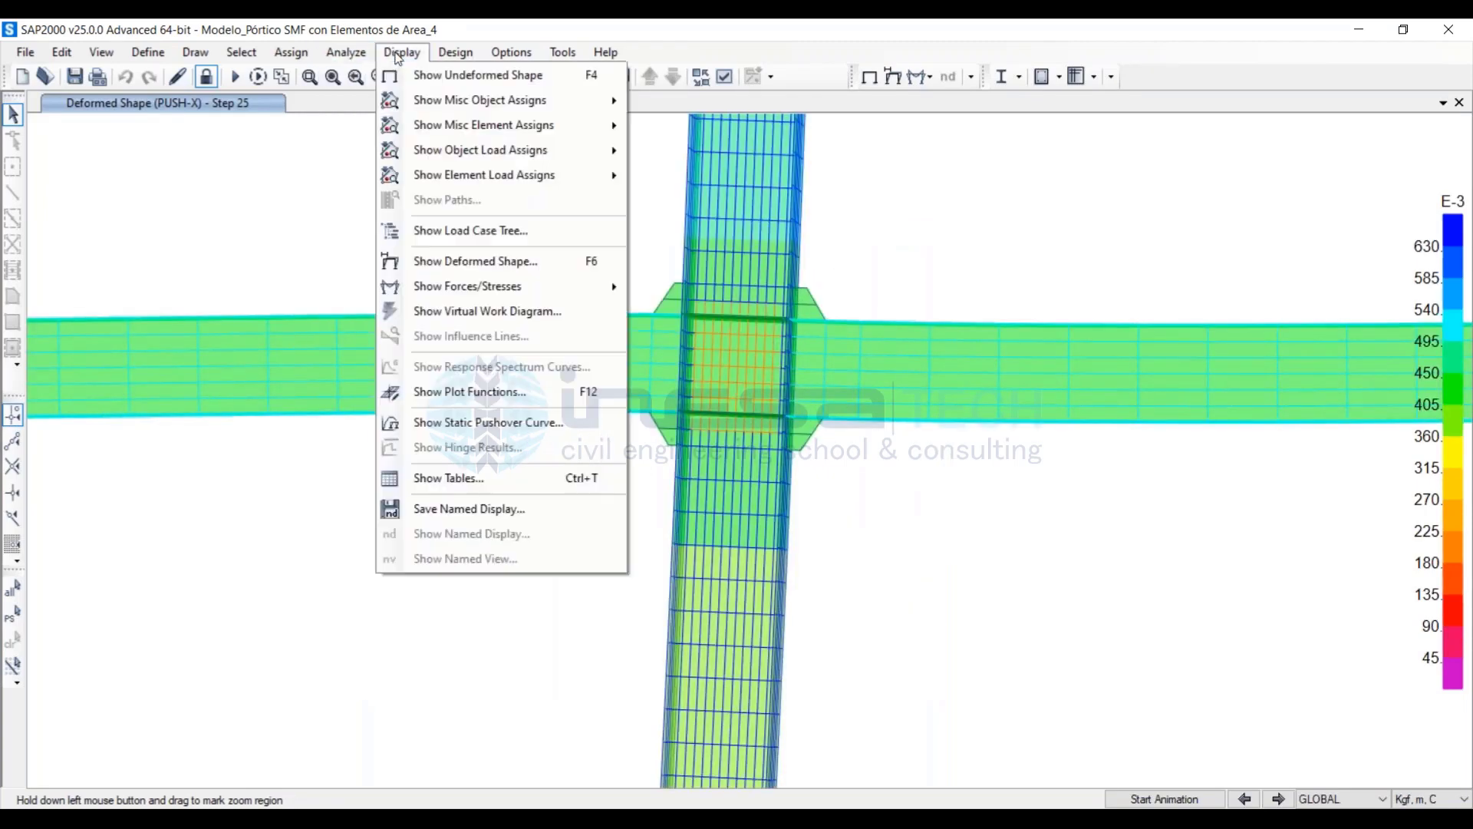
click(459, 263)
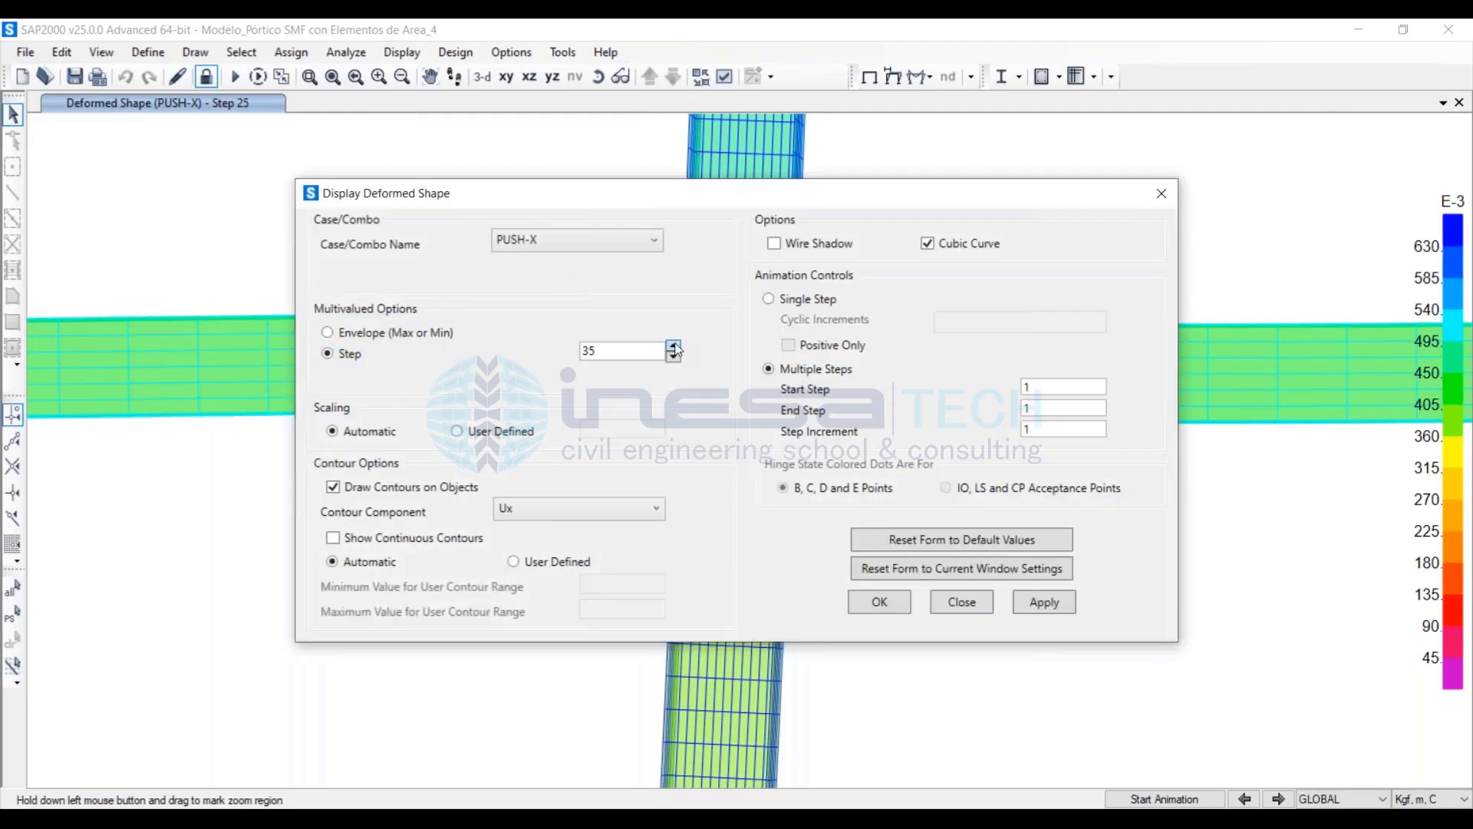
click(673, 356)
click(1045, 602)
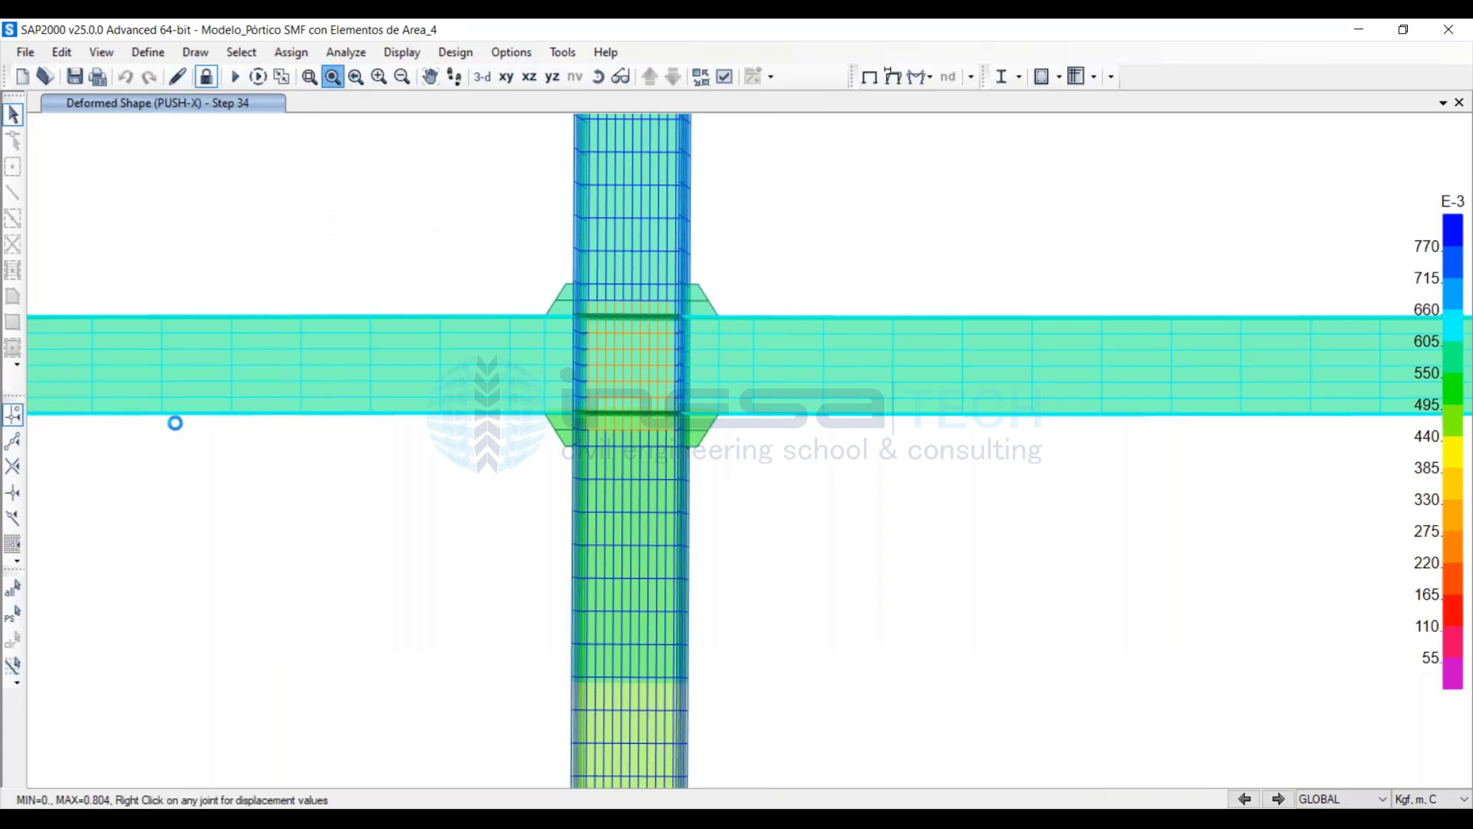
Apply a user-defined scale factor of 100 to the PUSH-X deformed shape of the whole frame
click(402, 51)
click(467, 264)
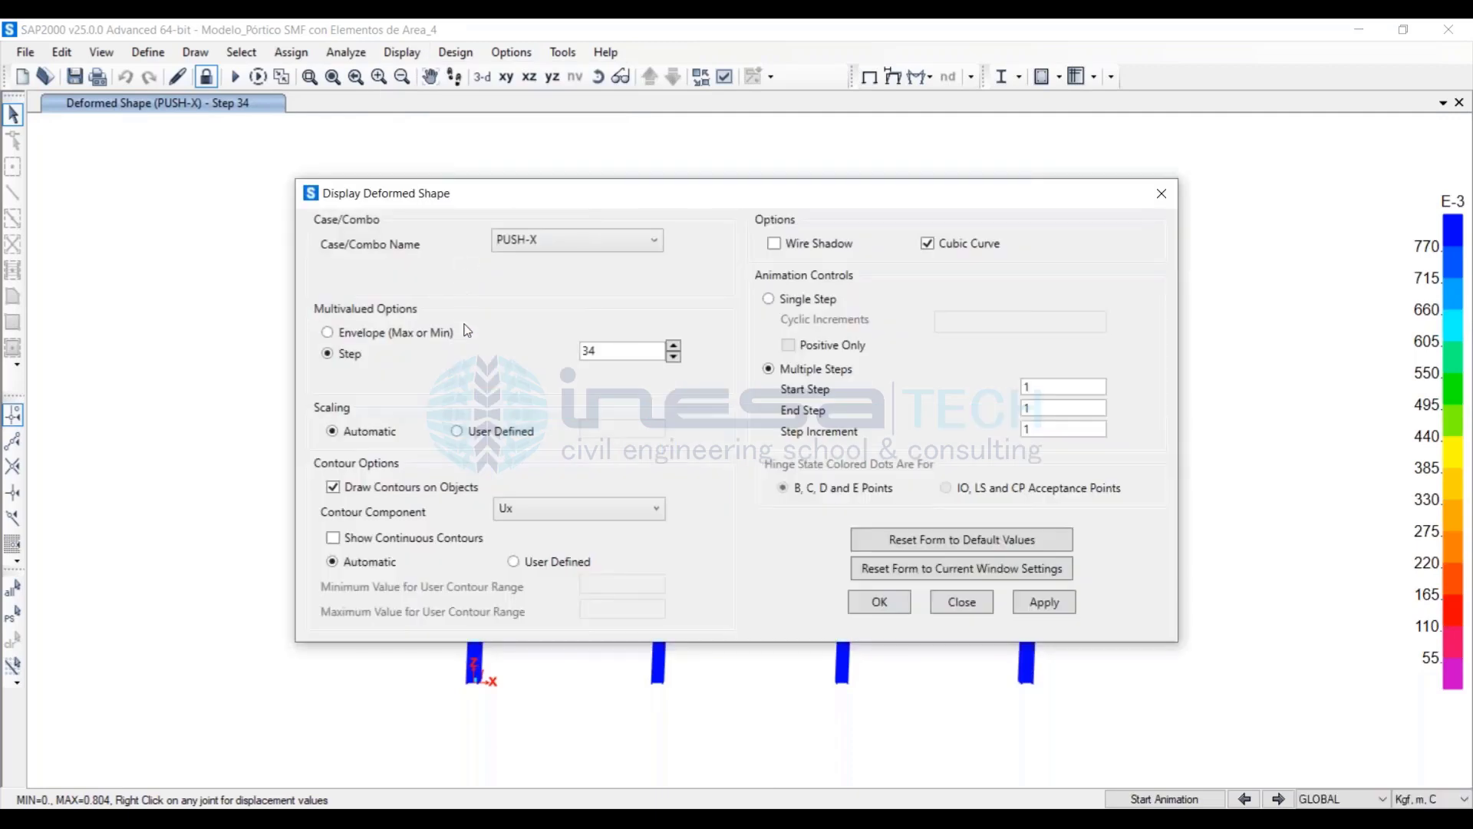
click(476, 431)
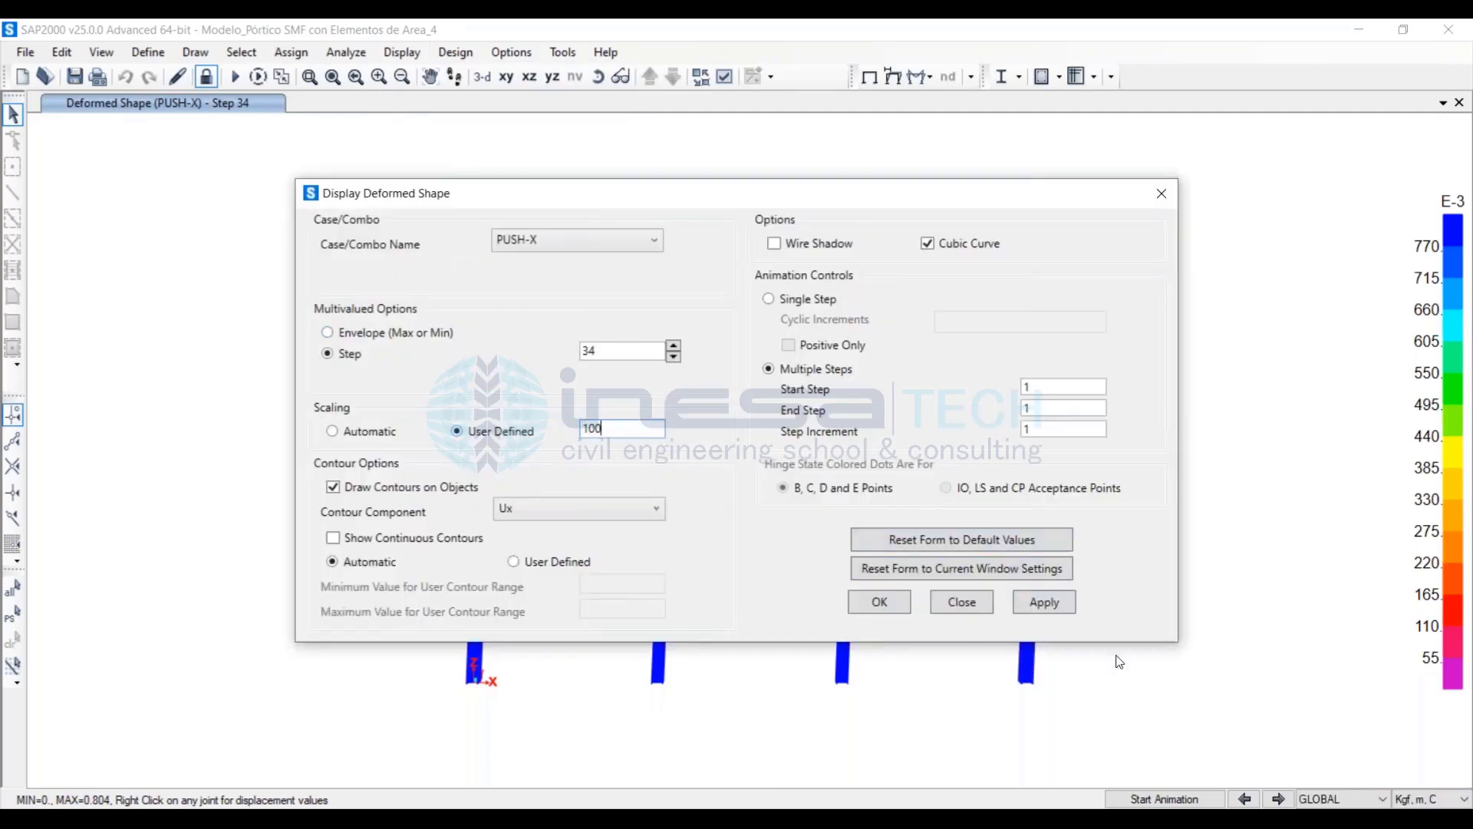
click(1044, 601)
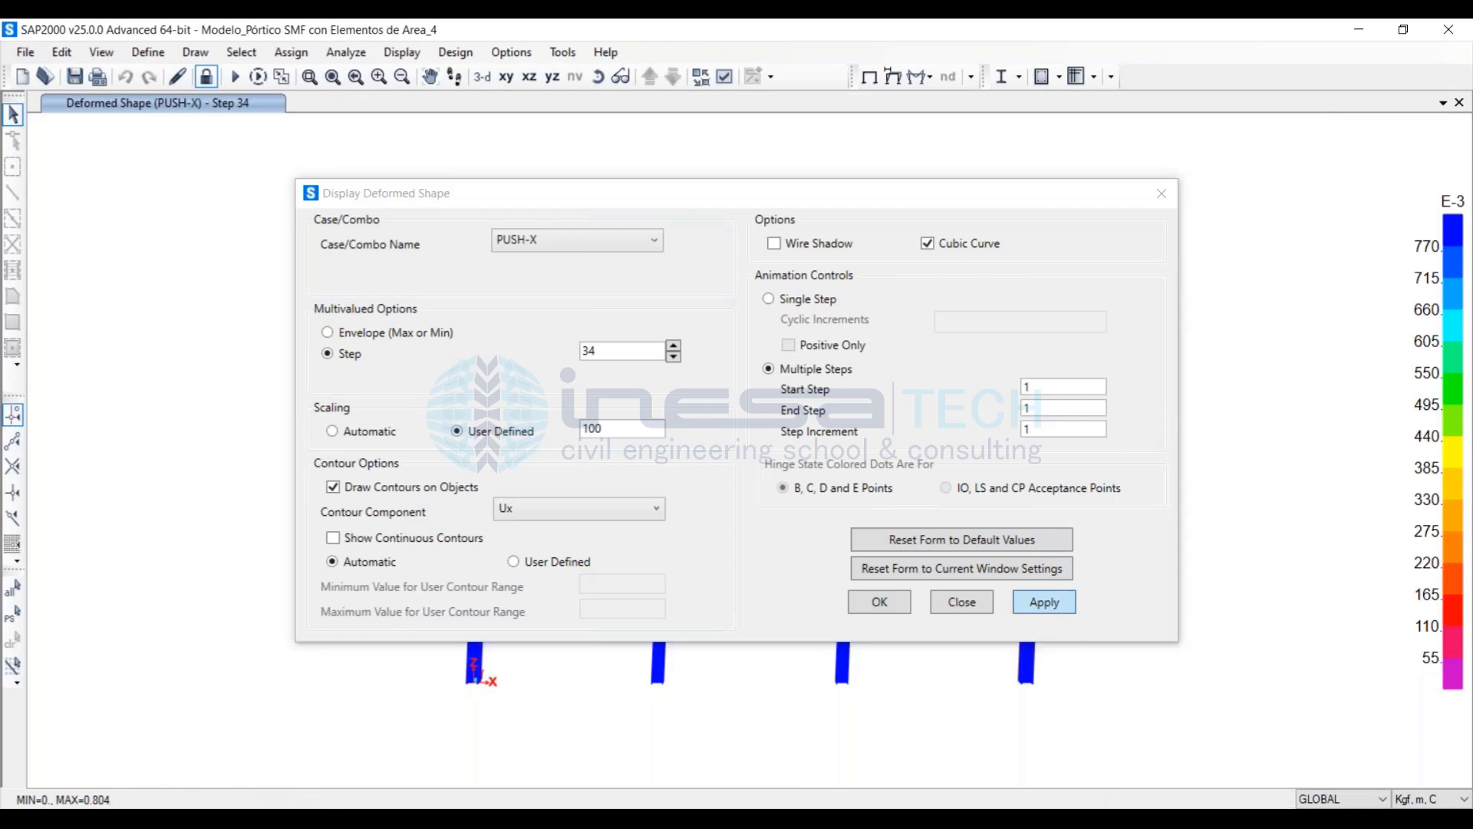
Set the user-defined deformation scale factor to 10 and inspect an interior beam-column joint in the deformed frame
double_click(627, 432)
text(10)
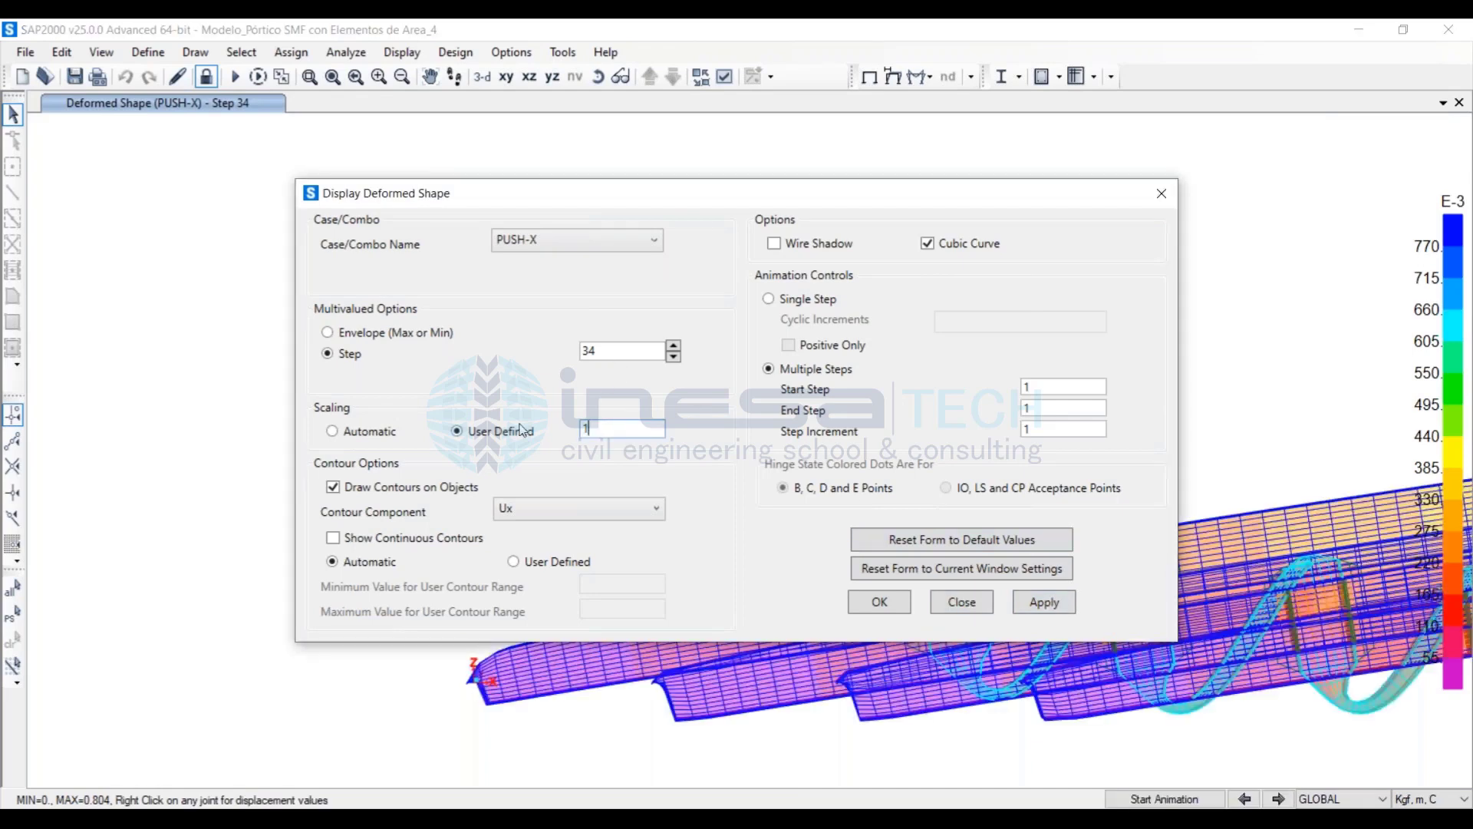
click(1036, 607)
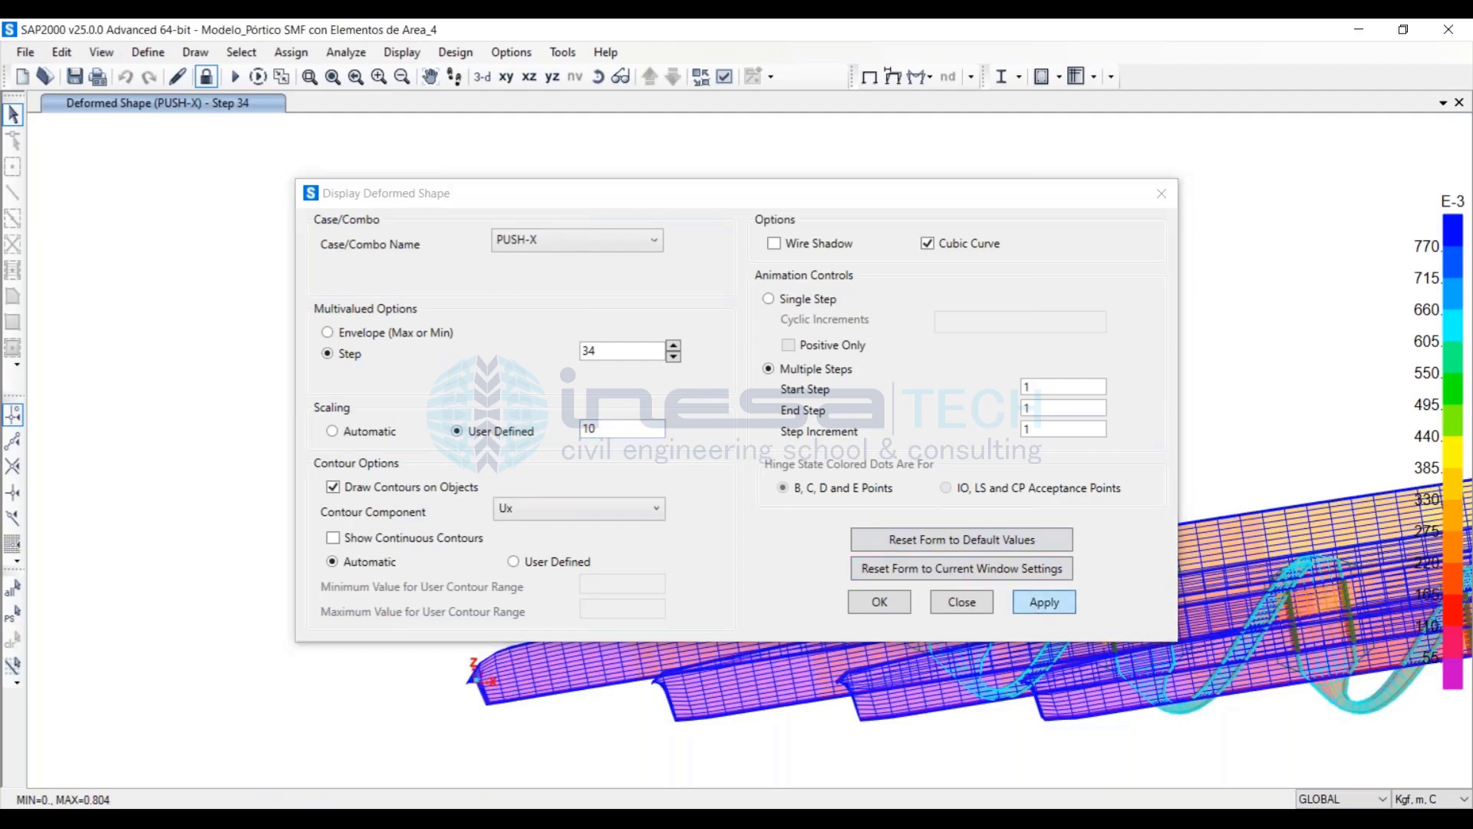
click(963, 604)
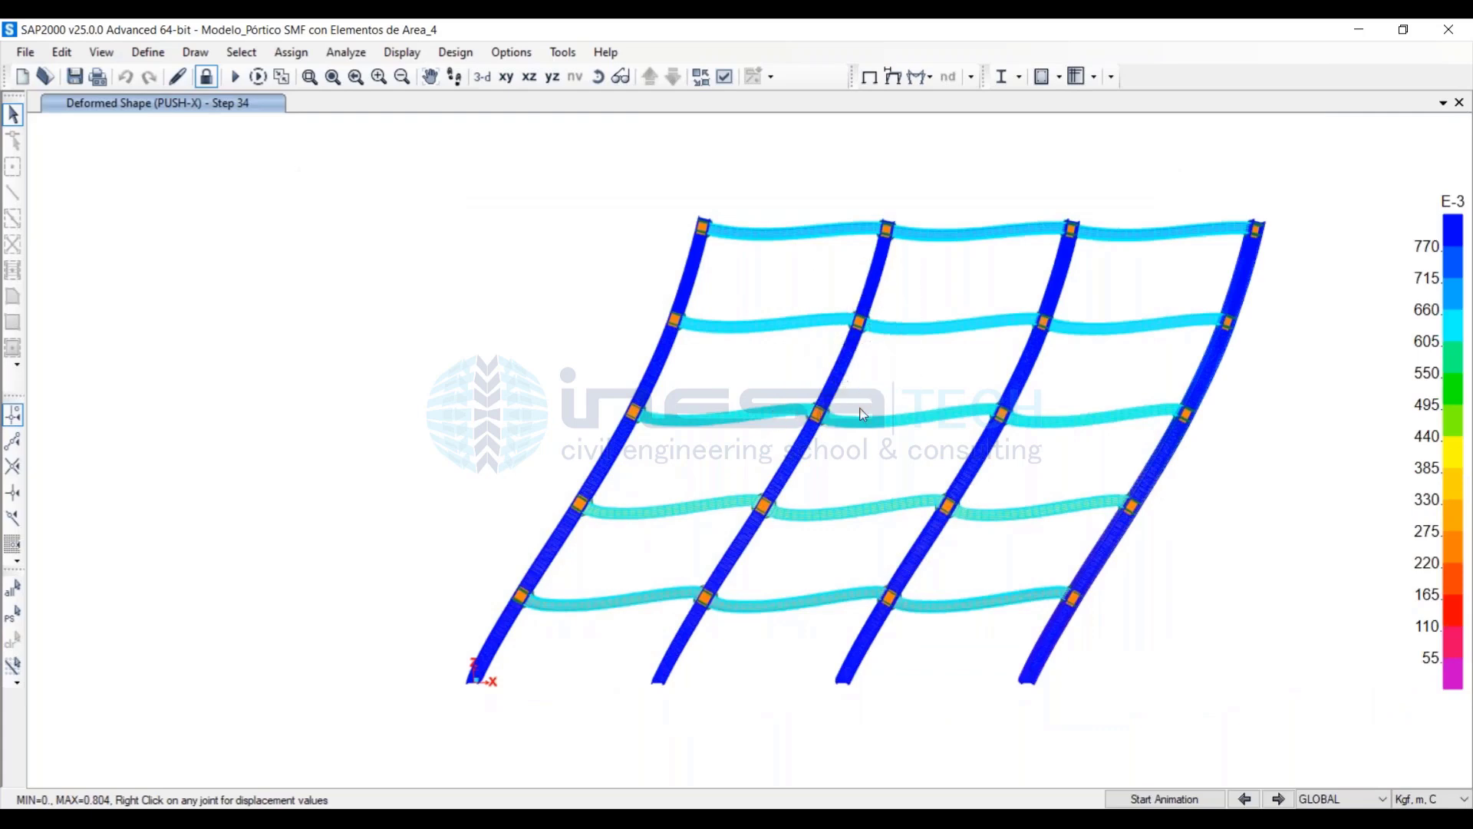
scroll(859, 415, up, 5)
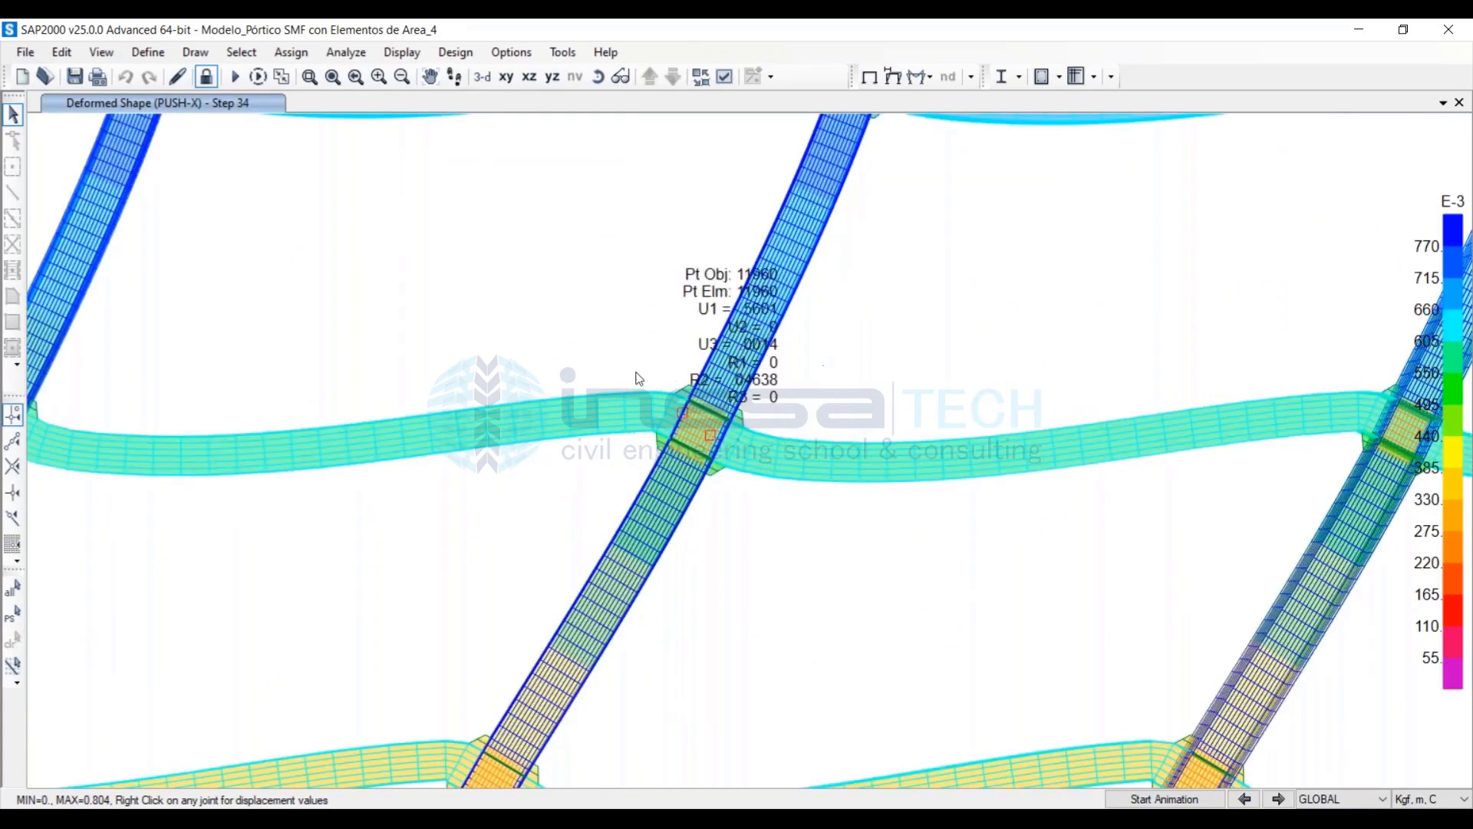
scroll(700, 452, up, 2)
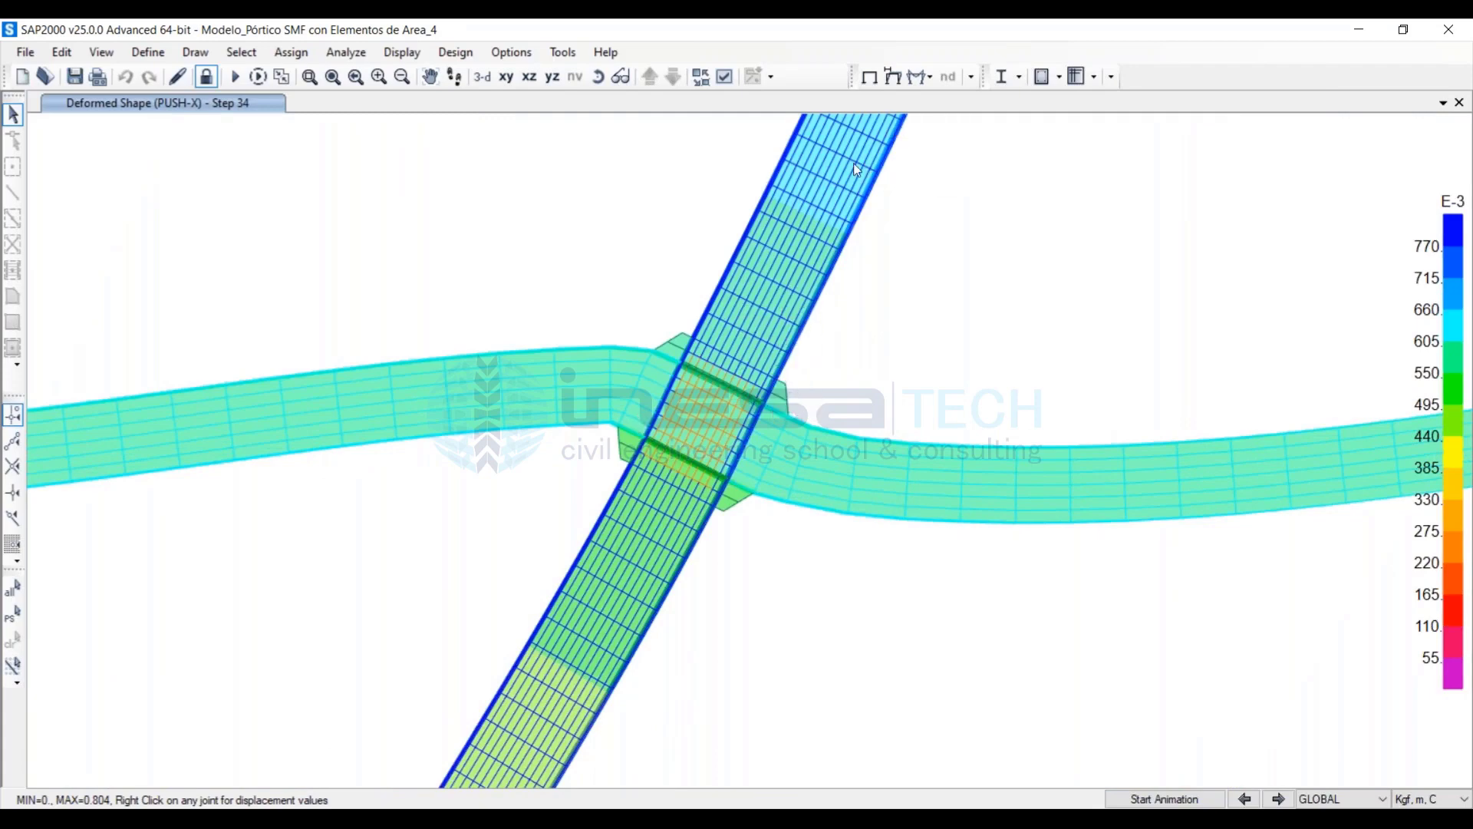
Open the forces and stresses display choices for the model
click(402, 48)
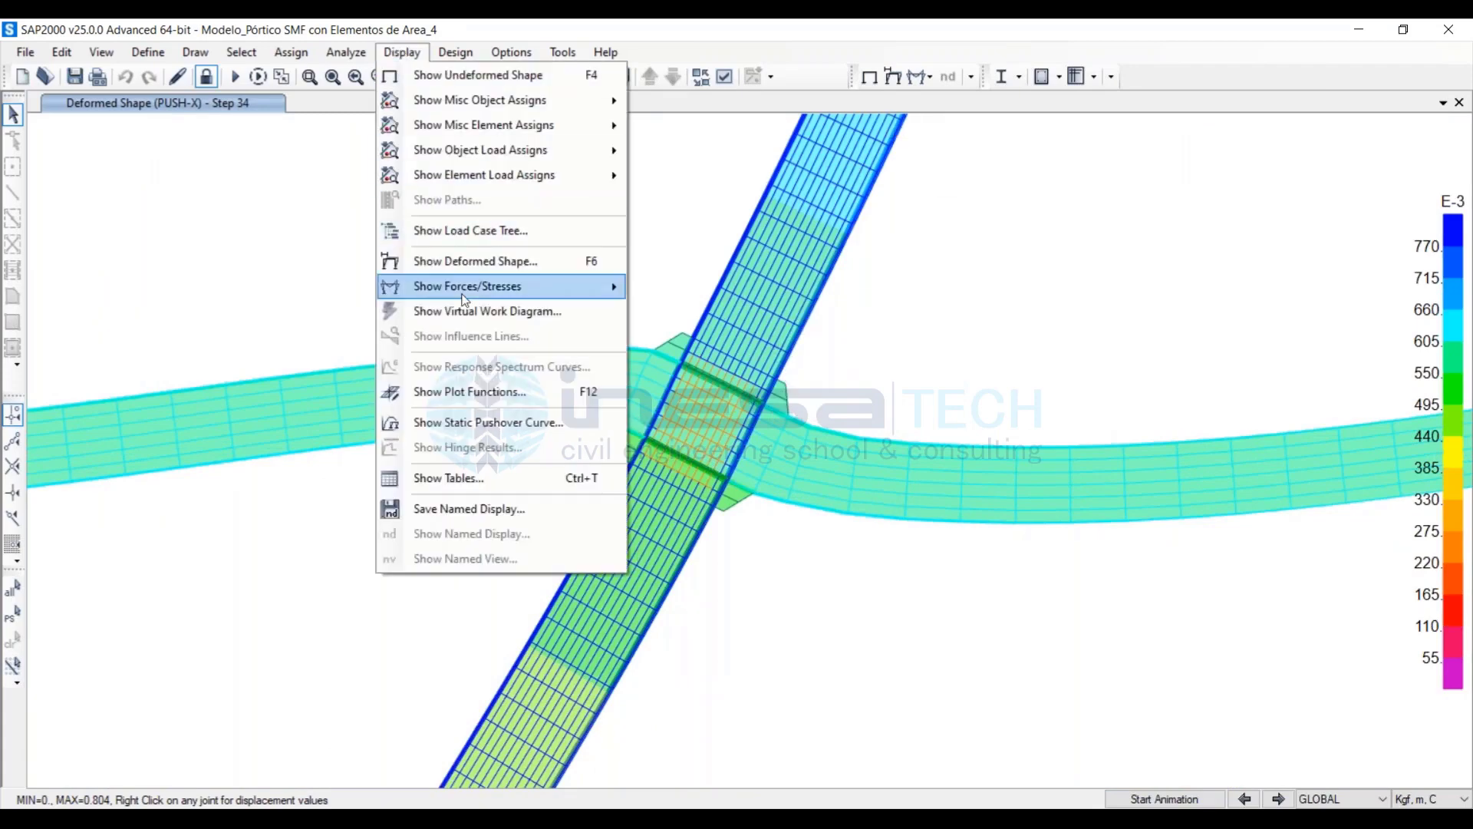
mouse_move(471, 296)
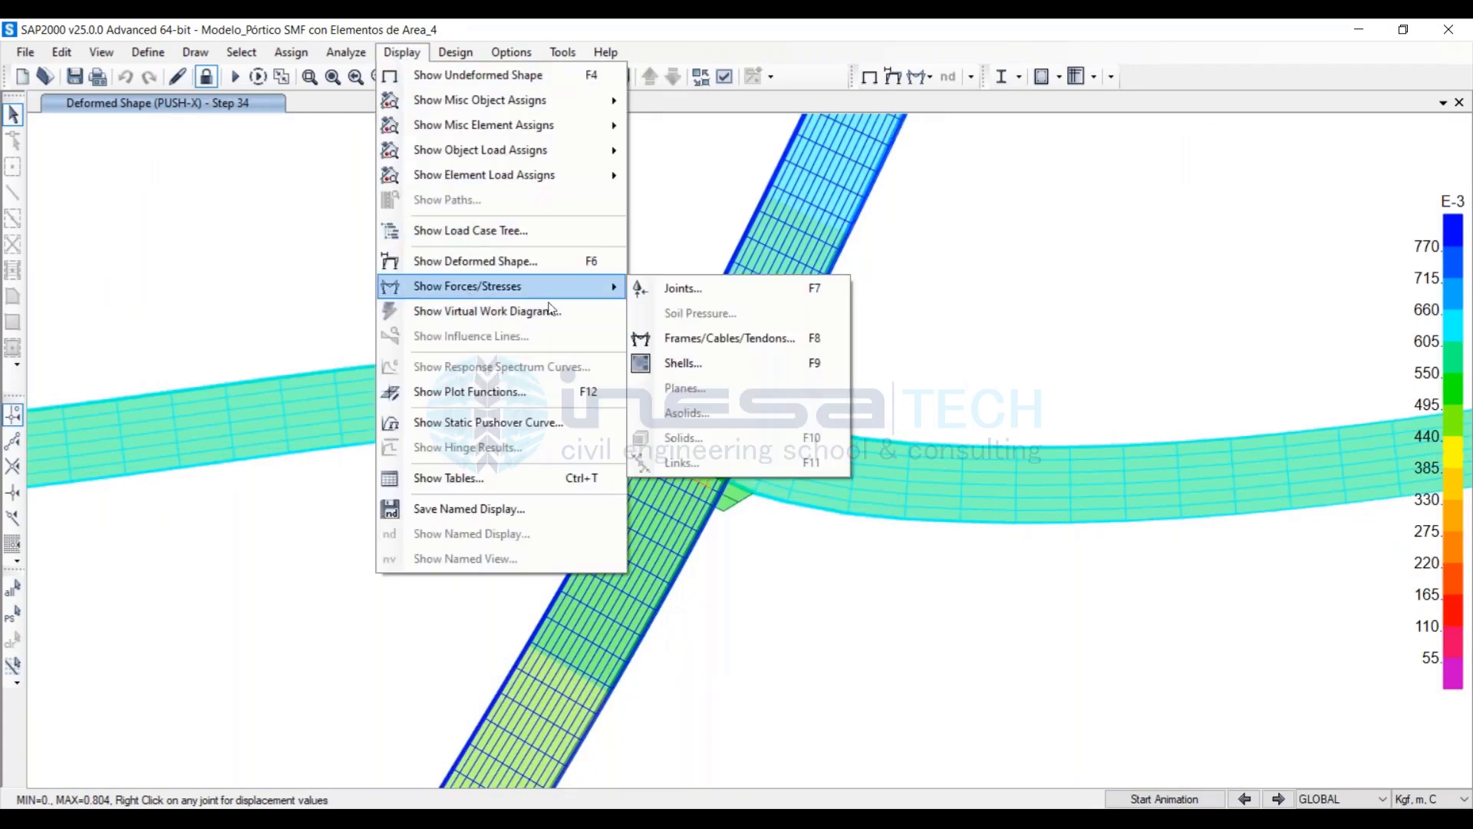
Display the SVM shell stresses for load case PUSH-X at step 23, using the absolute maximum output type
click(683, 364)
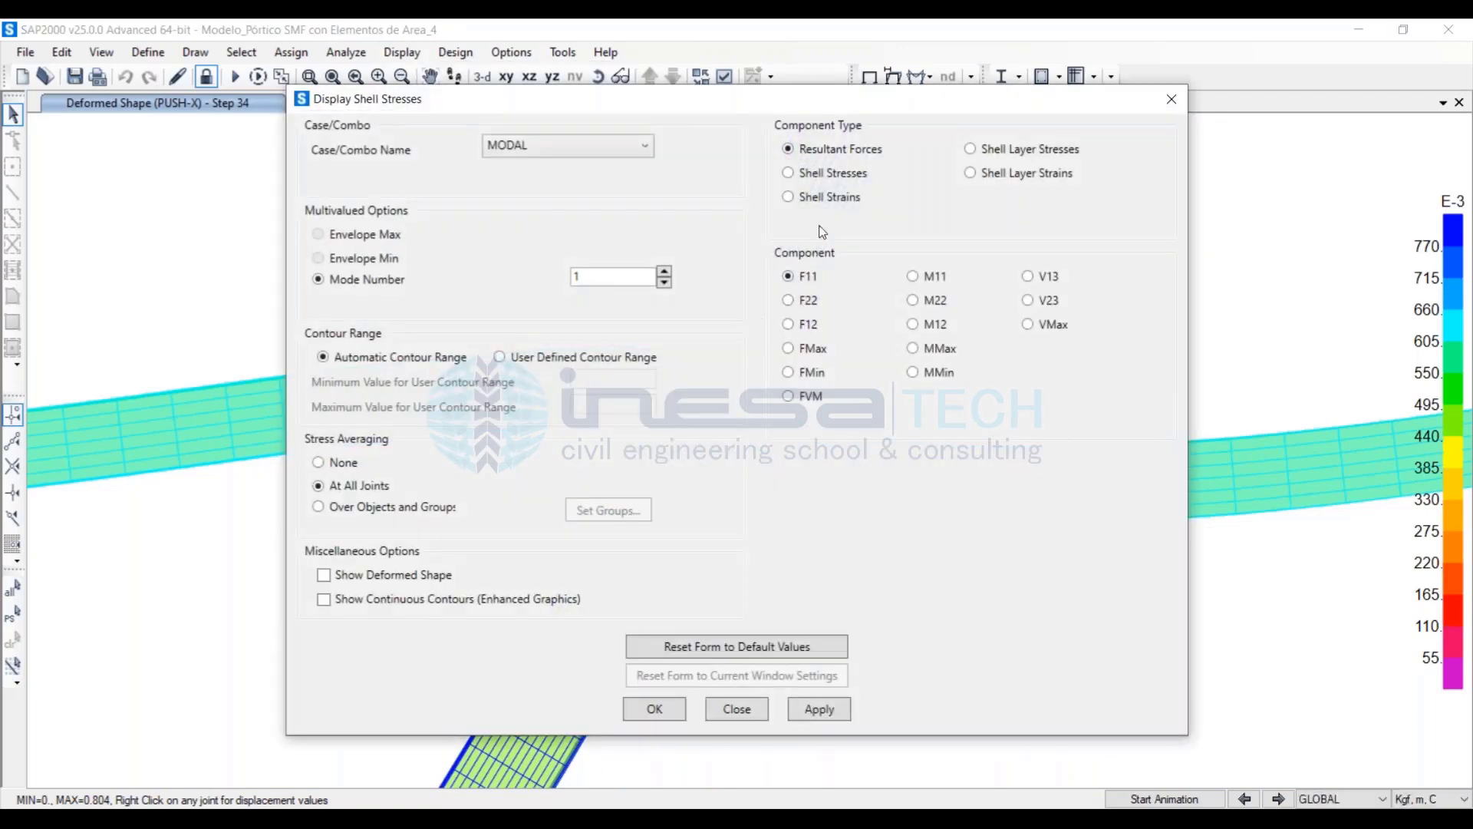
click(836, 175)
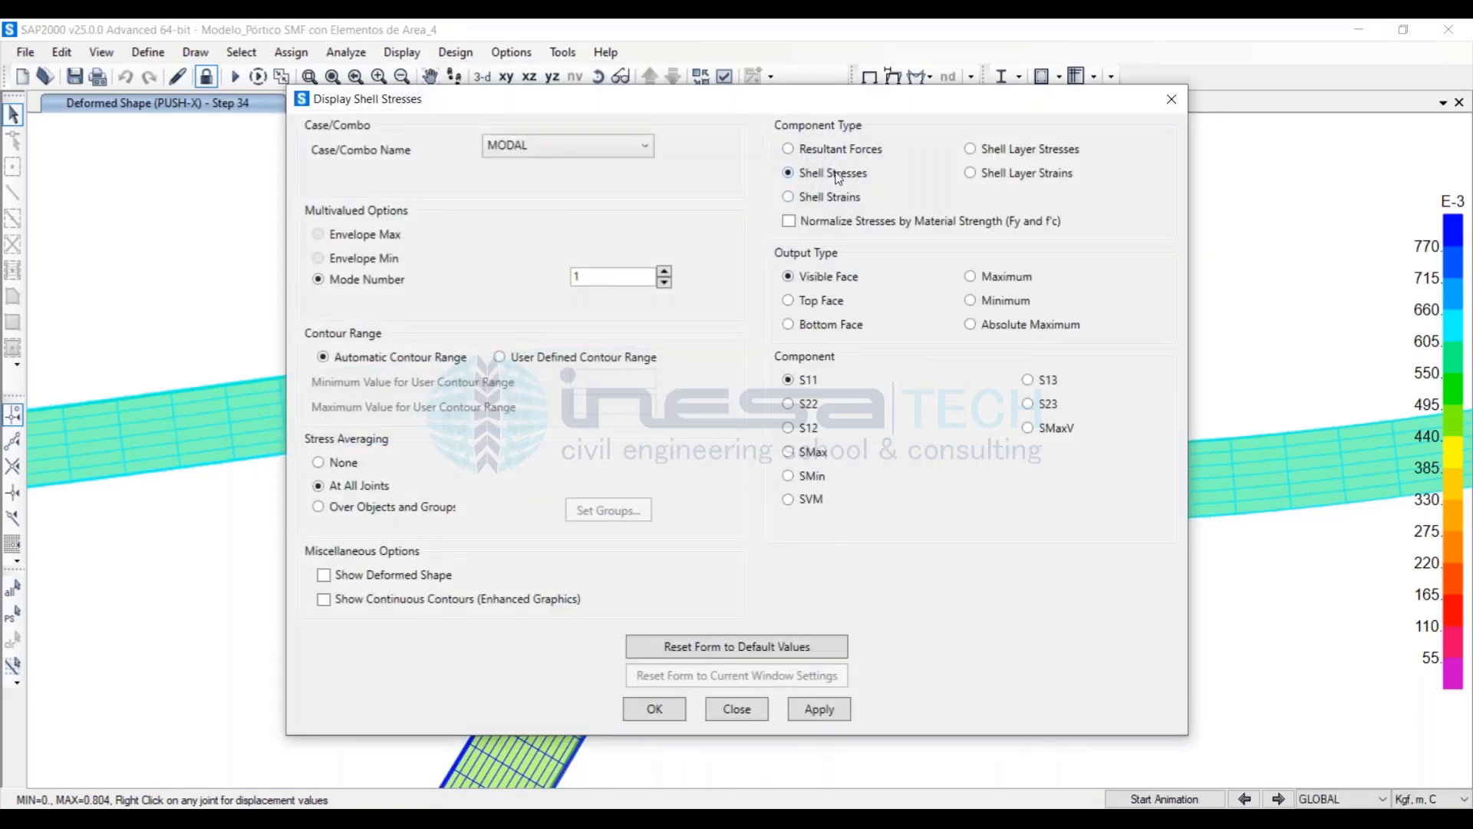
click(577, 146)
click(521, 322)
click(664, 273)
click(664, 273)
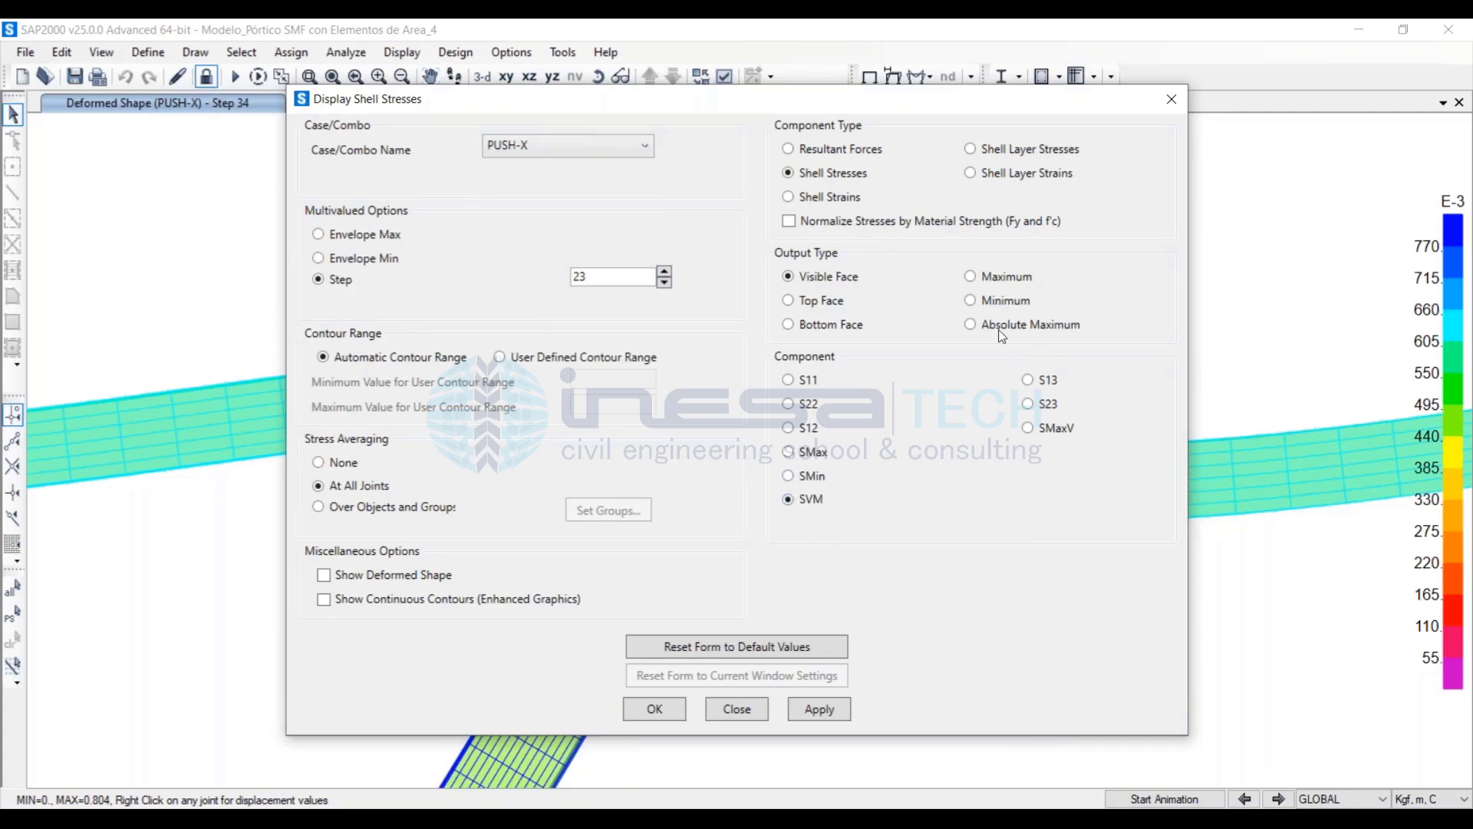
click(970, 326)
click(819, 709)
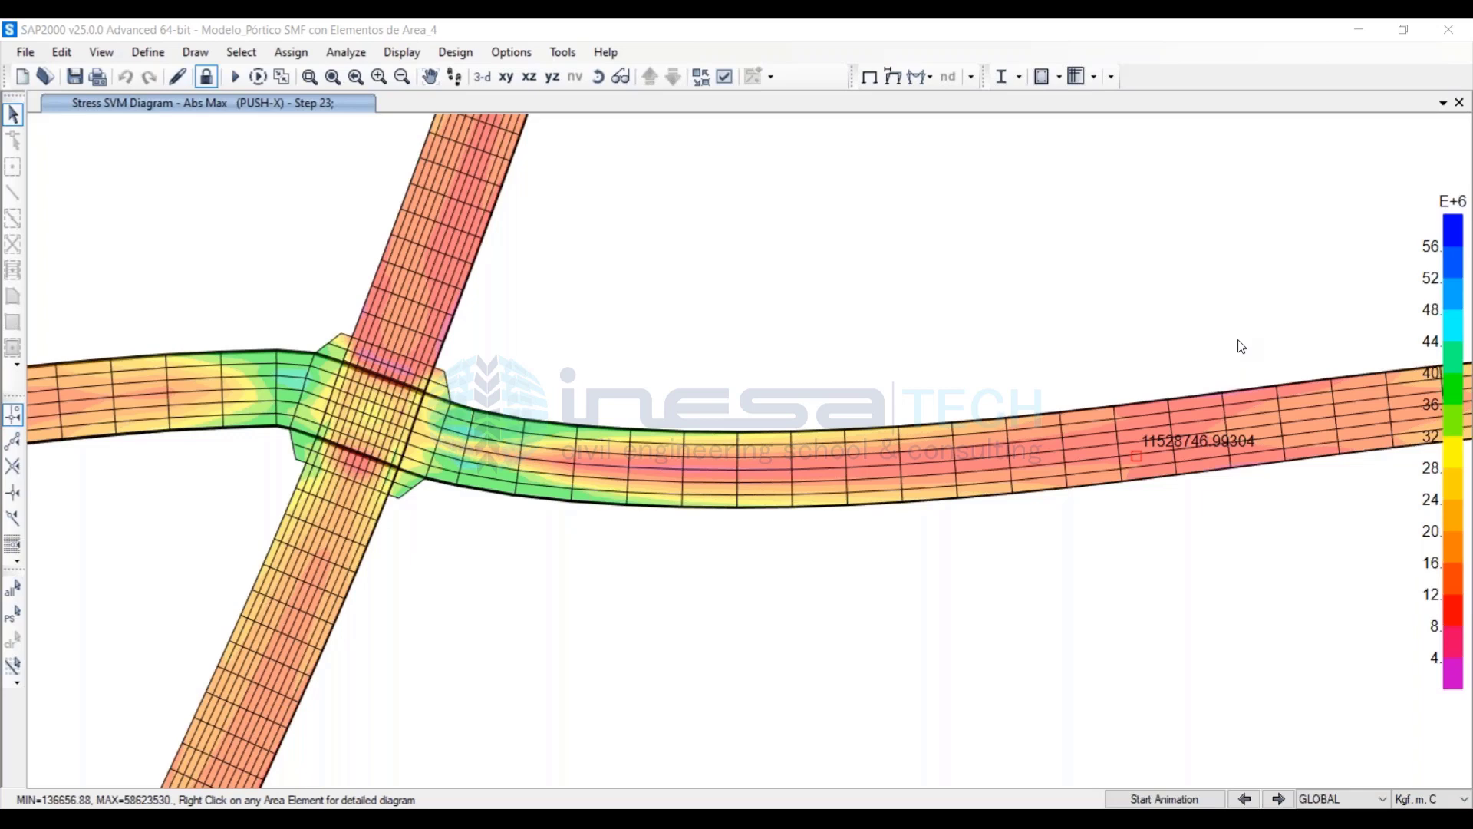
Switch to the image viewer and look through the saved SMF images from IT_Imágenes_SMF en Areas_1 to IT_Imágenes_SMF en Areas_10_Sin DP
key(alt+Tab)
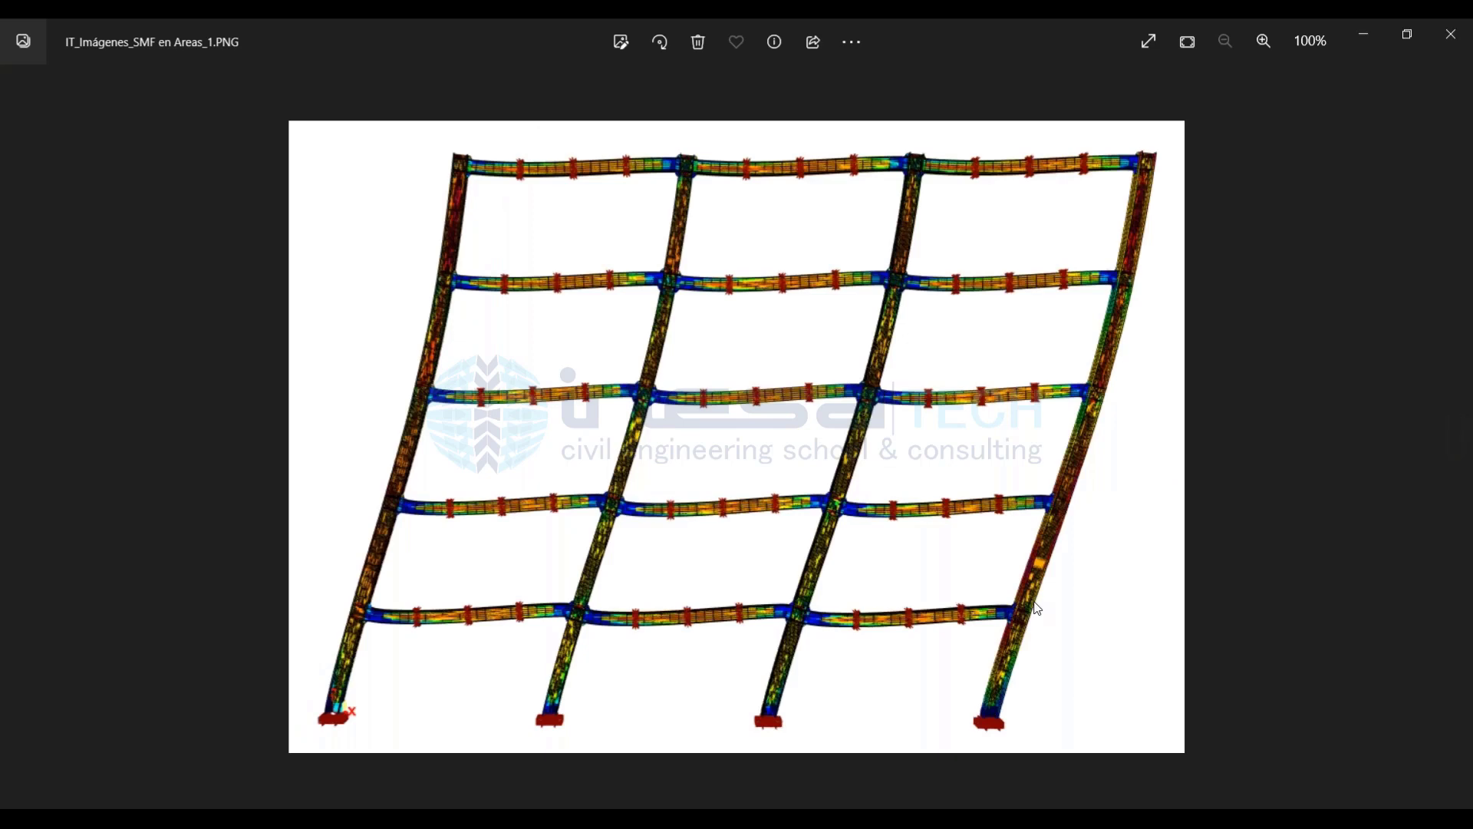
key(Right)
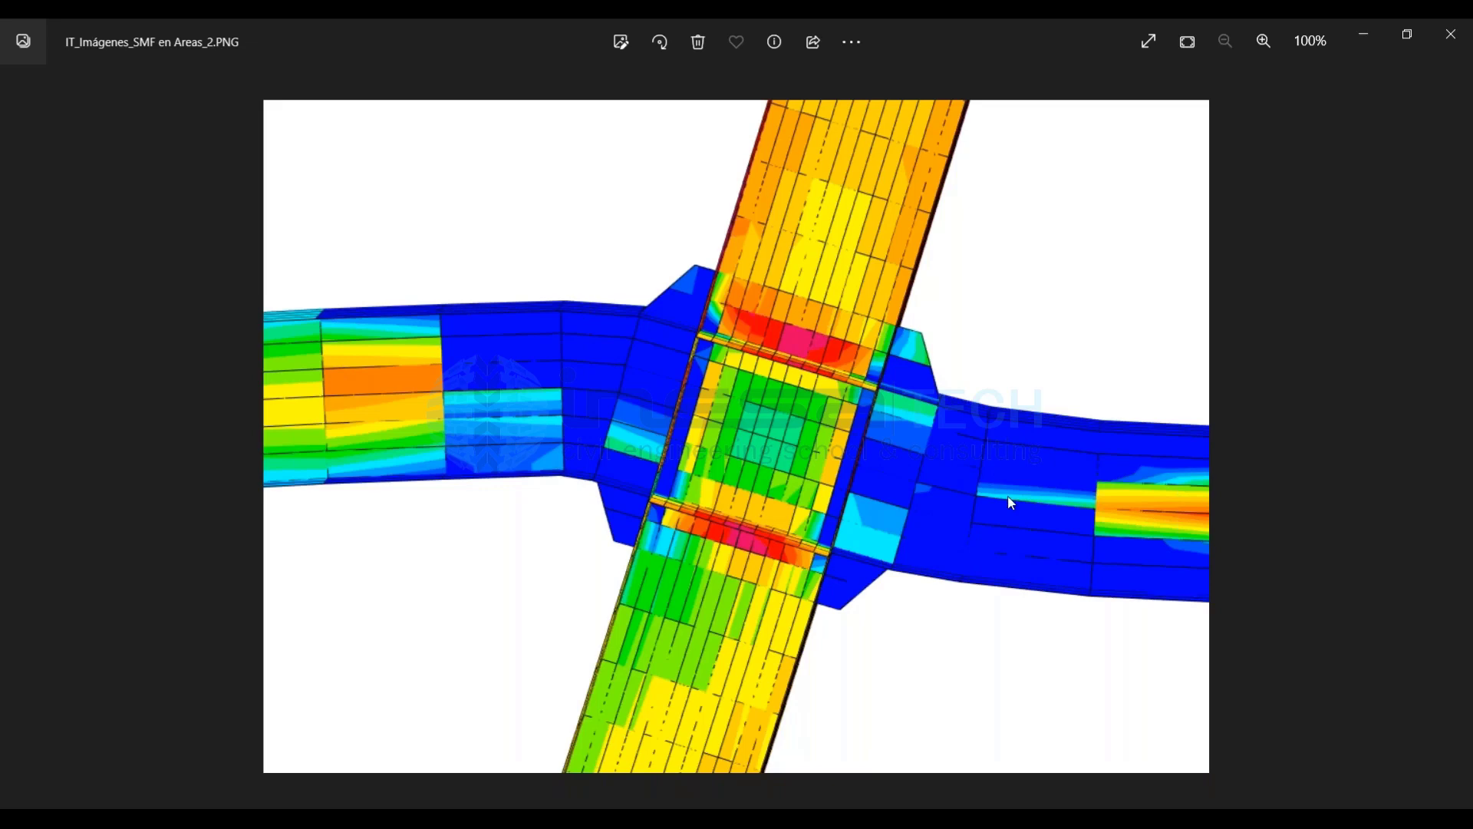
key(Right)
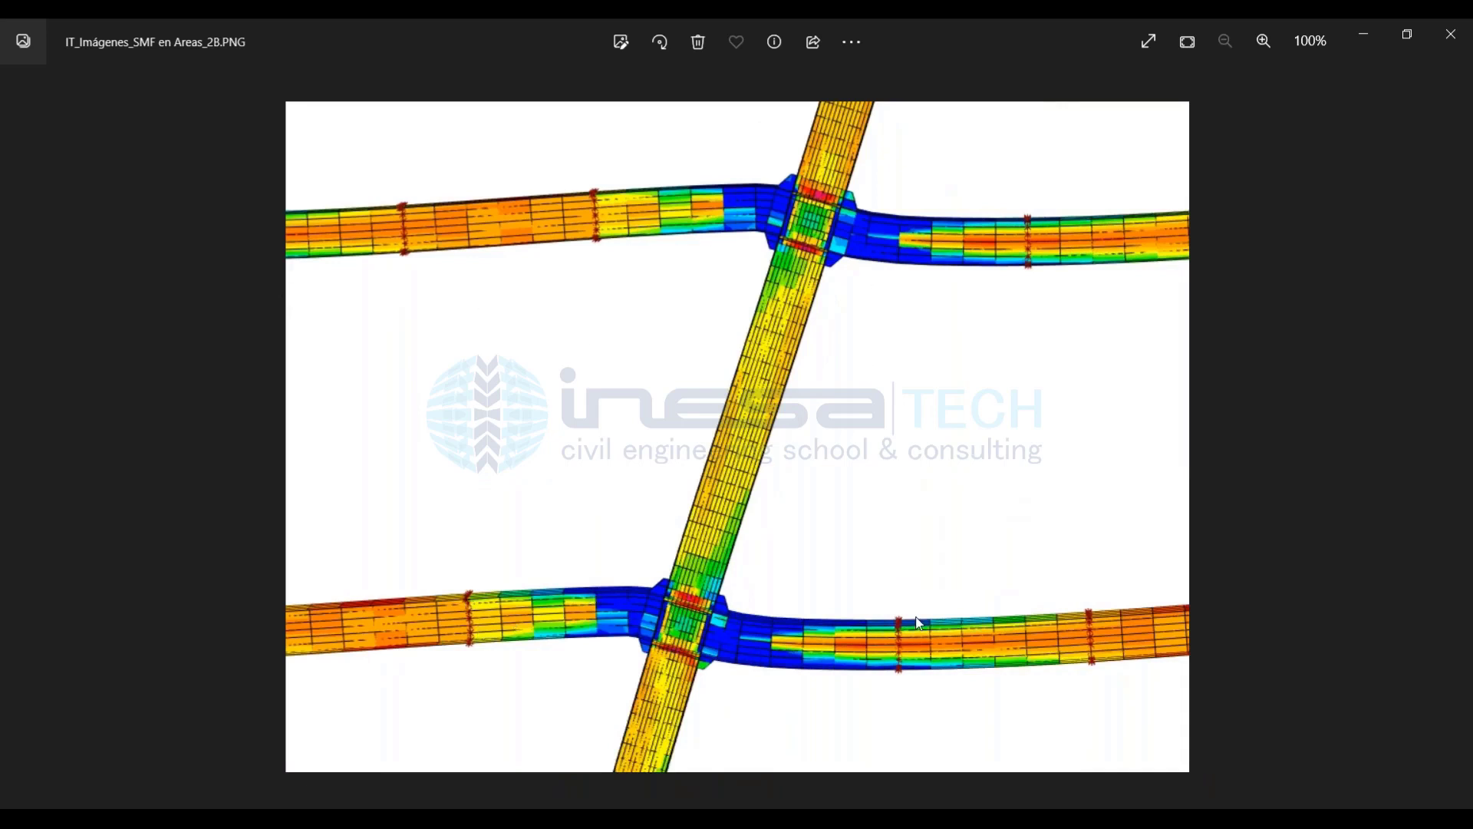
key(Right)
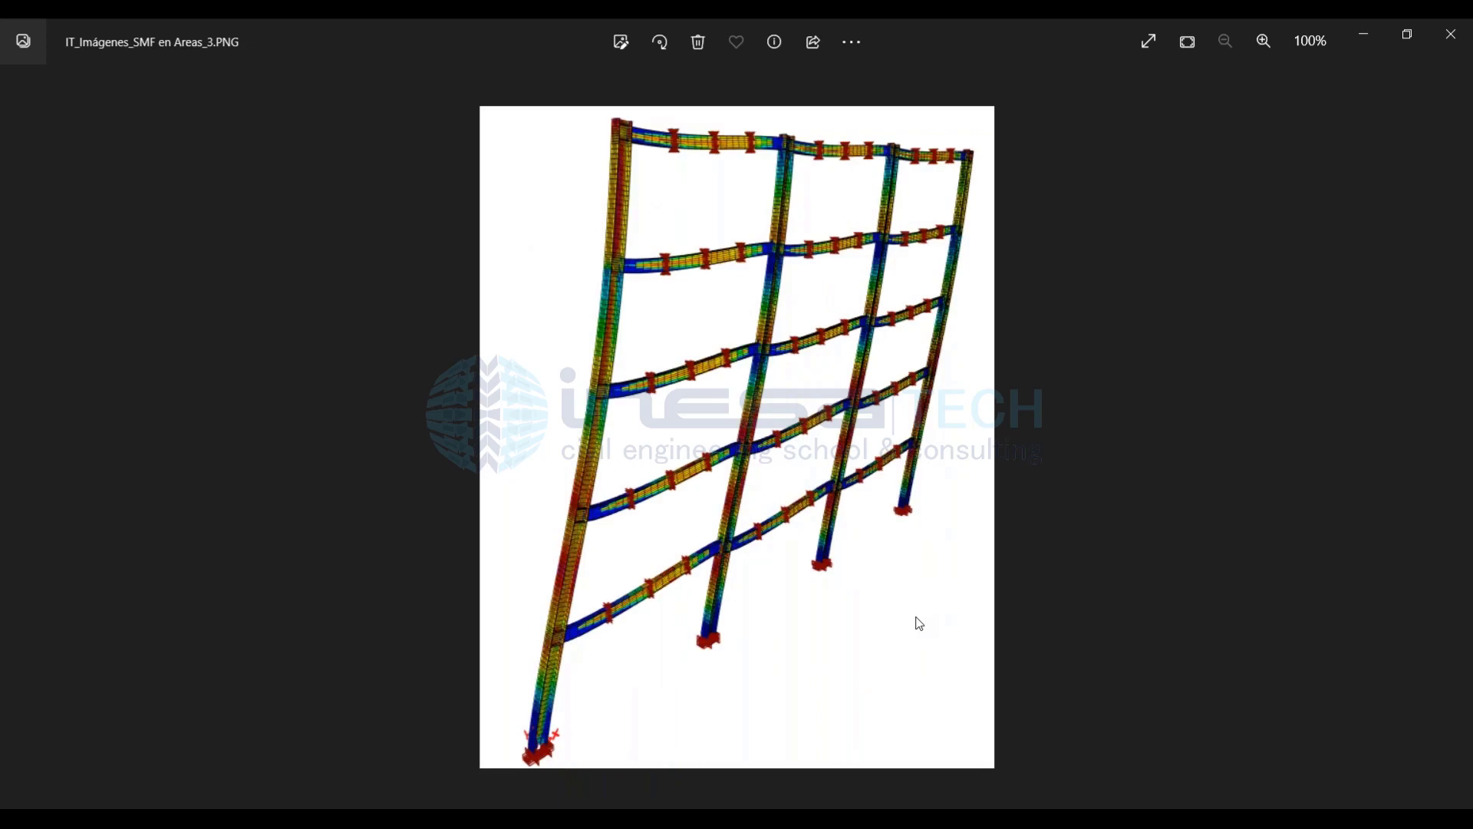
key(Right)
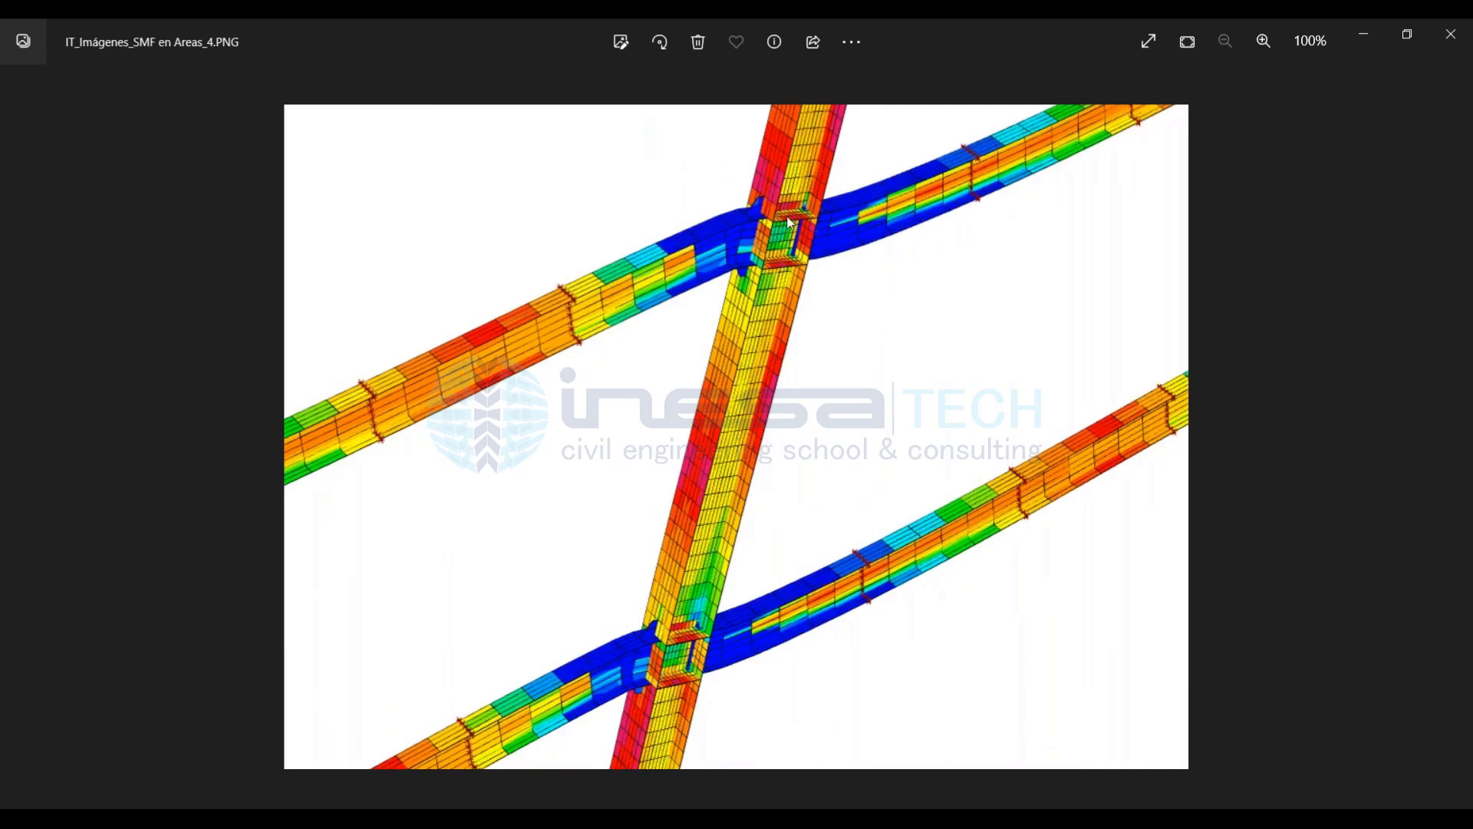
key(Right)
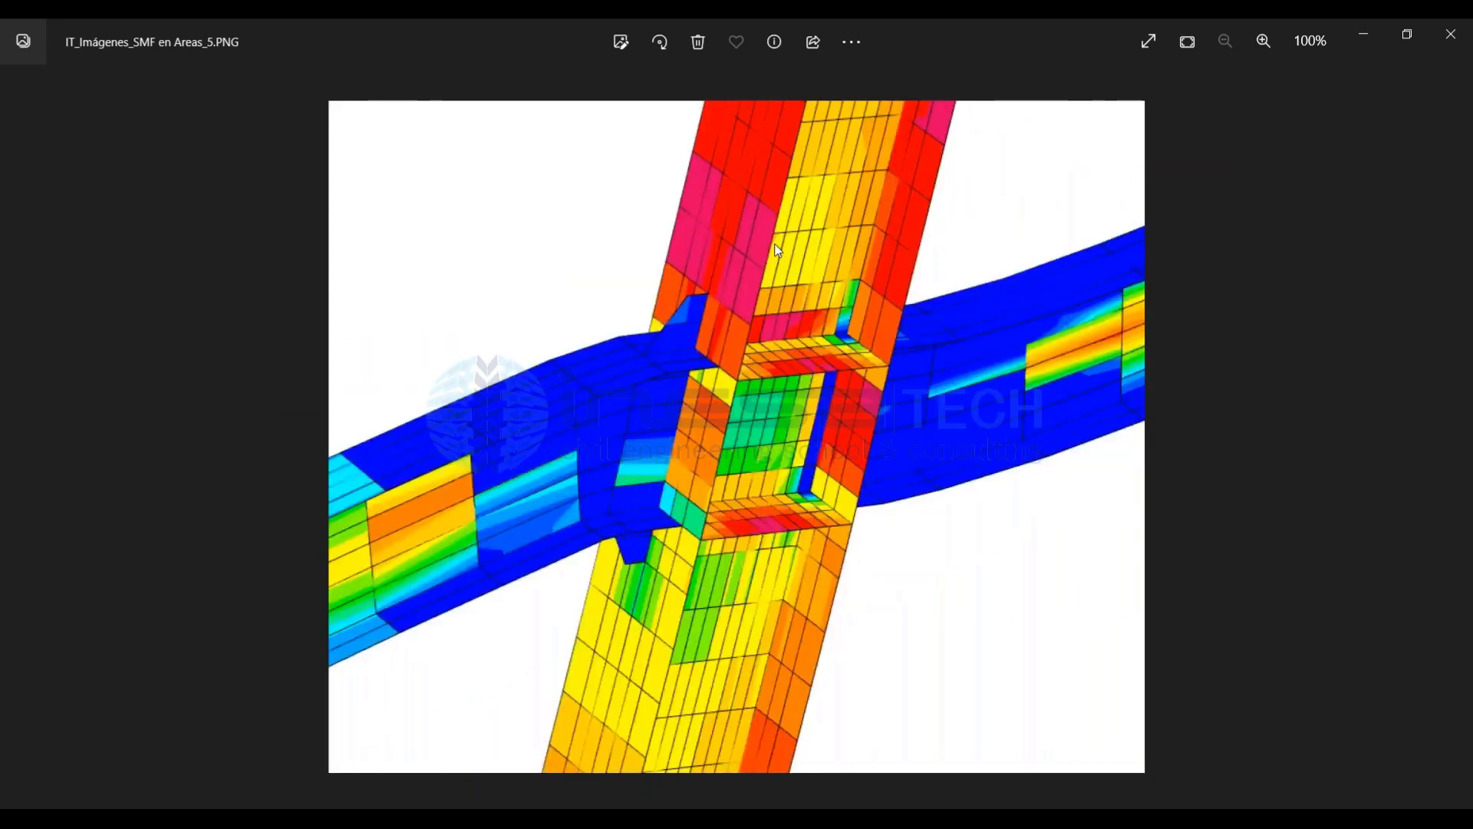
key(Right)
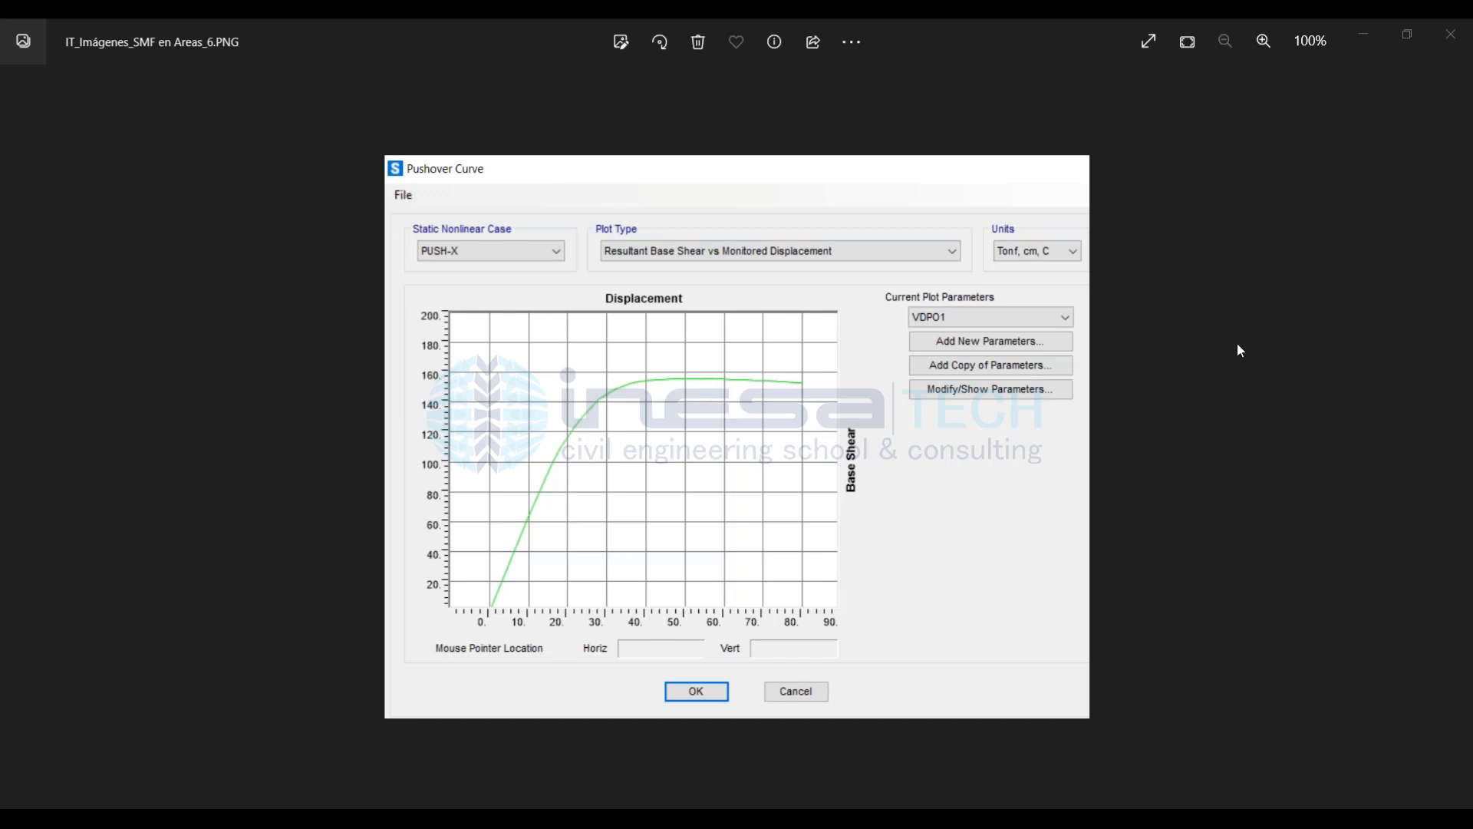
key(Right)
key(Right)
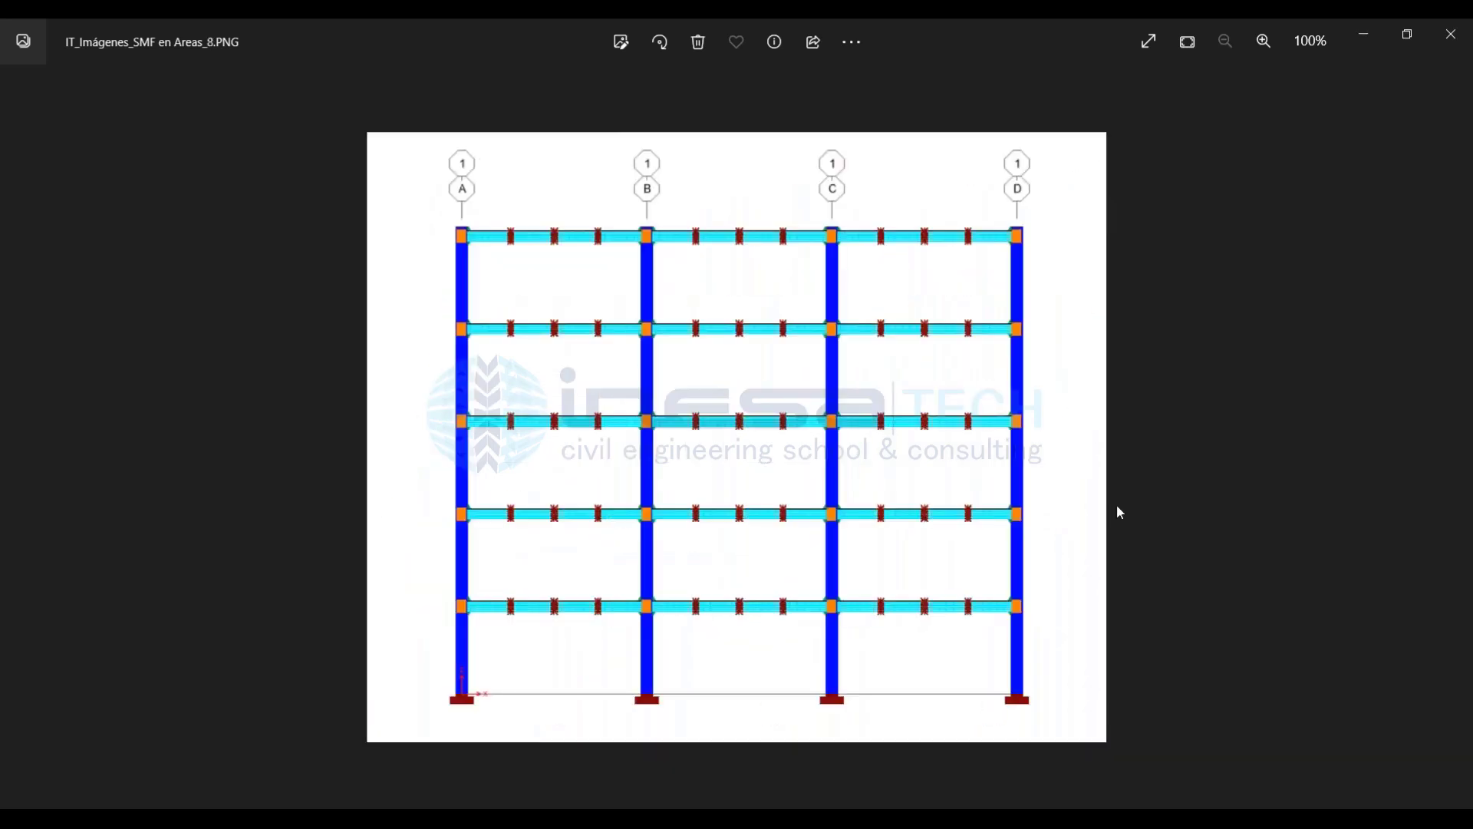
key(Right)
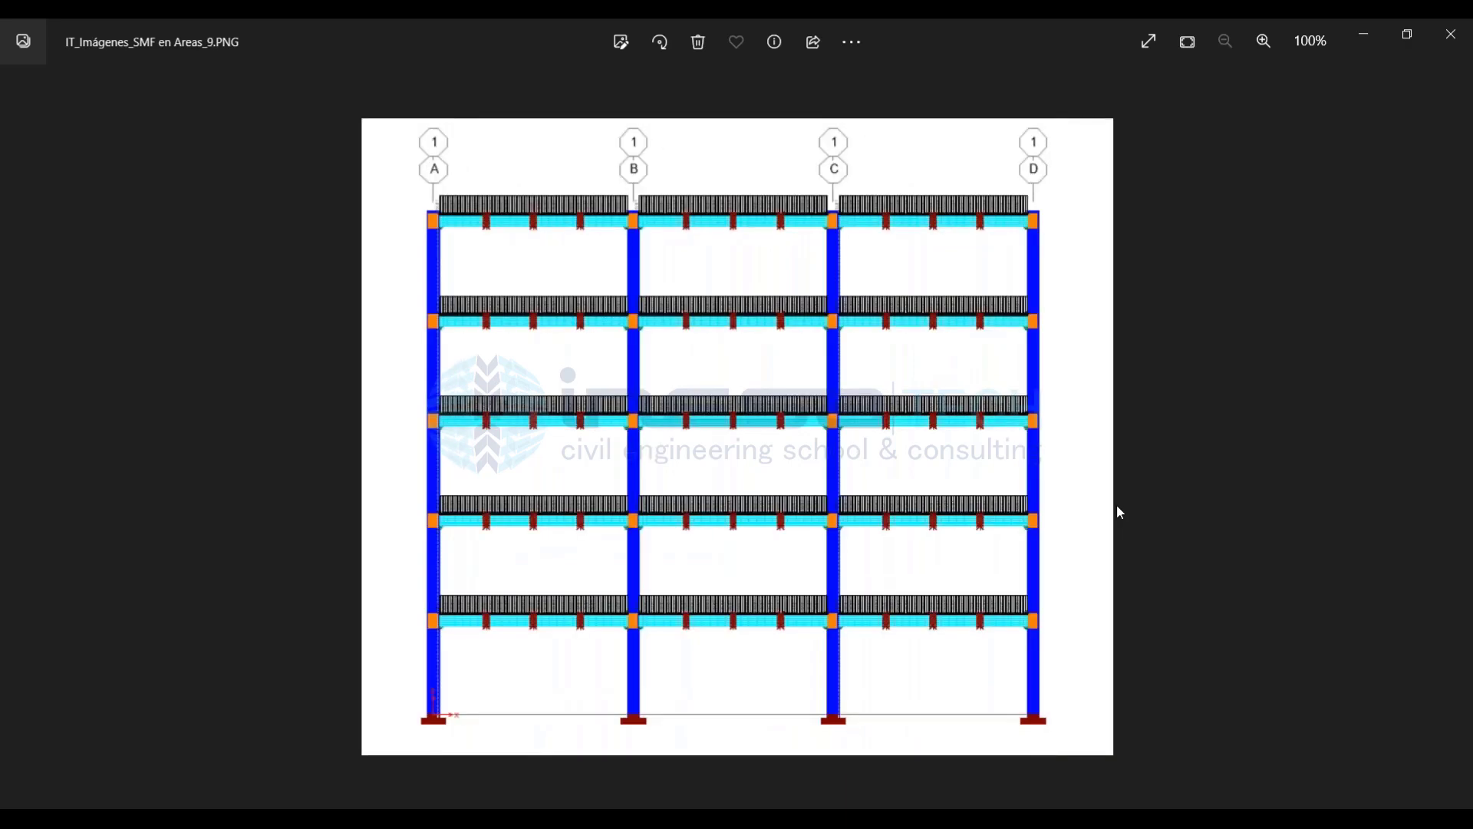
key(Right)
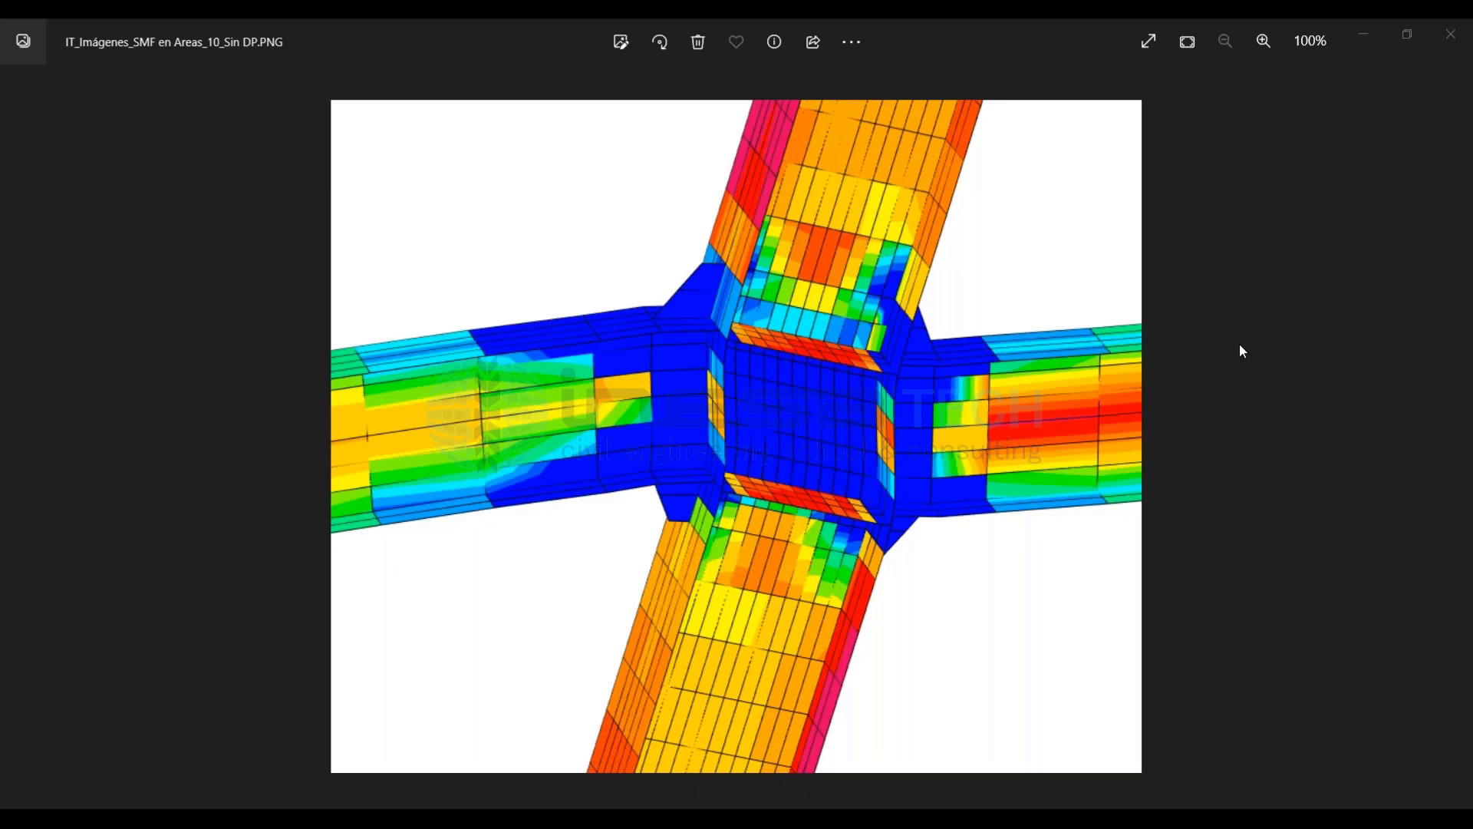
Switch to the SAP2000 model Modelo_Pórtico SMF con Elementos de Area_5_Sin DP and show it in the default 3D view
key(alt+Tab)
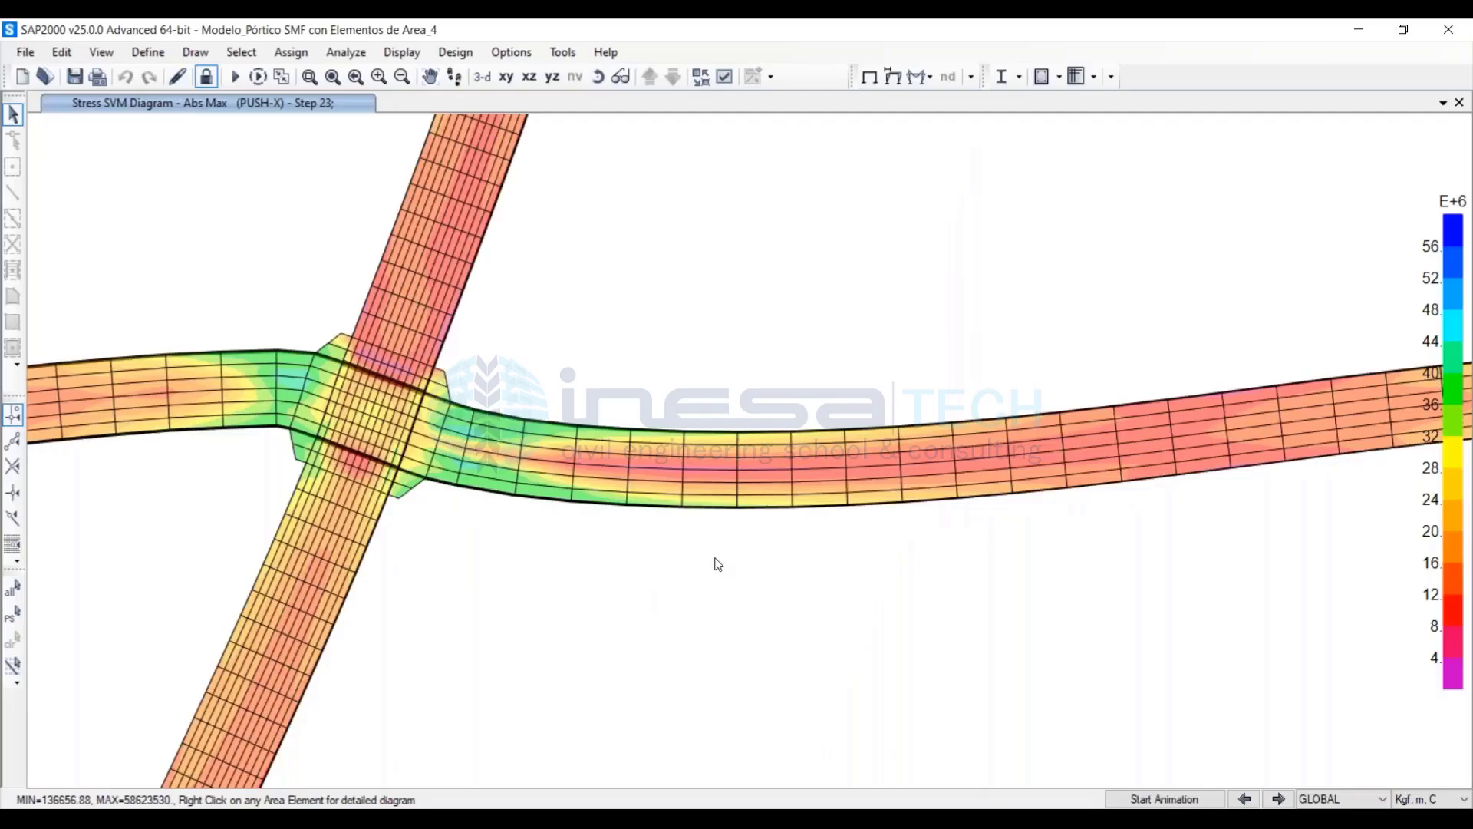
scroll(703, 470, down, 2)
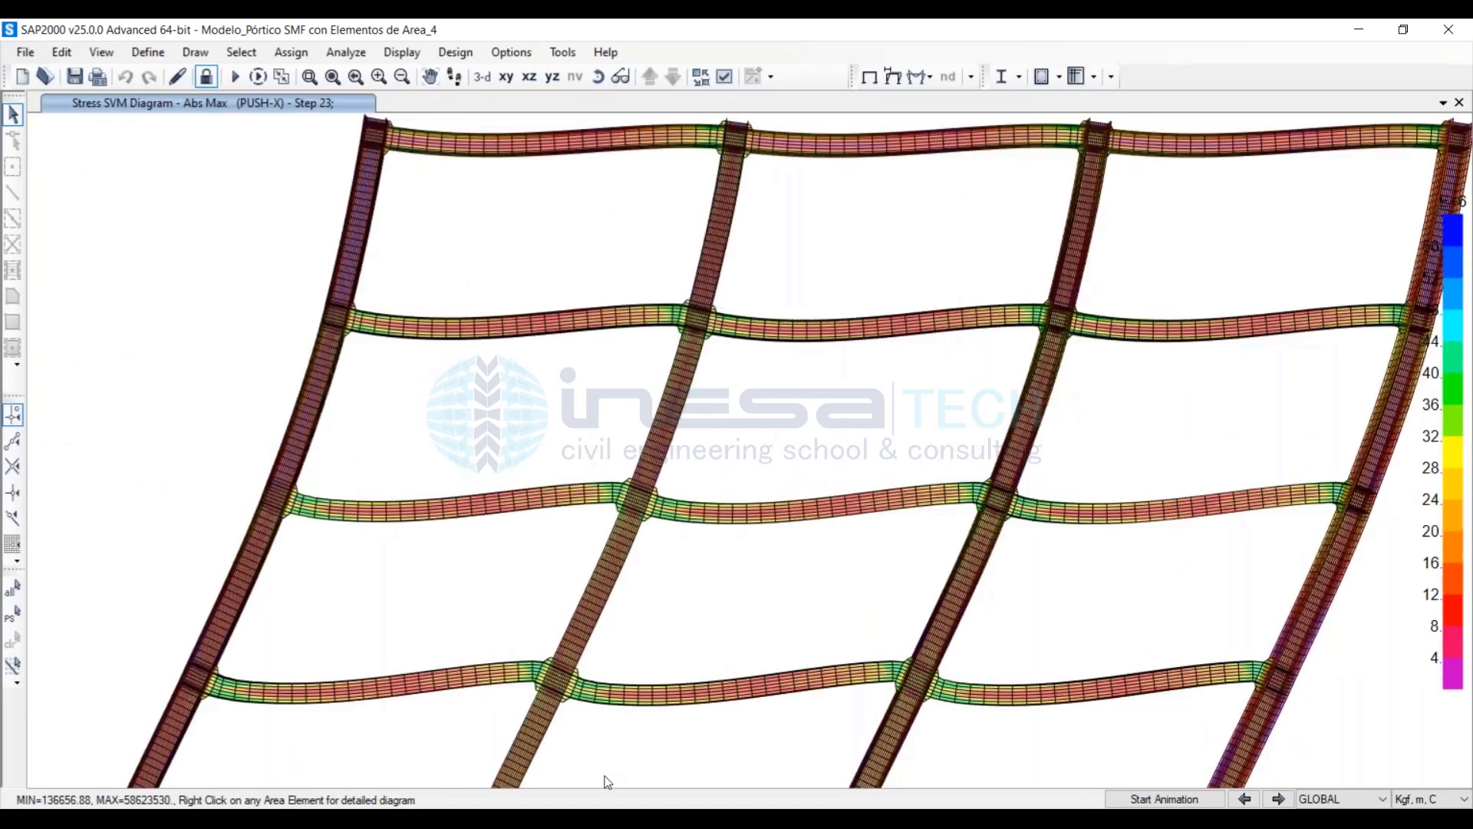
click(1171, 740)
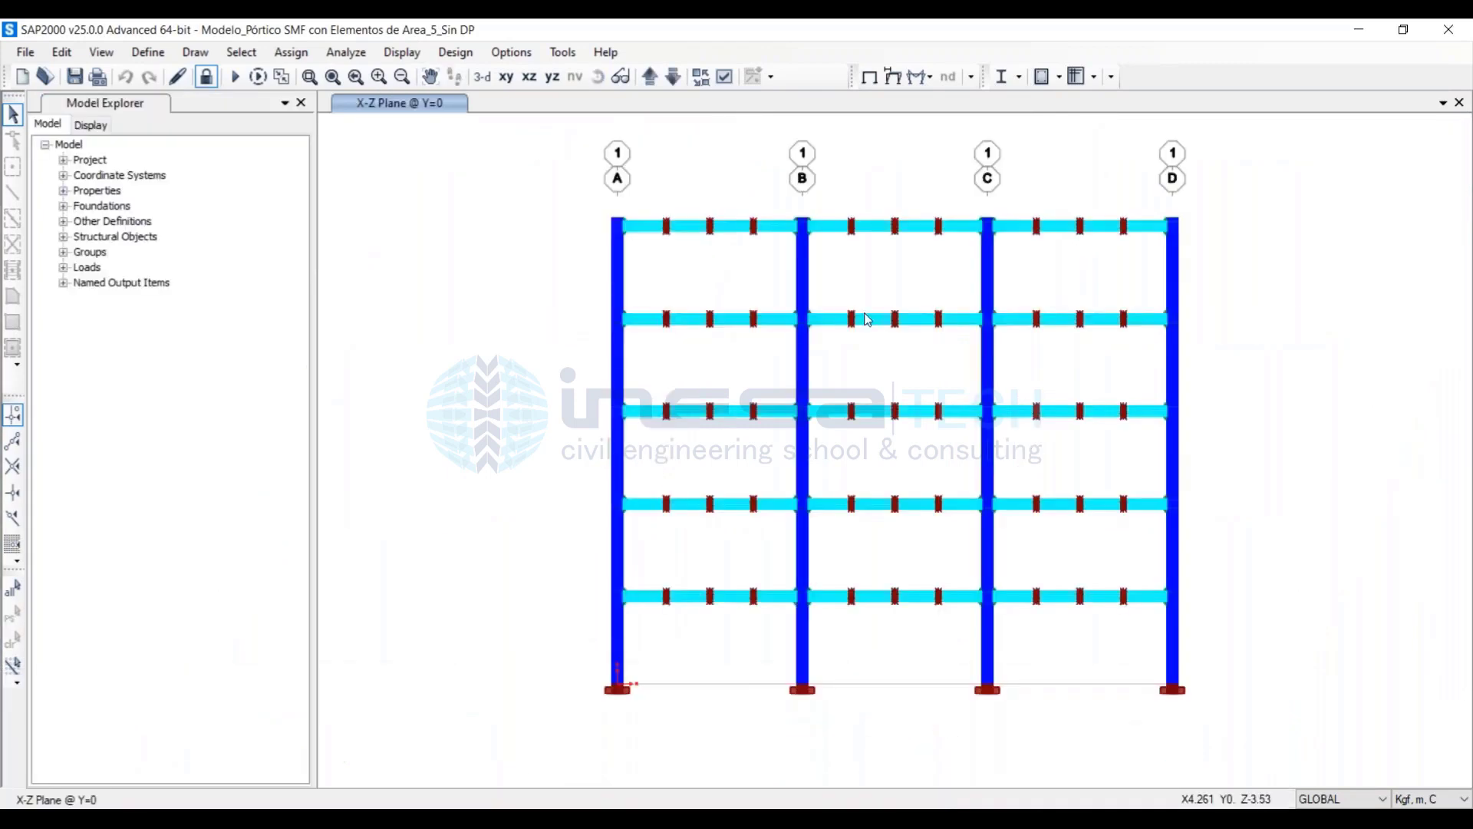
scroll(825, 267, up, 4)
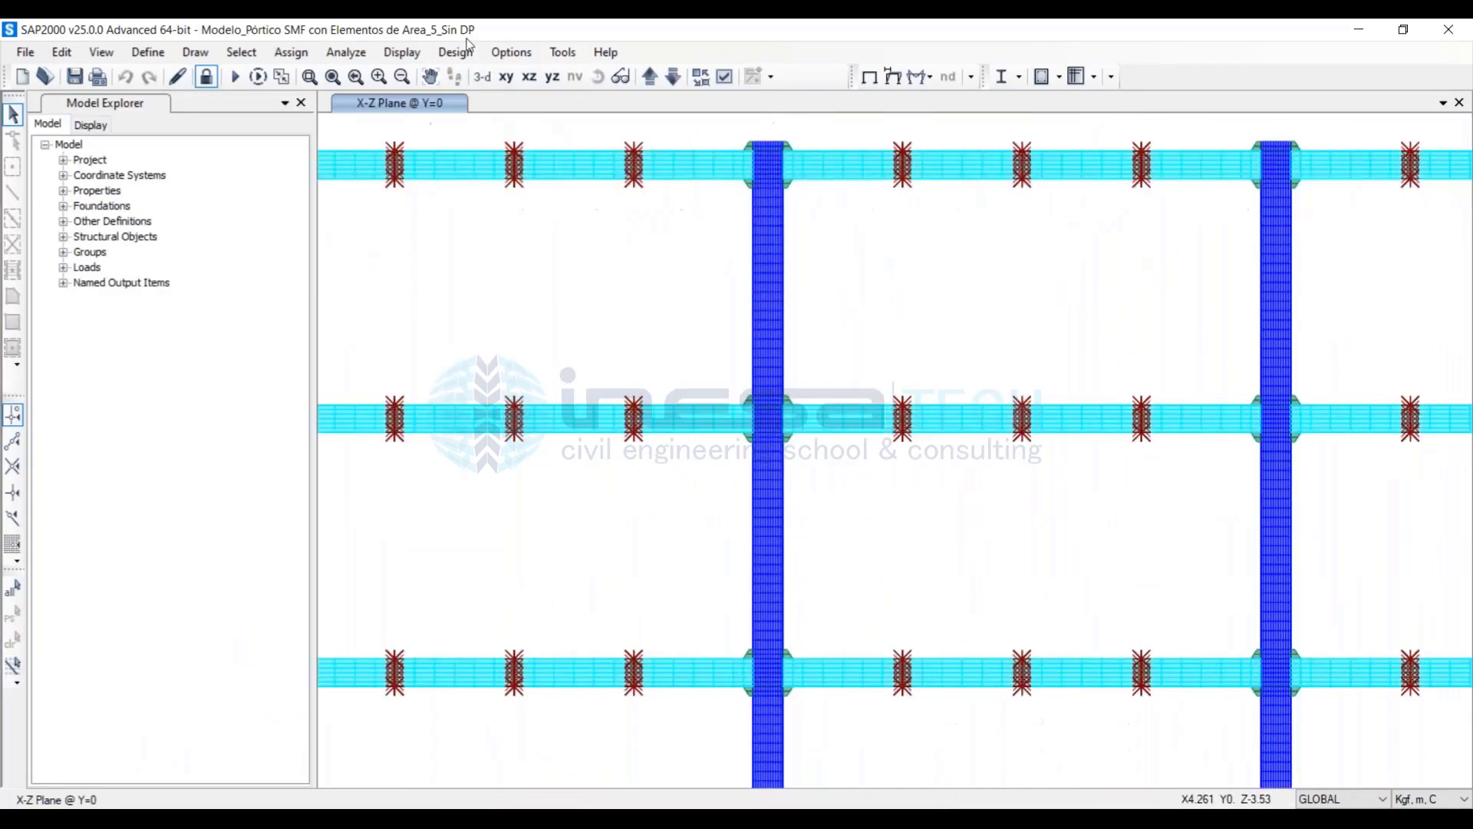
click(483, 77)
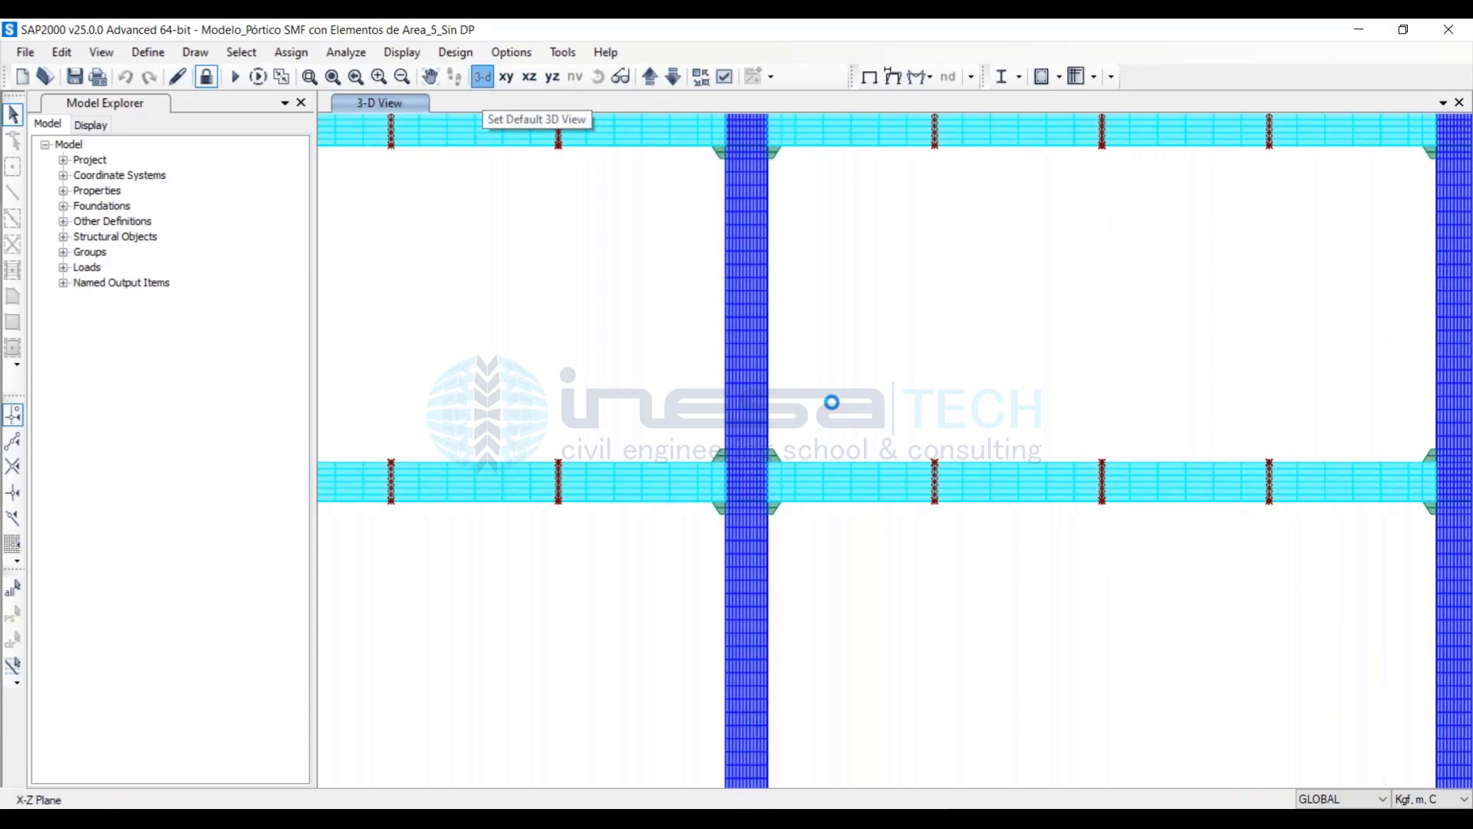
click(309, 77)
drag(920, 383, 921, 383)
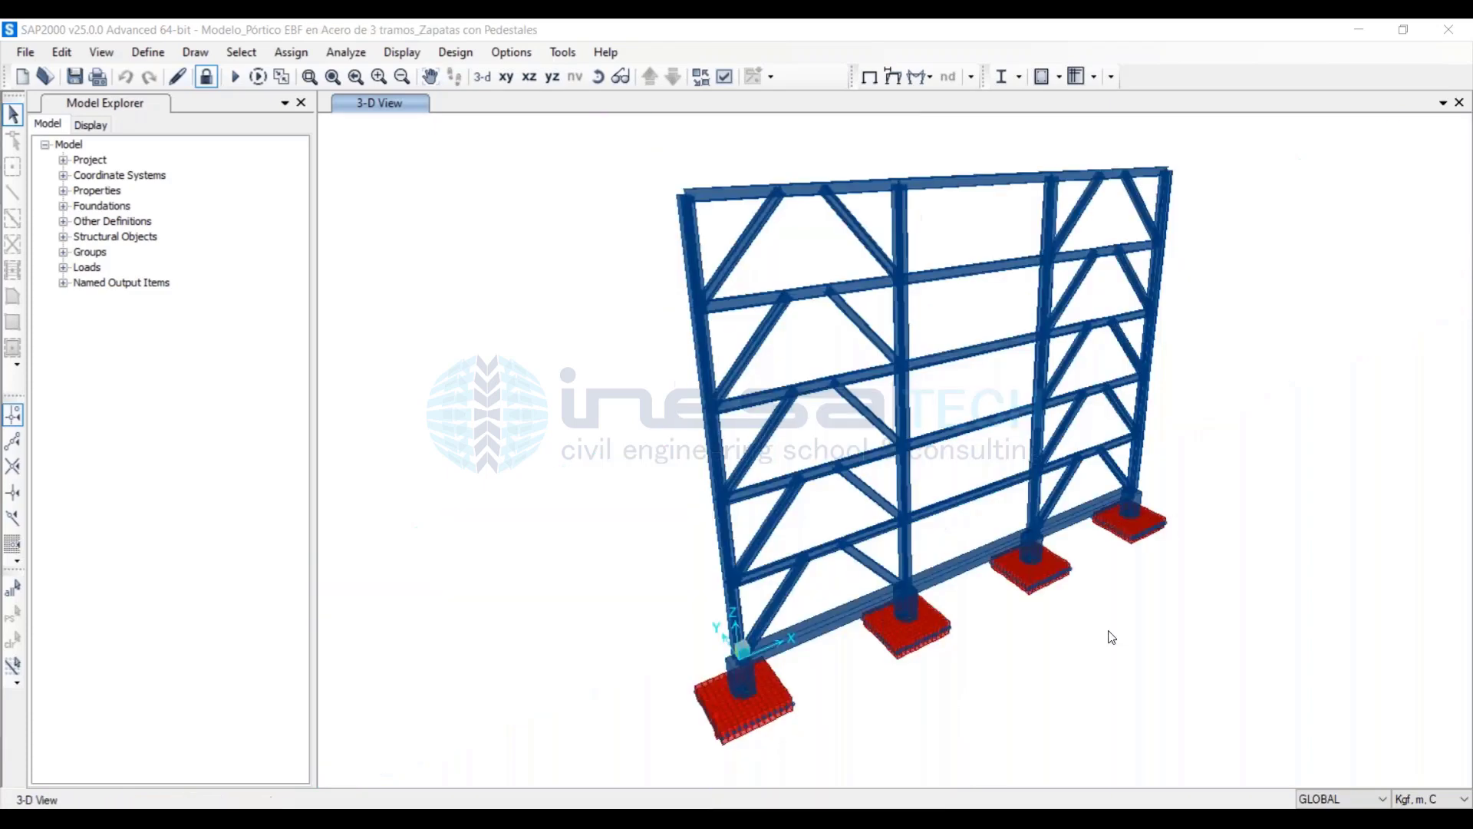
Examine the definition of the isolated foundation property ZAPATA in the EBF frame model, leaving it unmodified
click(598, 76)
drag(729, 429, 811, 401)
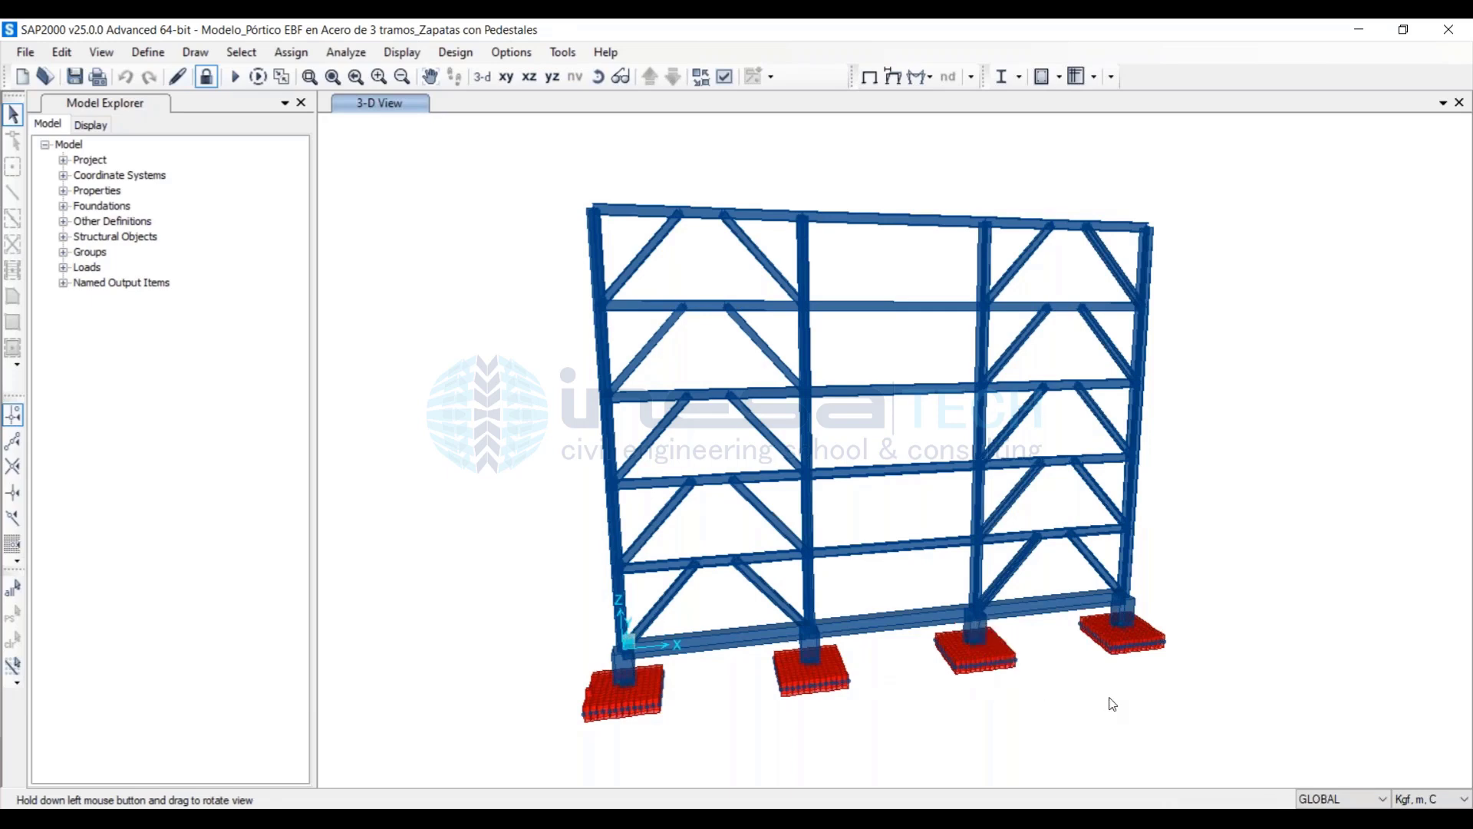
scroll(990, 656, up, 2)
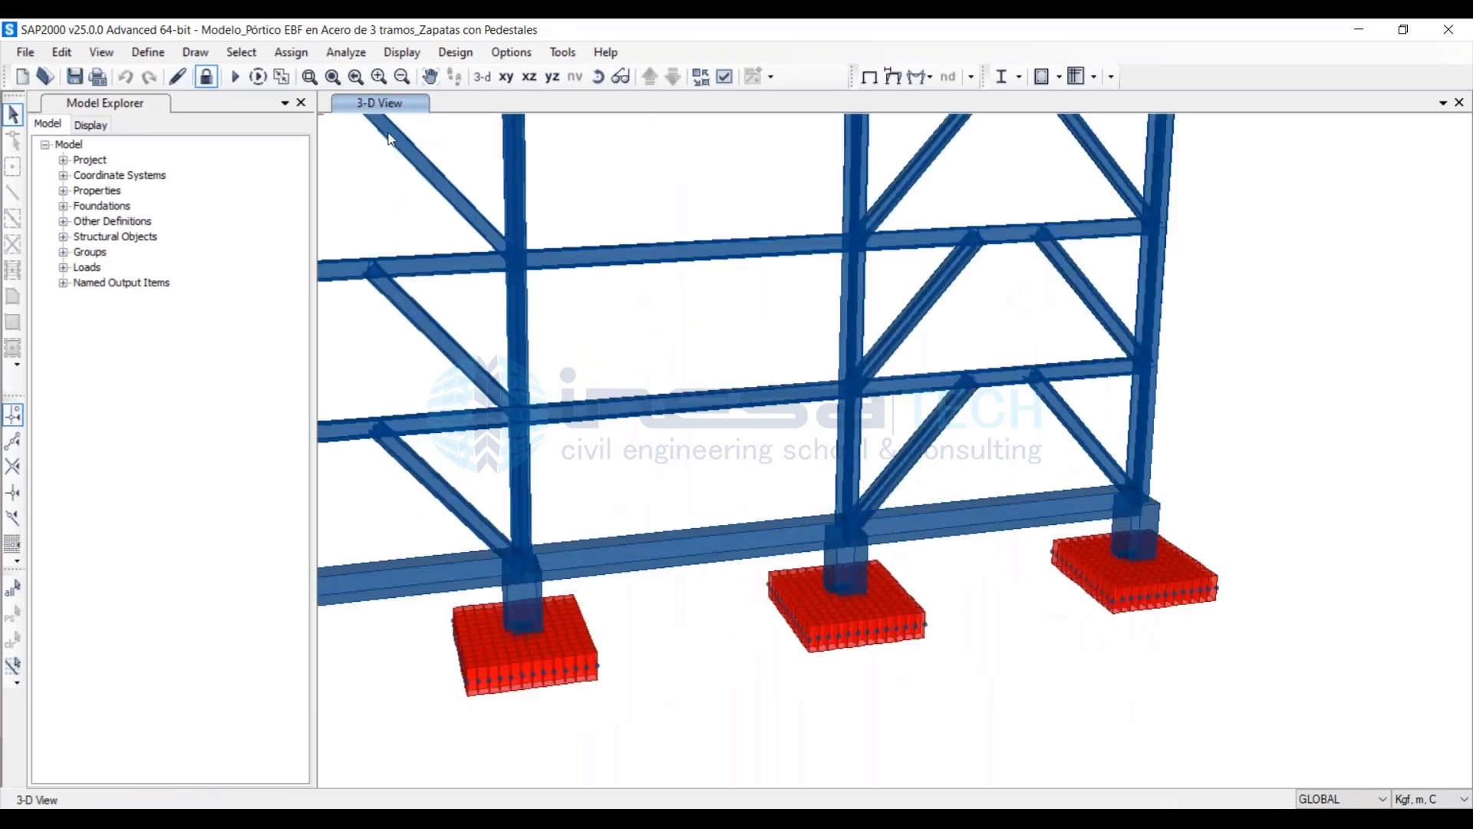
click(151, 53)
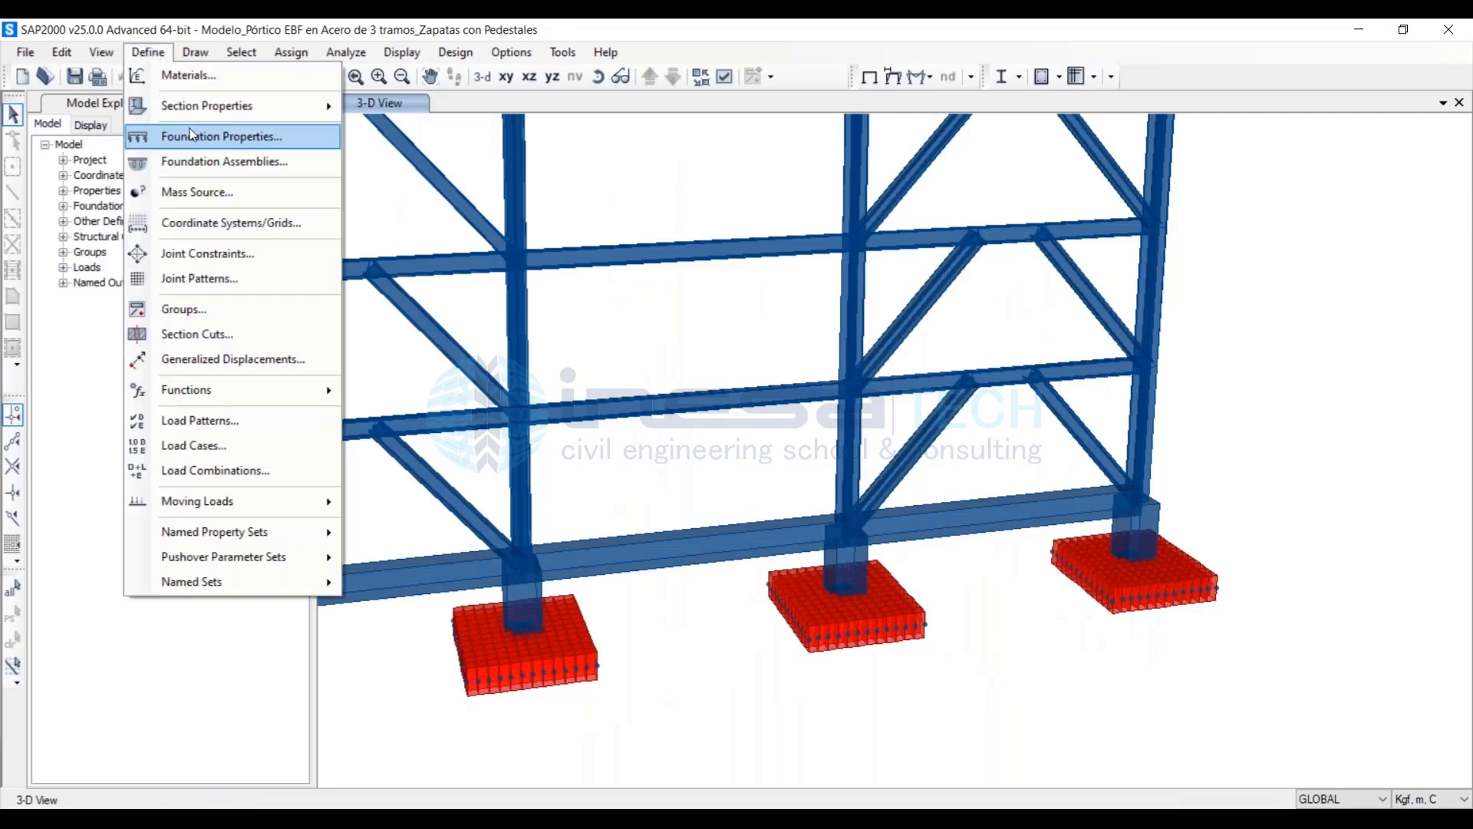
click(192, 132)
click(571, 400)
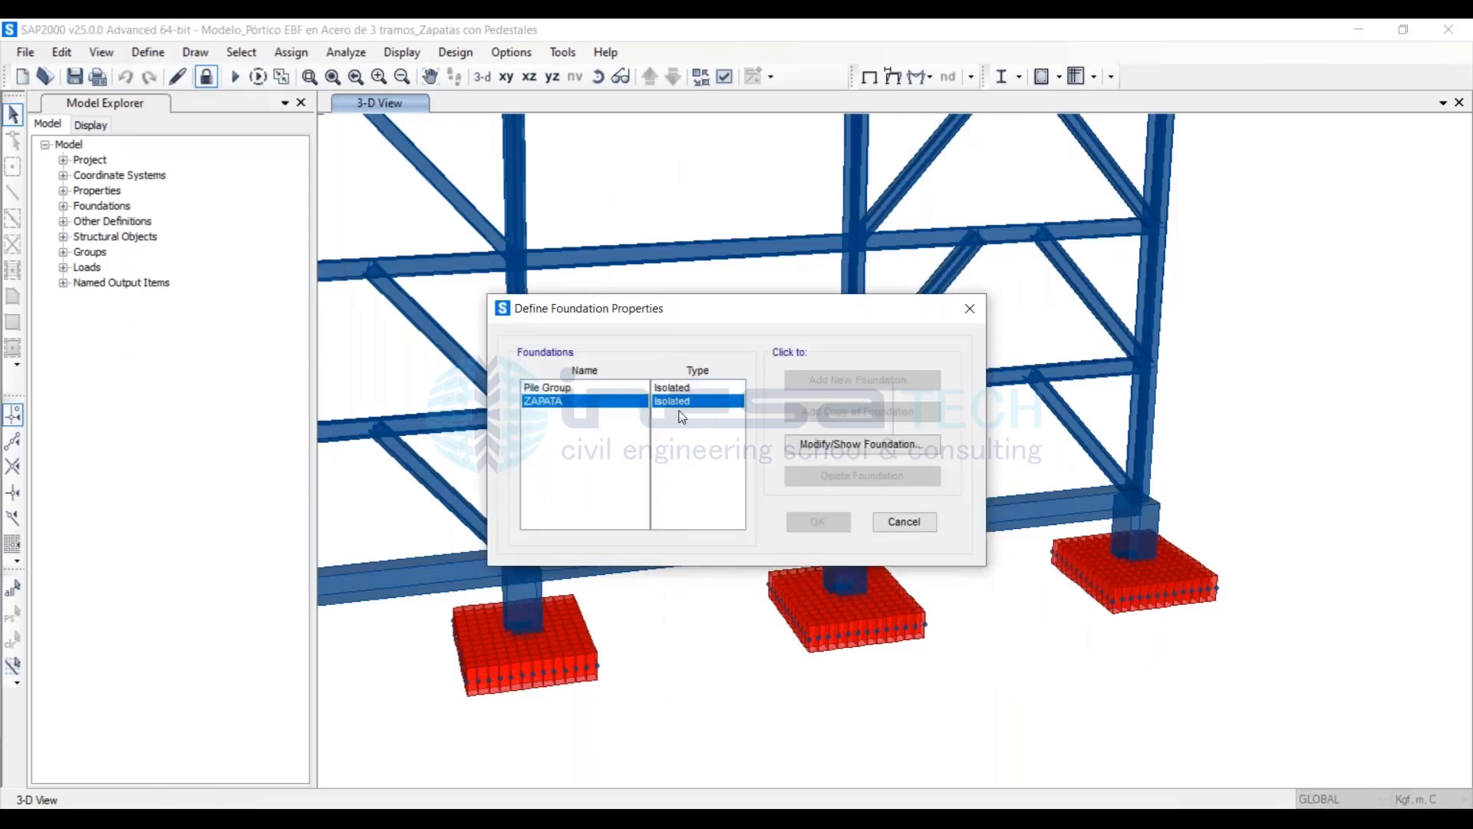
click(847, 442)
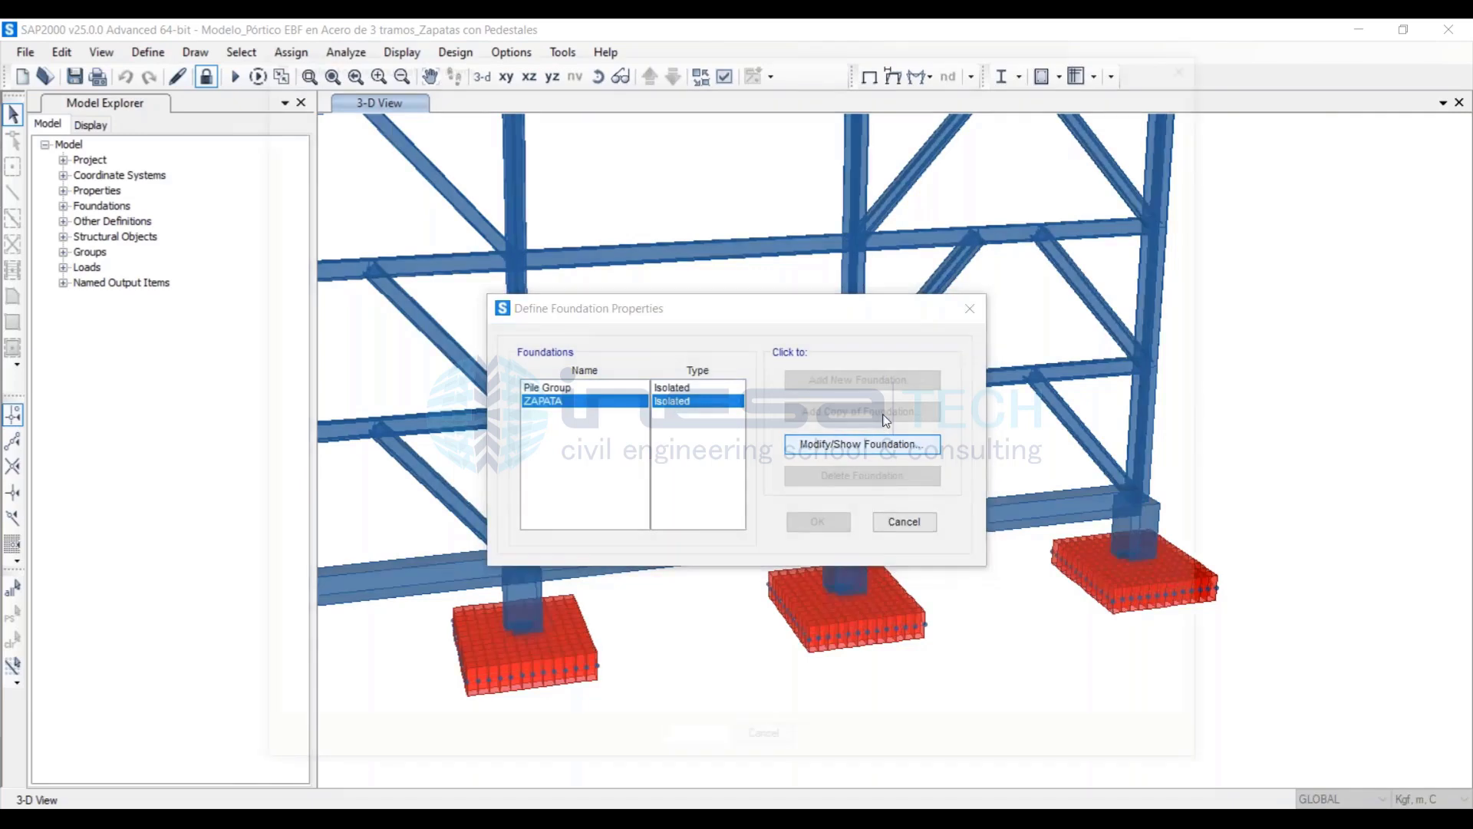
click(781, 752)
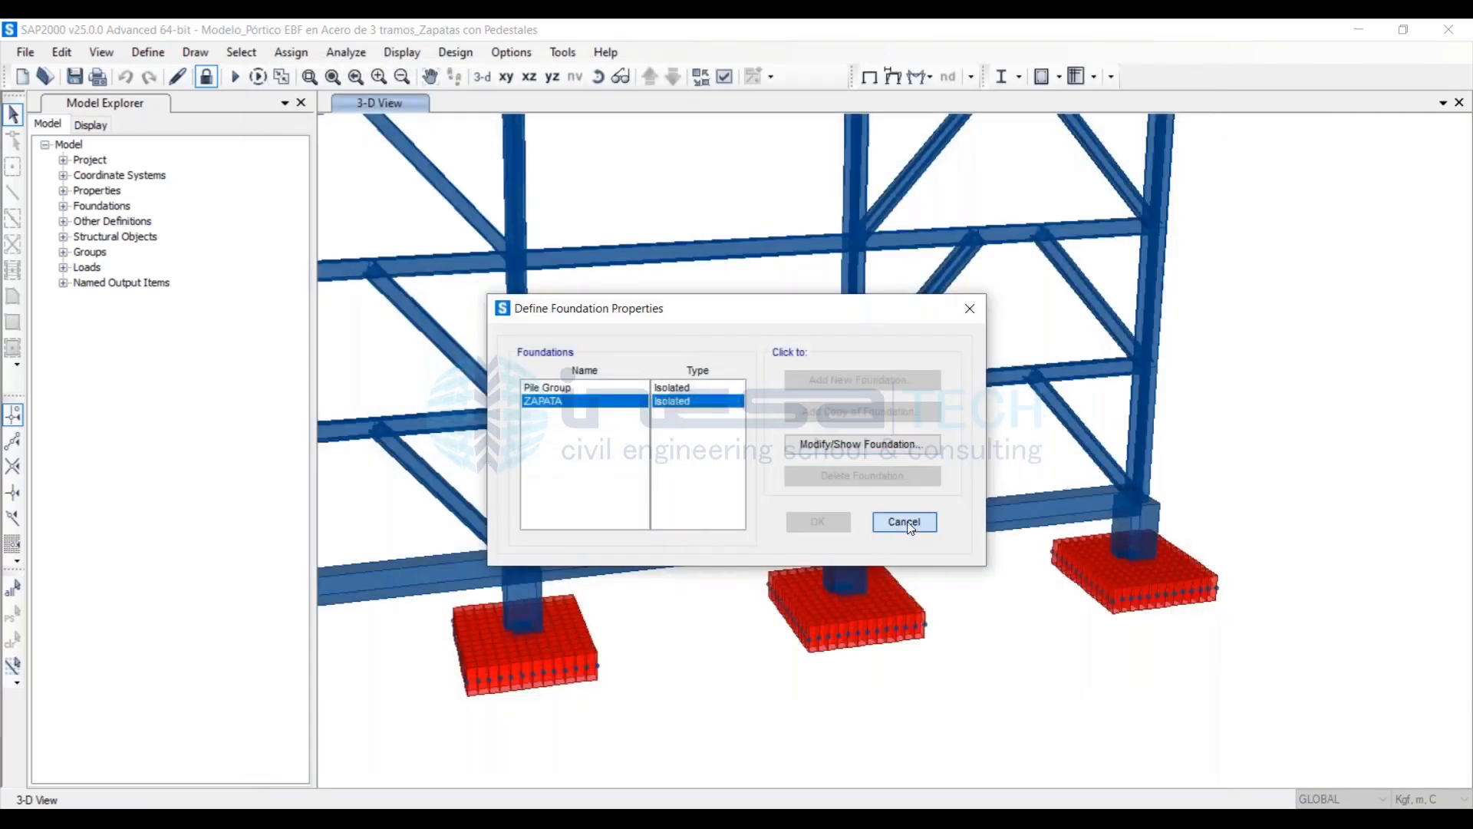
click(905, 521)
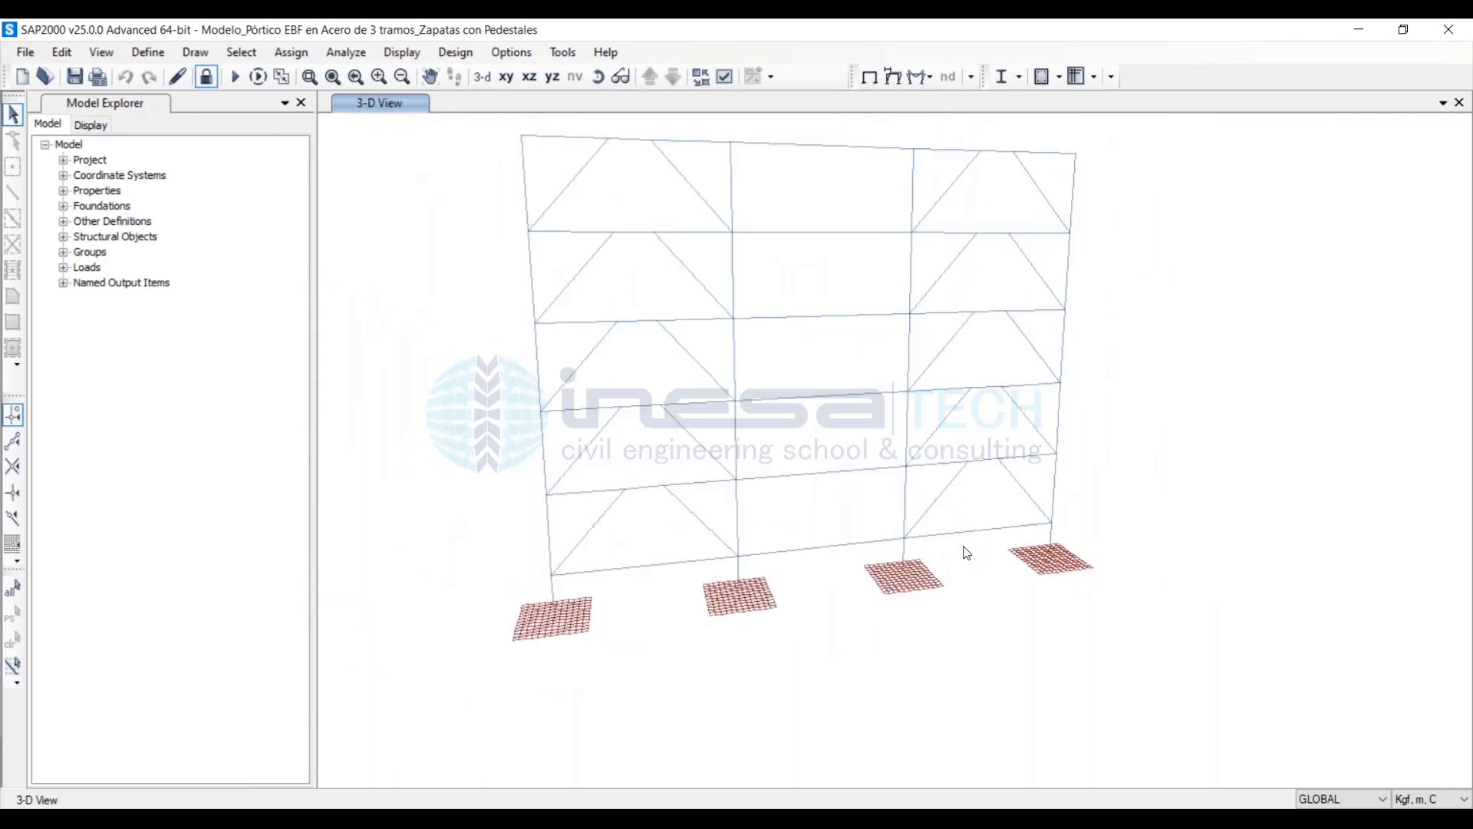
Display the deformed shape of the EBF frame for load case PUSHX at step 1
click(401, 52)
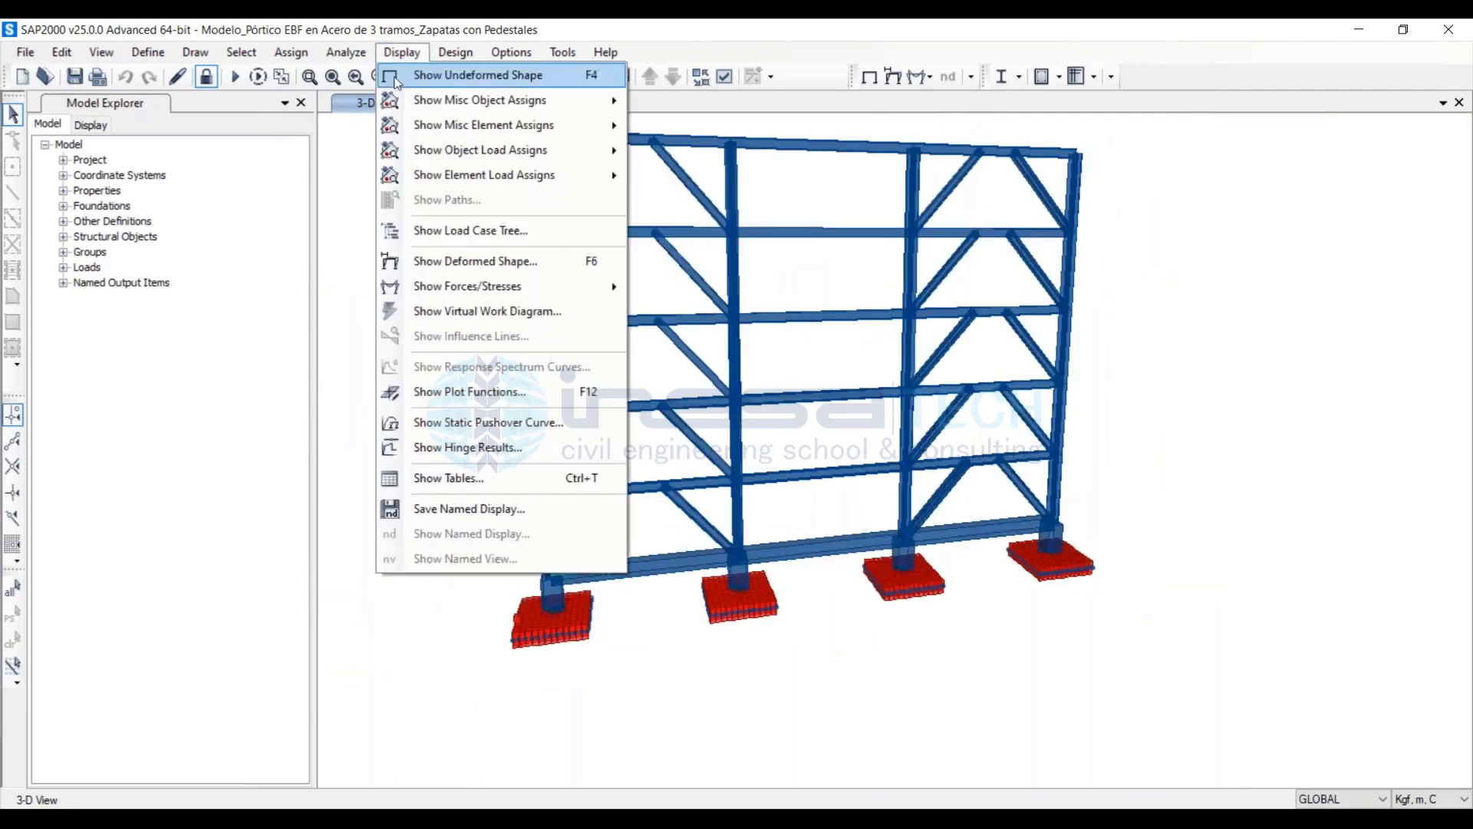
click(462, 262)
click(365, 254)
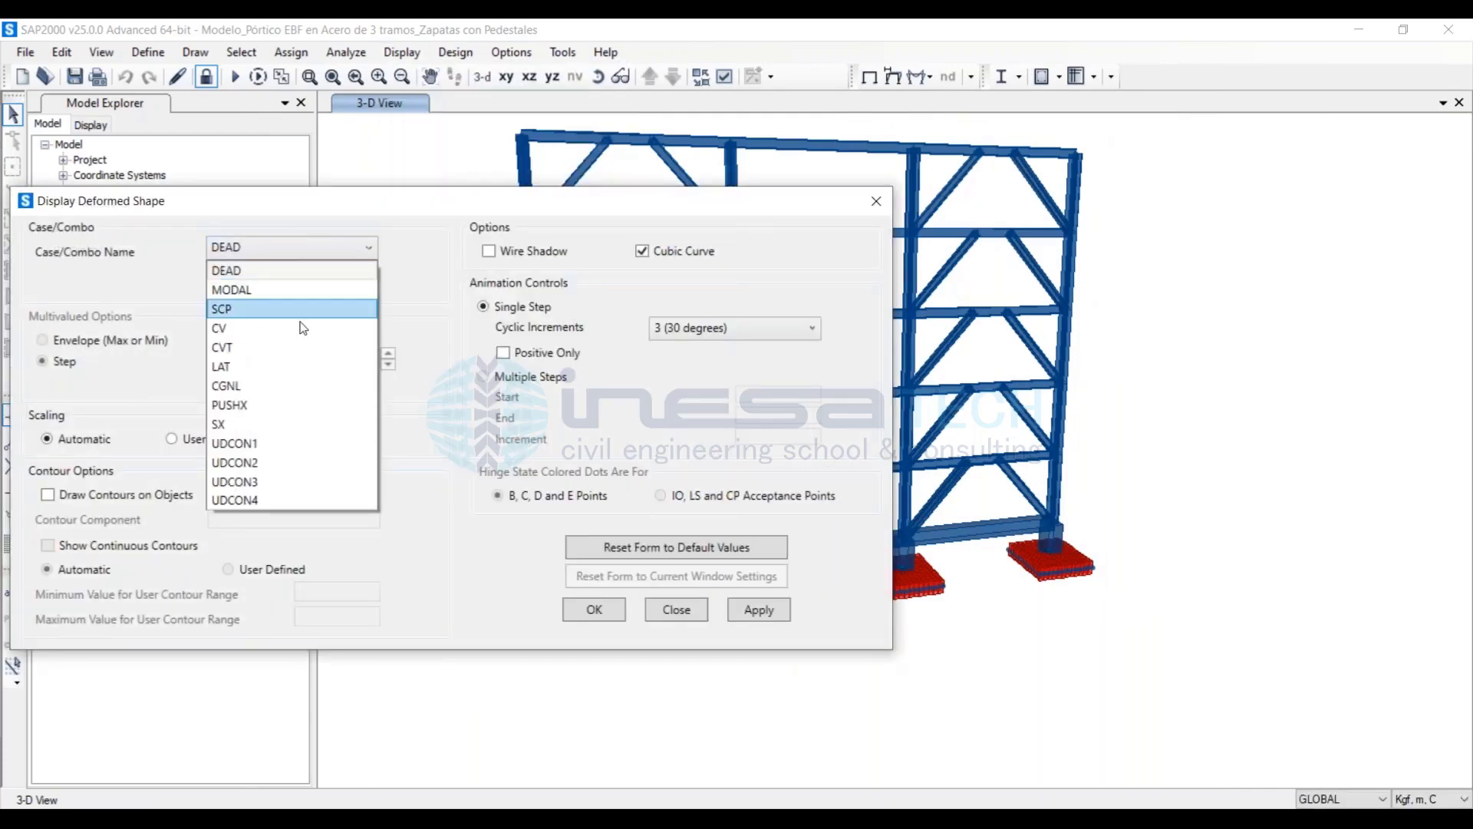
click(279, 405)
click(756, 609)
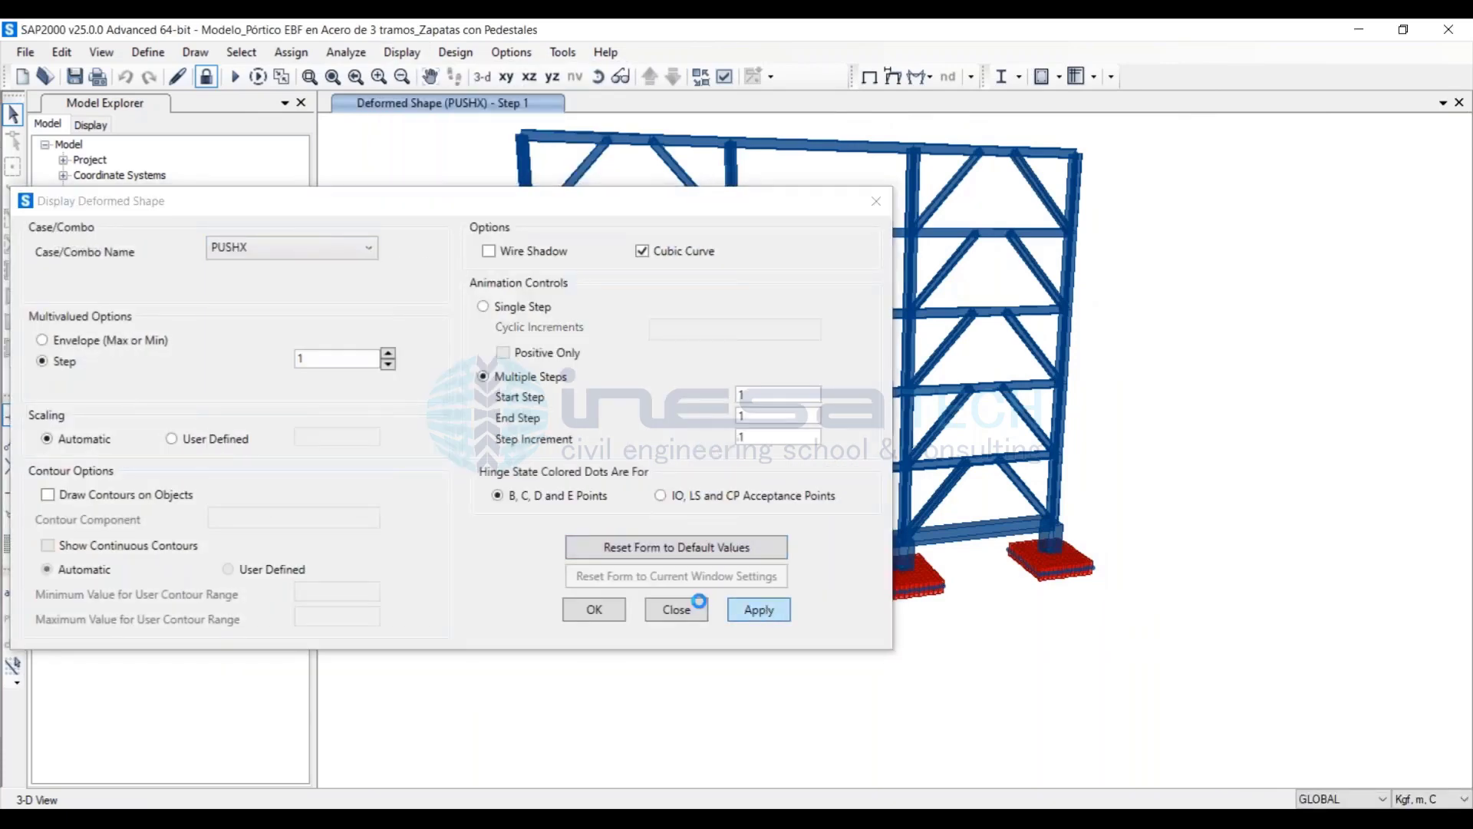
click(679, 609)
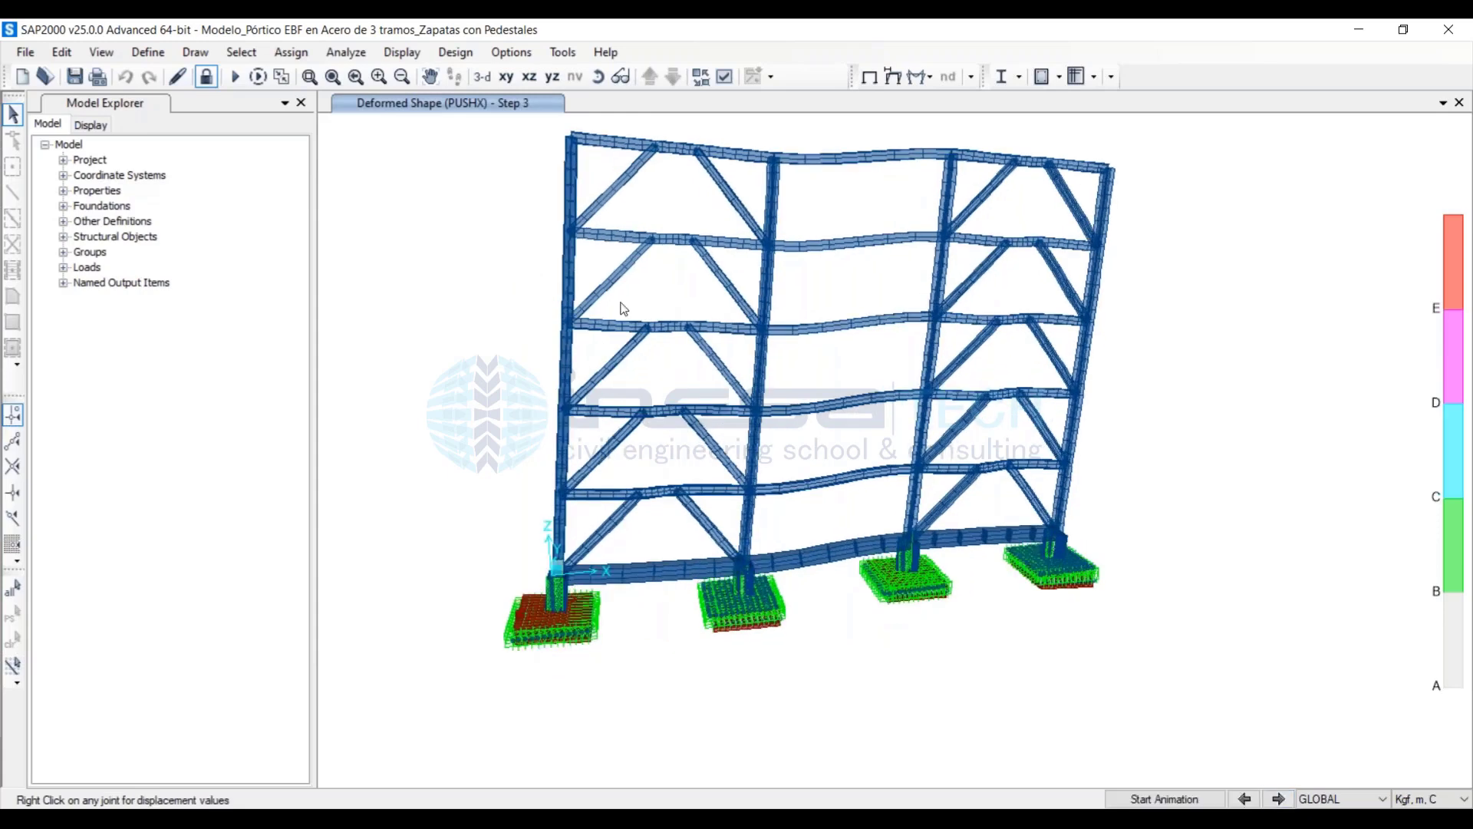
Advance the PUSHX deformed shape to step 8 and examine the frame's plastic hinges and footings
click(1278, 799)
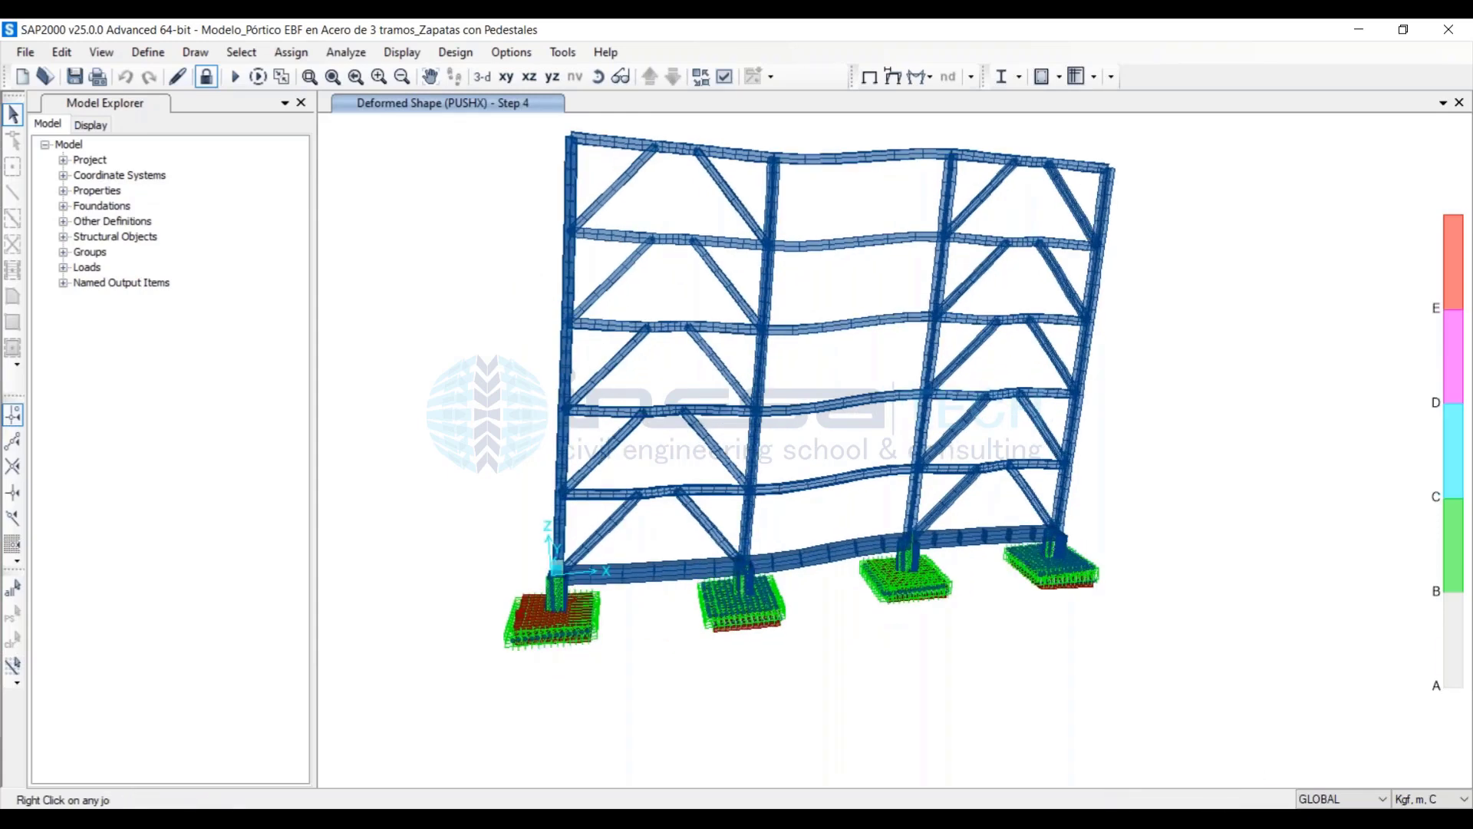
click(1279, 799)
click(1278, 799)
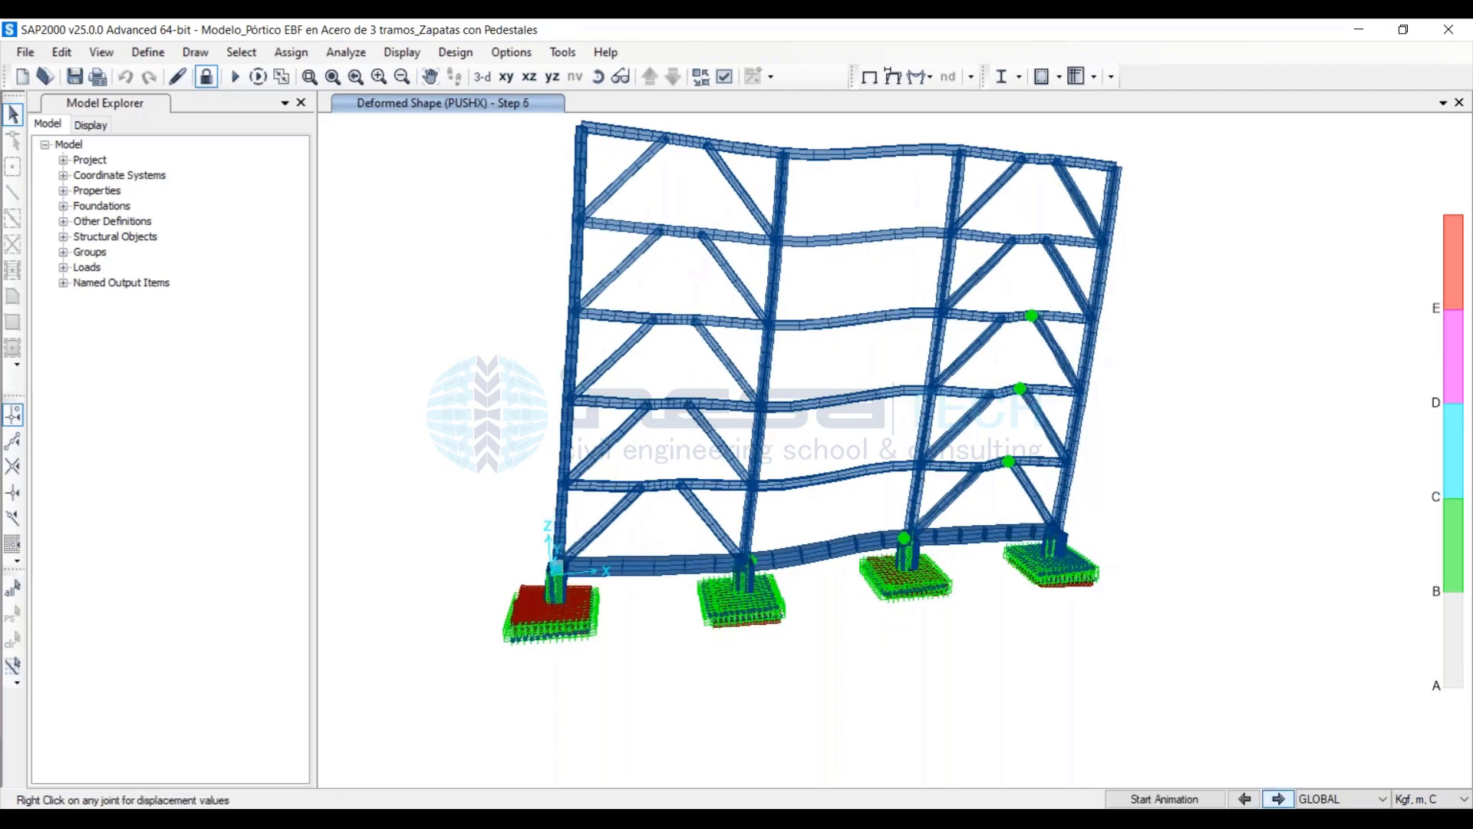
click(1279, 798)
click(1278, 799)
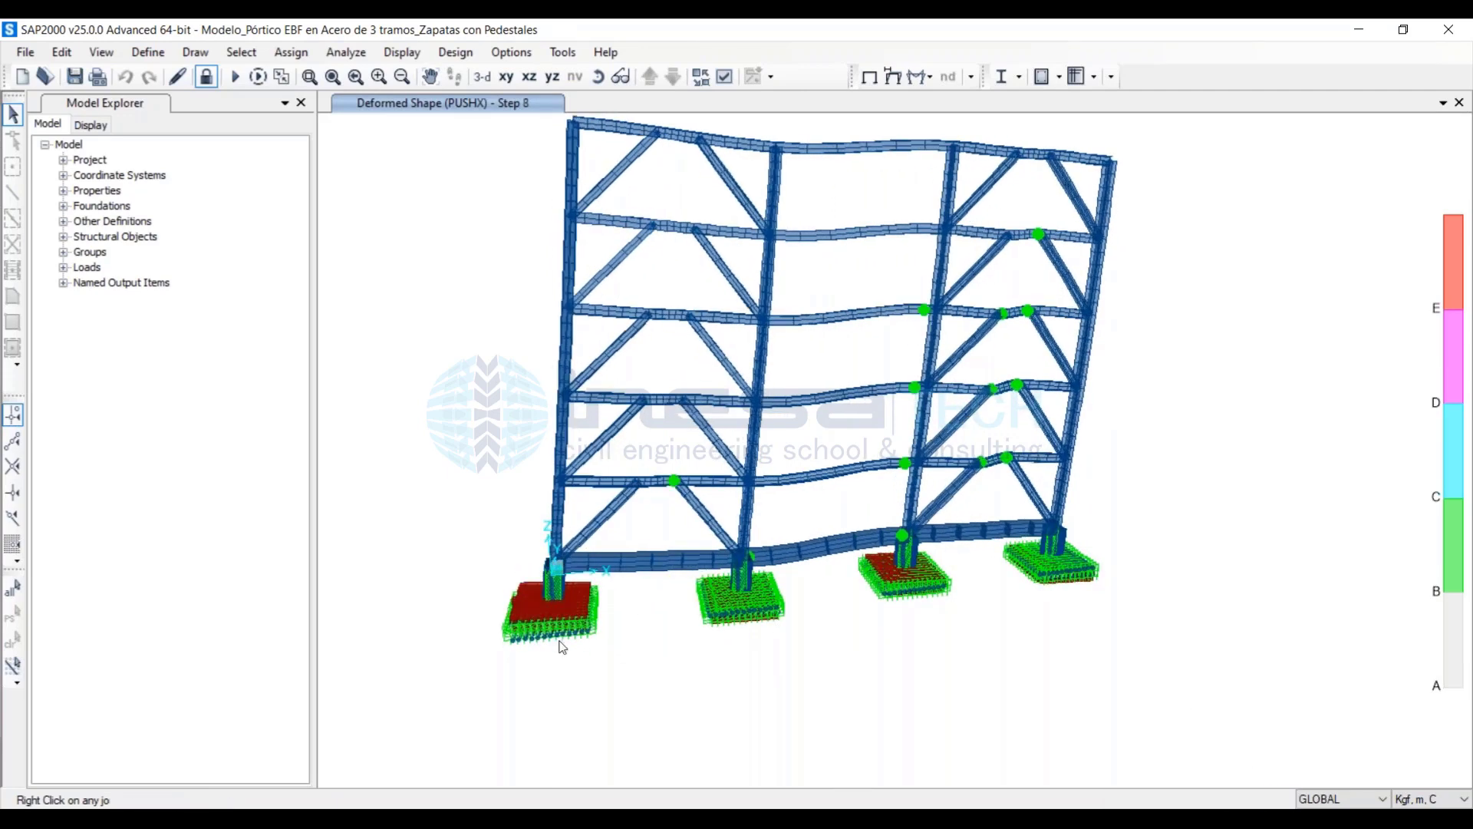
click(599, 77)
drag(591, 698, 565, 664)
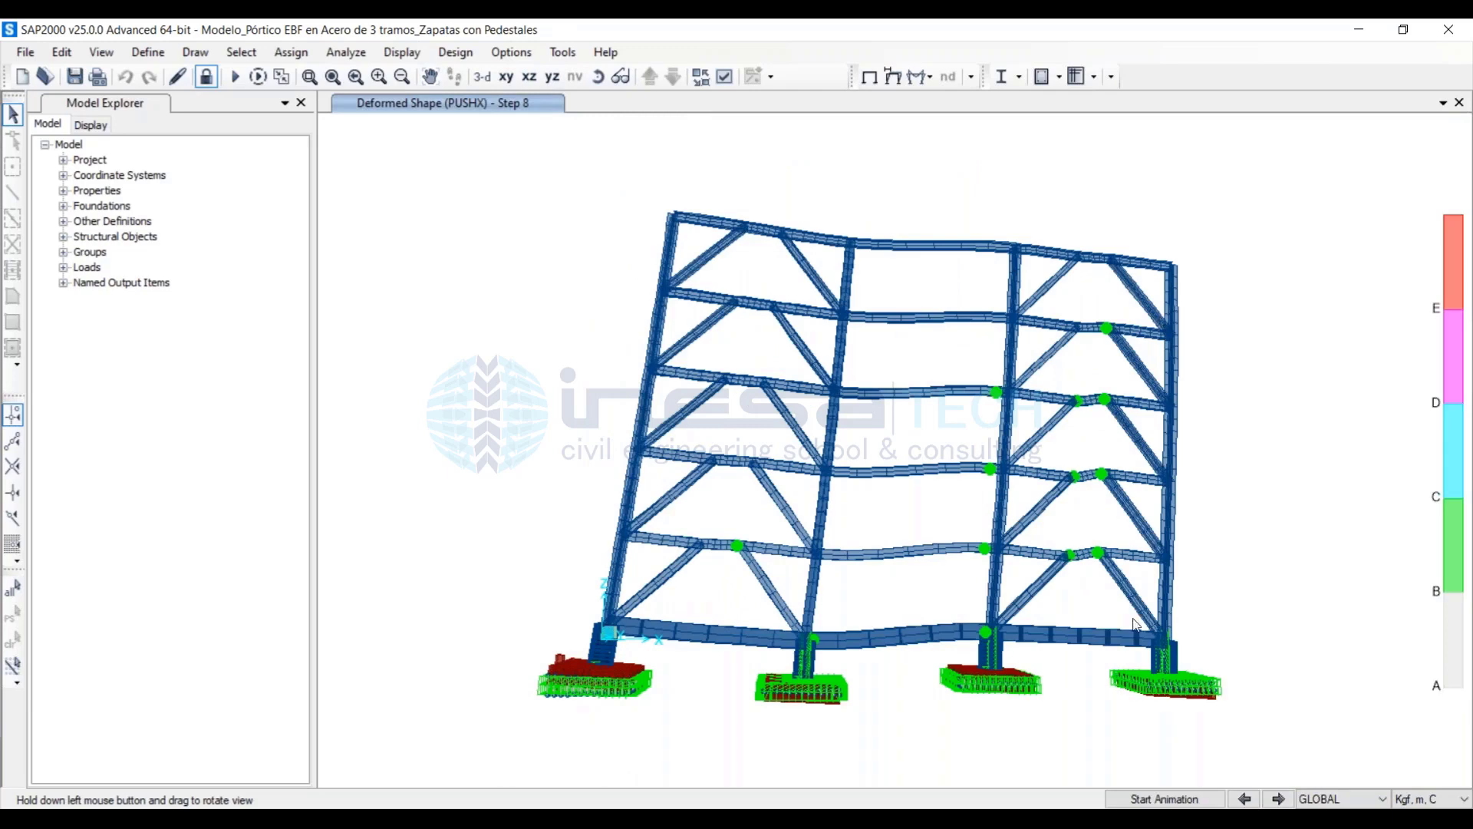
Examine the EBF frame's static pushover curve for case PUSHX, plotting resultant base shear against monitored displacement
click(597, 77)
drag(983, 437, 1022, 443)
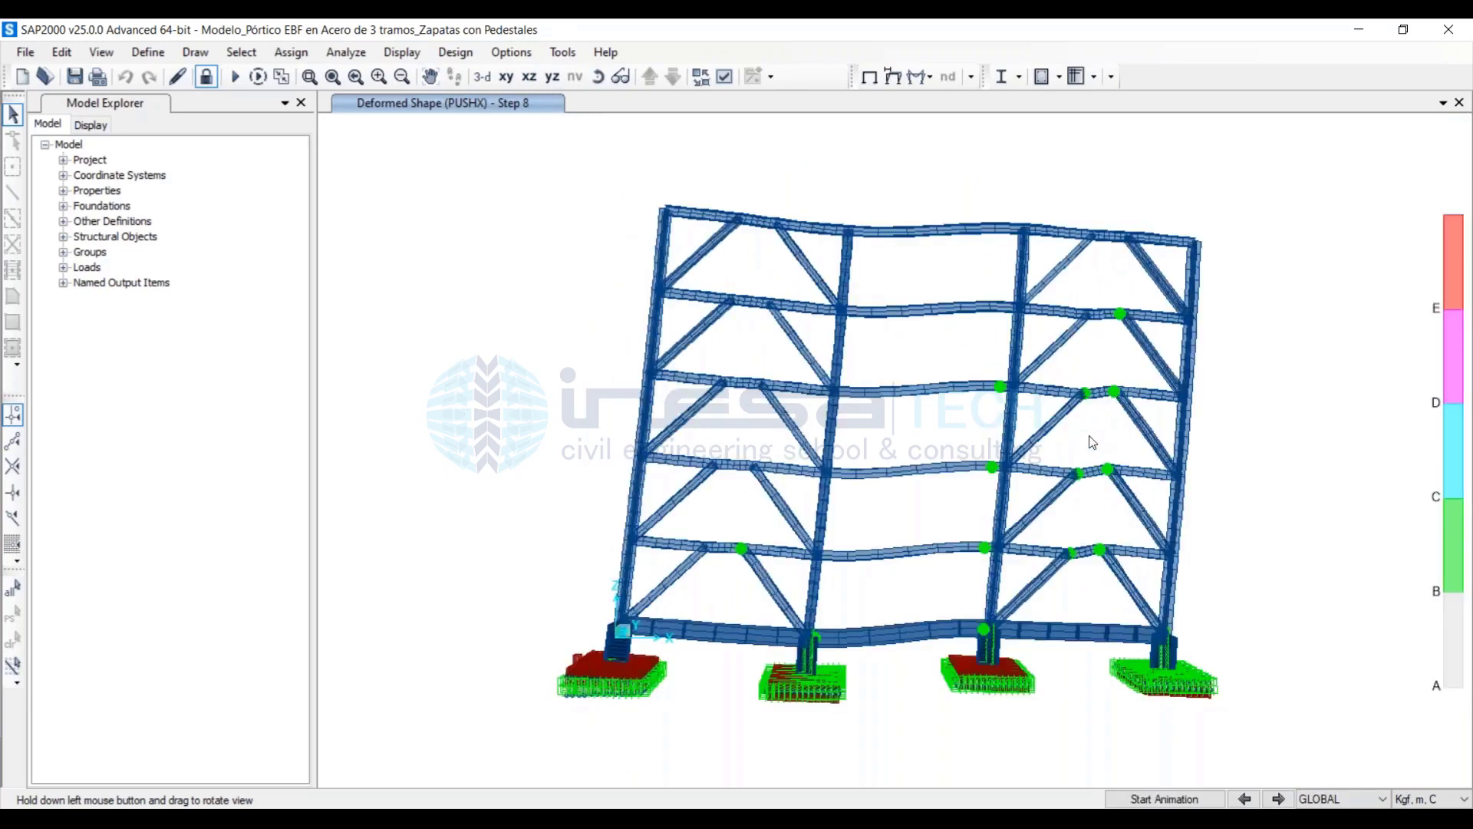
click(402, 51)
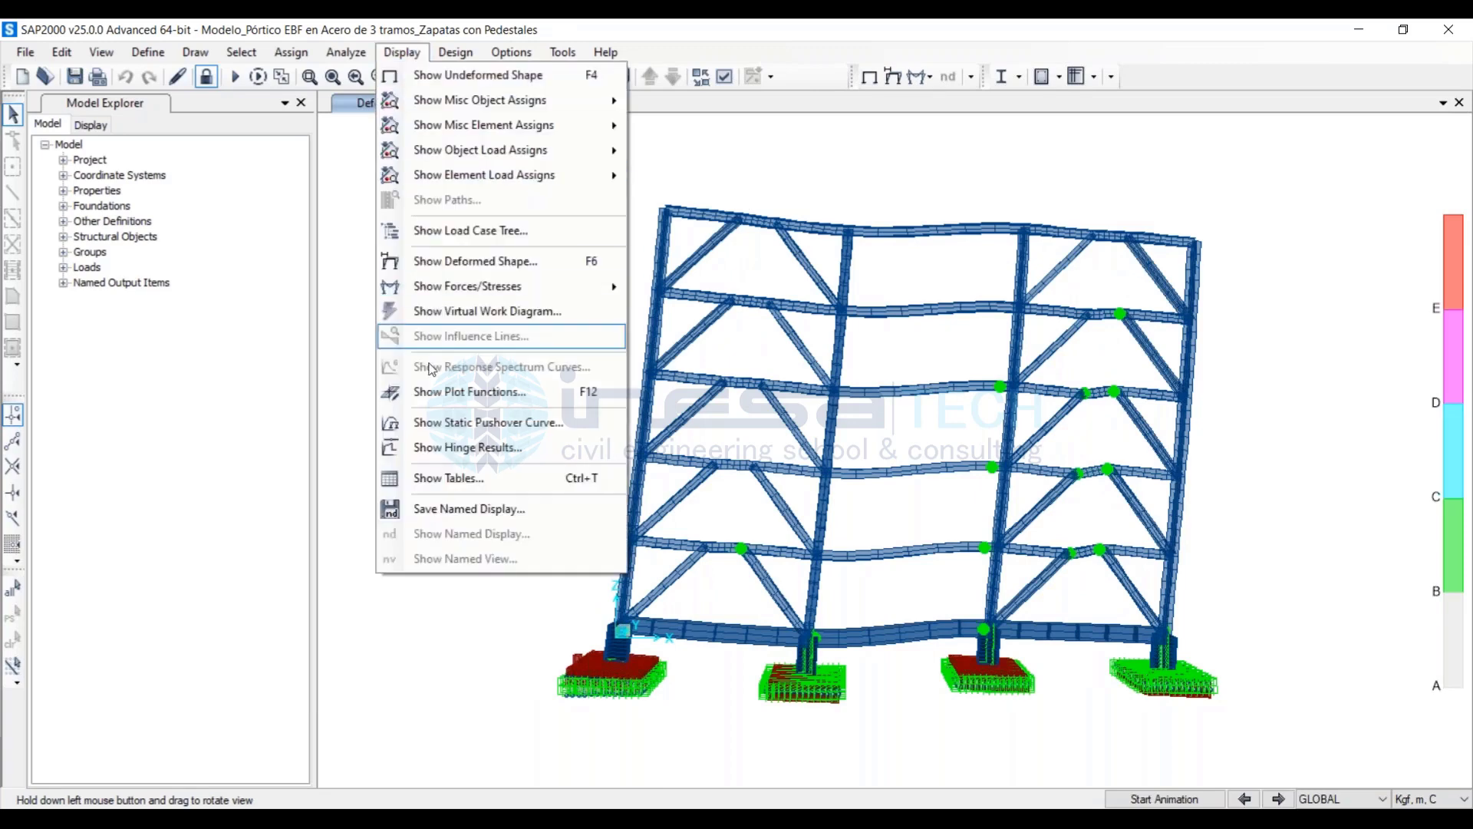
click(476, 422)
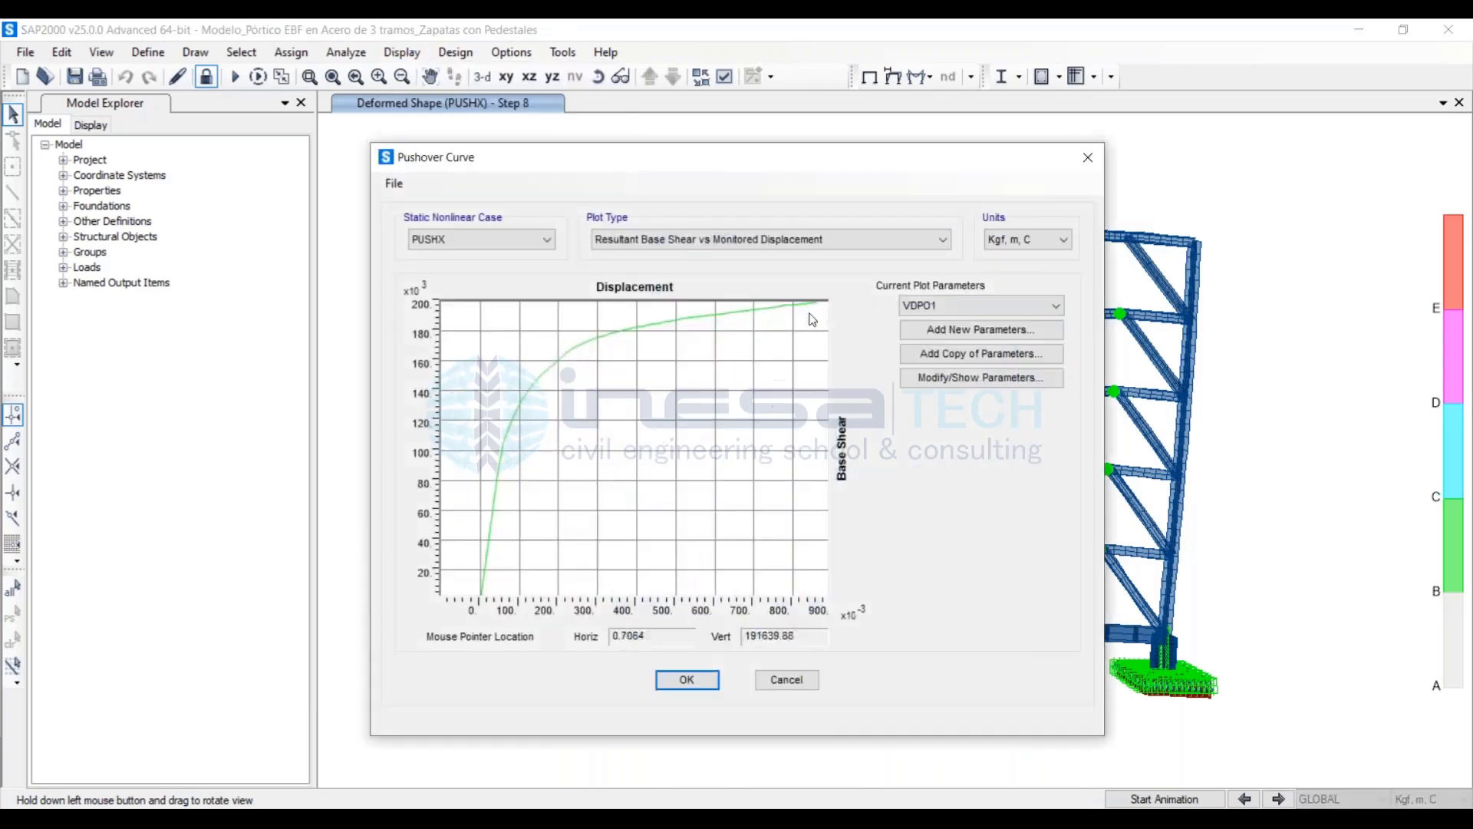
click(805, 682)
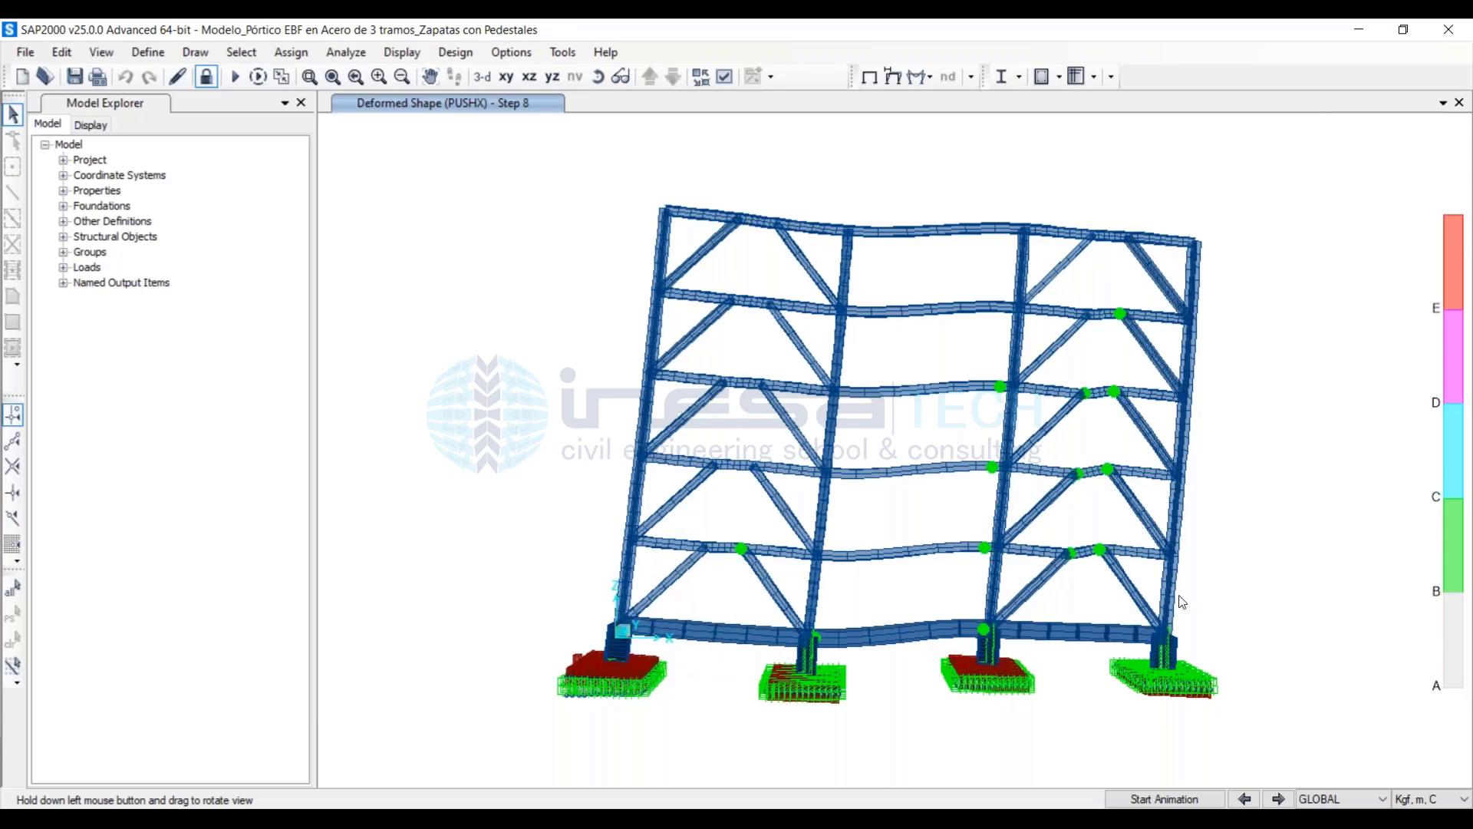
Set the view type to Standard for the deformed EBF frame, focusing on the footing at the origin
mouse_move(1019, 717)
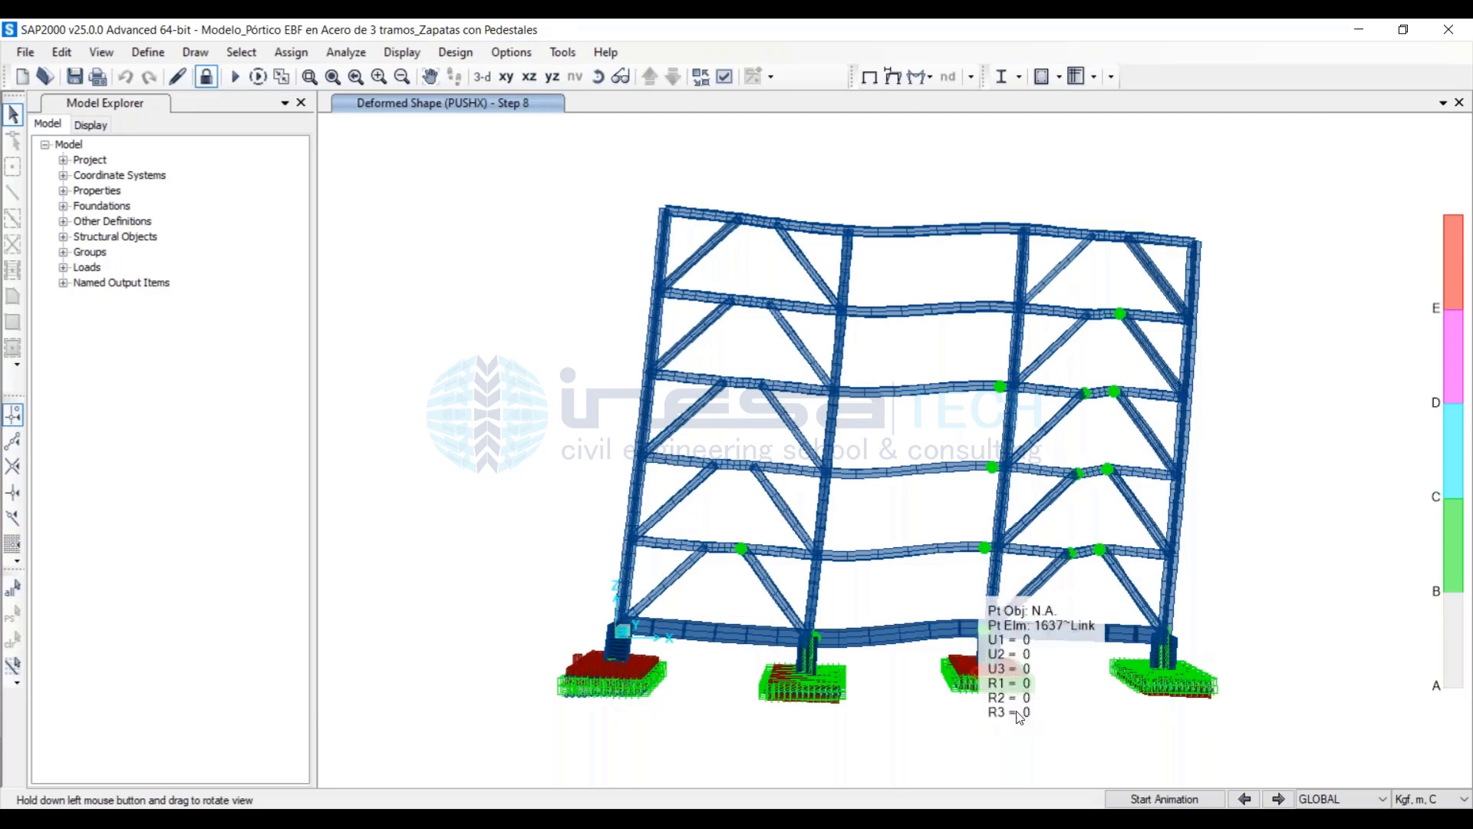
mouse_move(626, 669)
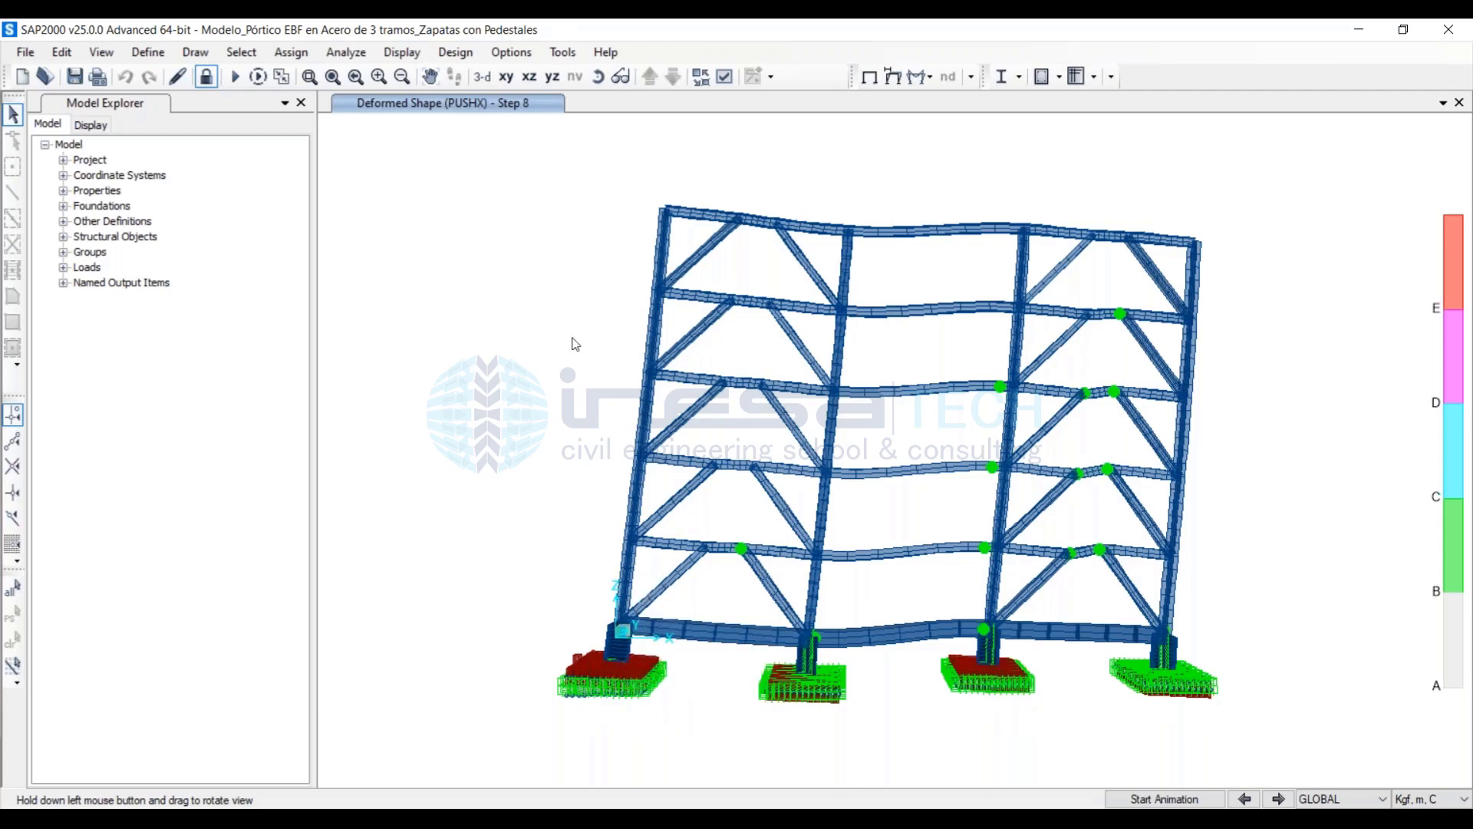
click(601, 78)
drag(920, 464, 613, 717)
scroll(611, 706, up, 6)
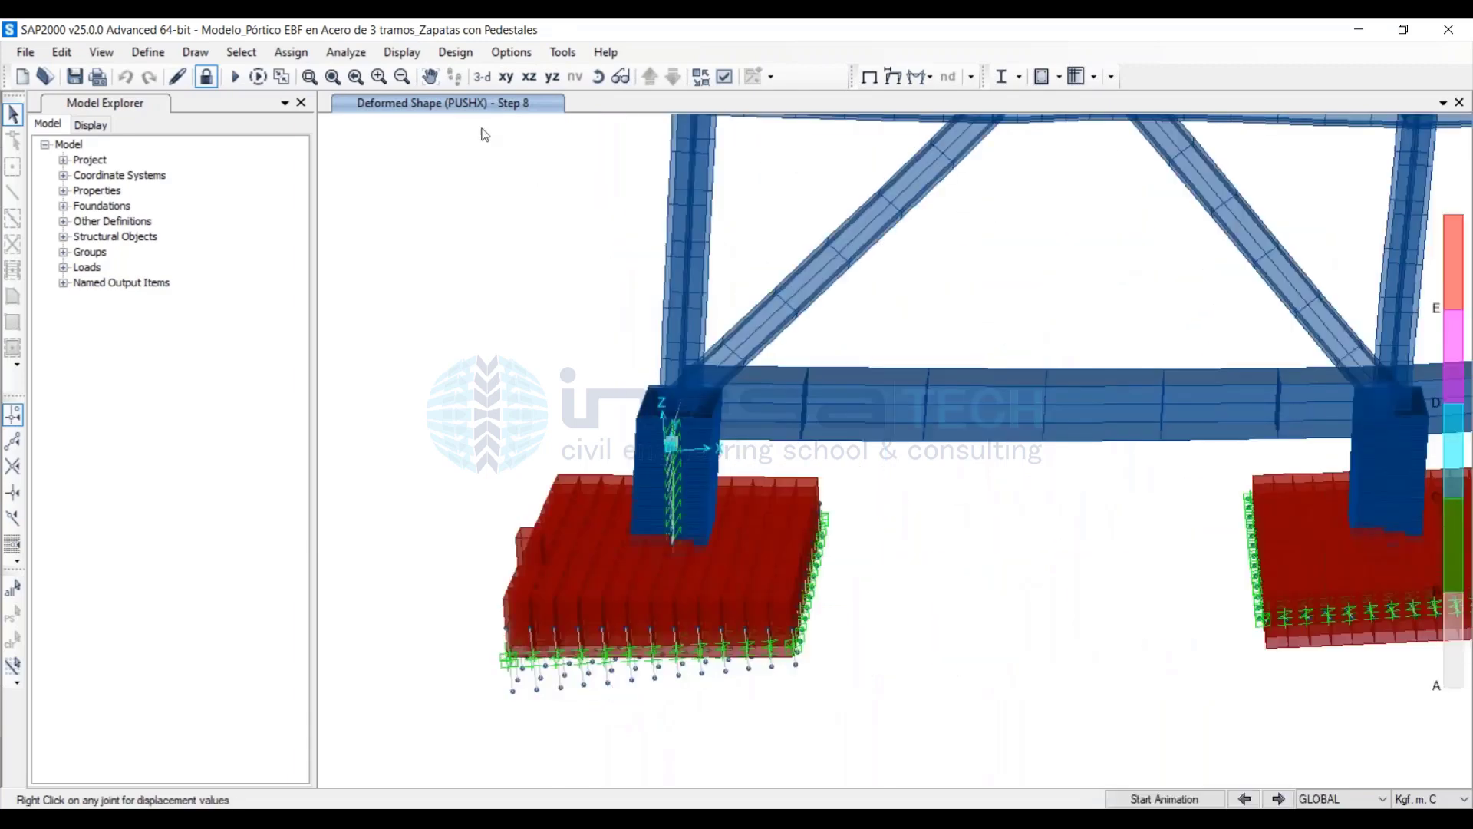
click(416, 54)
click(724, 76)
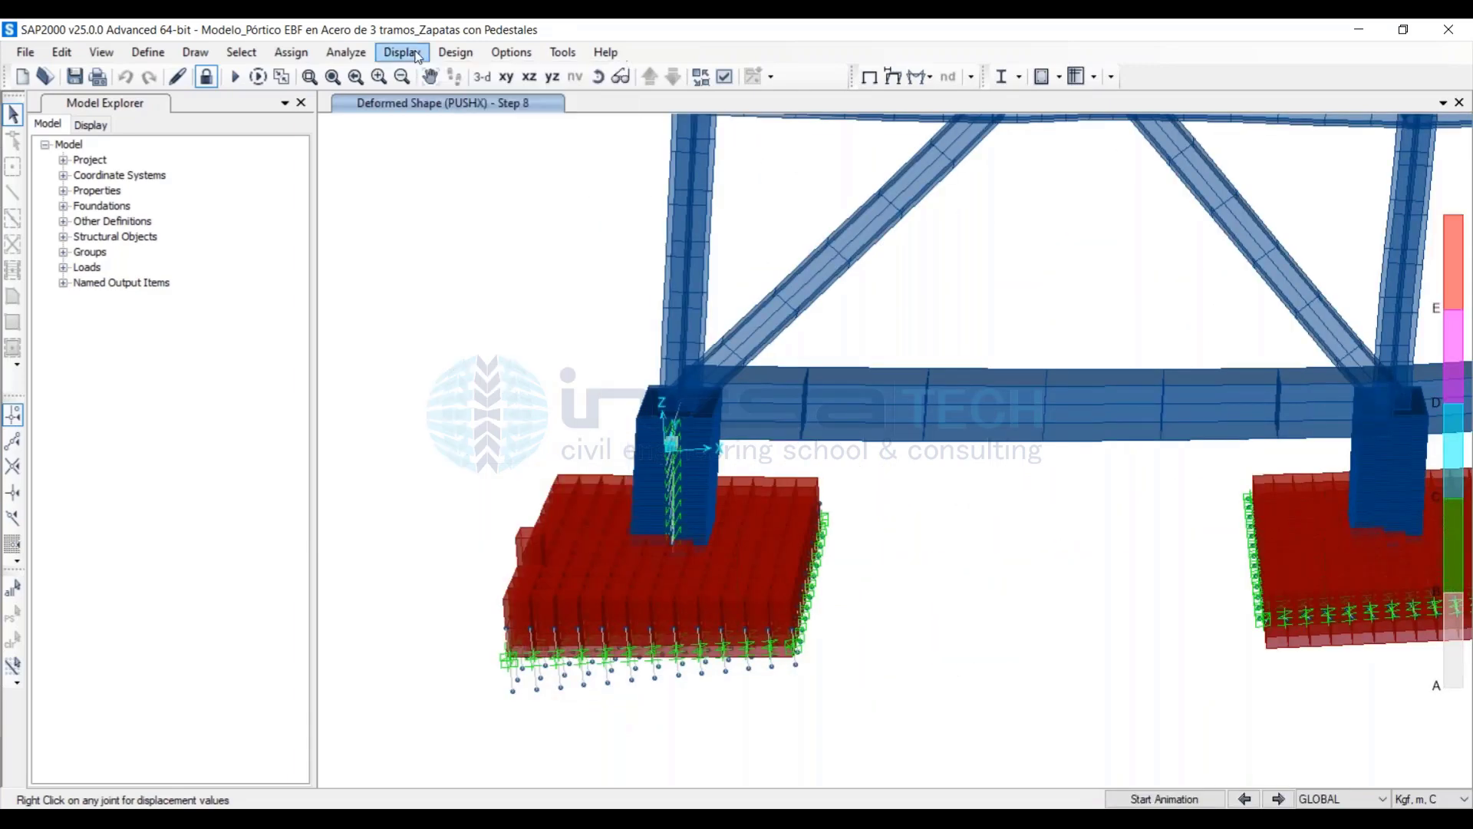
click(725, 76)
click(371, 176)
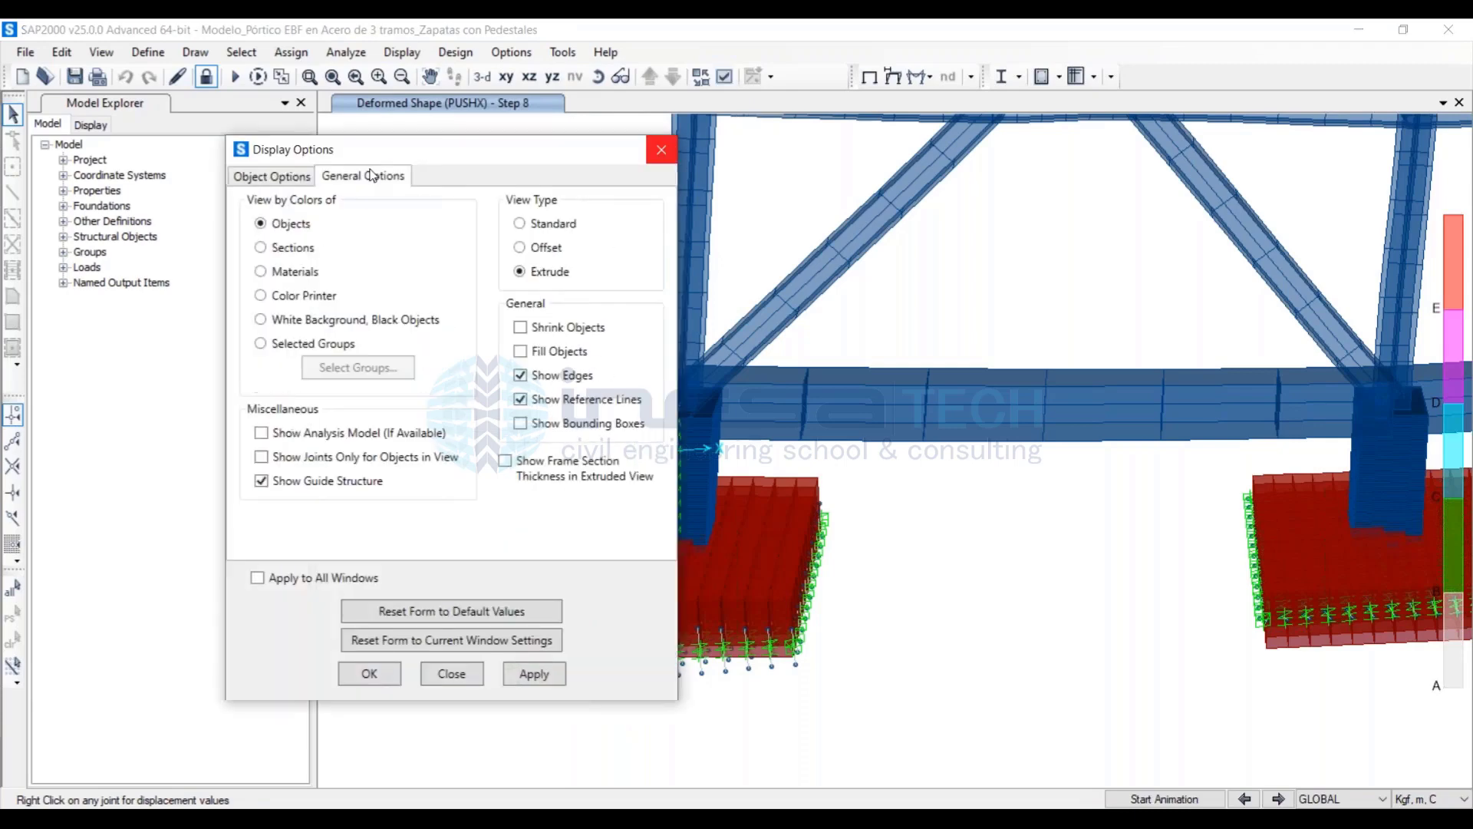
click(556, 225)
click(541, 673)
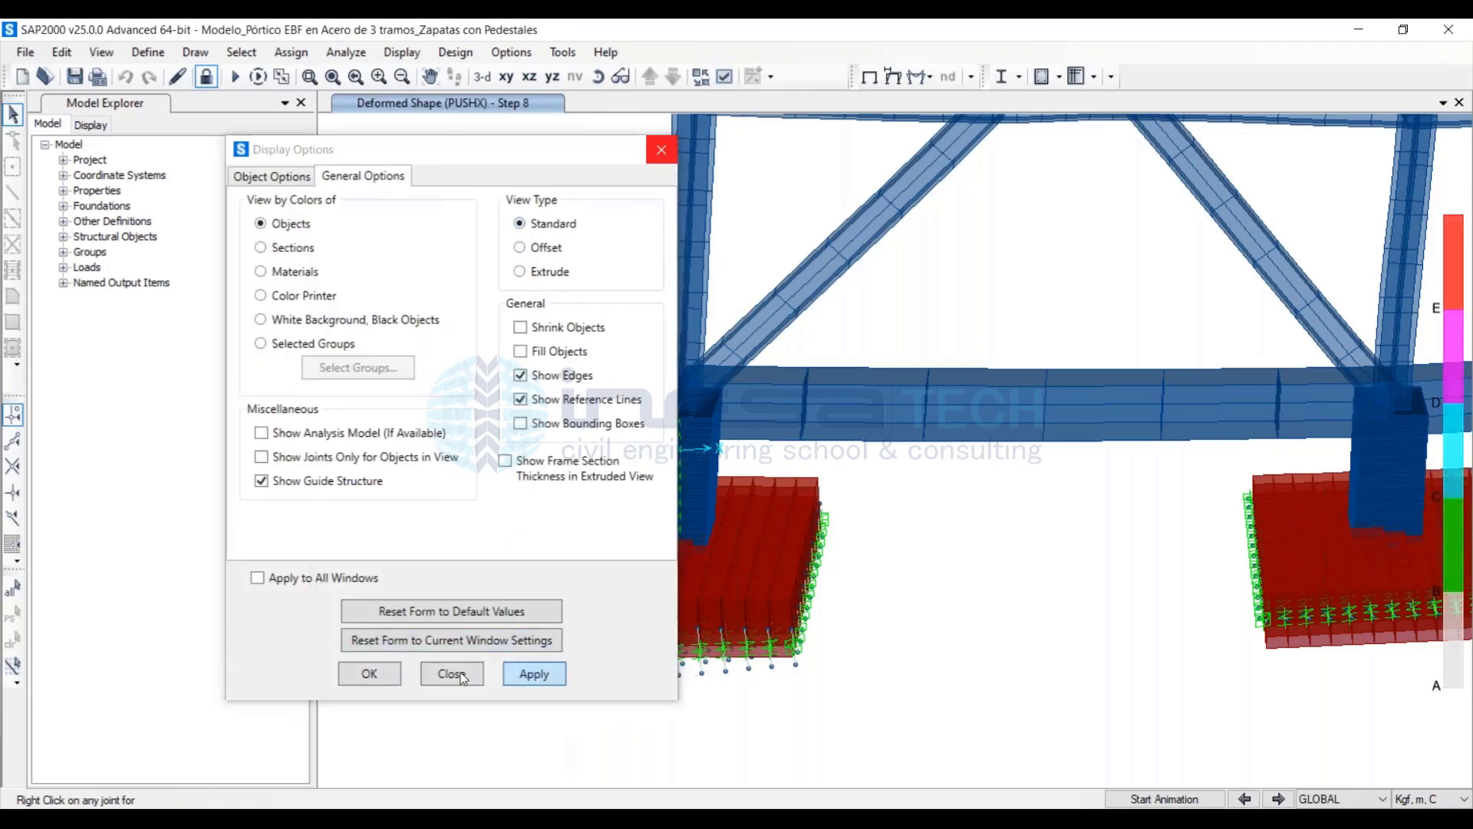
click(452, 674)
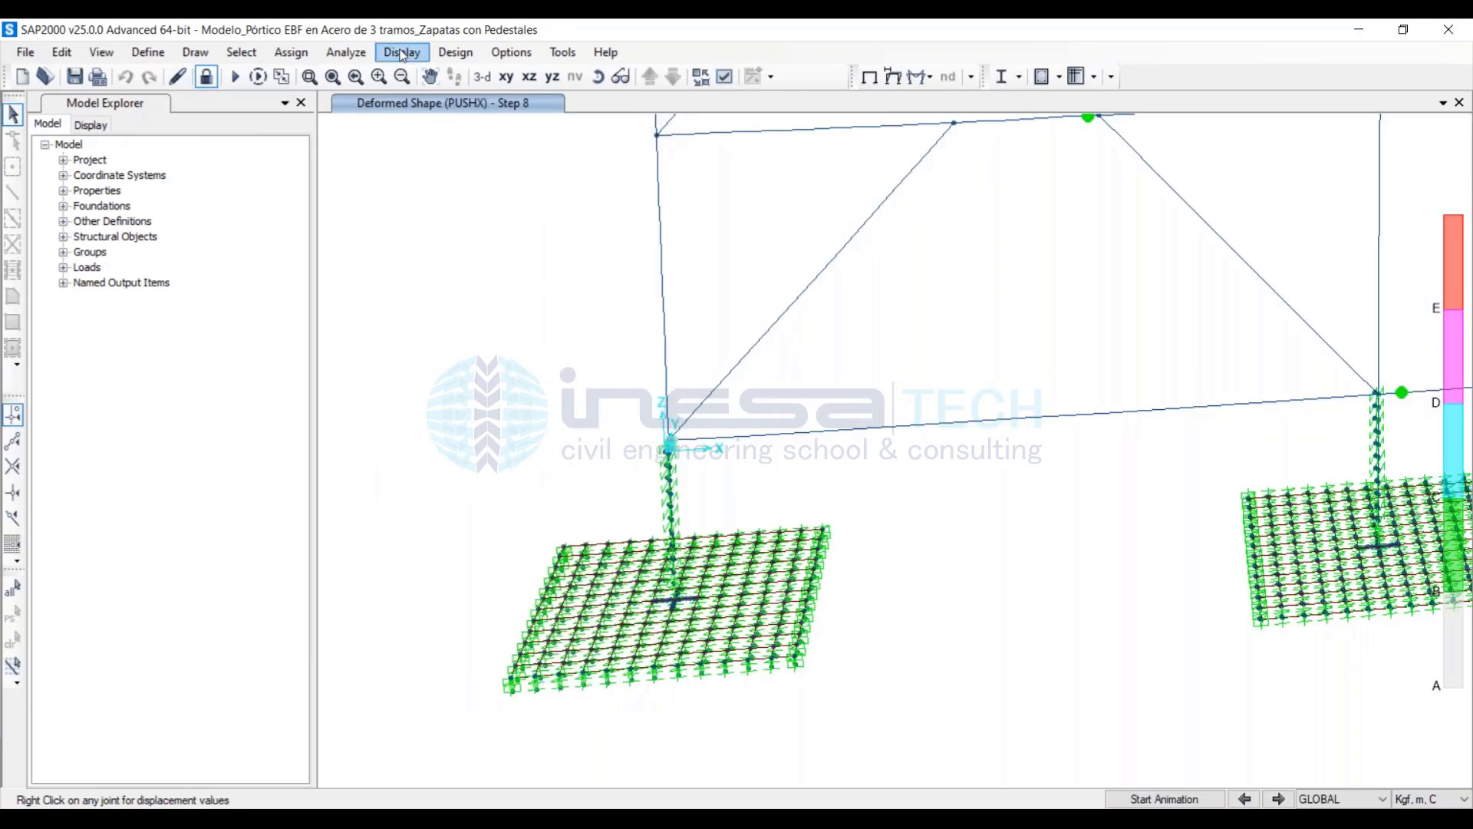
Display the PUSHX joint reactions at step 1 as arrows, focusing on the footing at the origin
click(401, 52)
mouse_move(550, 287)
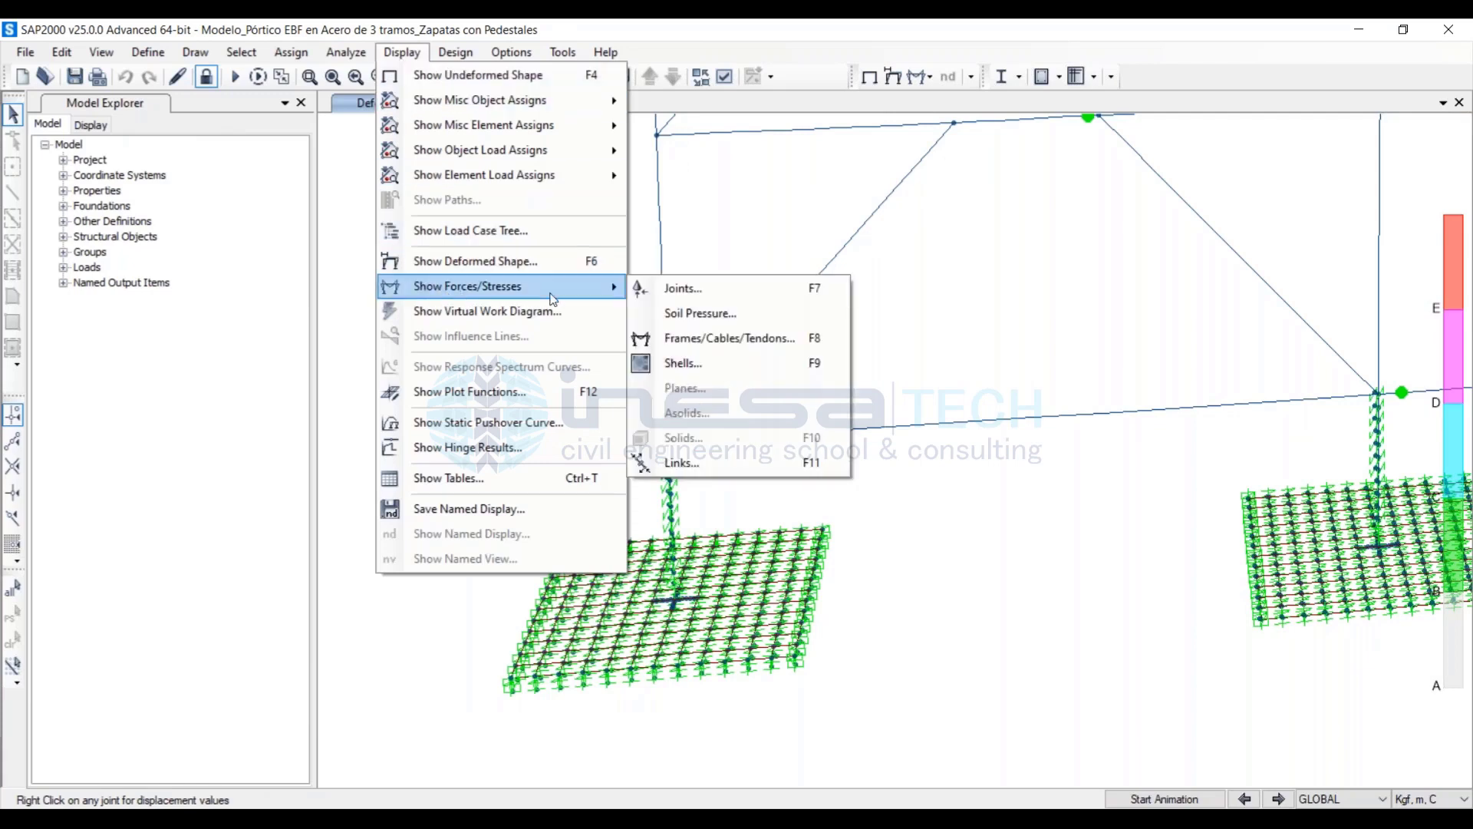
click(638, 299)
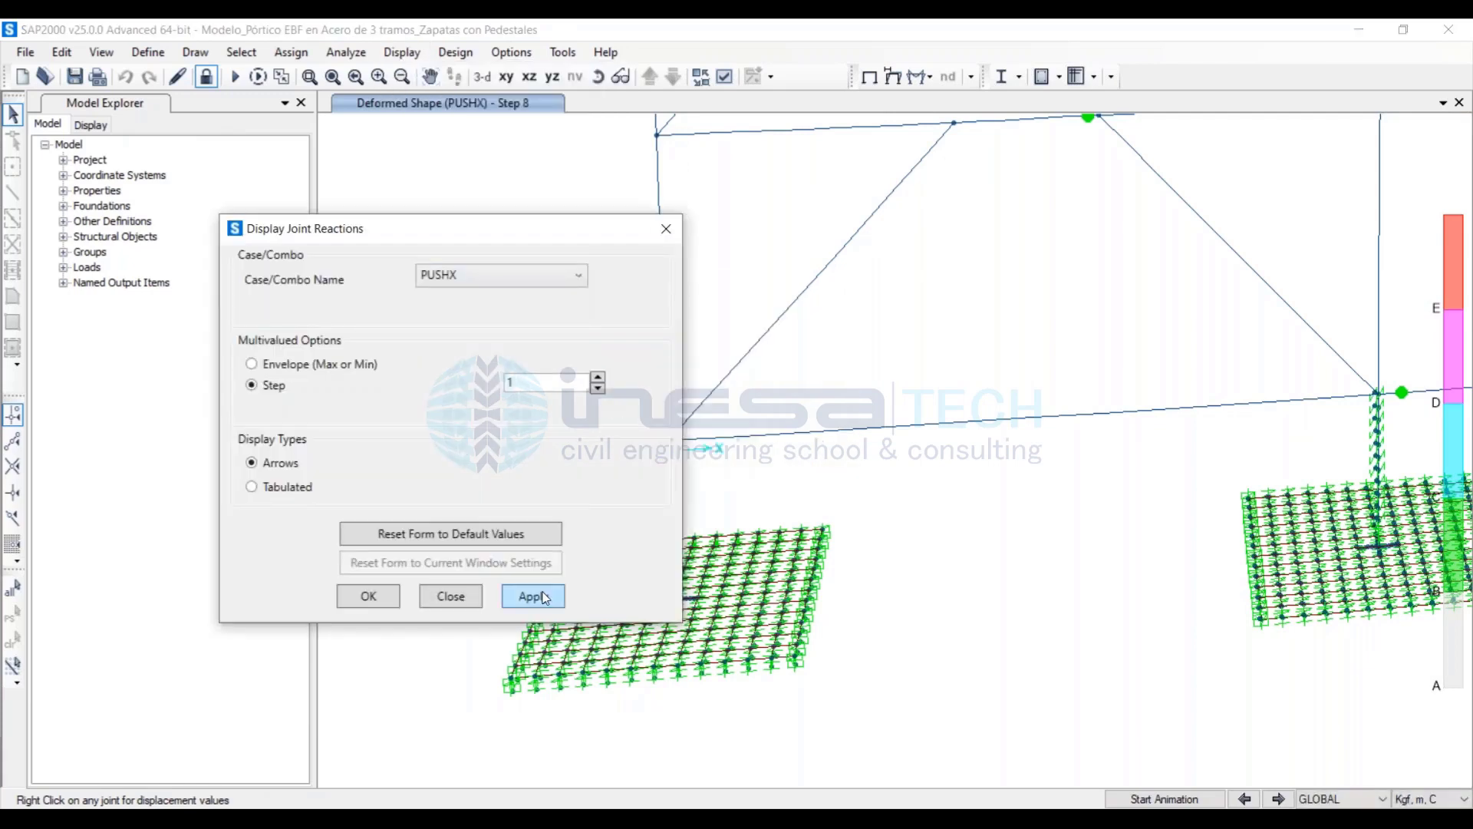
click(547, 594)
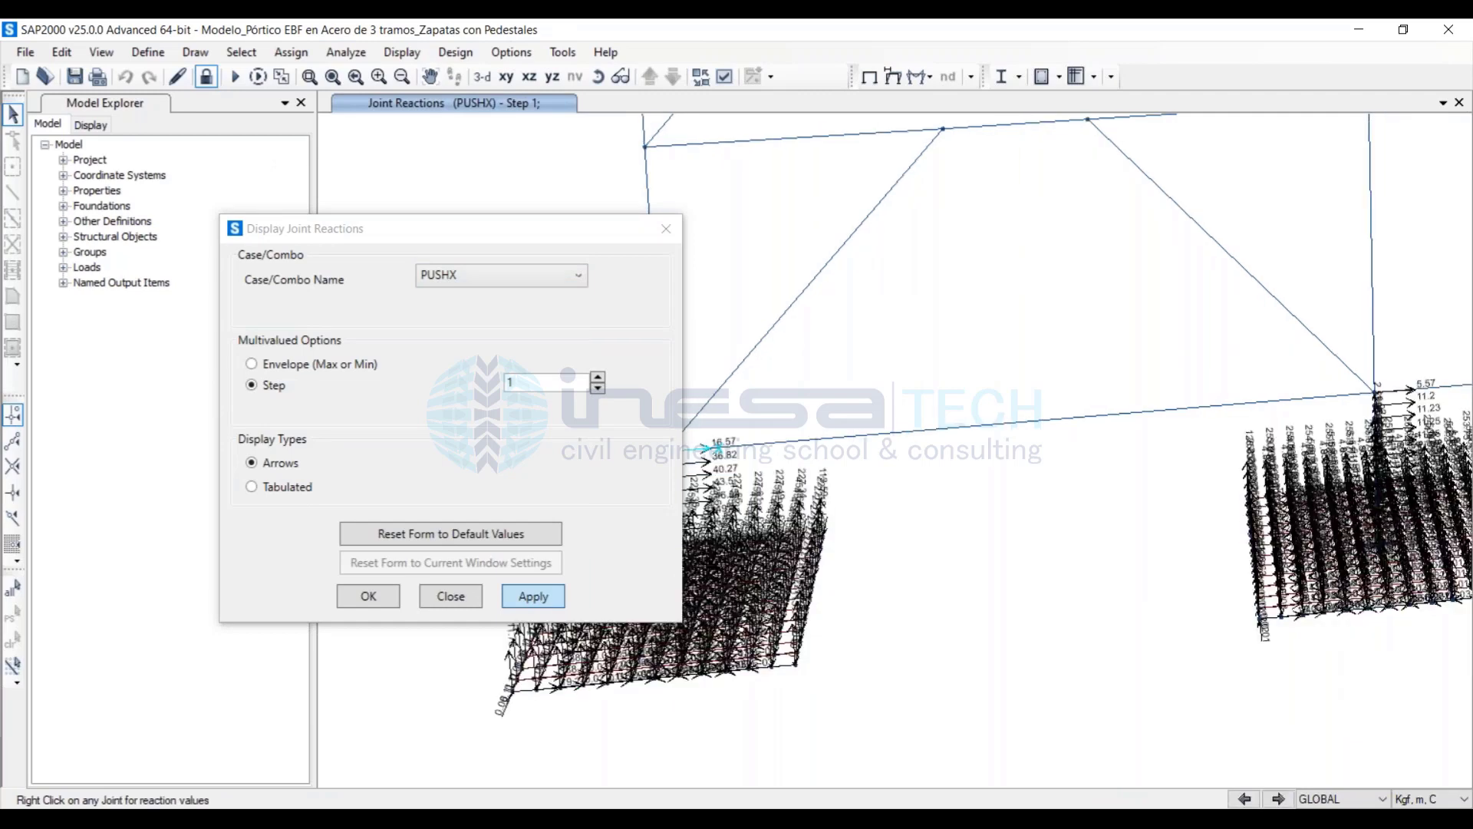
click(451, 595)
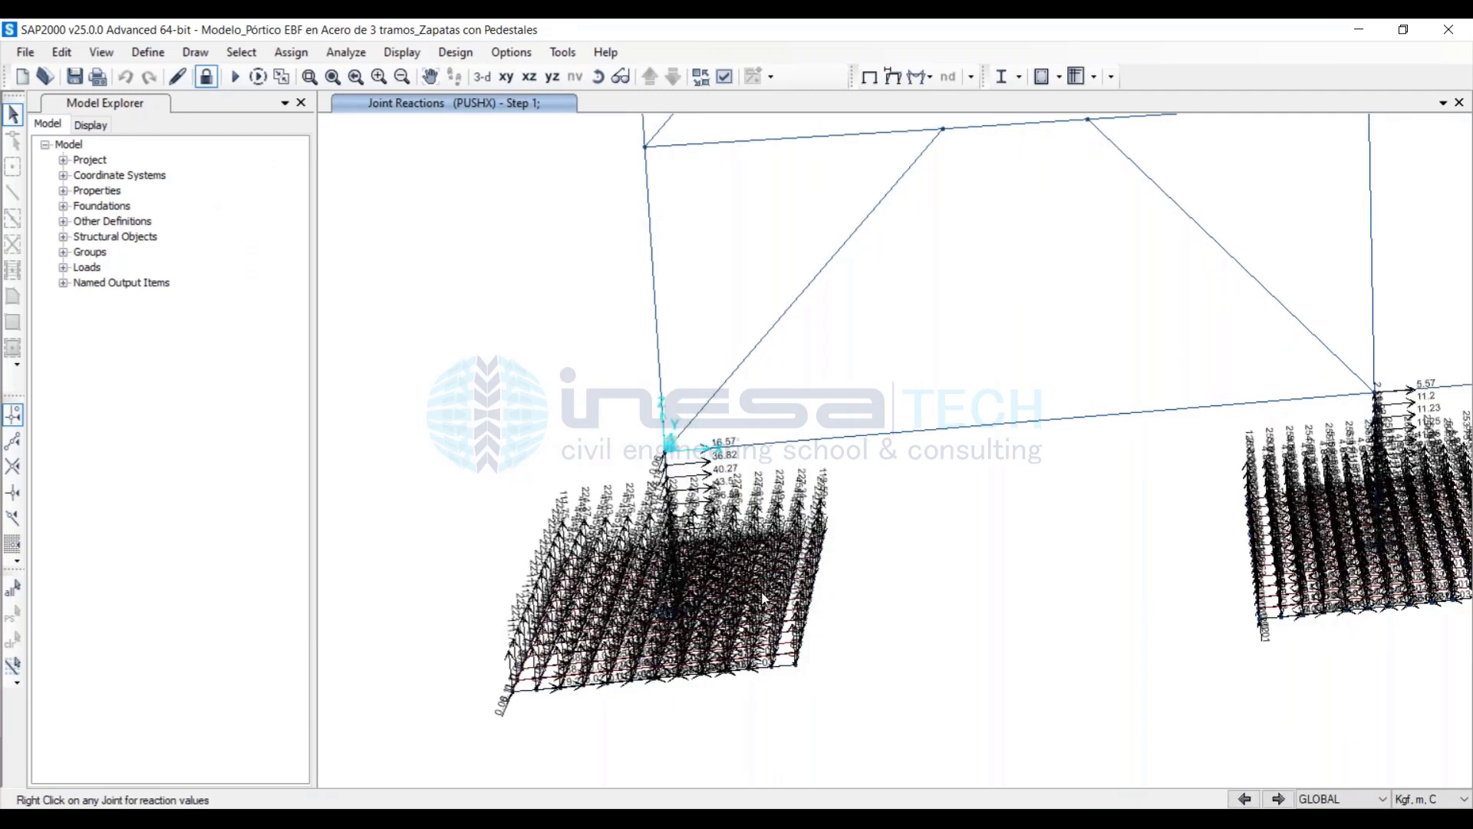
scroll(599, 675, up, 3)
scroll(599, 675, up, 4)
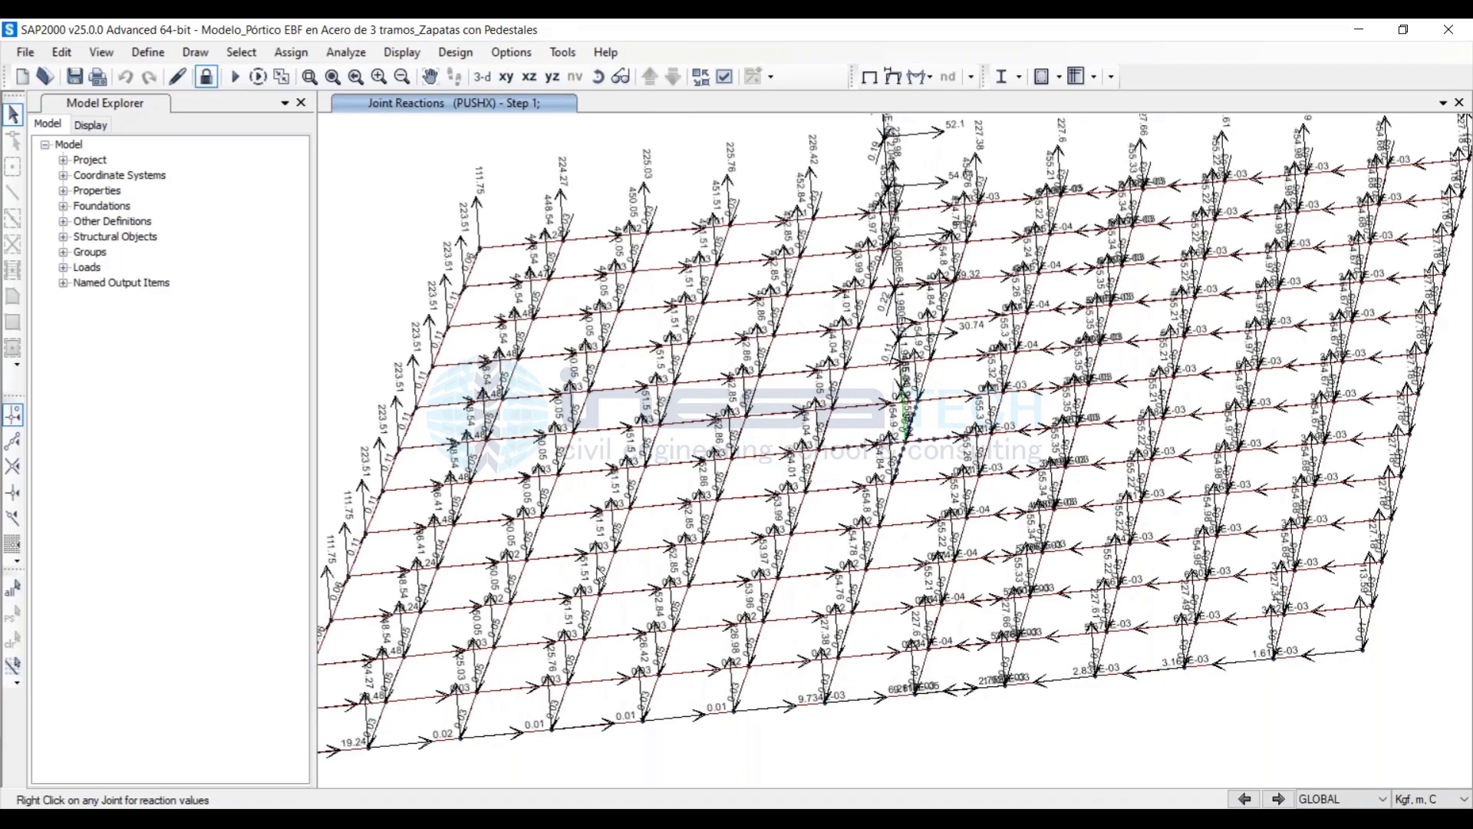
Advance the PUSHX joint reactions to step 5 and examine how they are distributed over the four footings
click(1280, 799)
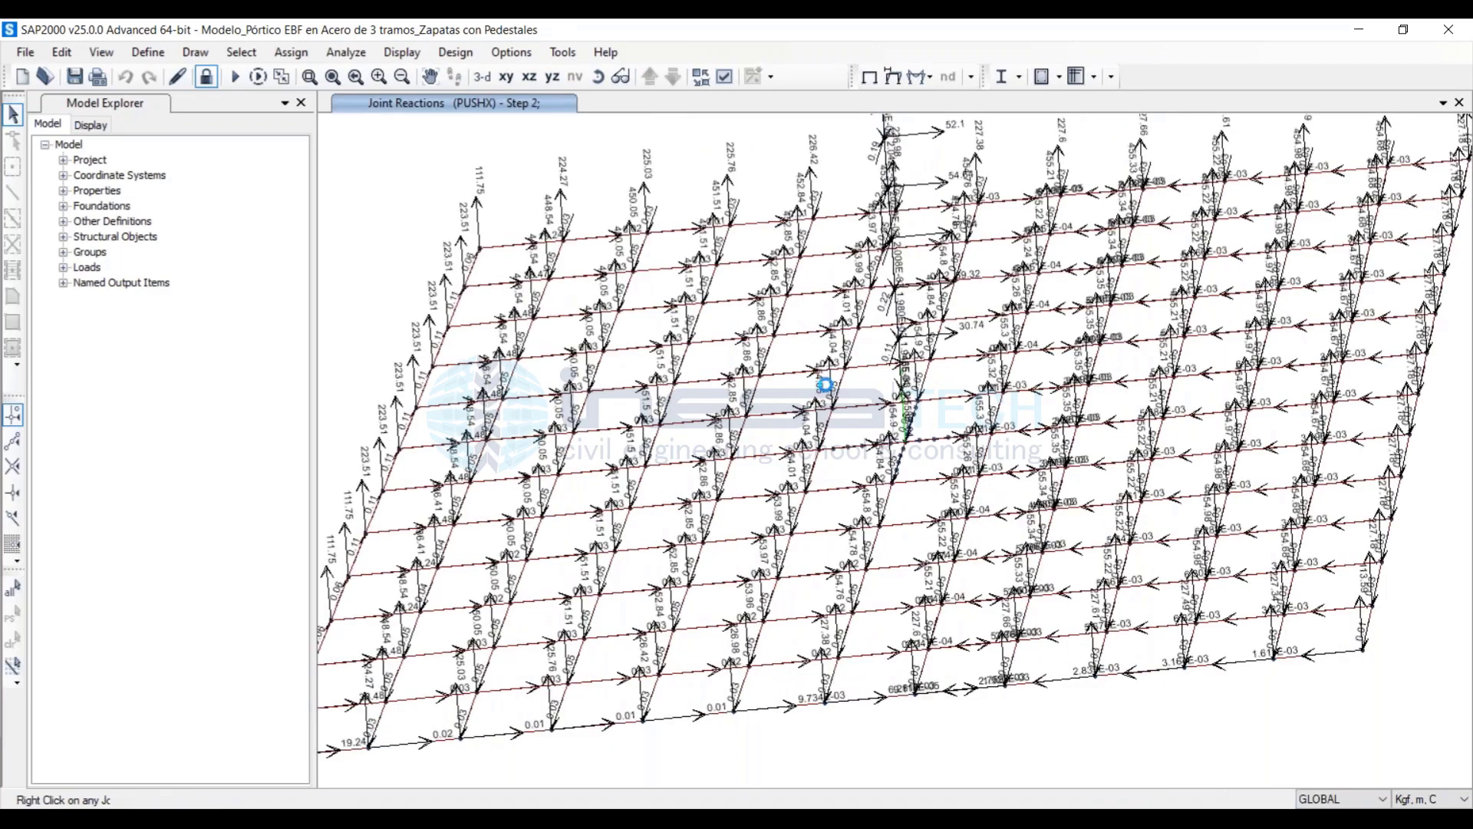
click(1283, 799)
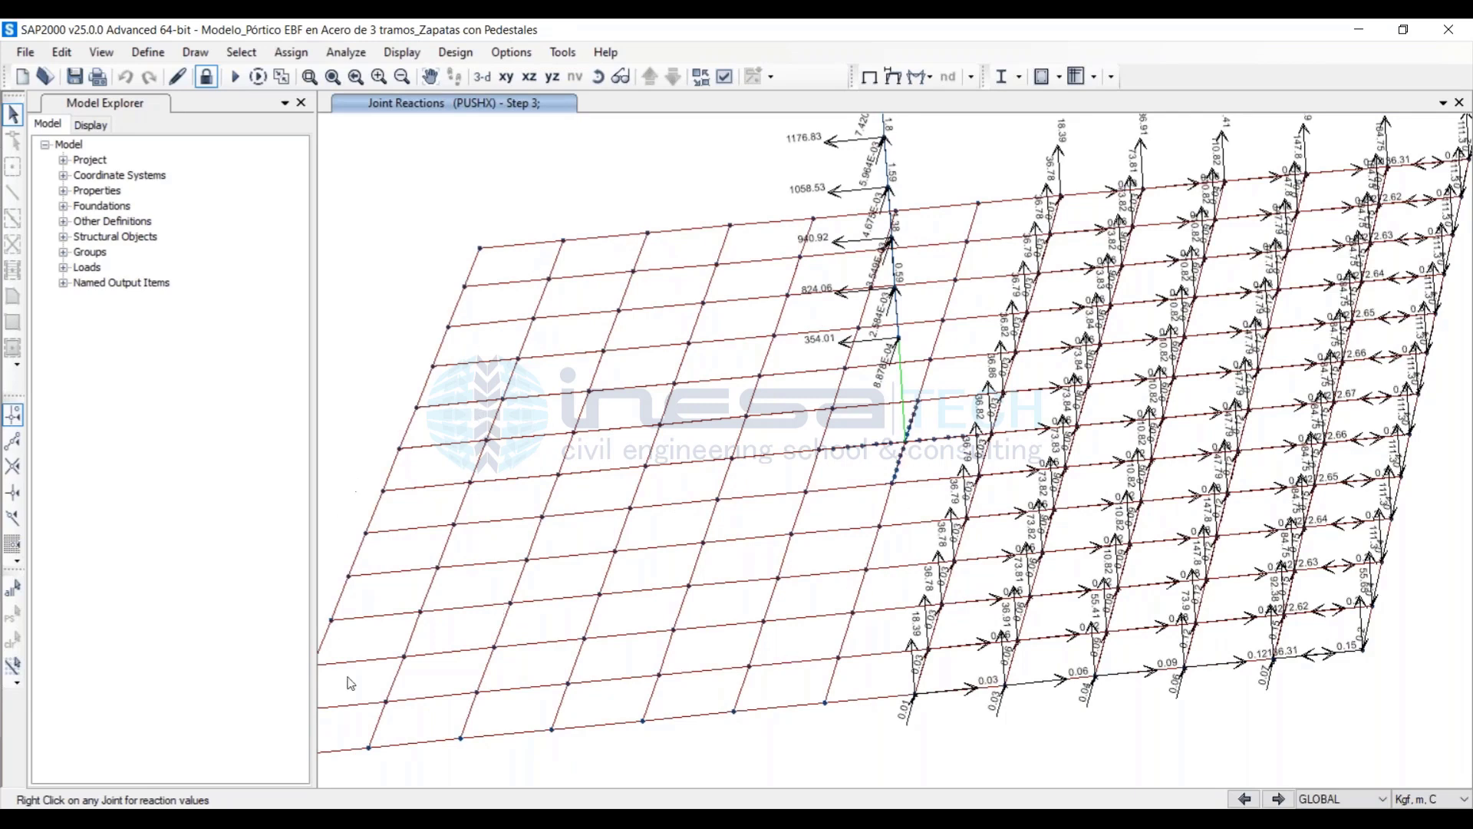
click(333, 78)
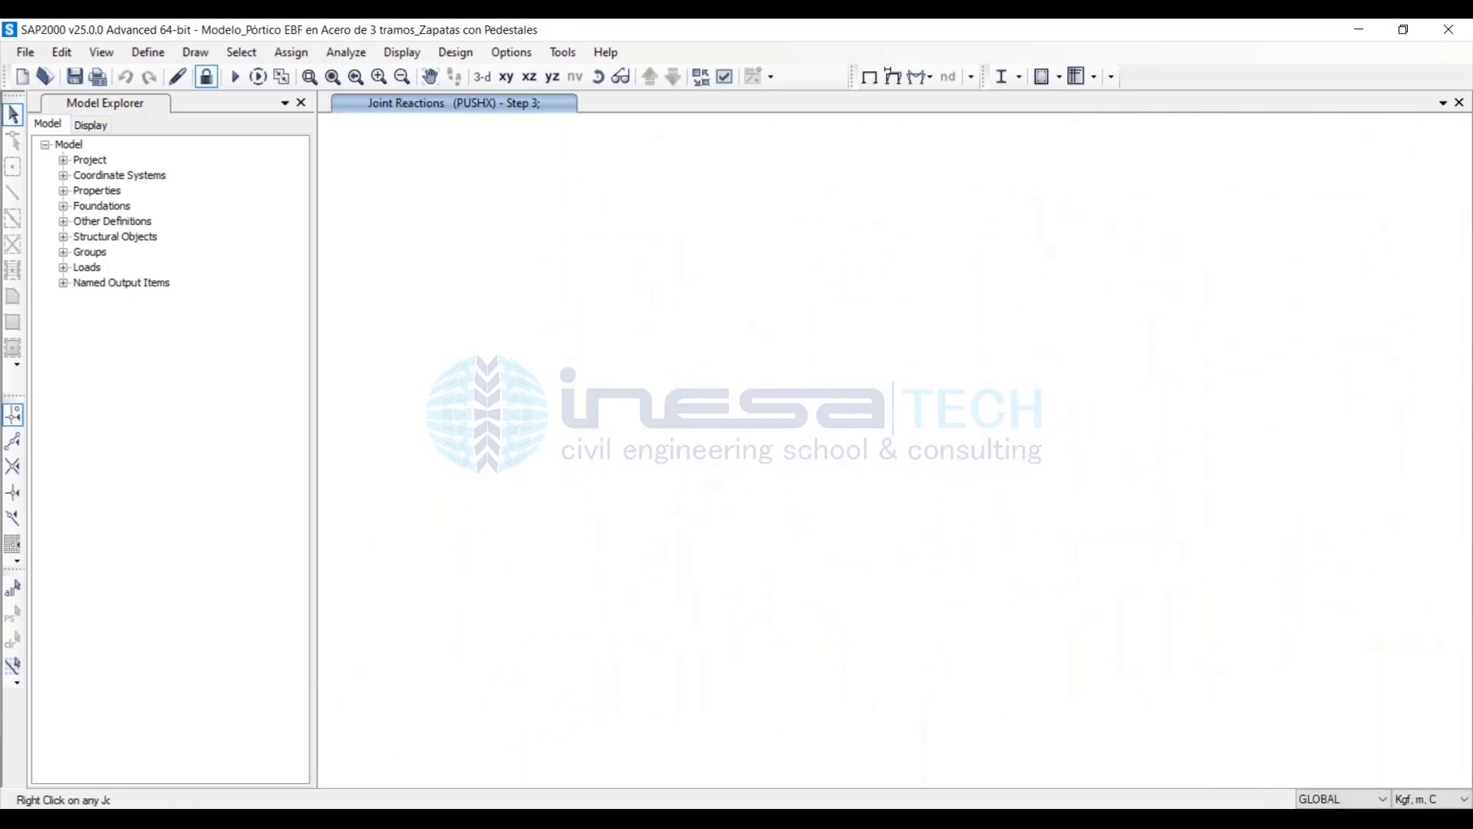
click(1278, 799)
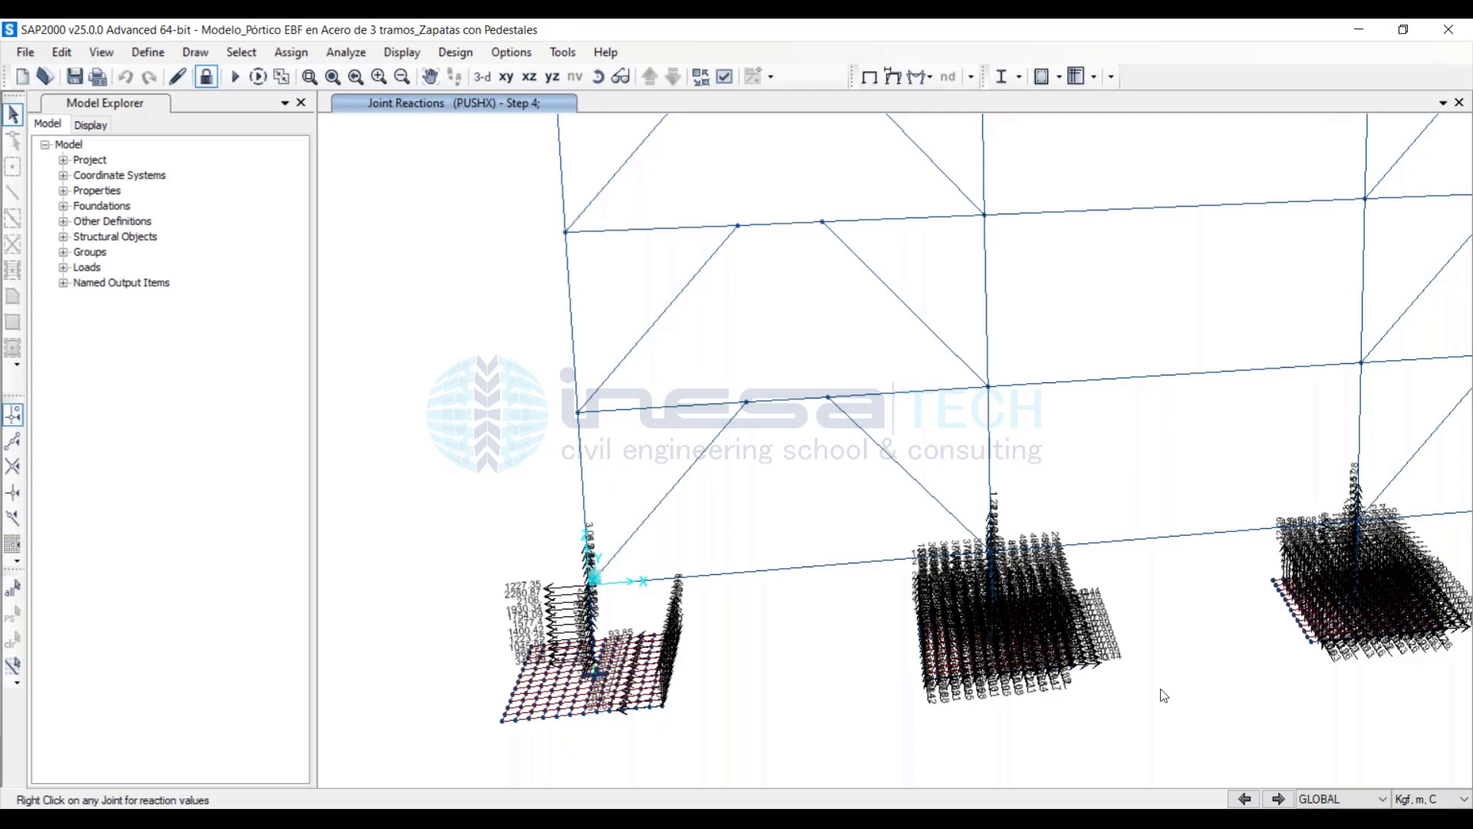
click(1278, 799)
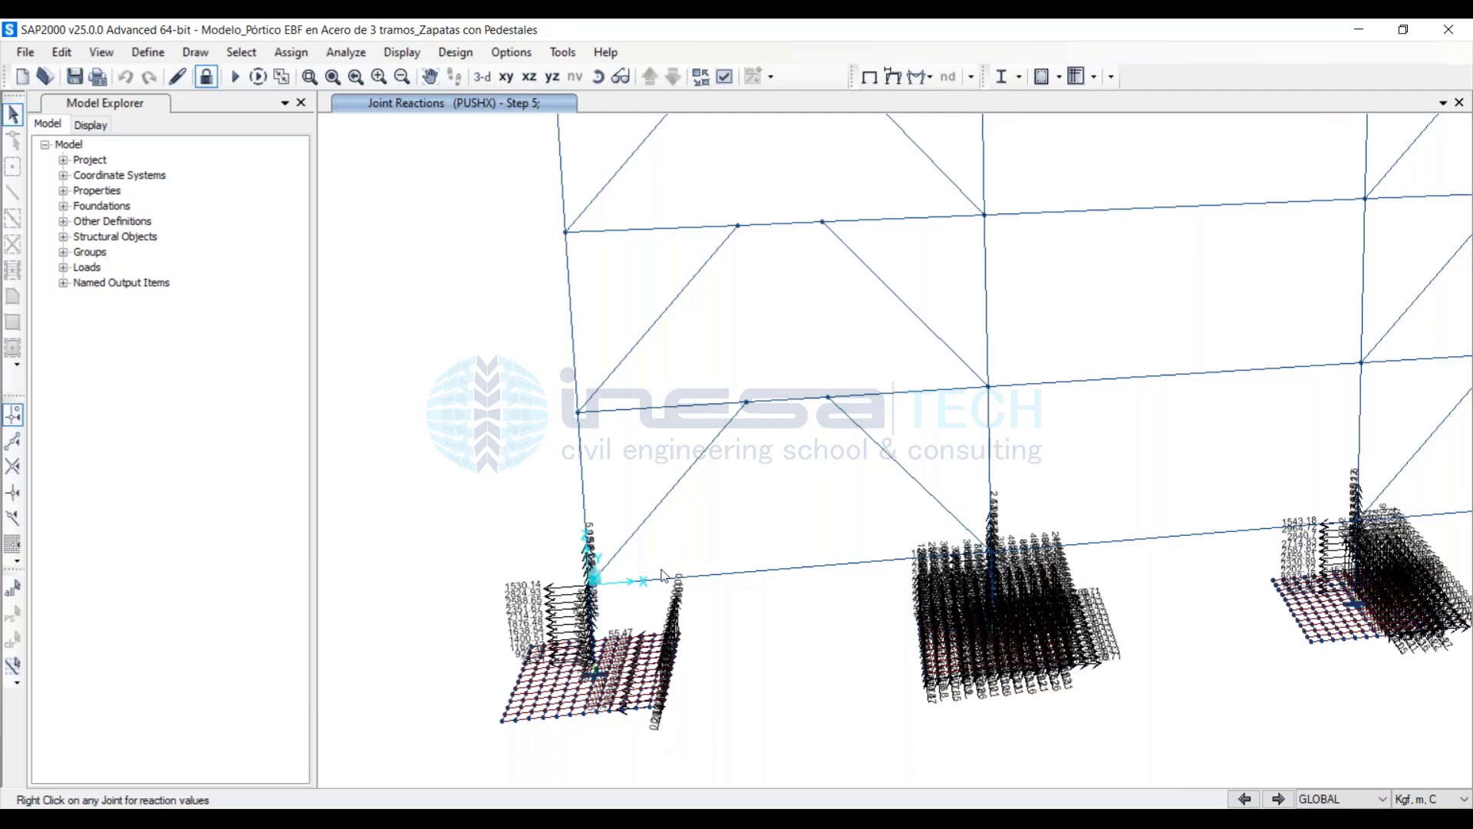
scroll(655, 511, down, 3)
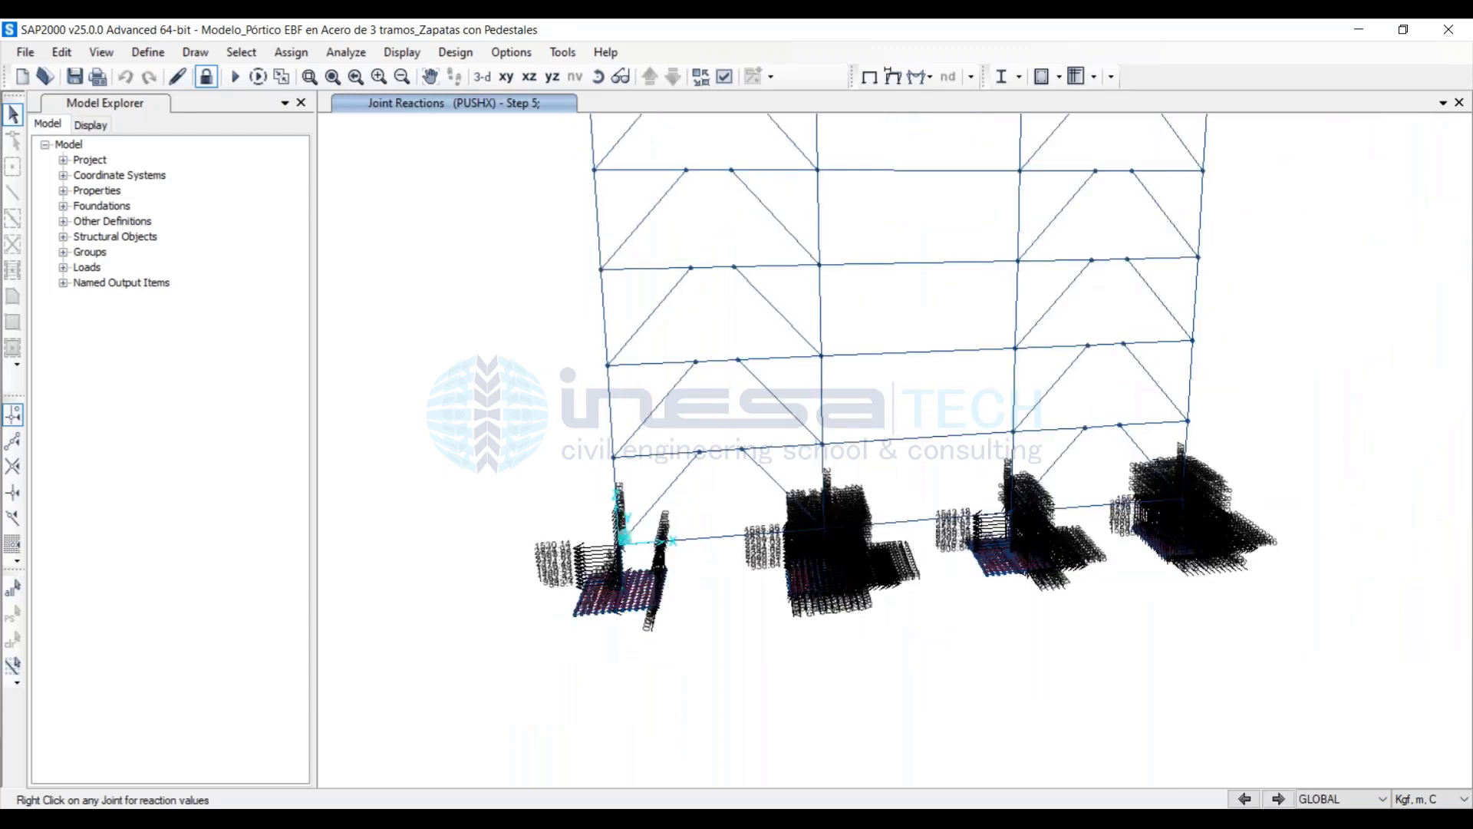
scroll(694, 599, up, 3)
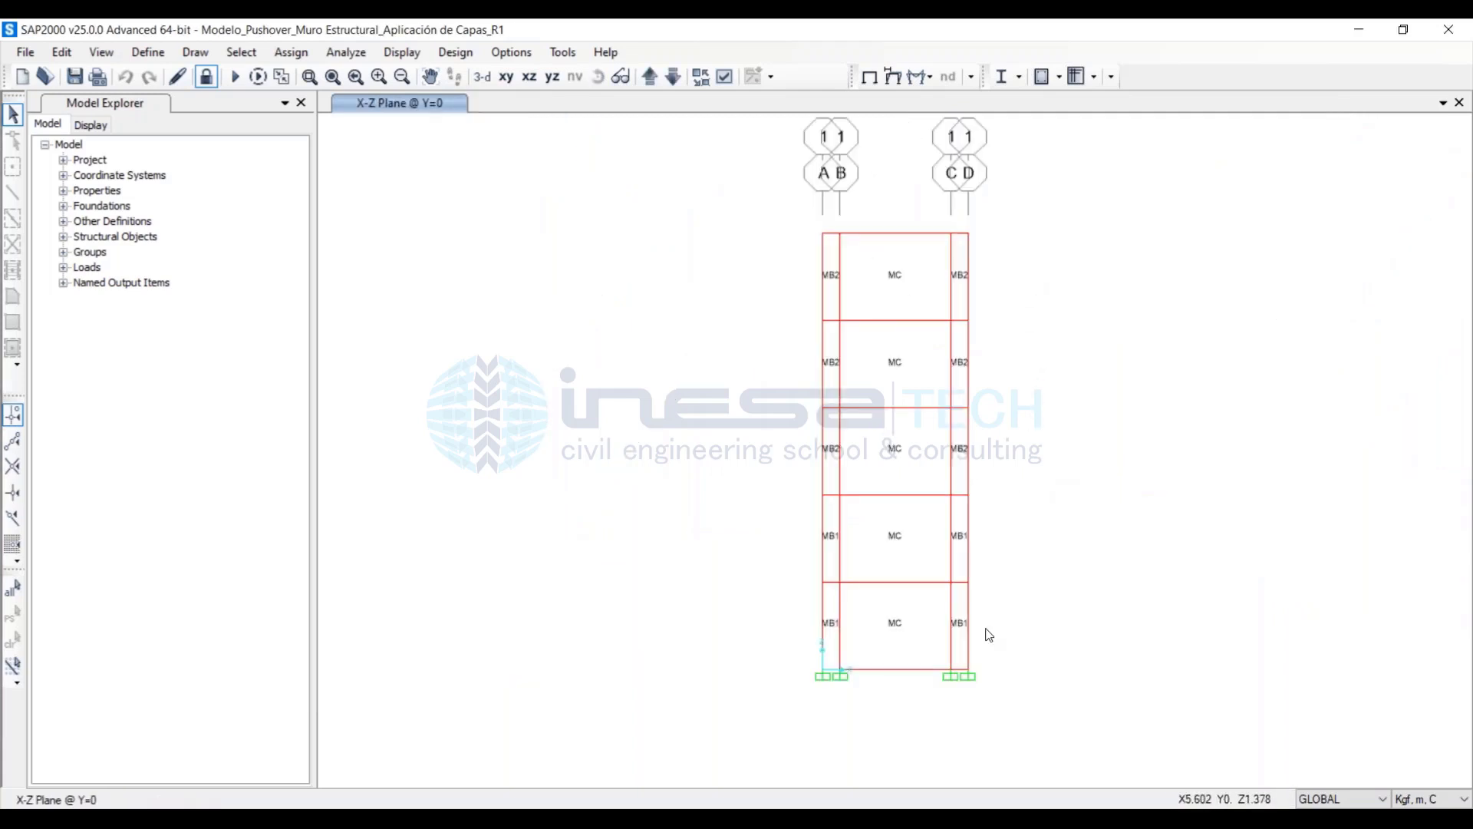
Open the layer definition of shell section MB1 in the model Modelo_Pushover_Muro Estructural_Aplicación de Capas_R1
scroll(986, 637, up, 1)
scroll(987, 639, up, 1)
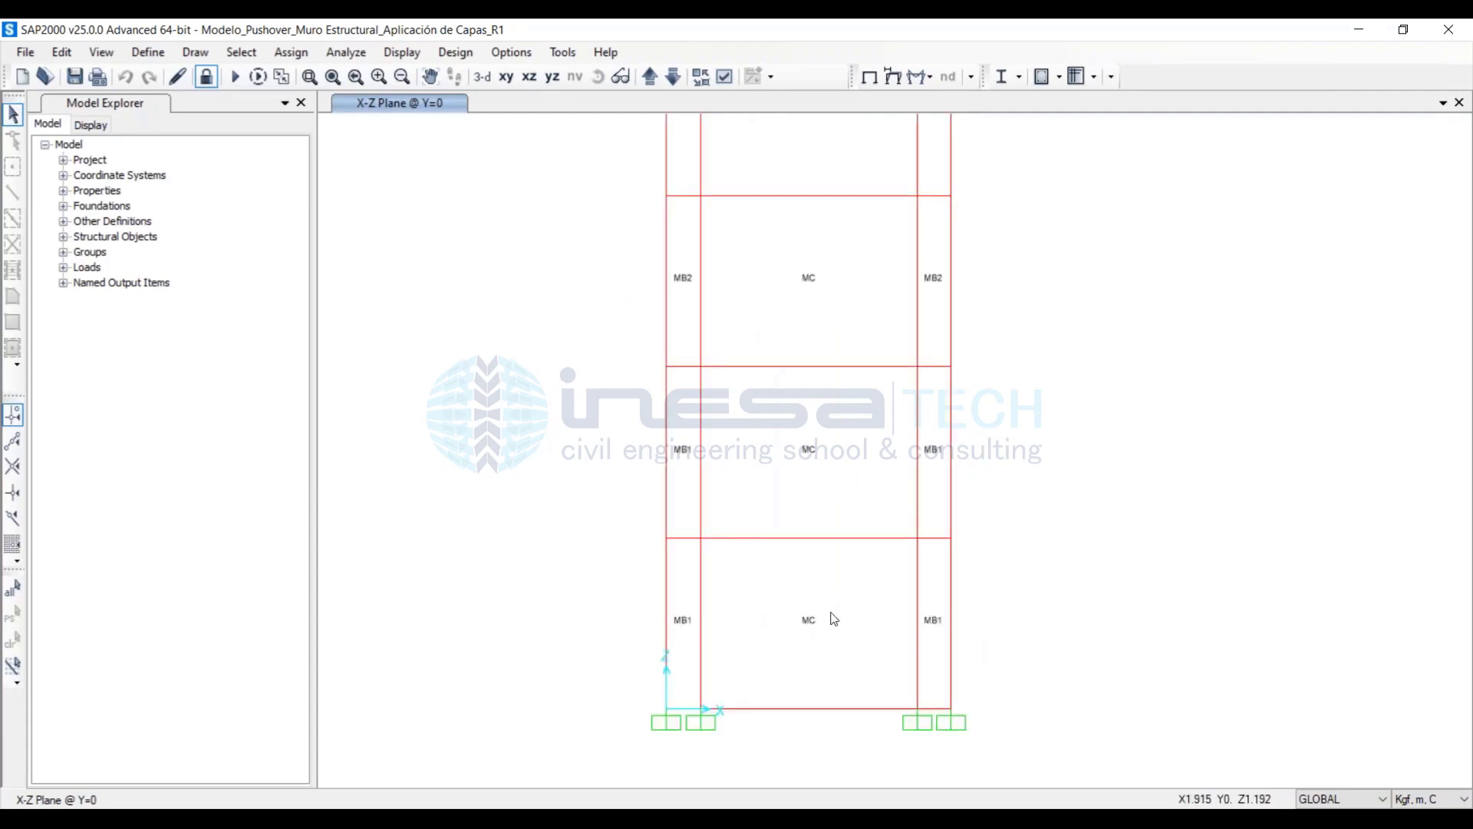
click(148, 51)
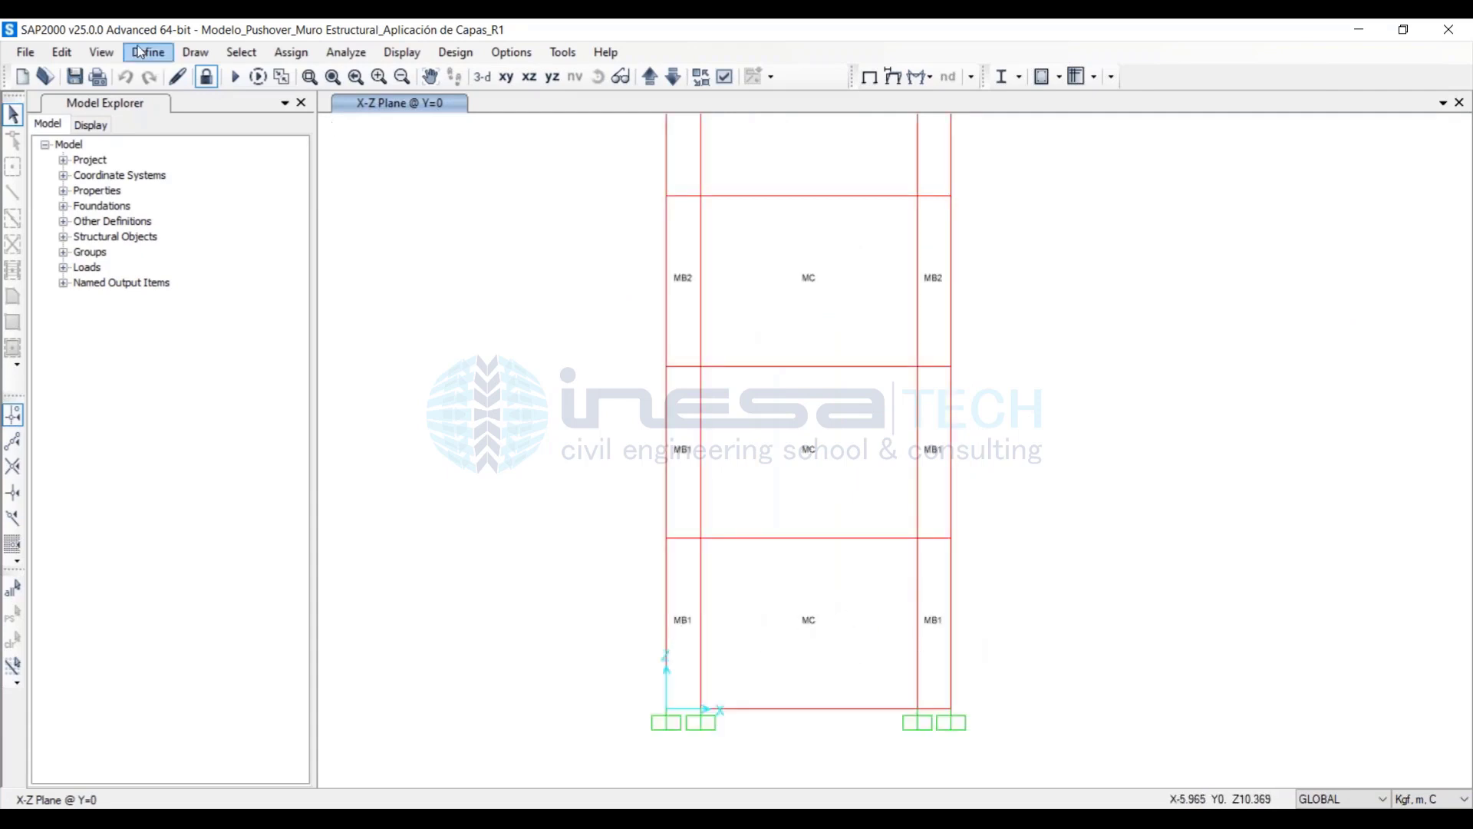
mouse_move(178, 109)
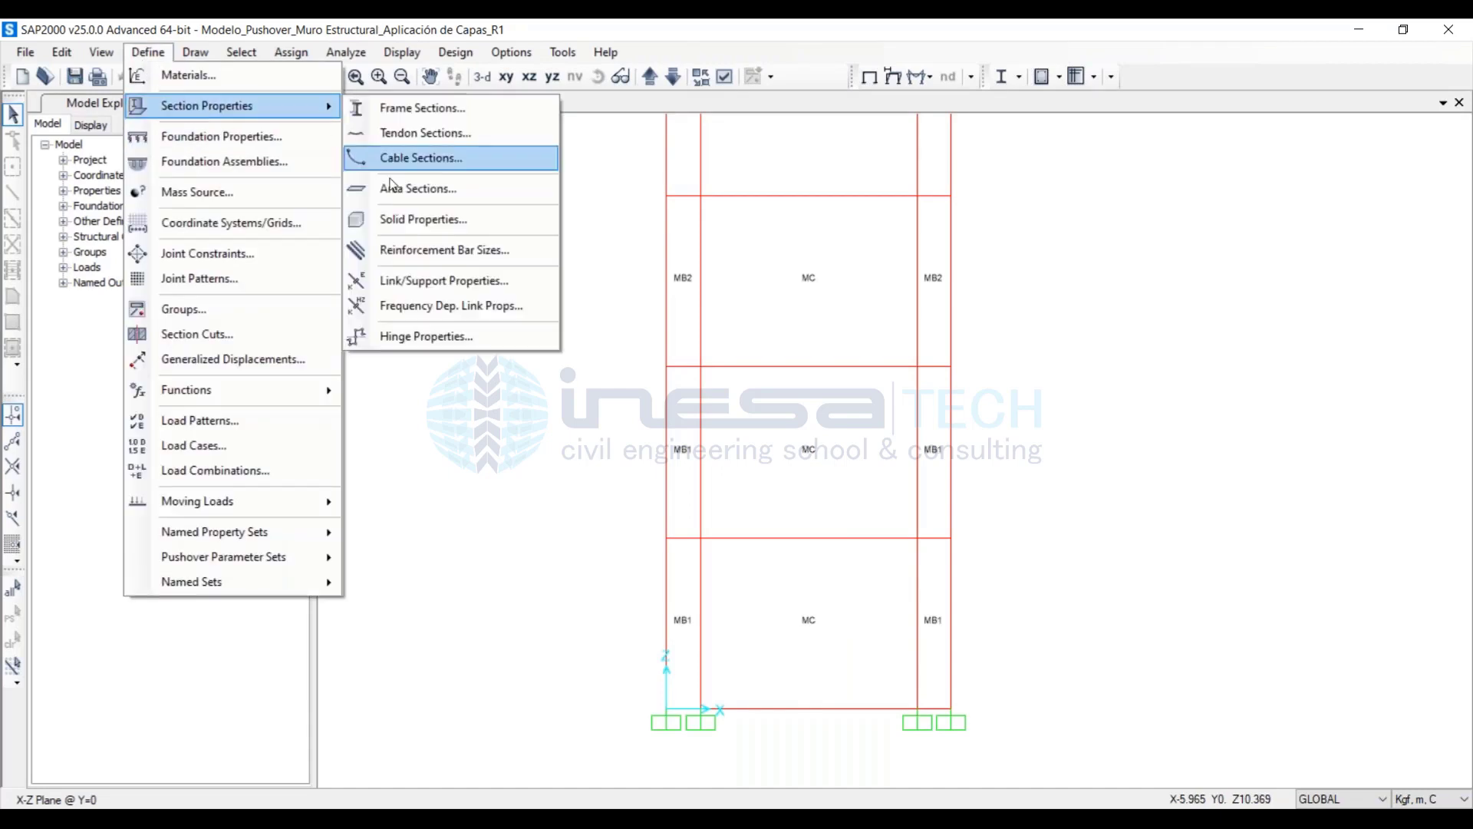
click(414, 188)
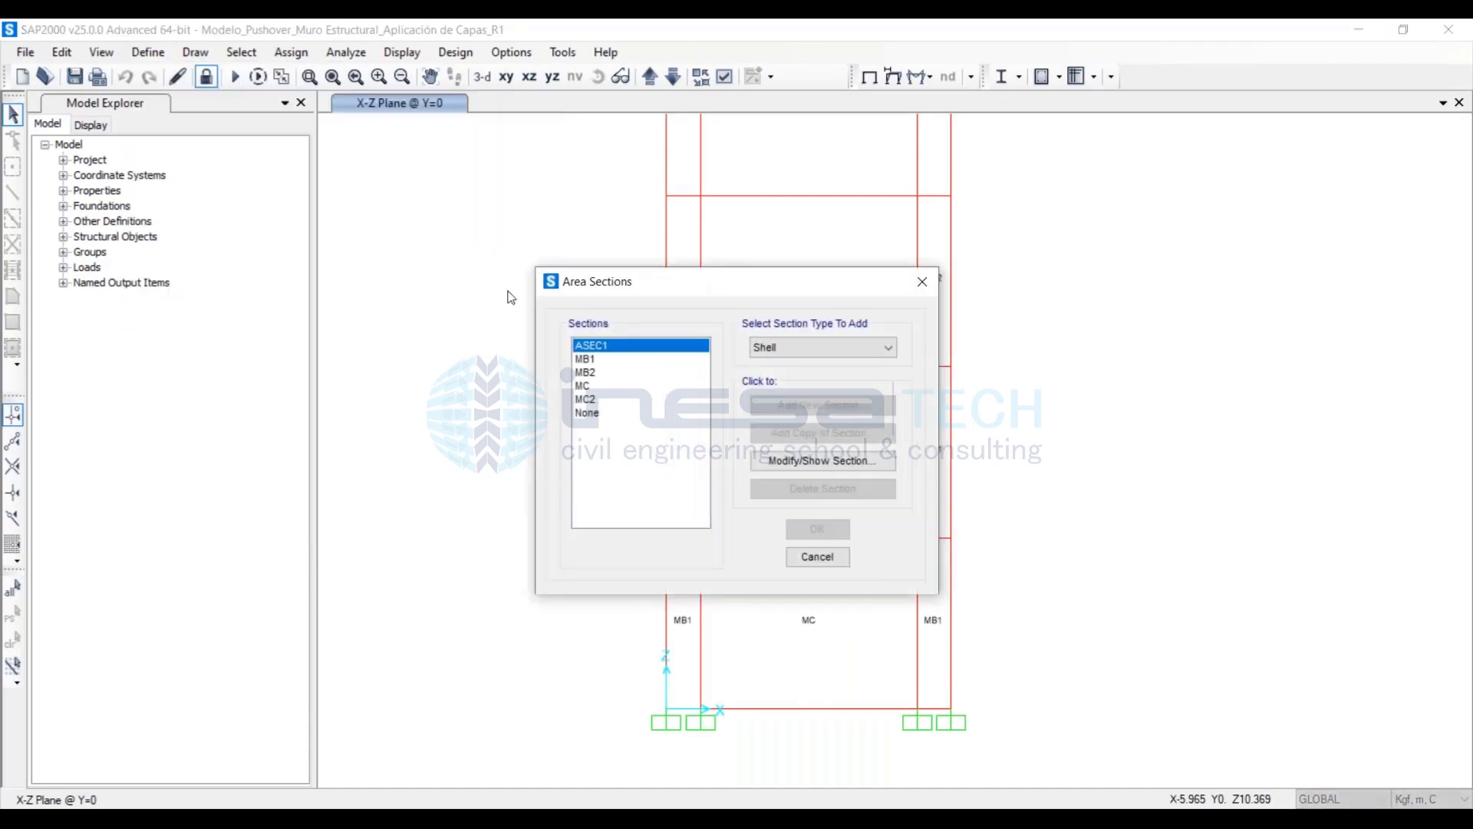
click(600, 359)
click(805, 462)
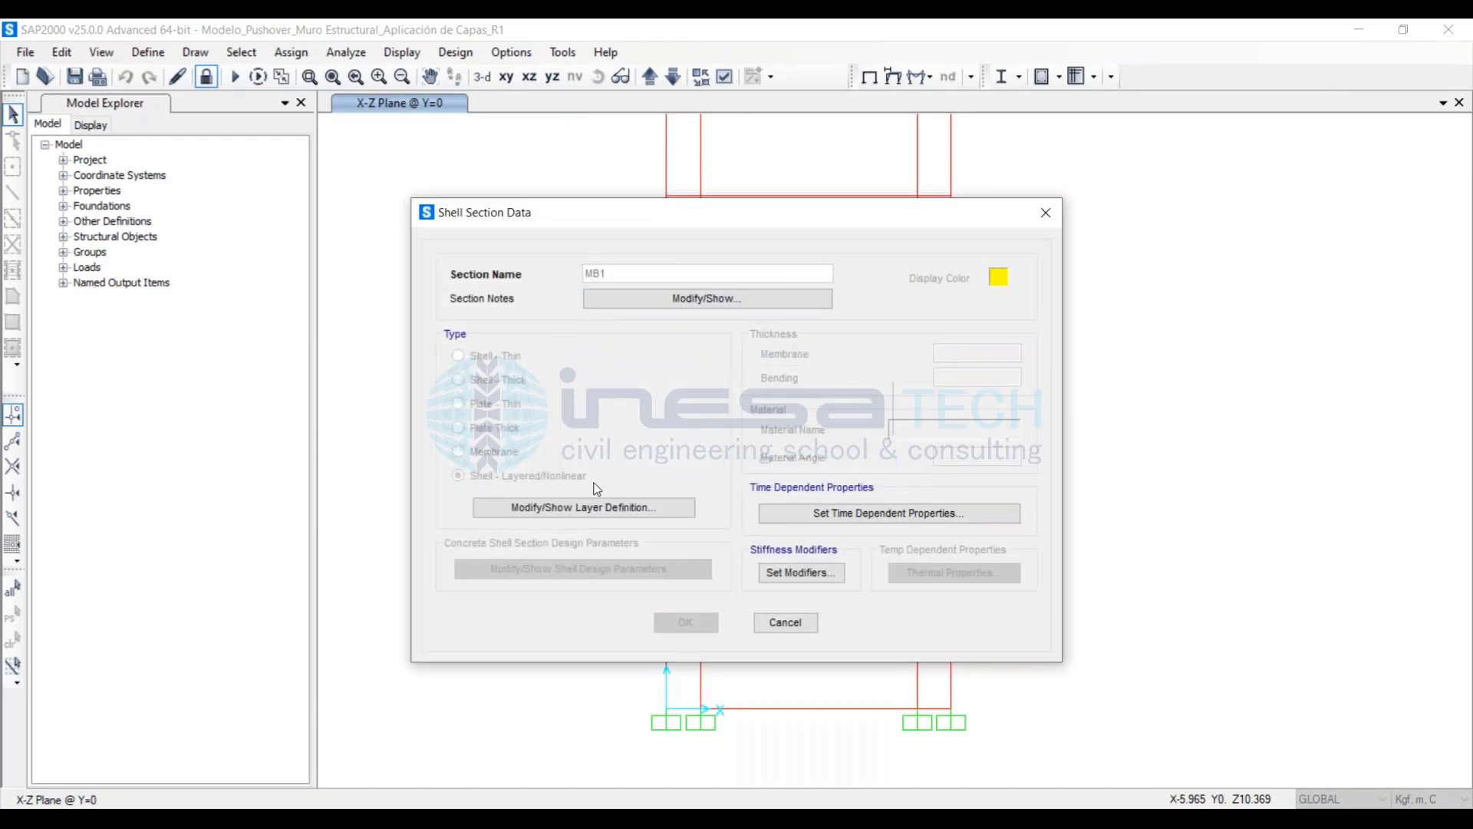
click(614, 510)
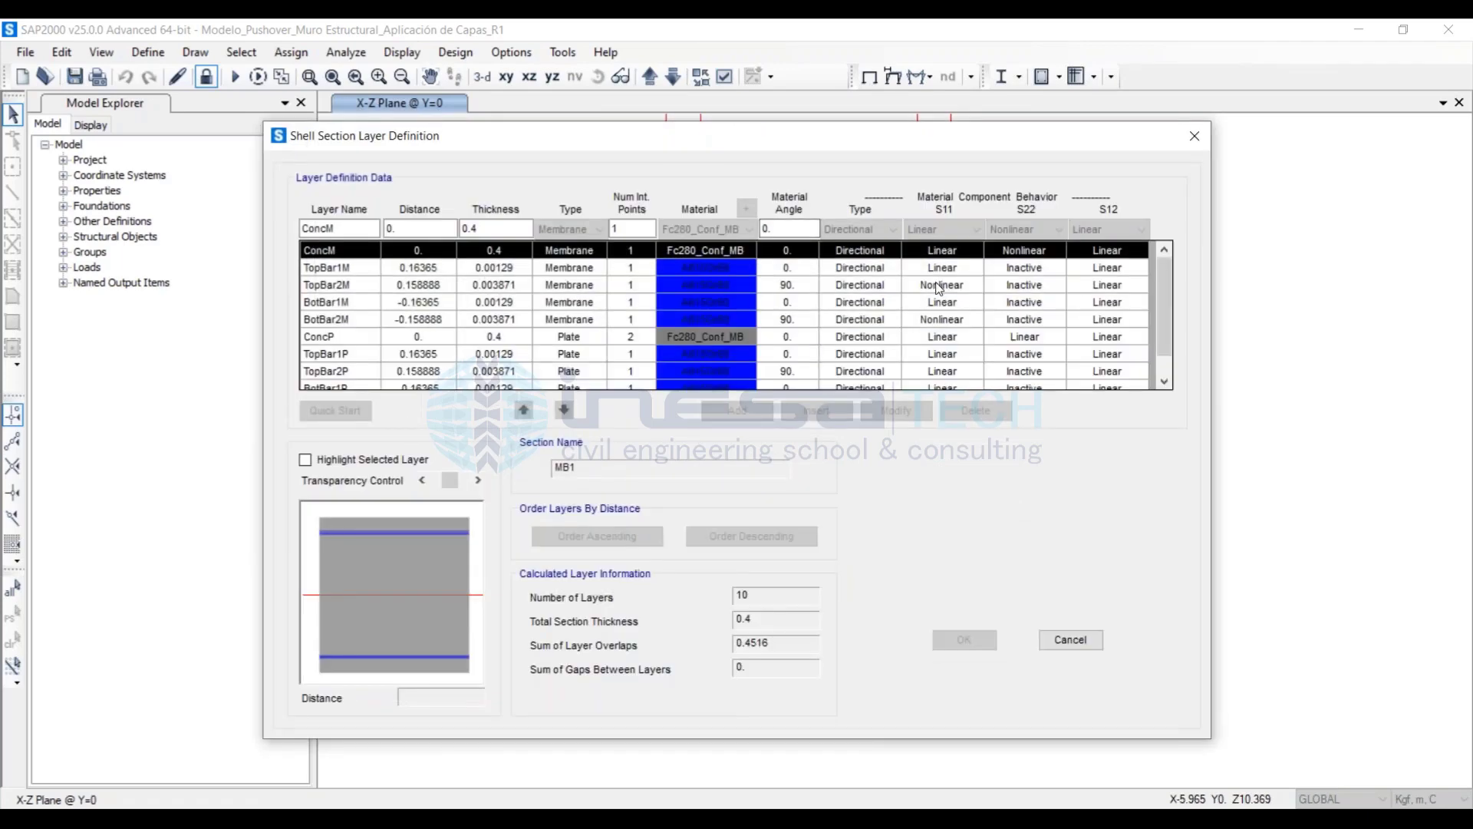
Examine the material component behavior of MB1's TopBar2M and BotBar2M reinforcement layers, leaving the section definition unmodified
click(1000, 332)
click(999, 333)
click(953, 289)
click(954, 319)
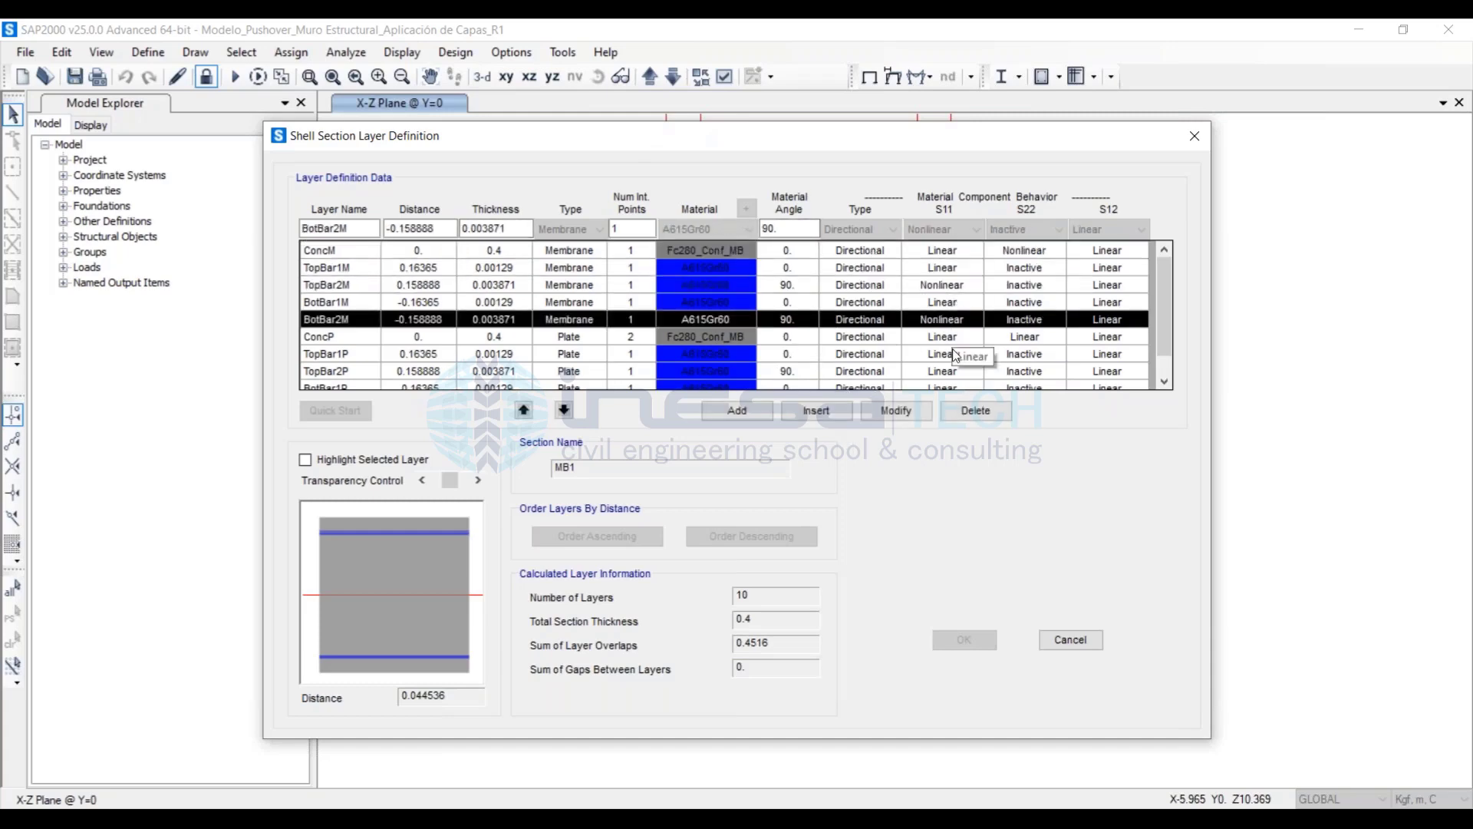
click(1070, 639)
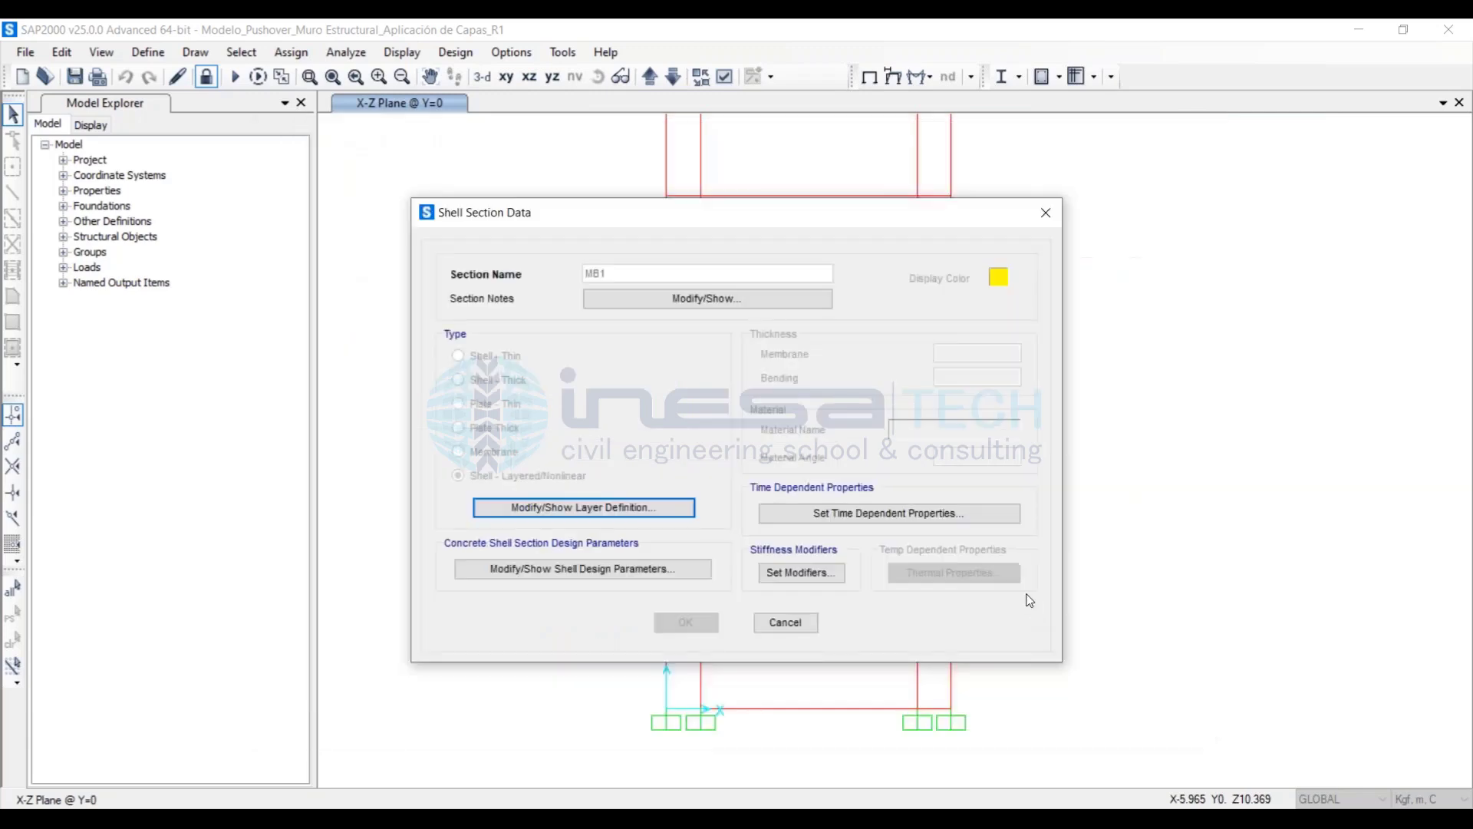
click(784, 623)
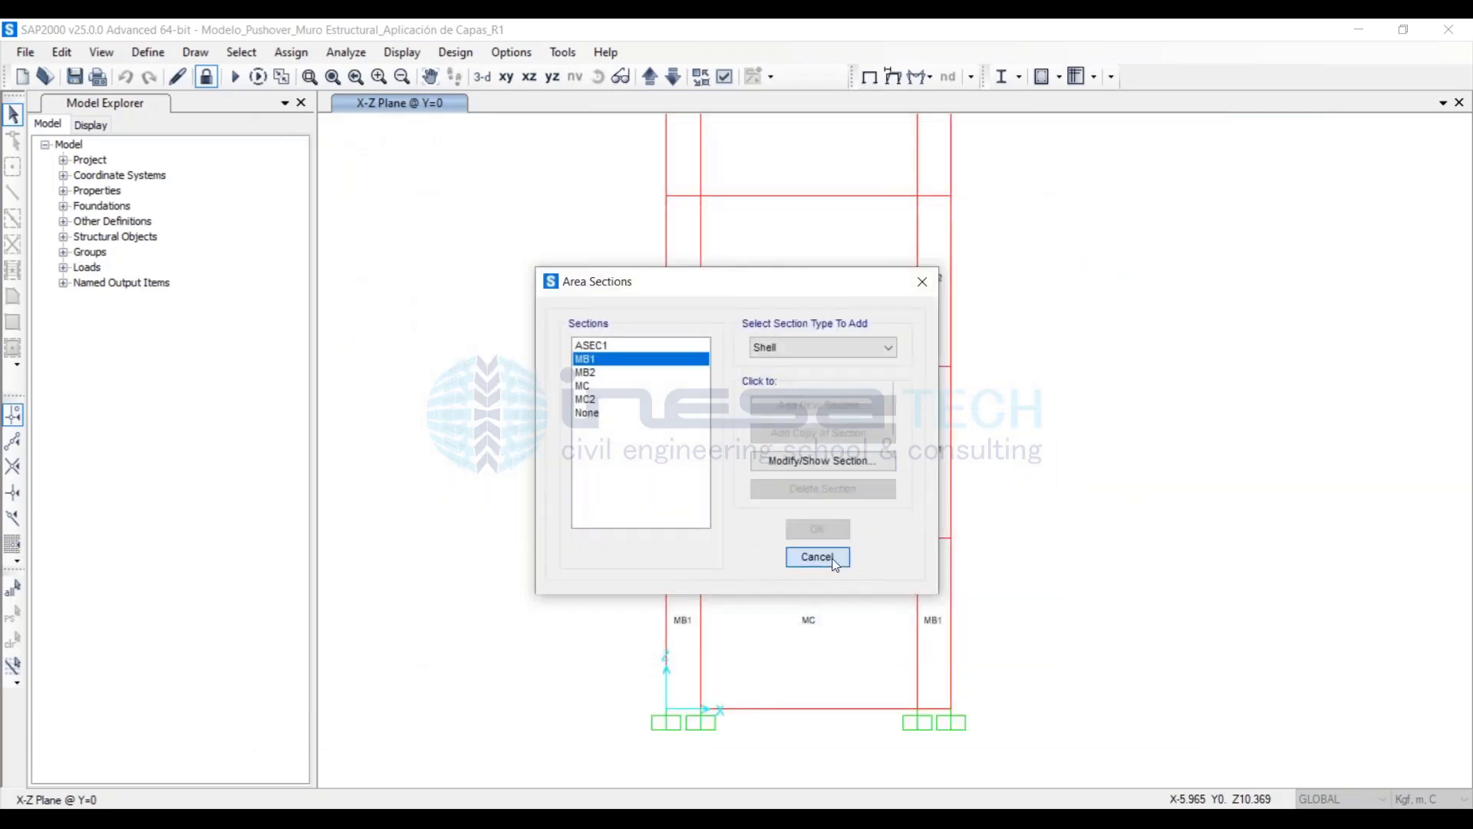
click(816, 558)
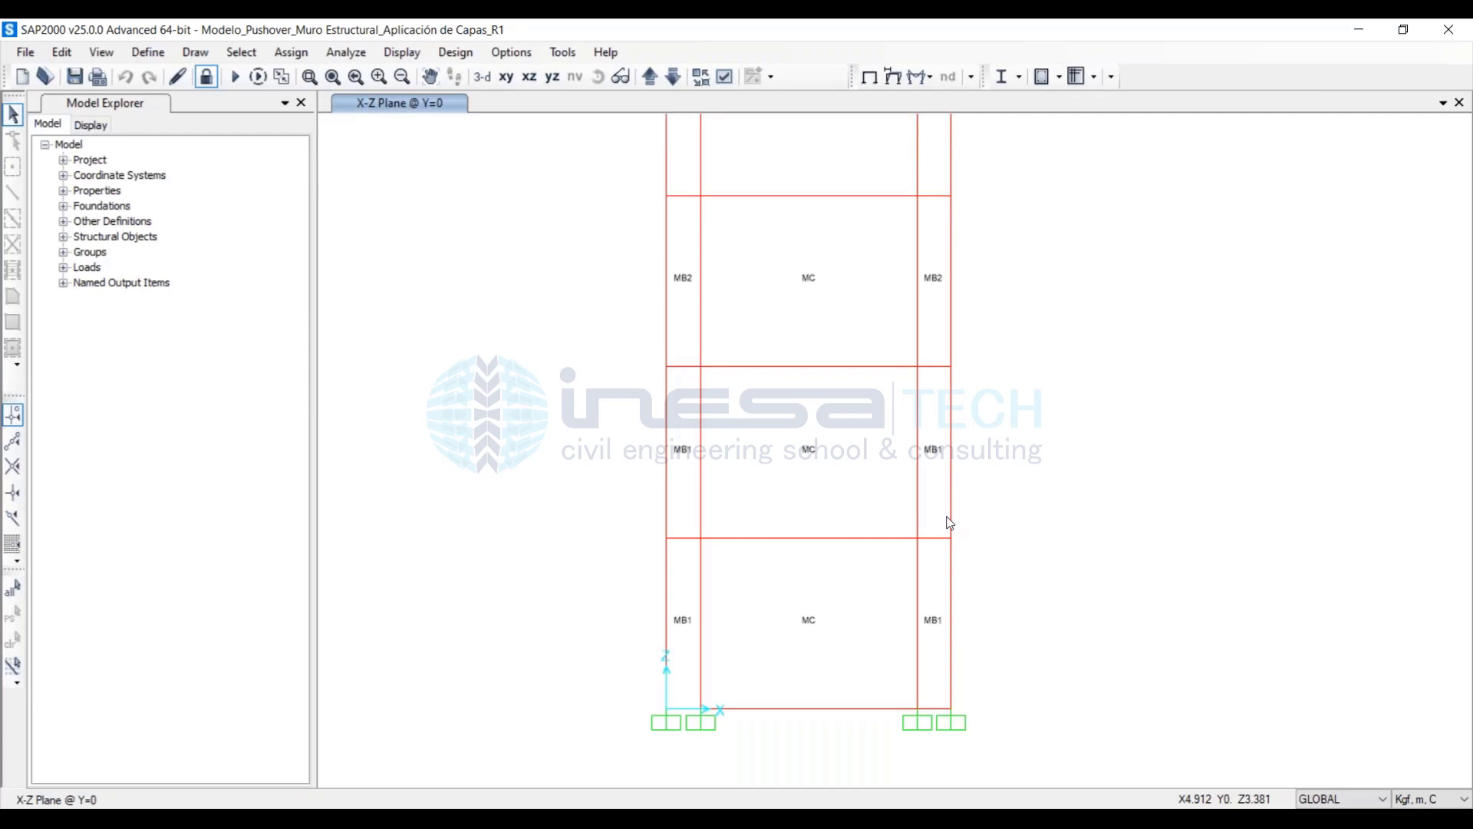
Display the wall's deformed shape for case PUSH-MODO1 at step 1, with Ux contours drawn on the objects
click(405, 53)
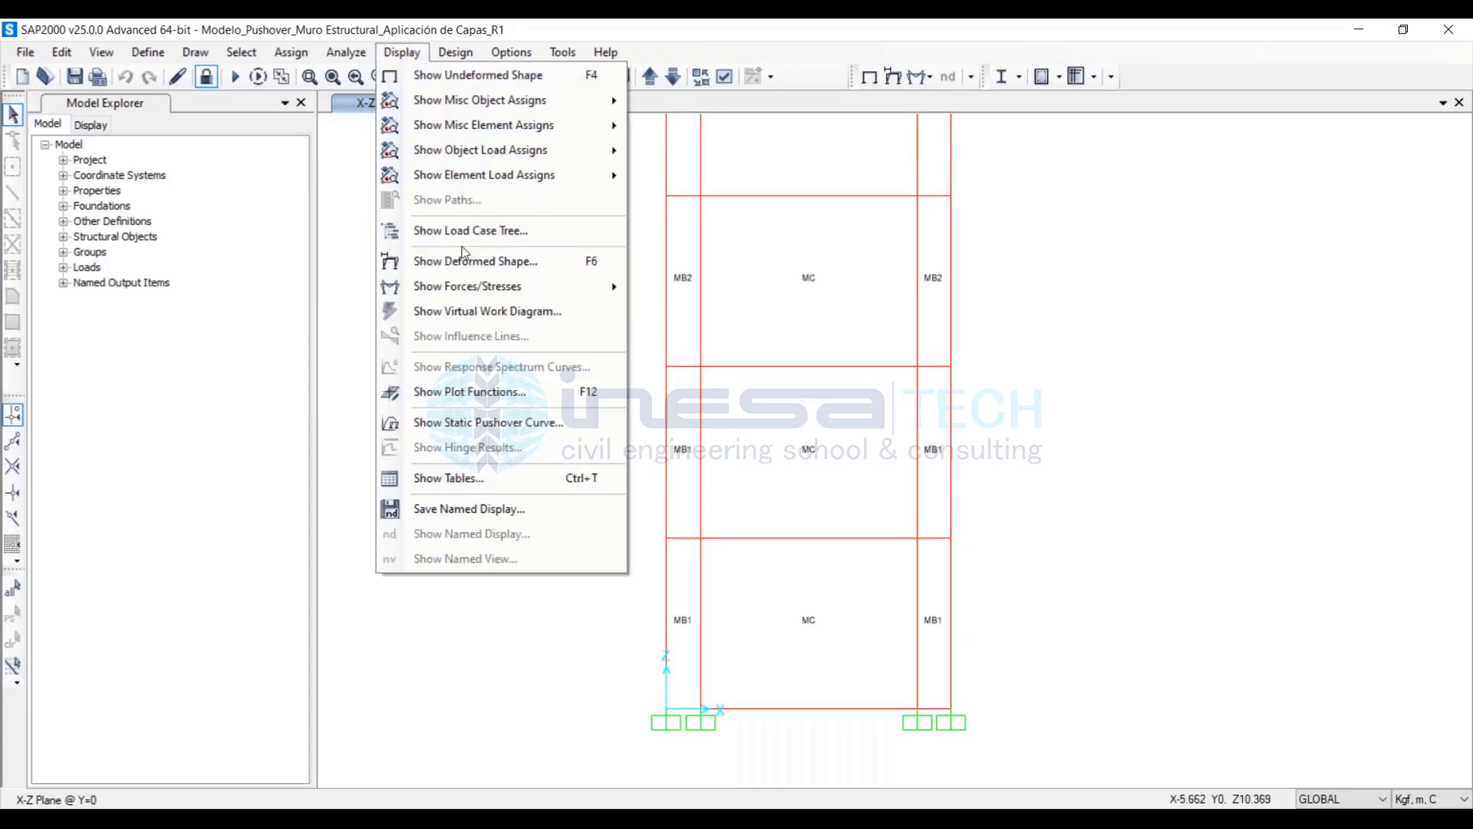
click(470, 260)
click(572, 239)
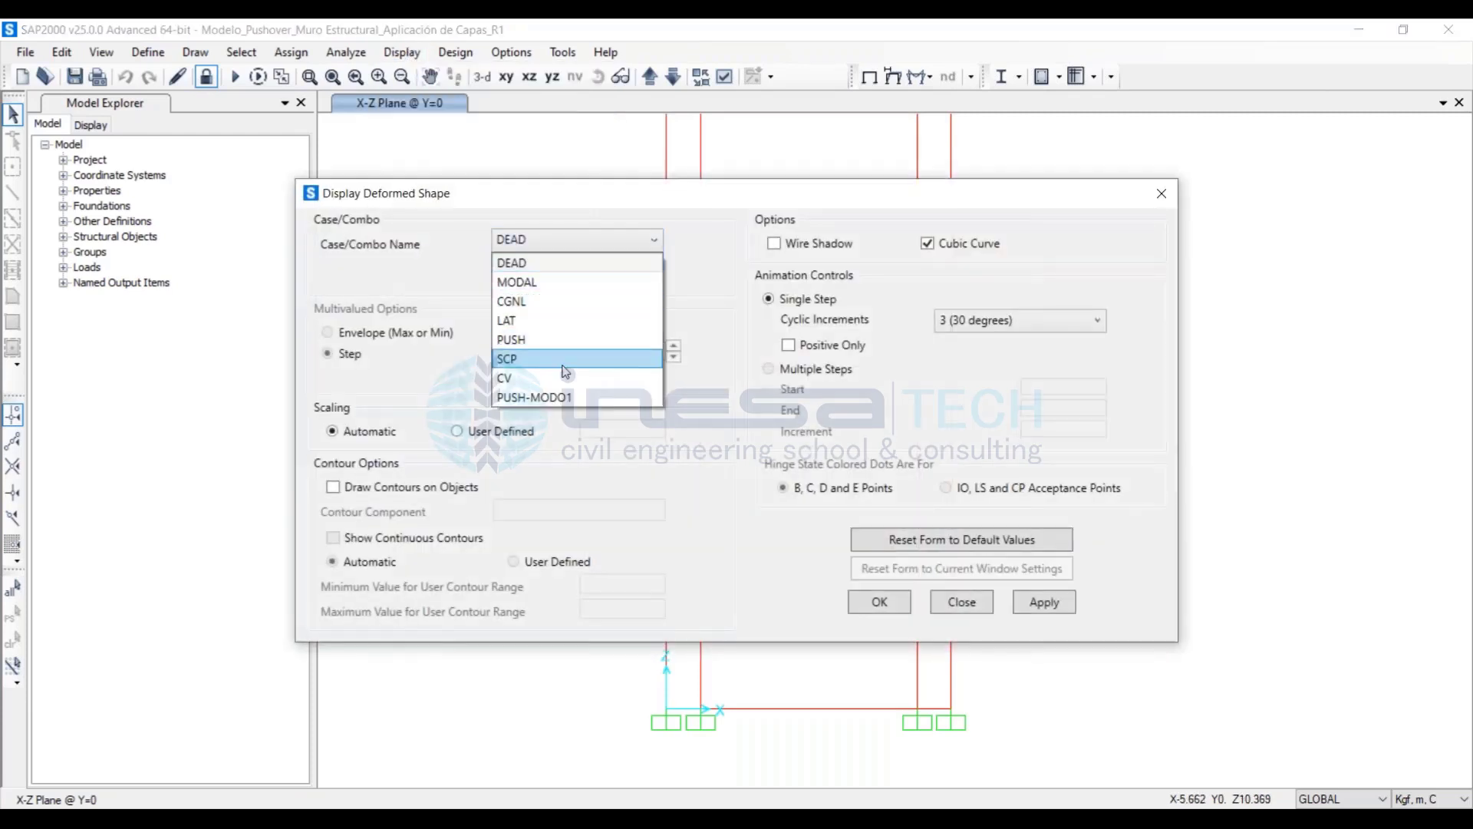
click(534, 397)
click(1042, 603)
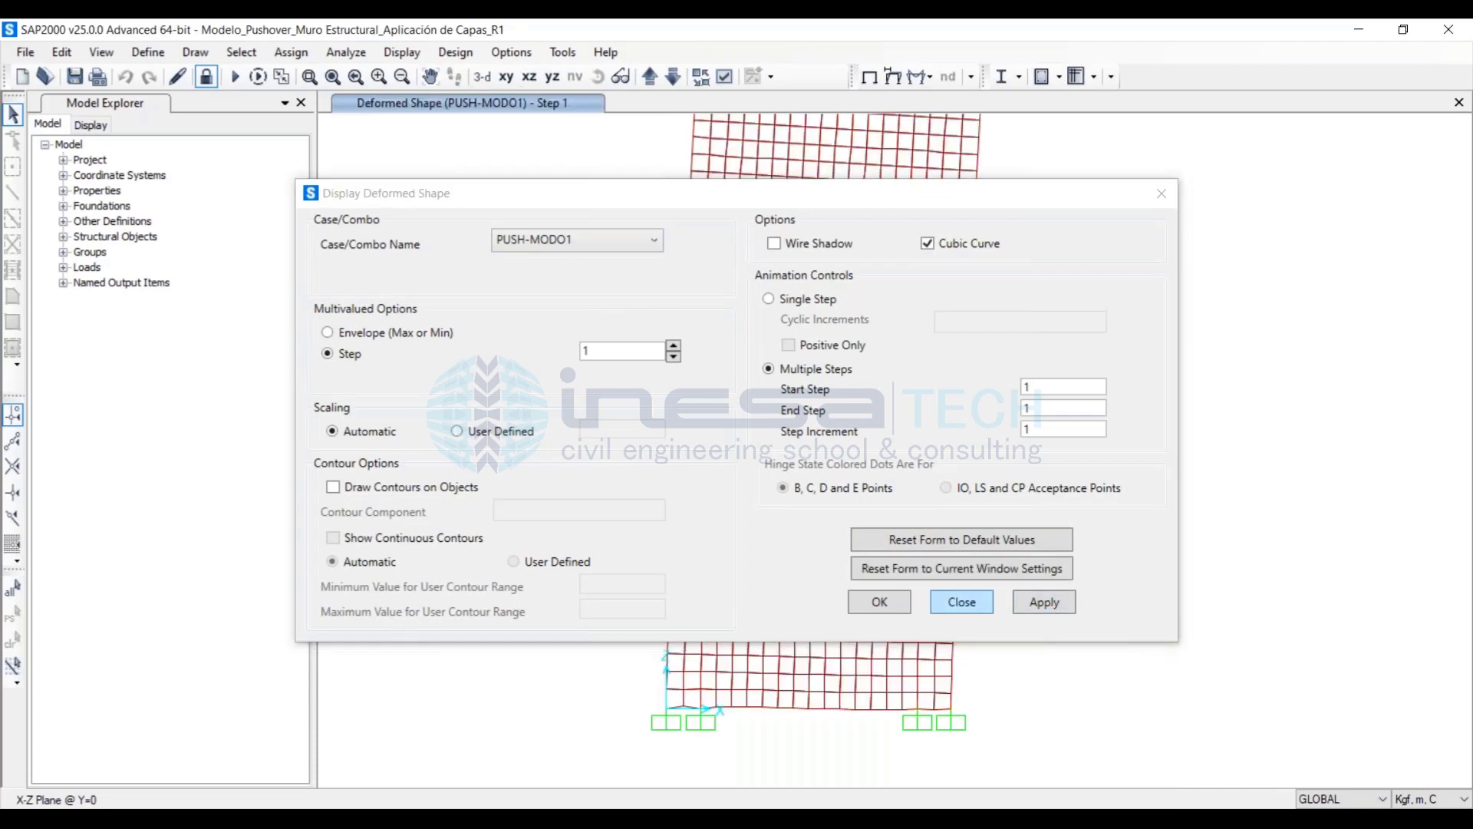
click(383, 491)
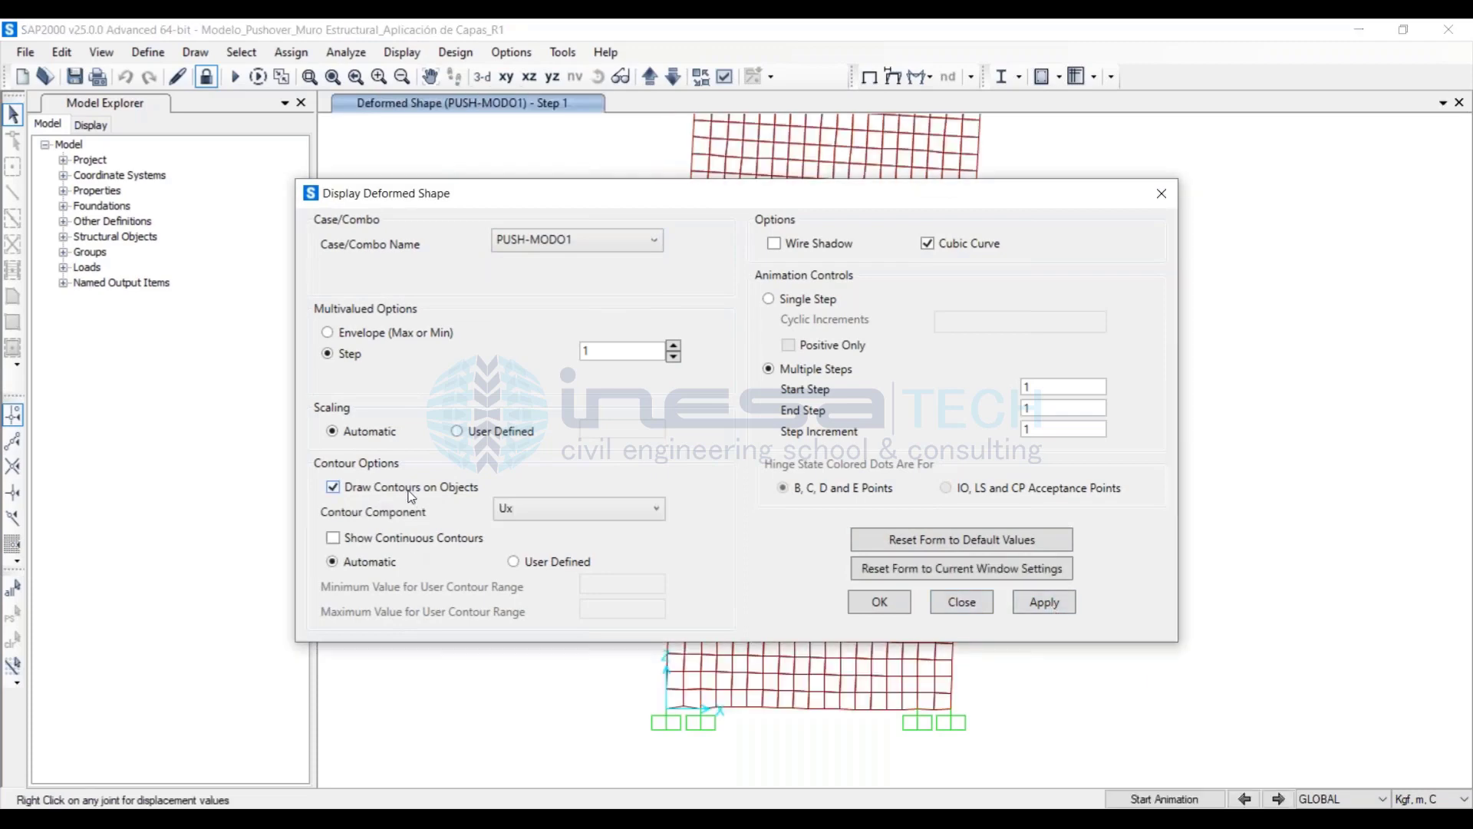
click(1065, 608)
click(968, 603)
Advance the PUSH-MODO1 deformed shape through its steps to step 6, examining the wall's Ux displacement contours
click(1278, 799)
click(1279, 799)
click(1278, 798)
click(1279, 799)
click(1278, 799)
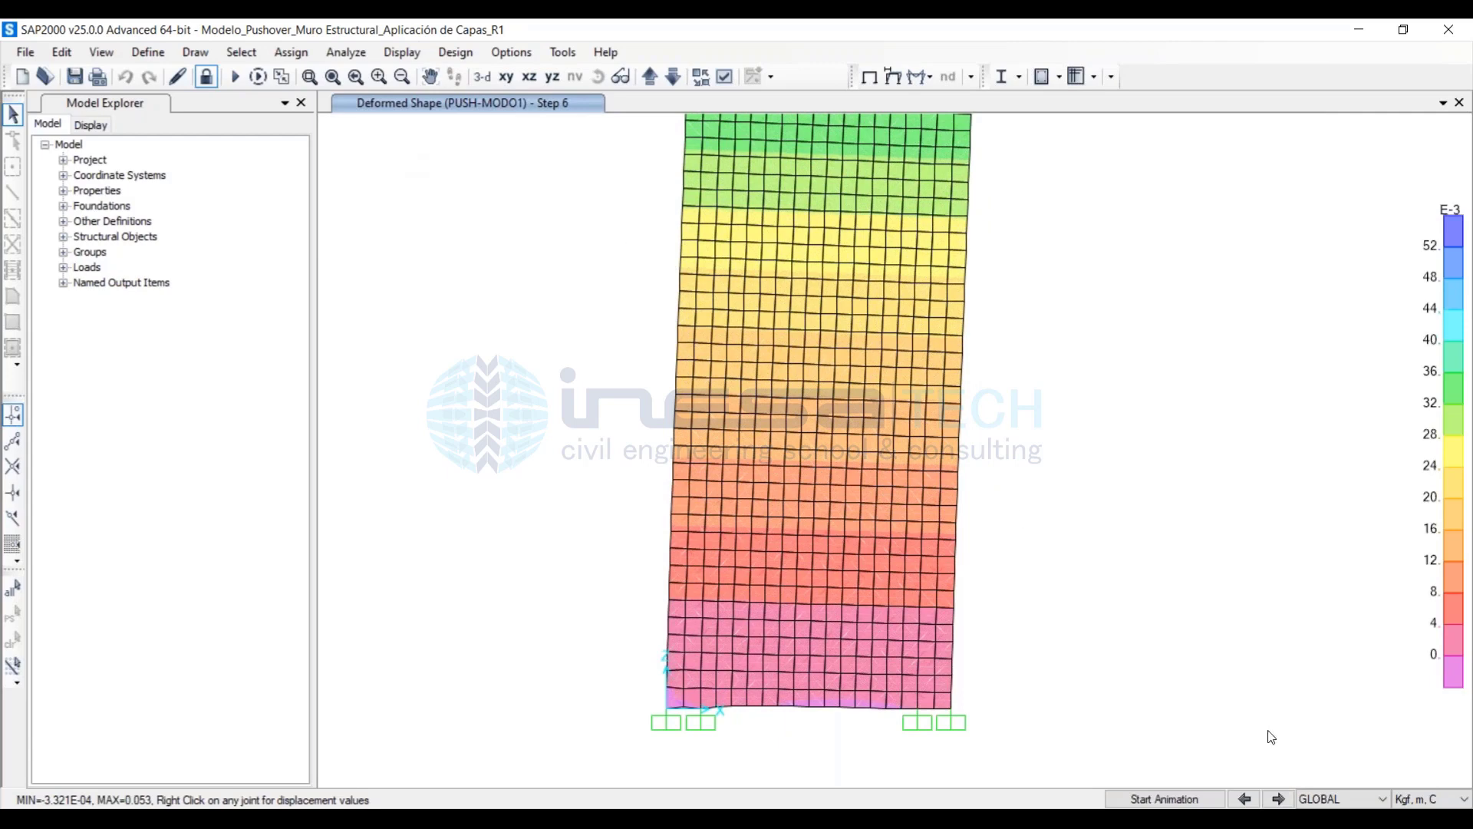
click(1277, 799)
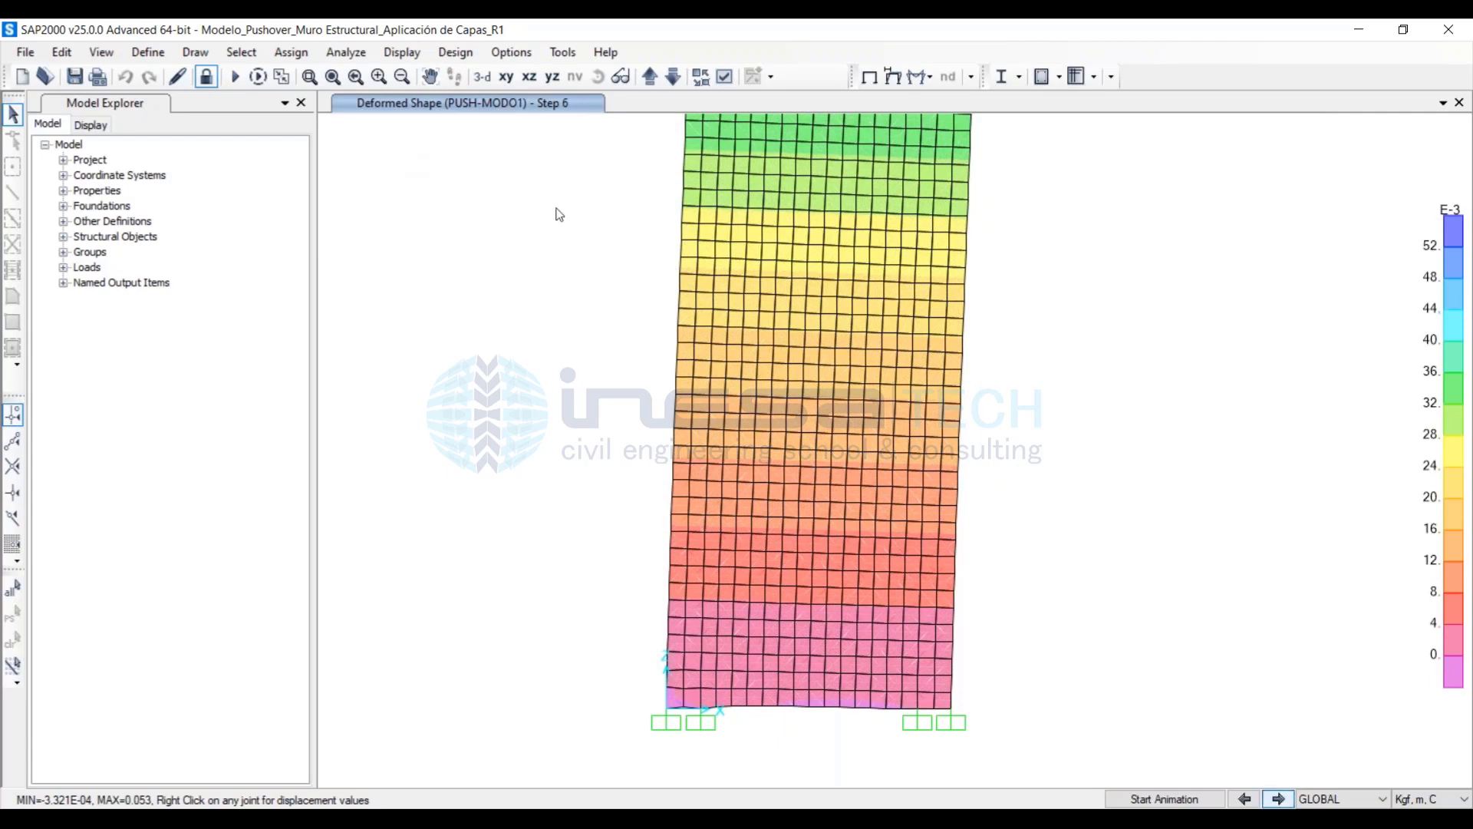
Display the wall's shell resultant forces FMax and FMin as arrows for case PUSH-MODO1 at step 1
click(402, 52)
mouse_move(521, 284)
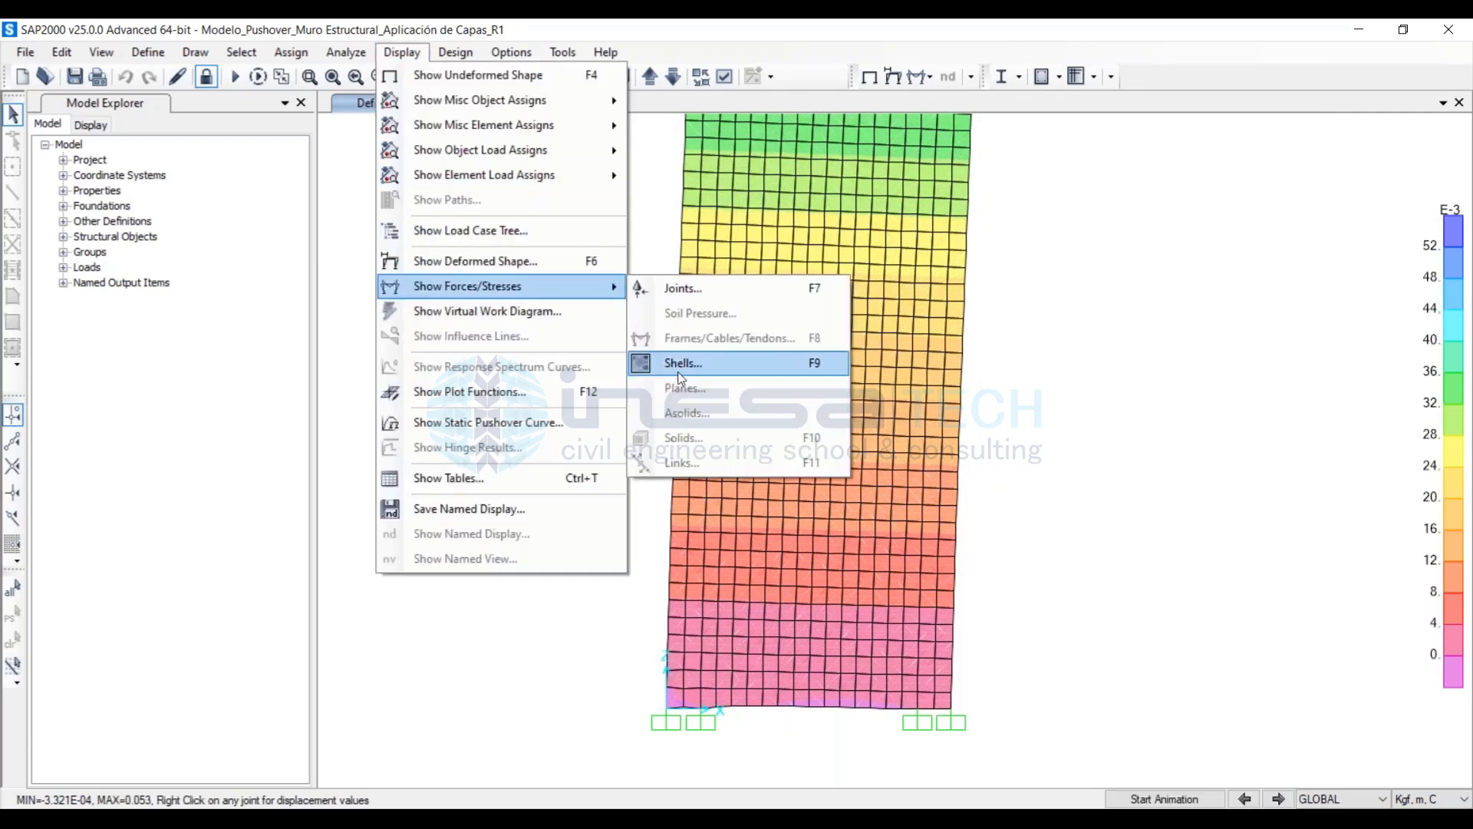
click(682, 372)
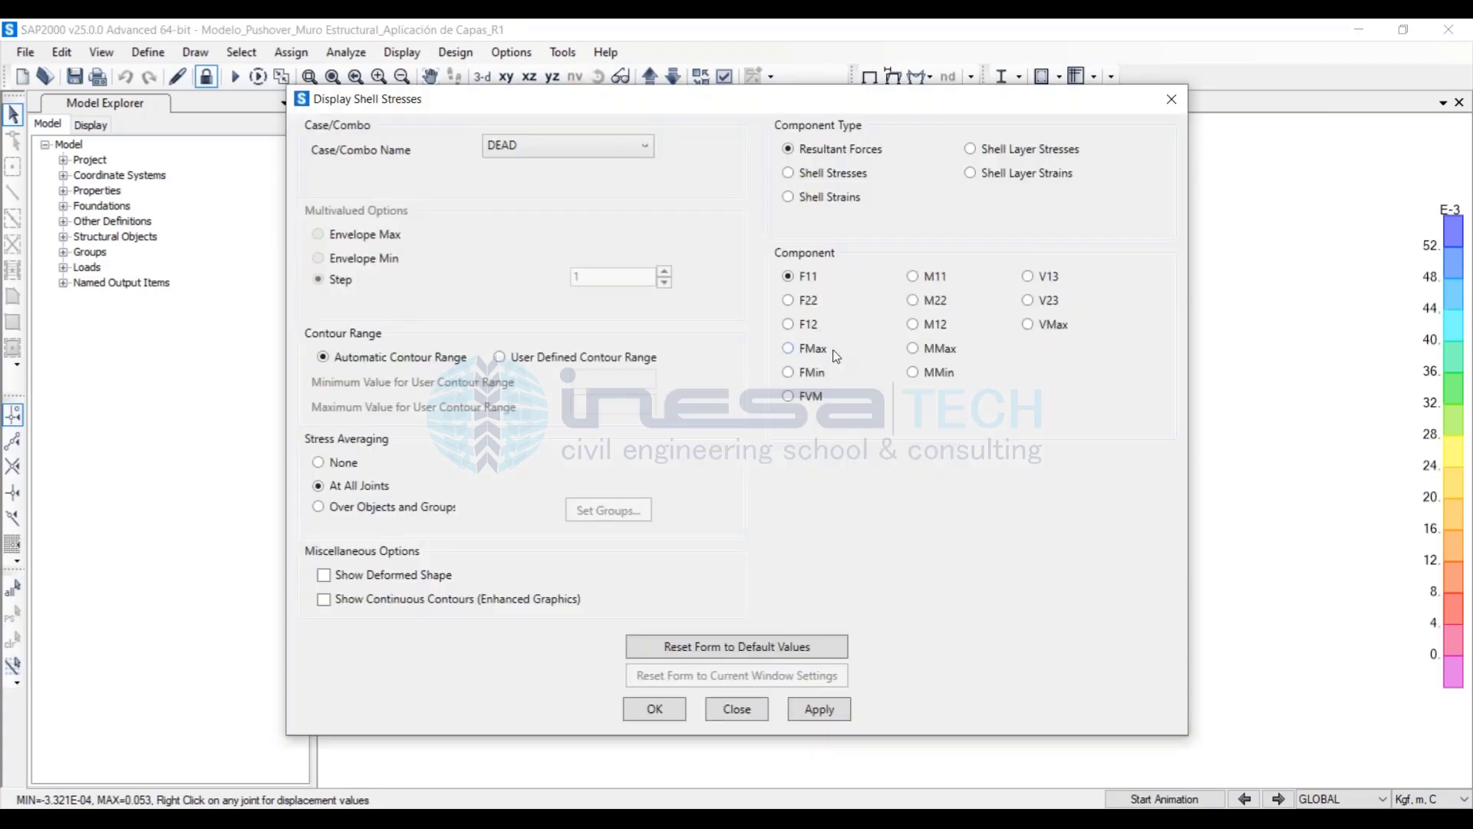
click(819, 351)
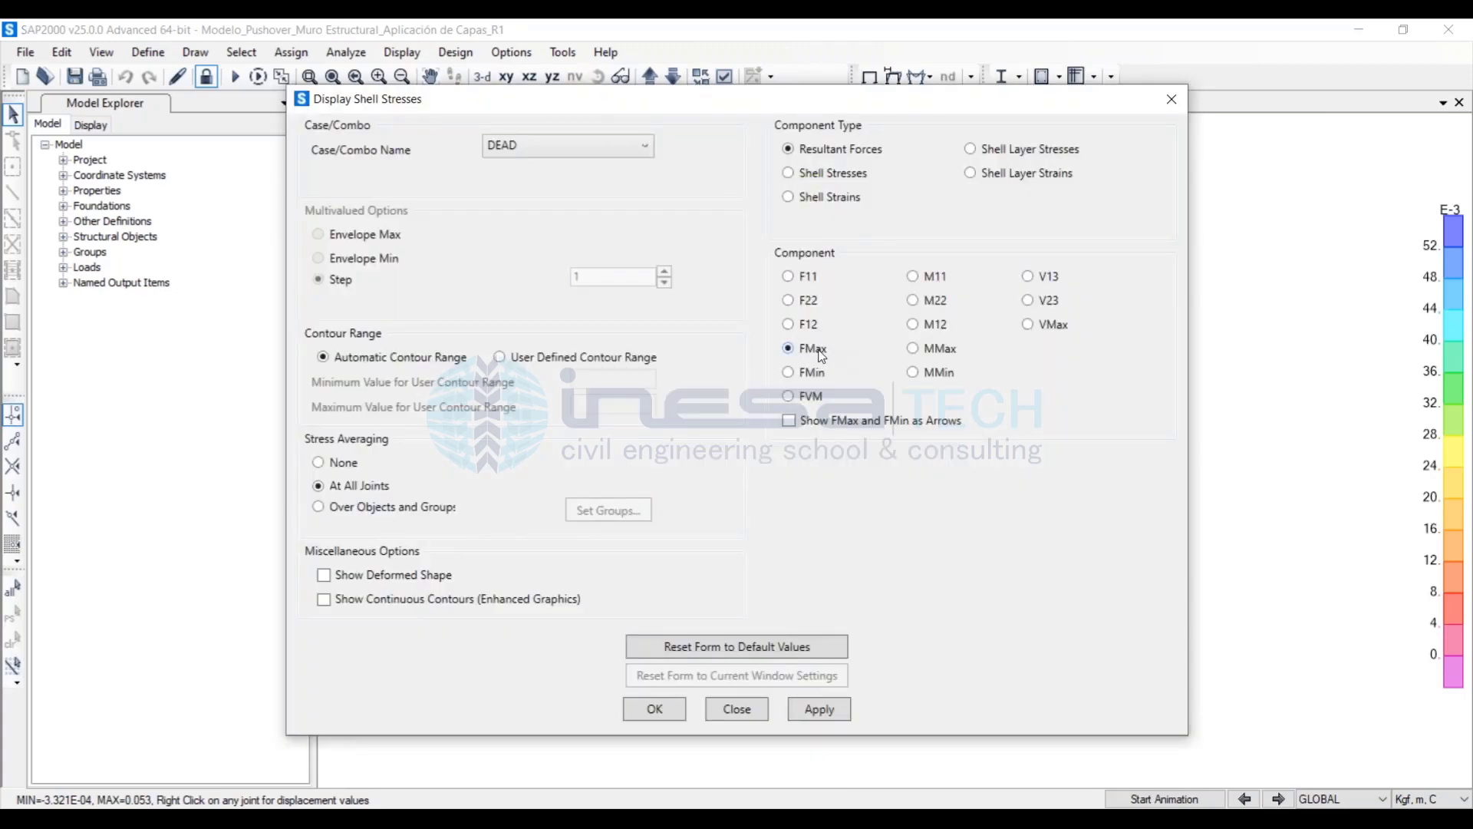
click(529, 148)
click(529, 307)
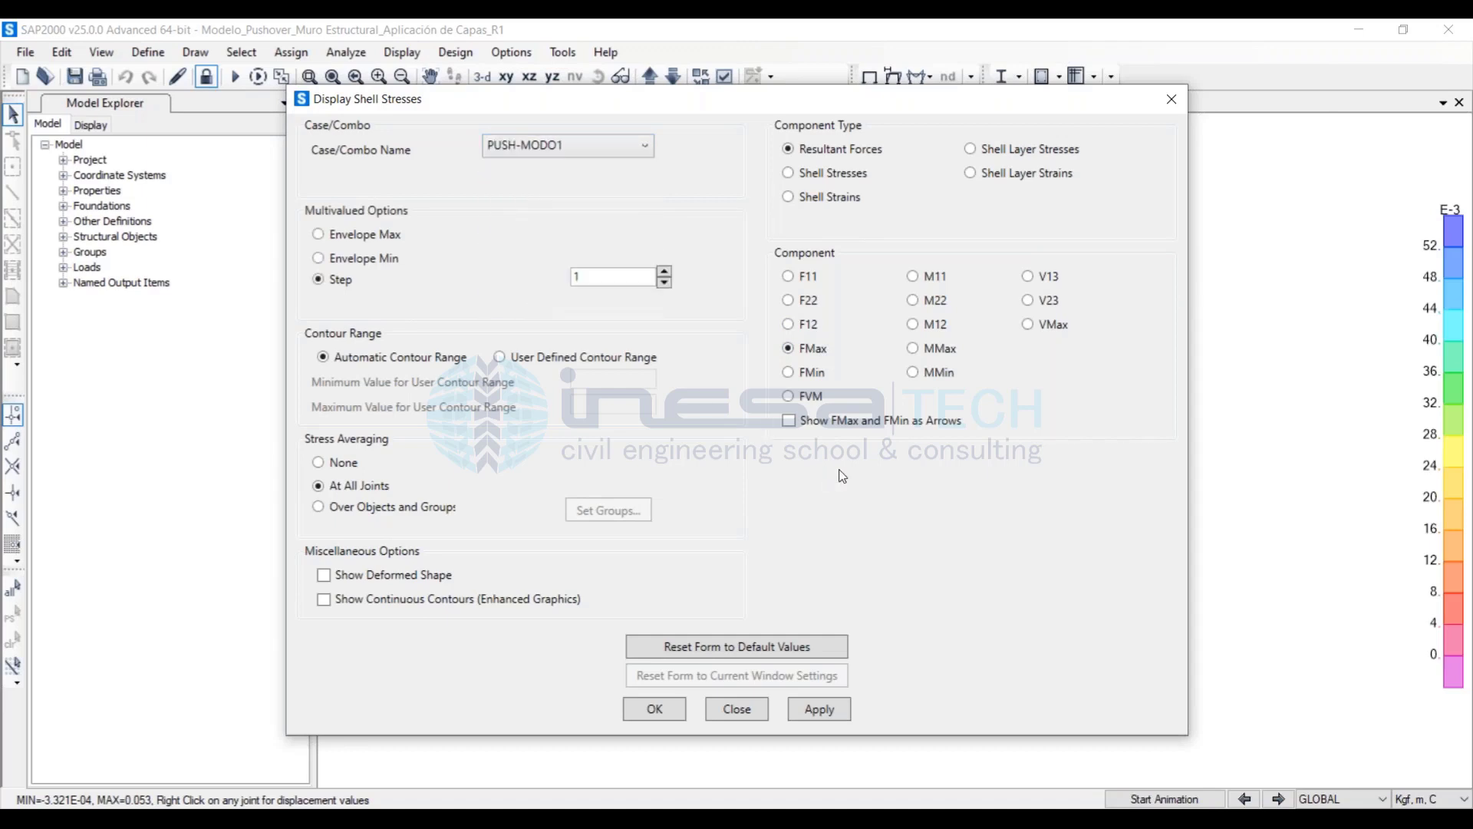
click(789, 421)
click(815, 712)
click(735, 705)
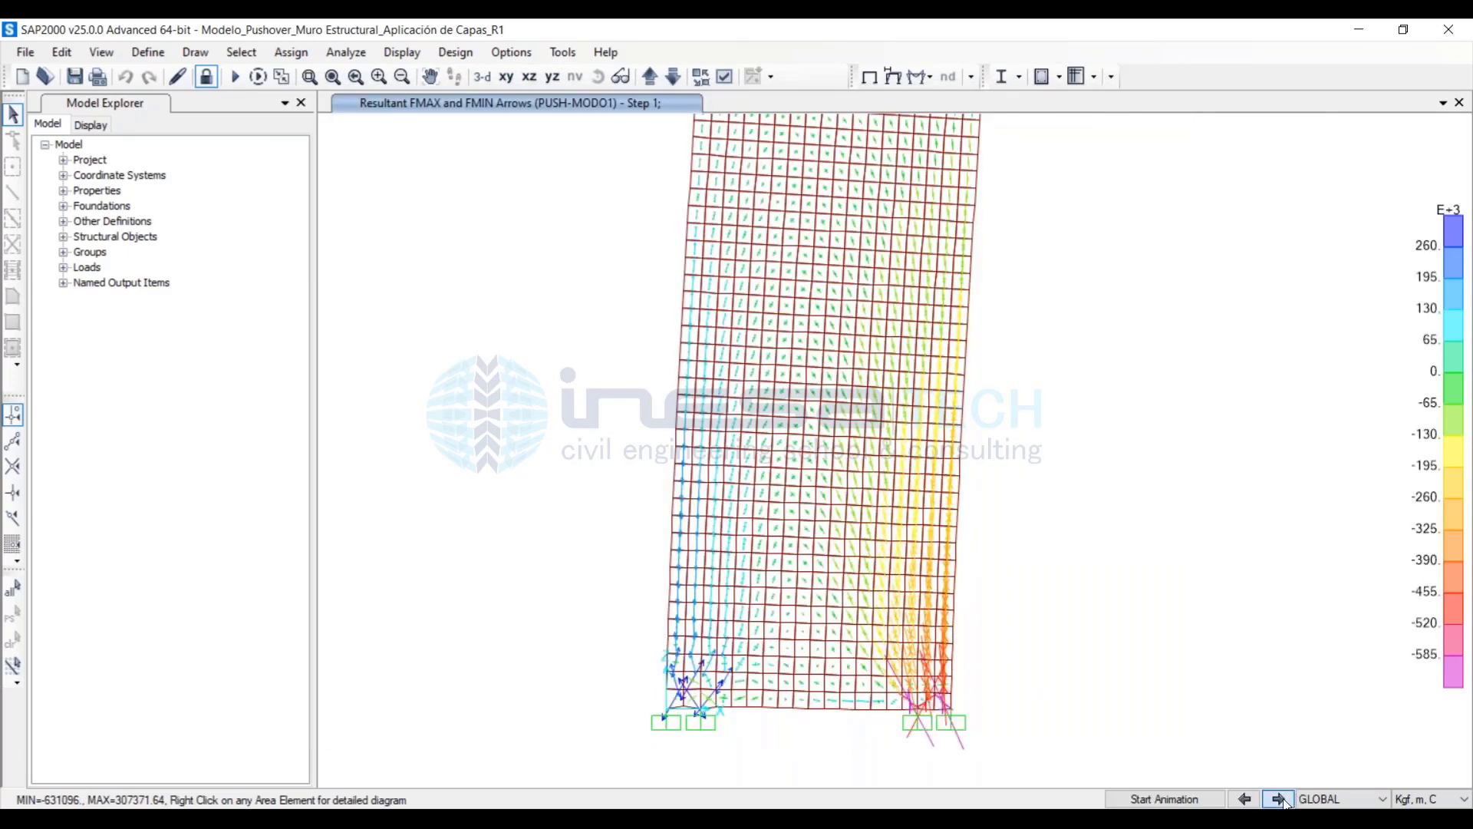
Advance the FMax and FMin arrows to step 6 and examine the force flow at the base of the wall
mouse_move(958, 669)
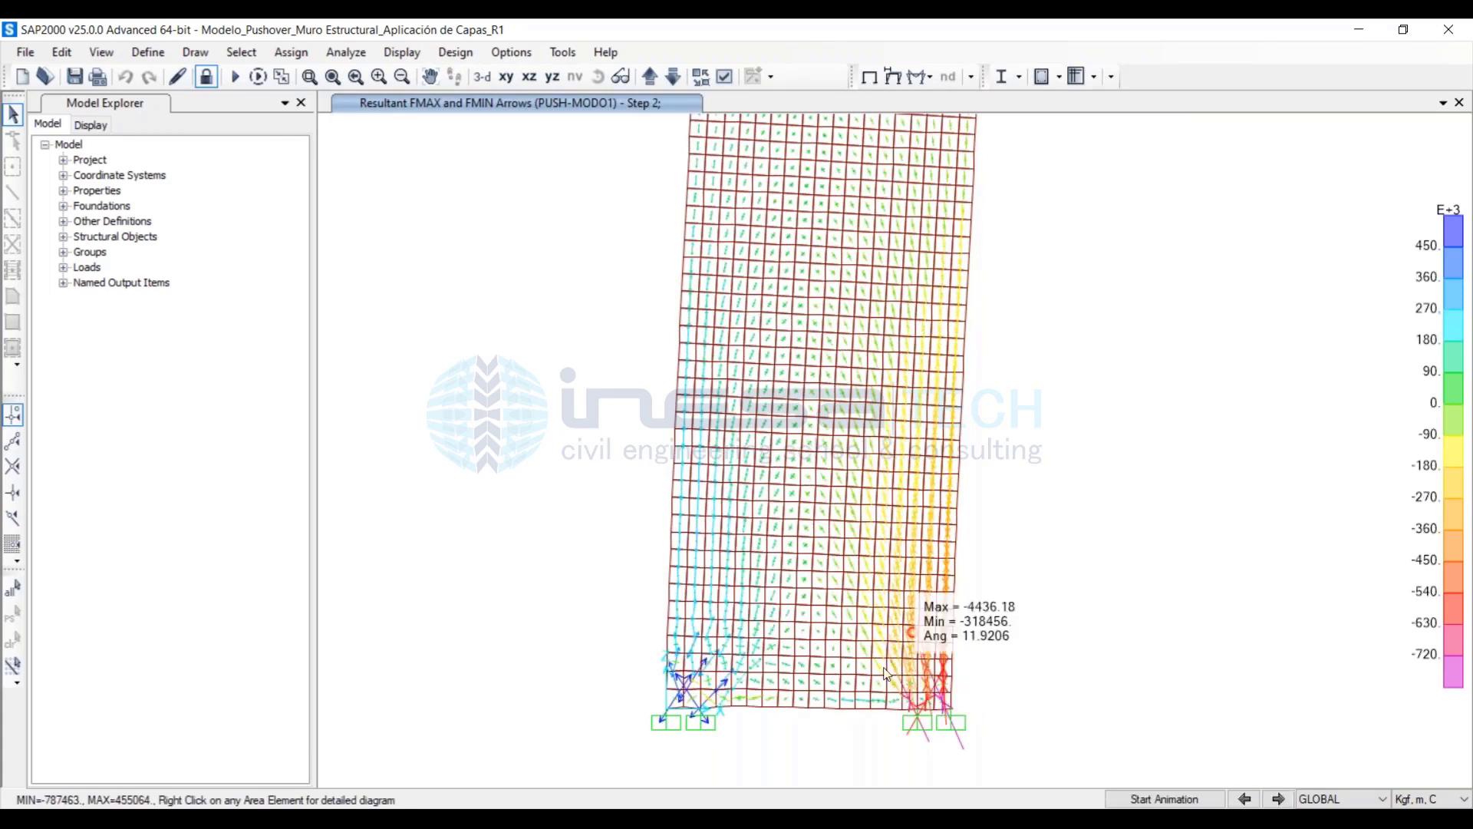
mouse_move(712, 675)
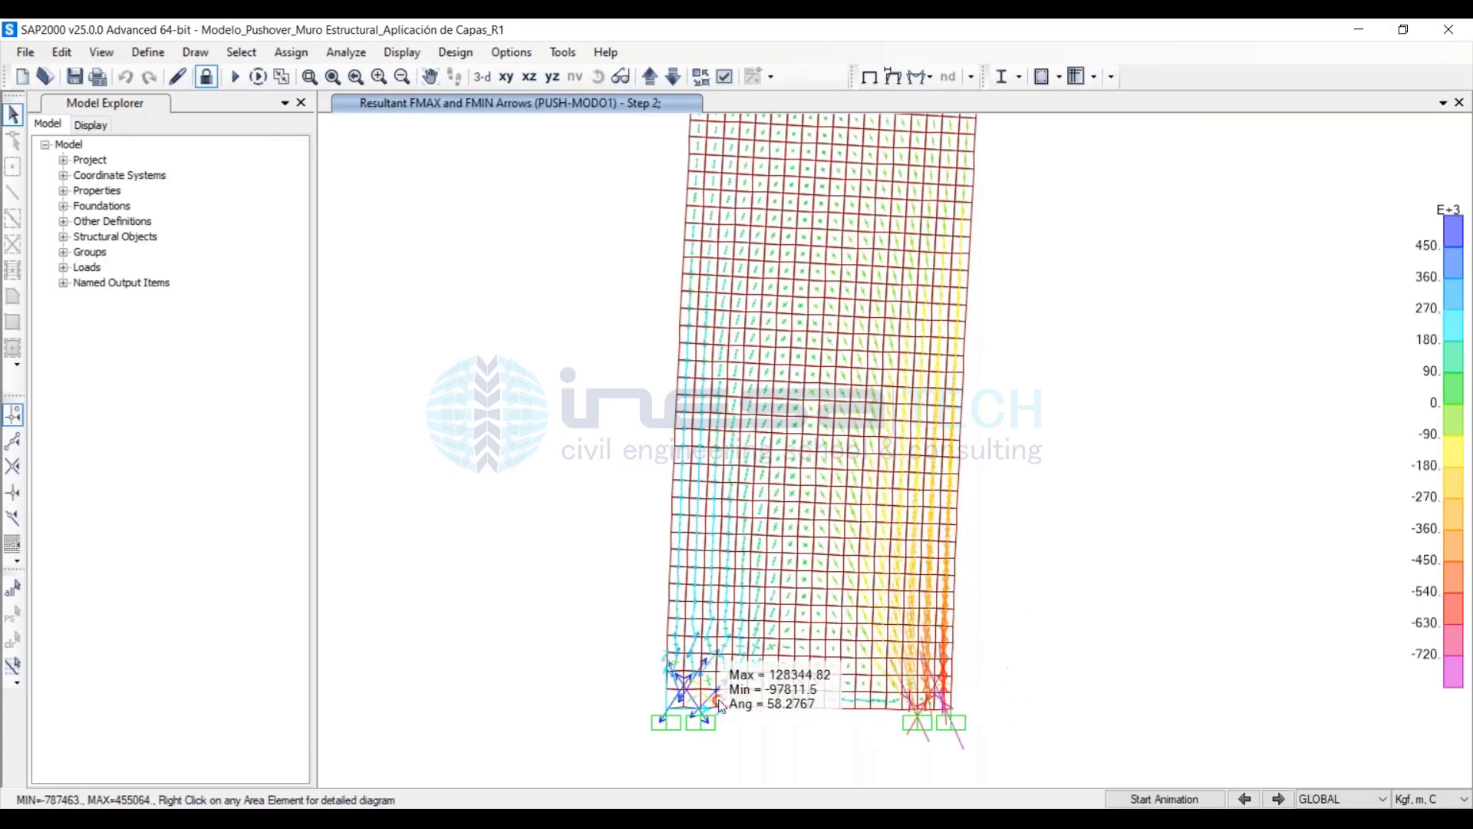
click(1278, 799)
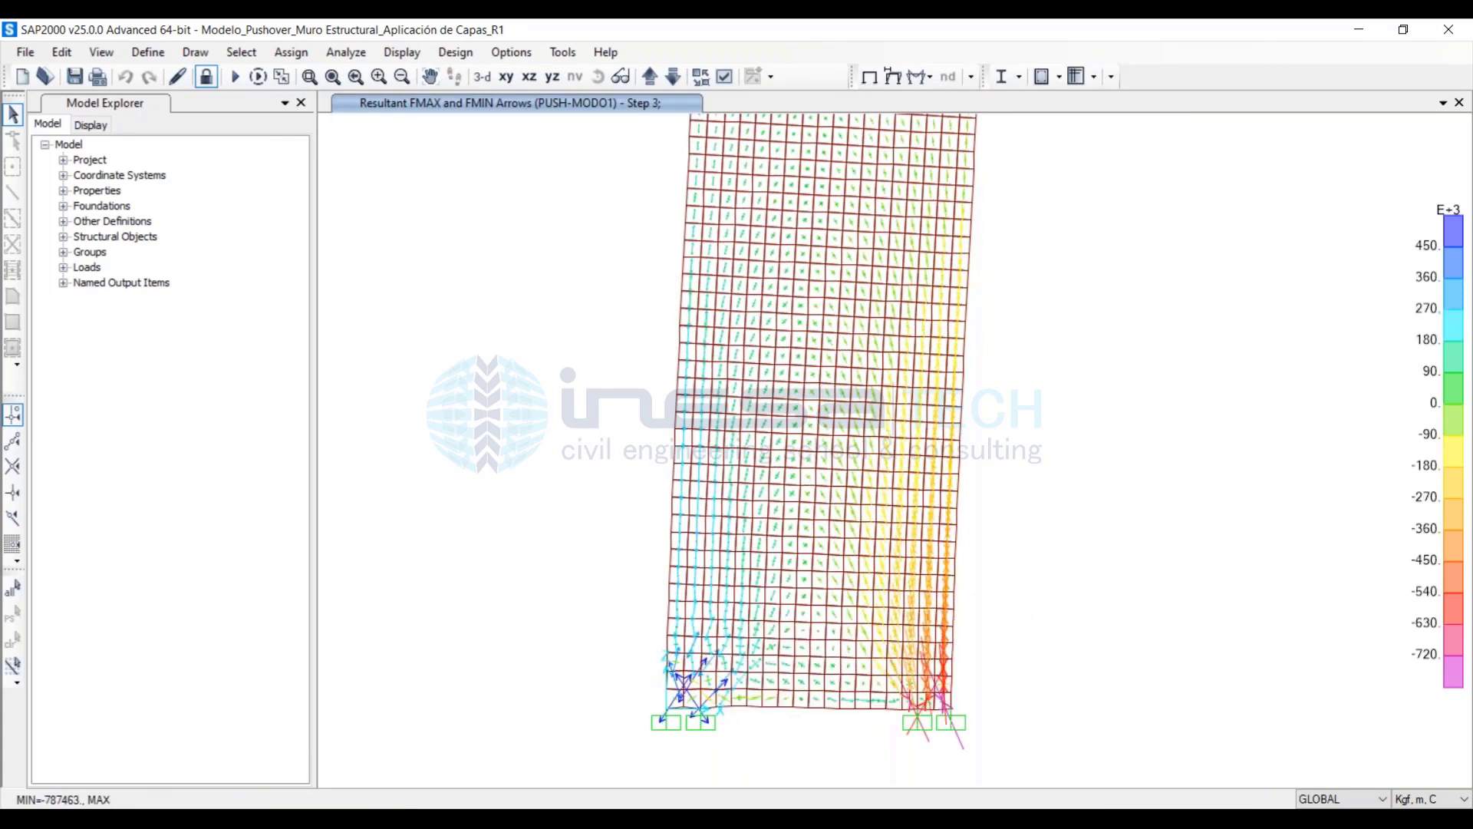
click(1278, 799)
click(1277, 798)
click(1277, 799)
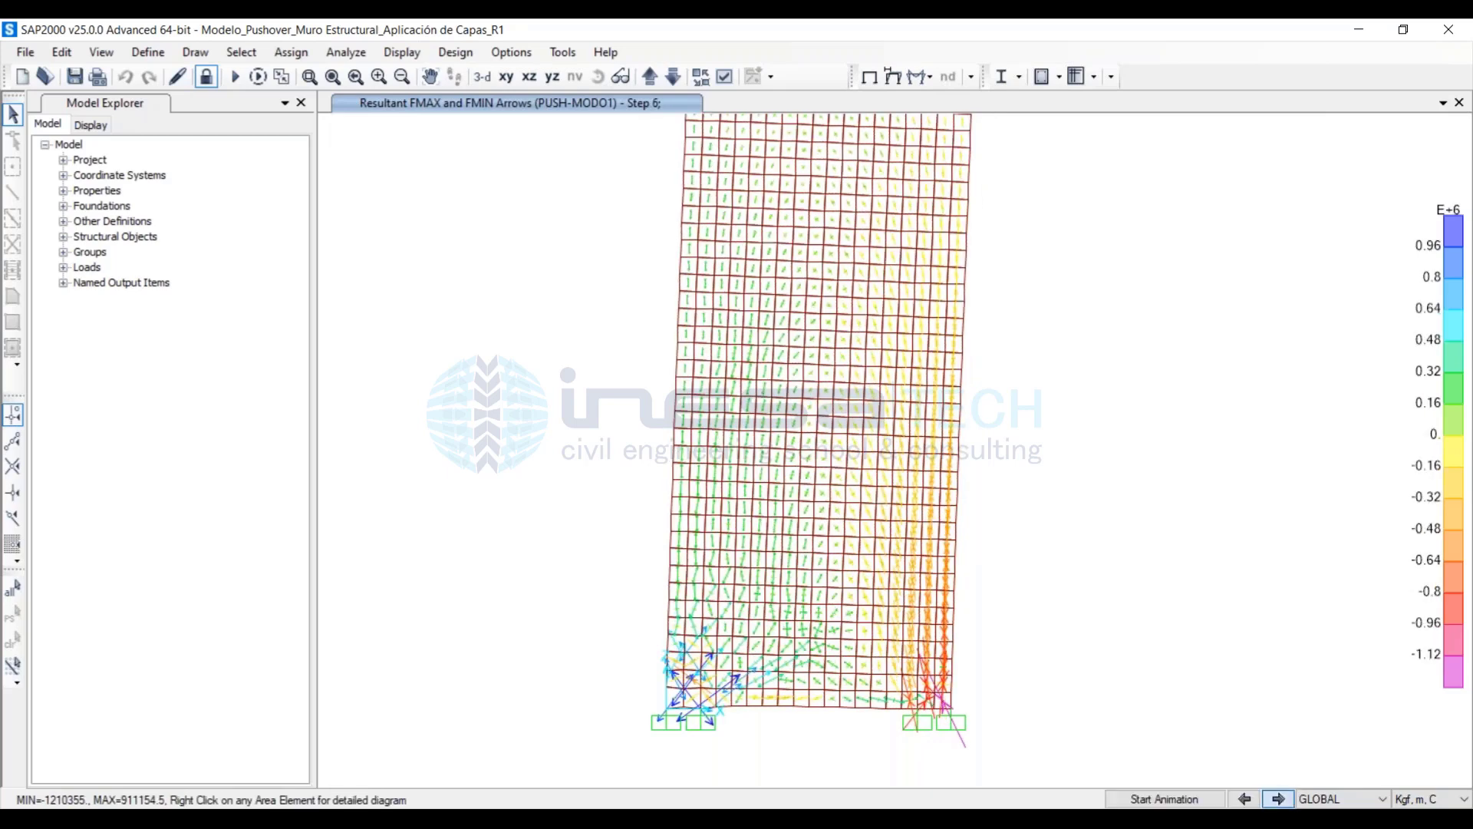
click(332, 76)
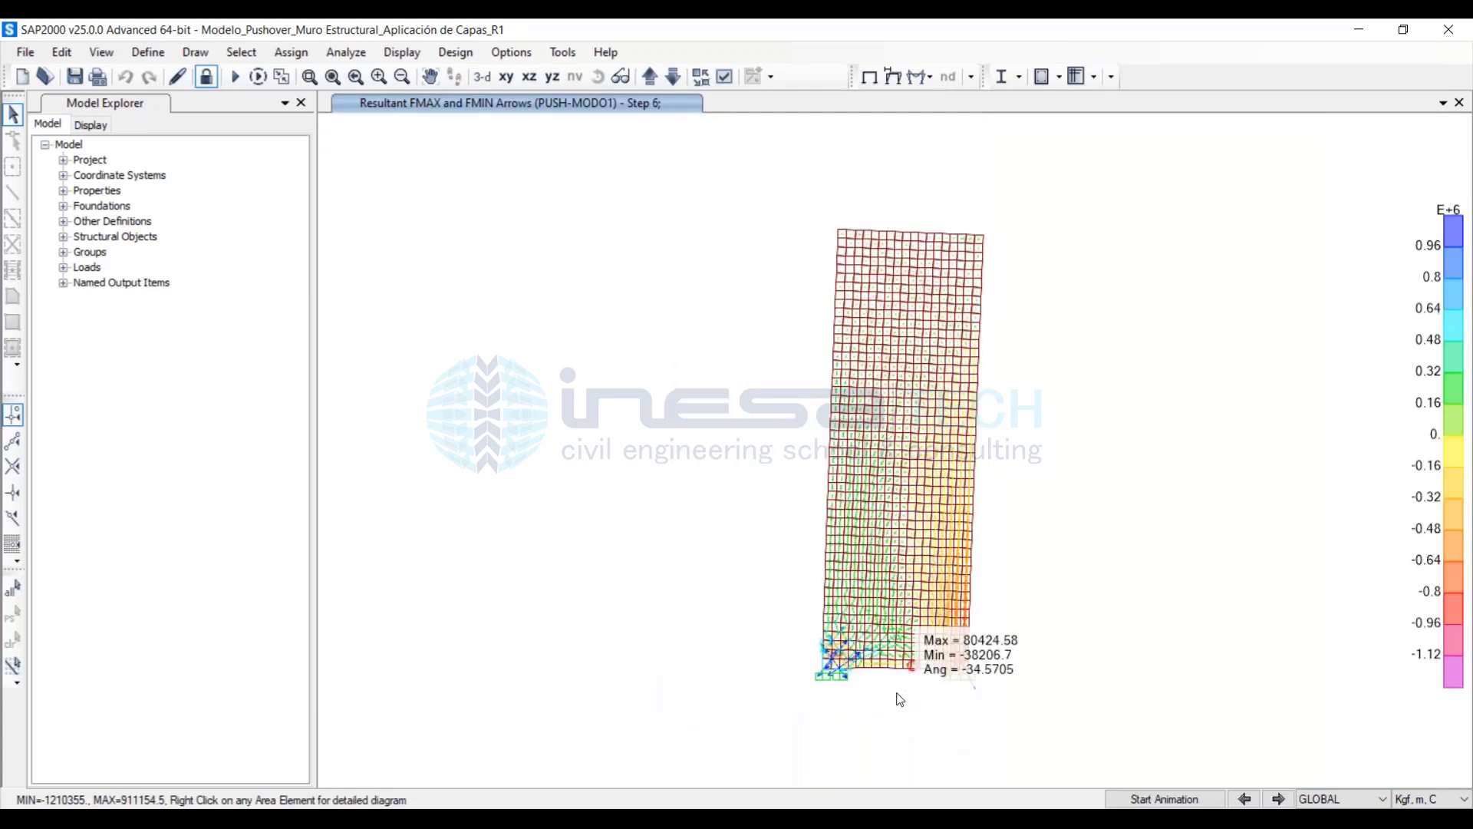
scroll(900, 699, down, 3)
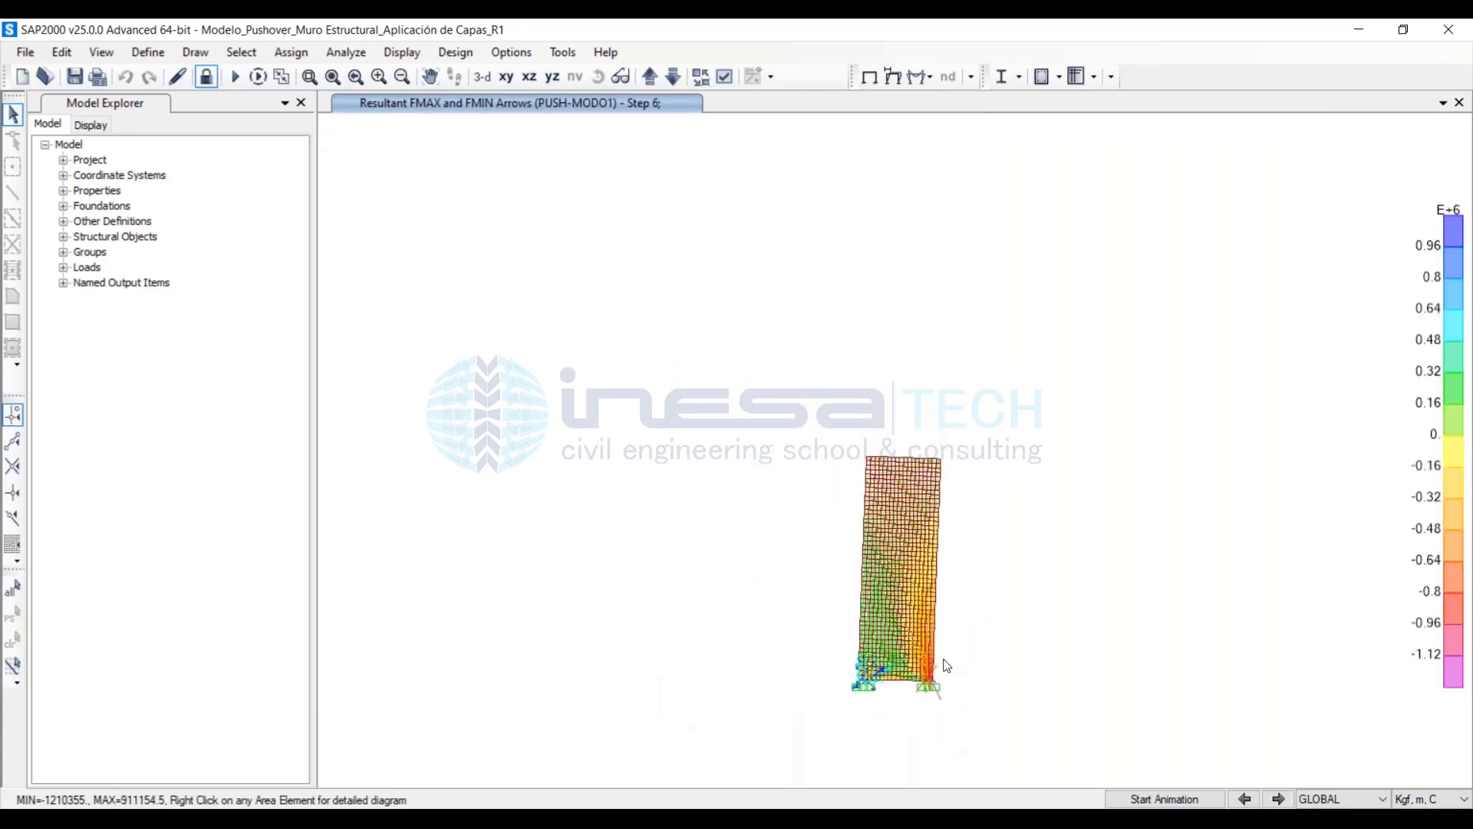
click(281, 76)
drag(826, 588, 1004, 714)
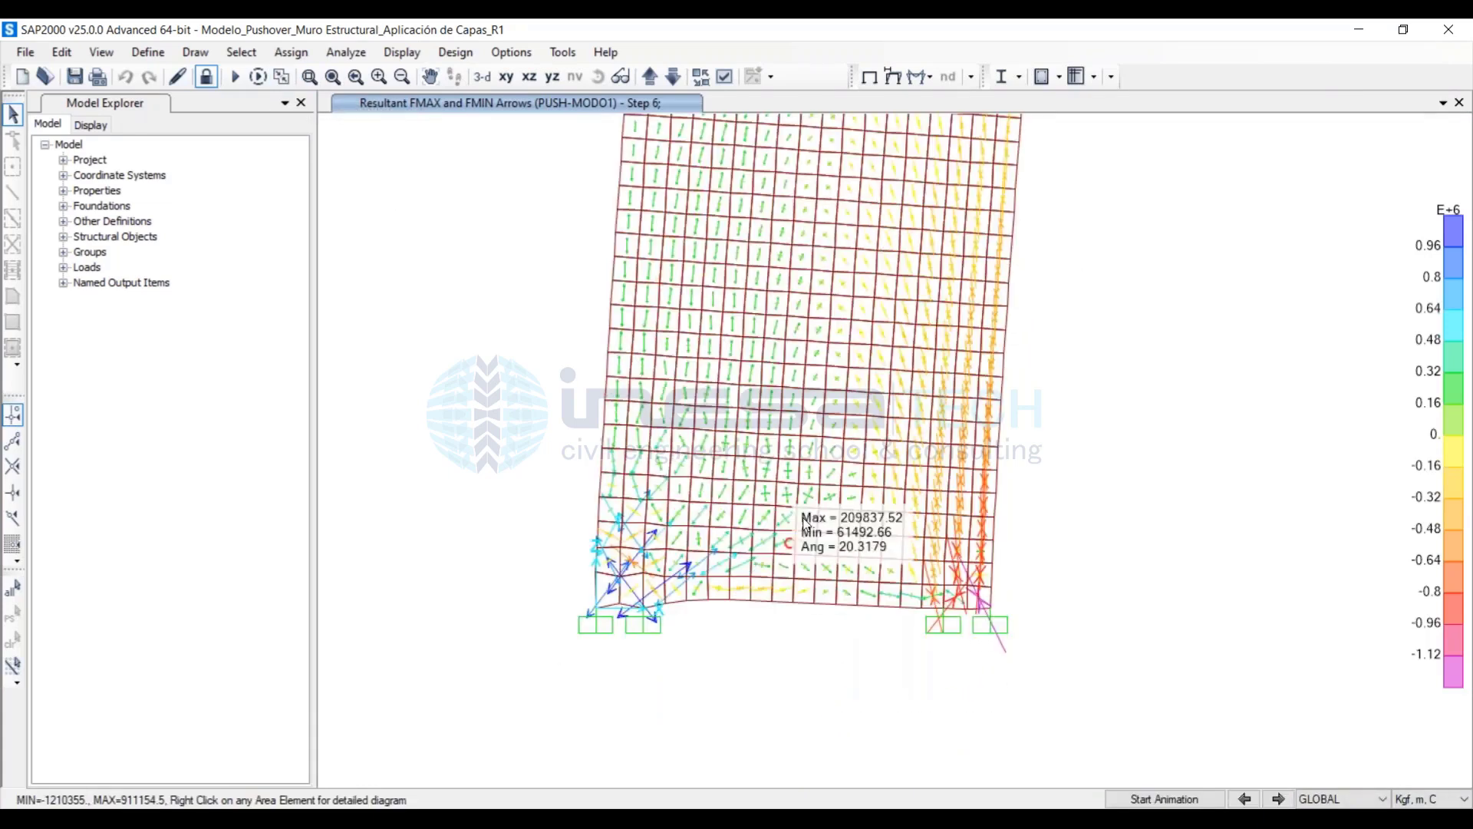
View the static pushover curve of case PUSH as resultant base shear versus monitored displacement, and return to the force arrows
click(402, 52)
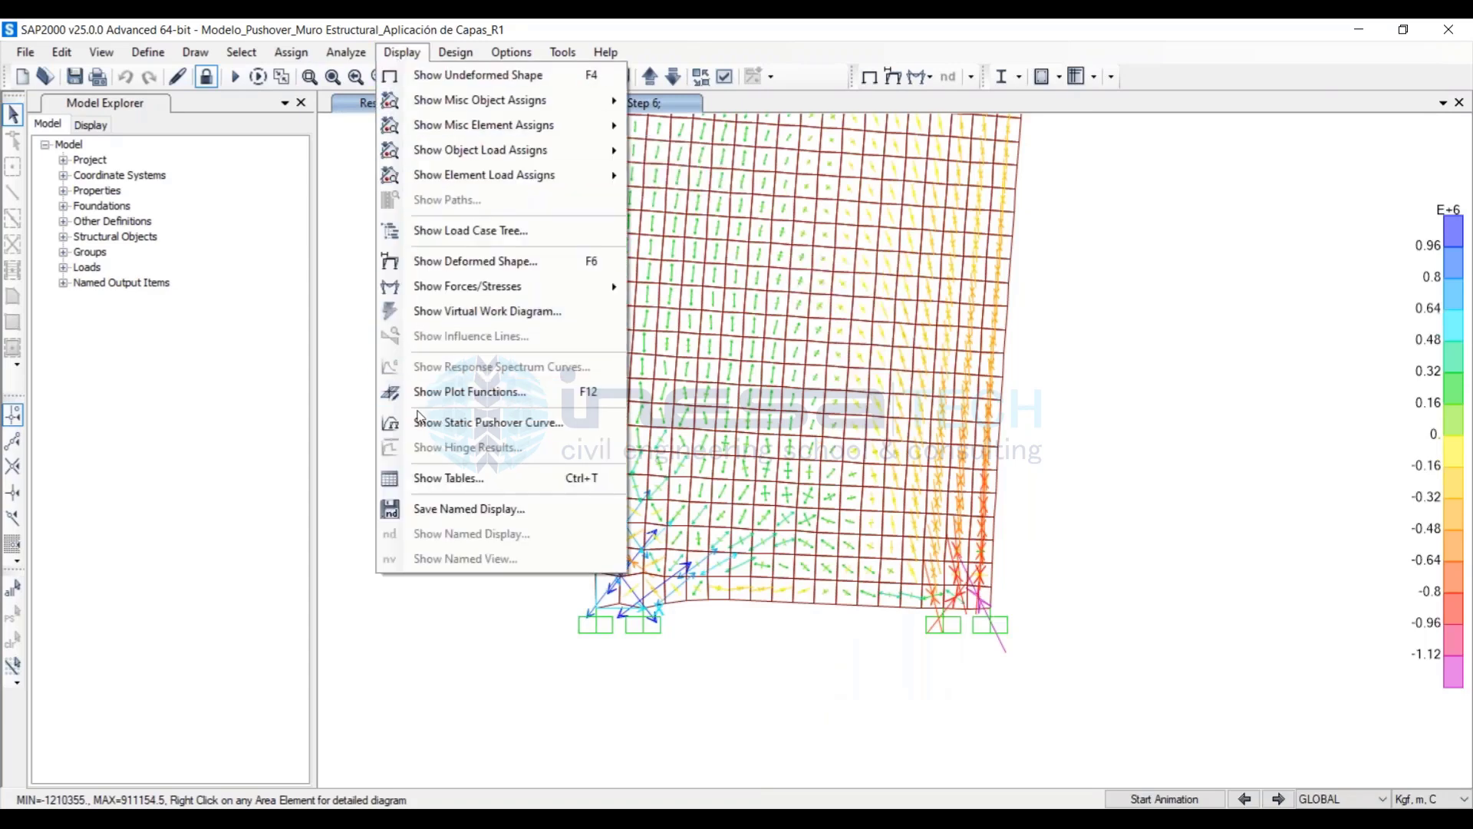
click(421, 421)
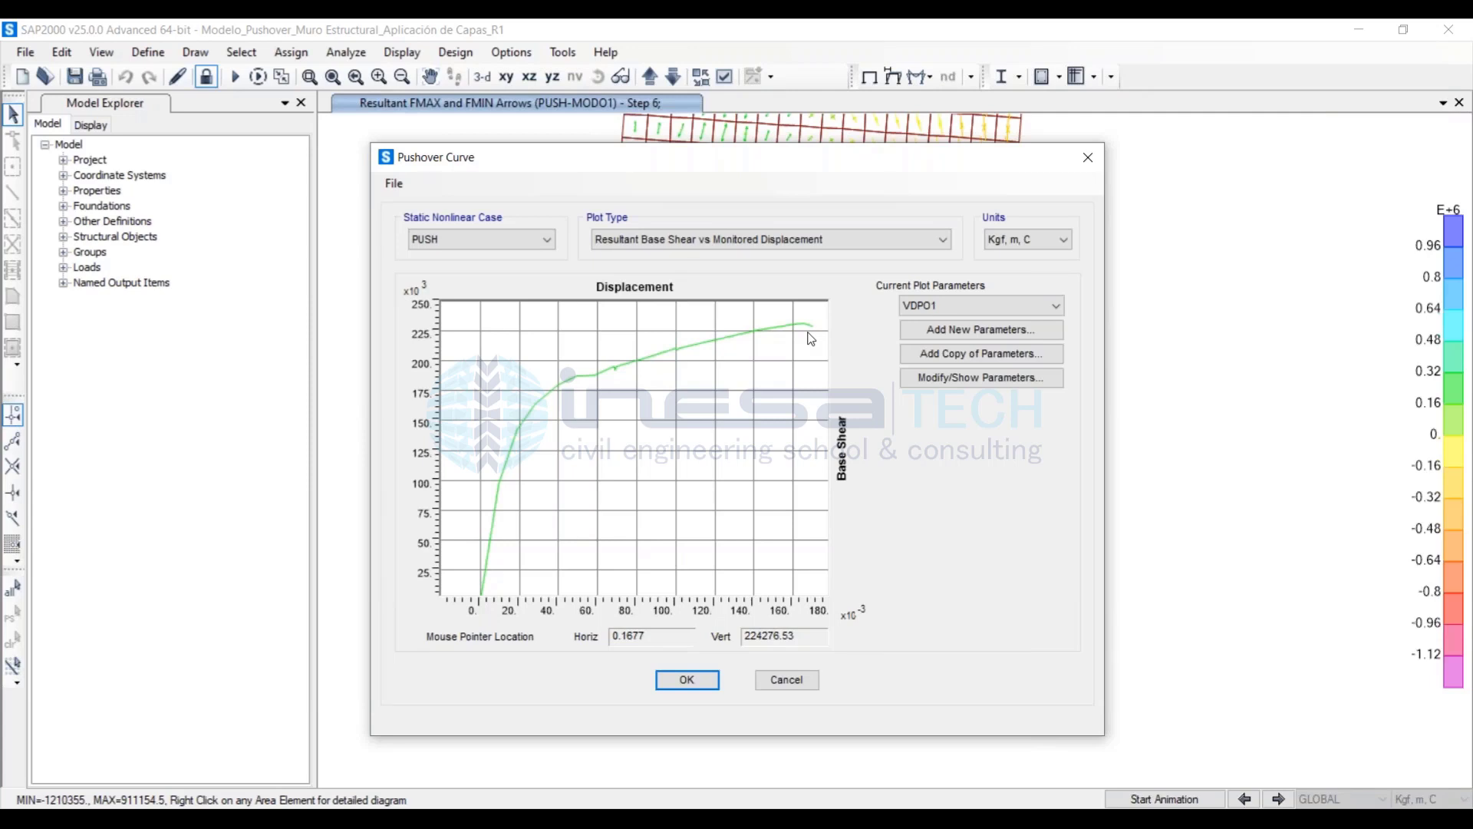
click(803, 681)
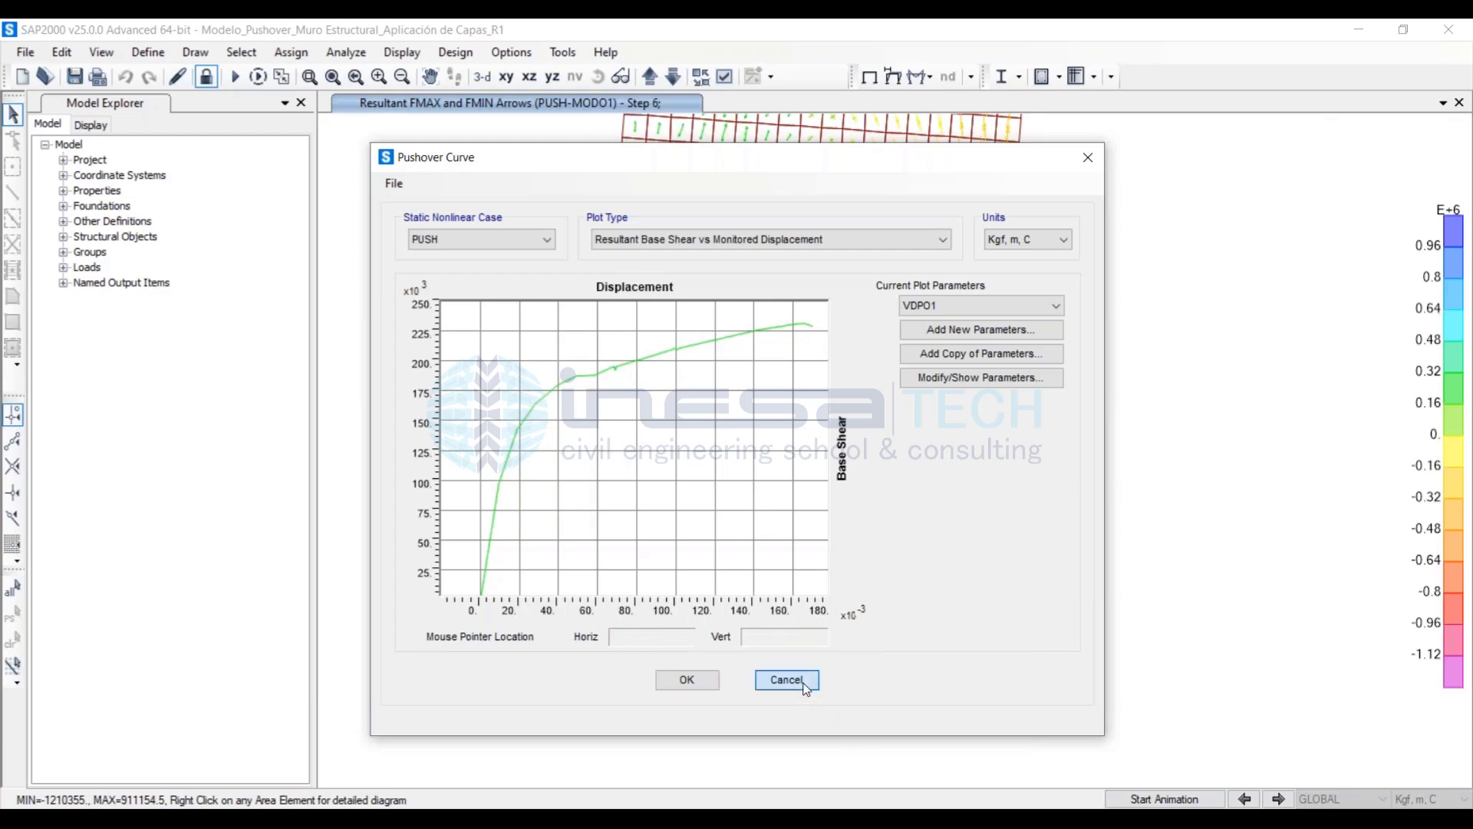
mouse_move(852, 420)
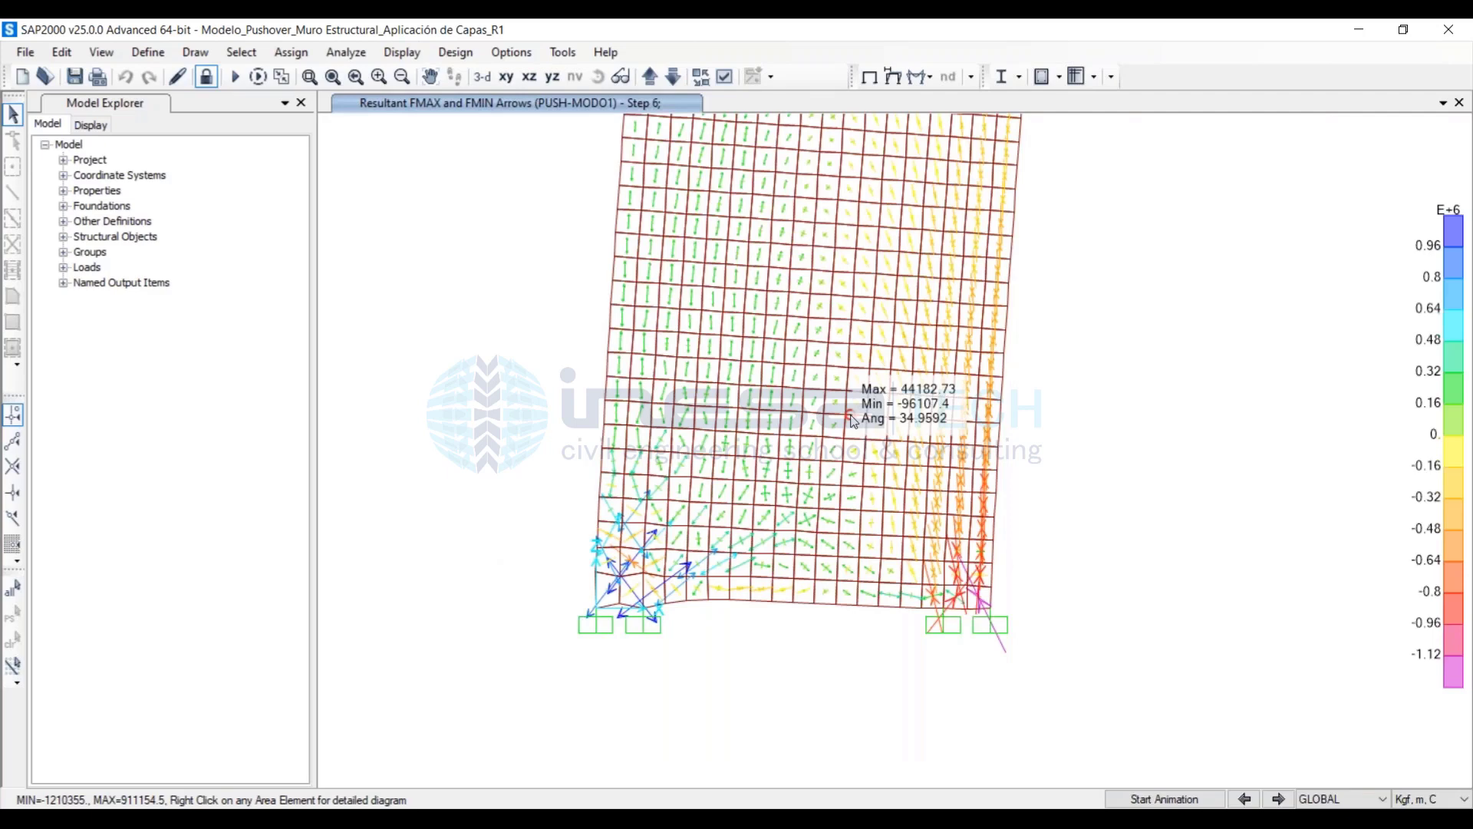
Review the nonlinear static load case definition of PUSH-MODO1, including its P-Delta geometric nonlinearity option, leaving the load cases unmodified
click(148, 51)
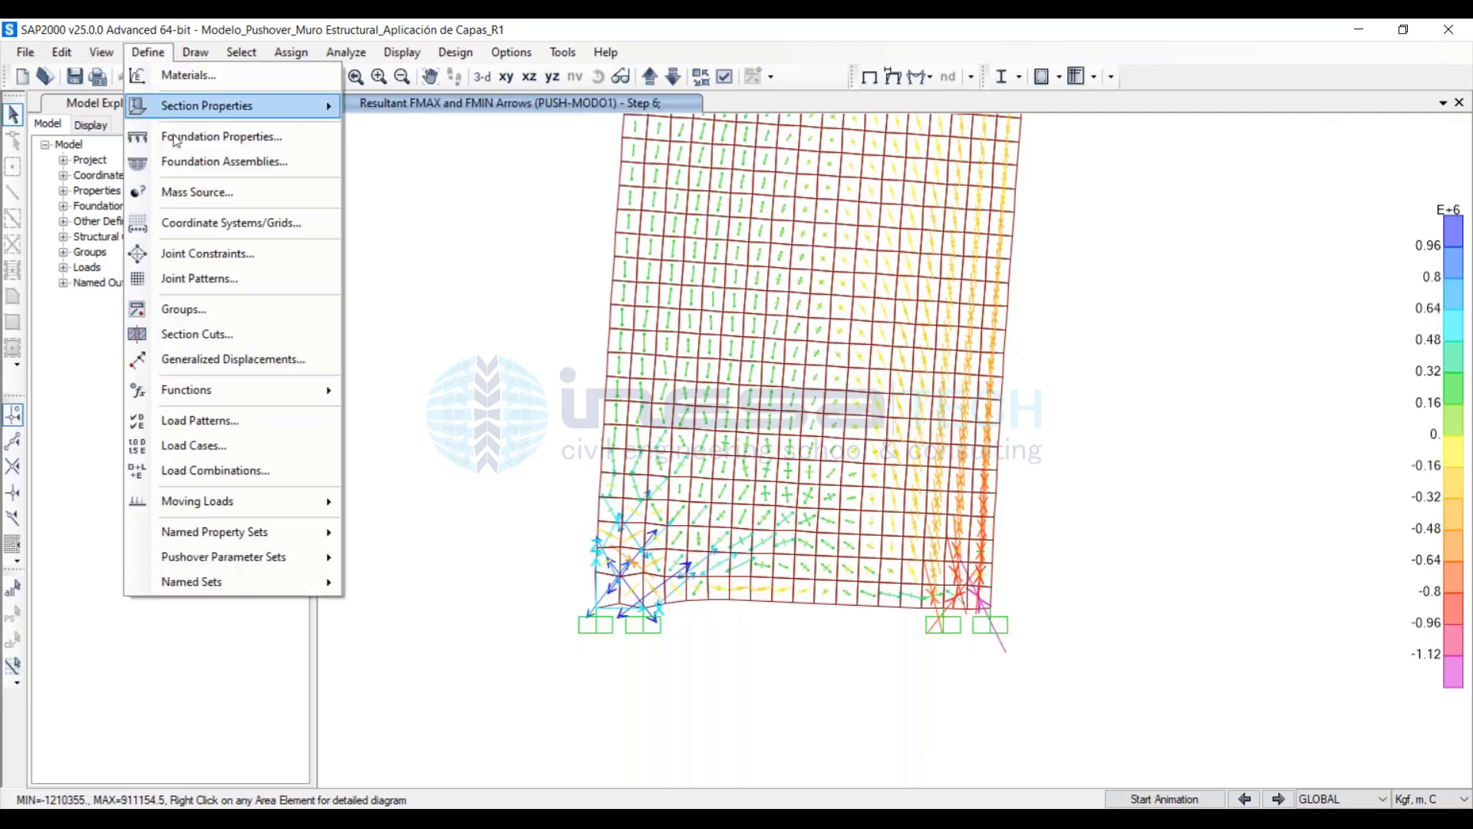
click(228, 444)
click(469, 462)
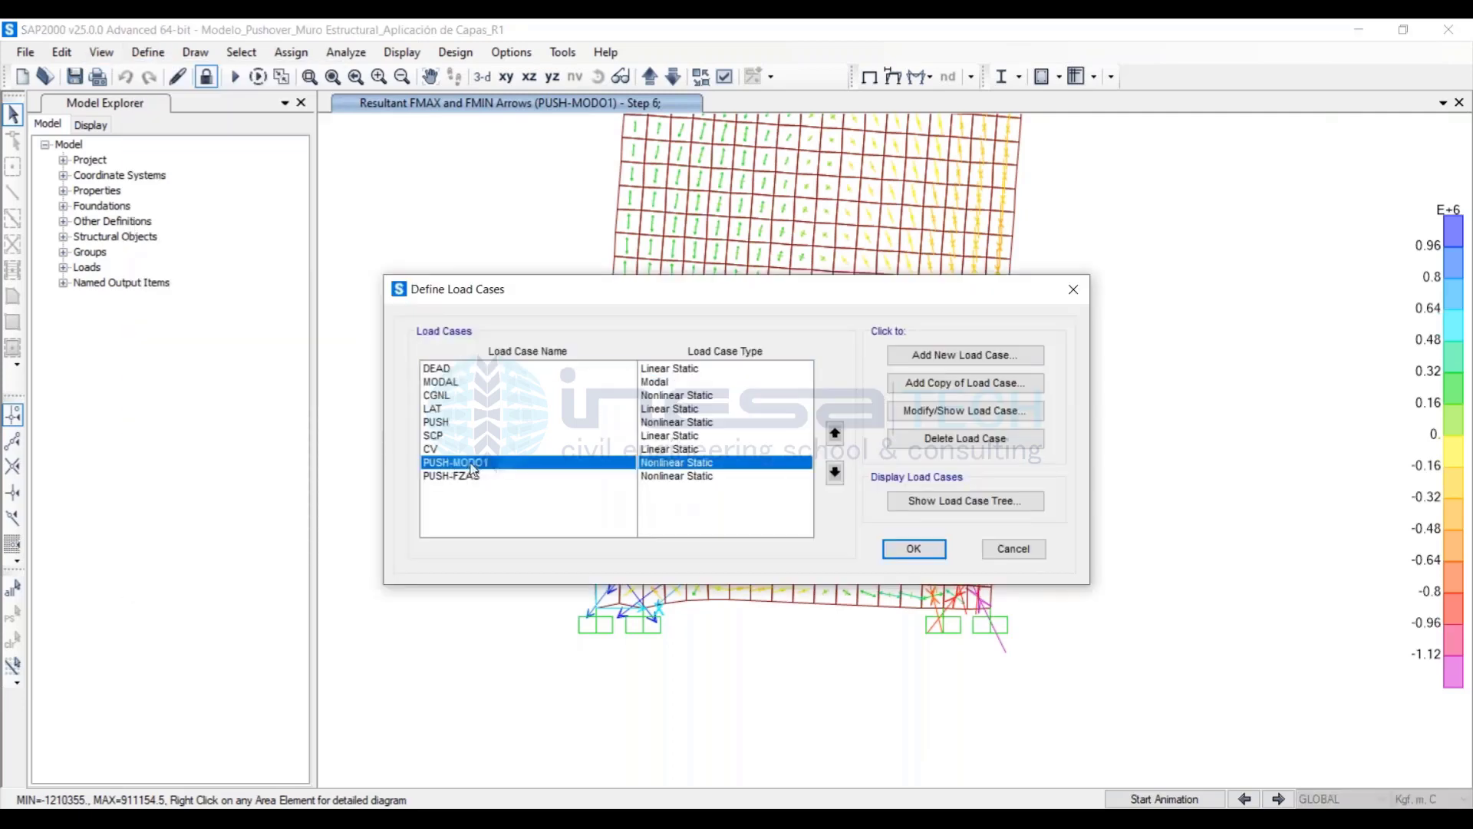
click(949, 413)
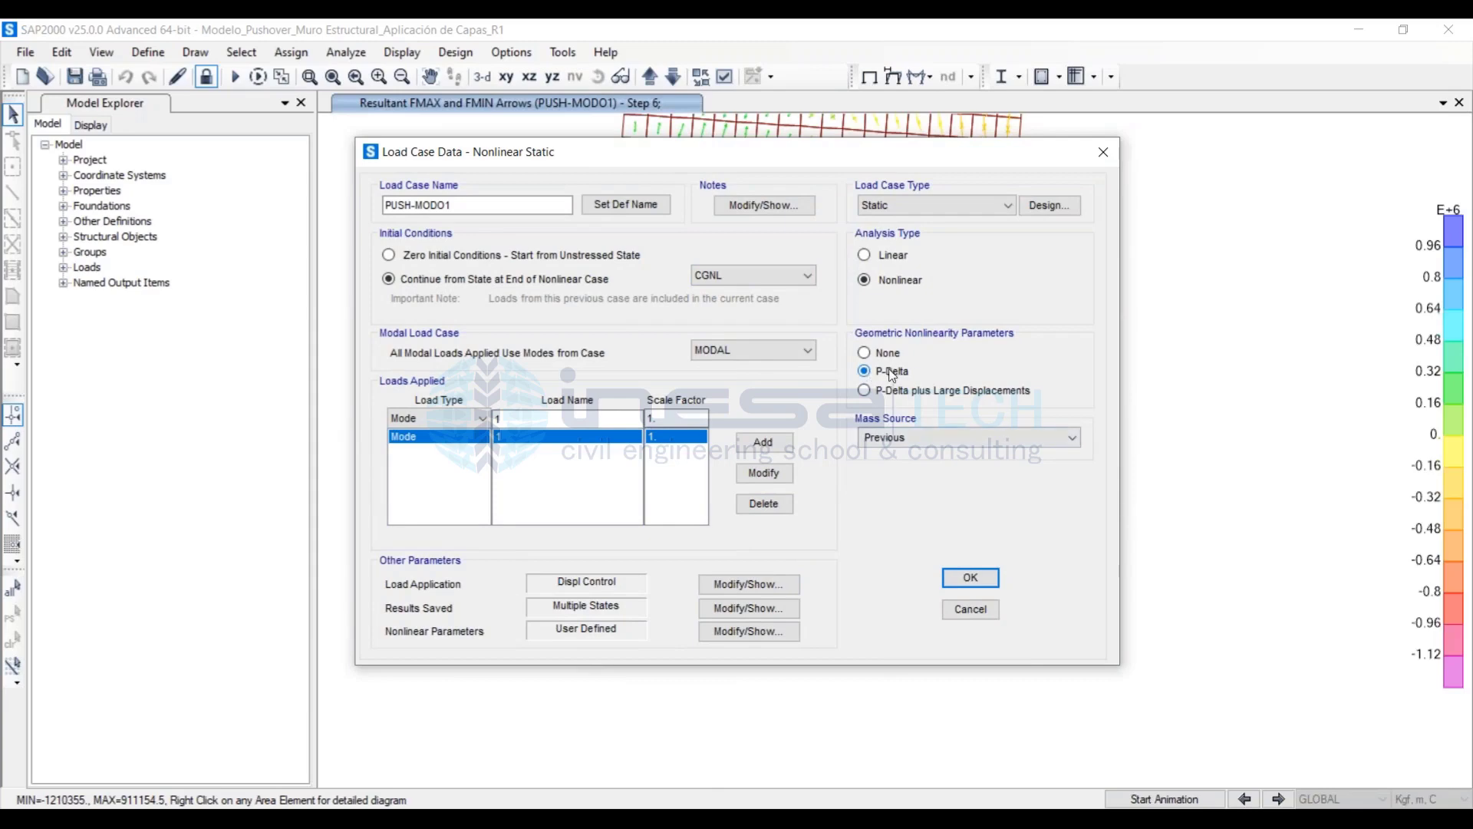
click(986, 588)
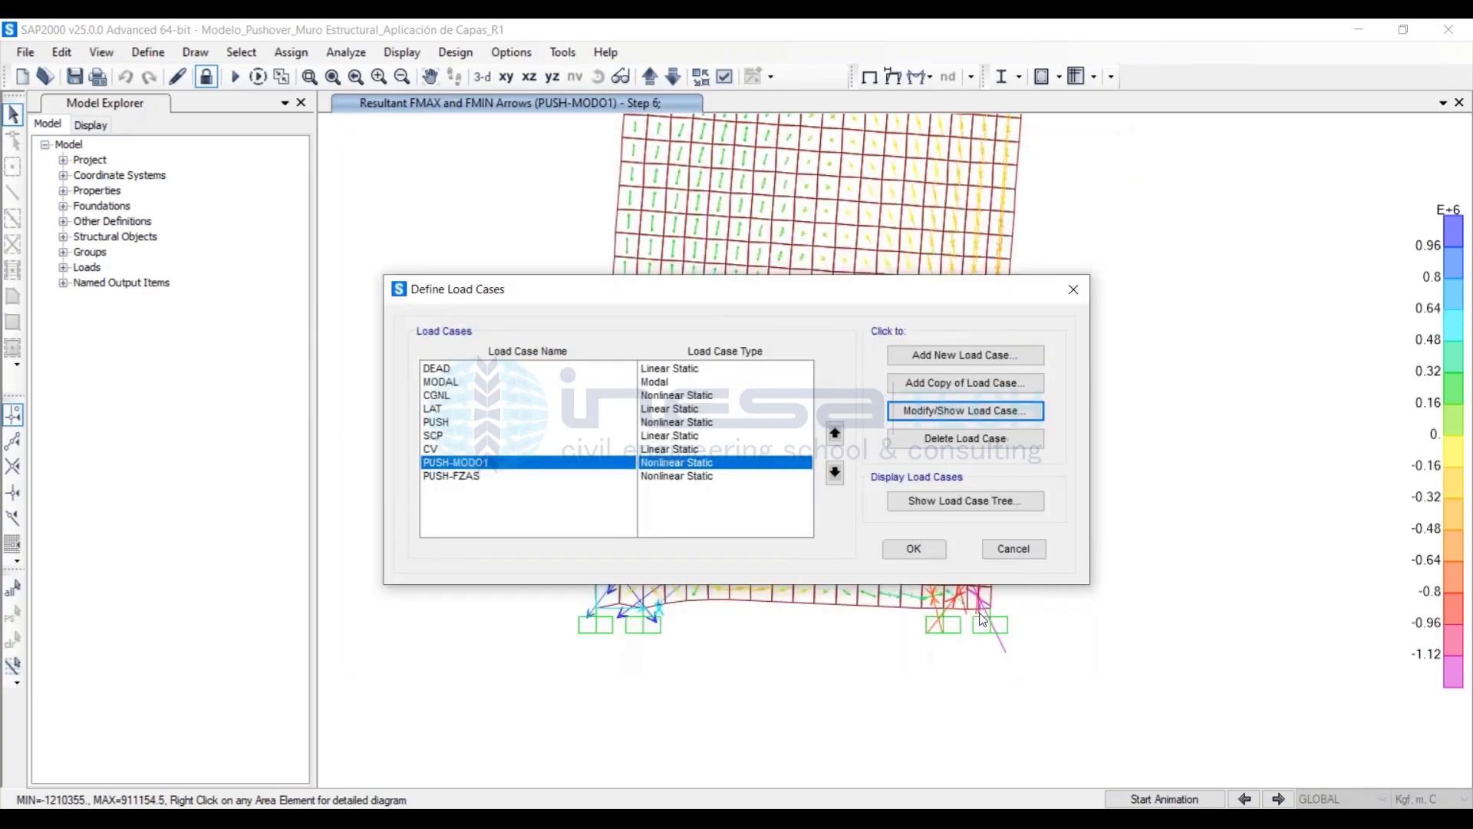
click(1014, 548)
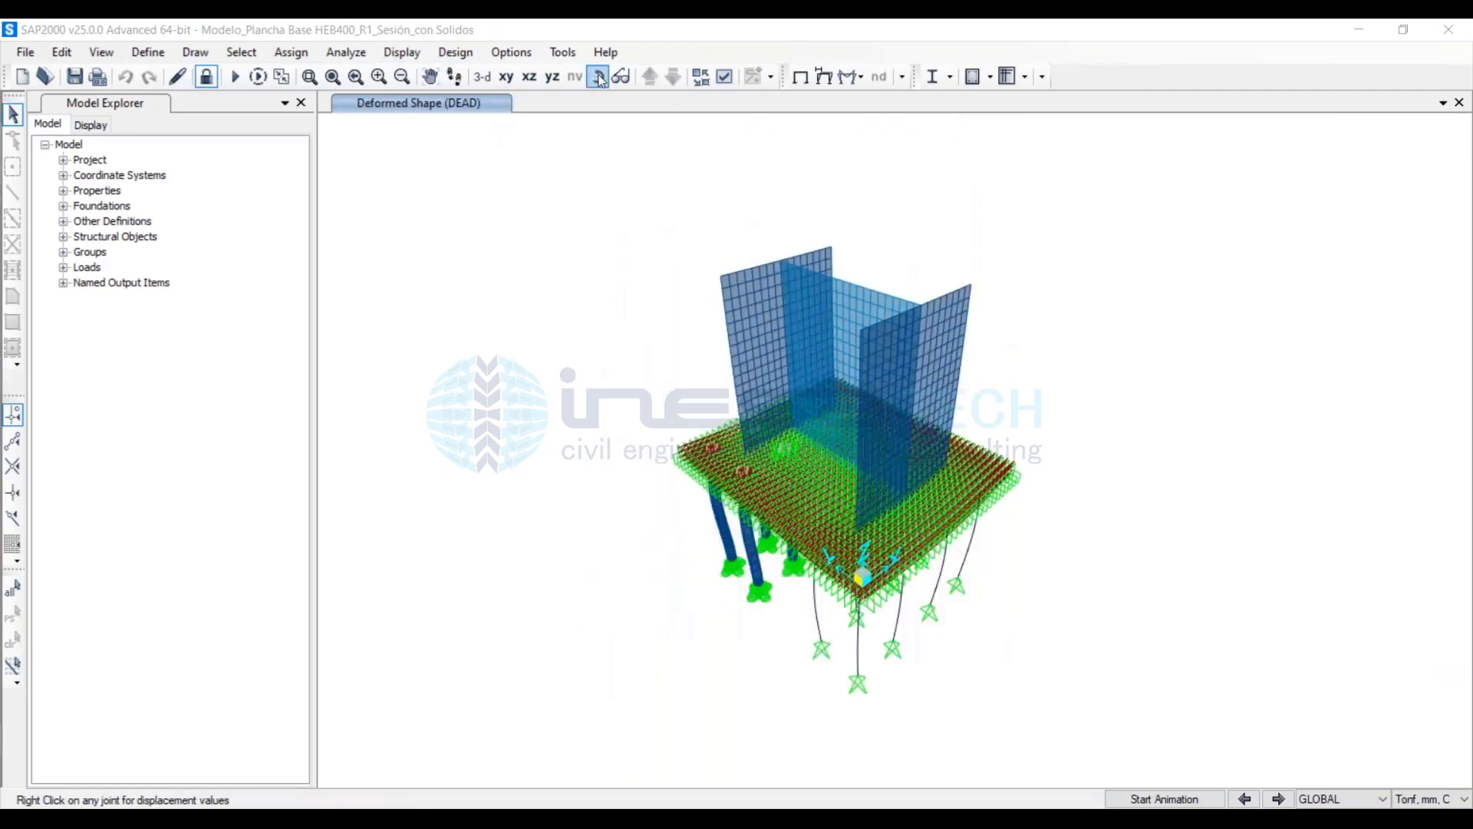
Switch to the model Modelo_Plancha Base HEB400_R1_Sesión_con Solidos and replace its DEAD deformed shape with the undeformed shape
right_click(953, 477)
drag(944, 491, 980, 491)
click(10, 643)
click(598, 77)
scroll(677, 247, up, 4)
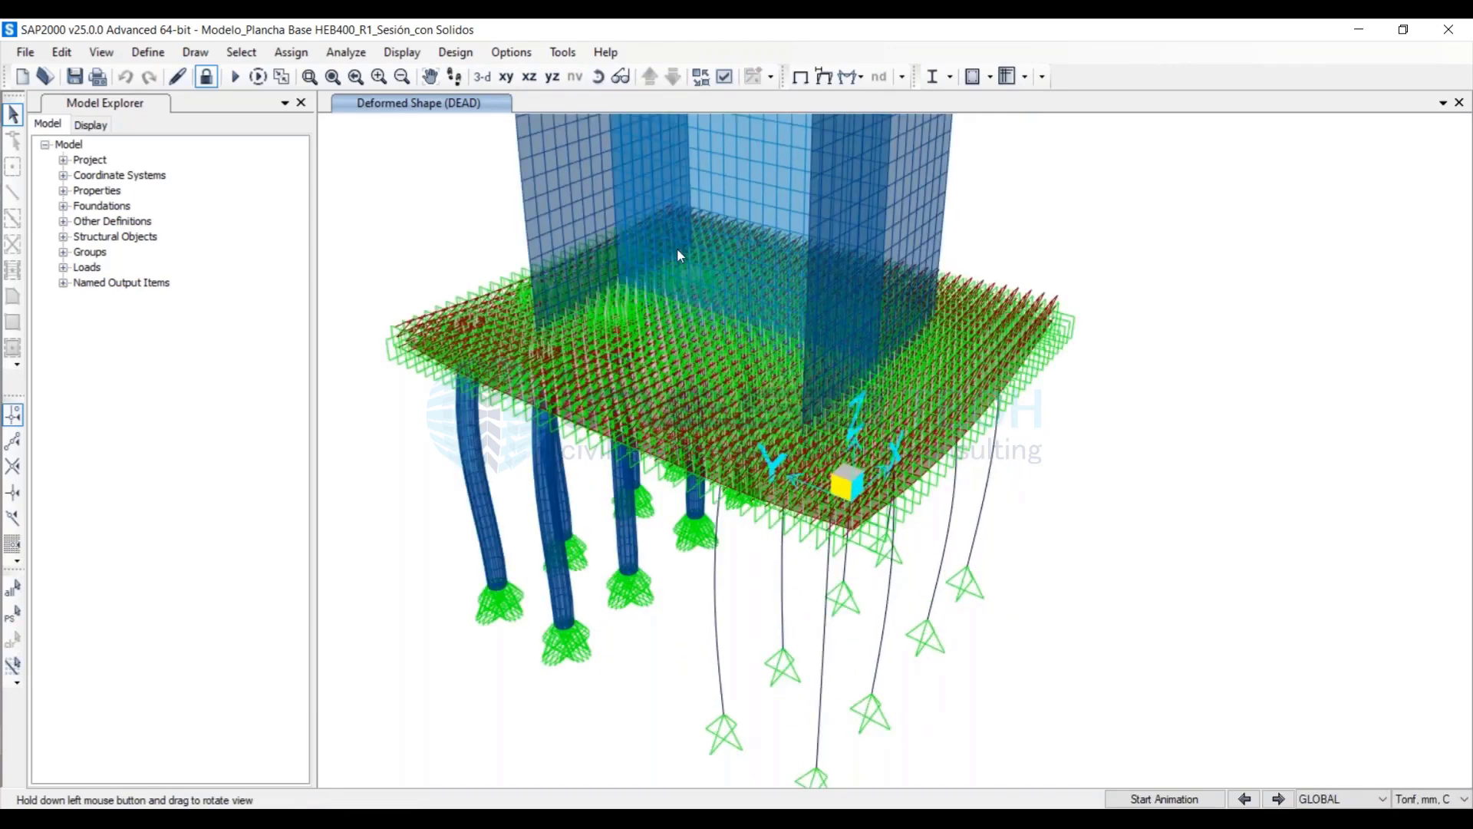
click(402, 52)
click(596, 76)
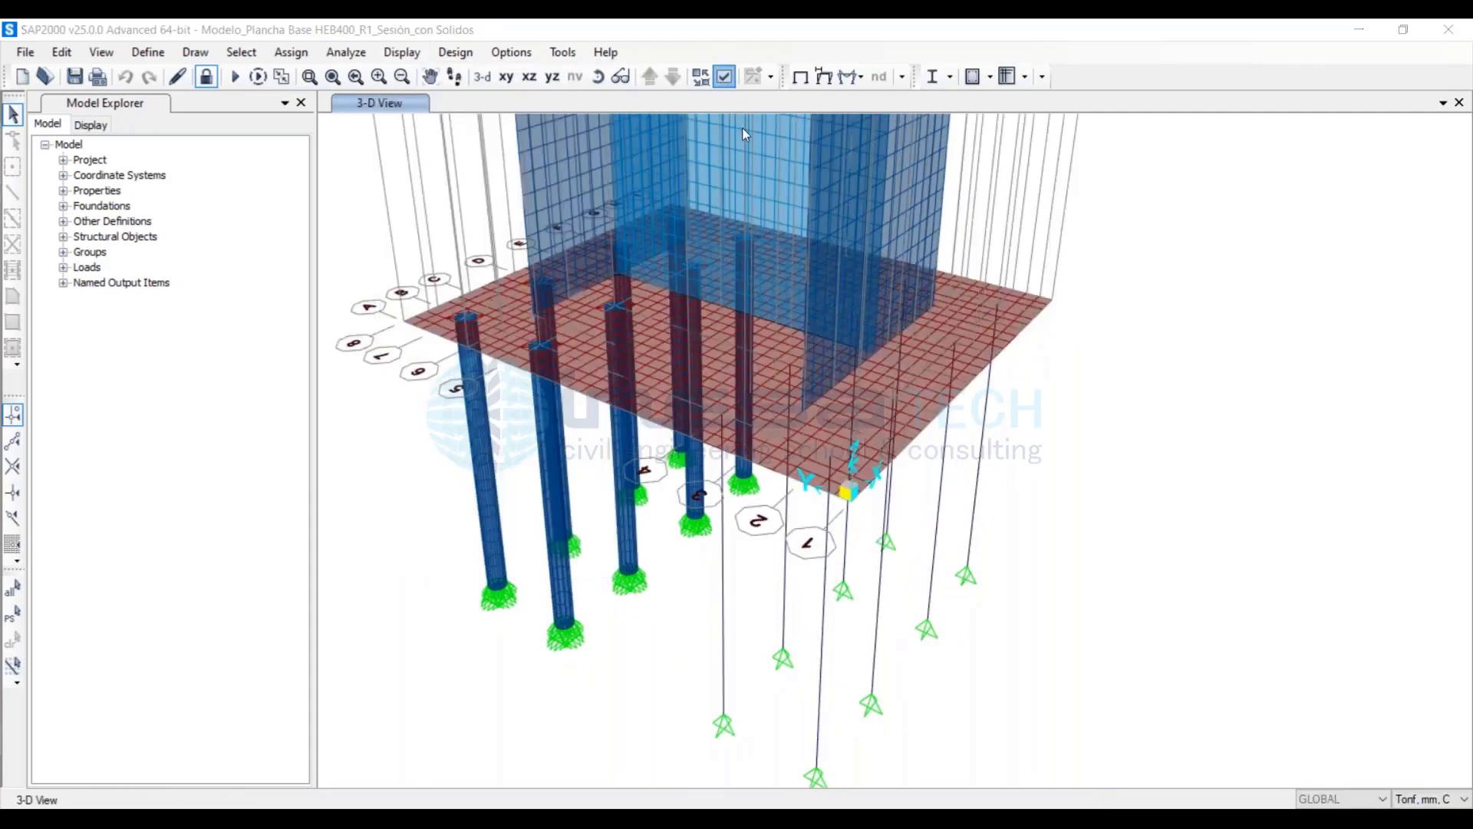
Apply the Extrude view type to the base plate model, keeping the objects colored by sections
click(725, 75)
click(326, 193)
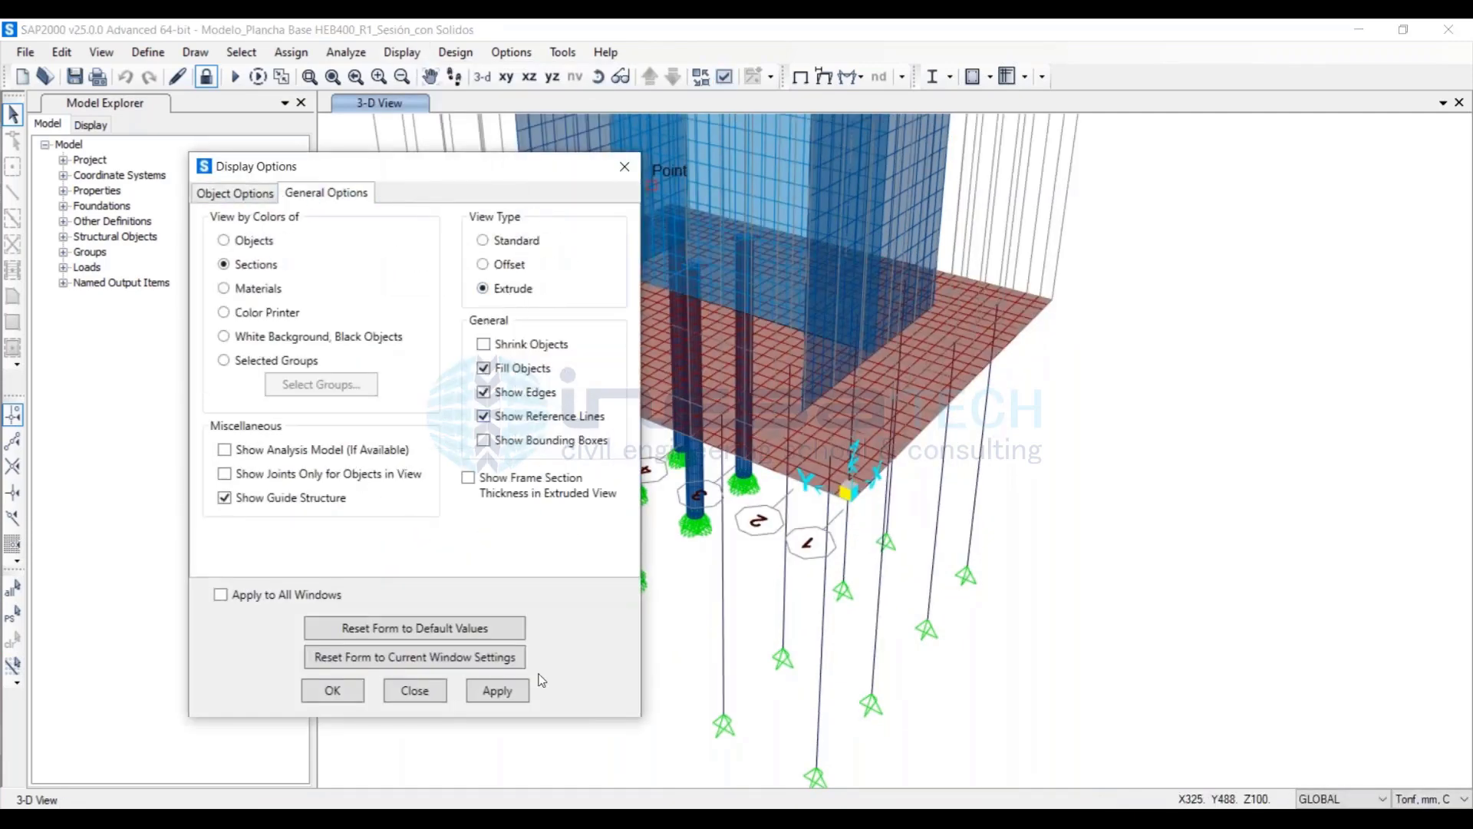
click(508, 693)
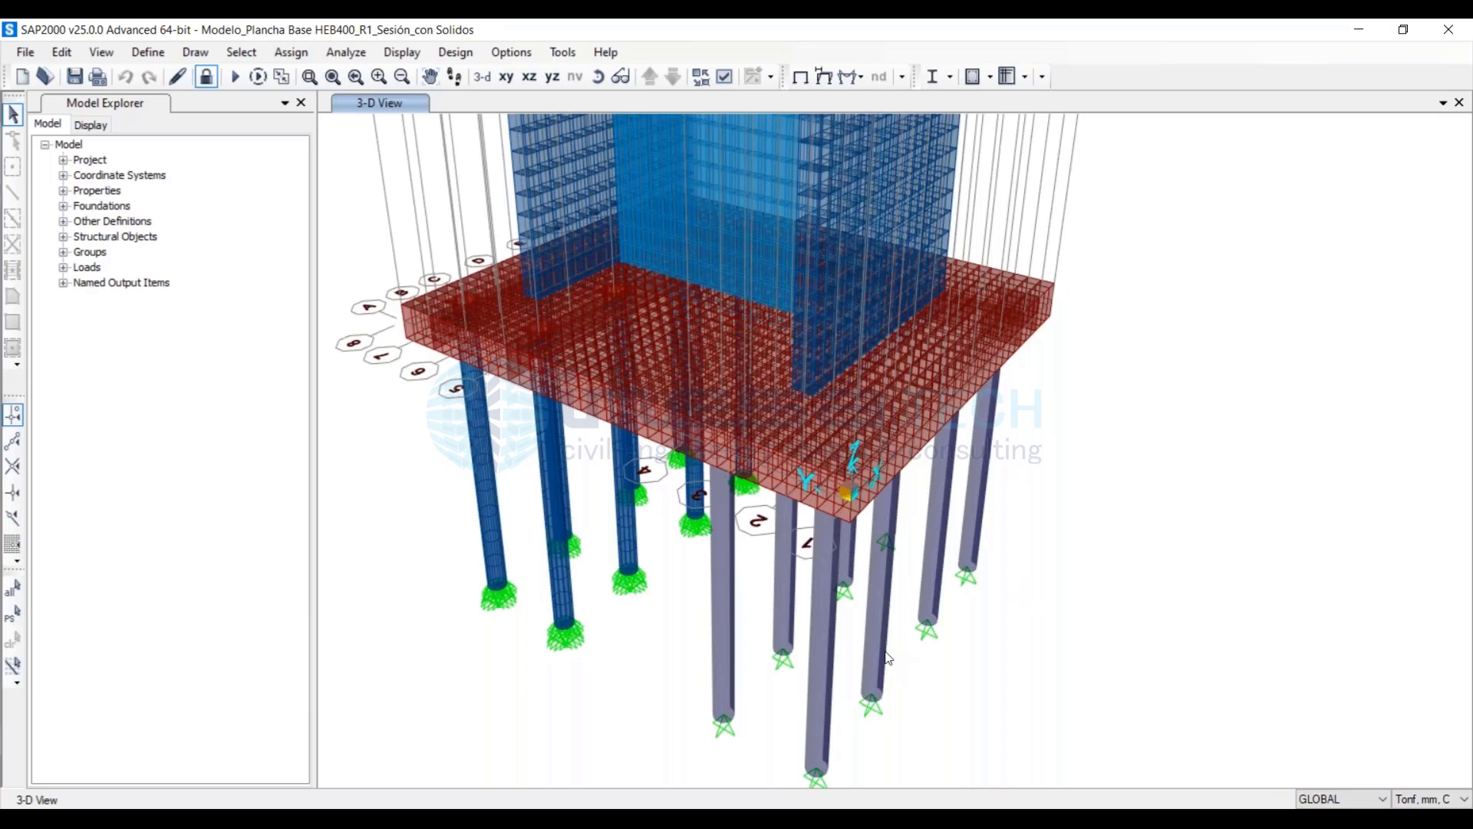
Examine the assignments of one of the Barra 1" anchor rods, focusing on its compression limit, and leave them unmodified
click(727, 588)
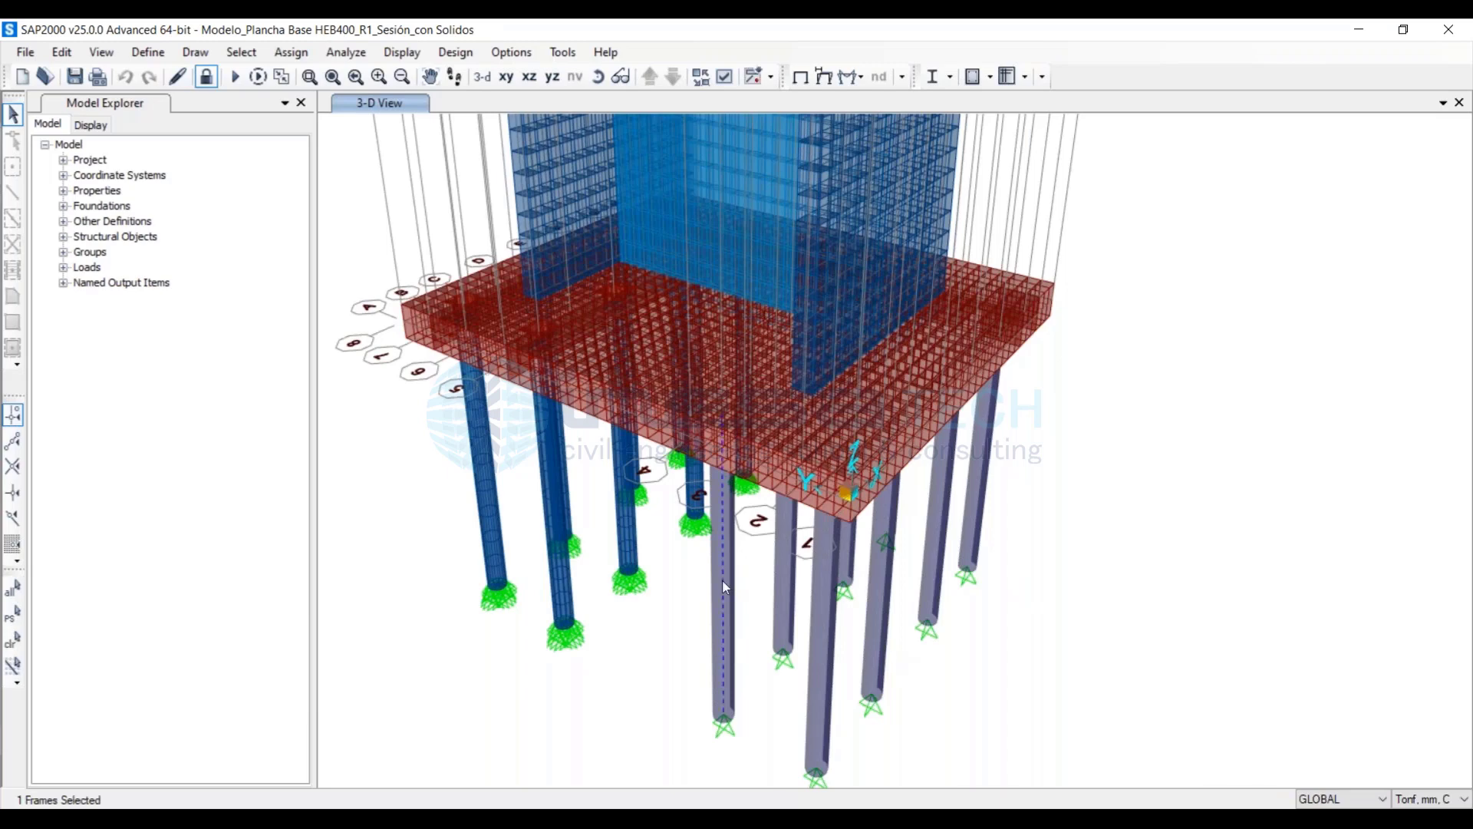
right_click(727, 587)
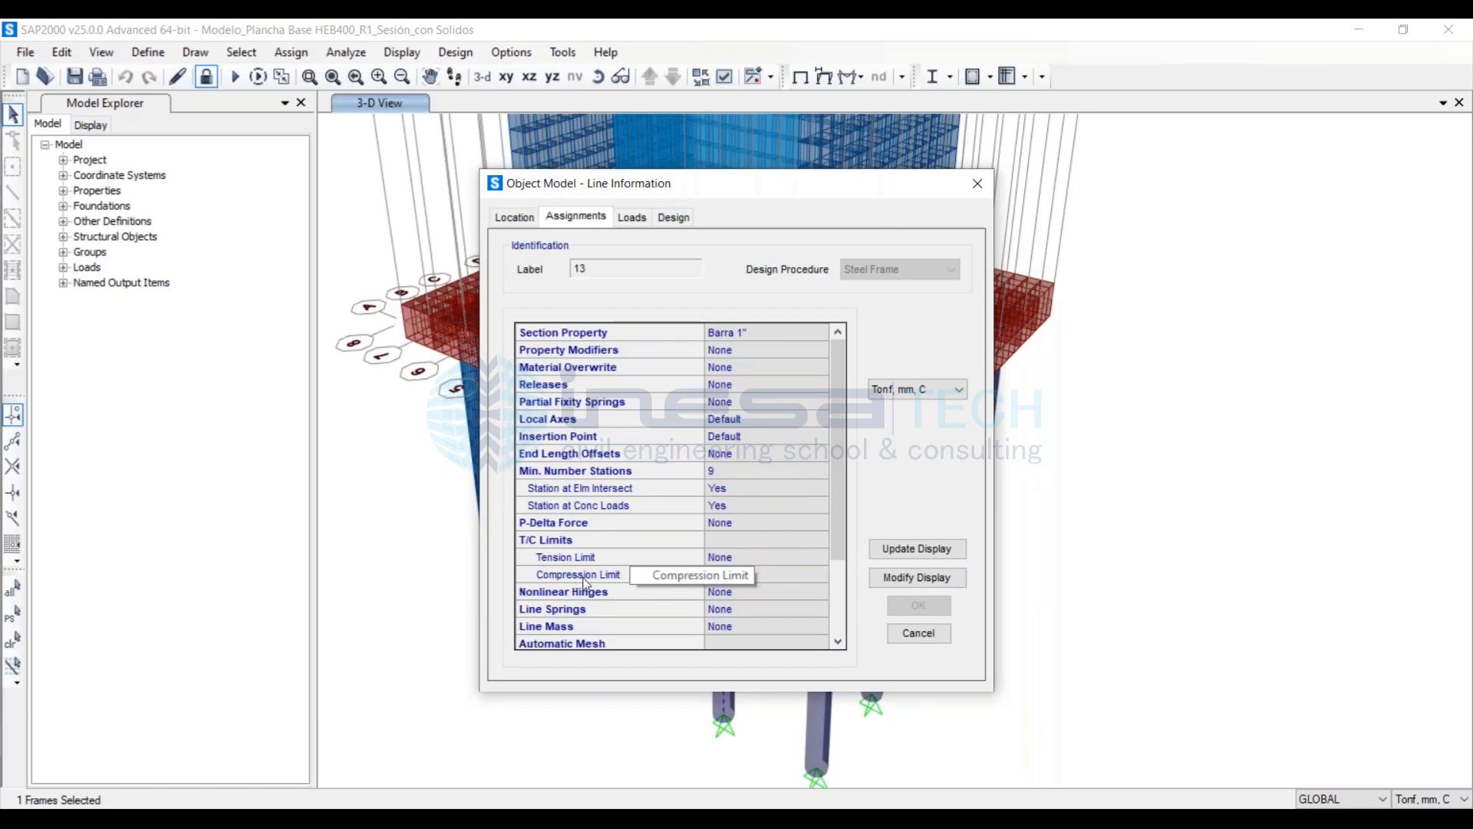
click(747, 577)
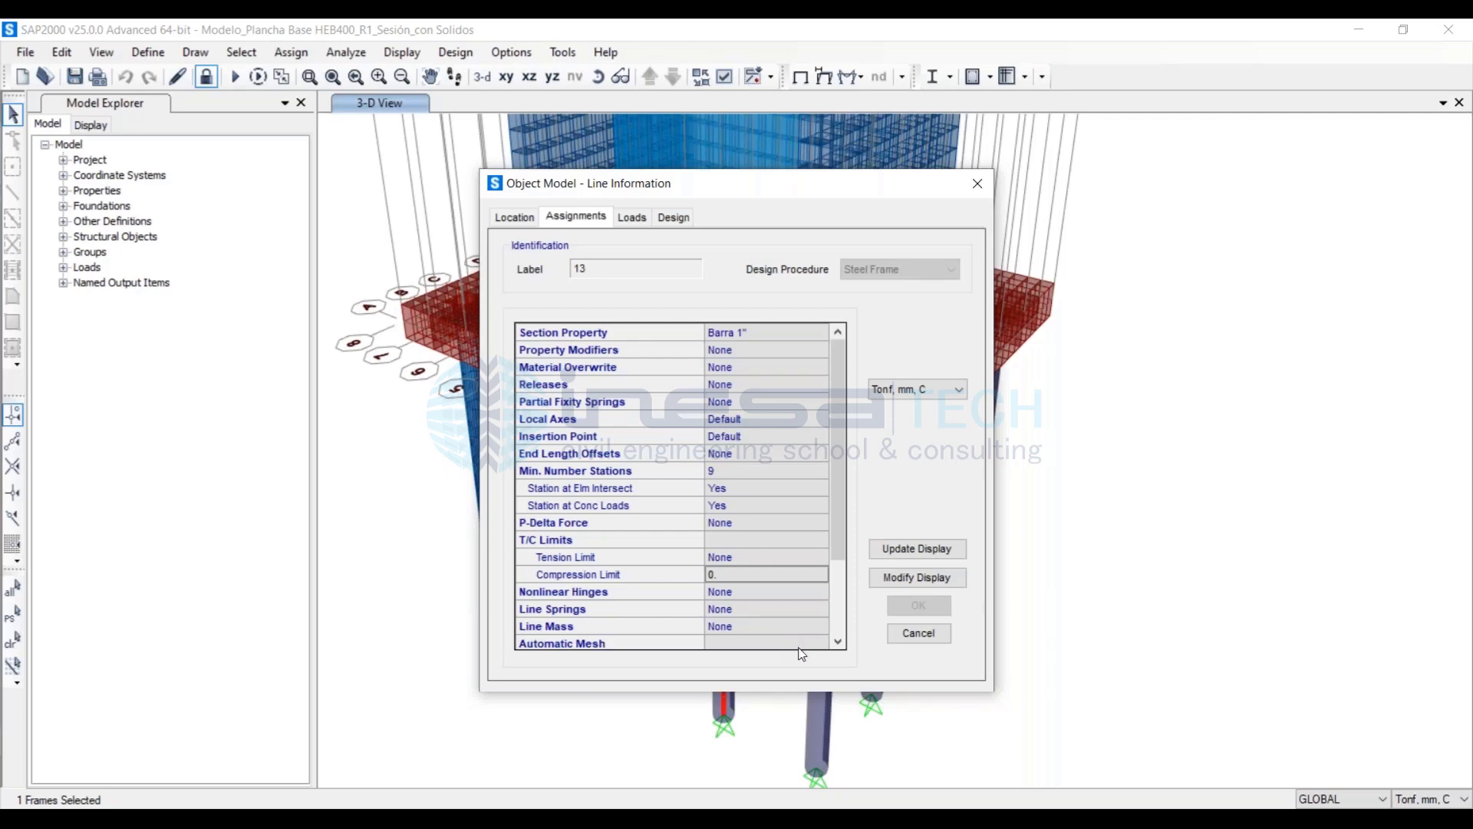
click(918, 633)
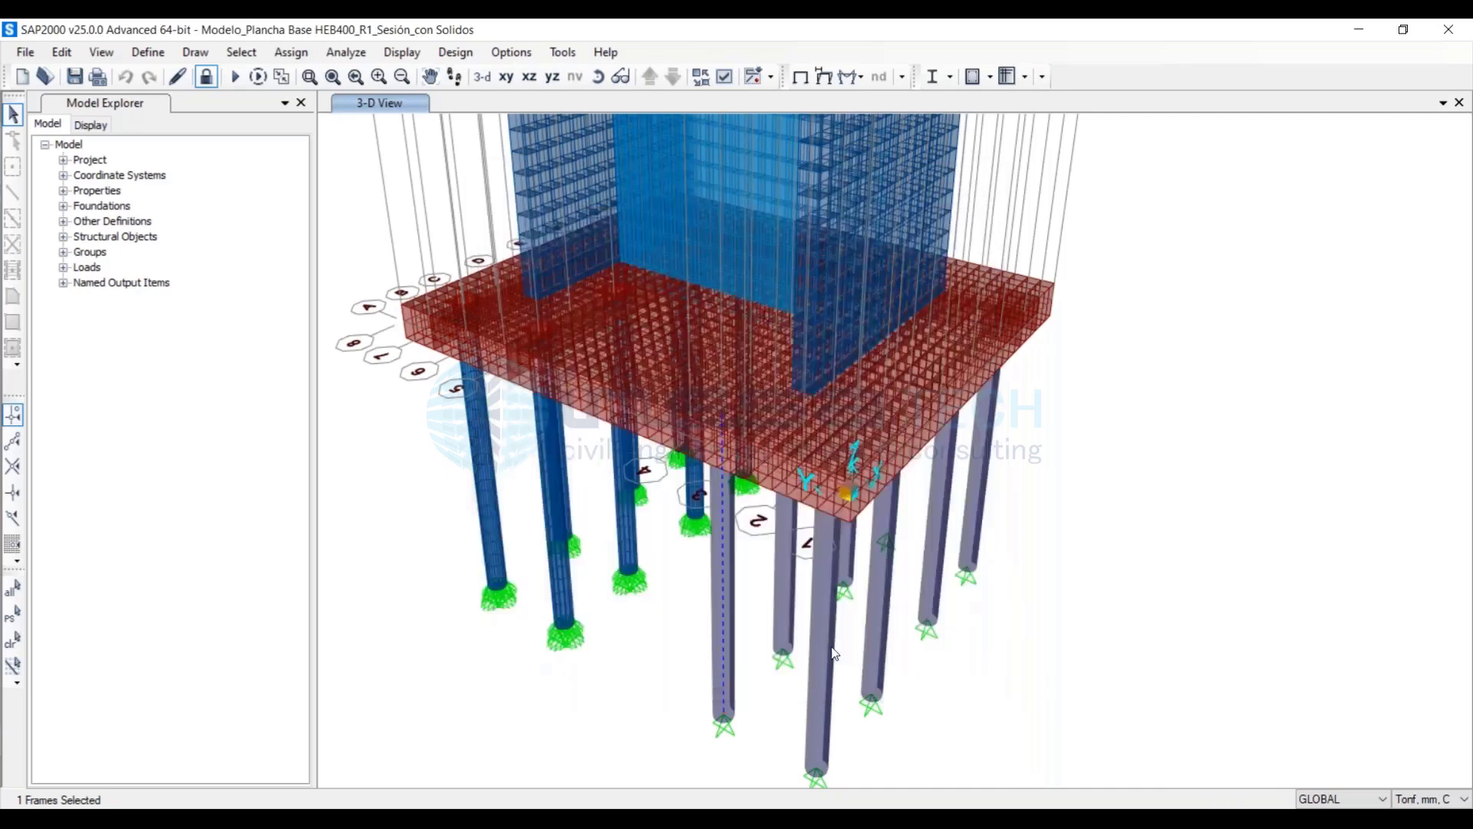
Deselect the anchor rod and review the base plate model's load case list, leaving the load cases unmodified
click(723, 584)
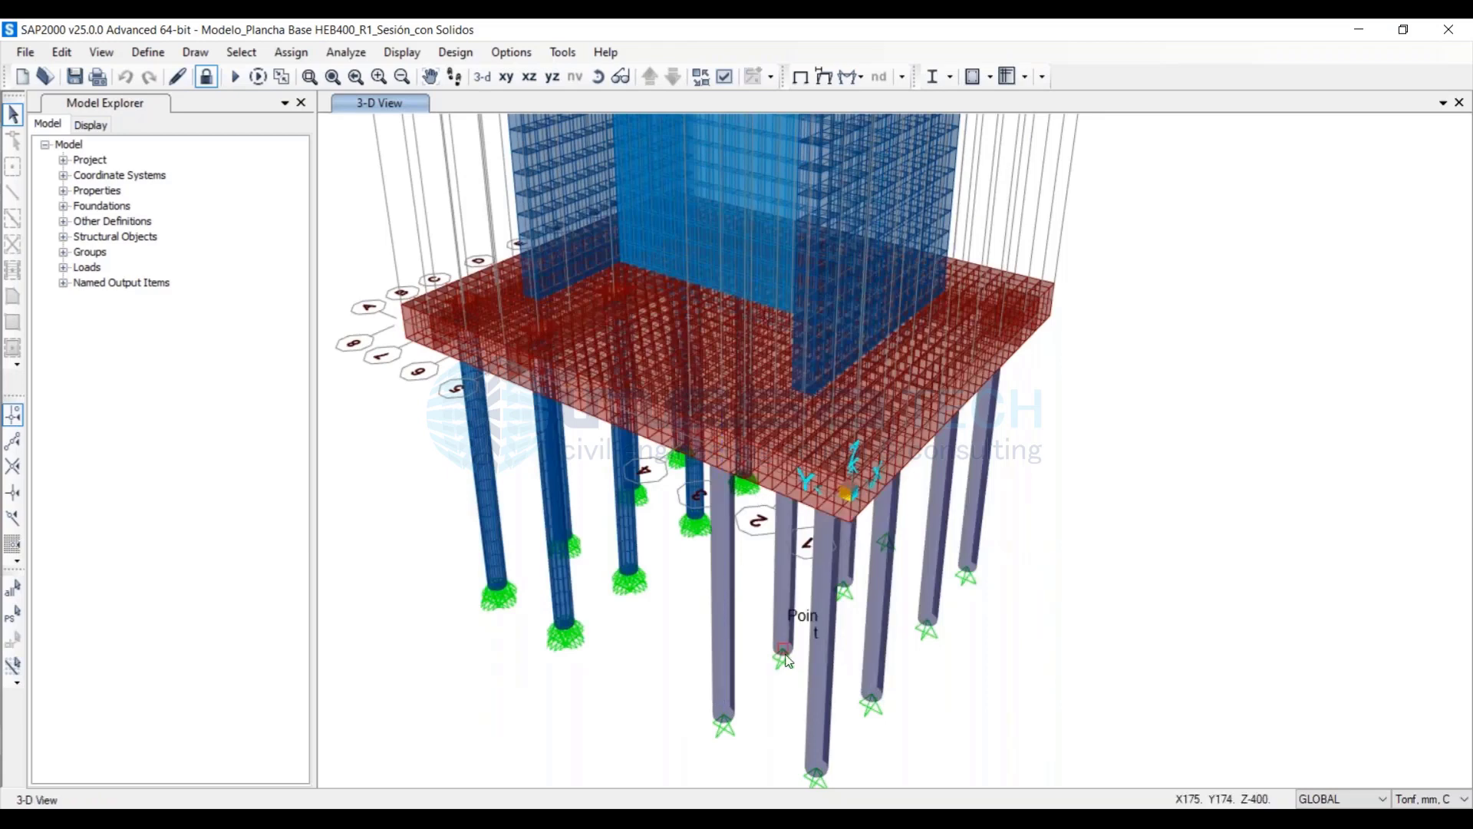
scroll(786, 656, down, 3)
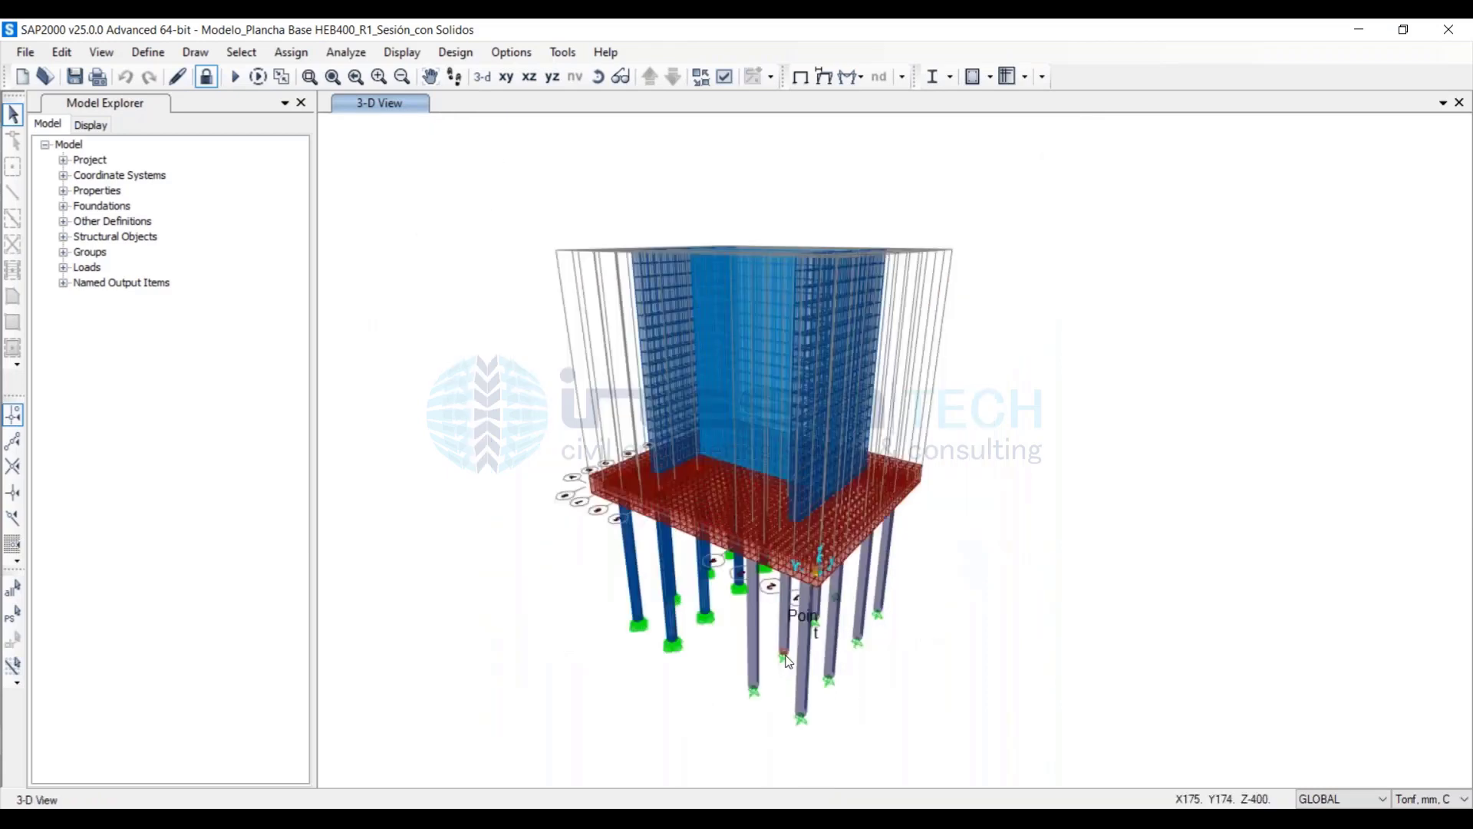
click(148, 51)
click(191, 447)
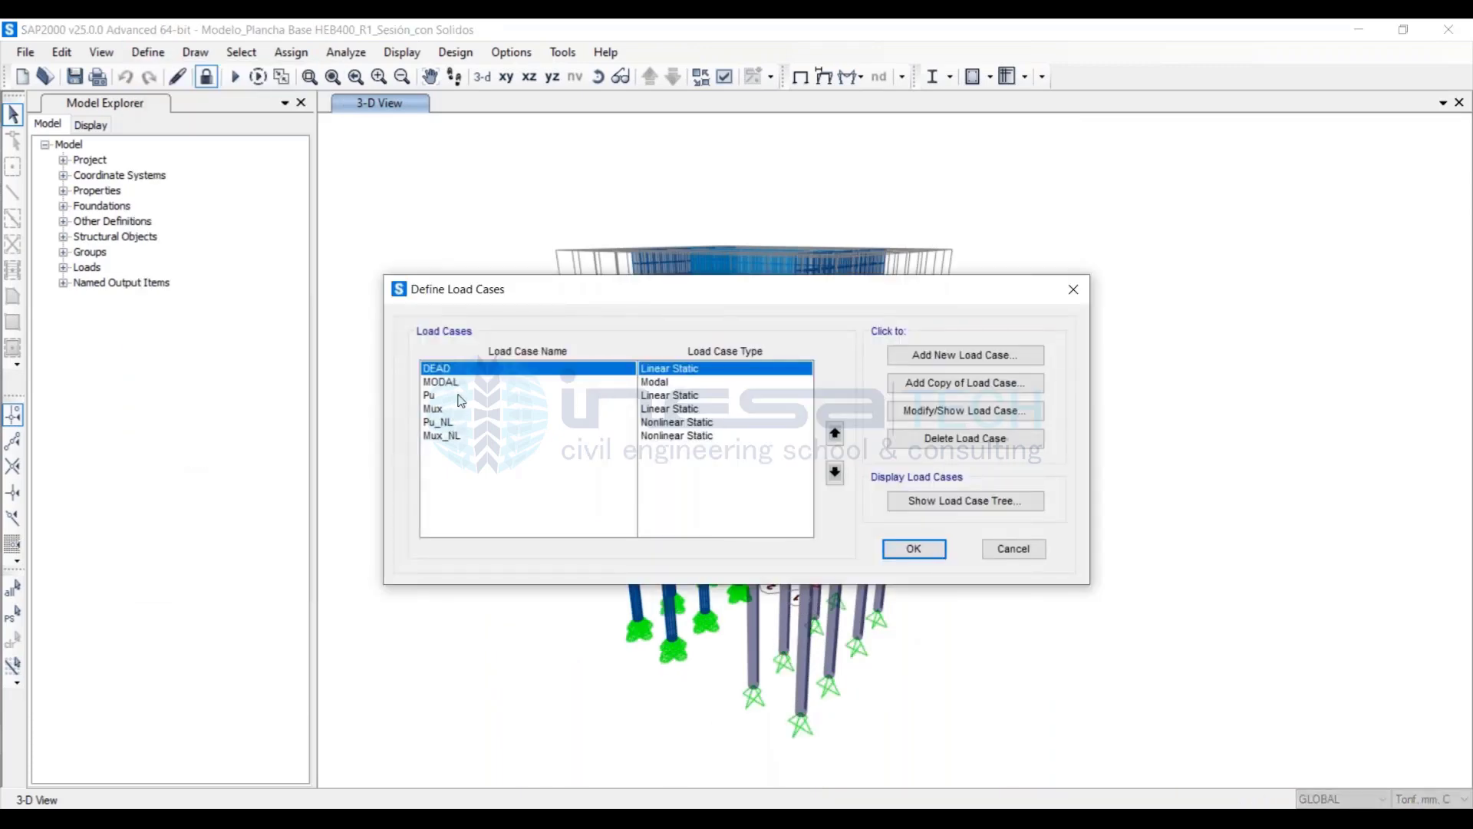
click(1016, 551)
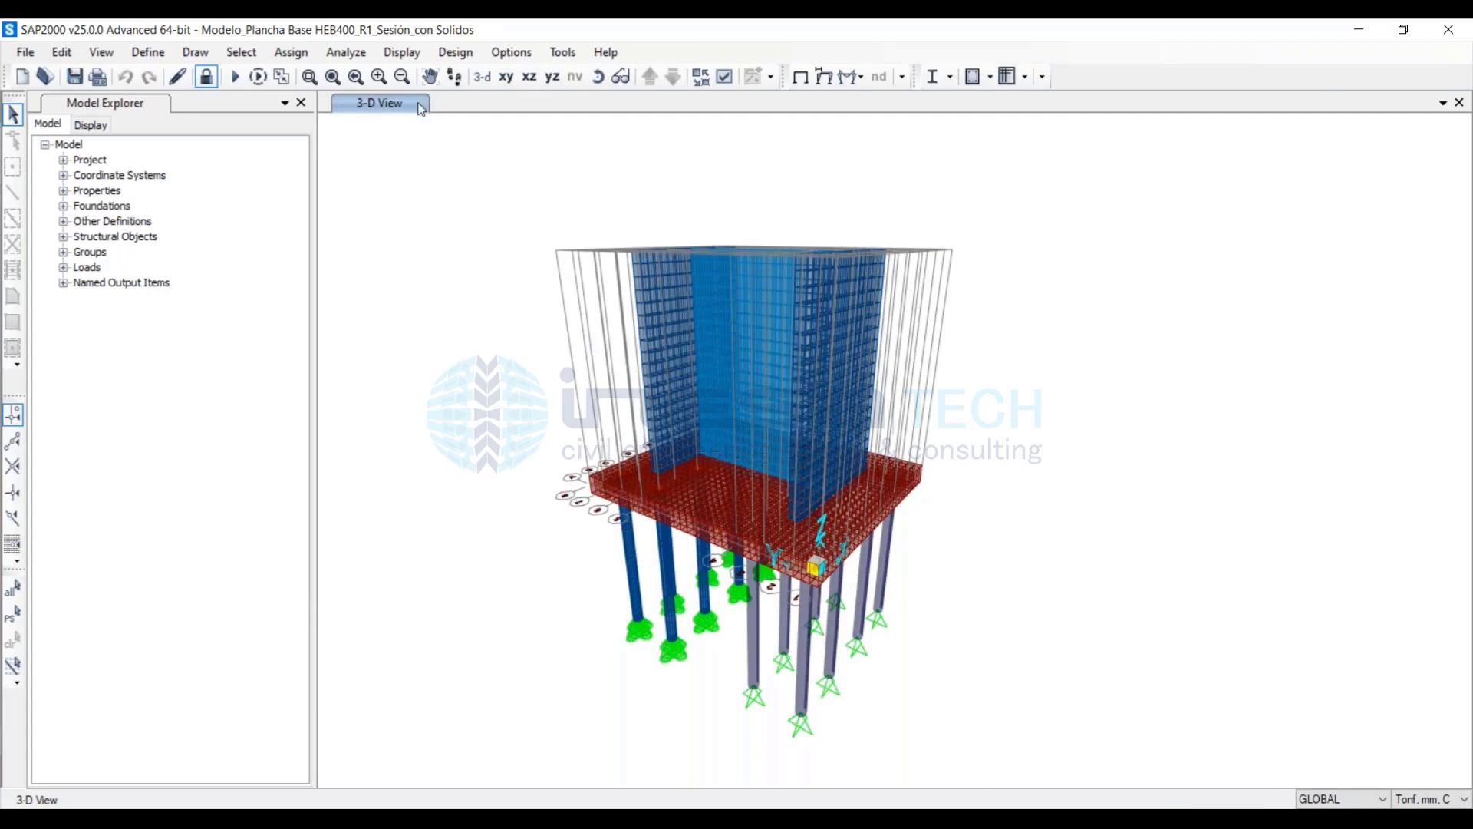
Apply the Standard view type to the base plate model, keeping the objects colored by sections
click(696, 76)
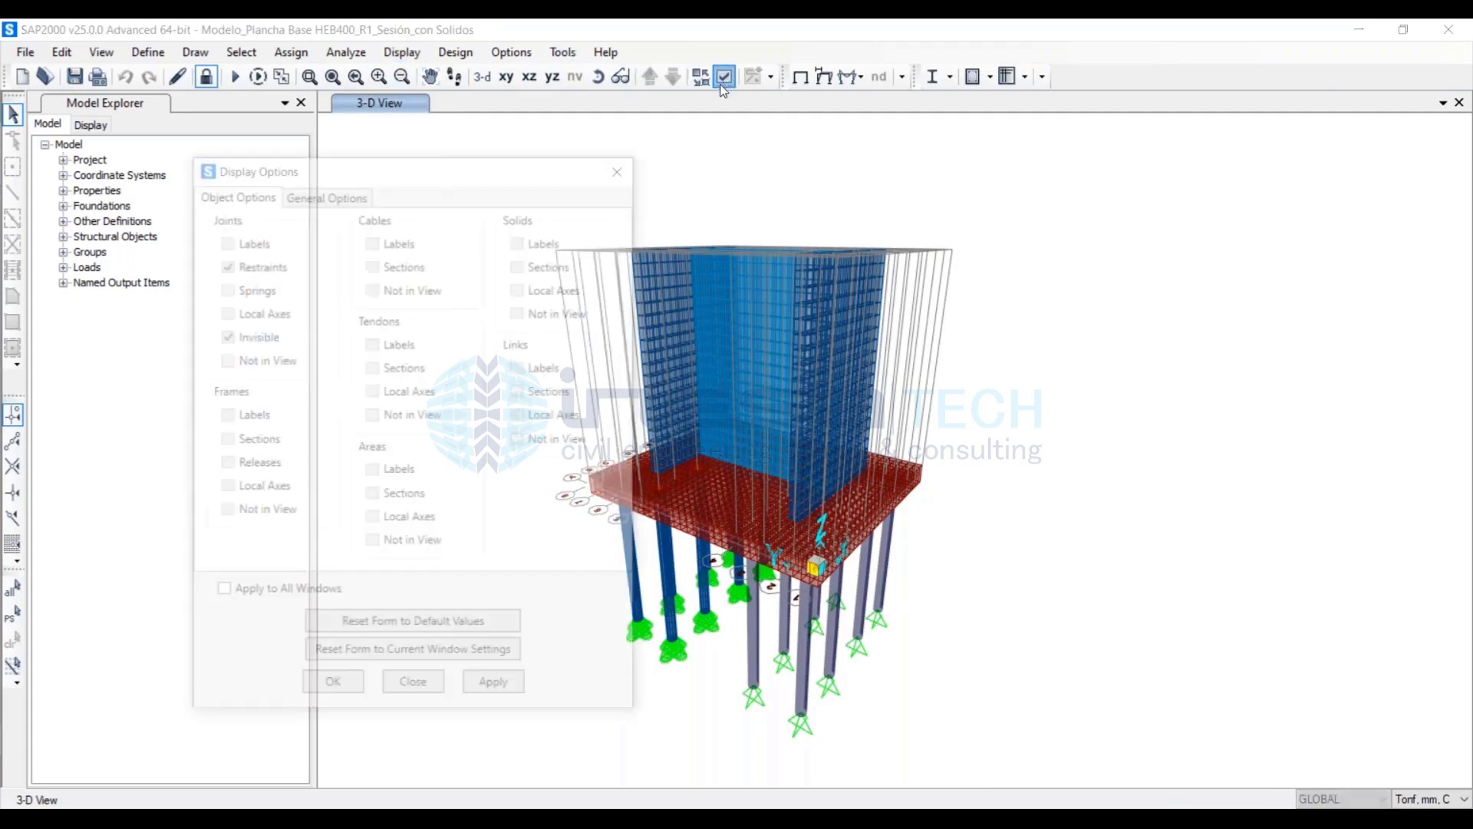
click(326, 194)
click(491, 243)
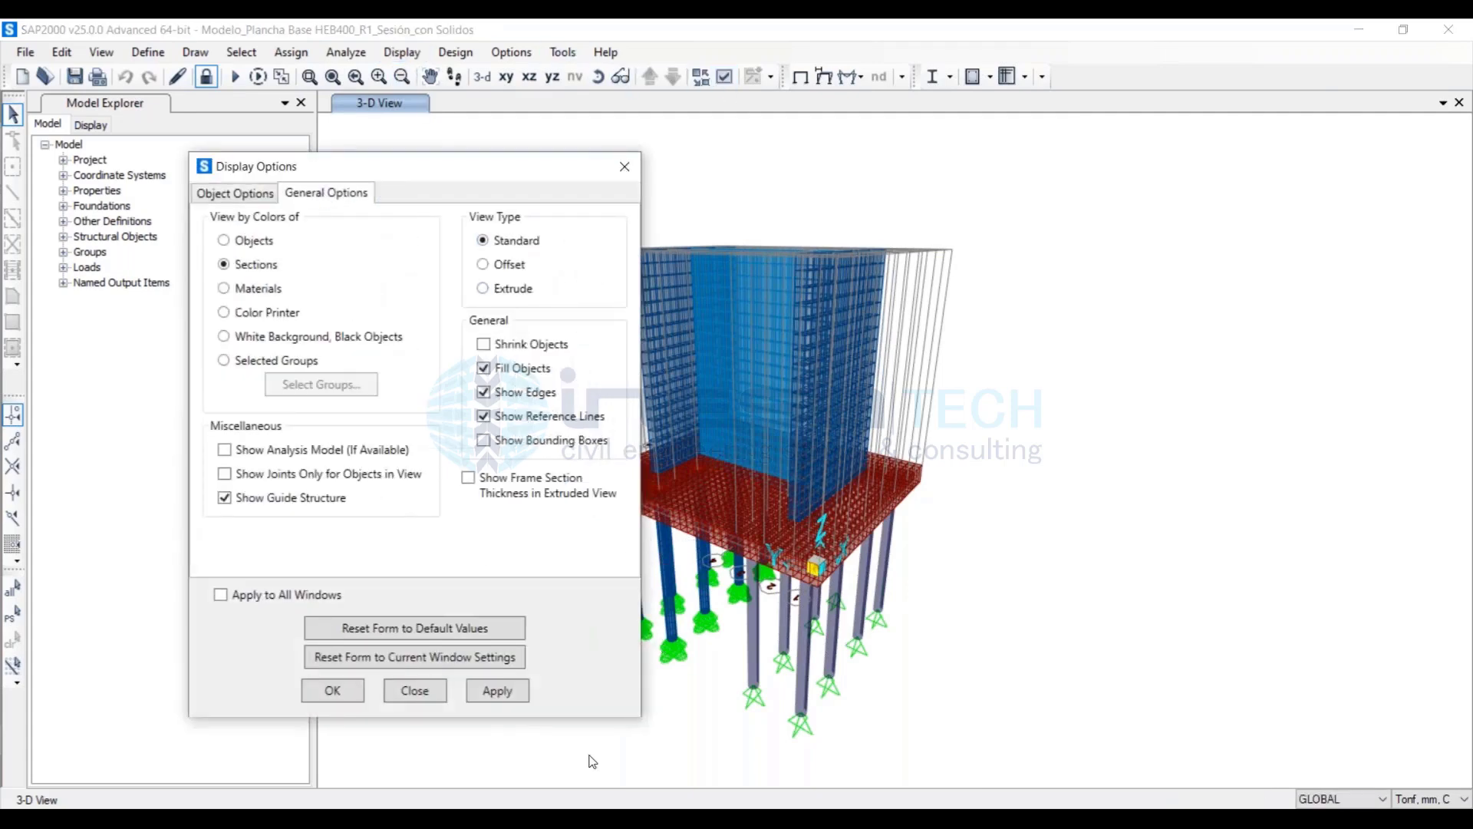
click(496, 693)
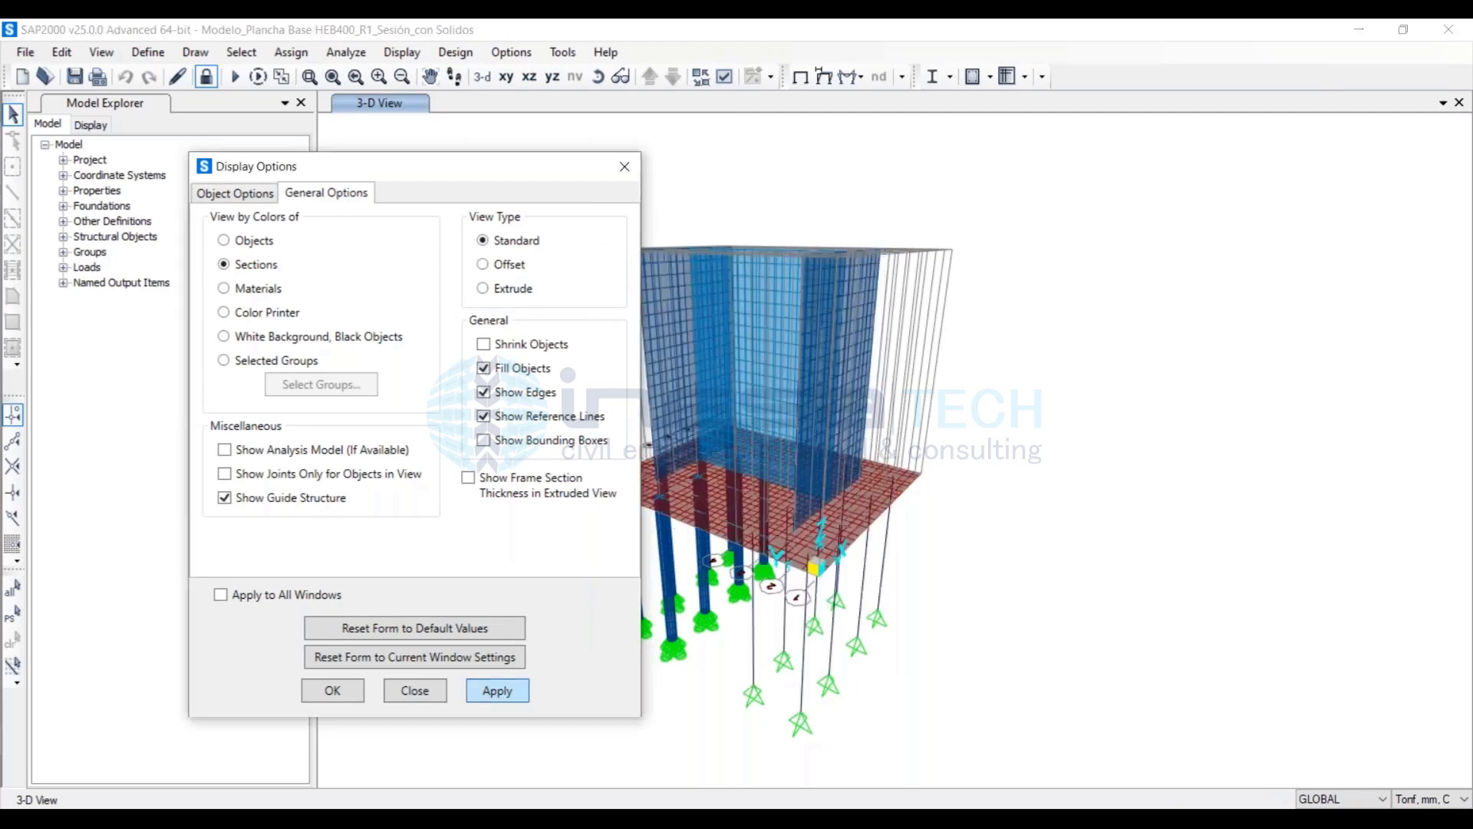
key(Escape)
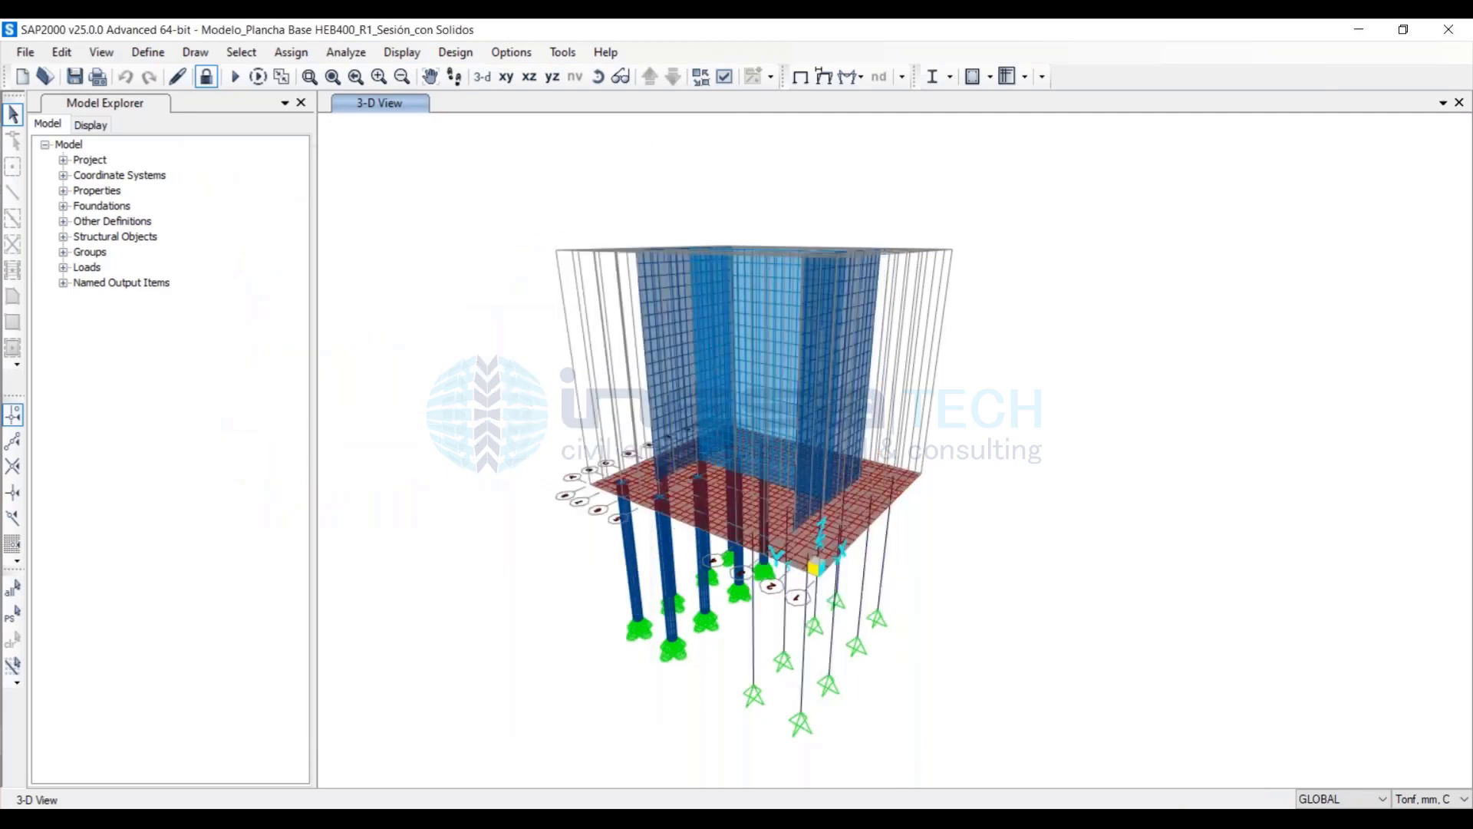
Display the joint reactions of load case Mux_NL as arrows at step 1
click(401, 55)
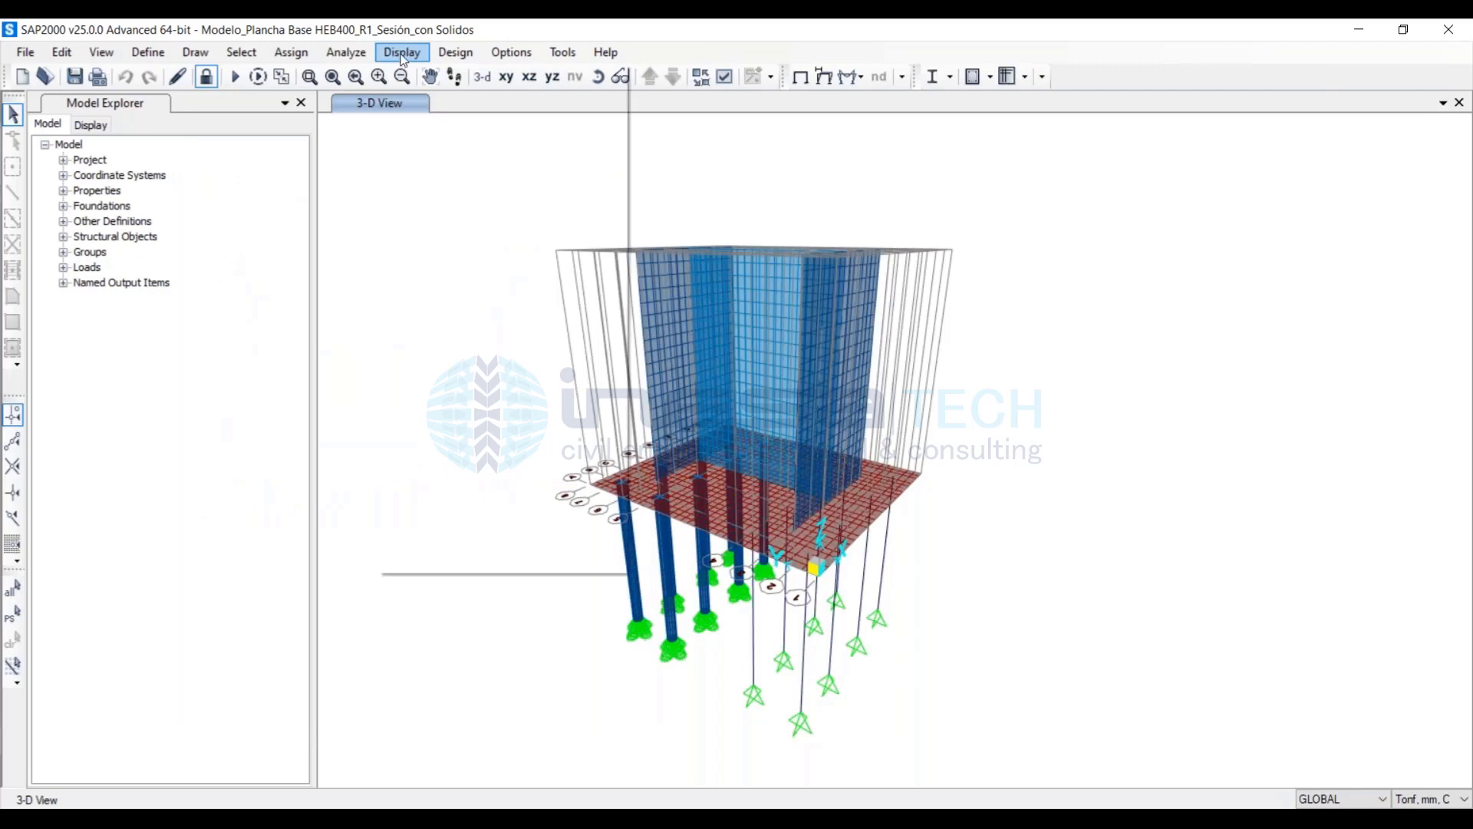
mouse_move(477, 286)
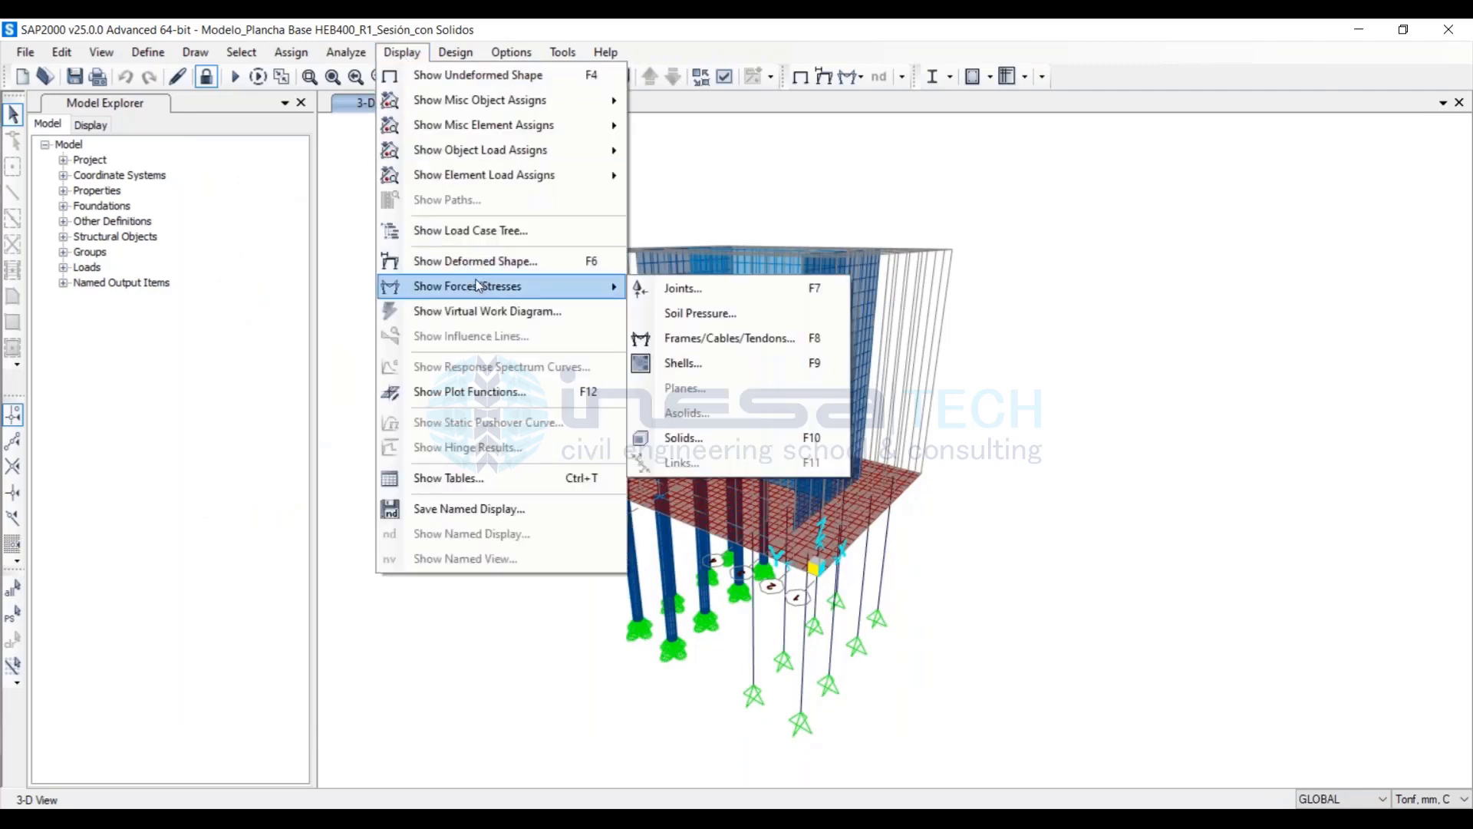
click(704, 291)
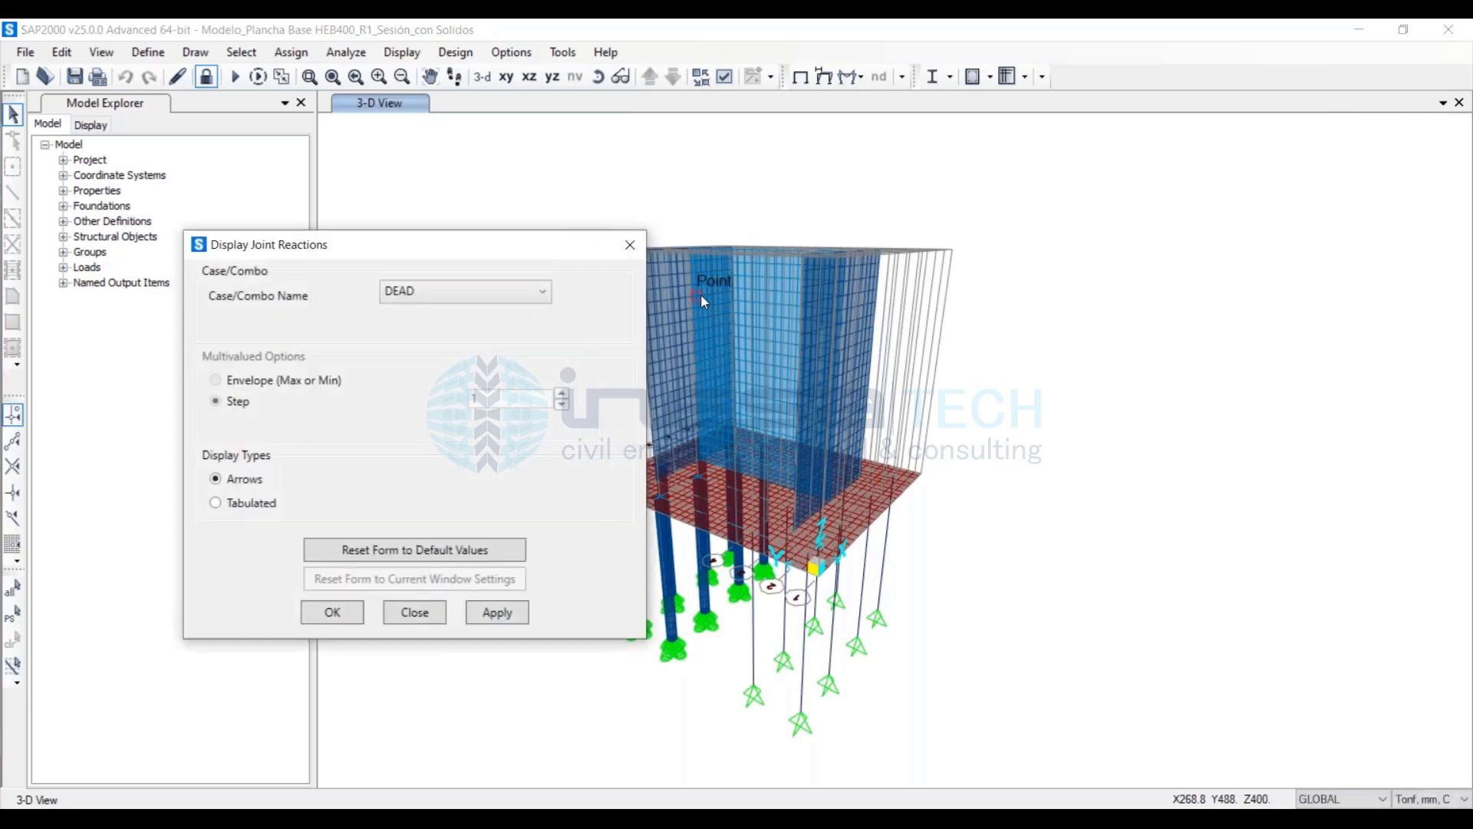
click(488, 295)
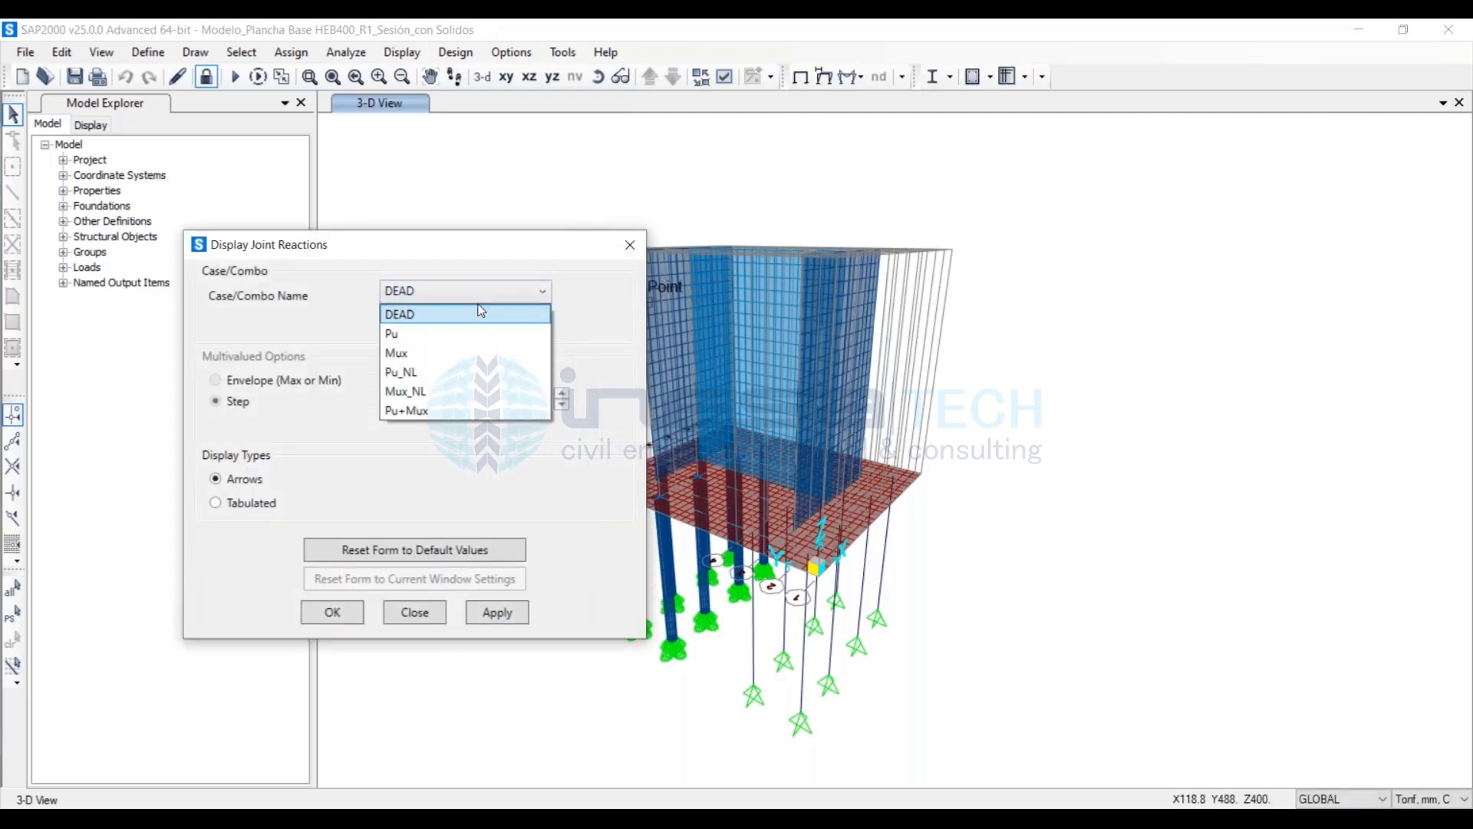
click(417, 391)
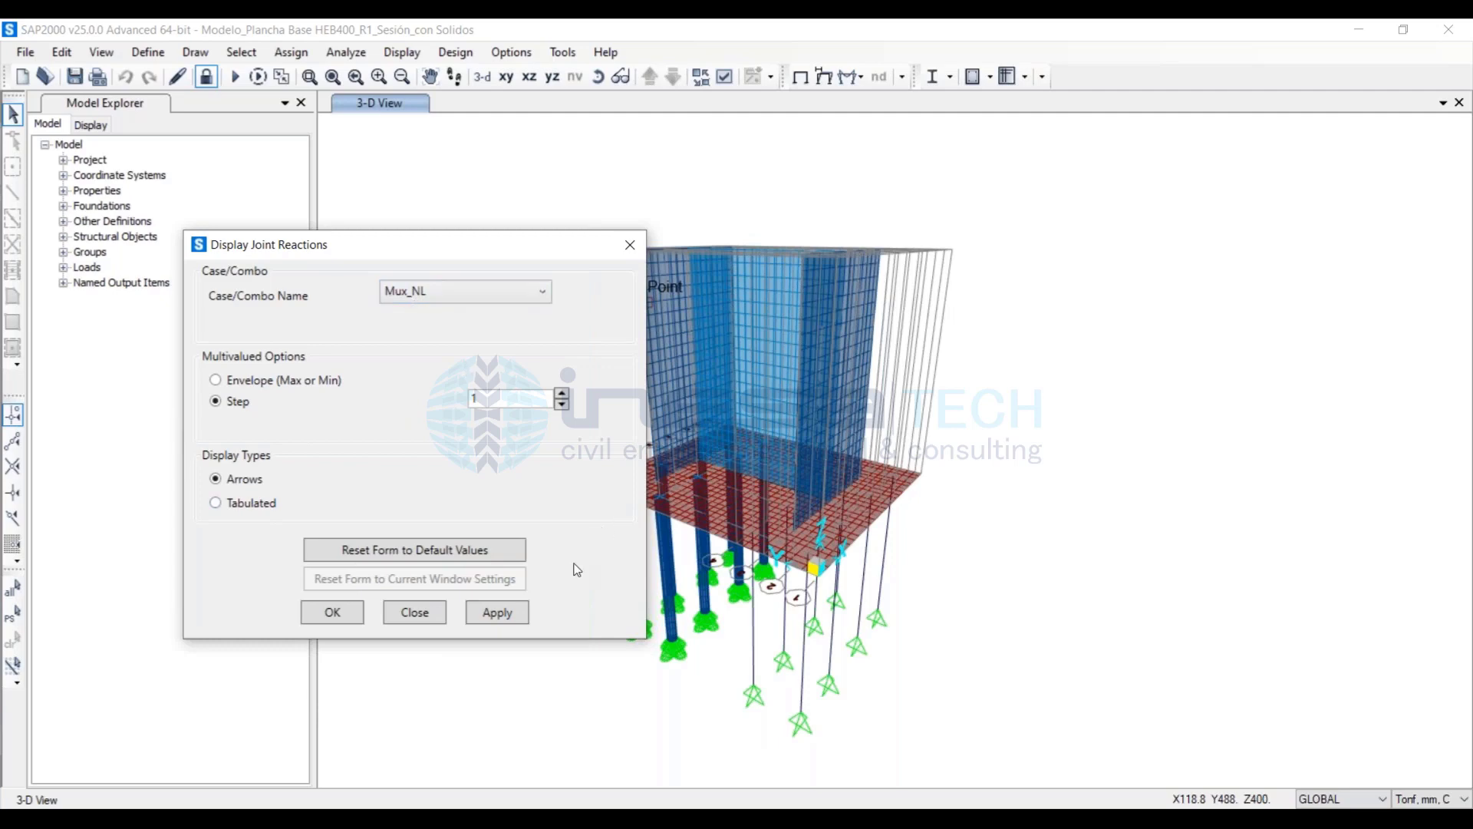
click(495, 611)
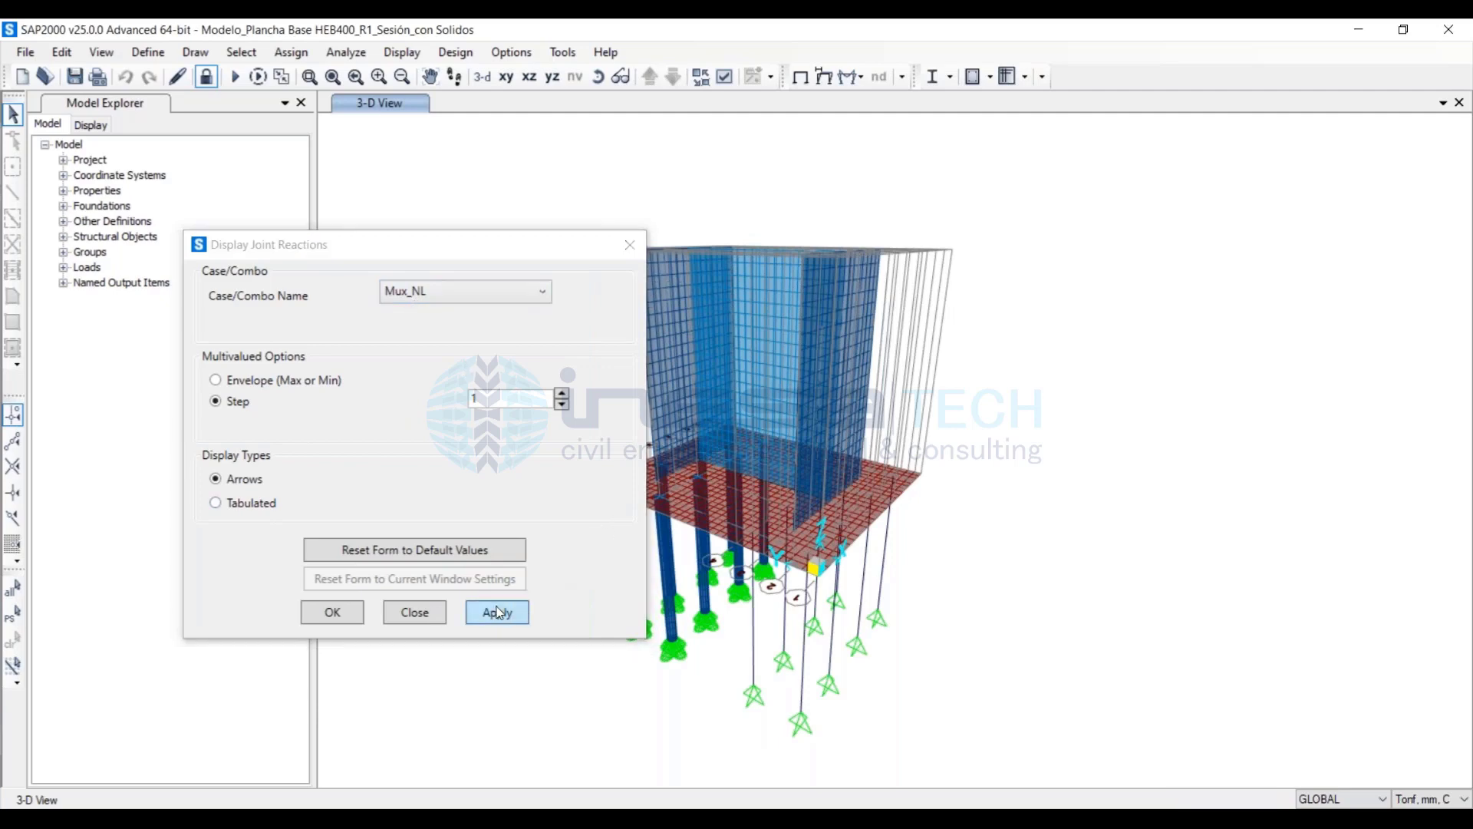
click(421, 614)
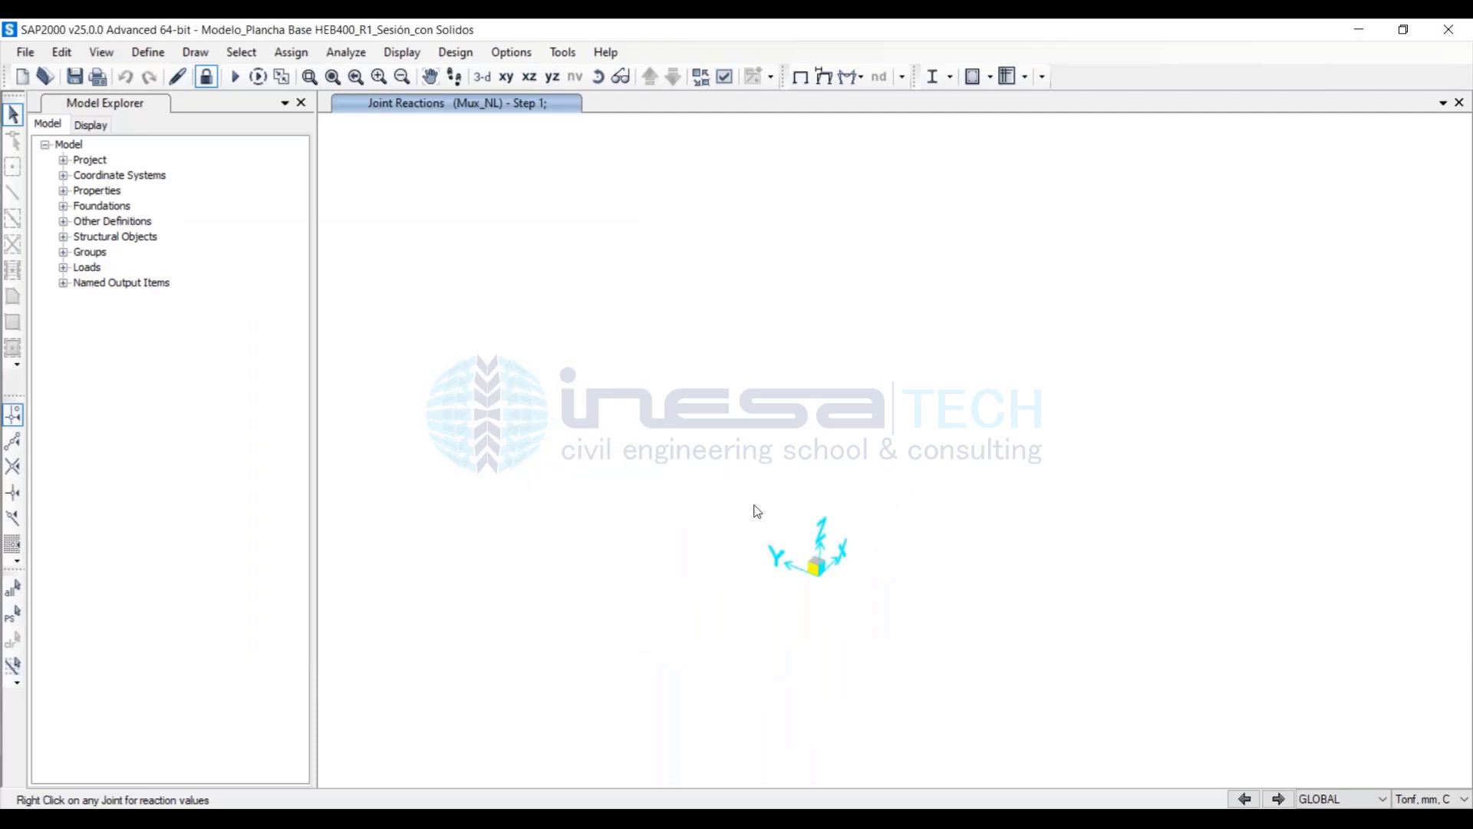
Advance the Mux_NL joint reactions display beyond step 1 in the base plate model with solids
click(1278, 798)
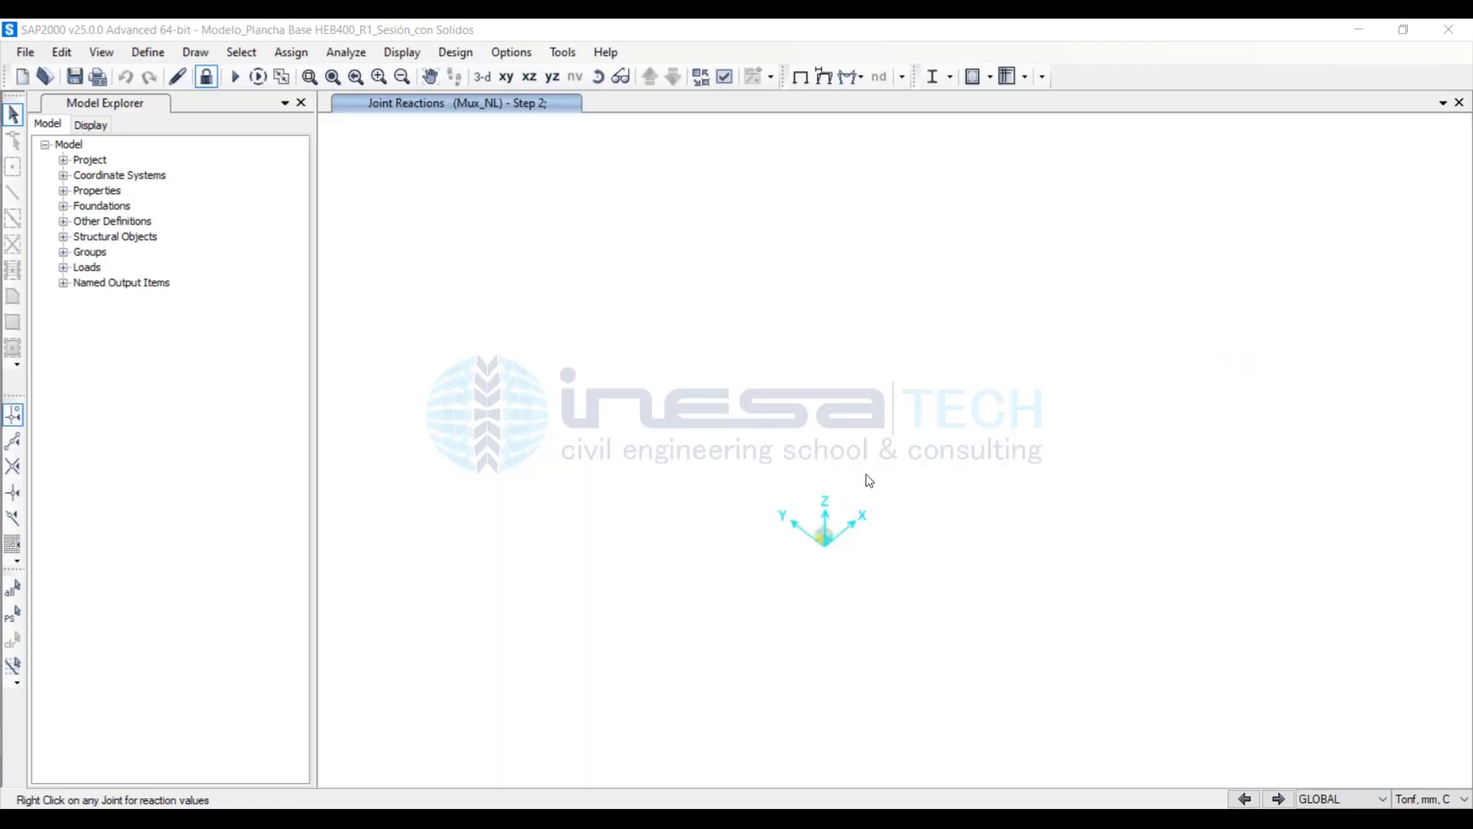
scroll(831, 529, up, 5)
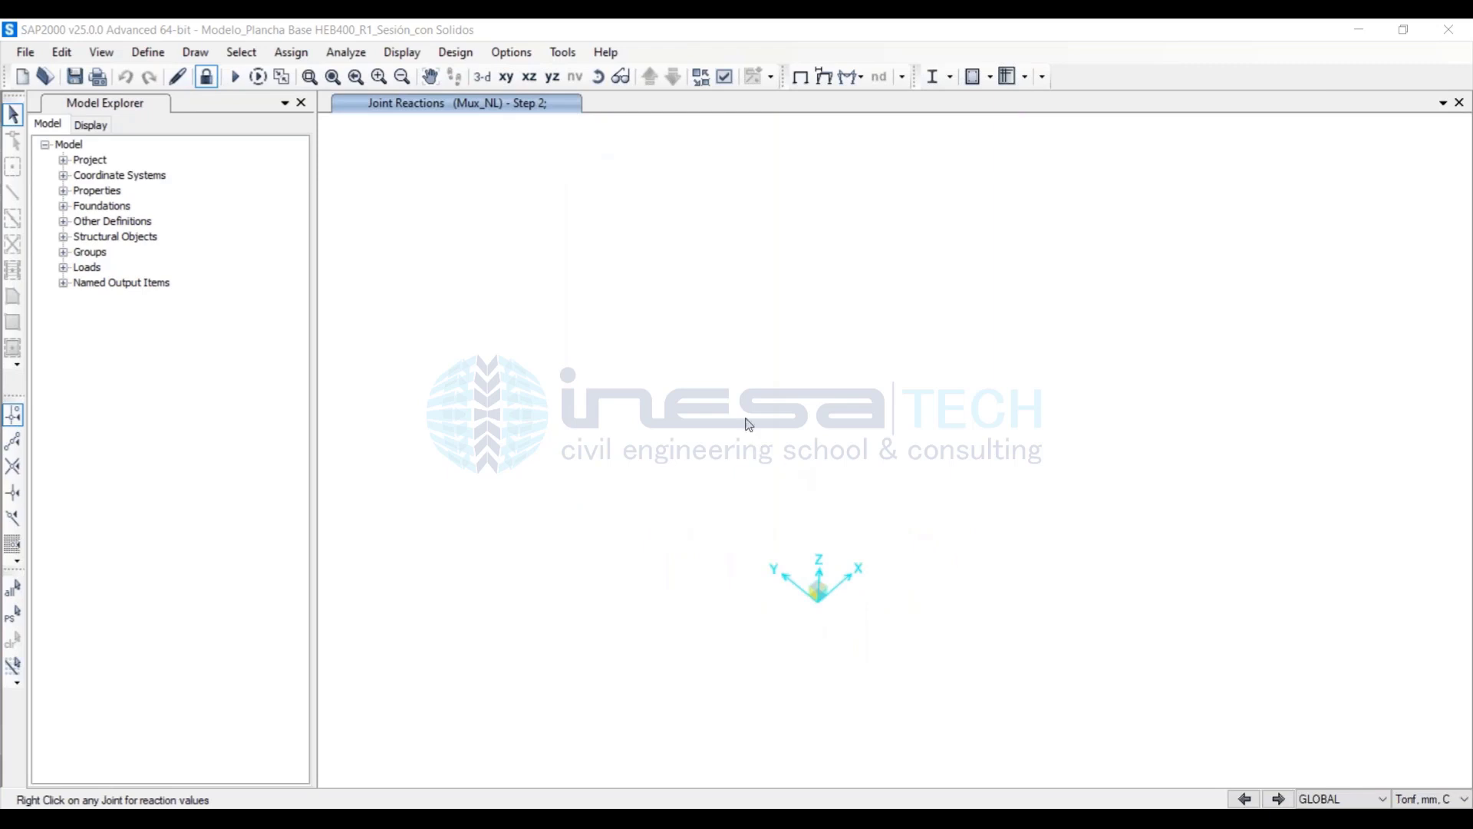
click(1279, 799)
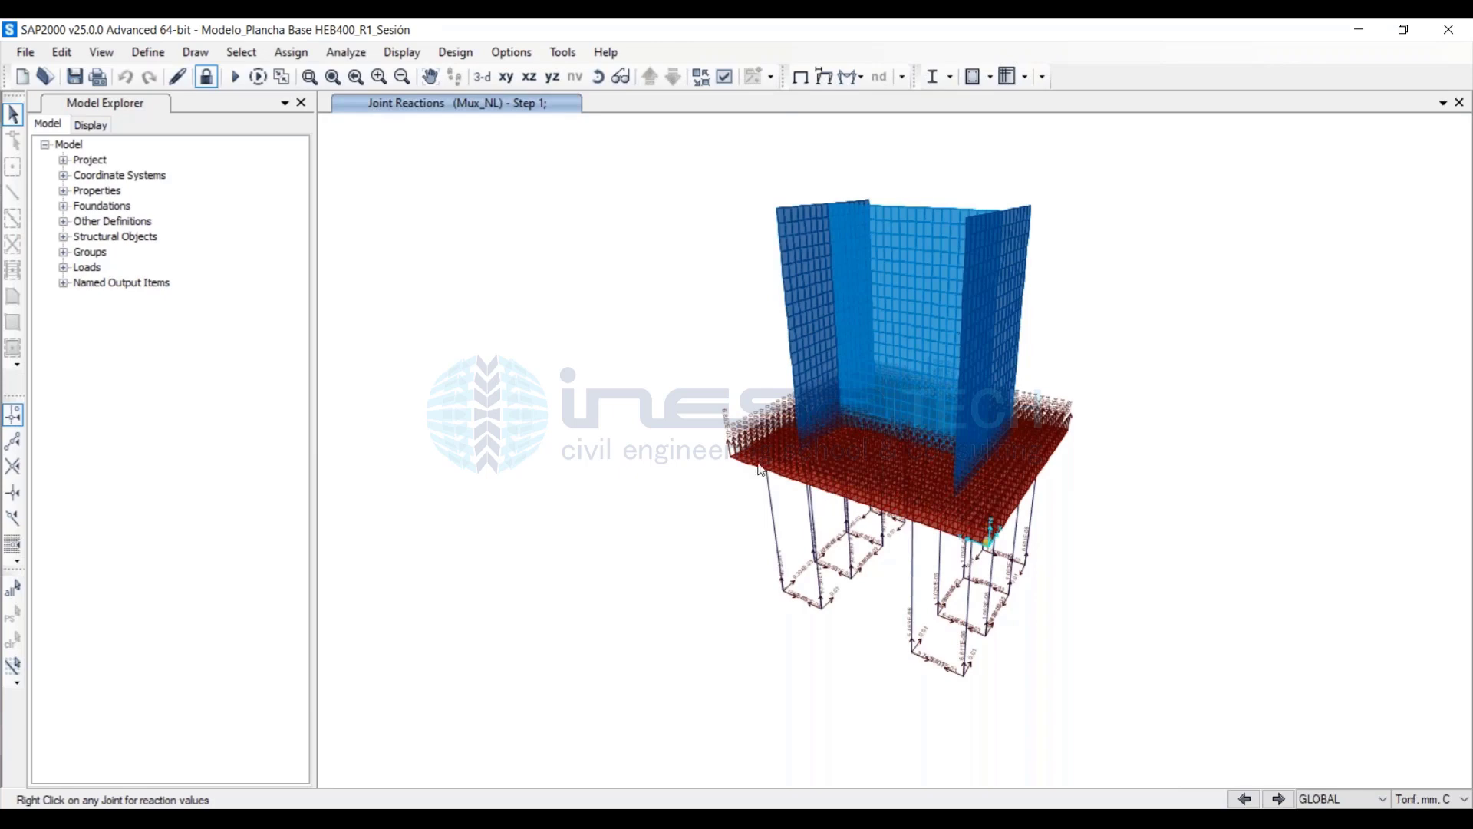
Step through the Mux_NL joint reactions of Modelo_Plancha Base HEB400_R1_Sesión up to step 8, examining the reaction arrows under the plate
scroll(764, 470, up, 4)
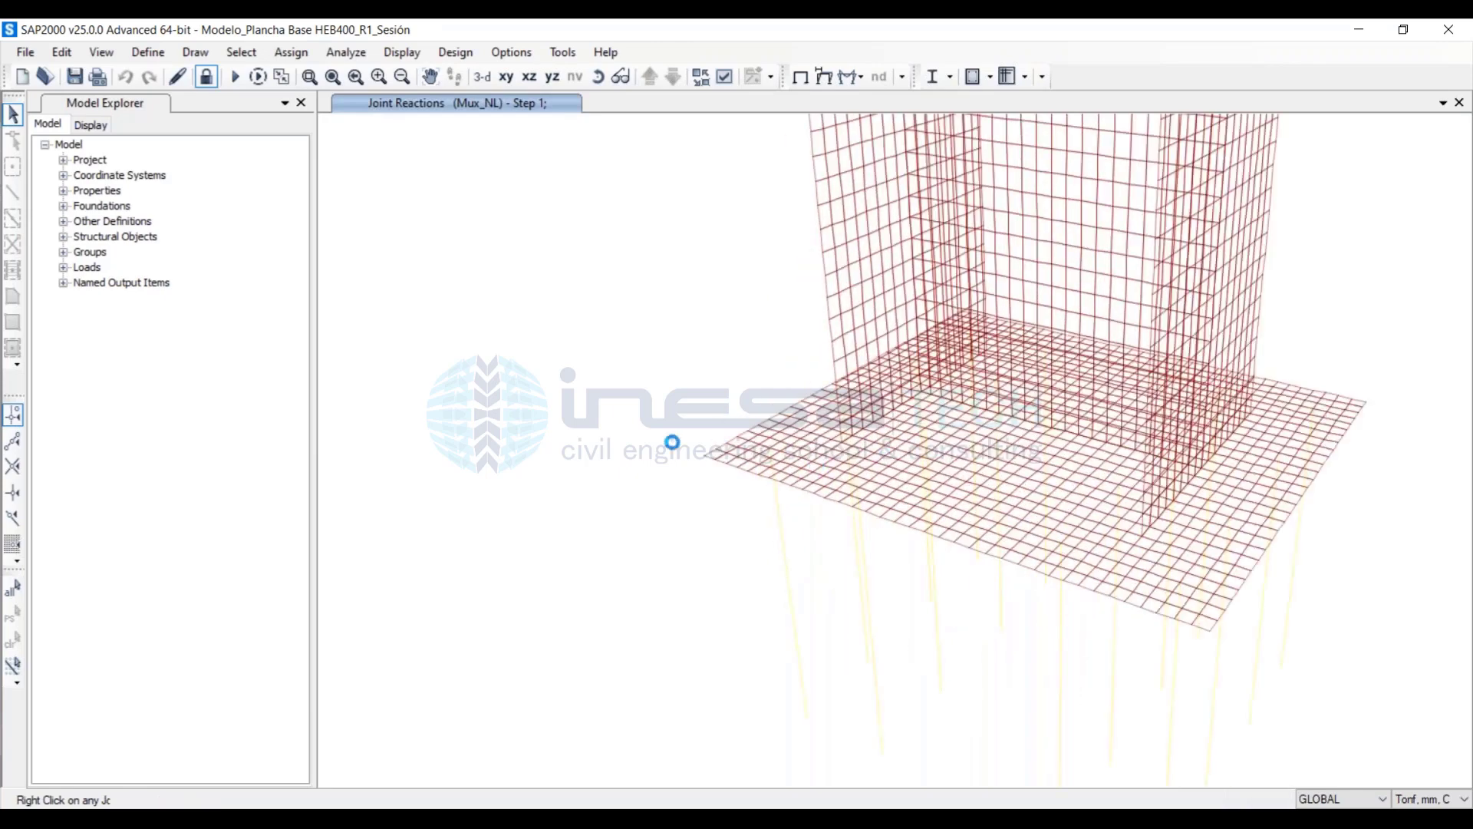
click(1279, 800)
click(1279, 800)
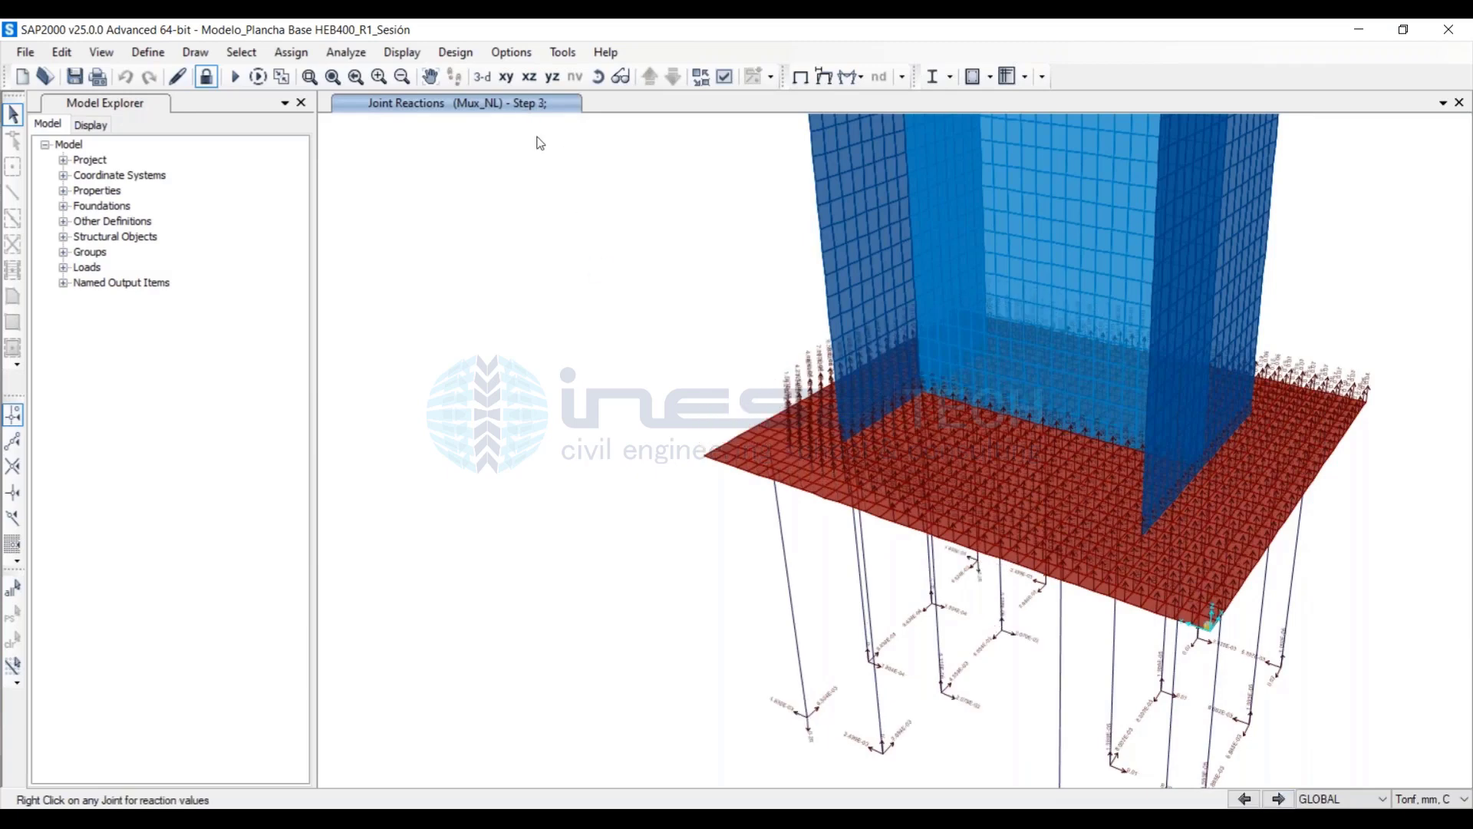
click(1279, 801)
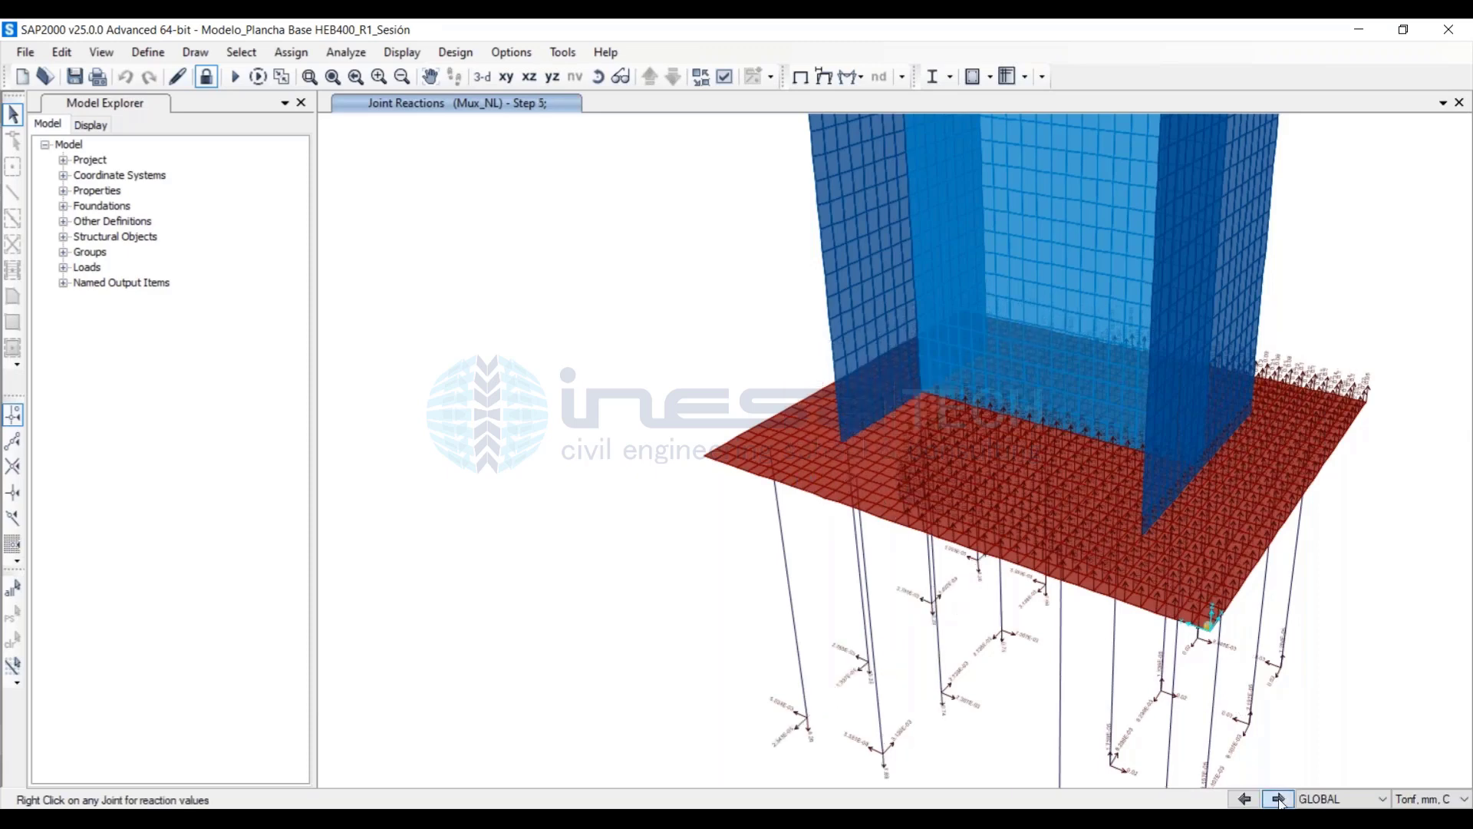
click(1279, 800)
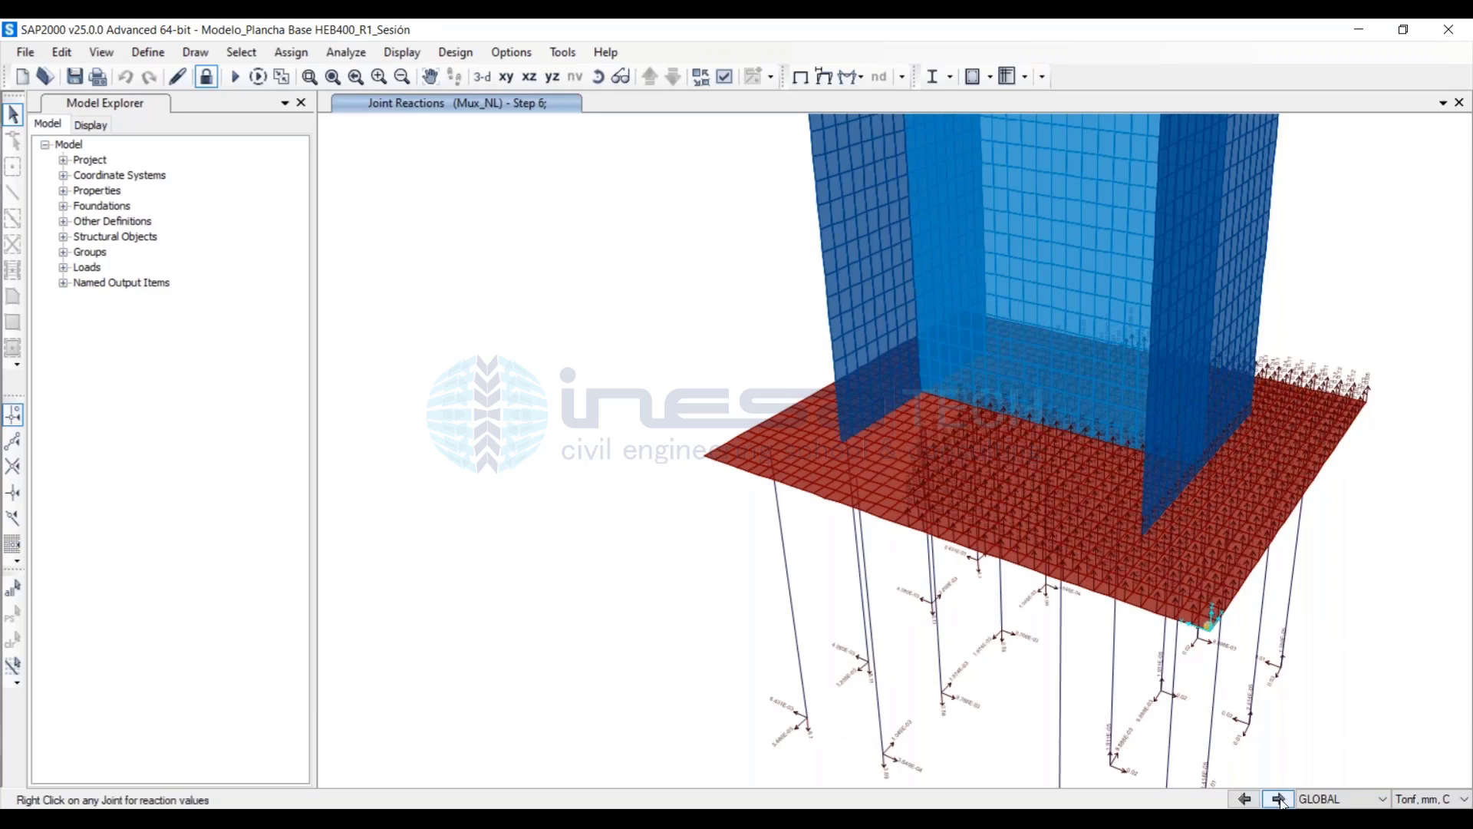
click(1279, 800)
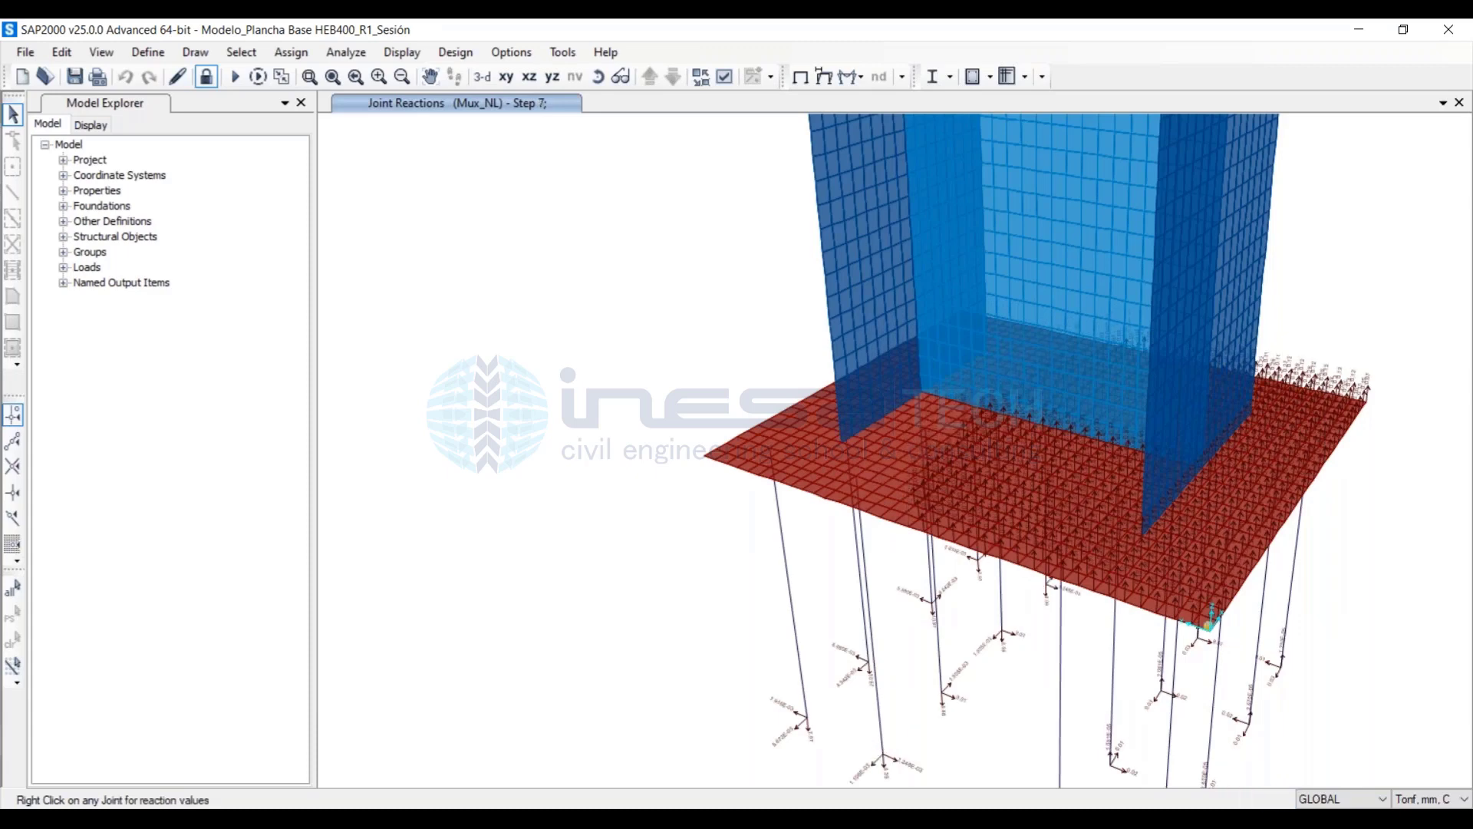
Close the Model Explorer and advance the Mux_NL joint reactions to step 9, examining how they are distributed under the base plate
click(301, 102)
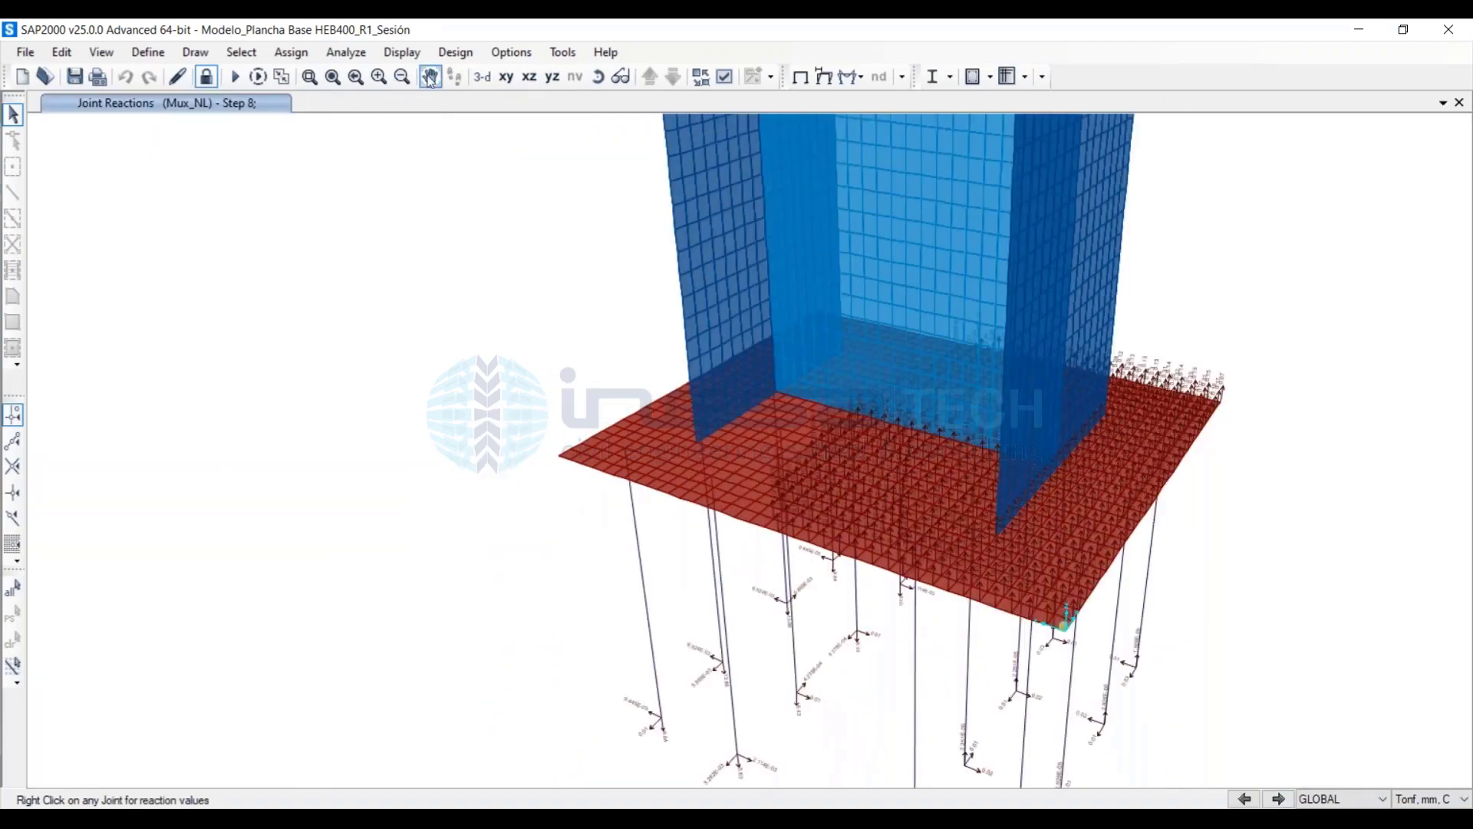
click(431, 79)
drag(924, 423, 752, 400)
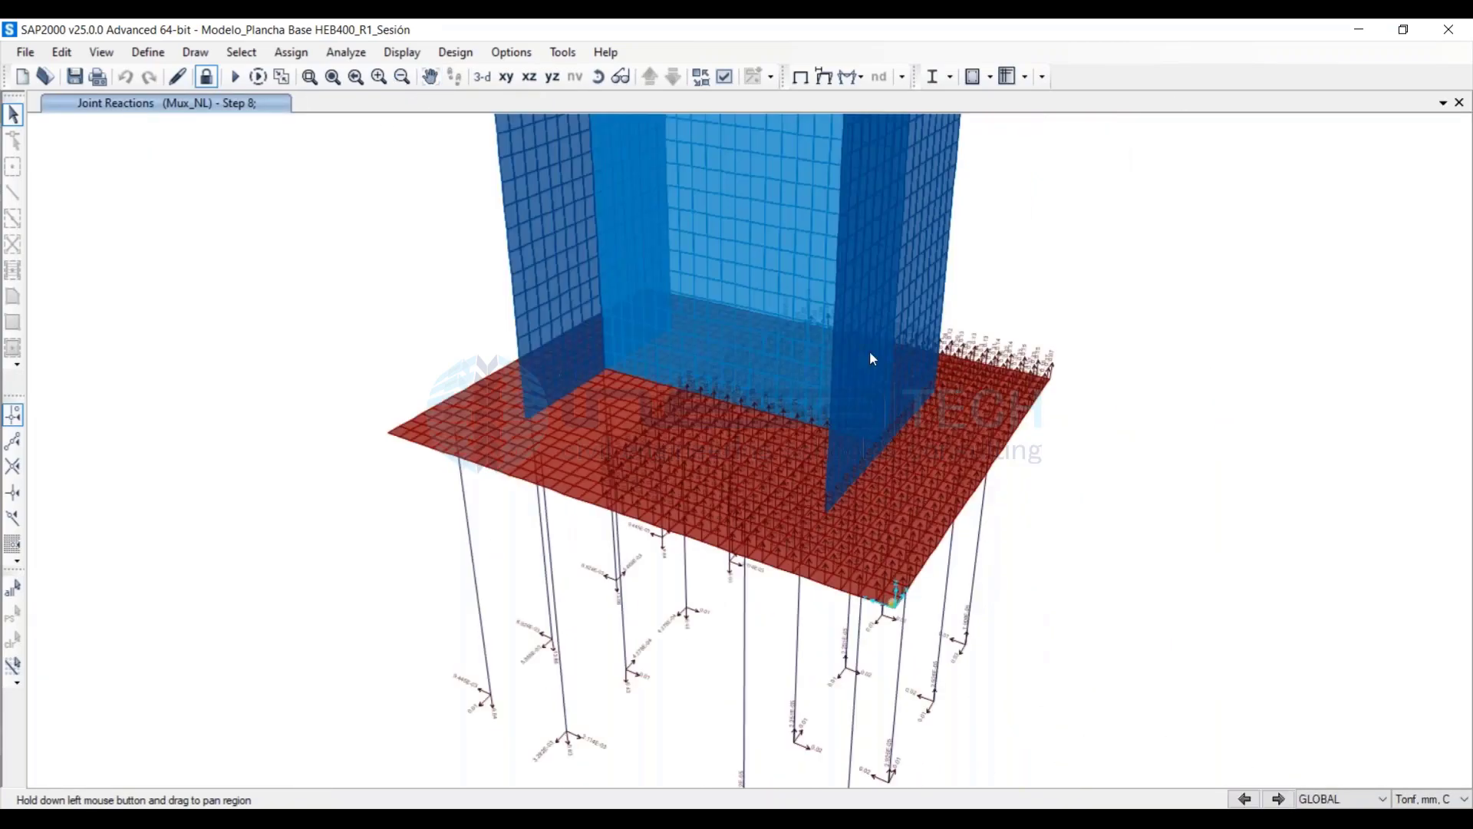
click(1278, 798)
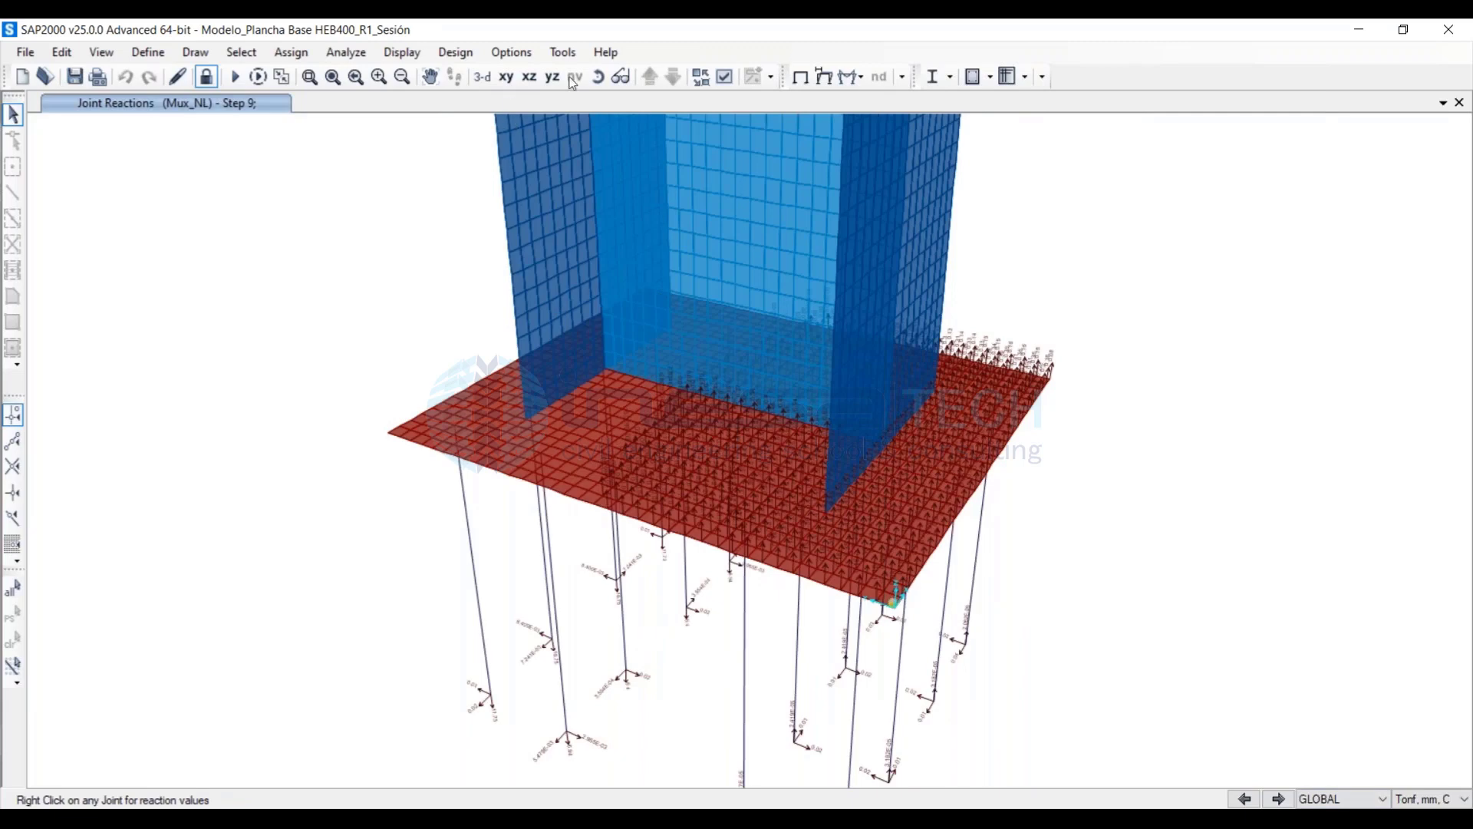
click(598, 76)
drag(584, 330, 431, 439)
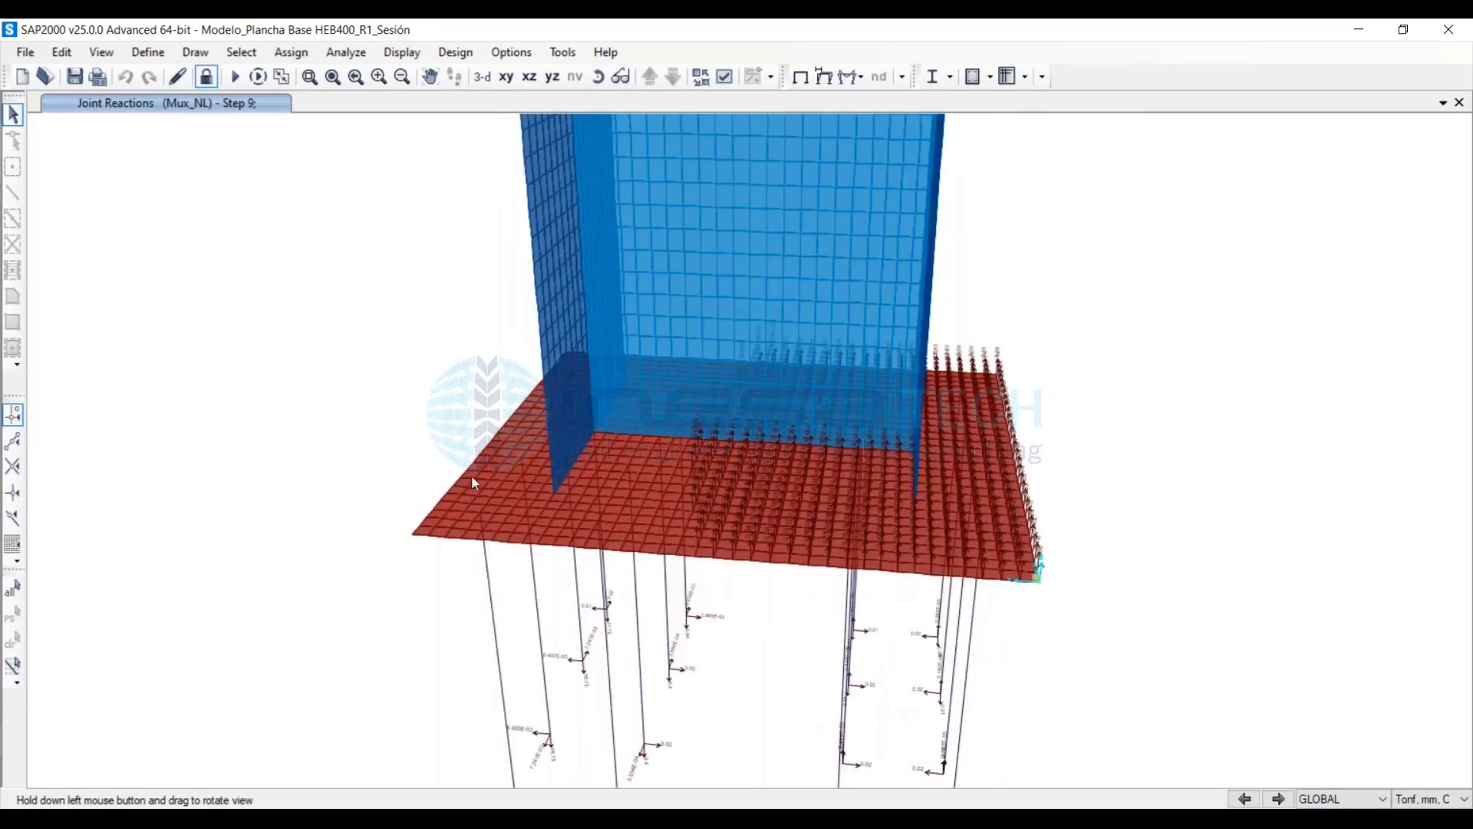
Display the filled axial force diagram of the frames for load case Mux_NL at step 10 with automatic scaling
click(402, 52)
mouse_move(482, 290)
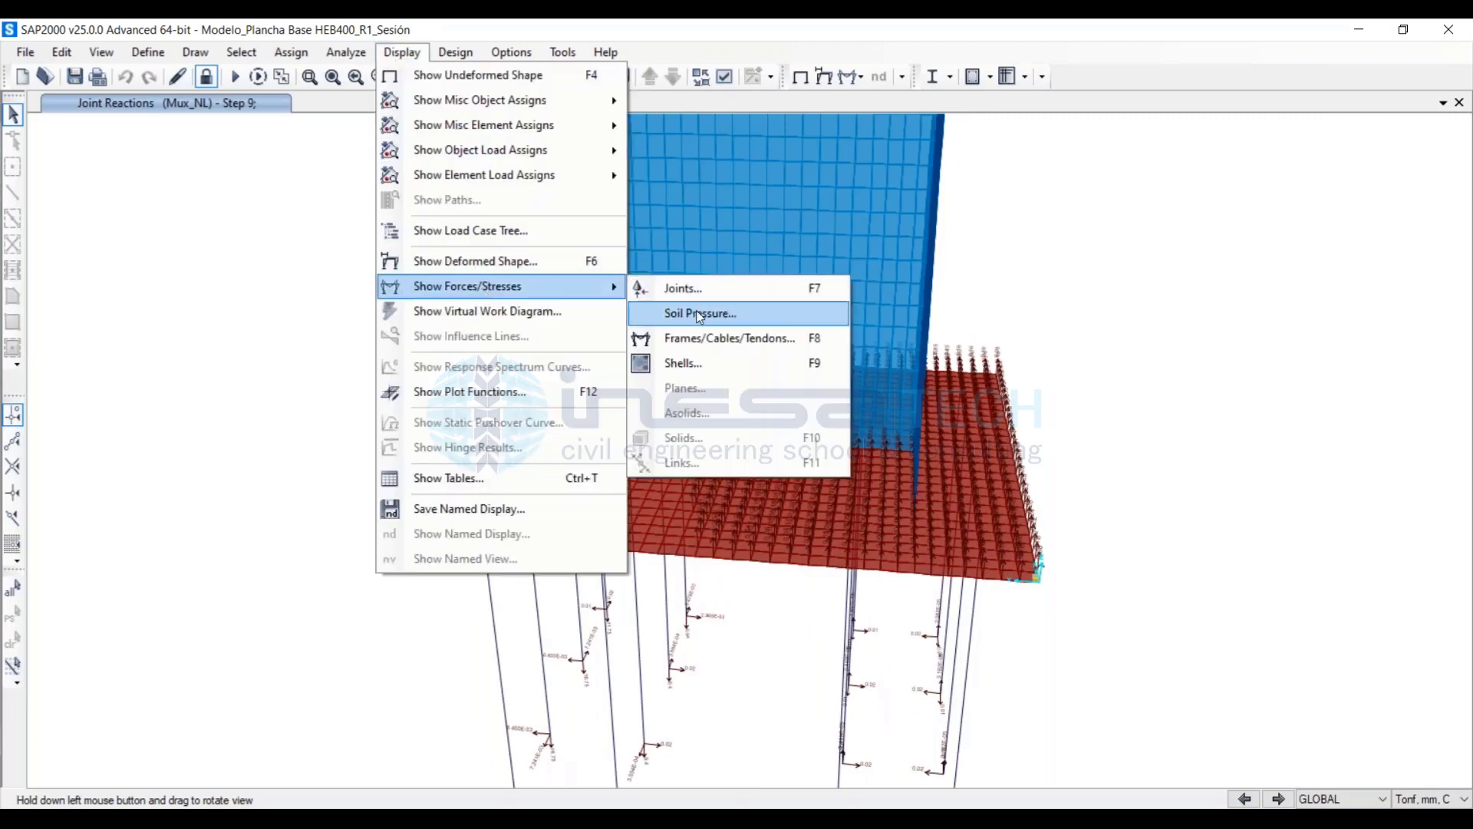
click(693, 339)
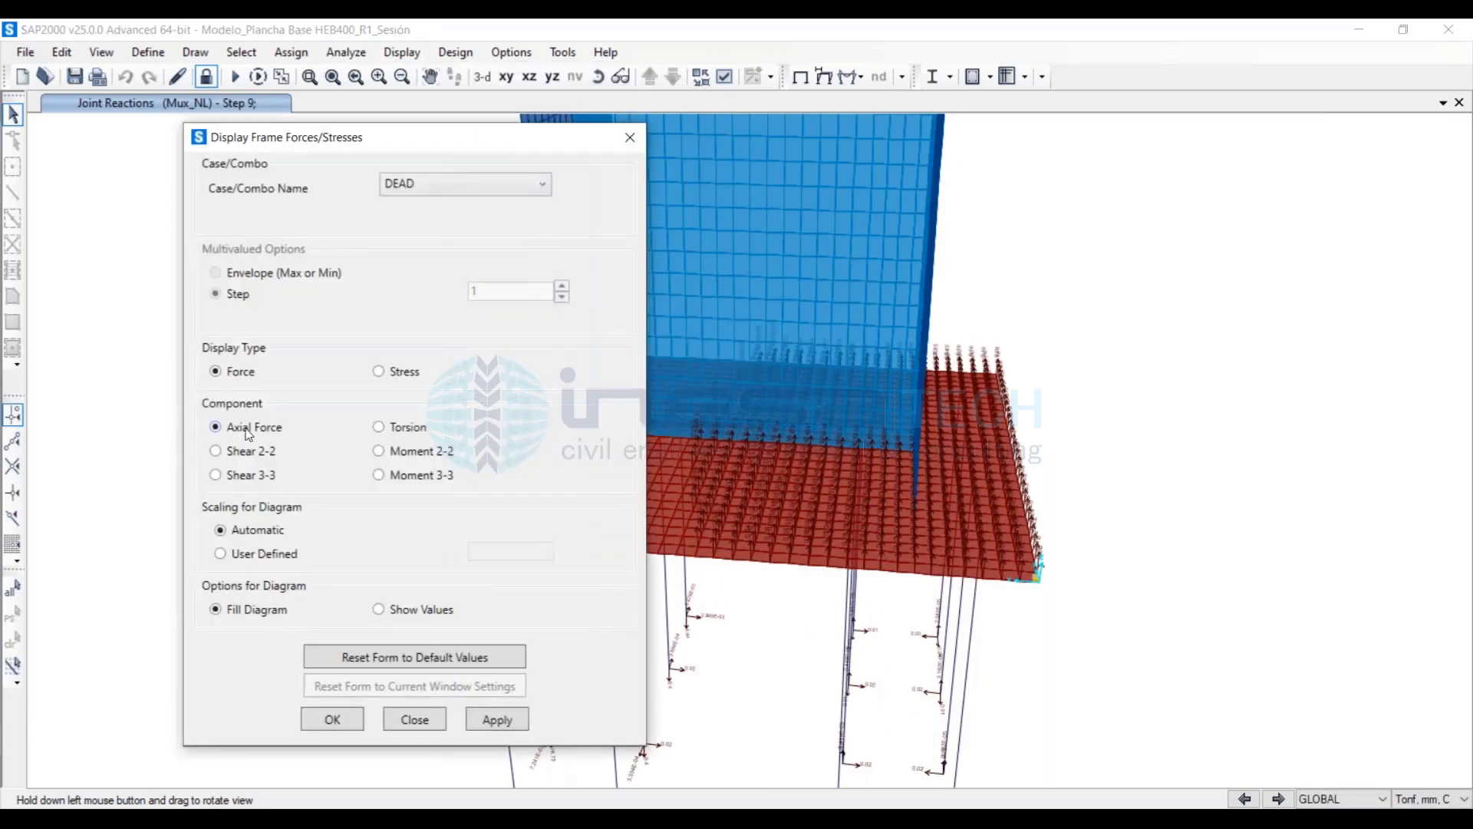
click(428, 185)
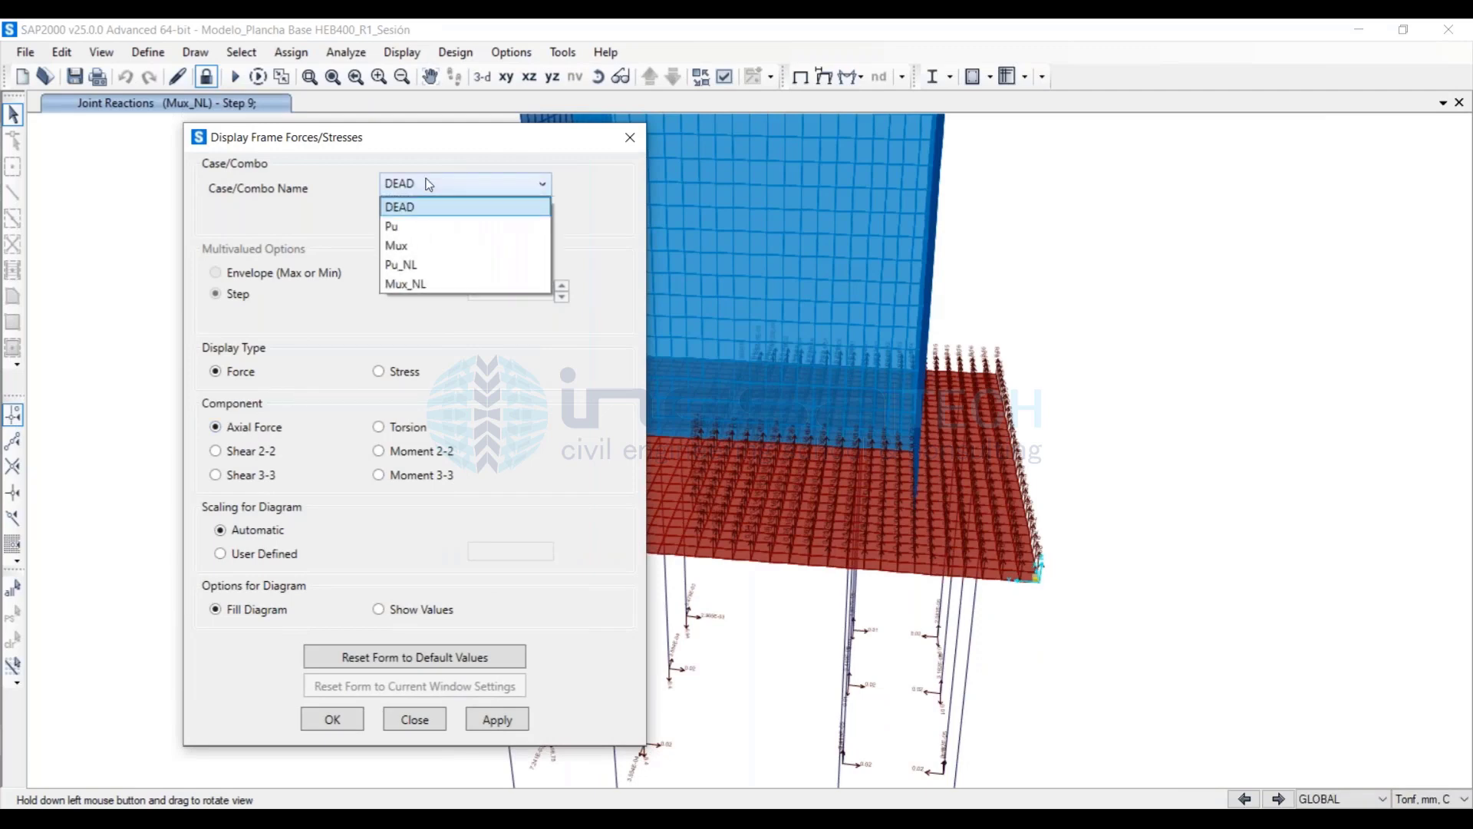
click(412, 284)
click(560, 285)
click(561, 285)
click(560, 285)
click(561, 286)
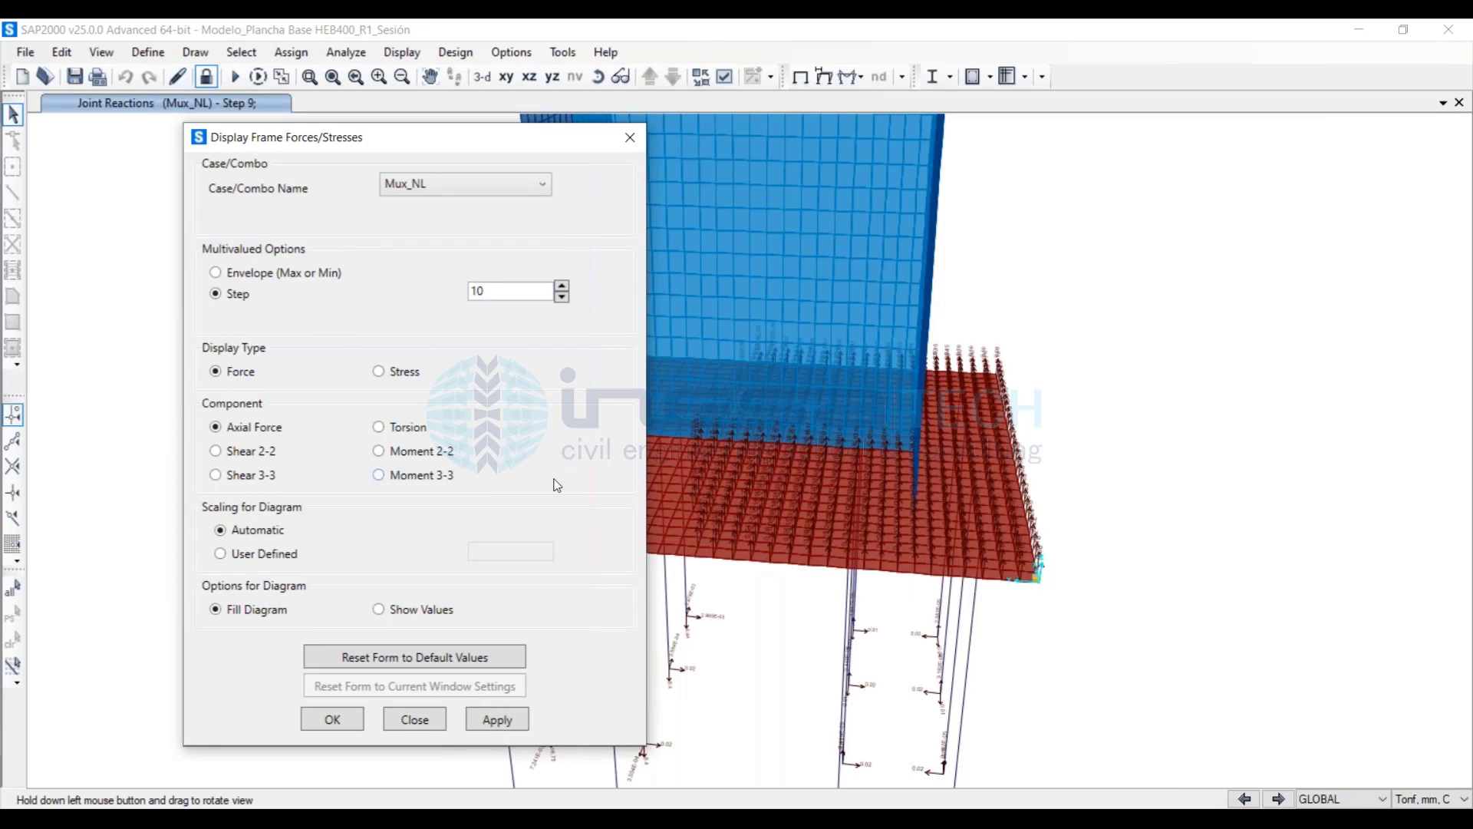
click(498, 720)
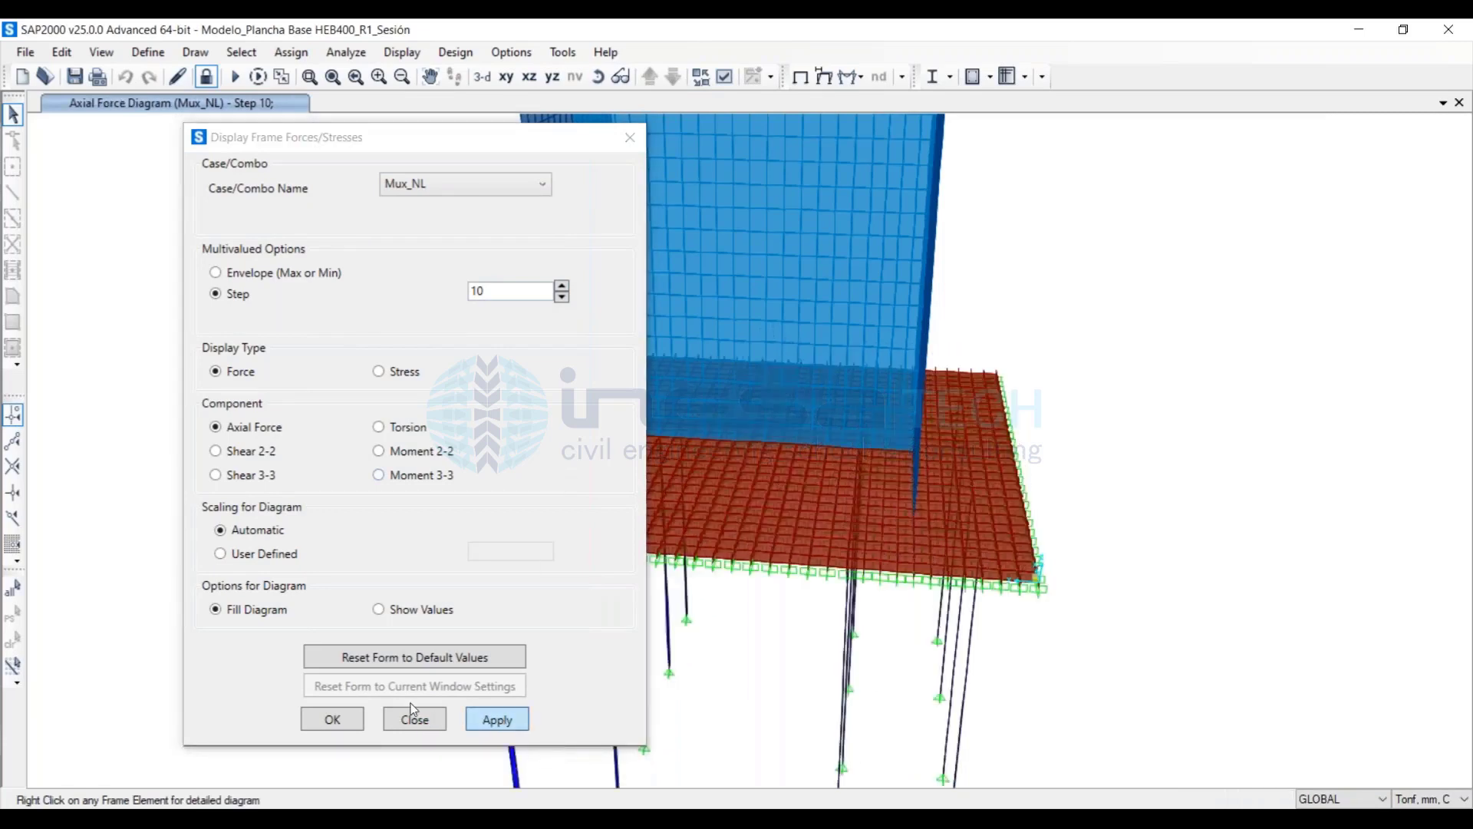
click(414, 719)
Examine the axial forces in the anchor rods on both sides of the base plate for Mux_NL at step 10
click(598, 76)
drag(581, 591, 581, 550)
mouse_move(581, 550)
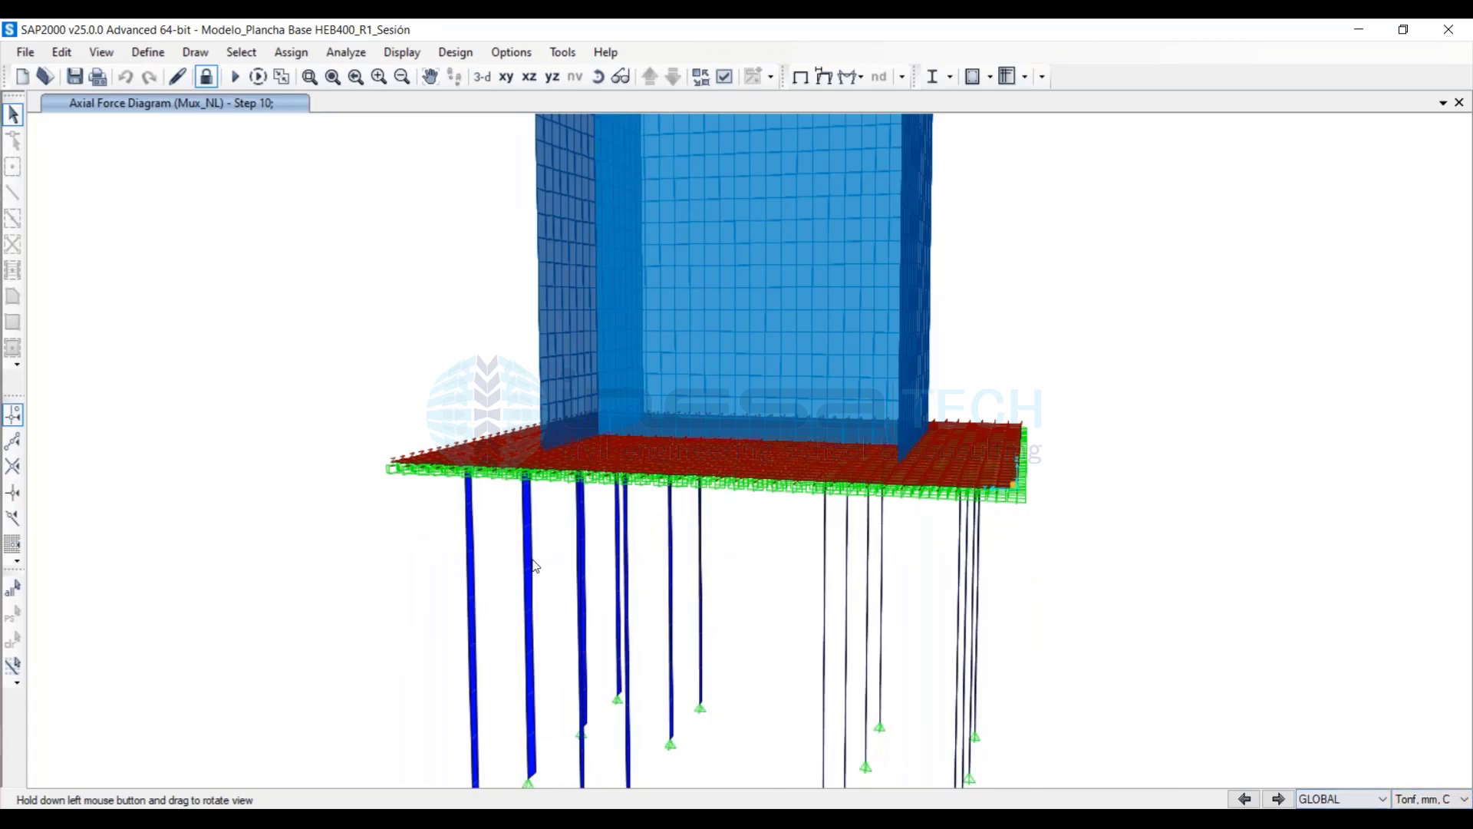
mouse_move(528, 570)
mouse_move(670, 583)
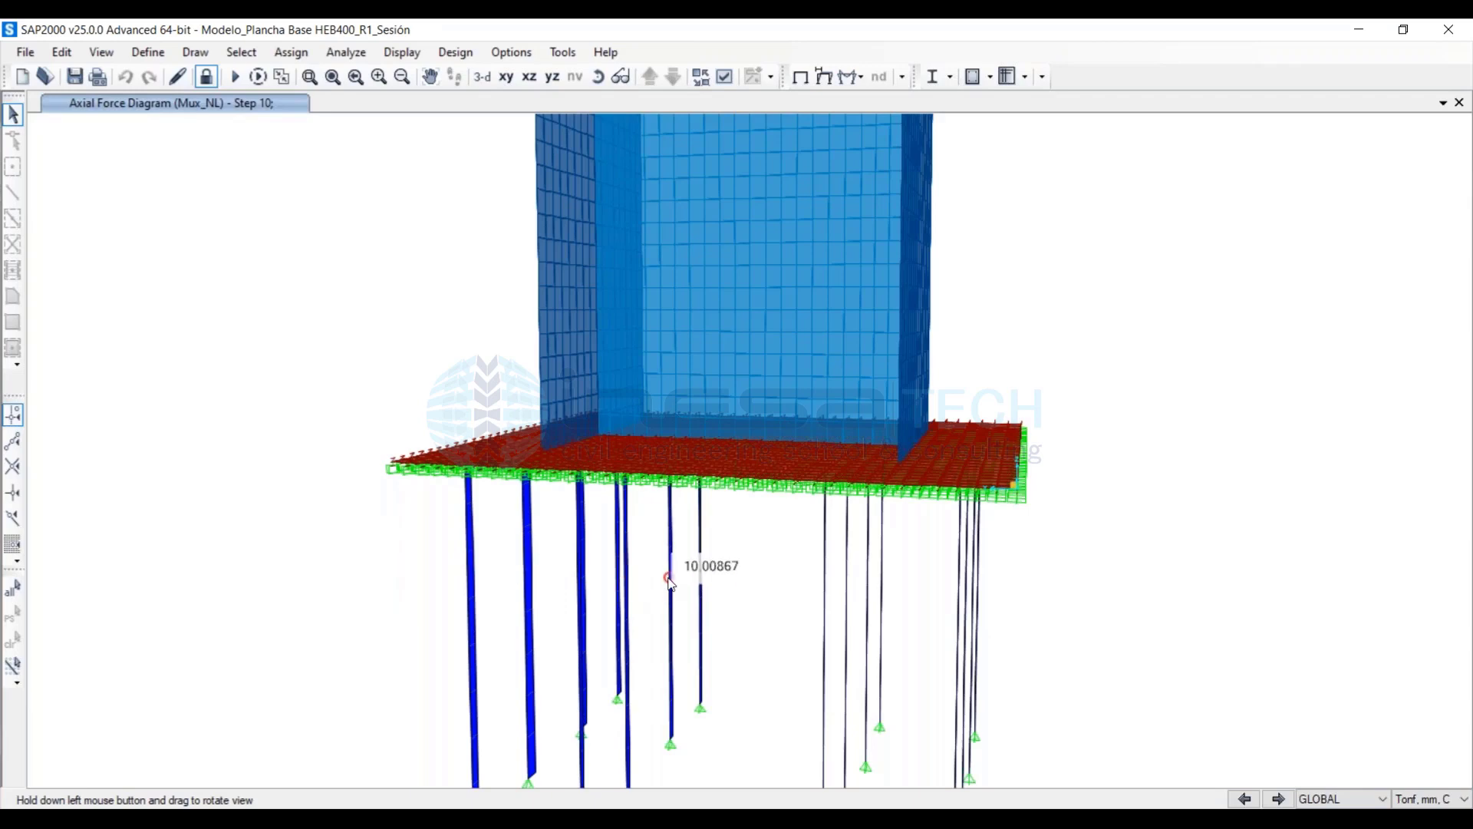
mouse_move(847, 588)
click(598, 76)
drag(767, 307, 767, 384)
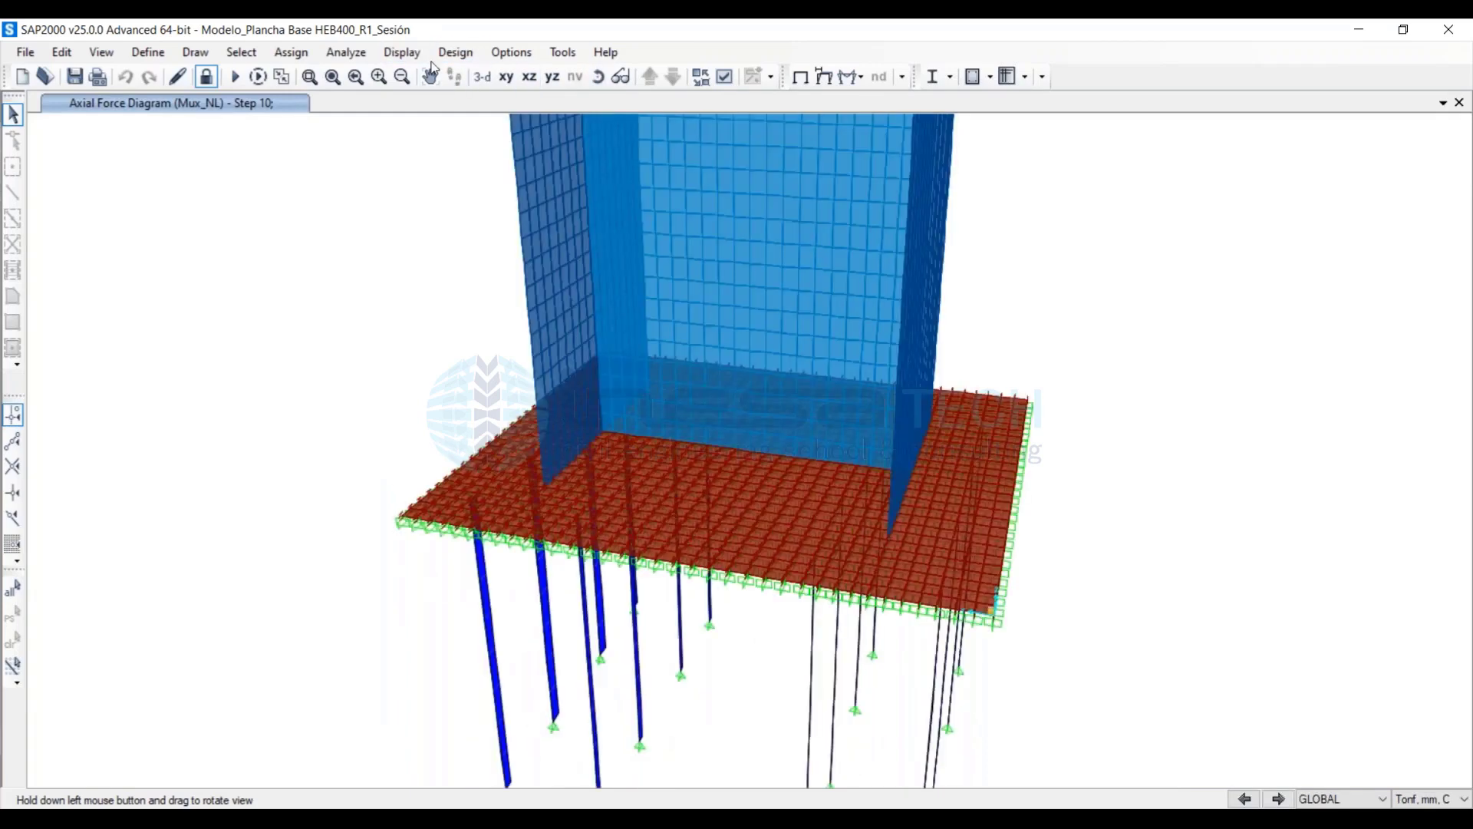
Display the Mux_NL joint reactions as arrows at step 10
click(402, 51)
mouse_move(493, 286)
click(674, 289)
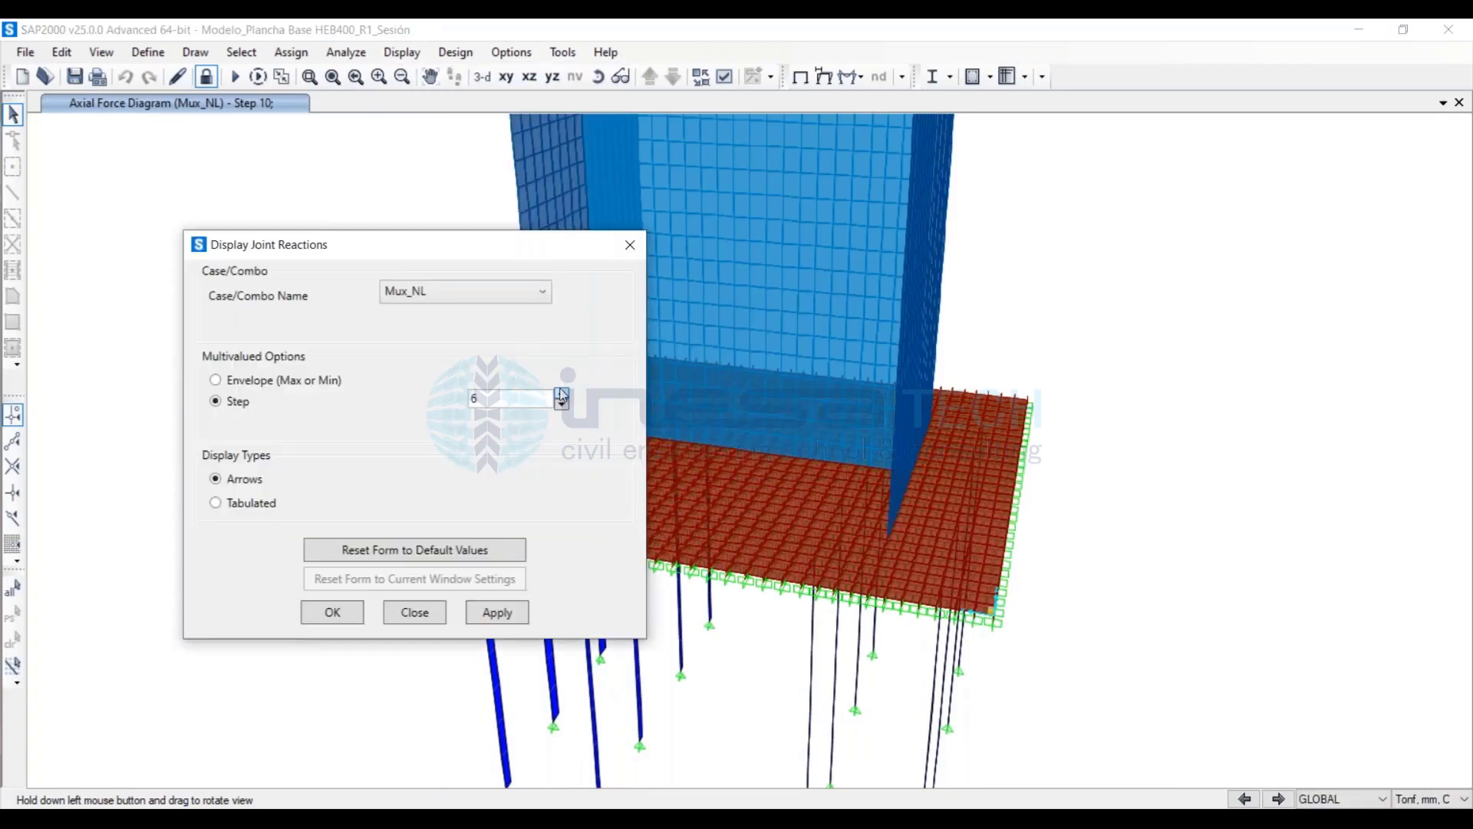
click(503, 614)
key(Escape)
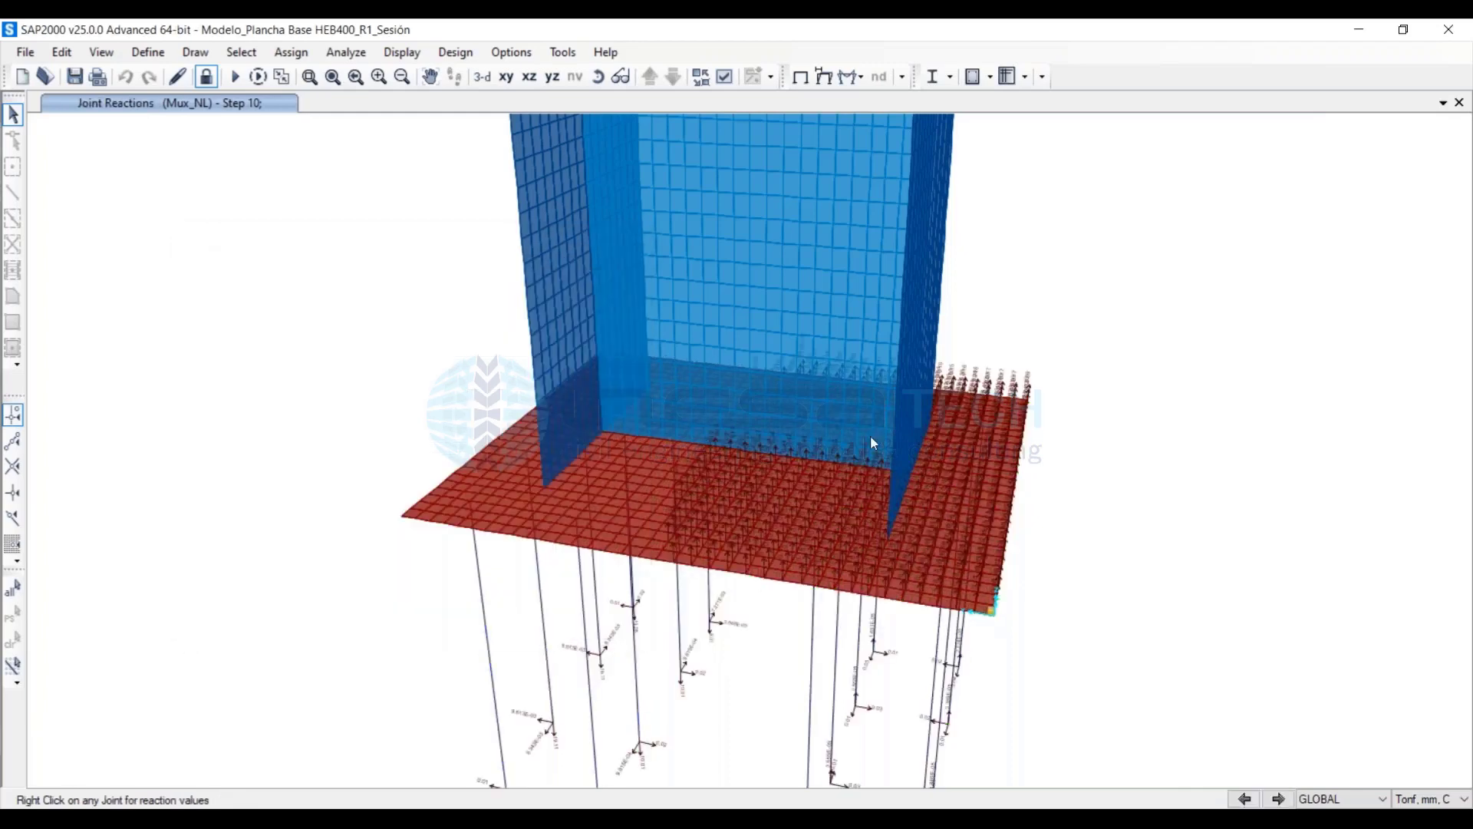
Display the deformed shape for Mux_NL at step 9 with Uz contours drawn on the objects
click(405, 52)
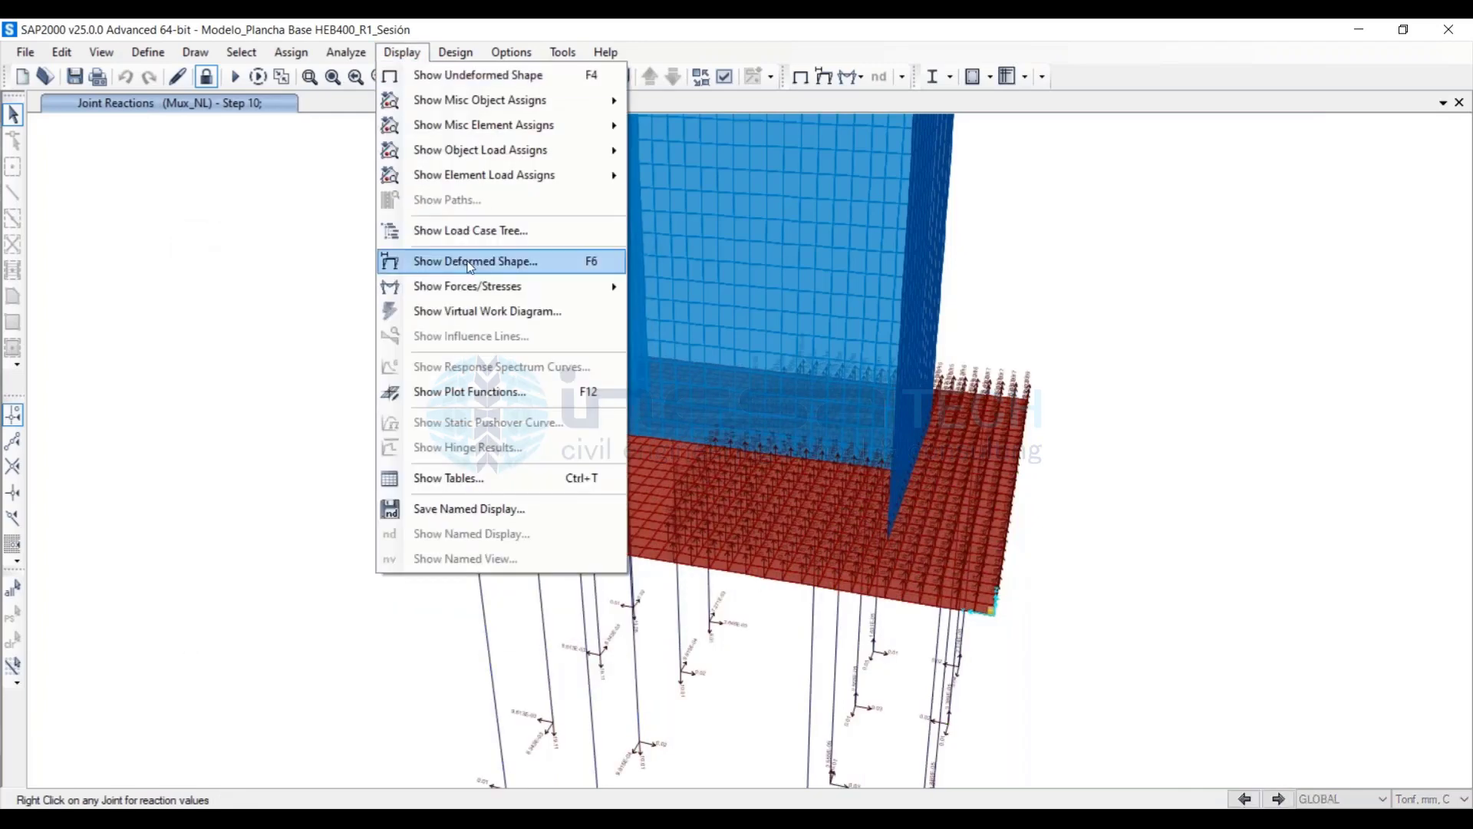
click(453, 256)
click(314, 265)
click(269, 356)
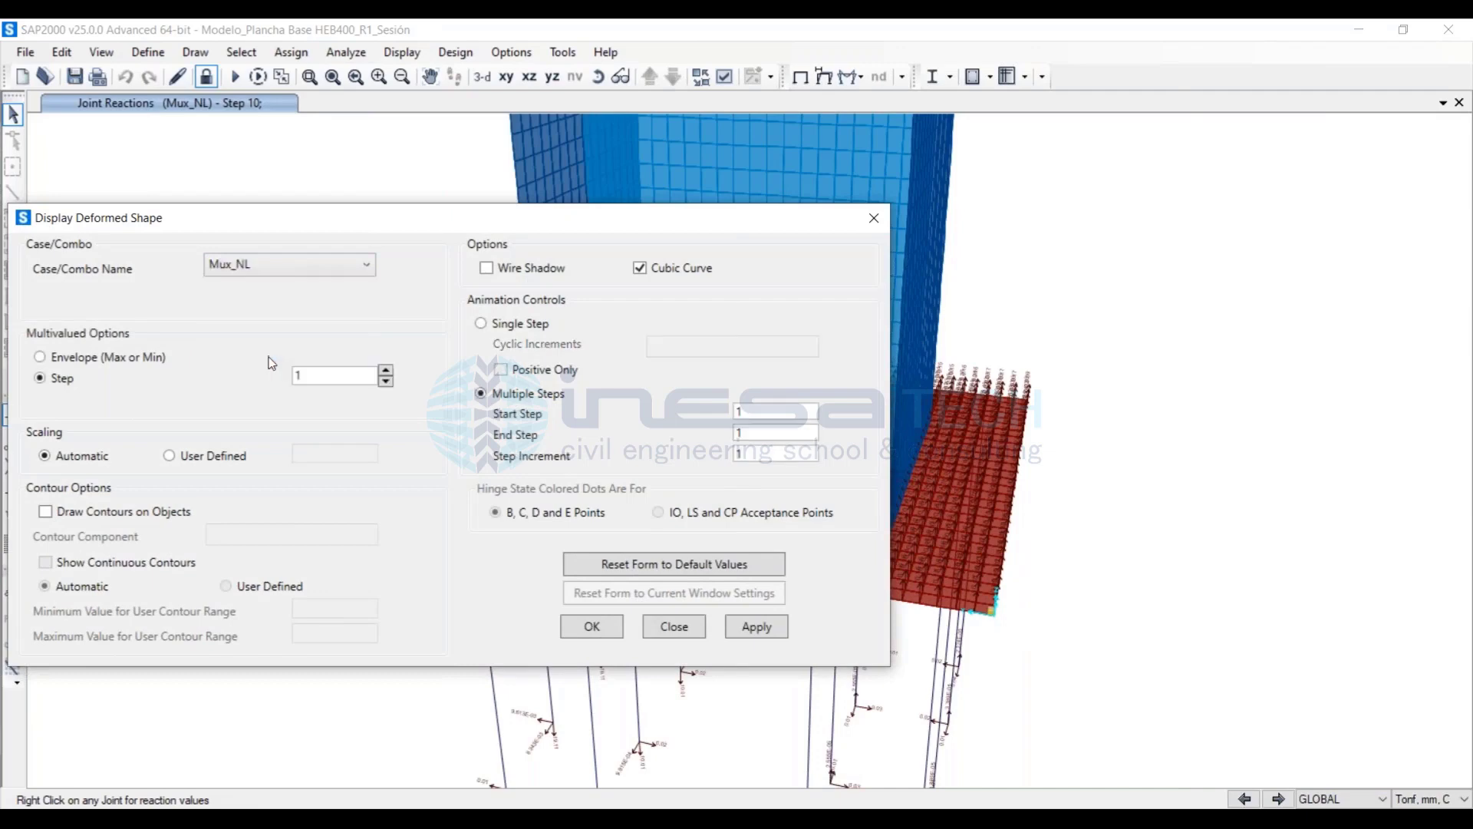
click(129, 518)
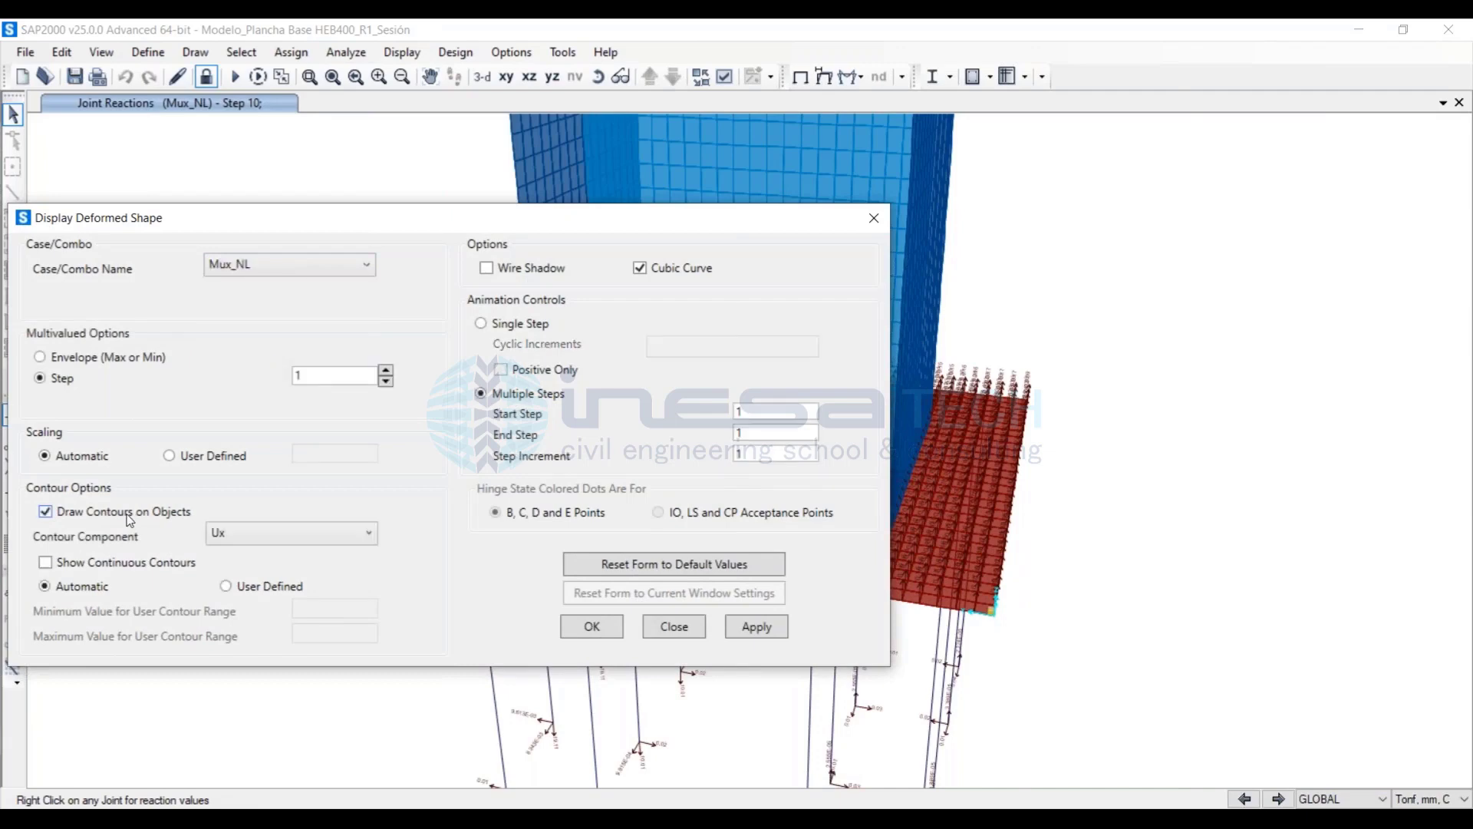
click(256, 542)
click(228, 595)
click(386, 371)
click(386, 370)
click(756, 626)
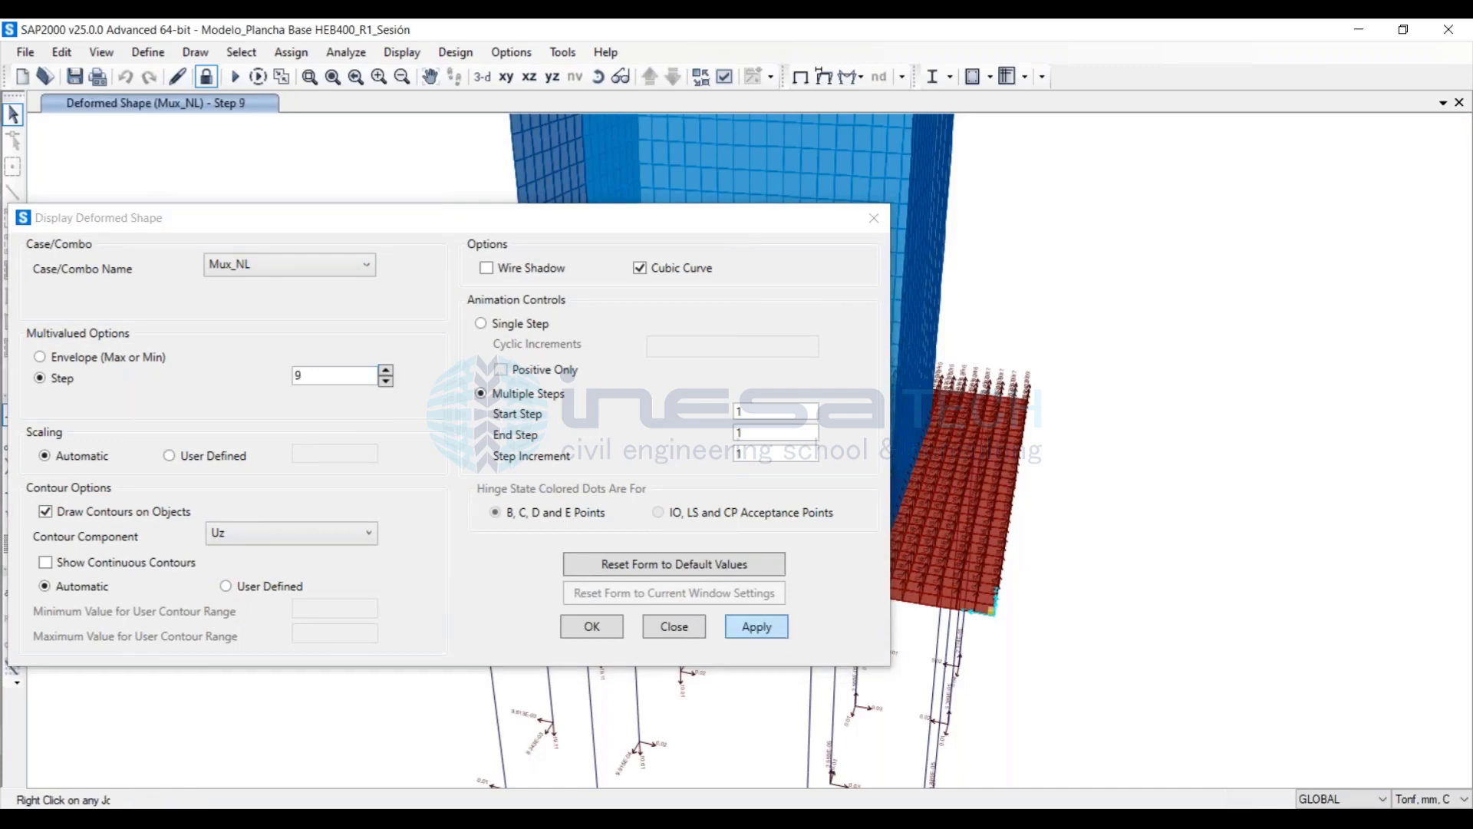
click(591, 626)
Redisplay the Mux_NL deformed shape with user-defined scaling set to 10
click(597, 77)
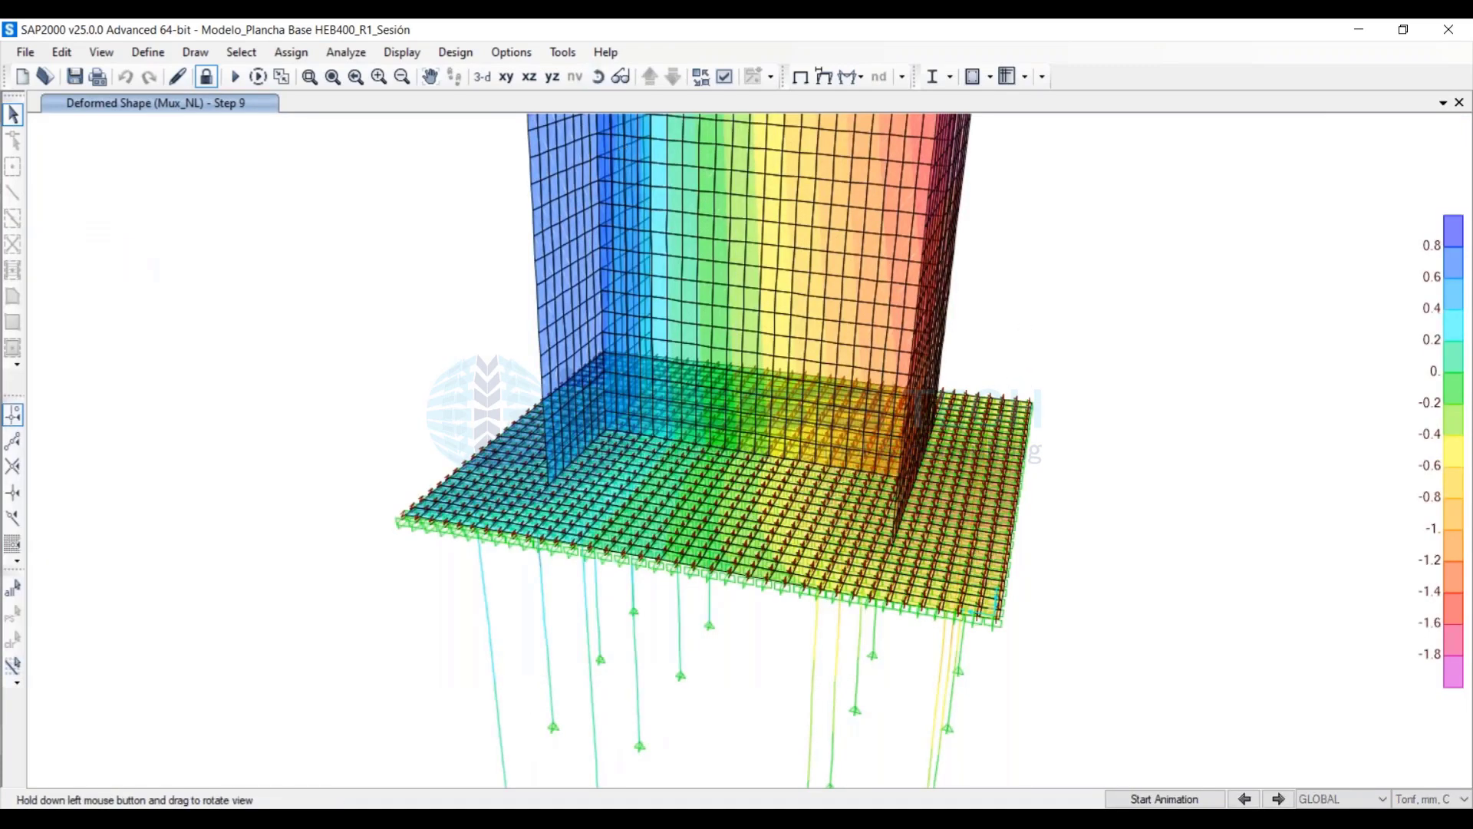
drag(883, 361, 990, 361)
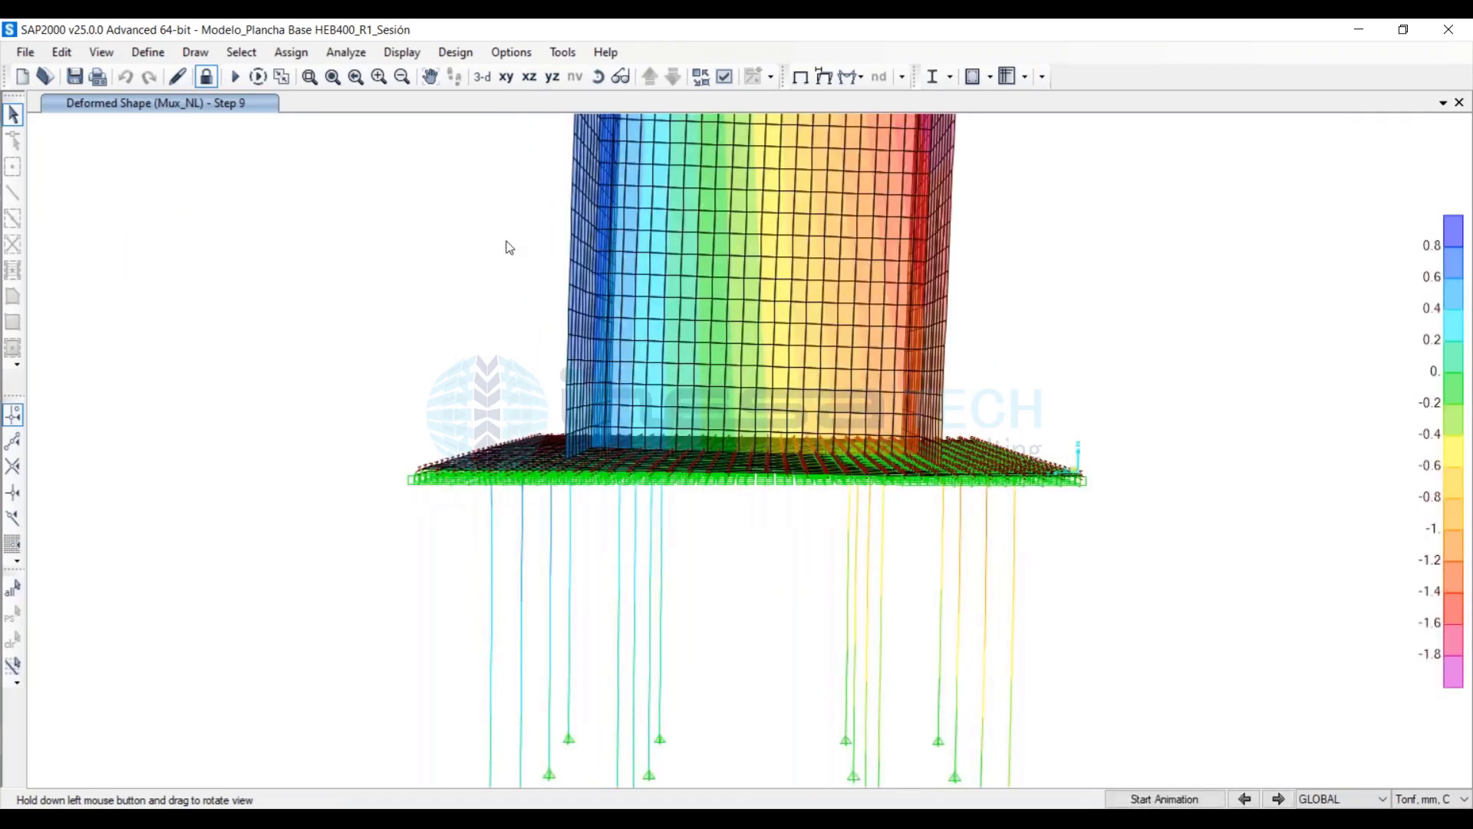
click(402, 52)
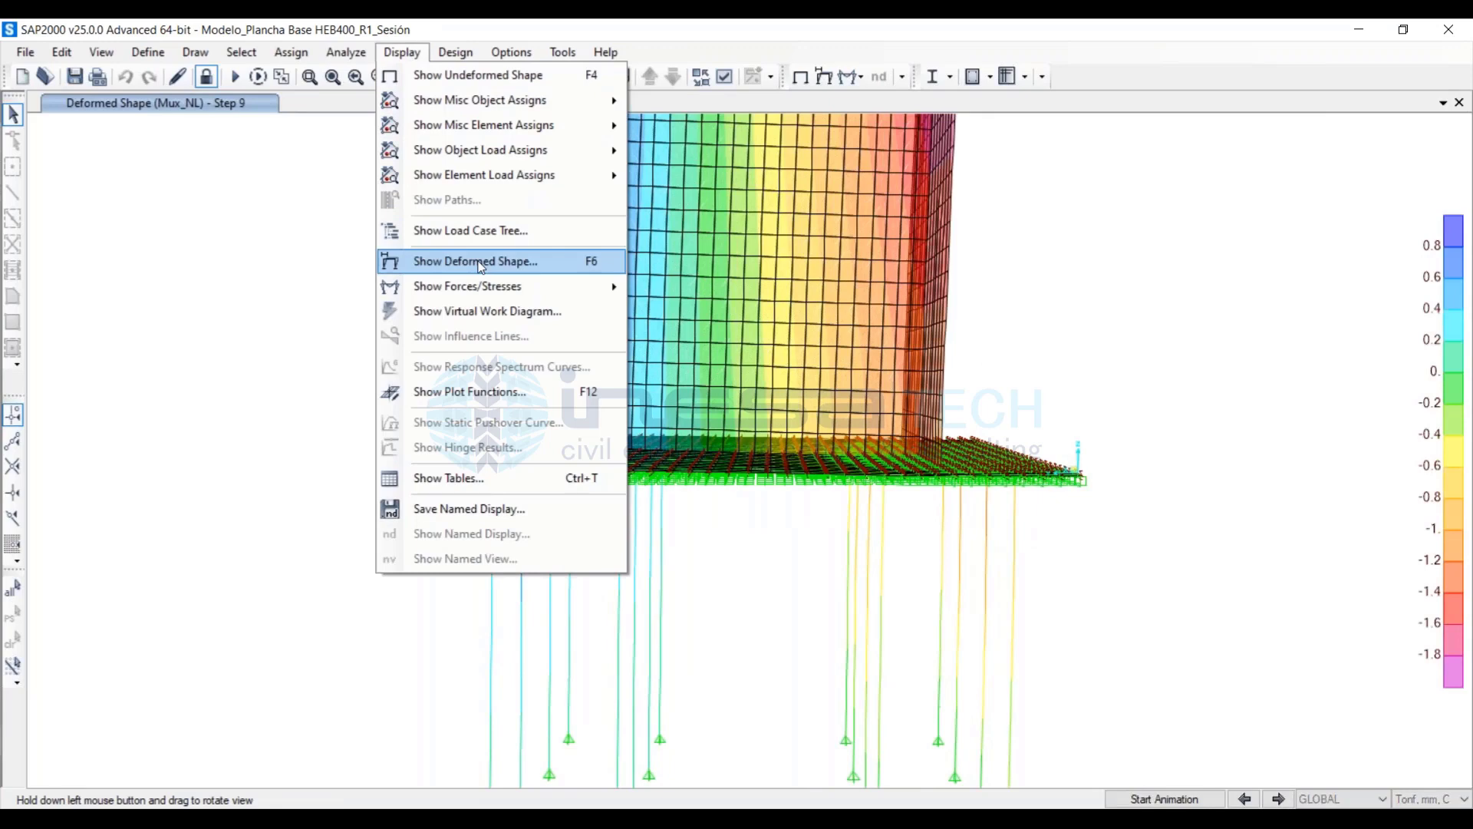
click(481, 264)
click(212, 458)
click(350, 452)
text(10)
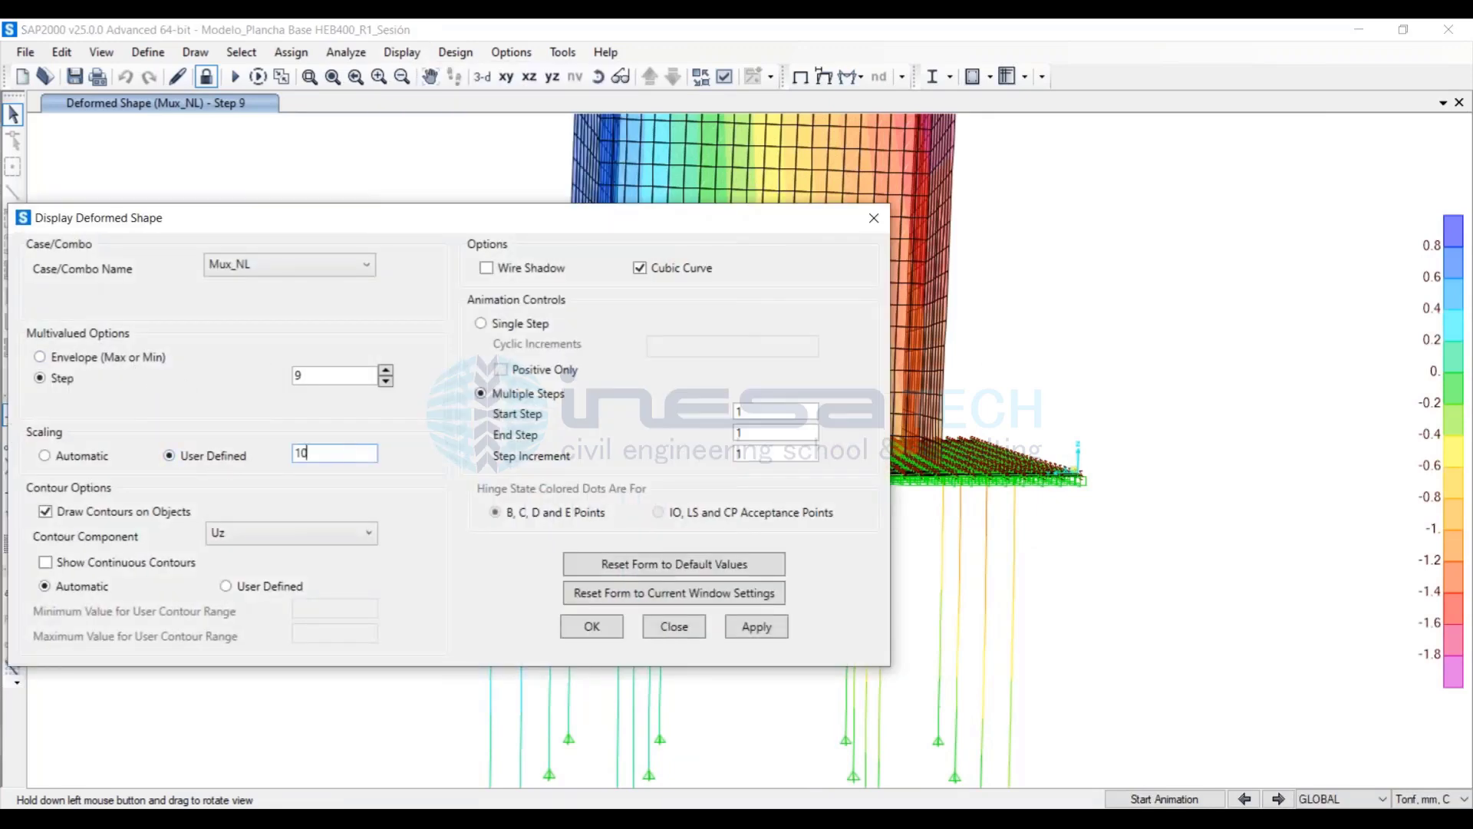
click(754, 628)
click(686, 626)
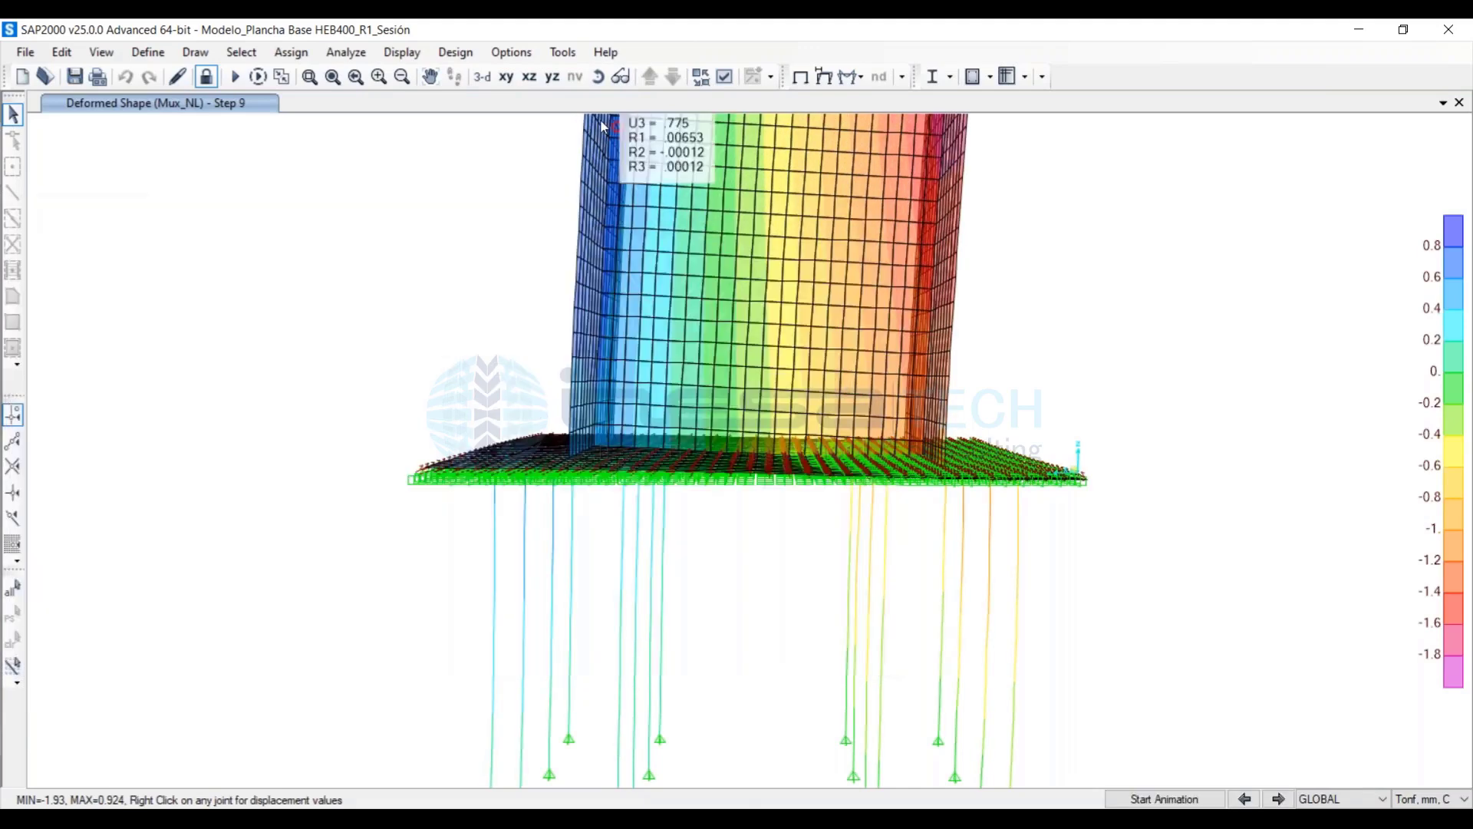
Examine the scaled deformed shape of the base plate, its support links and the anchor rods from the side
click(620, 76)
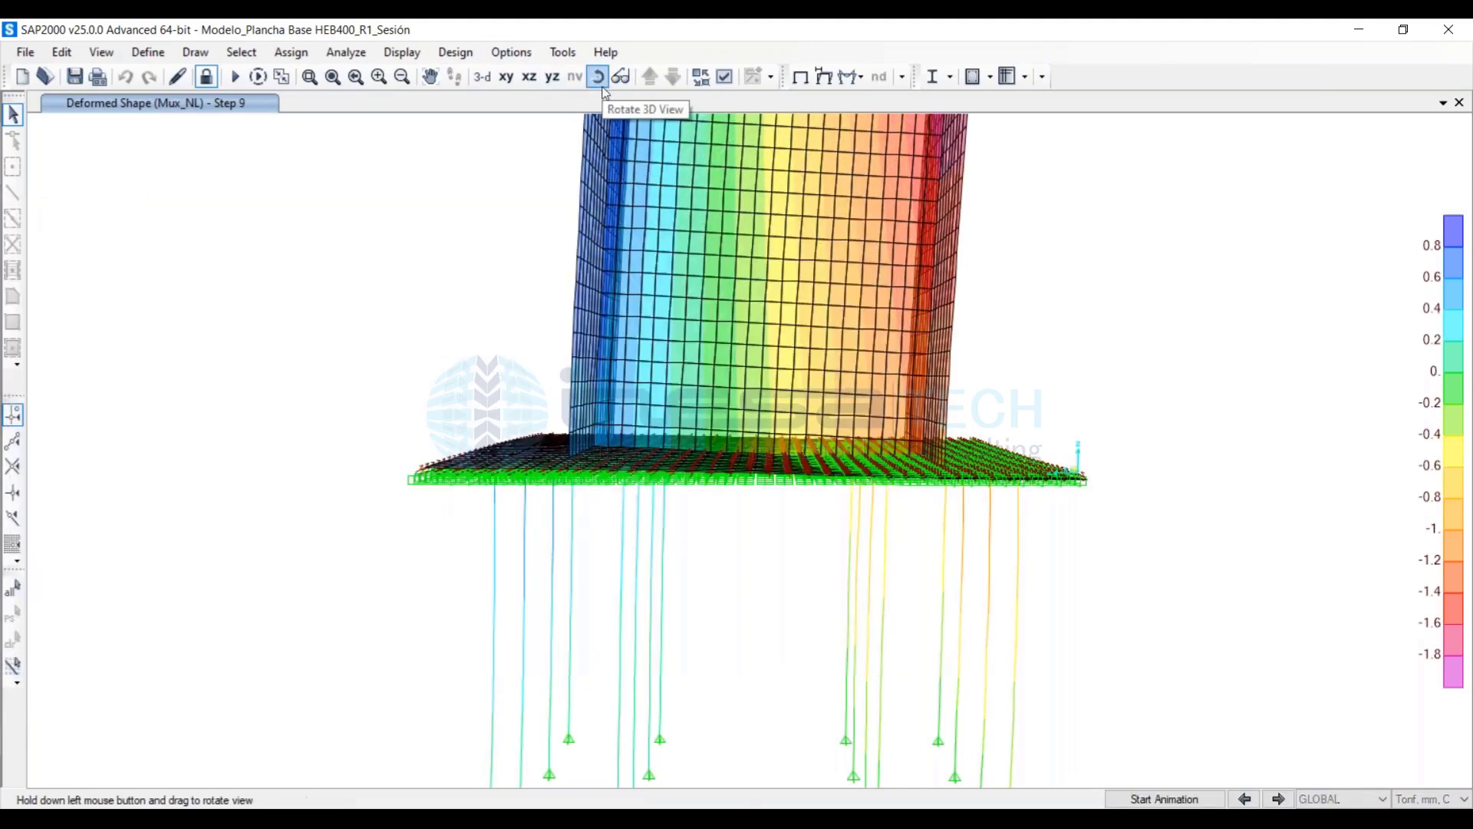
drag(499, 448, 551, 444)
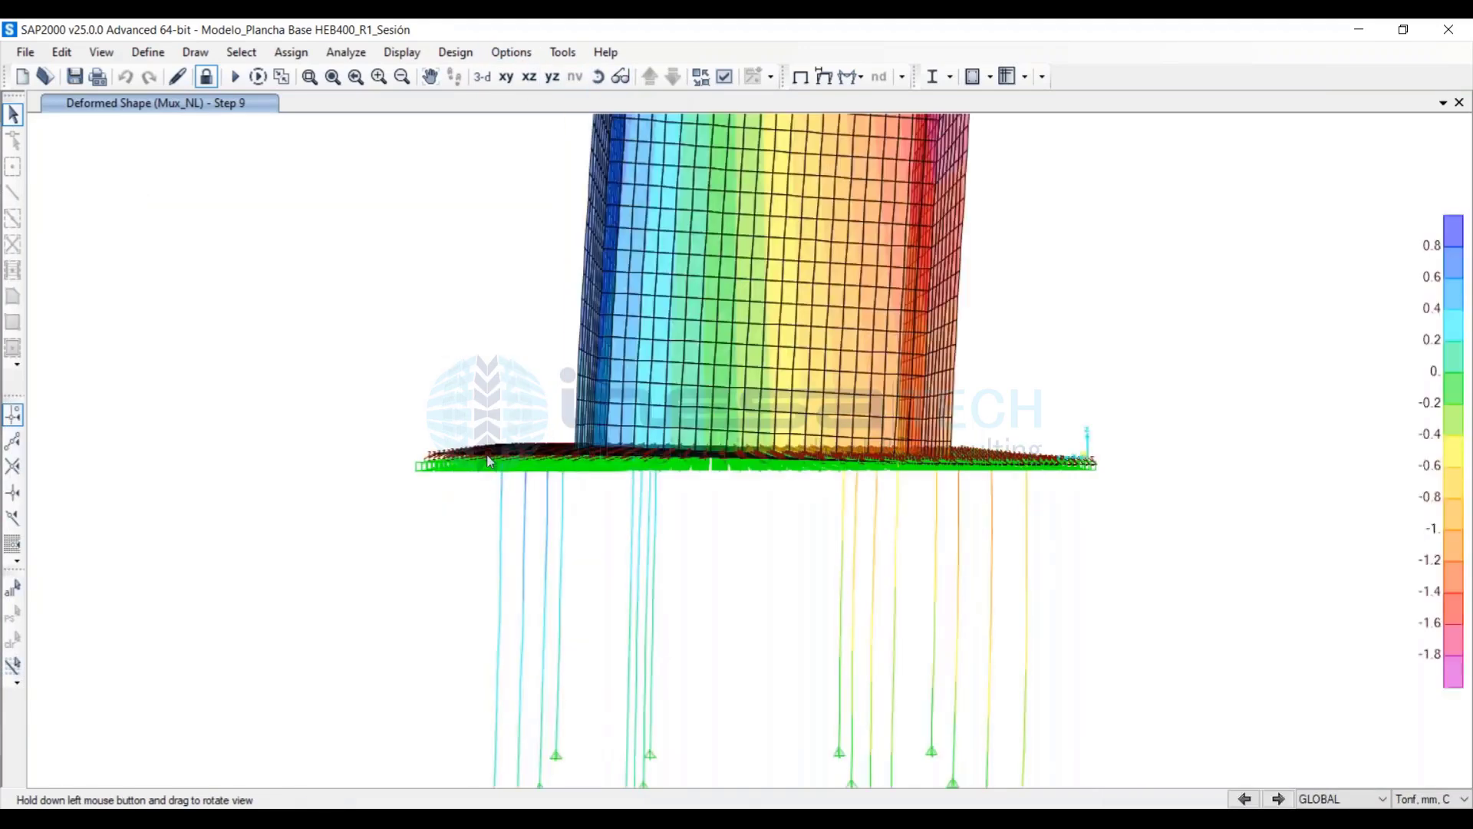
mouse_move(551, 443)
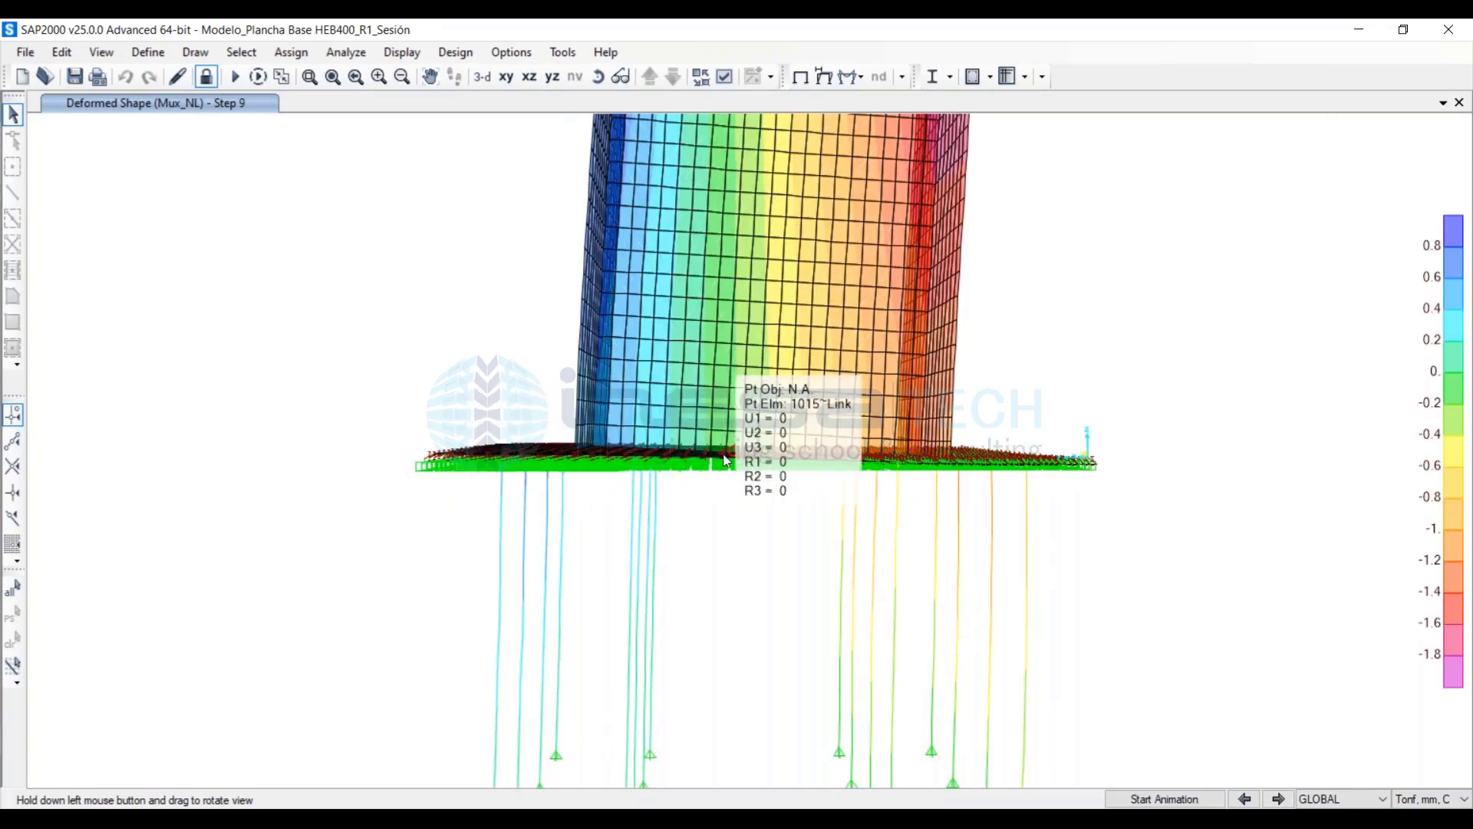
drag(541, 397, 620, 403)
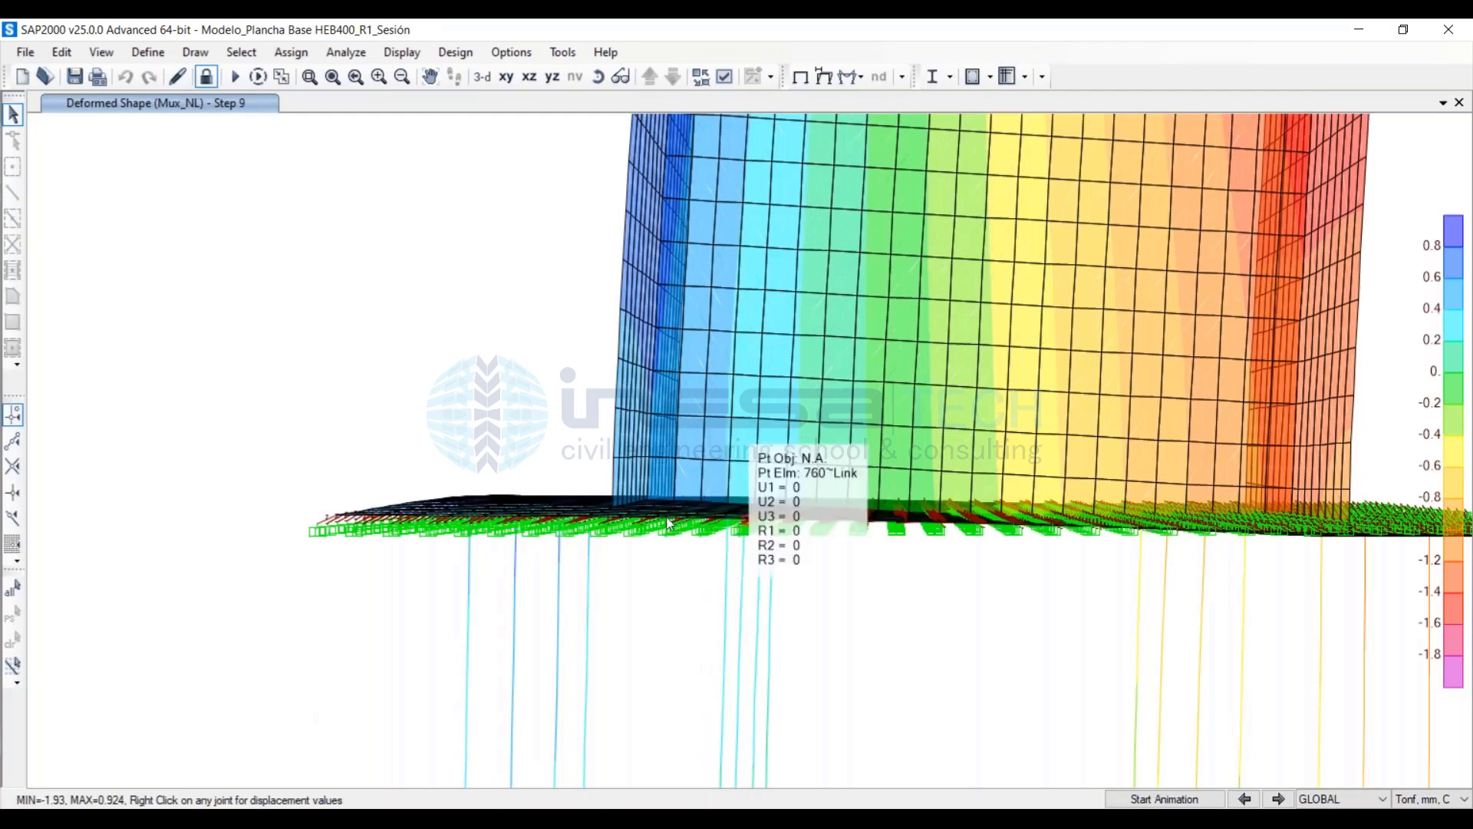
mouse_move(743, 512)
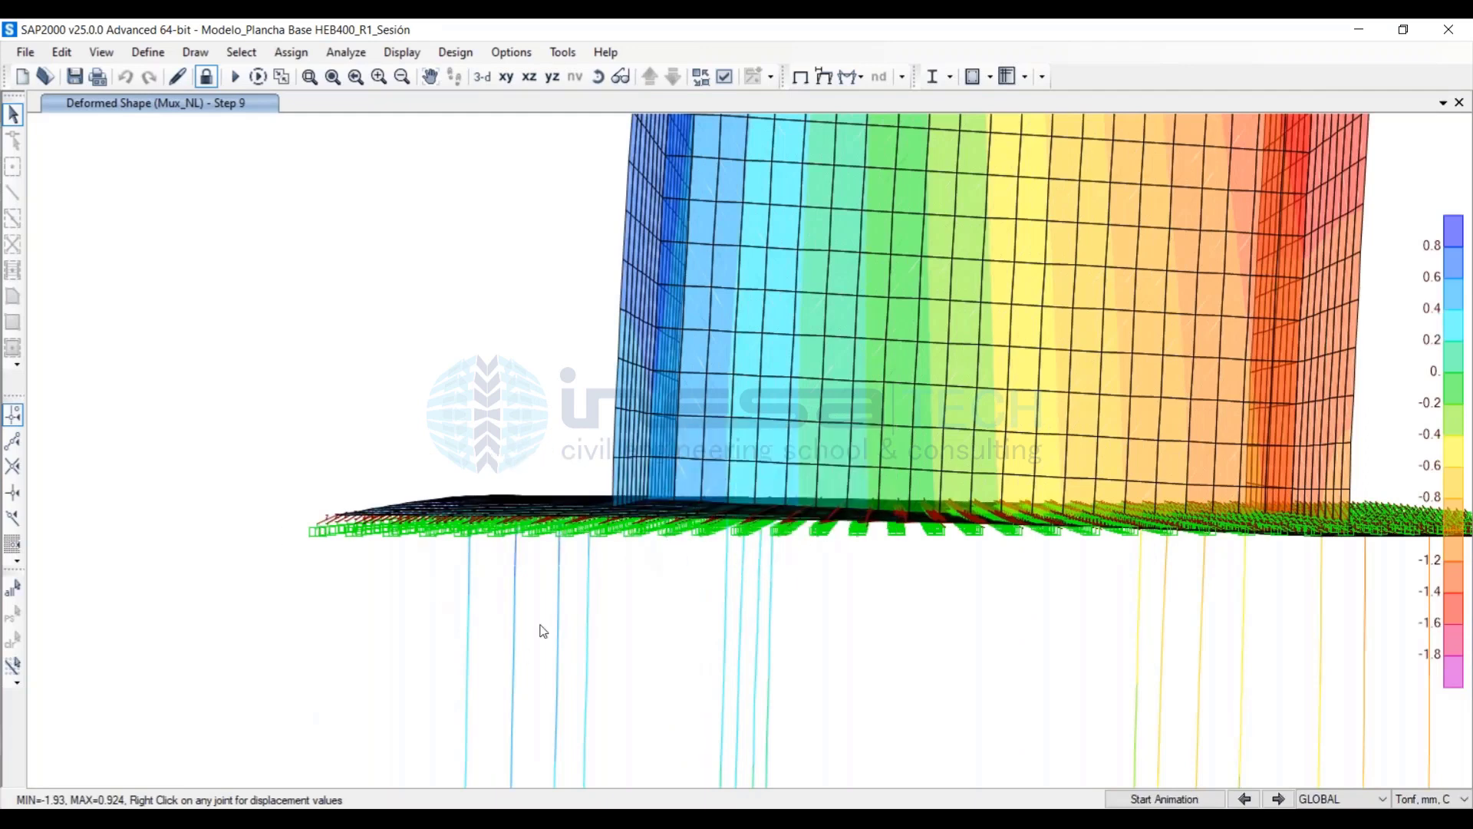
click(598, 76)
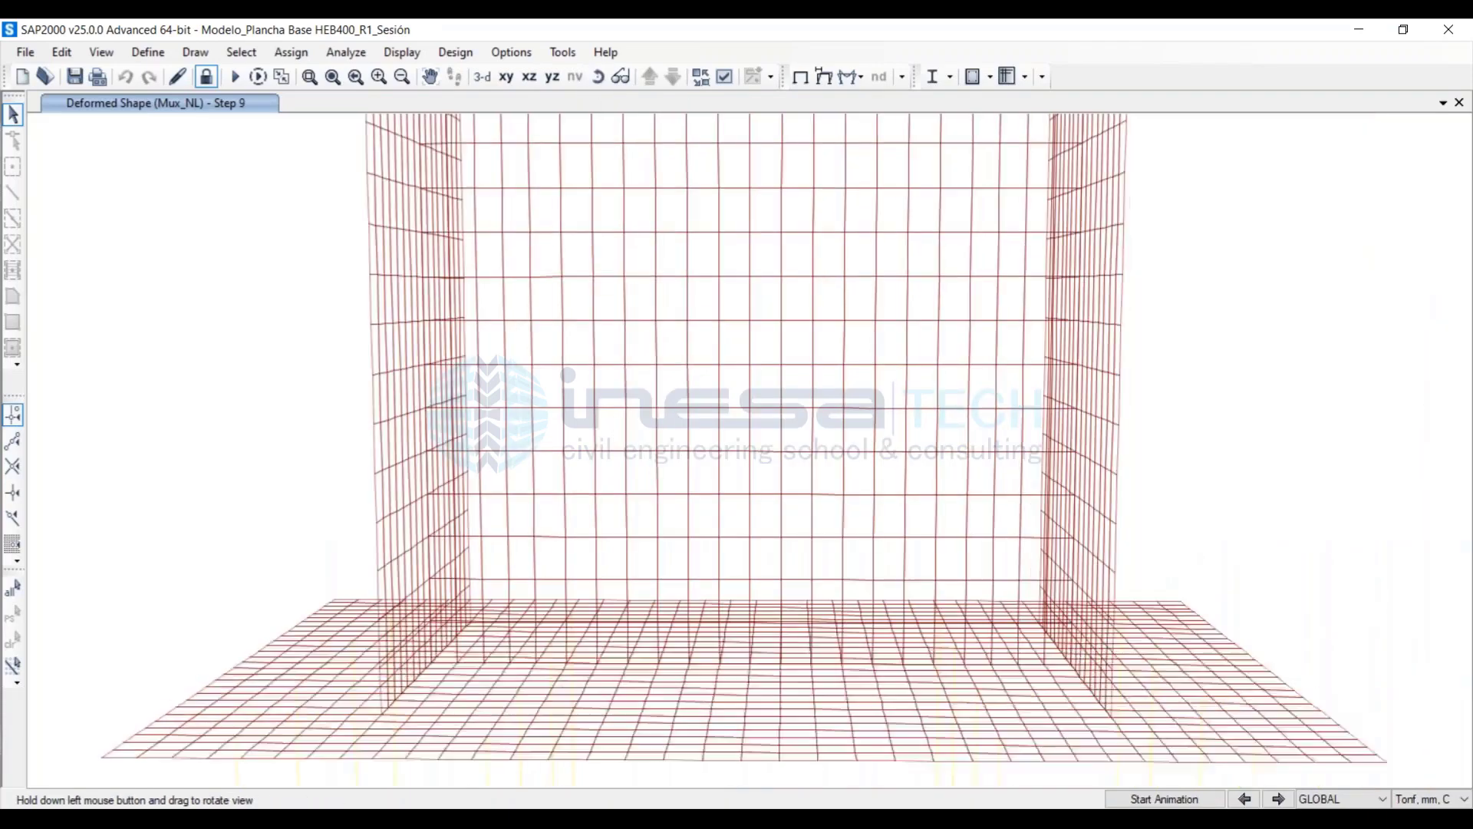
drag(913, 311, 612, 290)
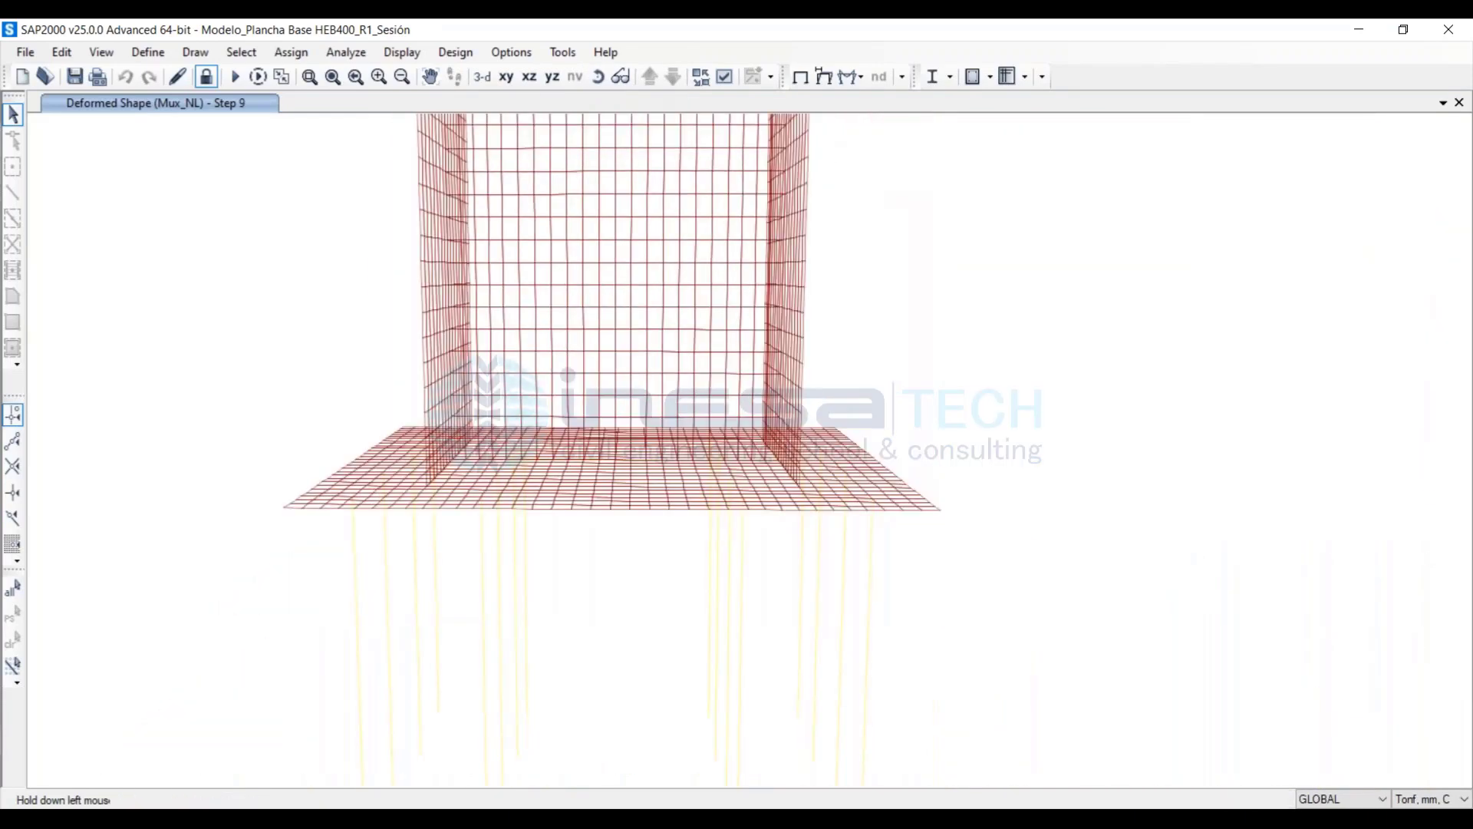
Display the shell resultant MMax contours for load case Mux_NL at step 10
click(402, 51)
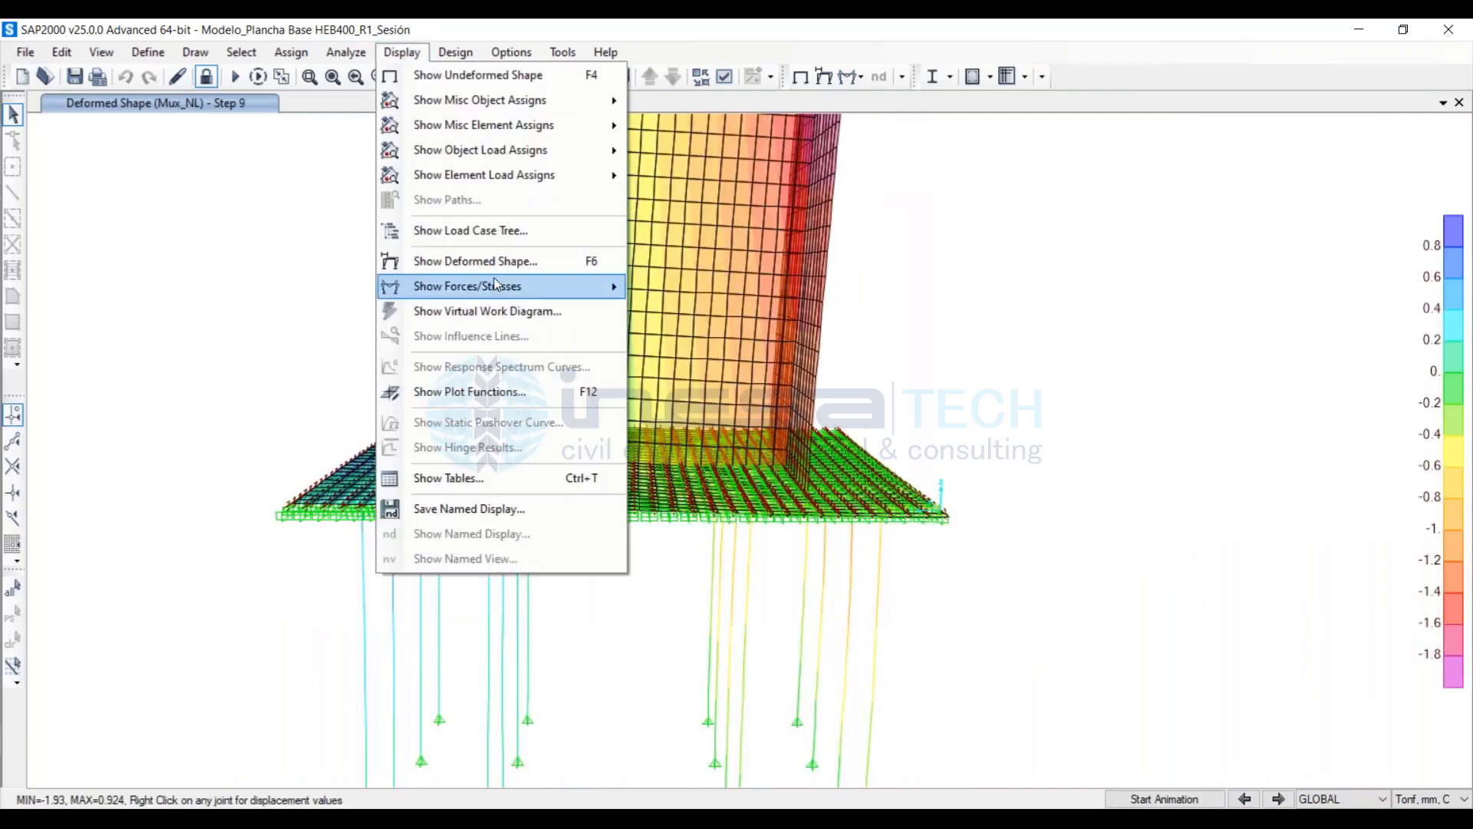
mouse_move(499, 286)
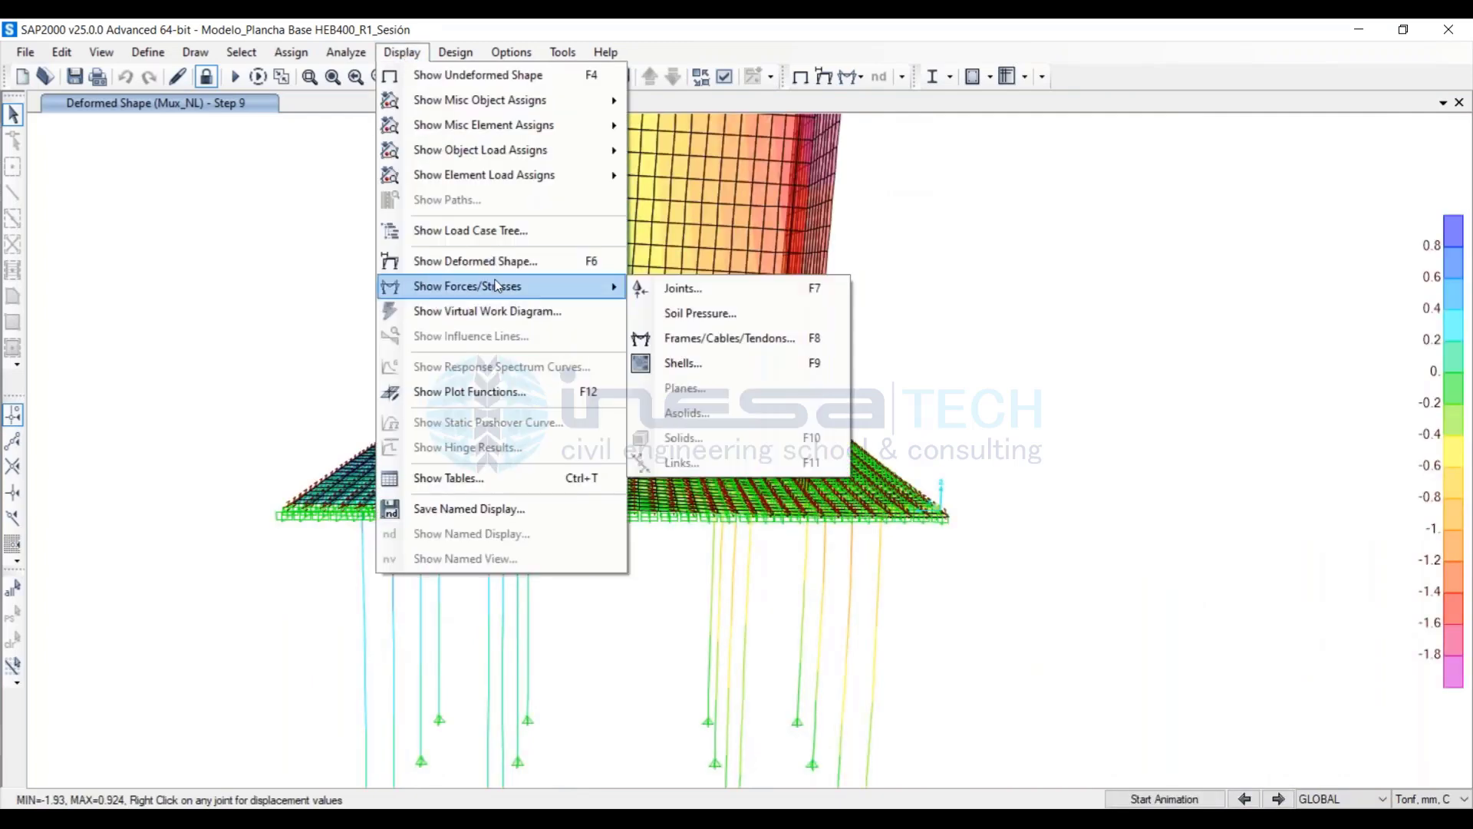
click(679, 363)
click(666, 375)
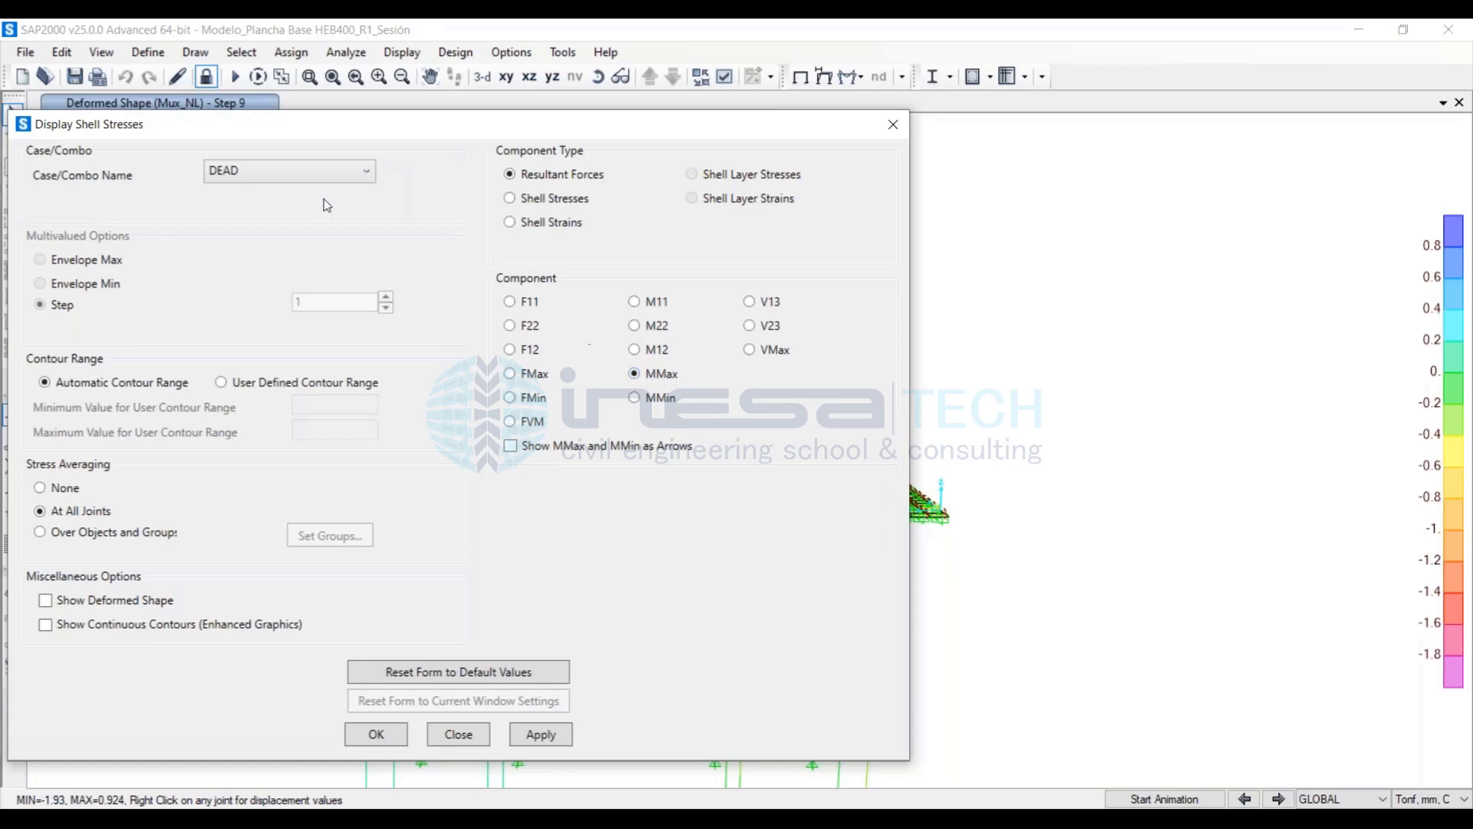
click(265, 172)
click(231, 270)
click(386, 297)
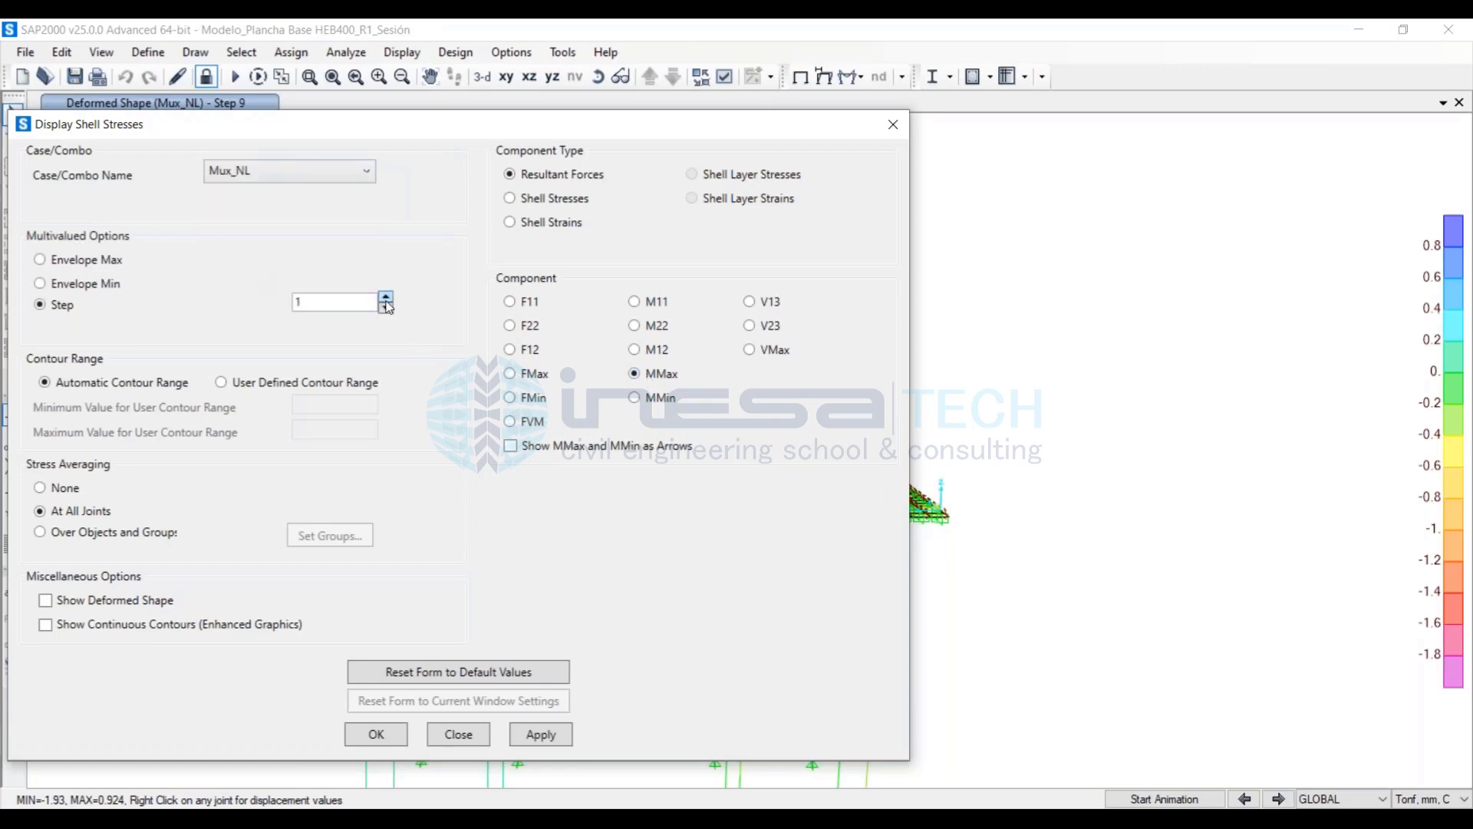
click(385, 297)
click(386, 297)
click(552, 735)
key(Escape)
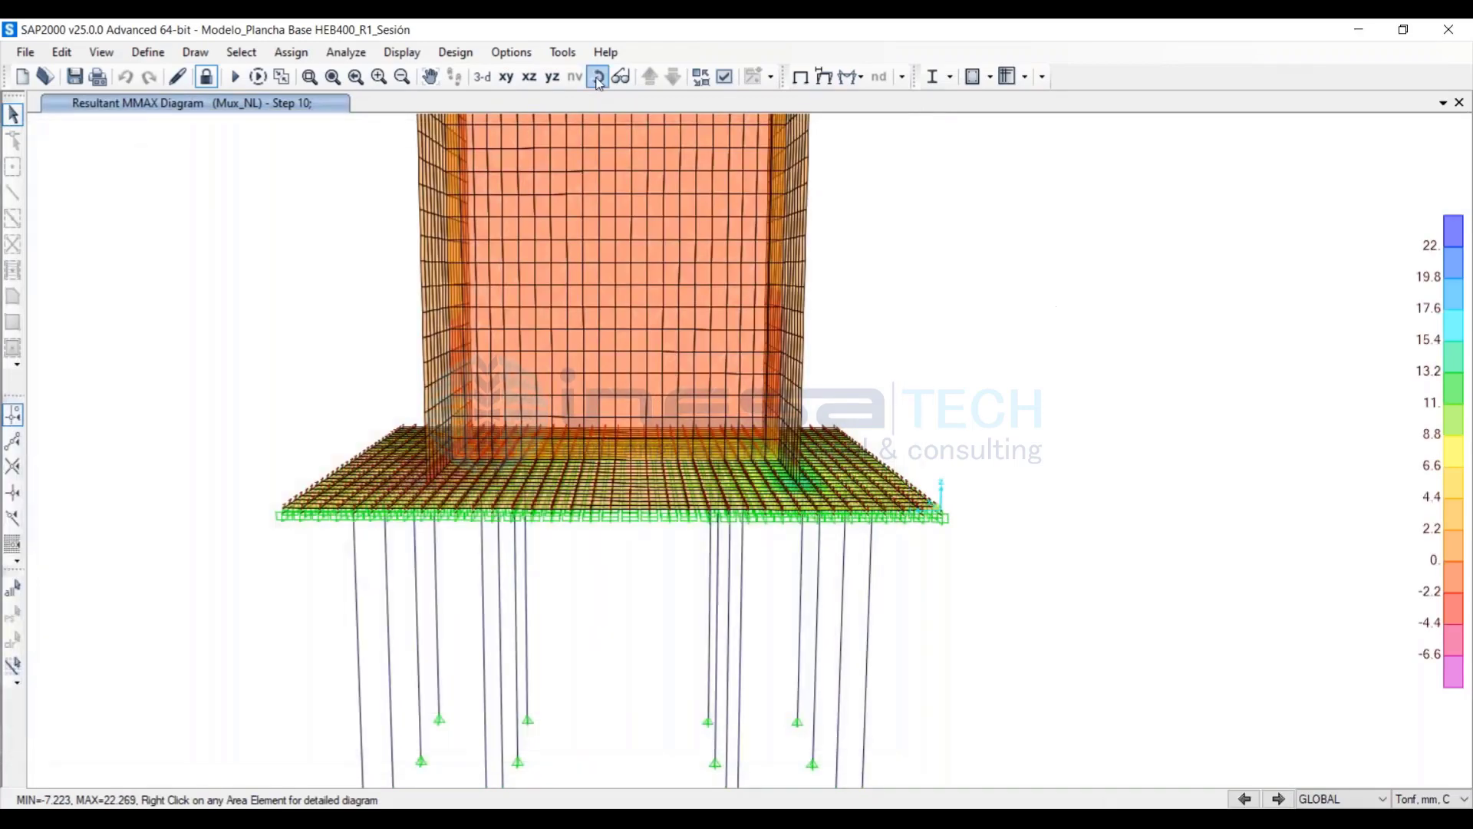
Inspect the MMax contours on the plate around the column flange tip and change the display units to Kgf, m, C
drag(941, 495, 1038, 453)
mouse_move(910, 516)
scroll(910, 517, up, 6)
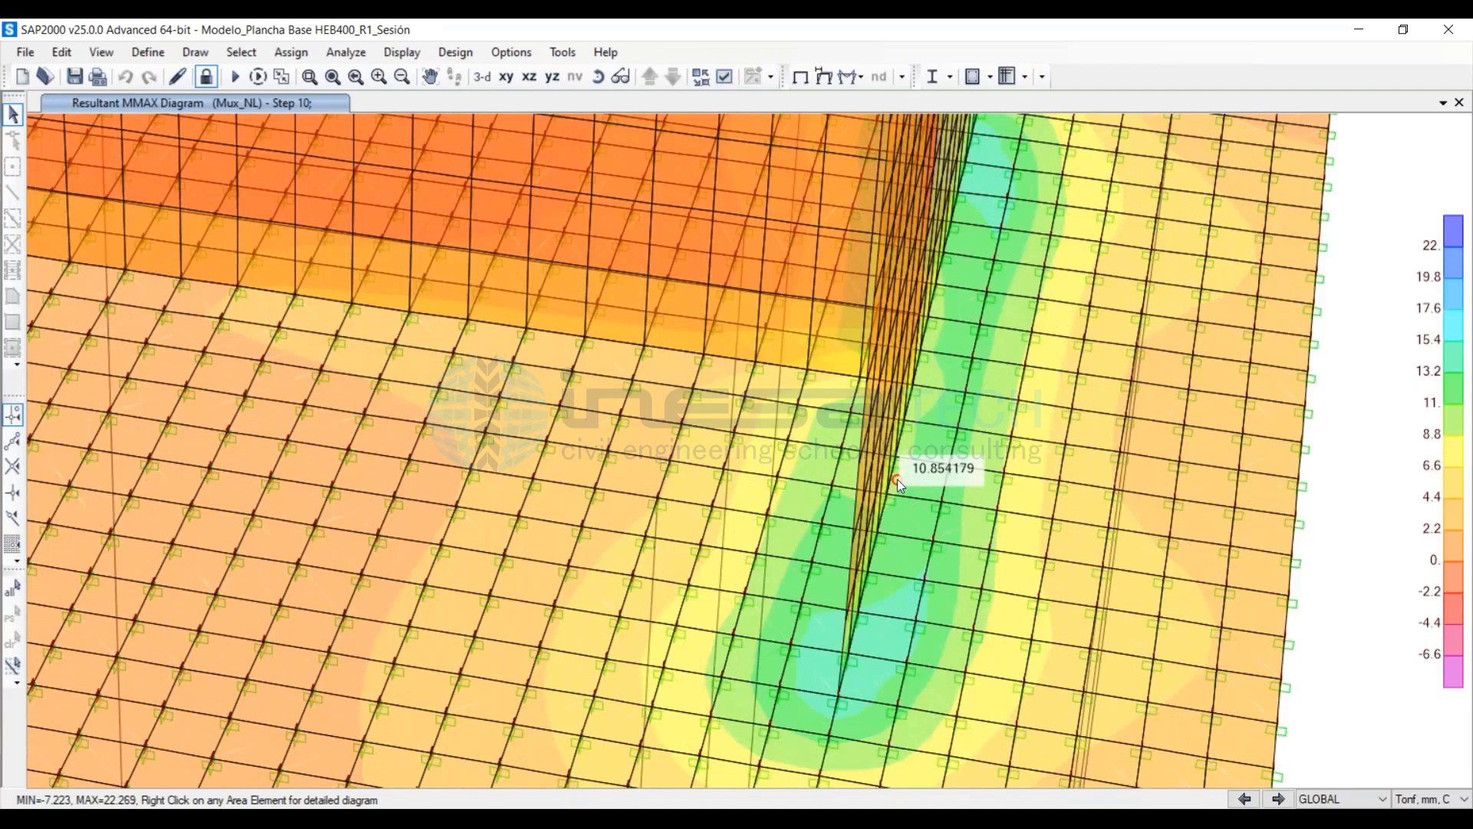
click(1455, 798)
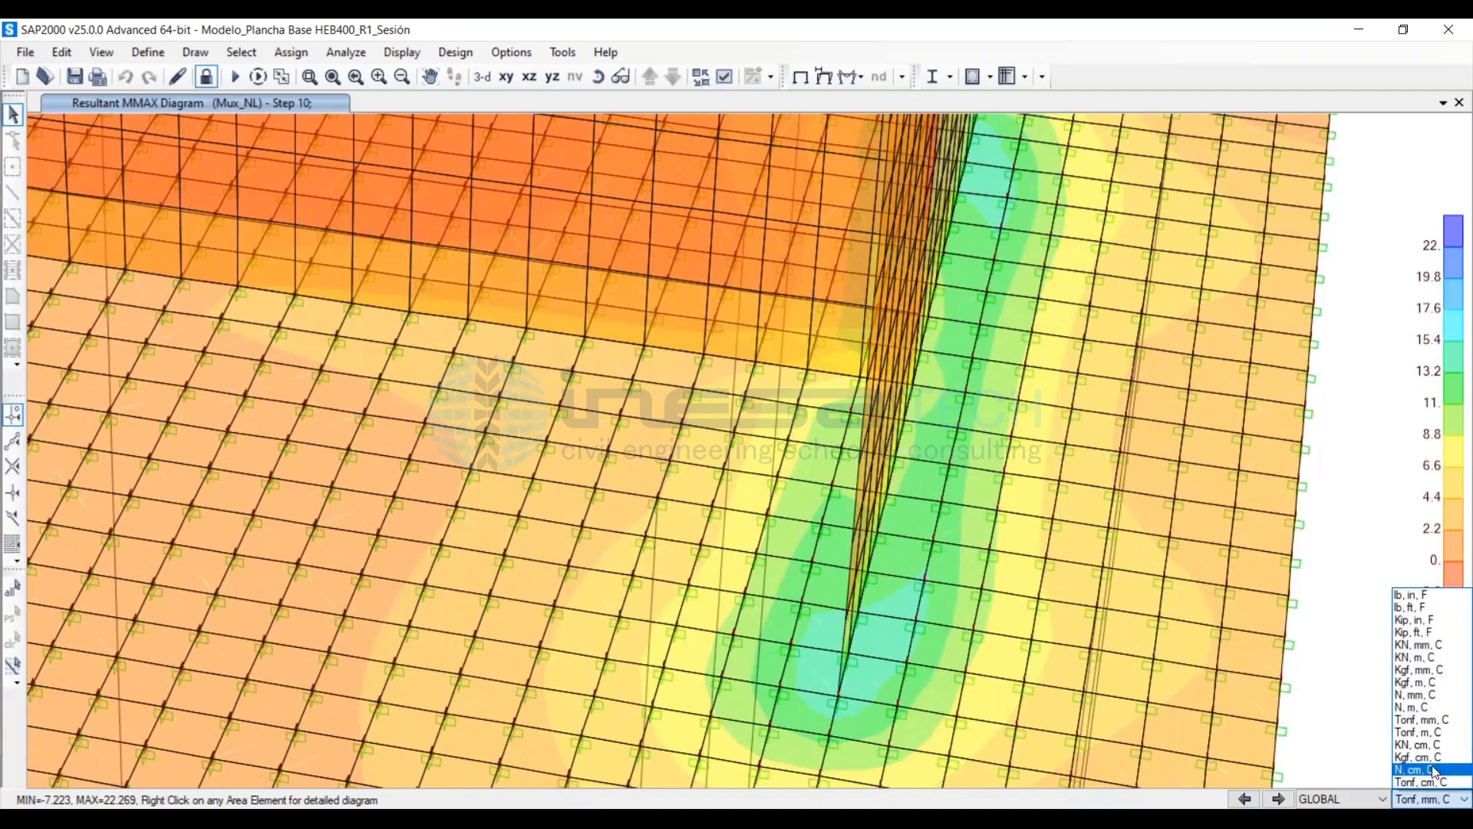
click(1419, 681)
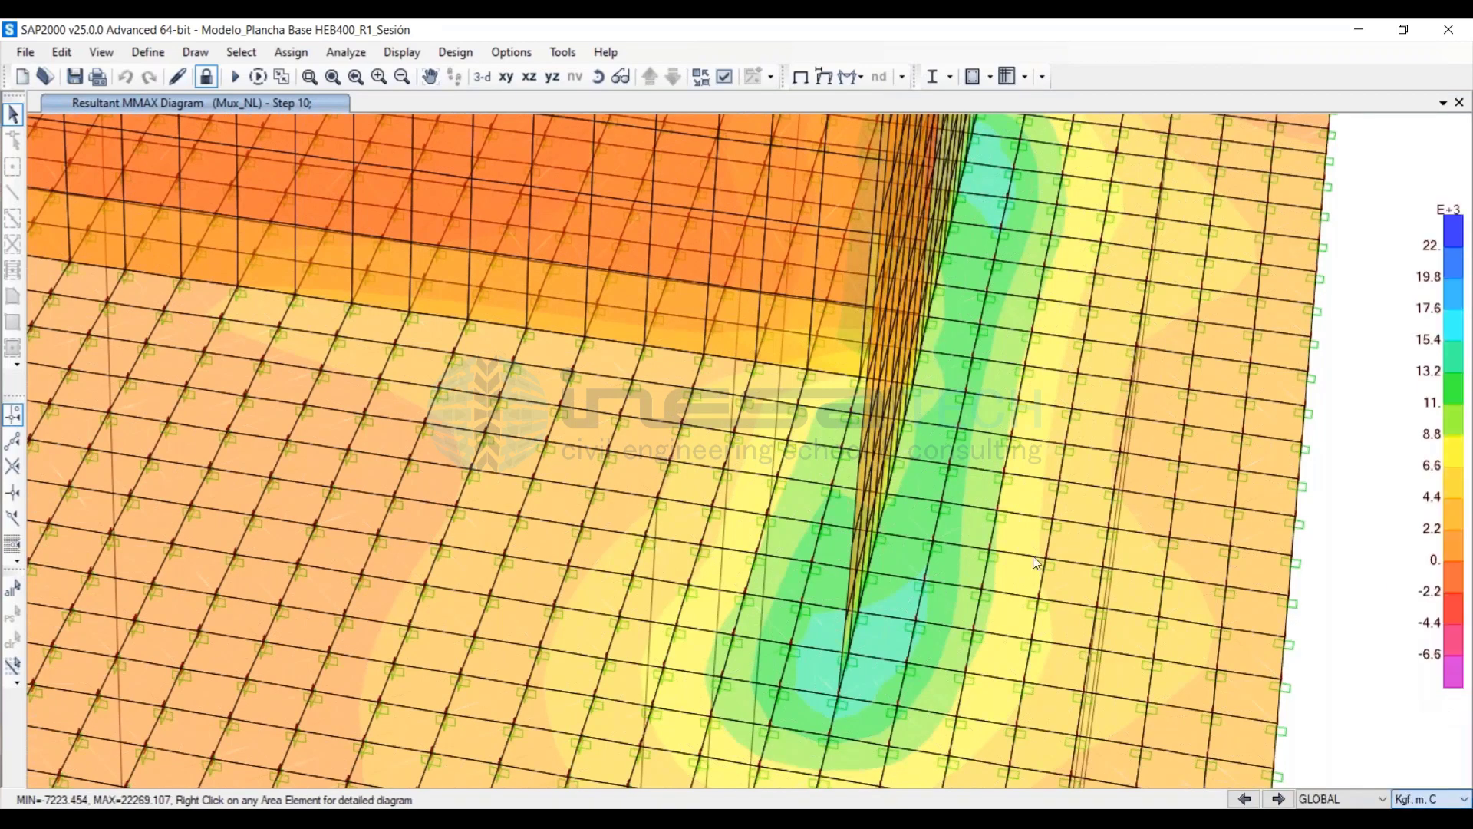
Read the MMax moments beside the column flange tip and open the detailed force diagram of the shell element there
mouse_move(860, 632)
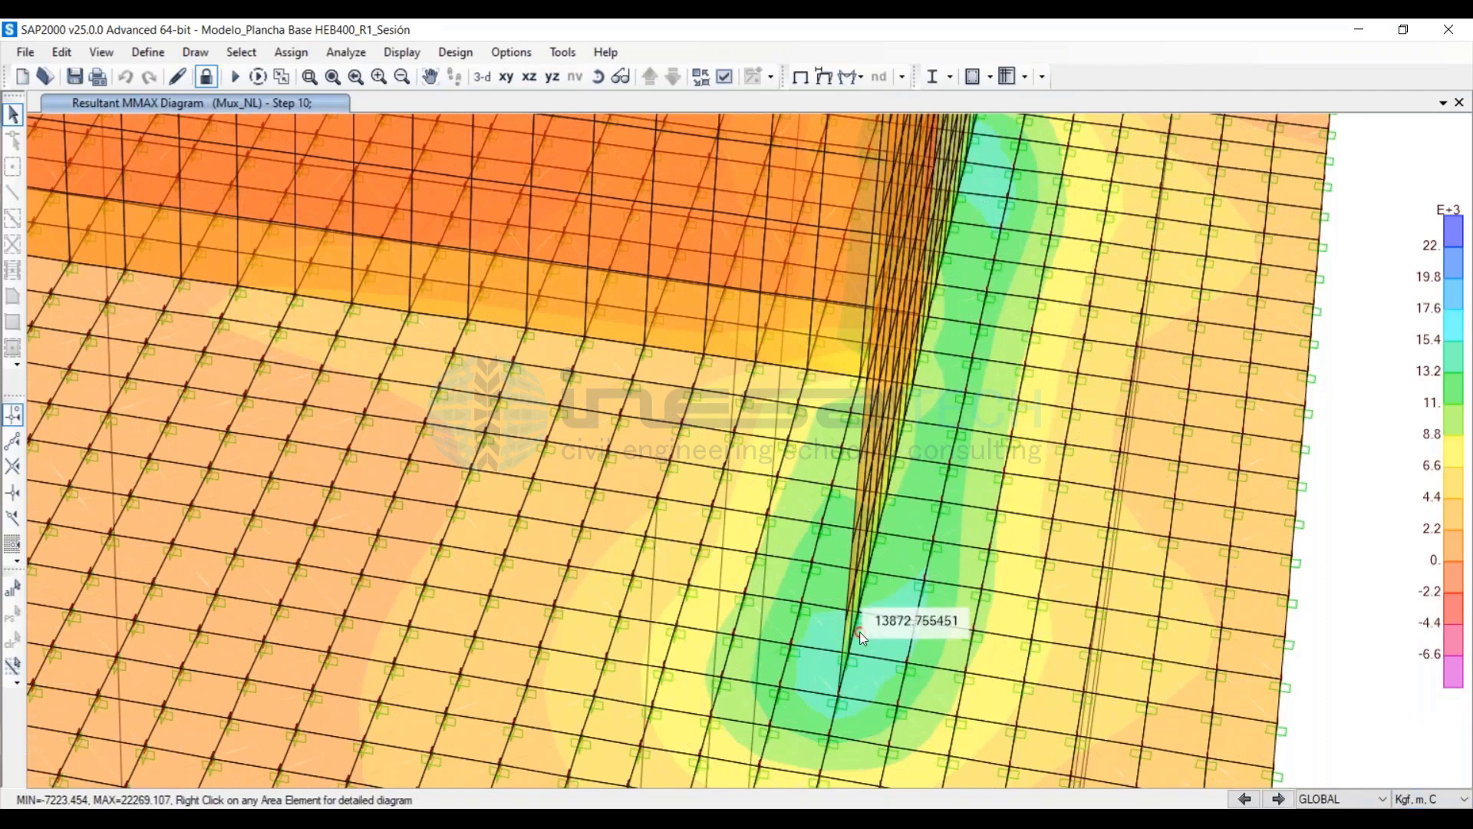
mouse_move(858, 661)
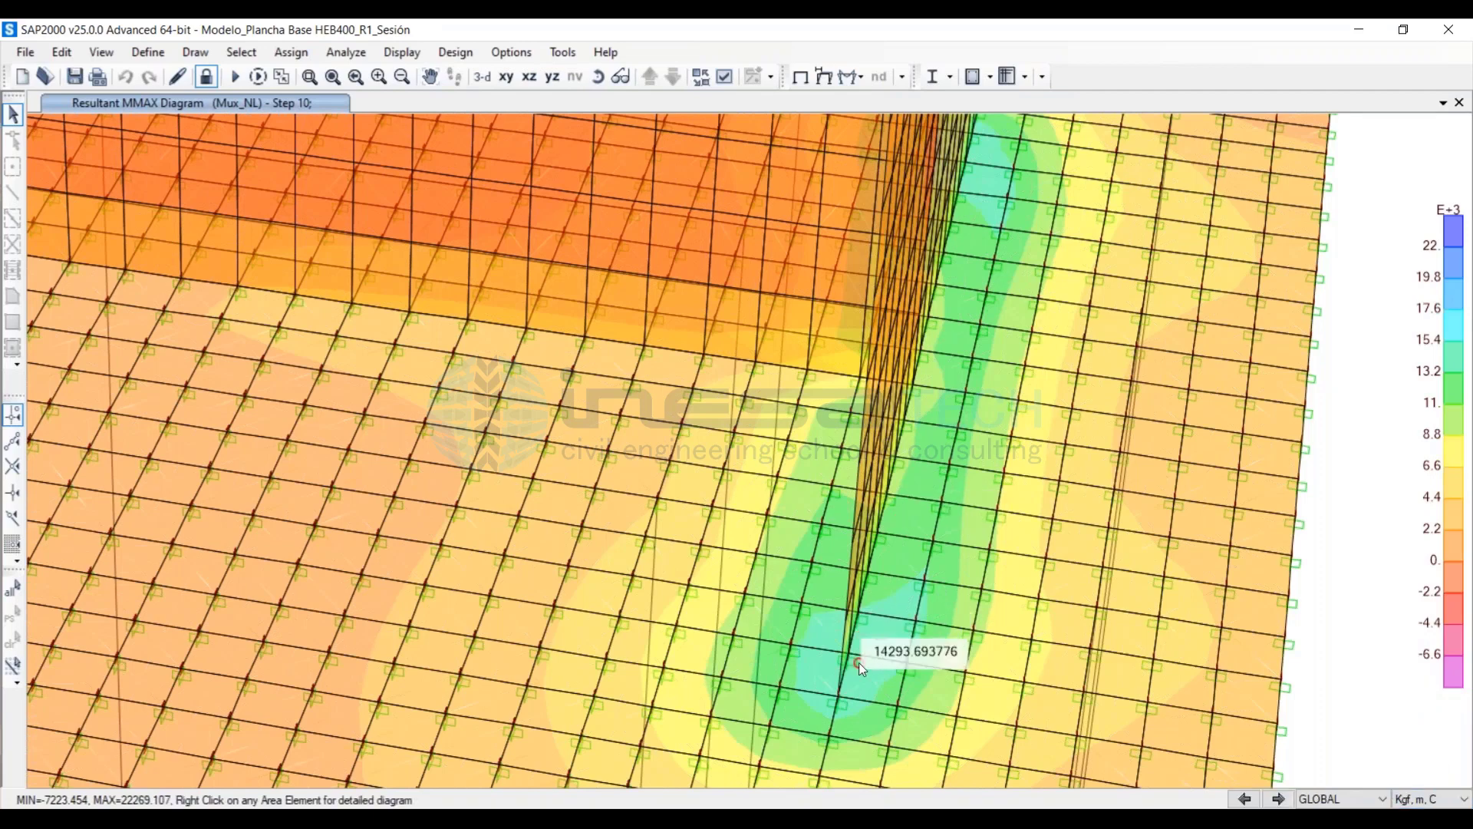
mouse_move(1241, 339)
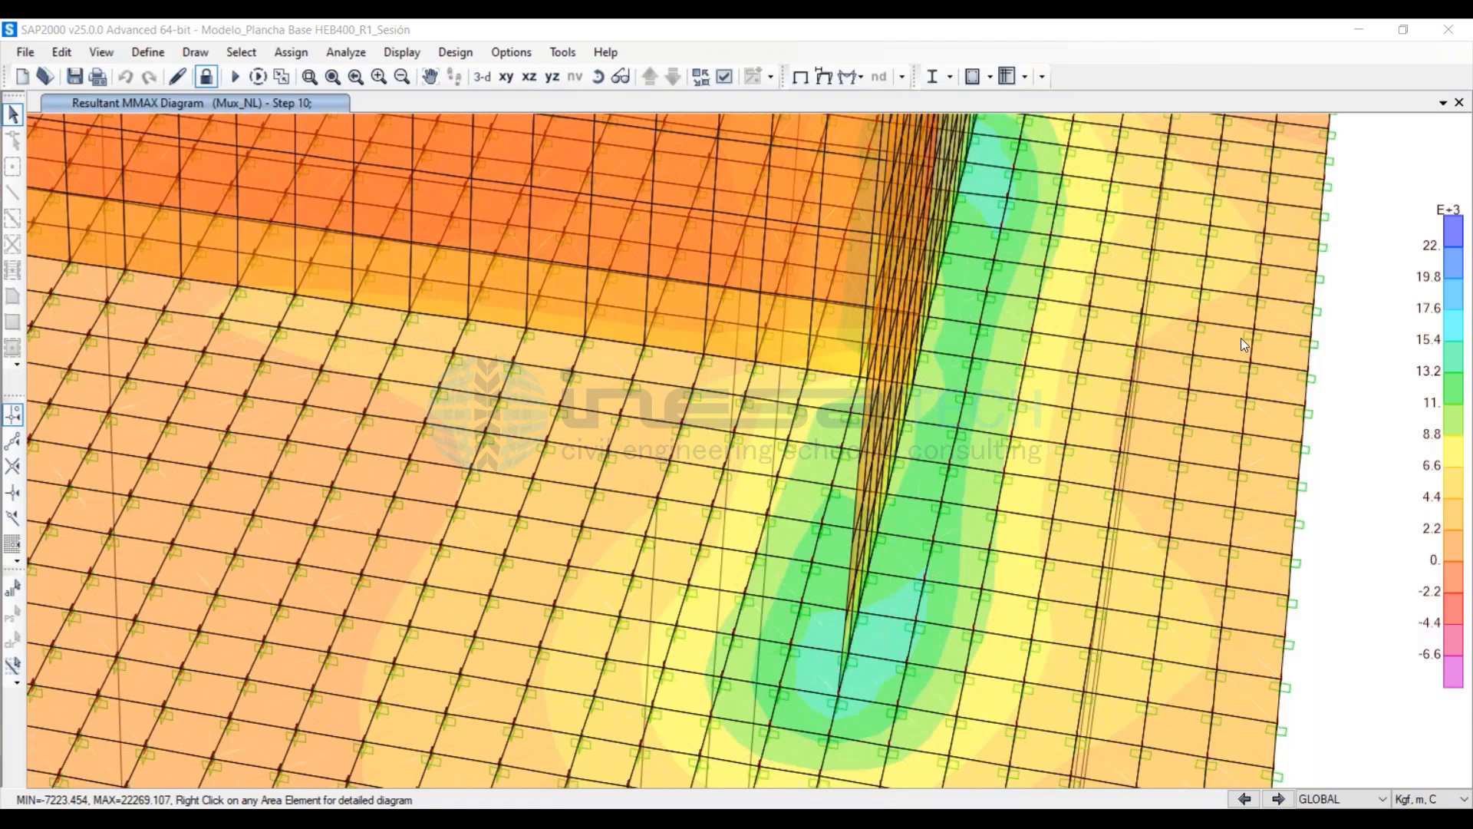
mouse_move(840, 643)
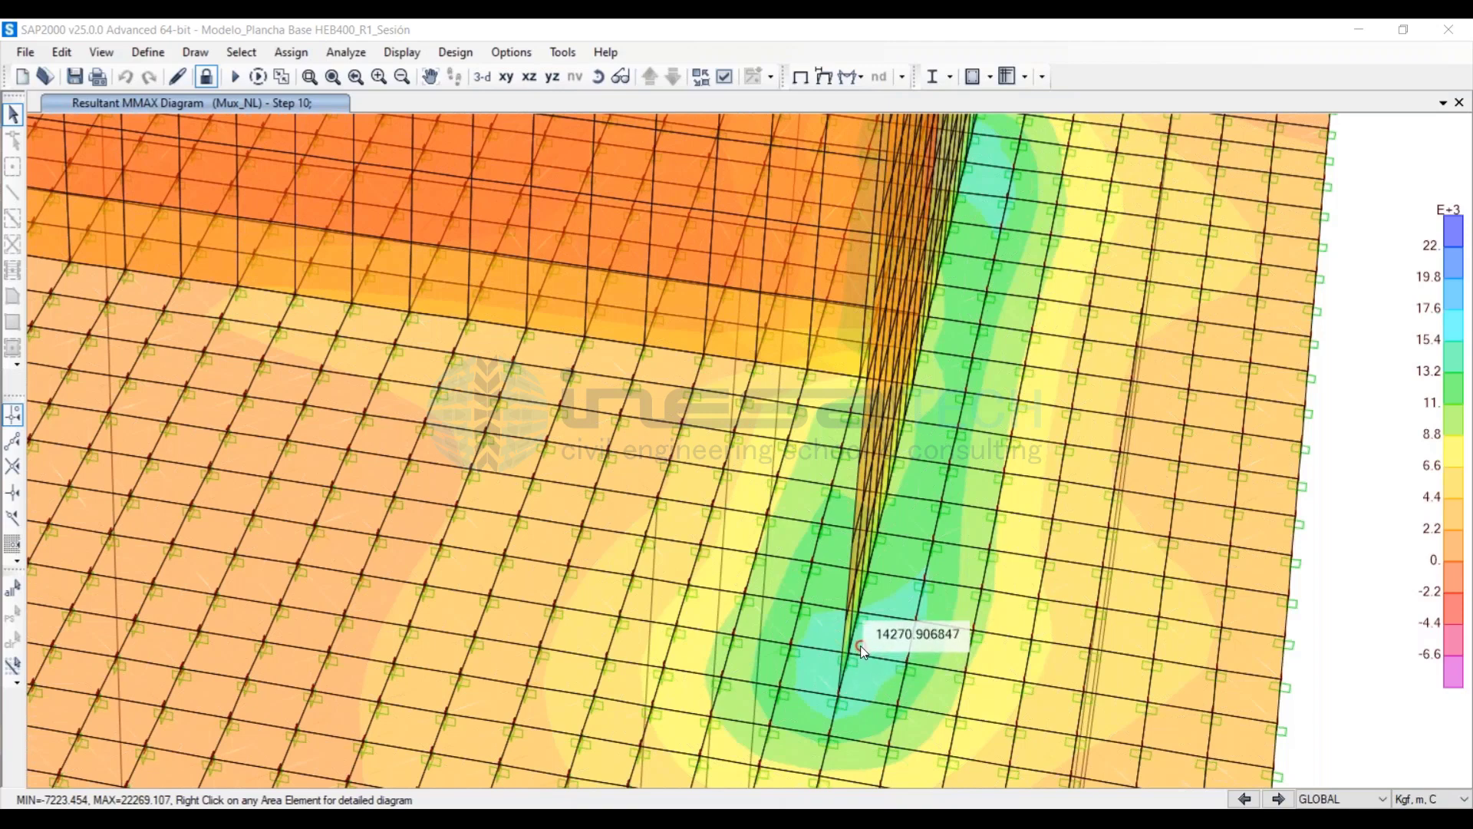
right_click(875, 632)
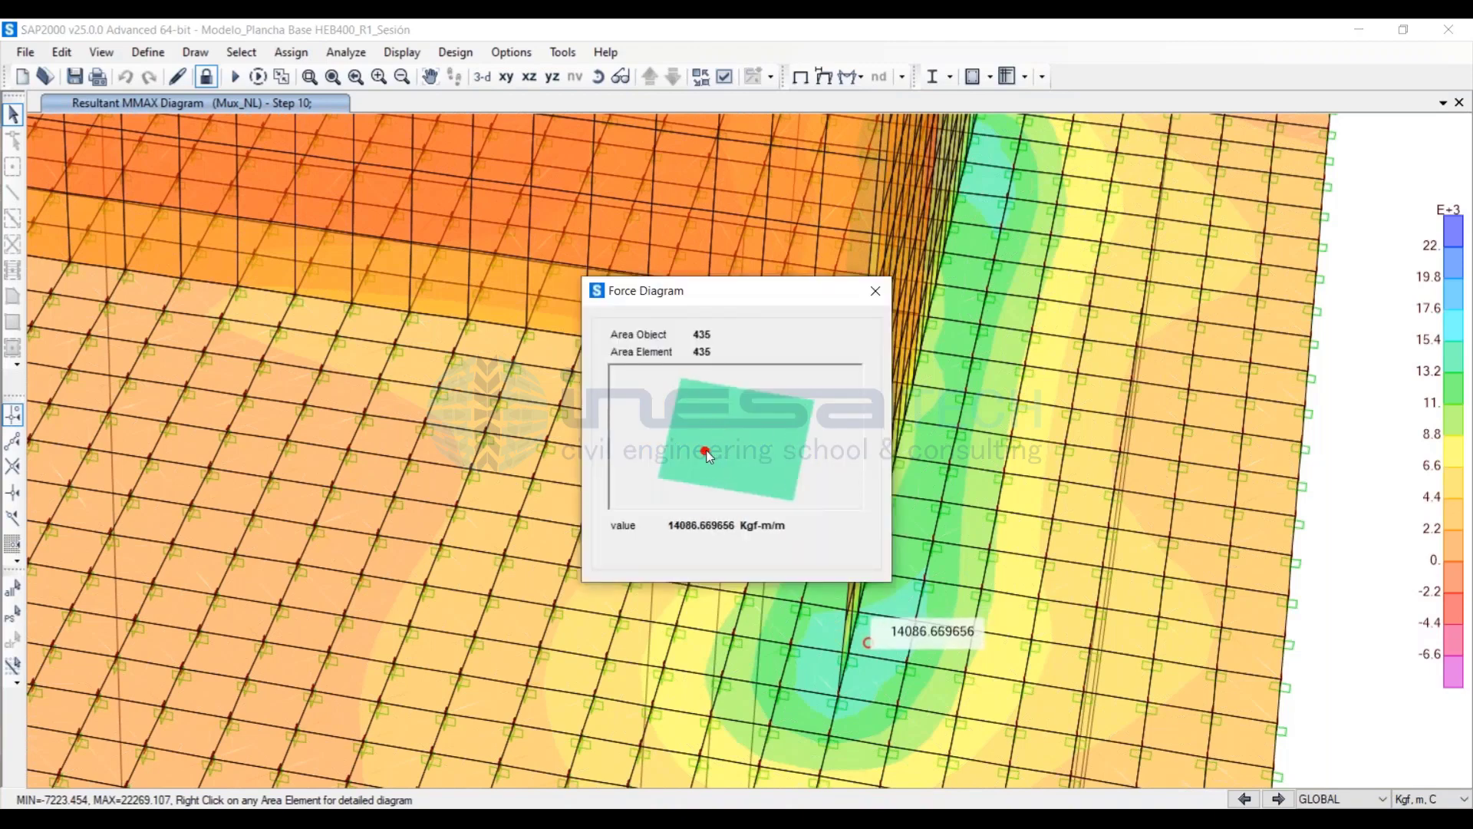
Switch to Mathcad Prime and reduce the displayed decimals of the plate thickness result t so it reads 49.4 mm
click(1201, 377)
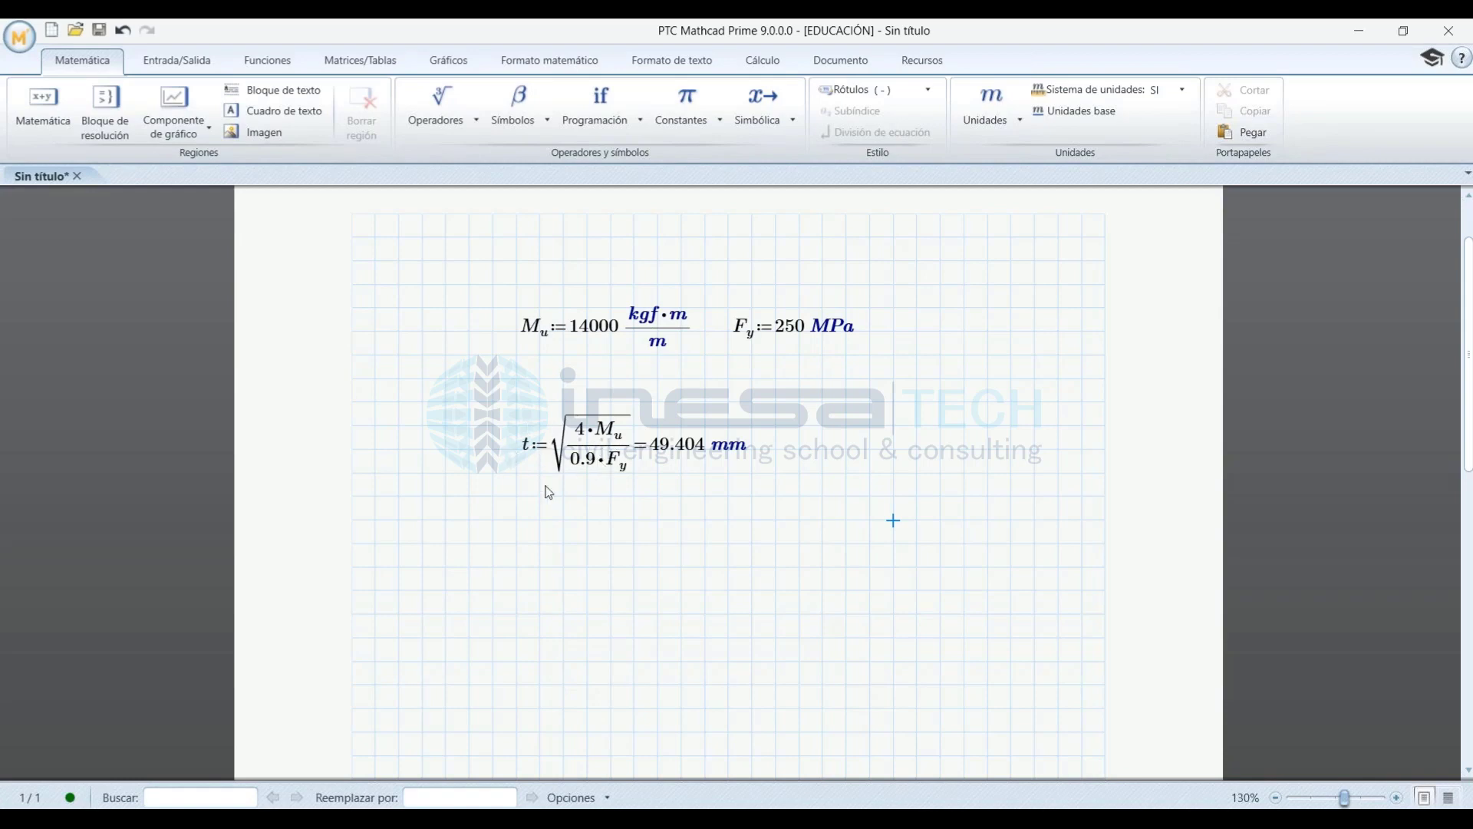
click(687, 449)
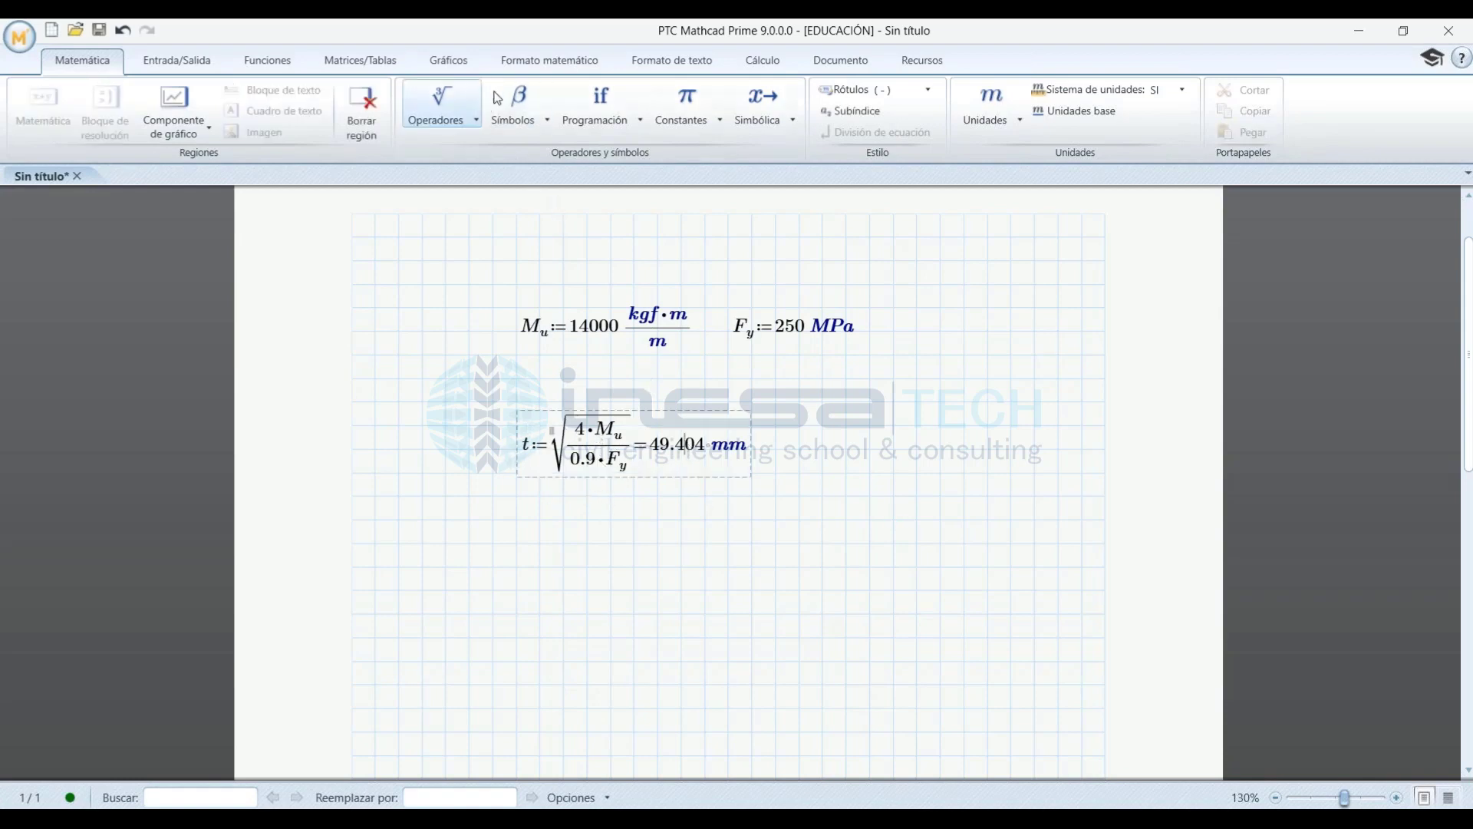
click(526, 65)
click(322, 113)
click(299, 162)
click(788, 566)
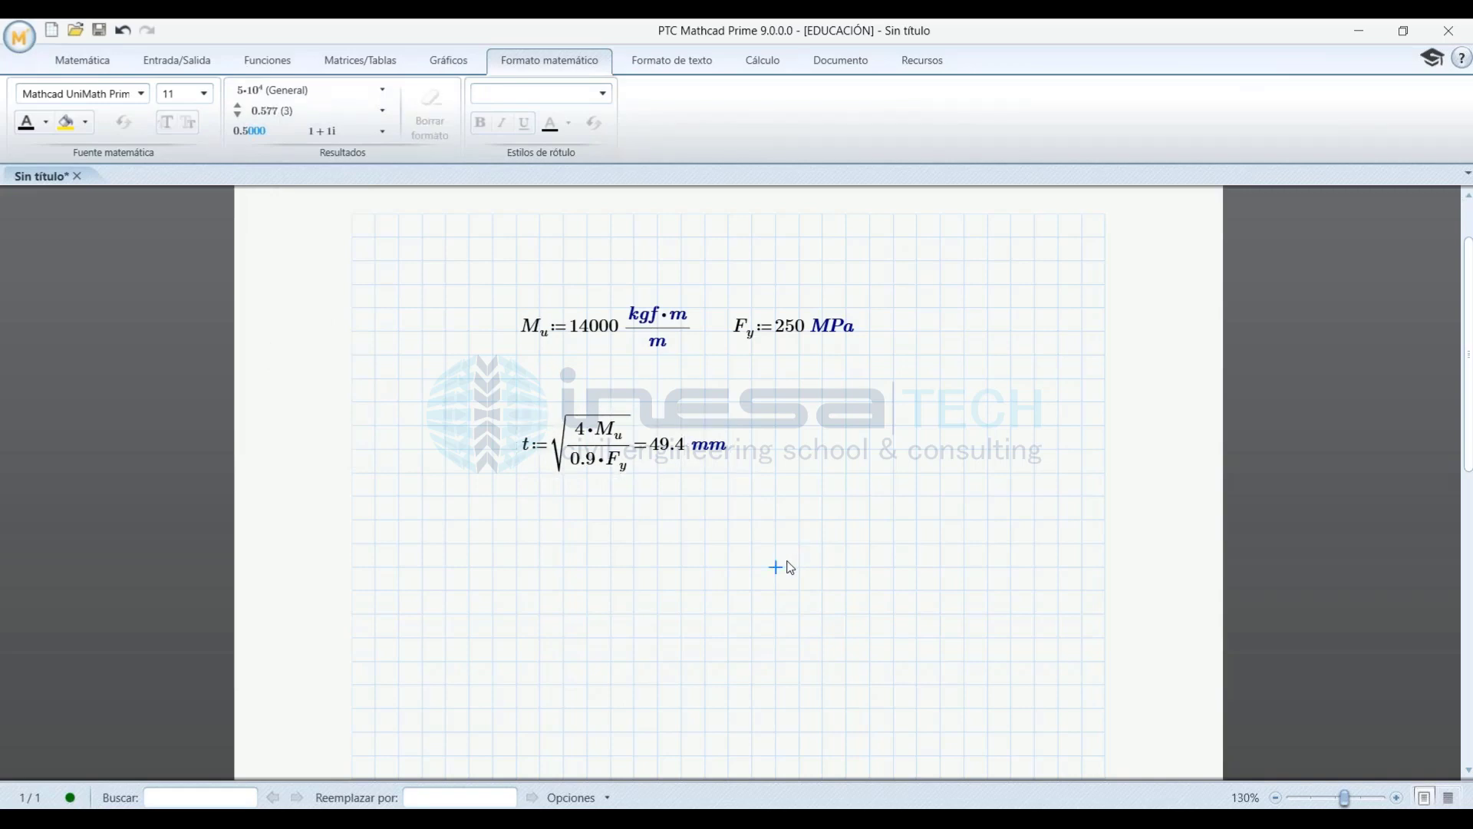
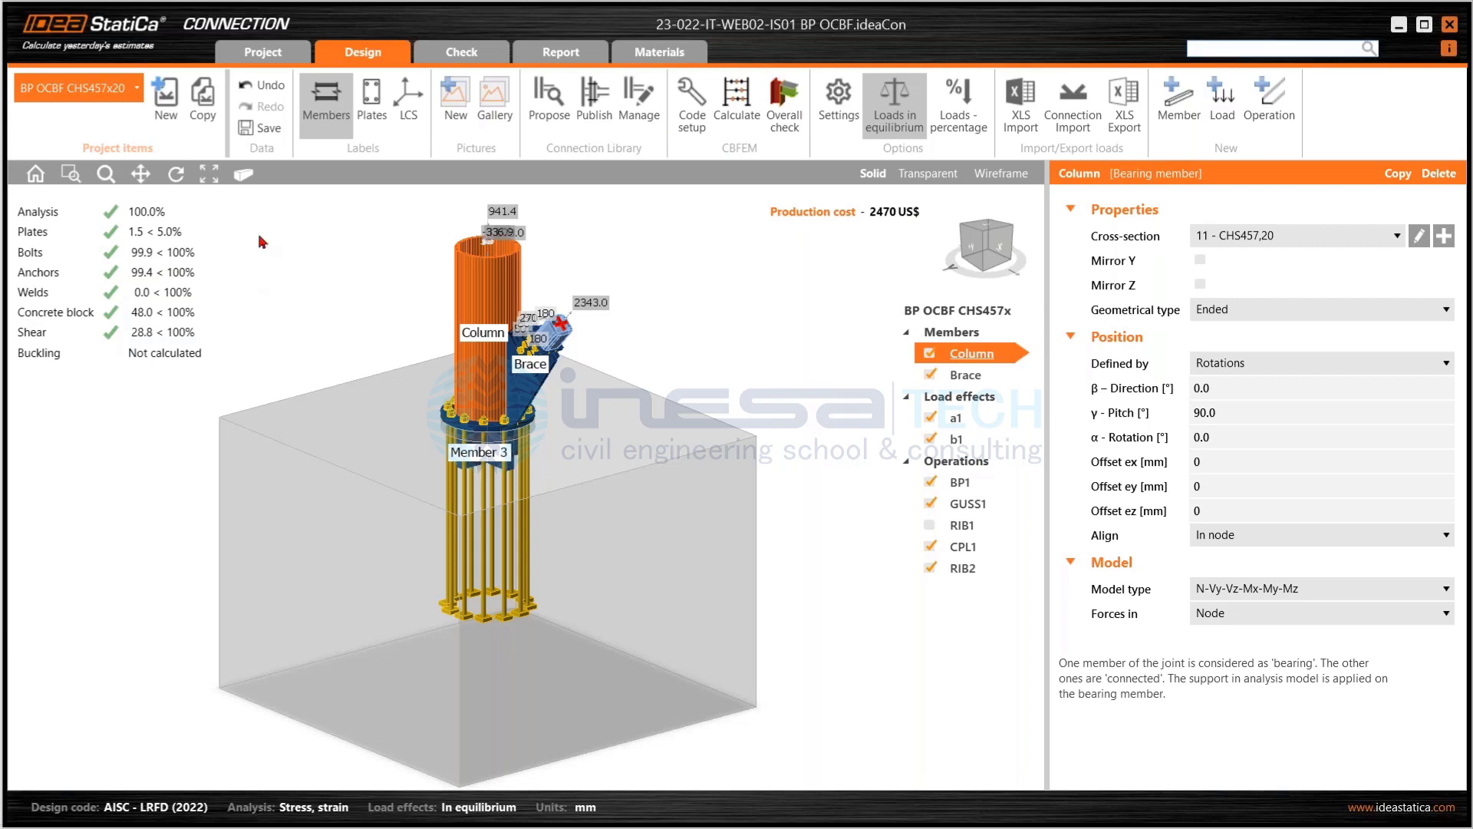
In IDEA StatiCa, view the CHS457 column base from above, review base plate BP1's anchor layout in the plate editor, and close it without changes
click(1001, 251)
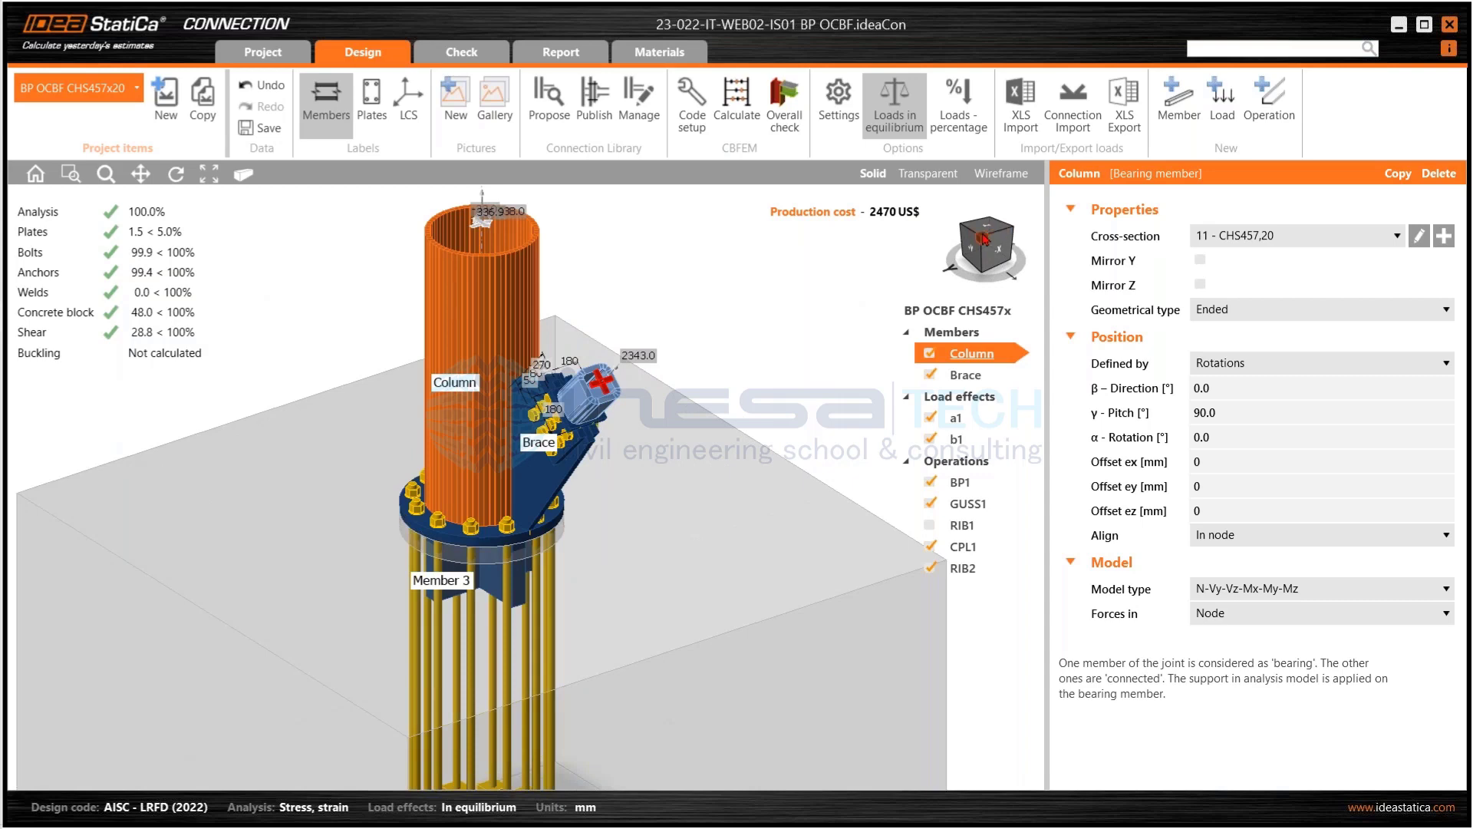
click(999, 244)
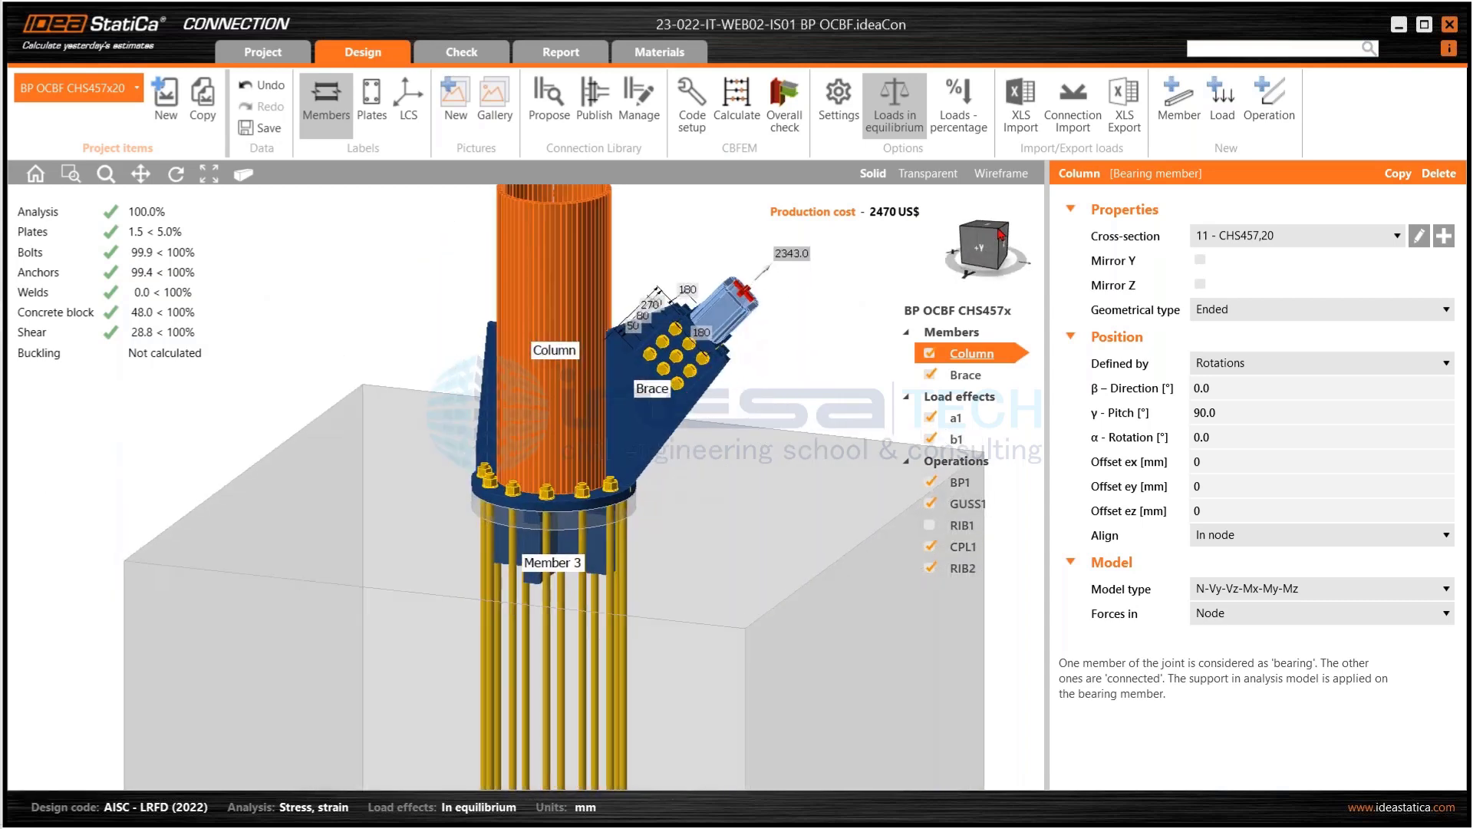
click(995, 257)
click(988, 235)
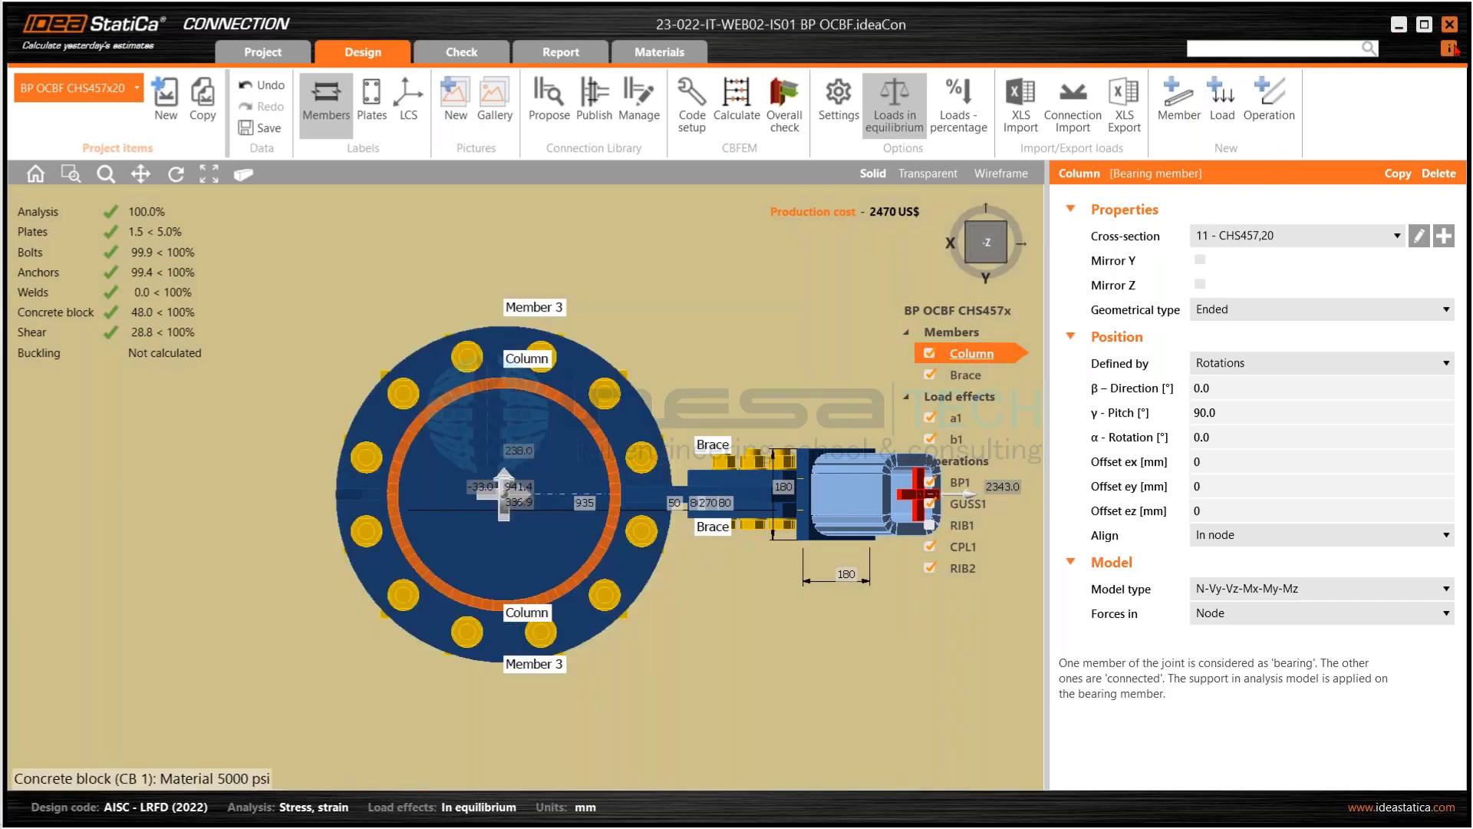
click(960, 482)
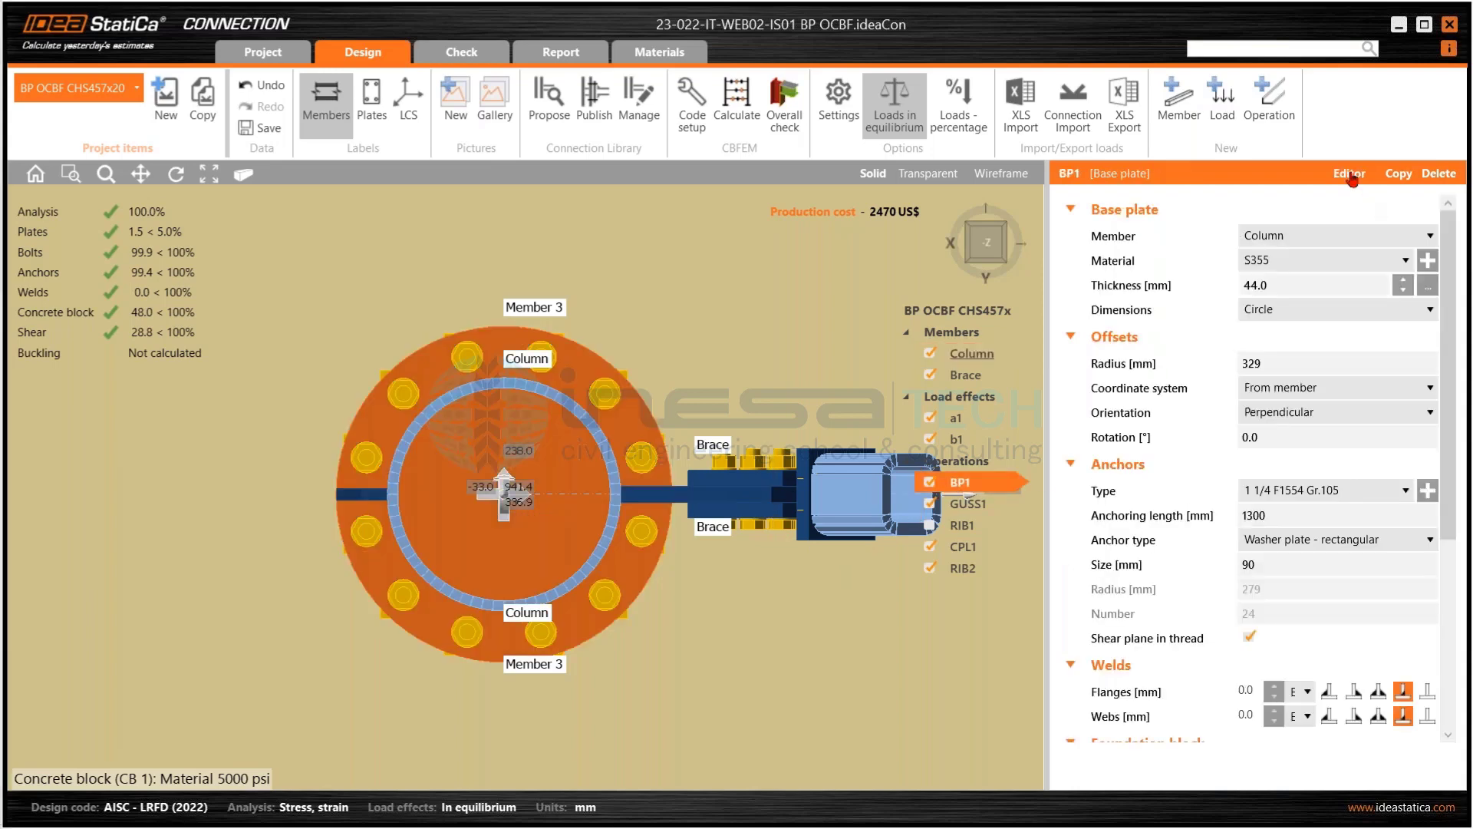
click(1349, 174)
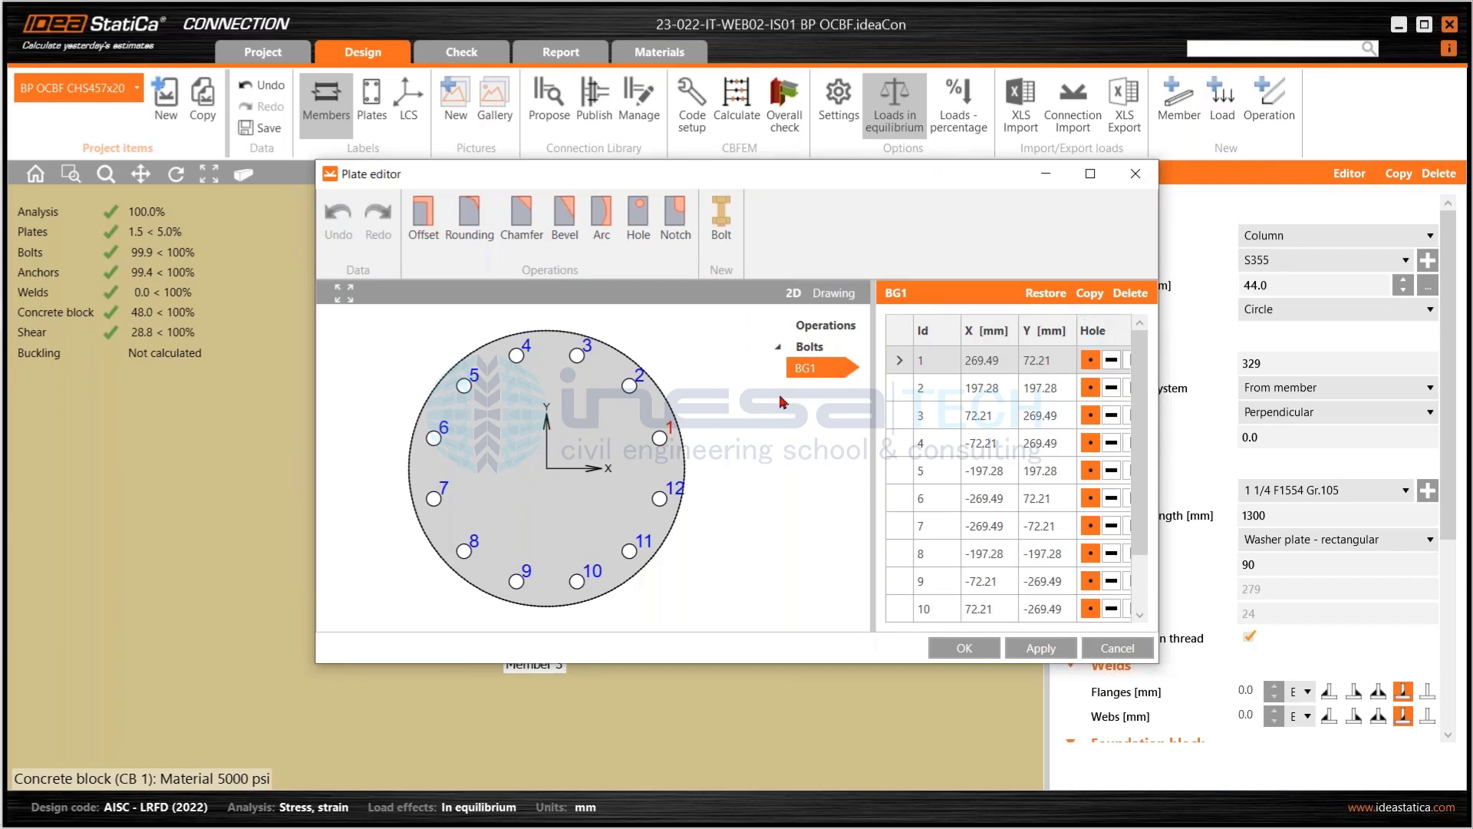
click(1045, 178)
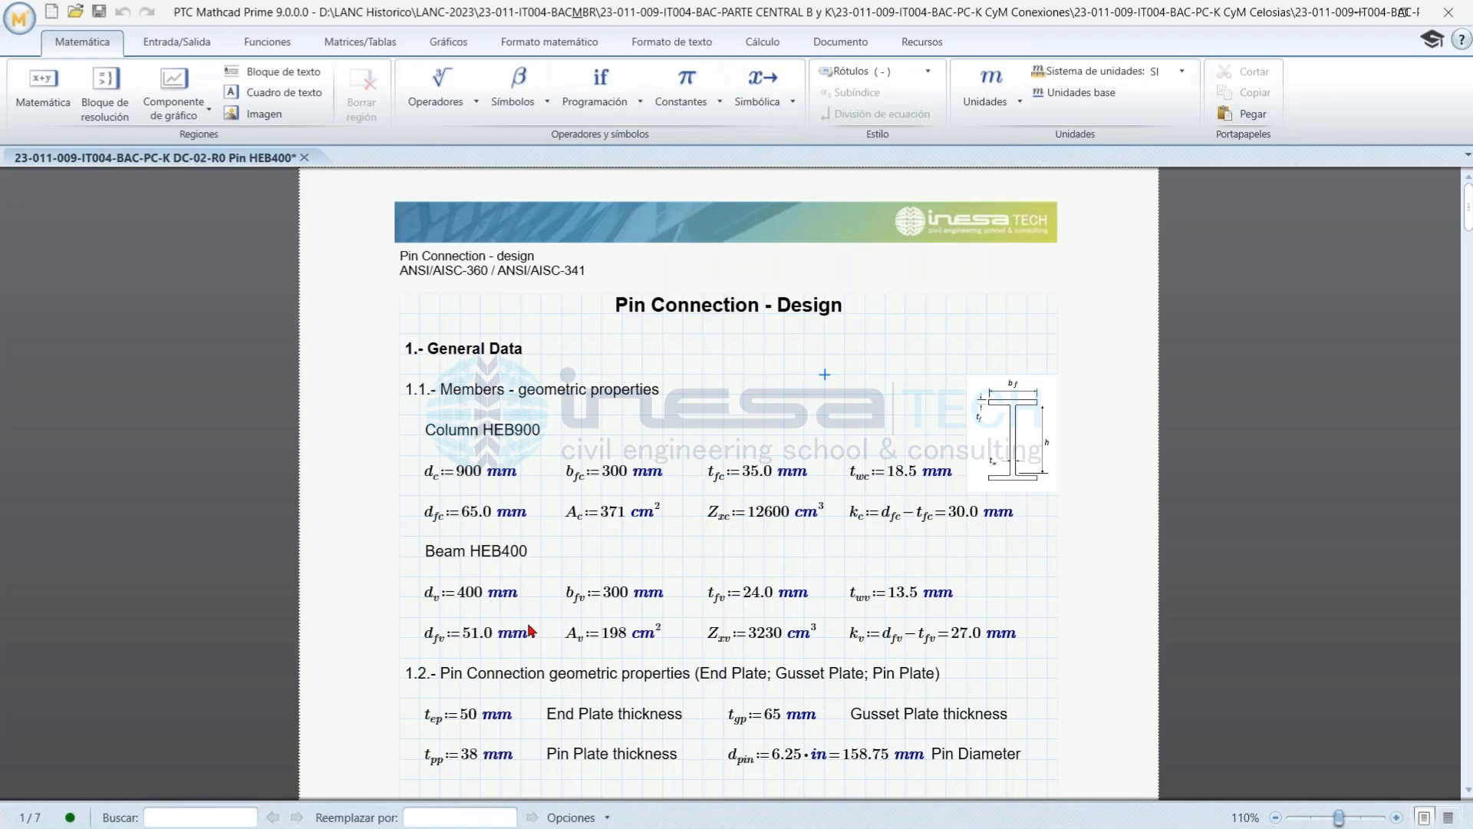
key(alt+Tab)
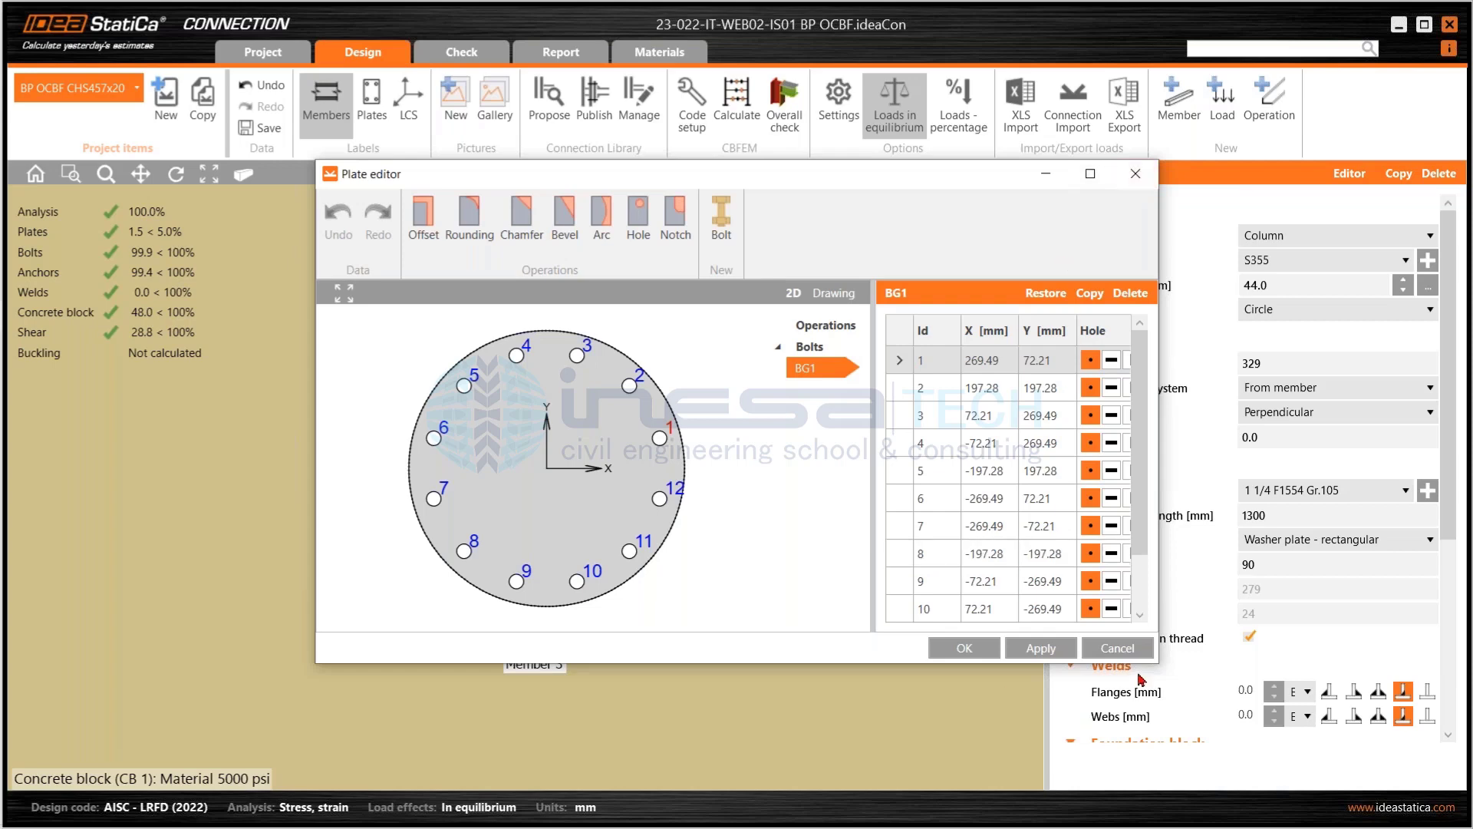
click(1118, 647)
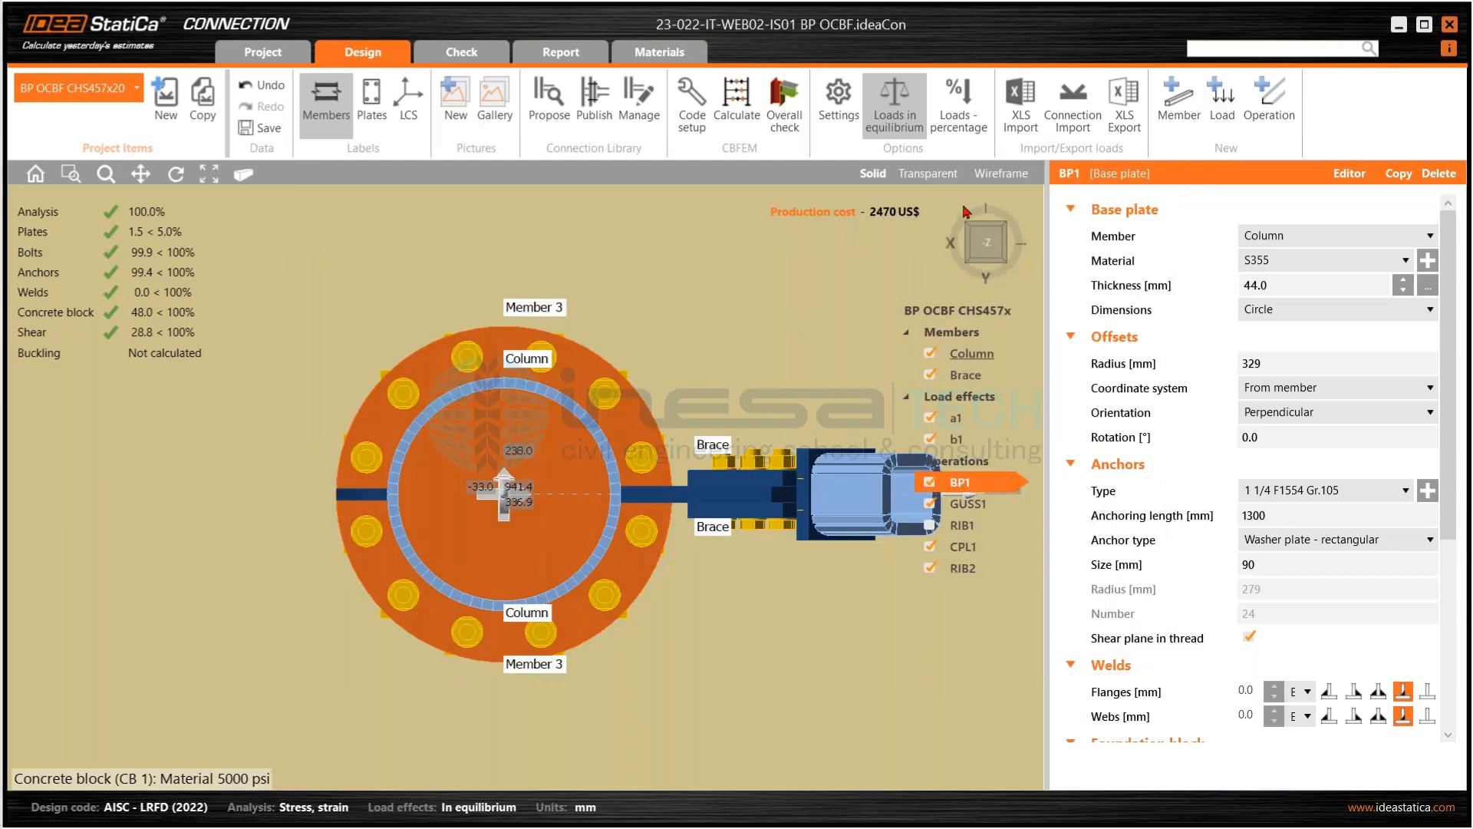
Display the equivalent stress contours on the undeformed meshed connection and examine the column, gusset plate and base plate
click(971, 263)
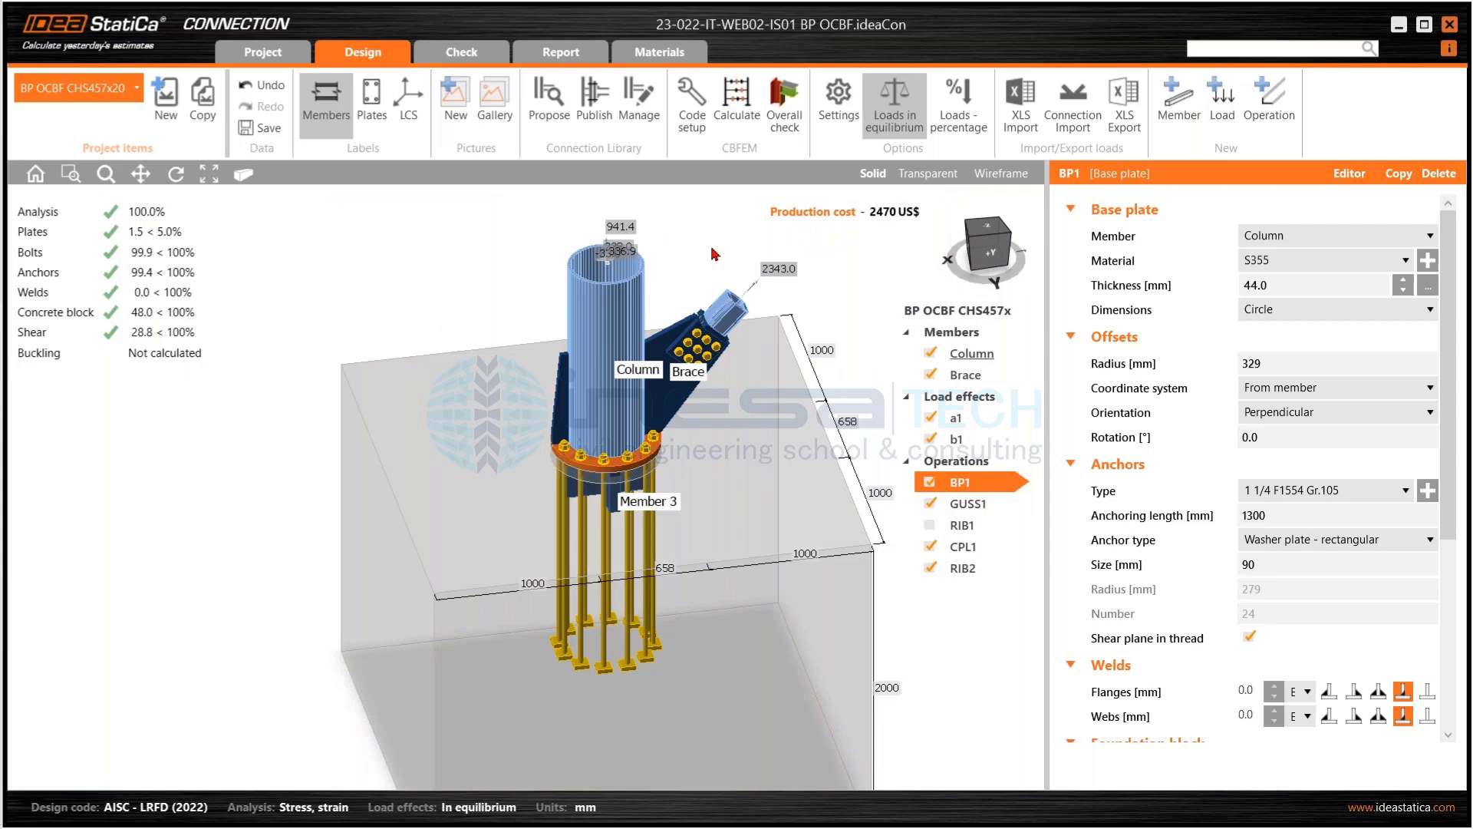
click(430, 56)
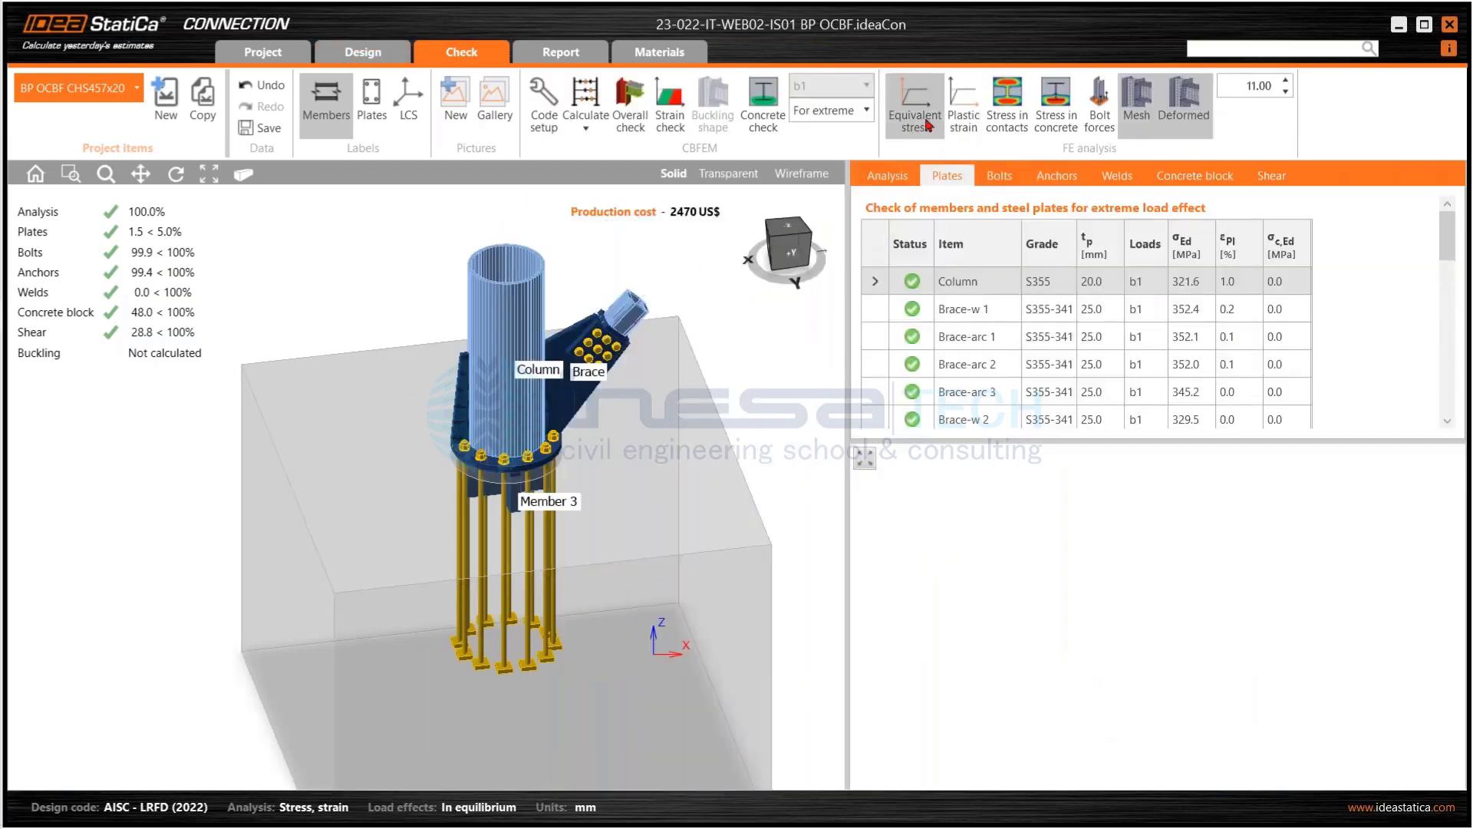
click(925, 123)
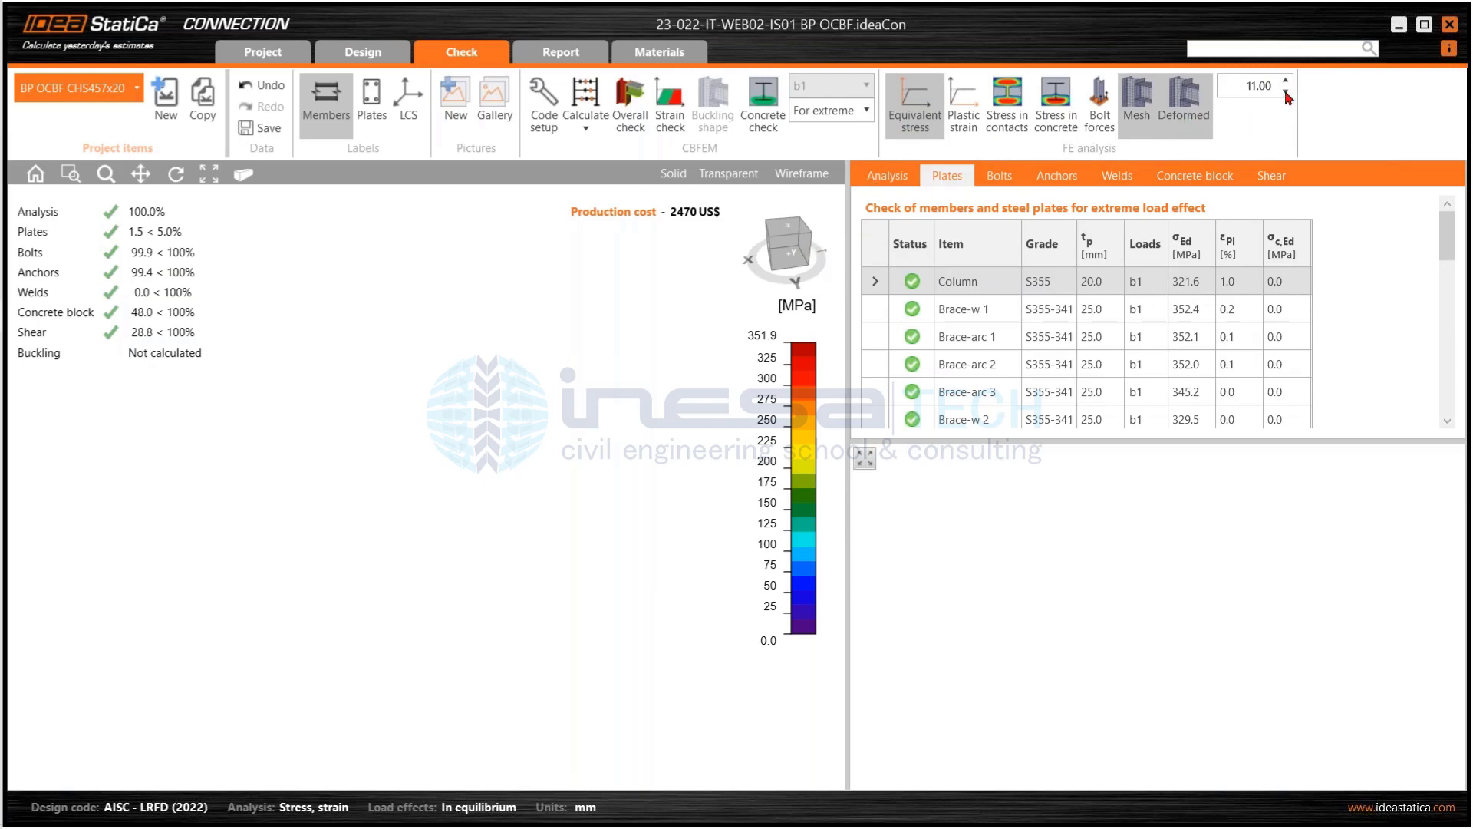
click(1189, 103)
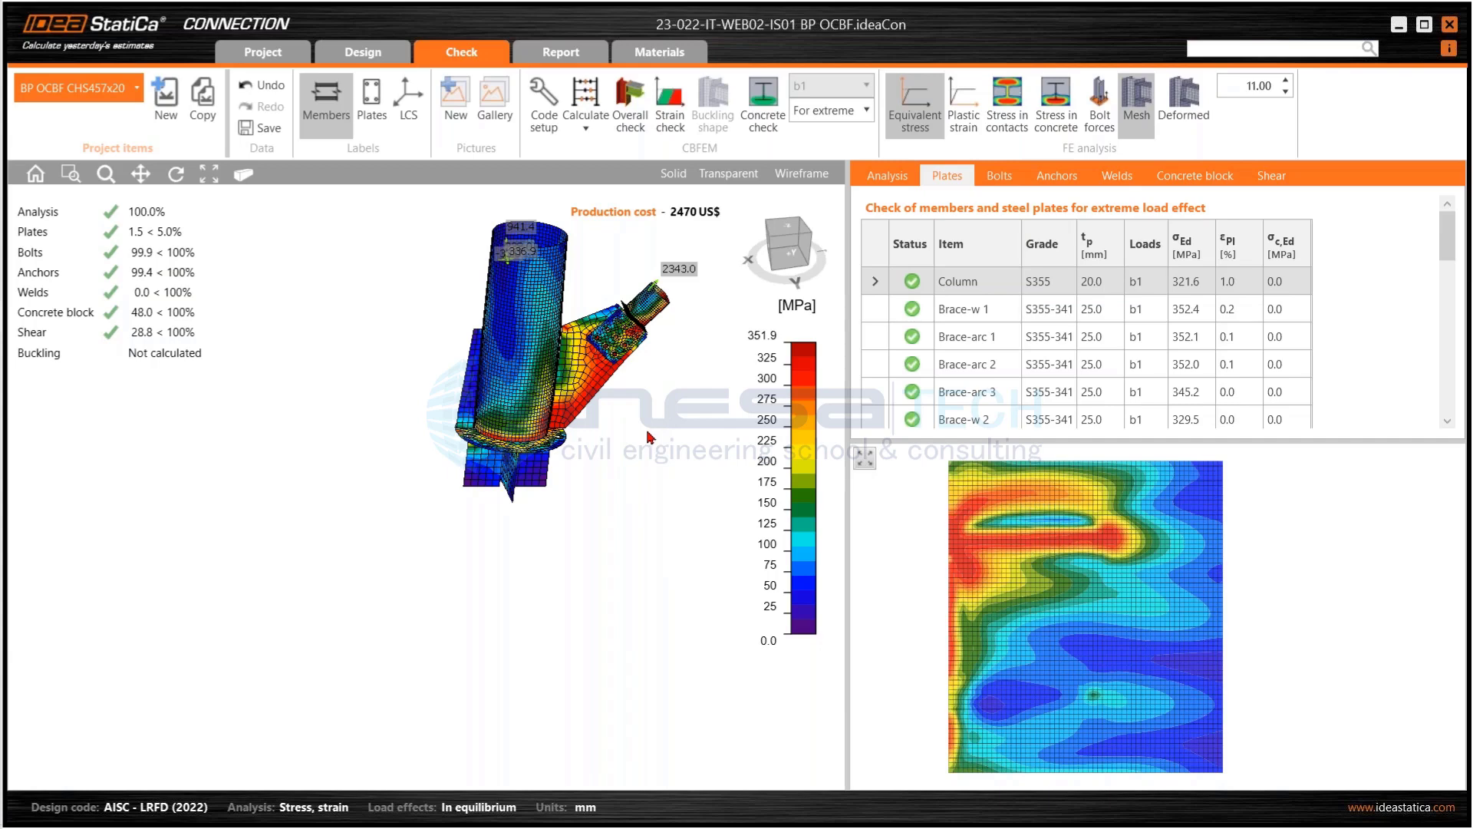
right_drag(650, 437, 474, 495)
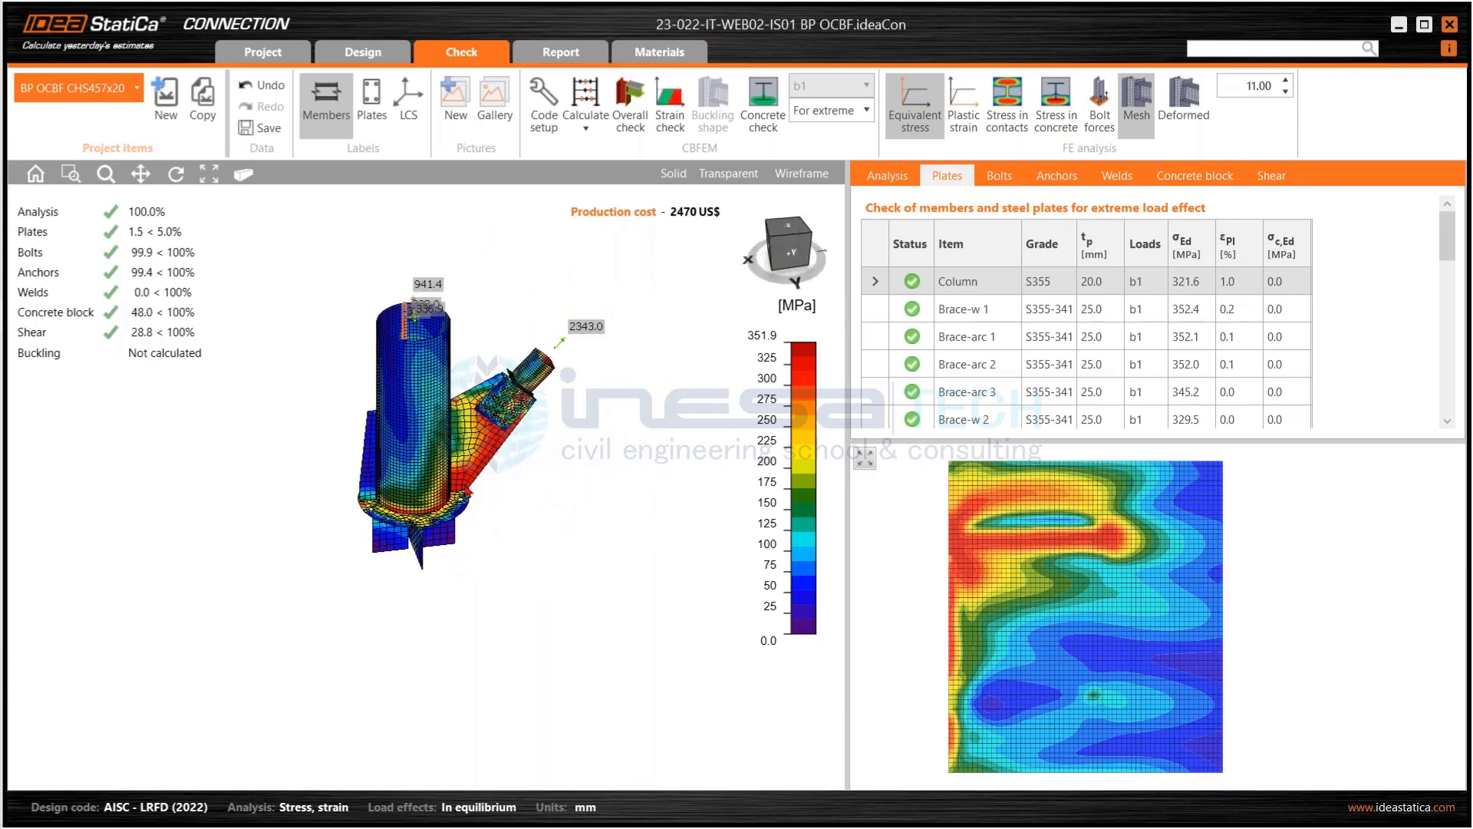
scroll(473, 495, up, 2)
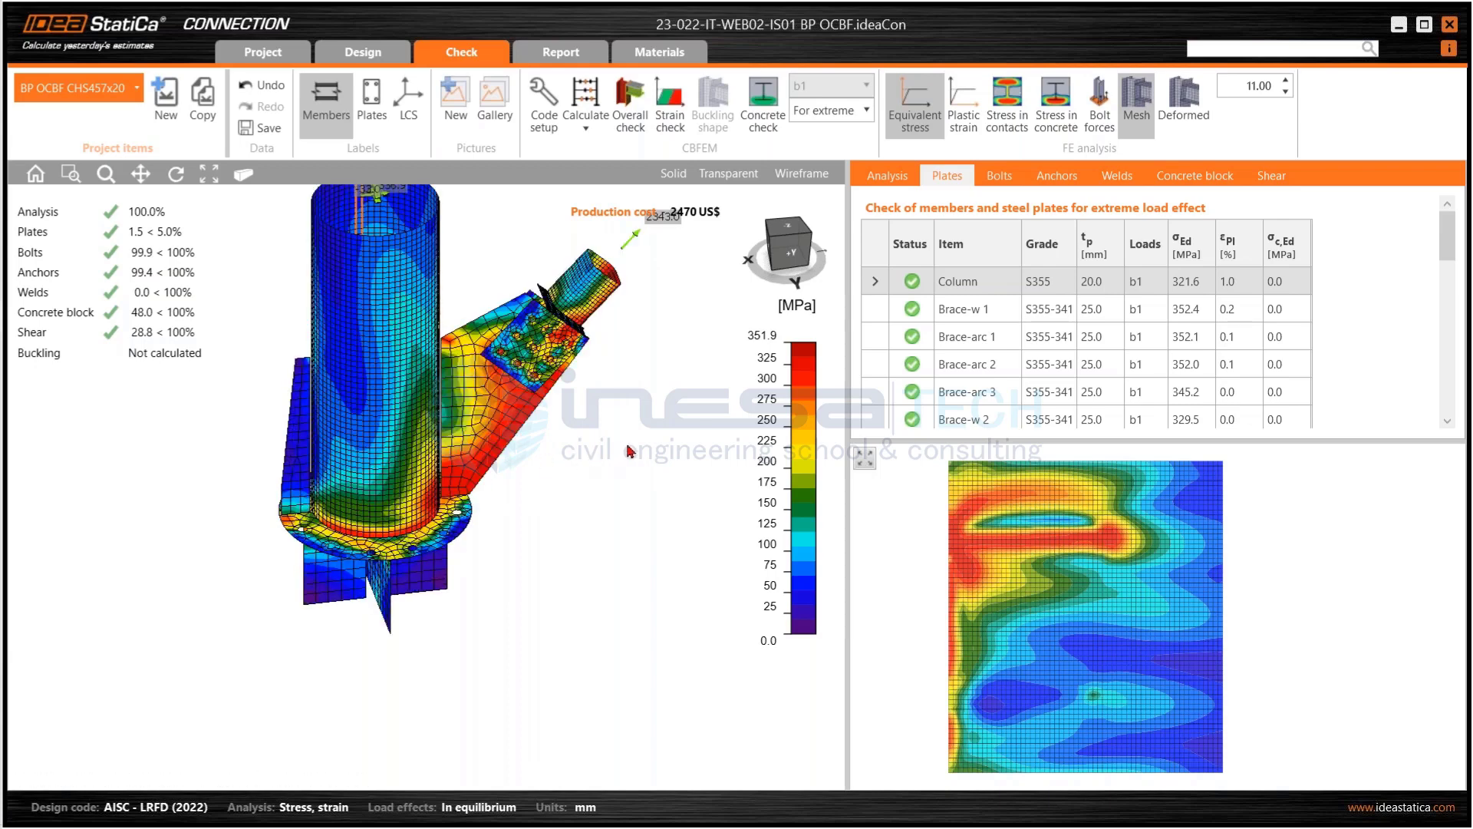
middle_drag(679, 384, 660, 452)
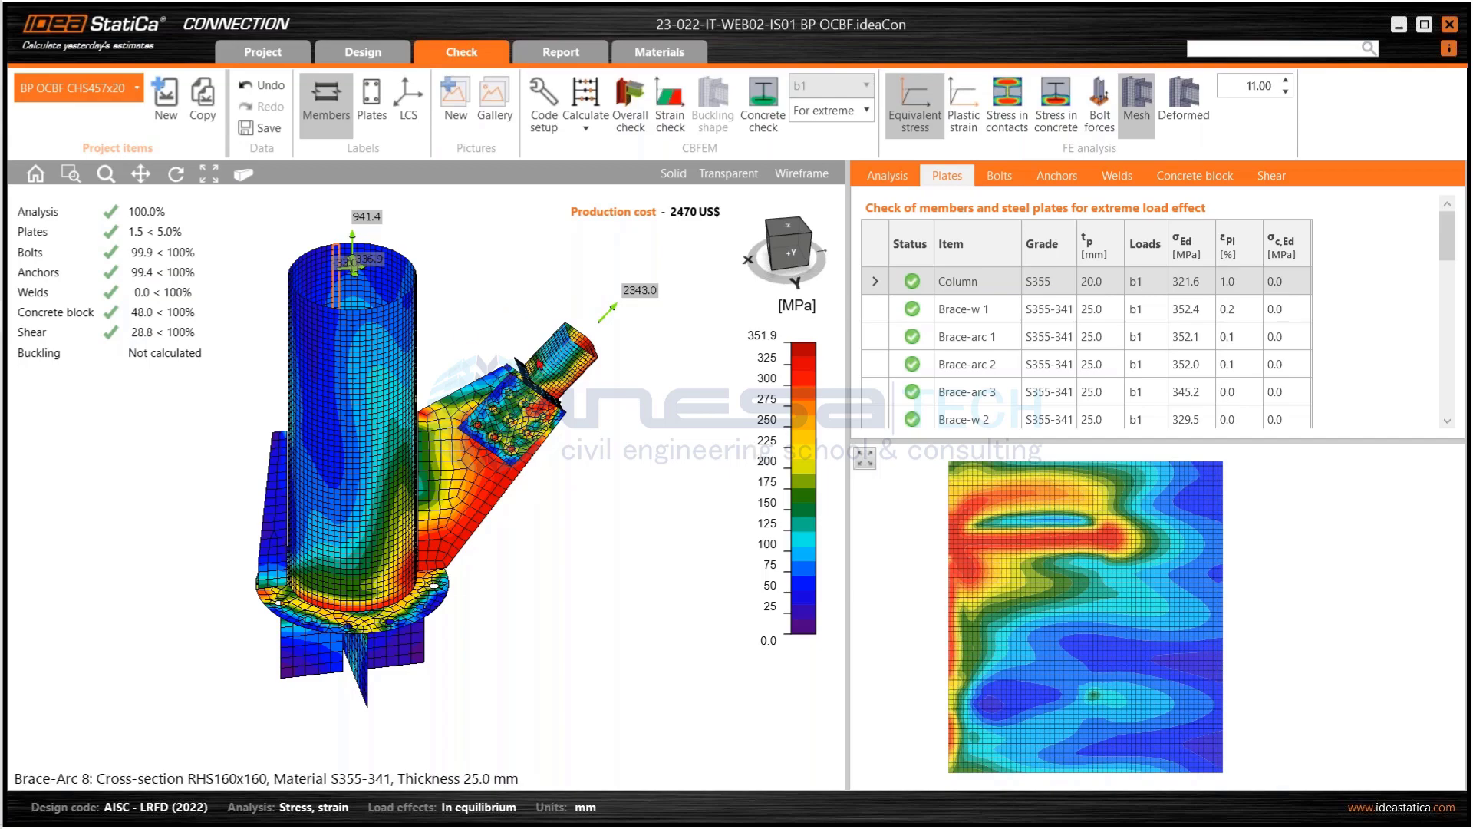
scroll(505, 455, up, 2)
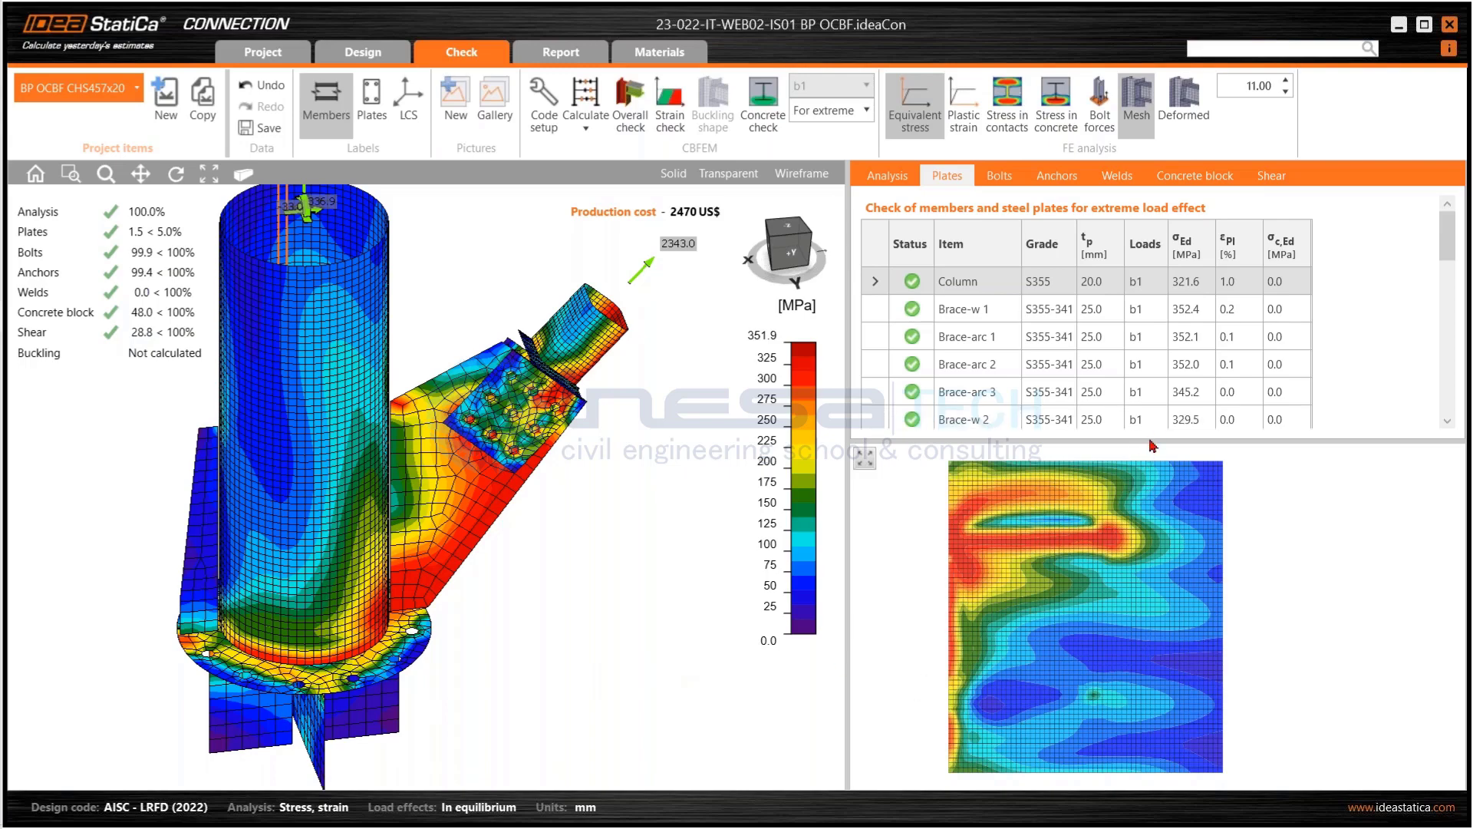
drag(1149, 439, 1149, 503)
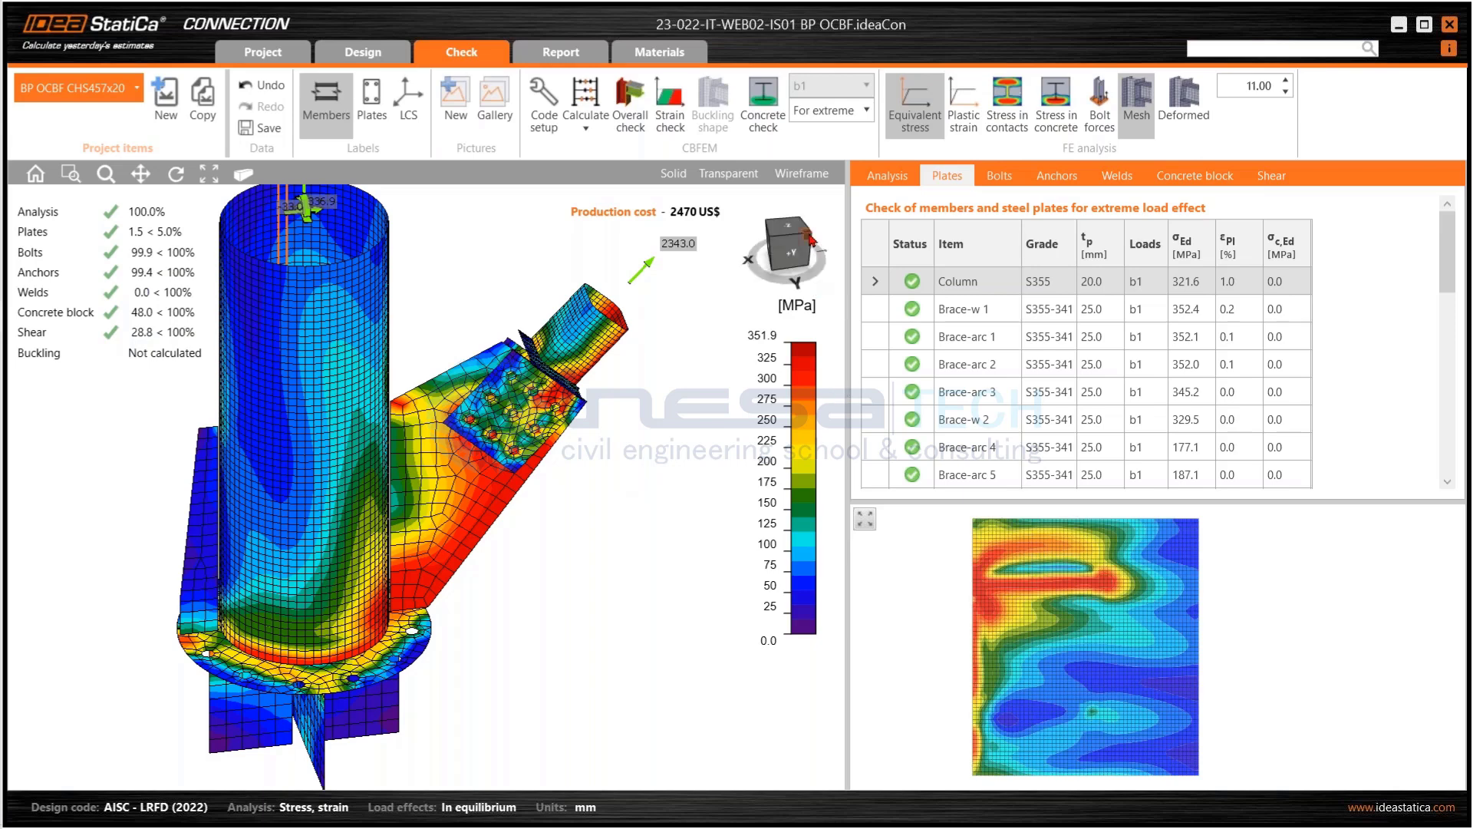
drag(805, 244, 910, 156)
Display the plastic strain contours and inspect the gusset plate in an enlarged detail view
click(964, 103)
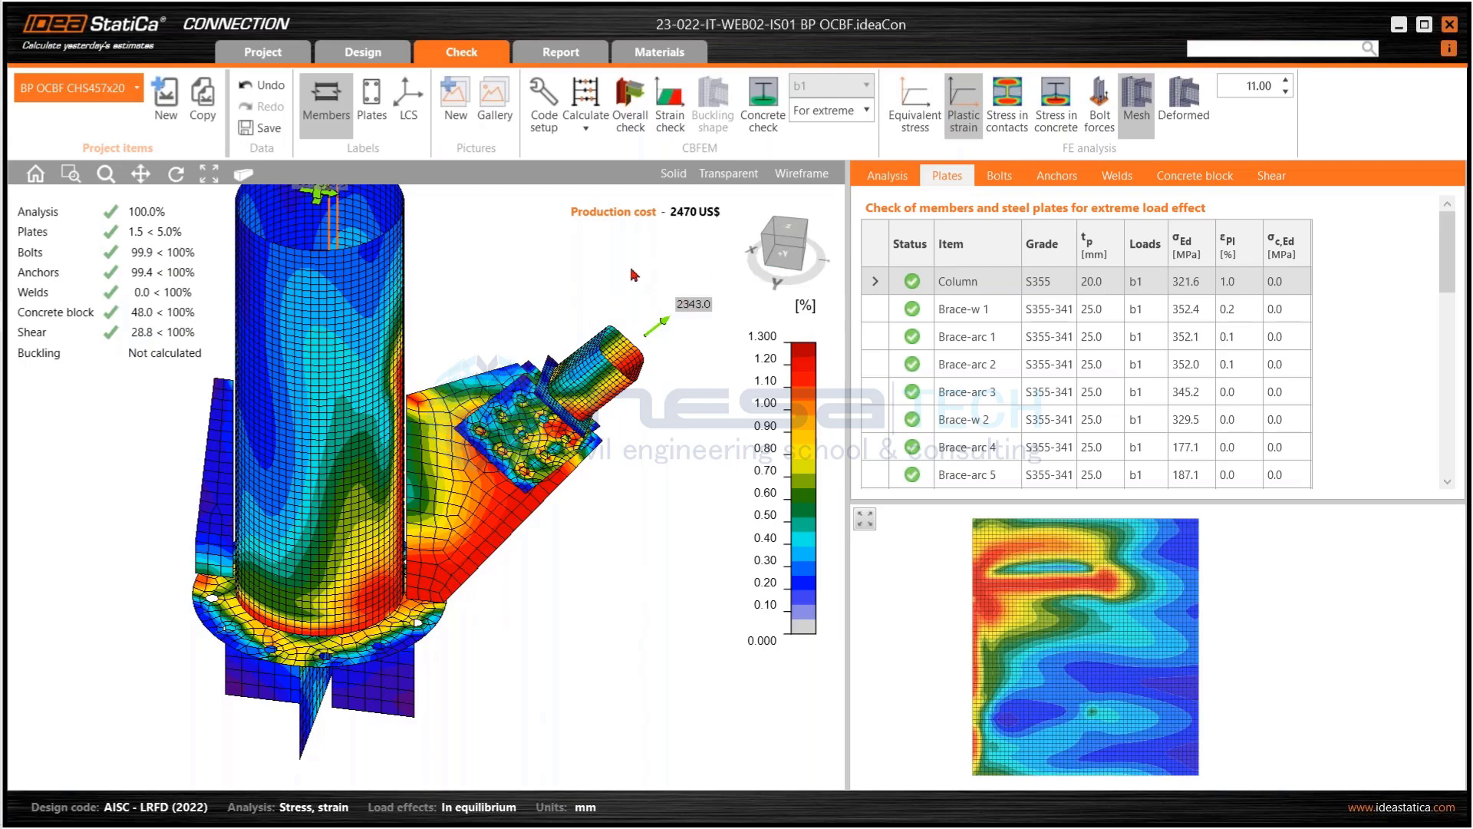
right_drag(802, 245, 628, 321)
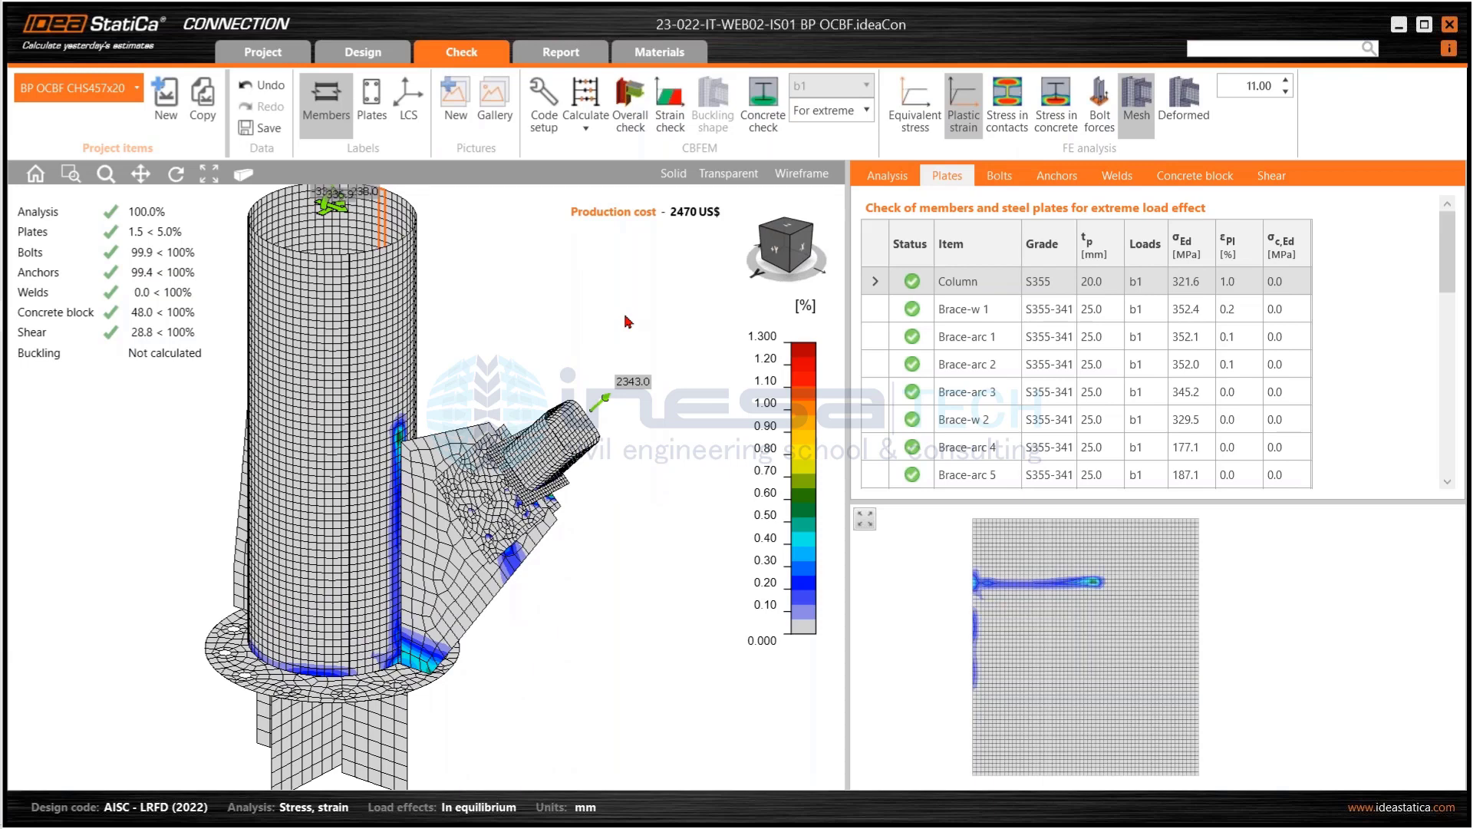
click(461, 615)
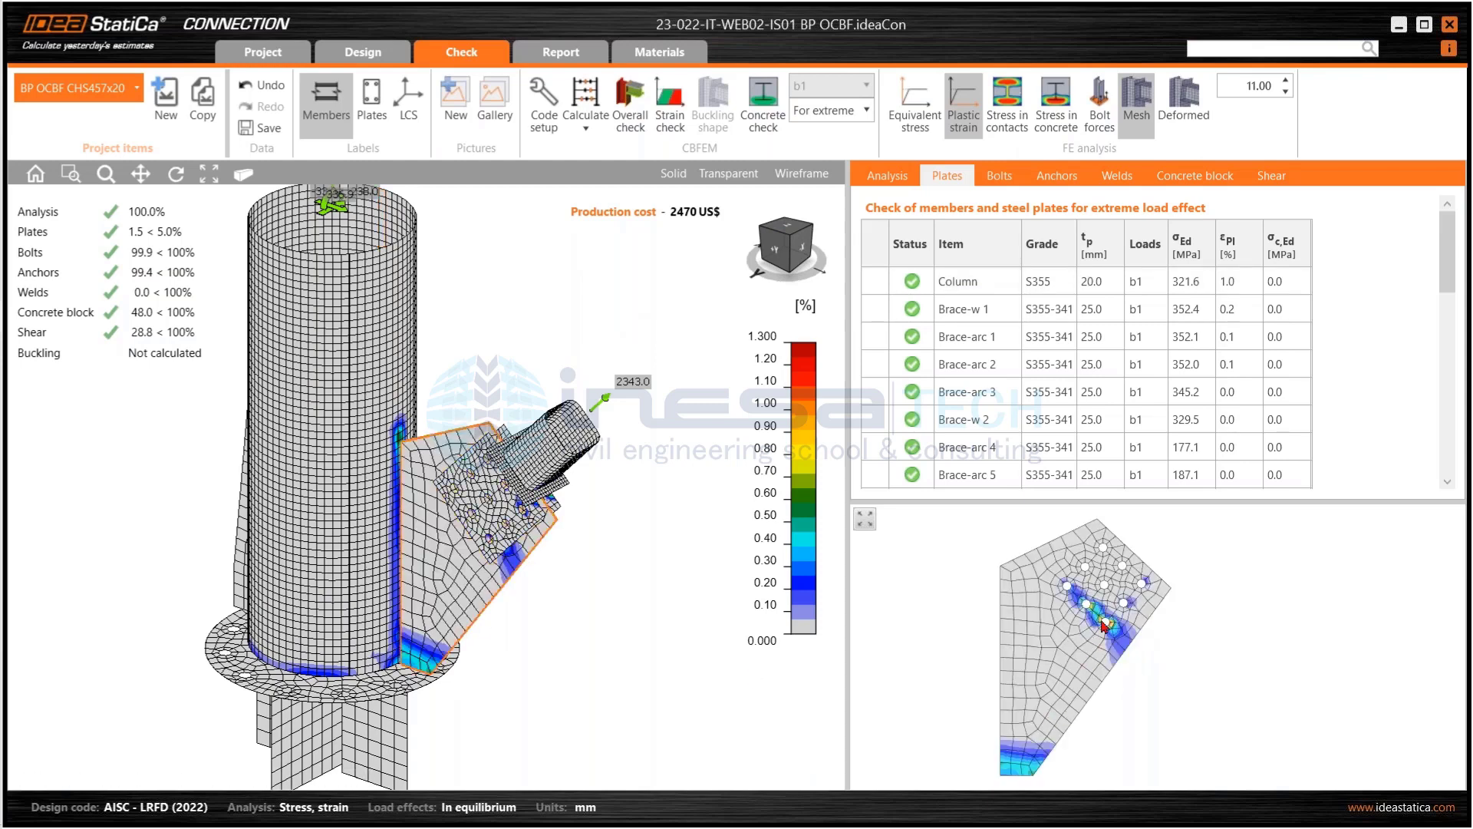
drag(1141, 500, 1141, 315)
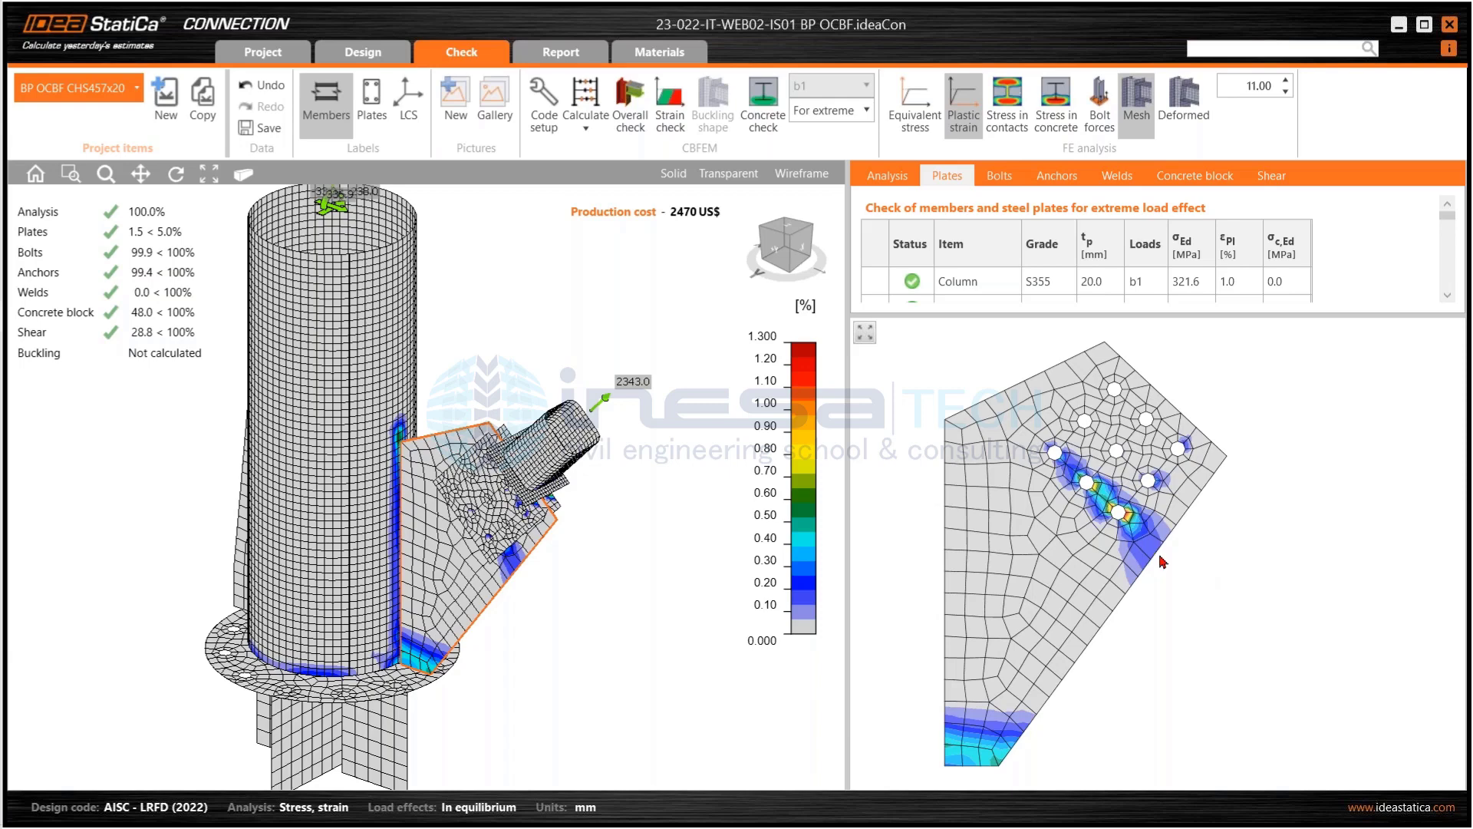
Inspect the plastic strain around the bolts of connecting plate CPL1b and review the plate check results down to RIB2
click(497, 504)
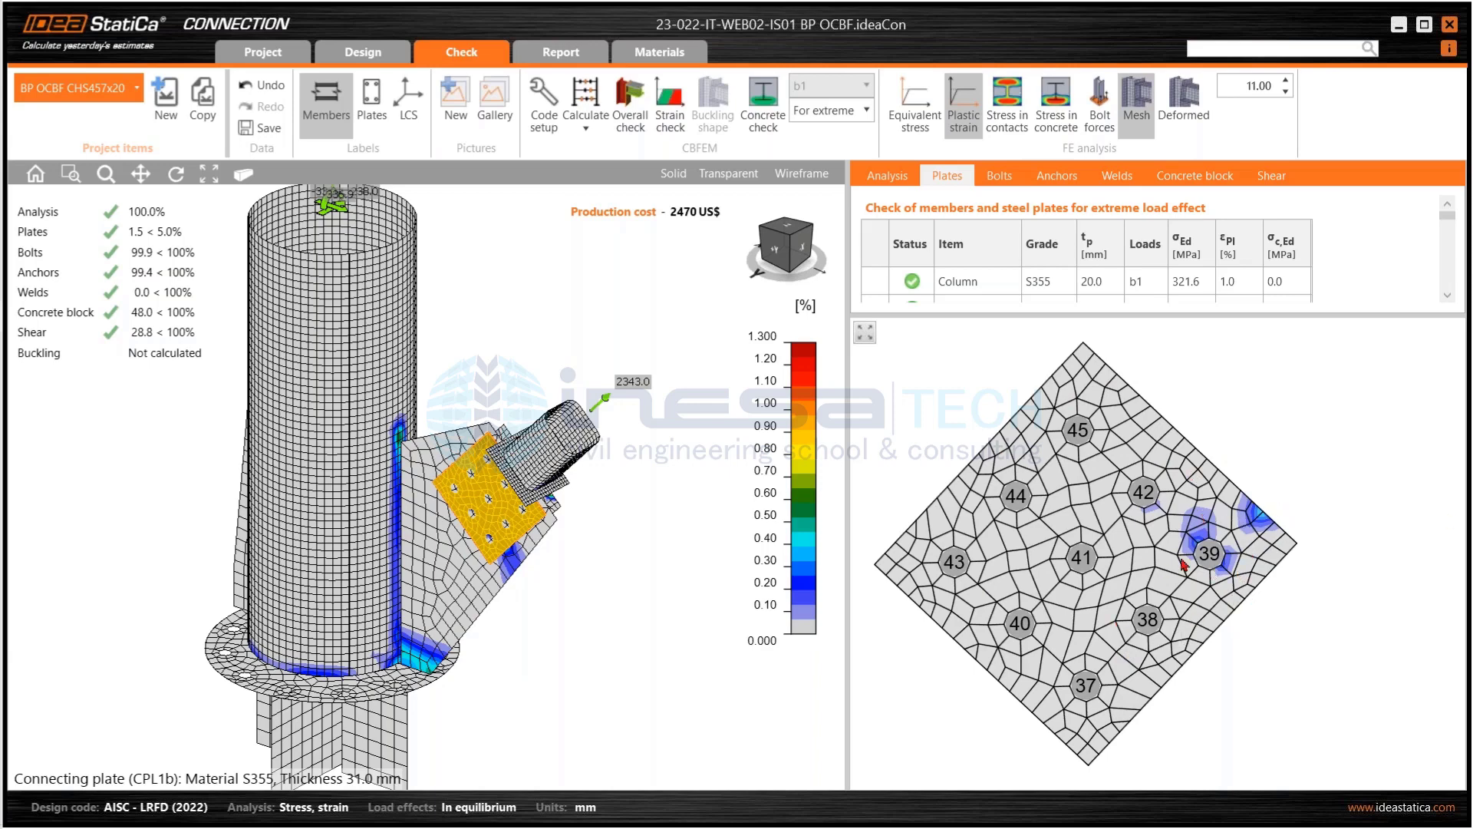
scroll(1236, 574, up, 1)
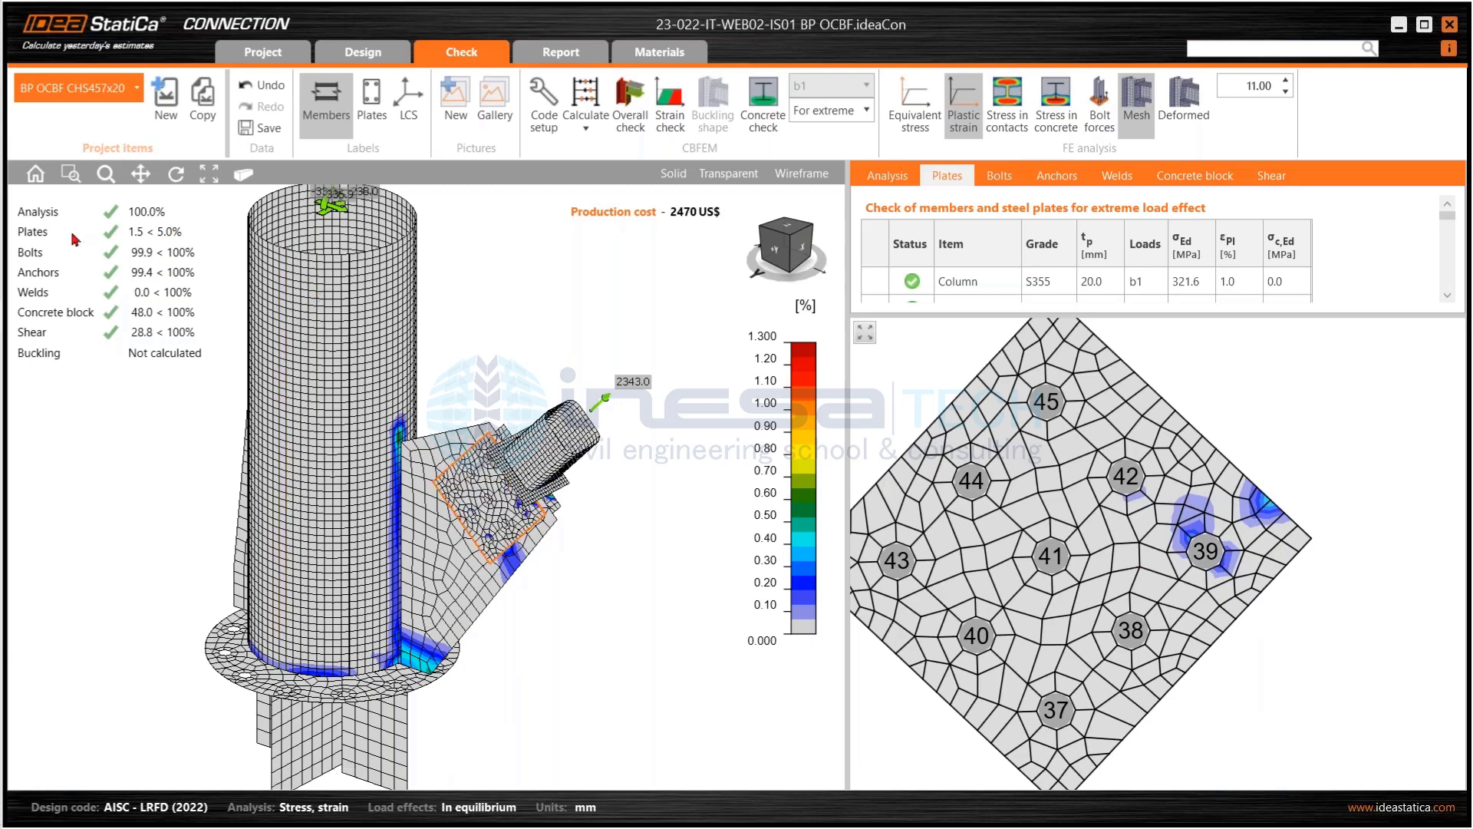
drag(1067, 317, 1068, 544)
scroll(1383, 389, down, 3)
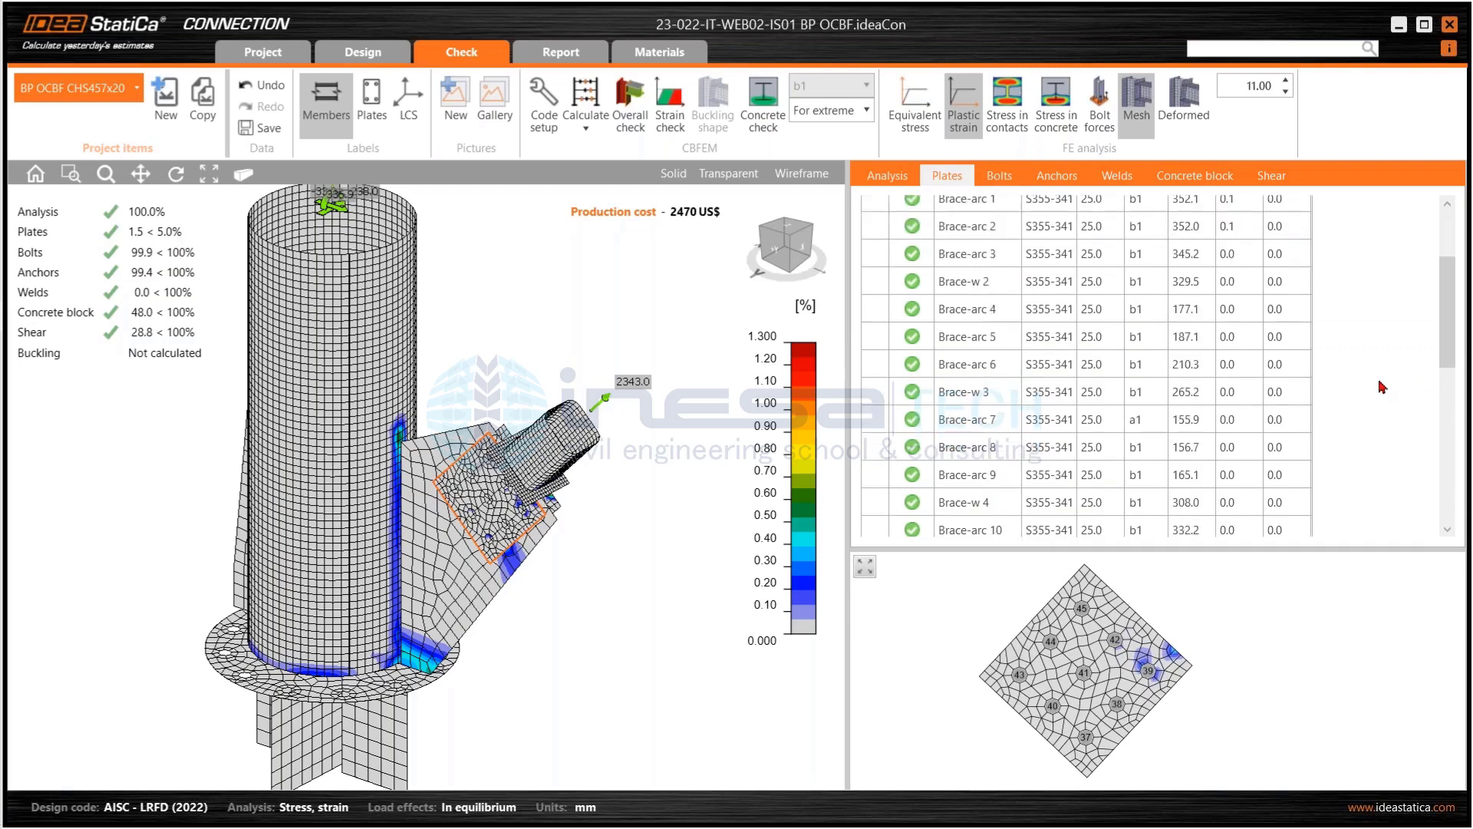
scroll(1383, 389, down, 5)
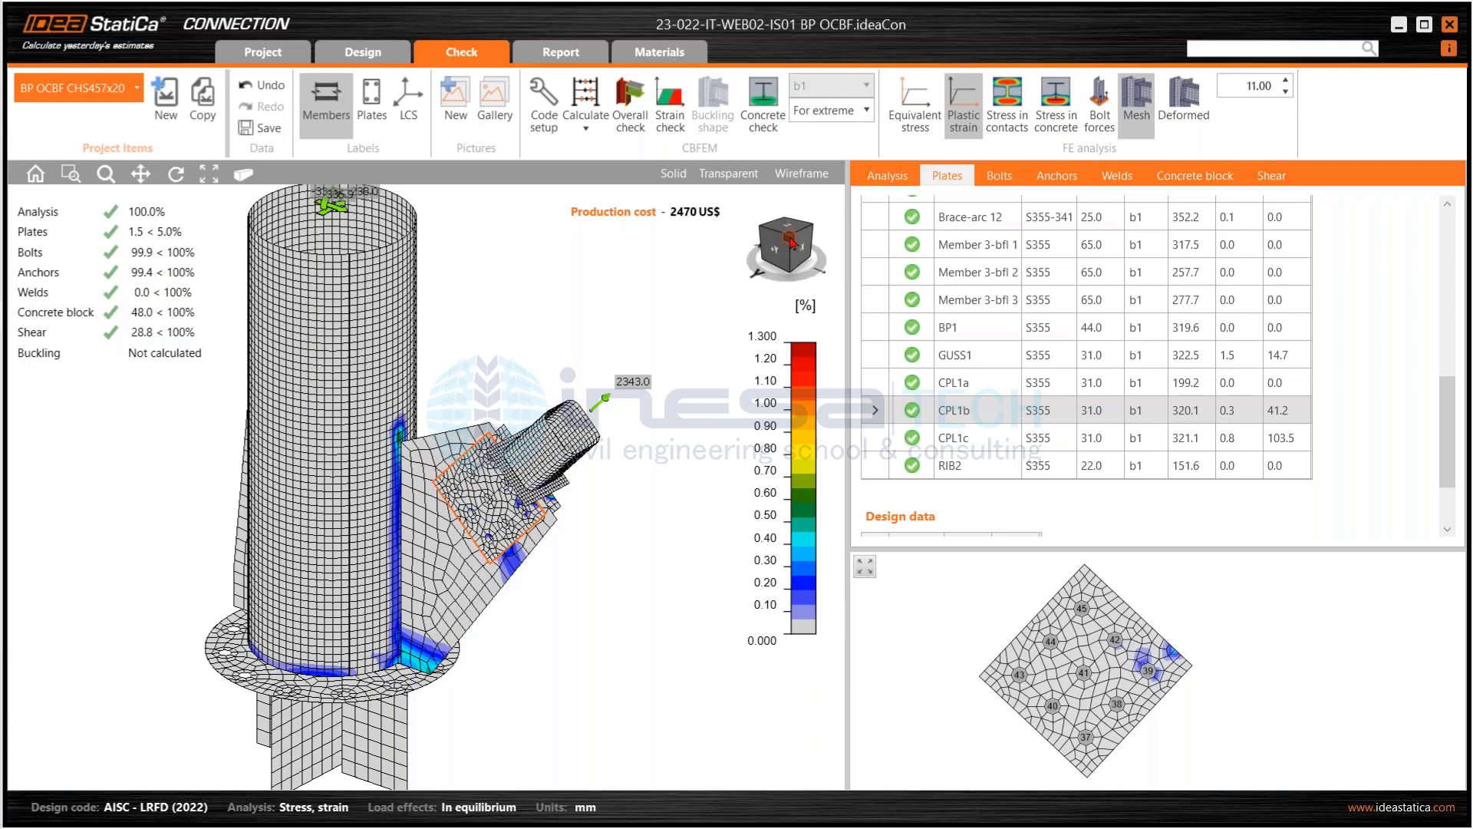
Show the plastic strain of the column wall segment beside the gusset plate in an enlarged detail view
drag(790, 244, 801, 244)
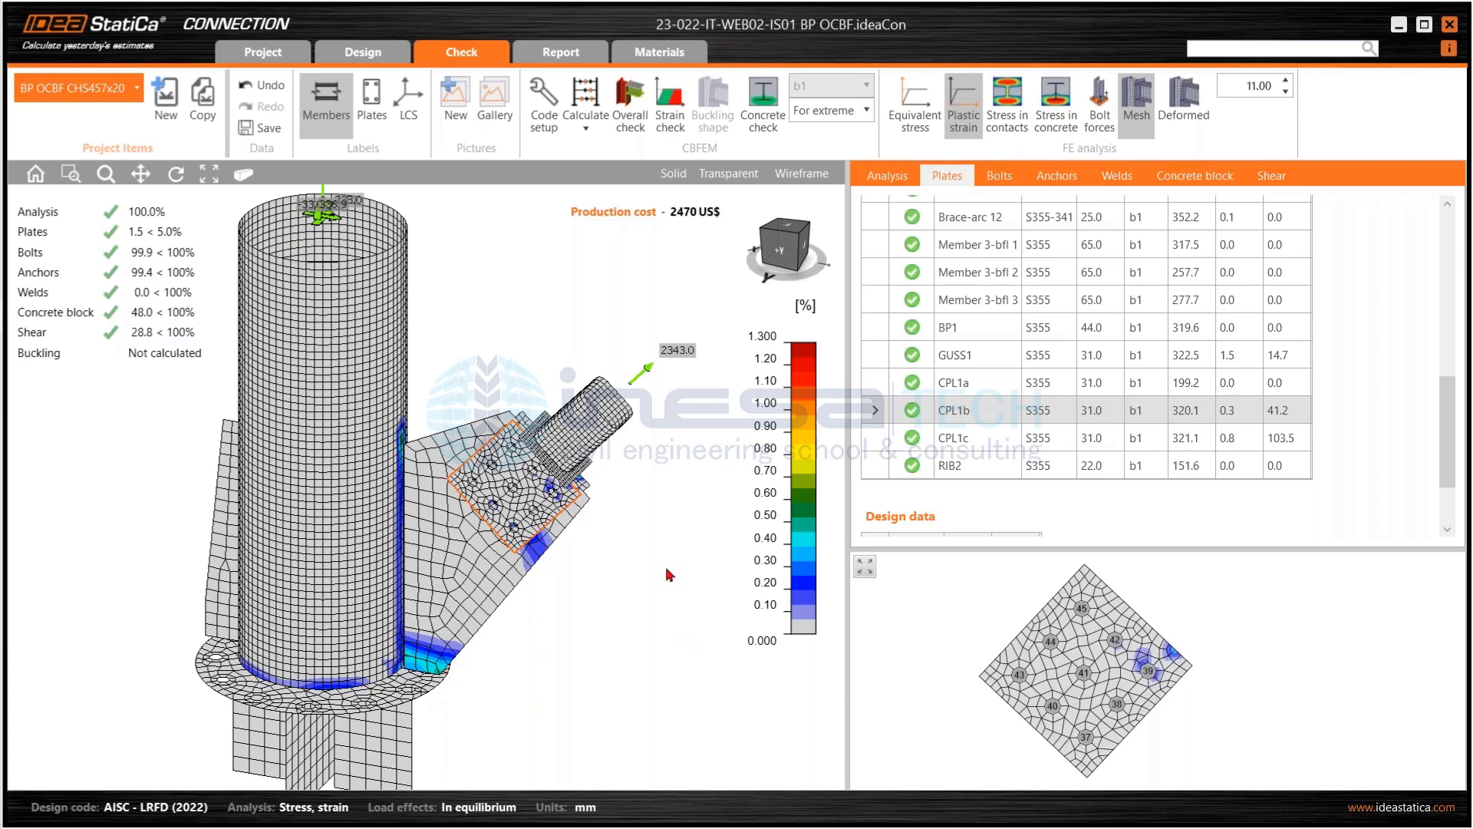
scroll(419, 483, up, 3)
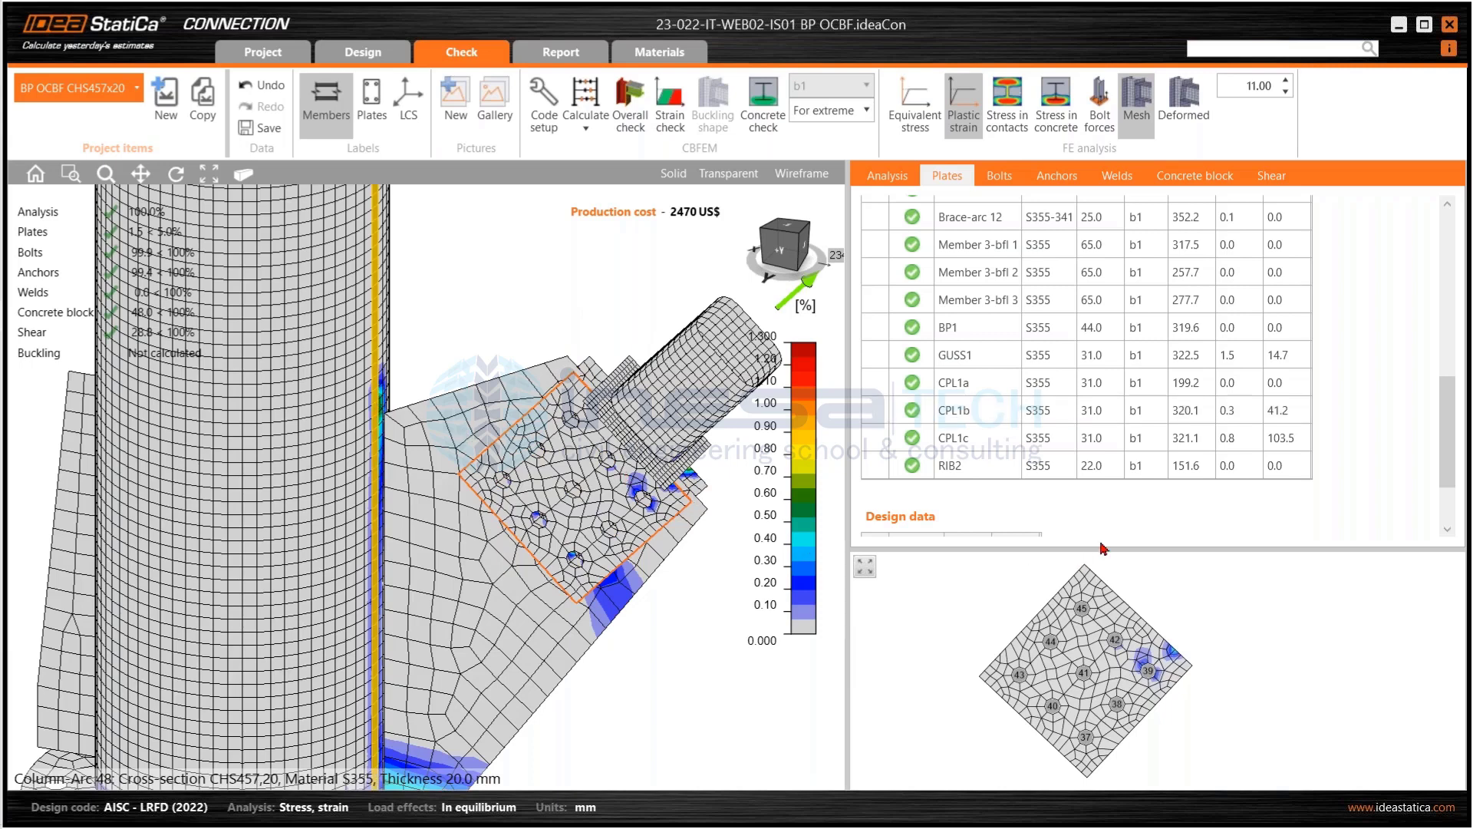
drag(1102, 547, 1098, 335)
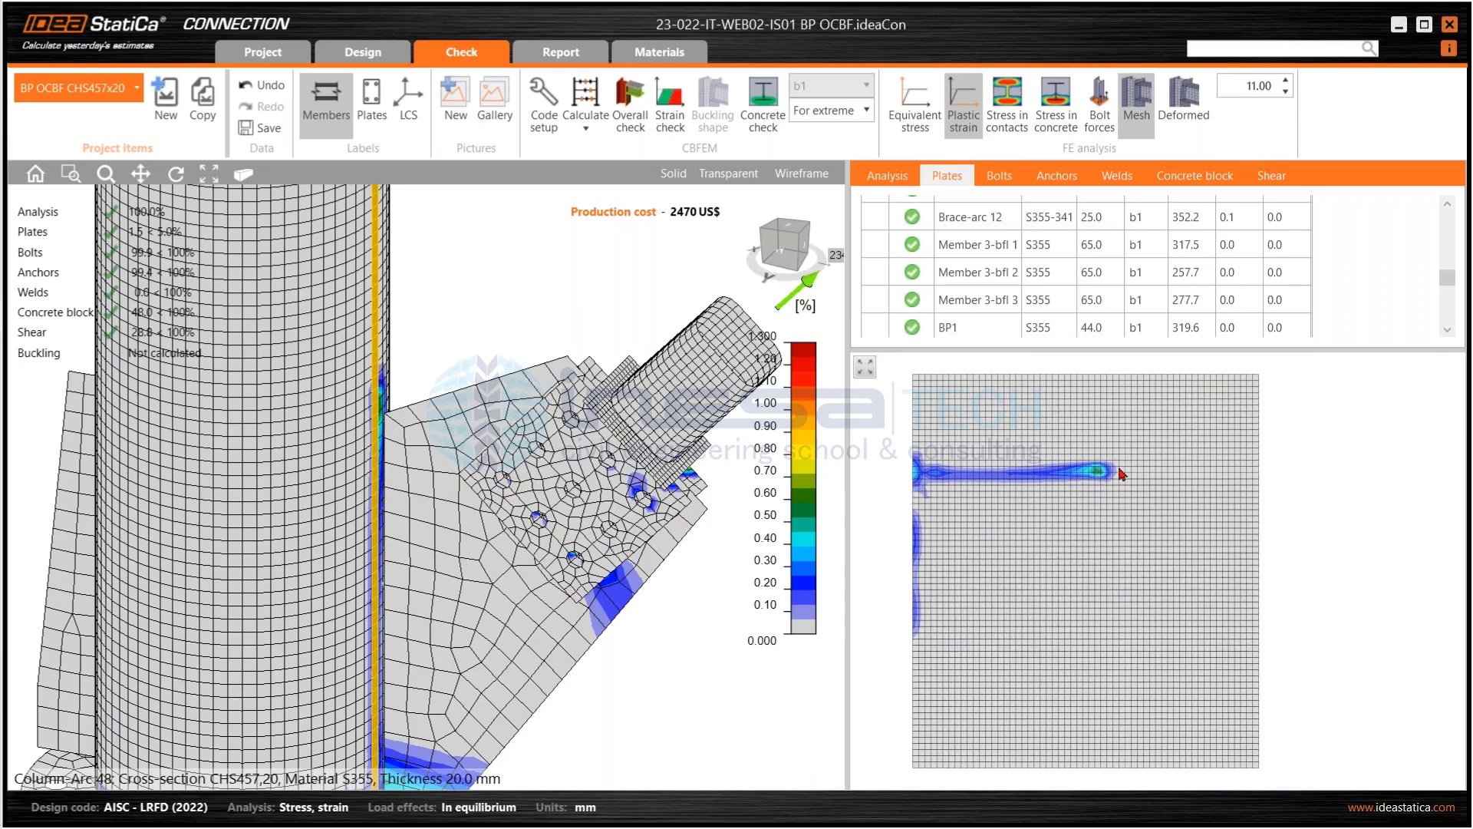
Show the deformed shape and examine the plastic strain on the column wall at the gusset plate from inside and outside
click(798, 244)
click(803, 269)
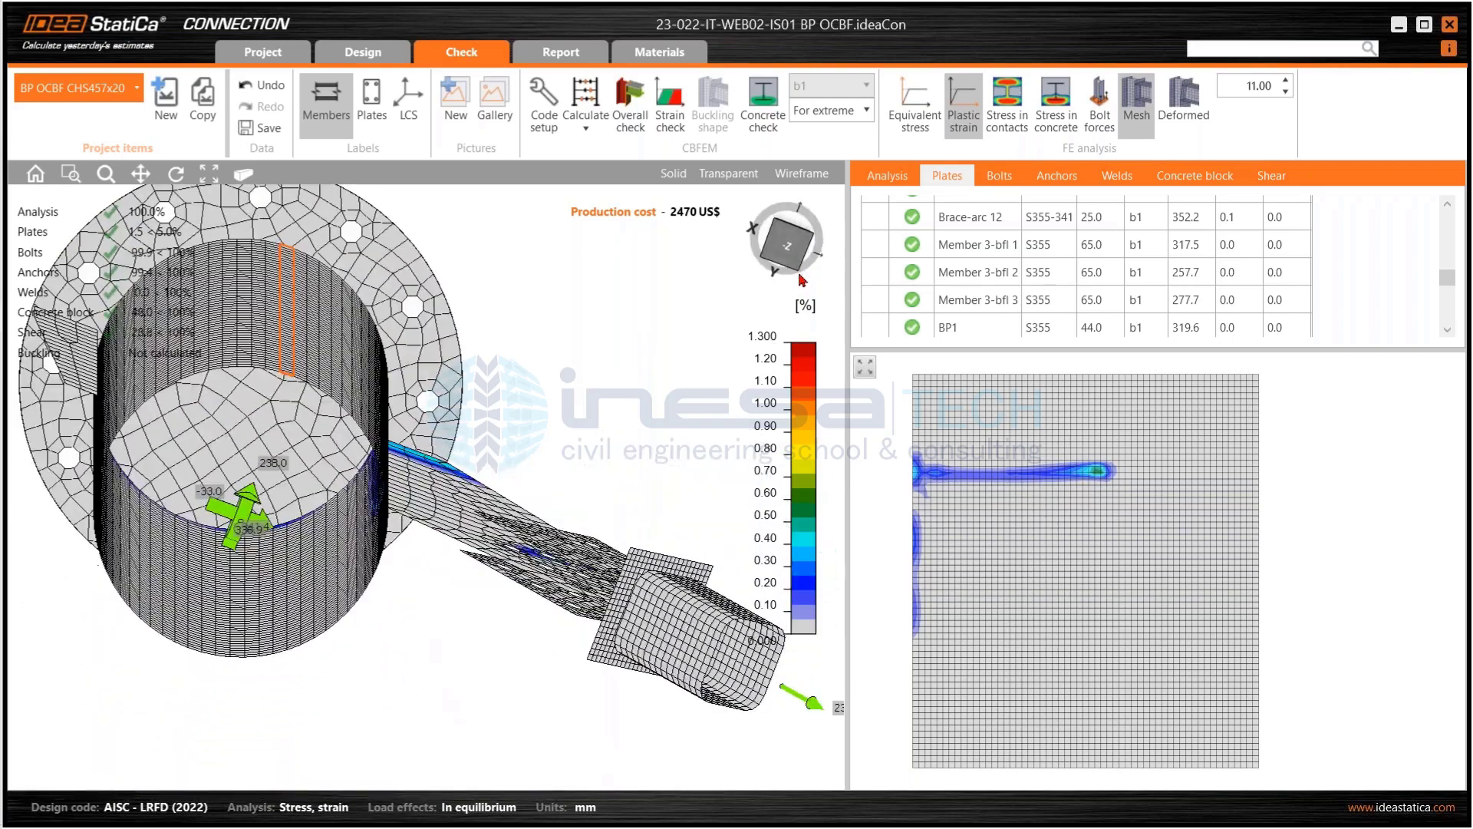
click(802, 280)
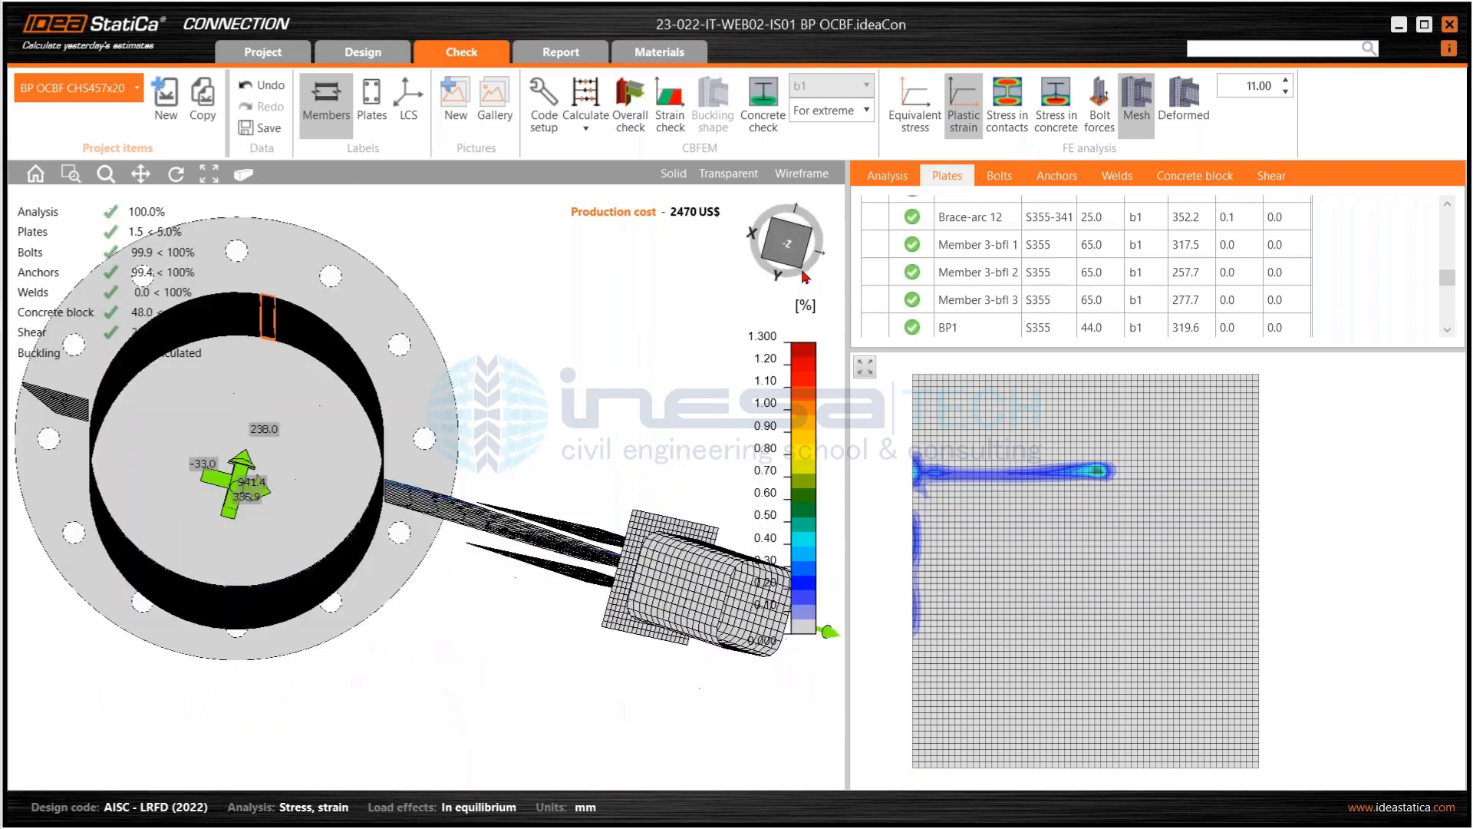
click(1184, 106)
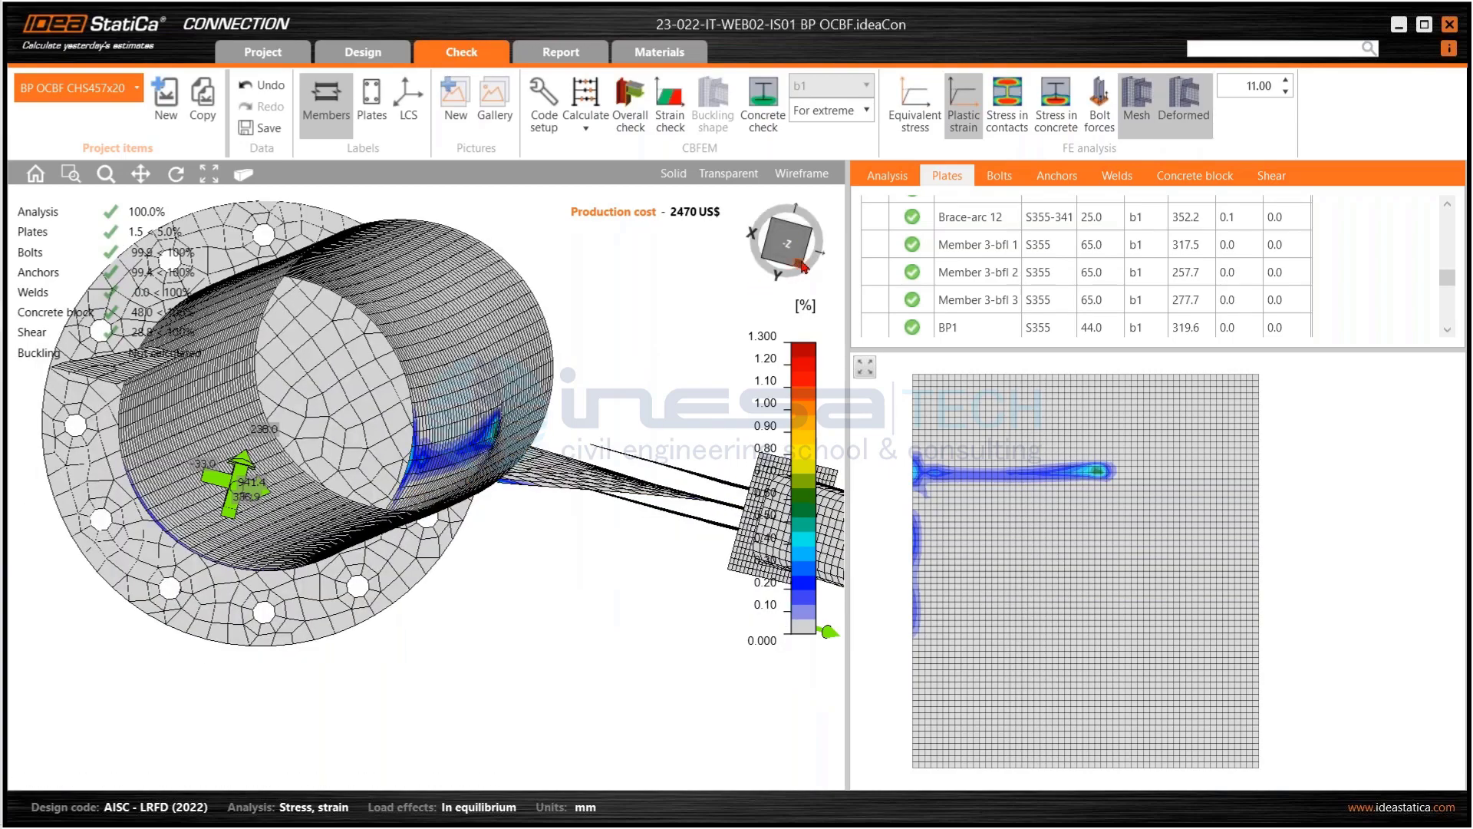
click(802, 264)
drag(806, 264, 777, 278)
scroll(527, 476, up, 5)
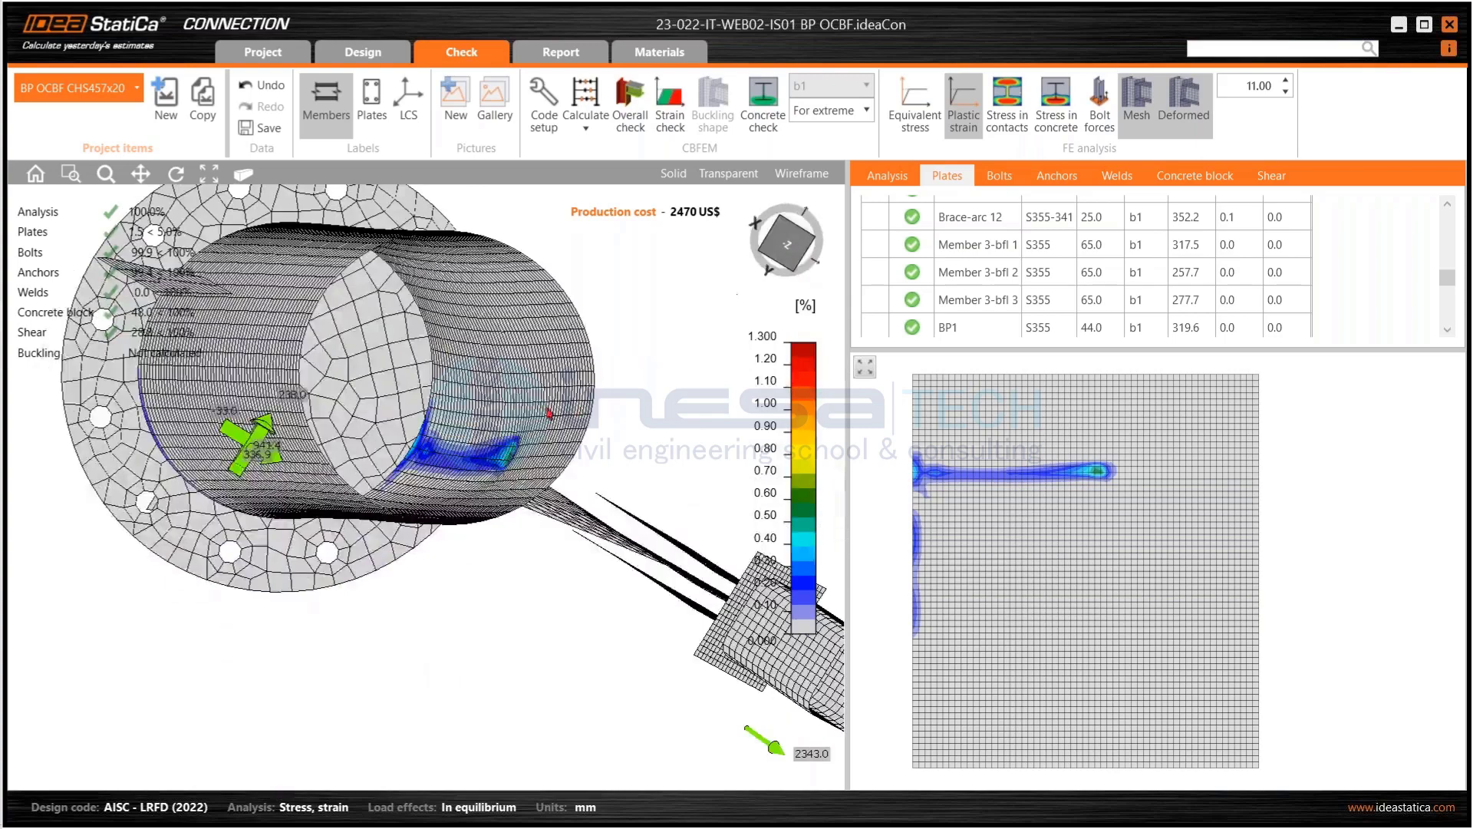
scroll(527, 475, up, 2)
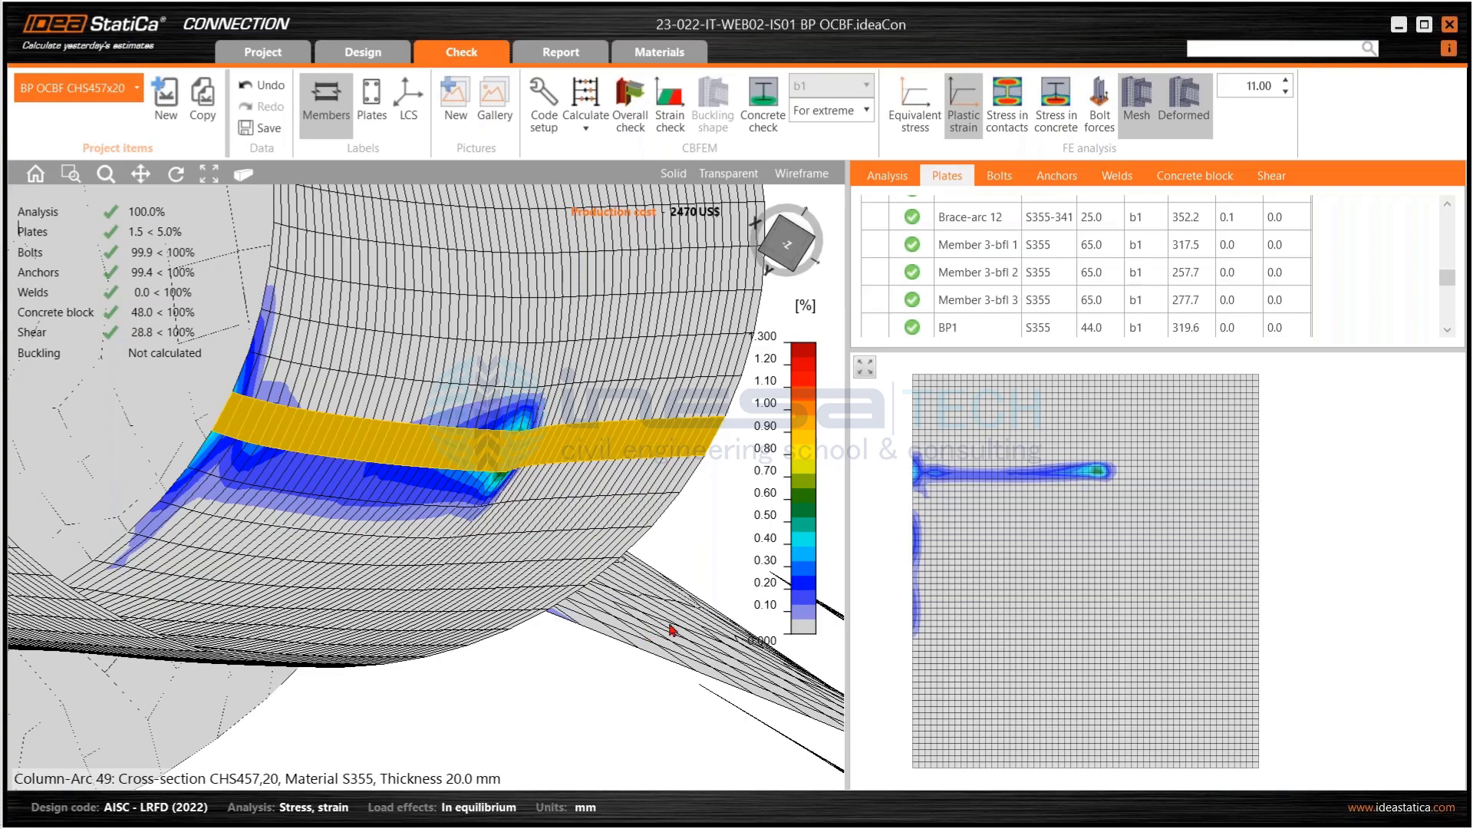
click(794, 270)
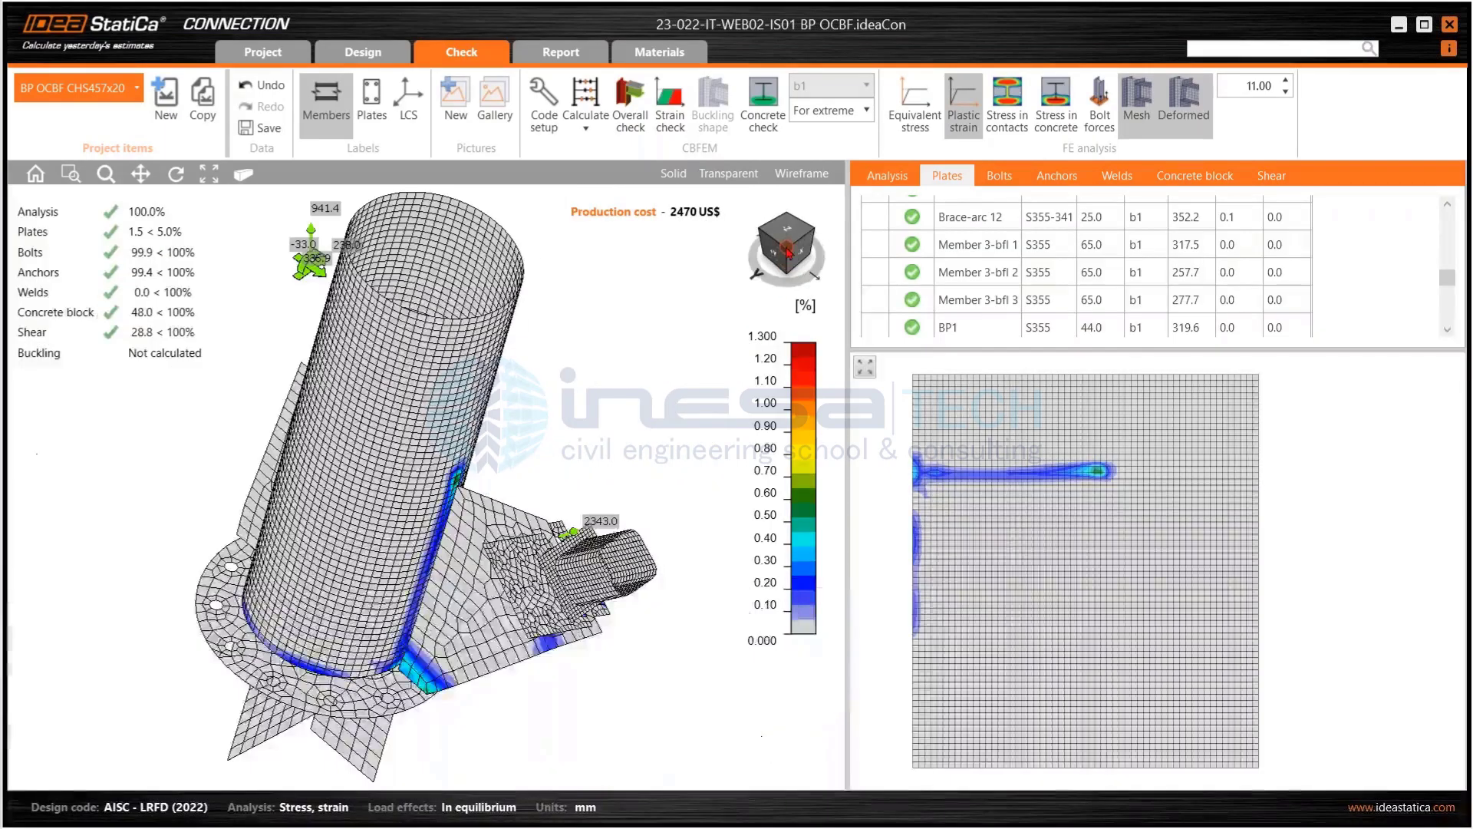
drag(786, 248, 798, 244)
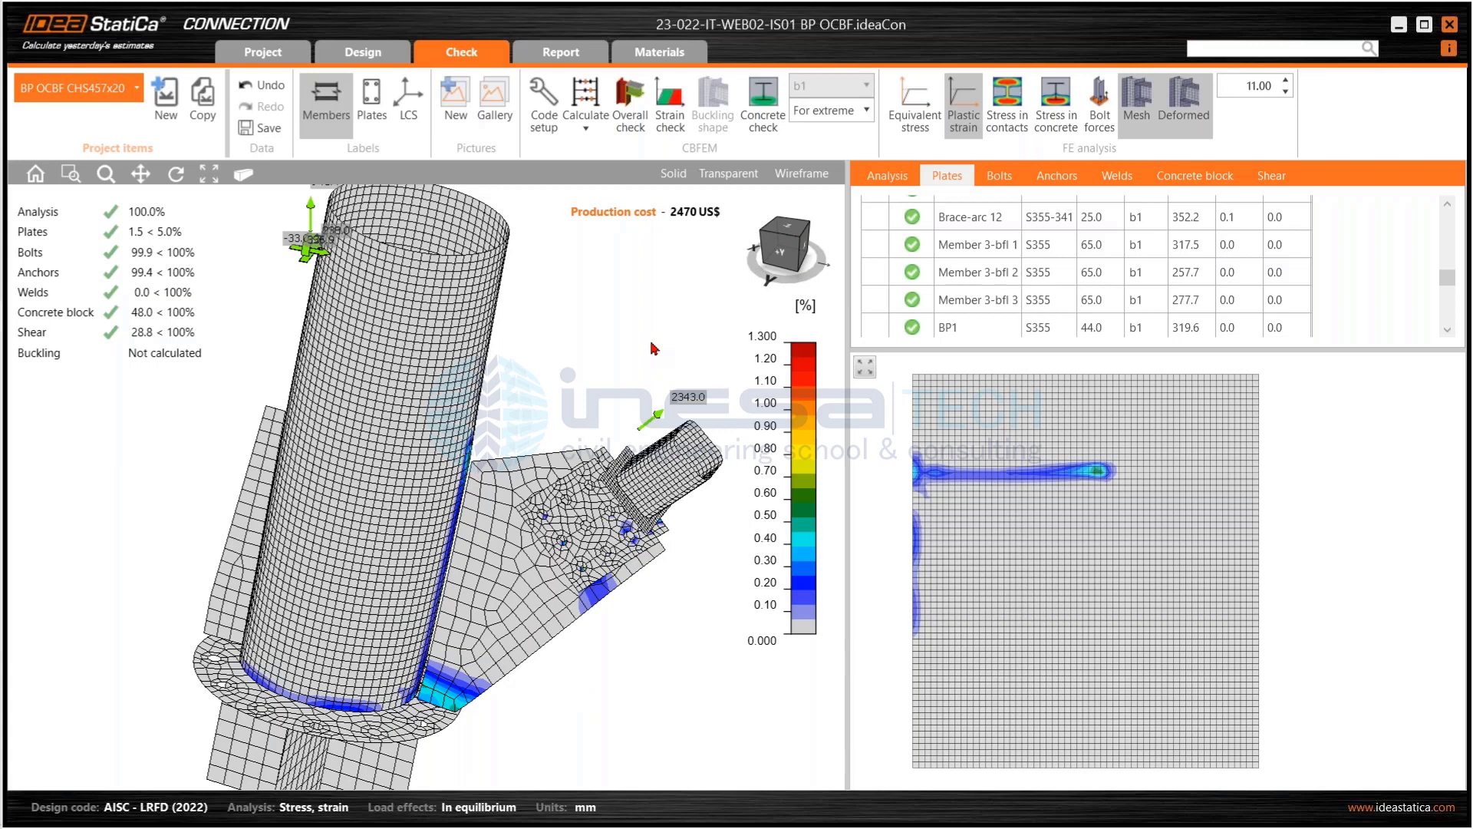
Examine the tension and shear resistance checks of bolt B37 in the detailed bolt results
click(1003, 184)
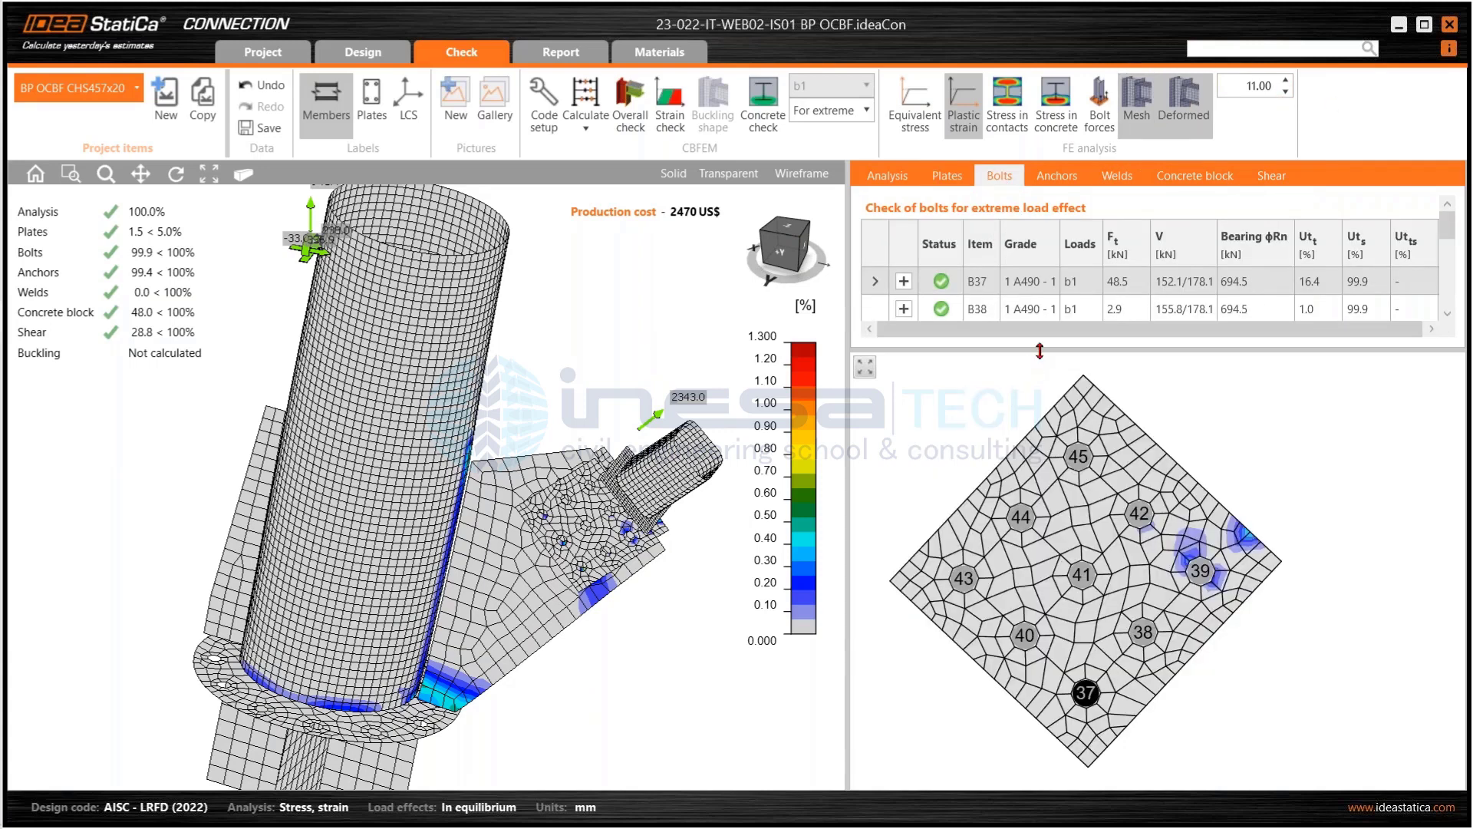
drag(1039, 349, 1017, 533)
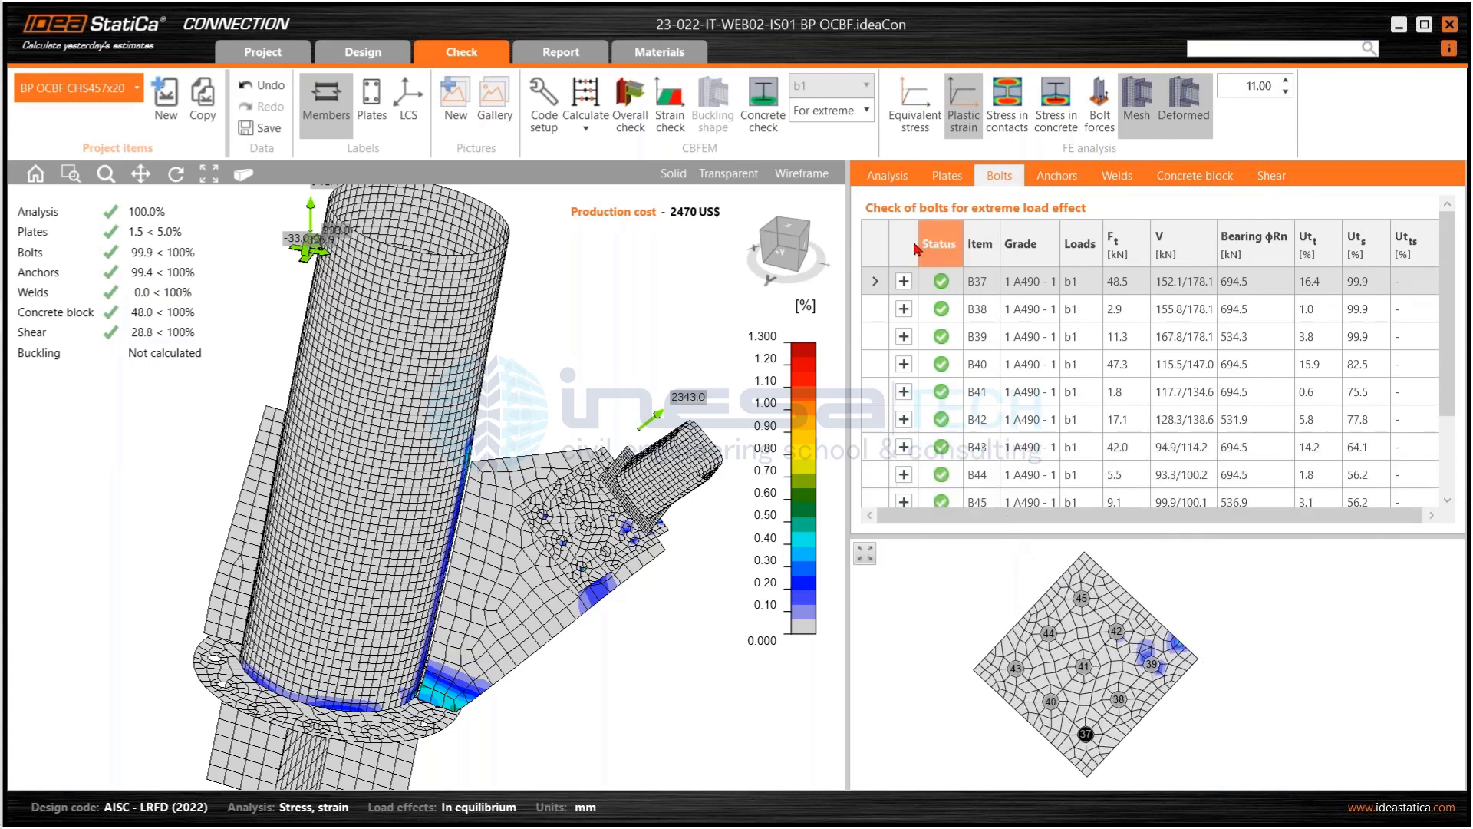
click(904, 282)
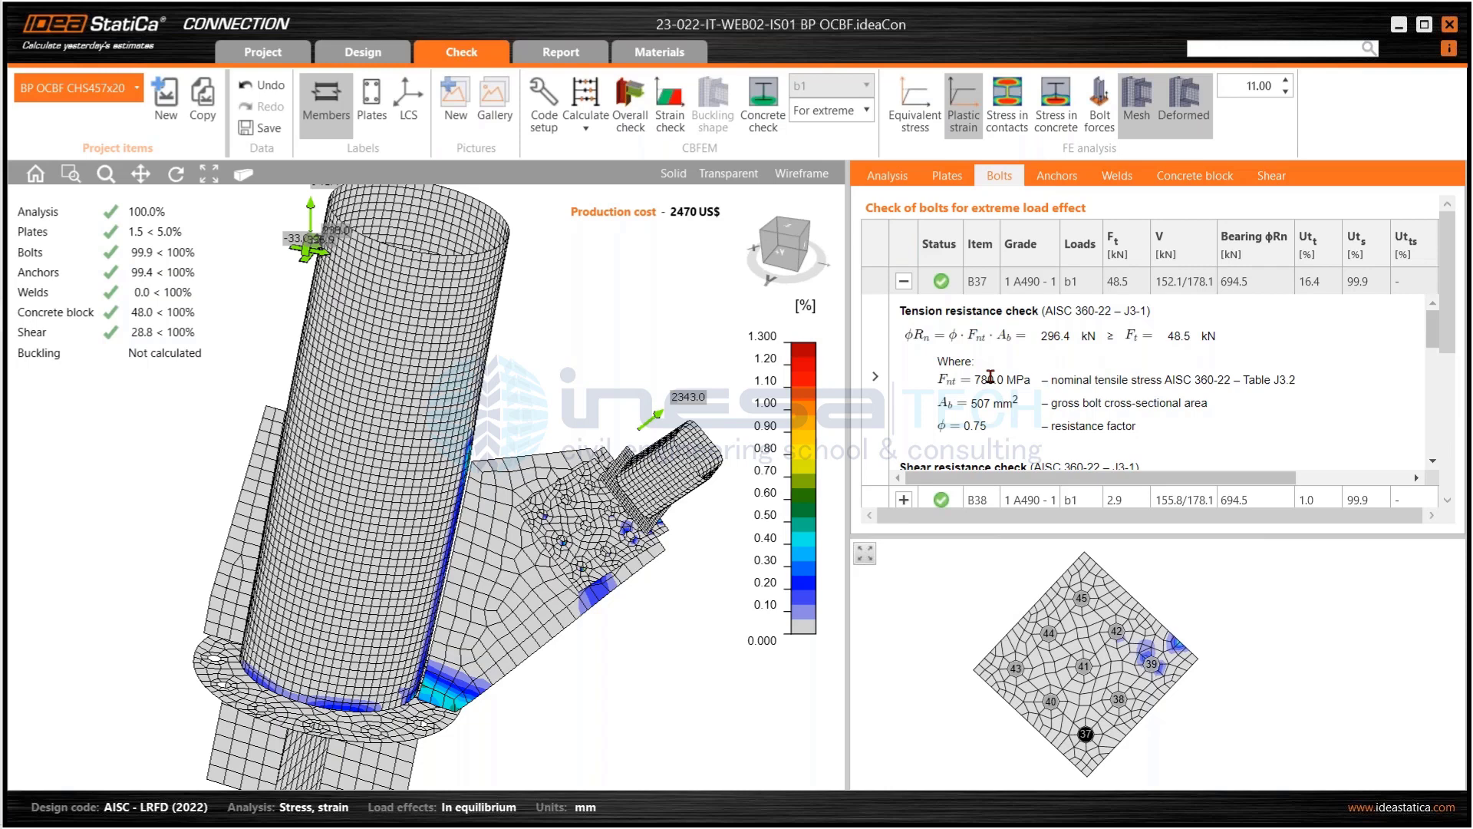
scroll(1432, 329, down, 3)
drag(1431, 330, 1314, 335)
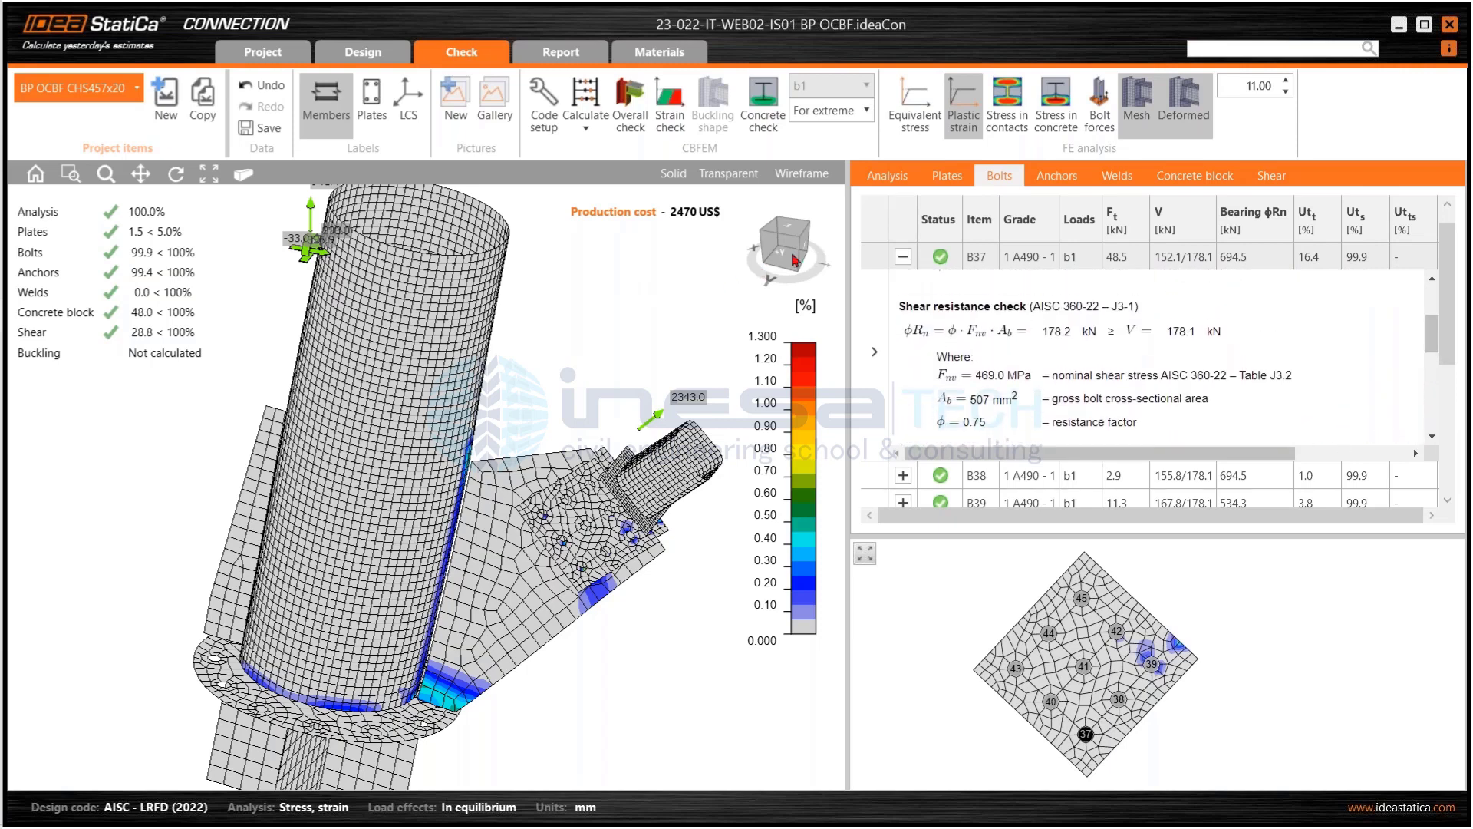
drag(801, 246, 717, 295)
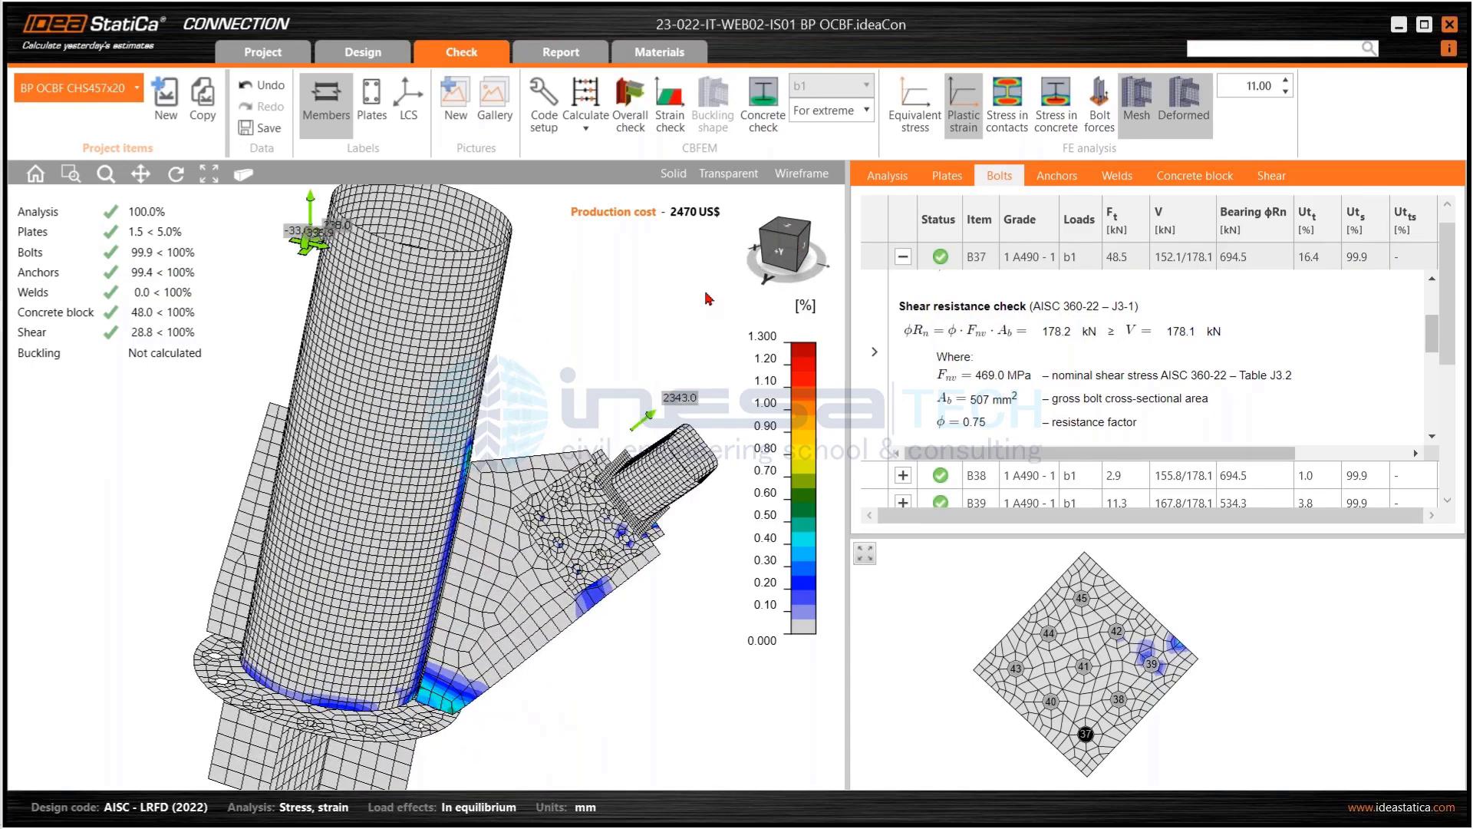
Display the equivalent stress contours and inspect gusset plate GUSS1 in an enlarged detail view
click(916, 107)
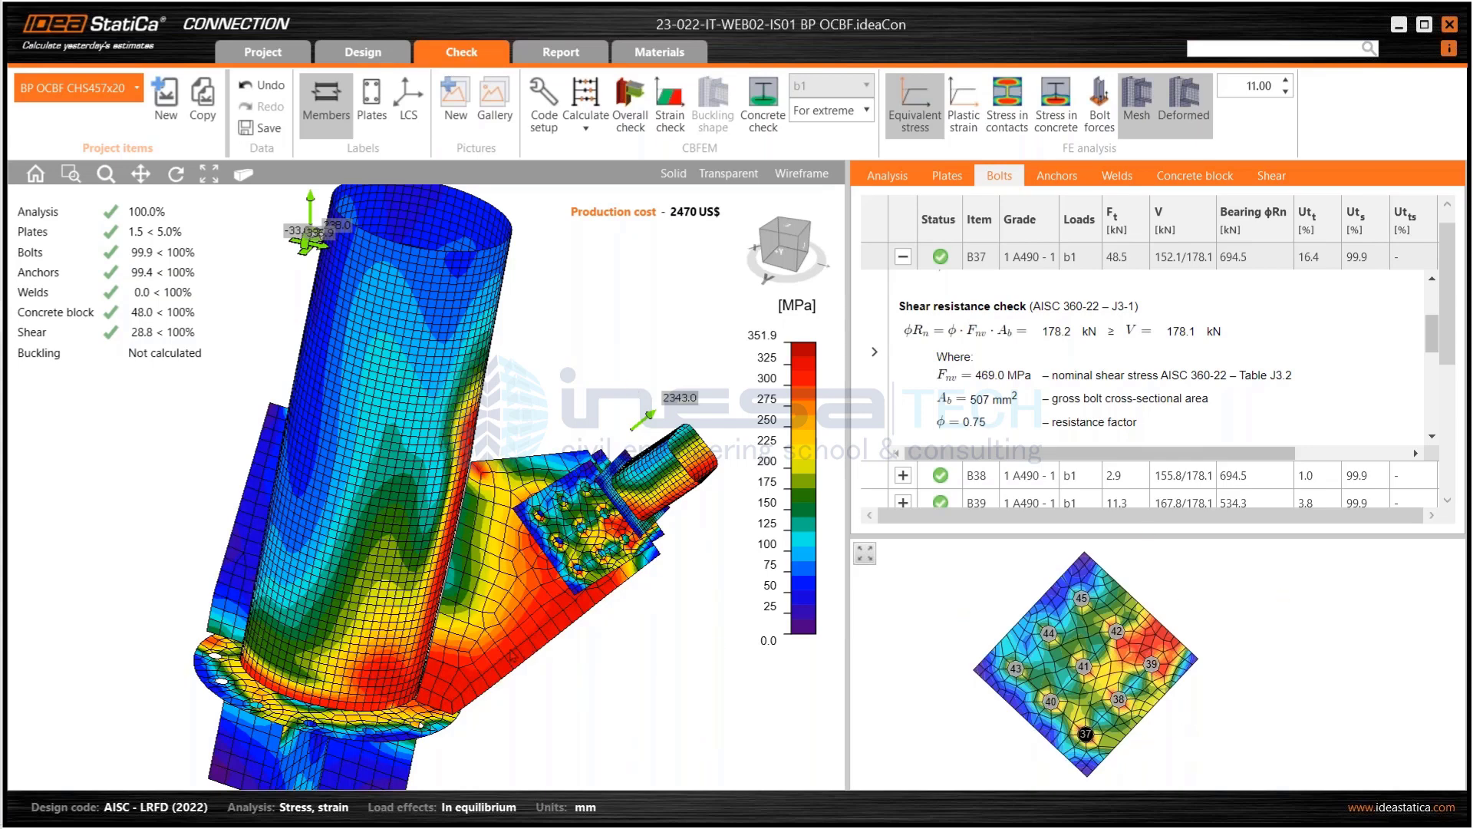
click(506, 611)
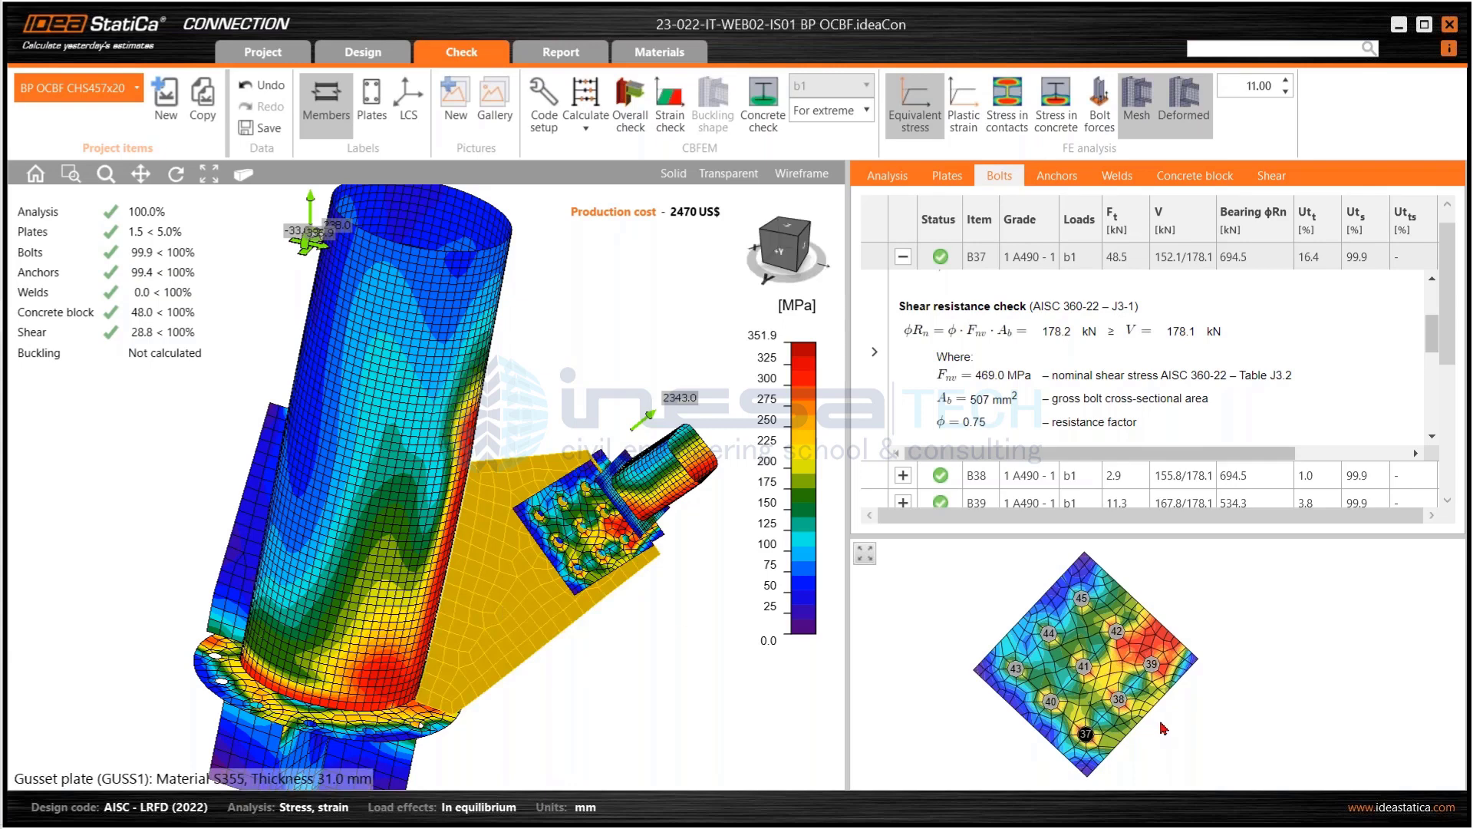
drag(1159, 534, 1136, 311)
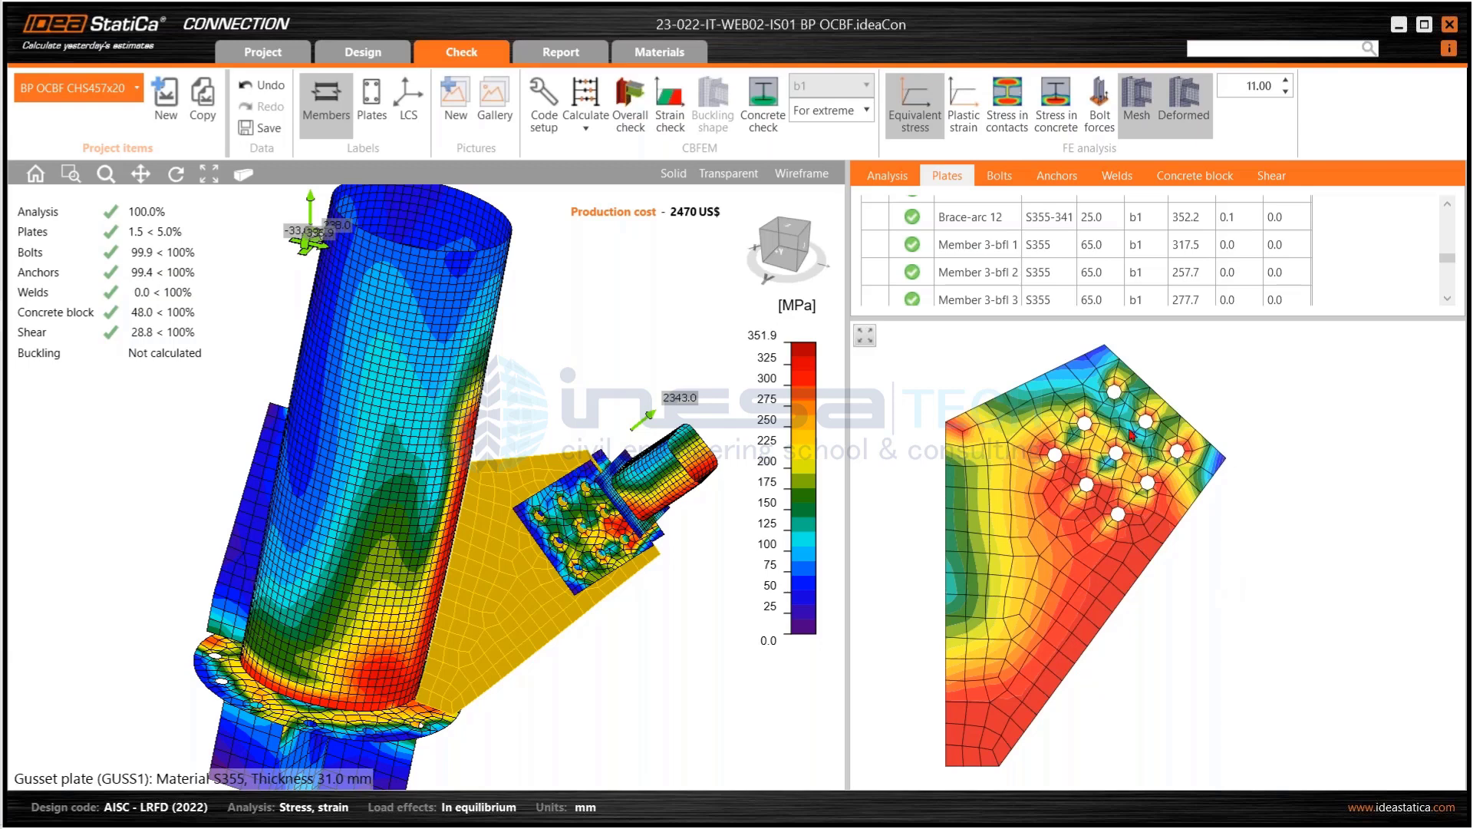
click(729, 353)
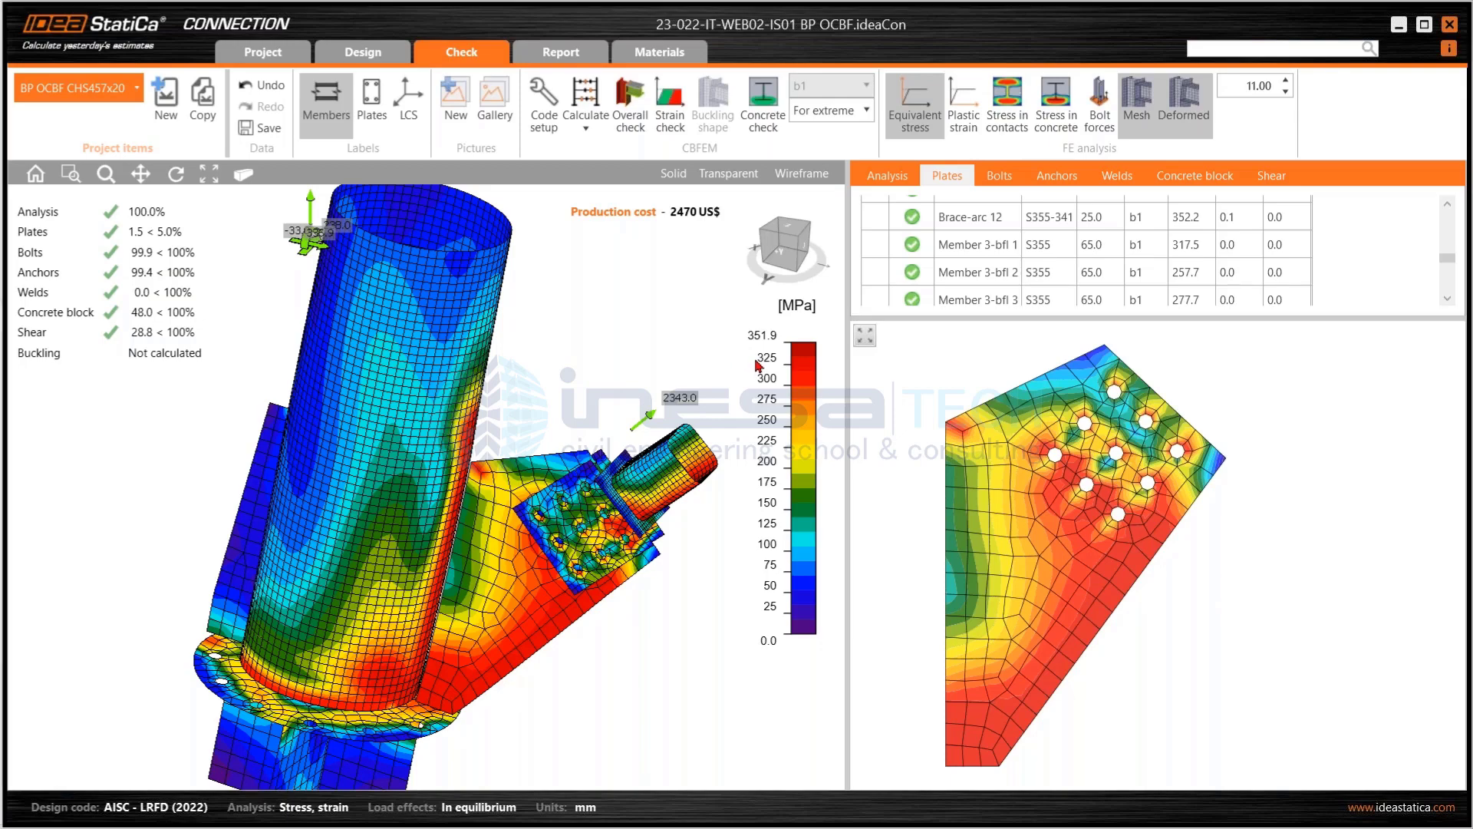
Switch to the 23-022-IT-WEB02-IS02 Pin Connection project and examine the pinned gusset plate joint in front and angled views
key(alt+Tab)
key(alt+Tab)
key(alt+Tab)
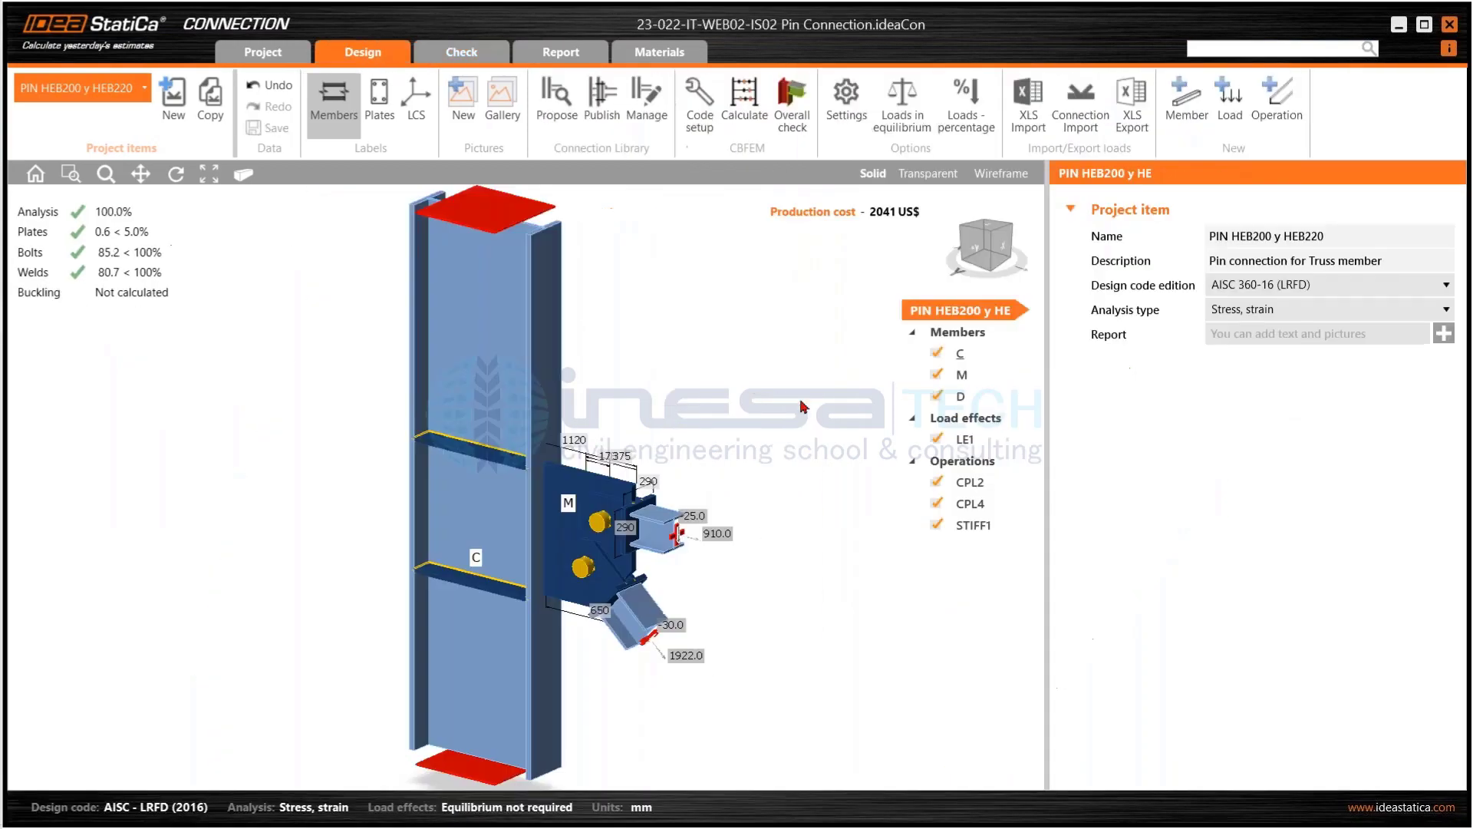
click(997, 239)
click(1019, 238)
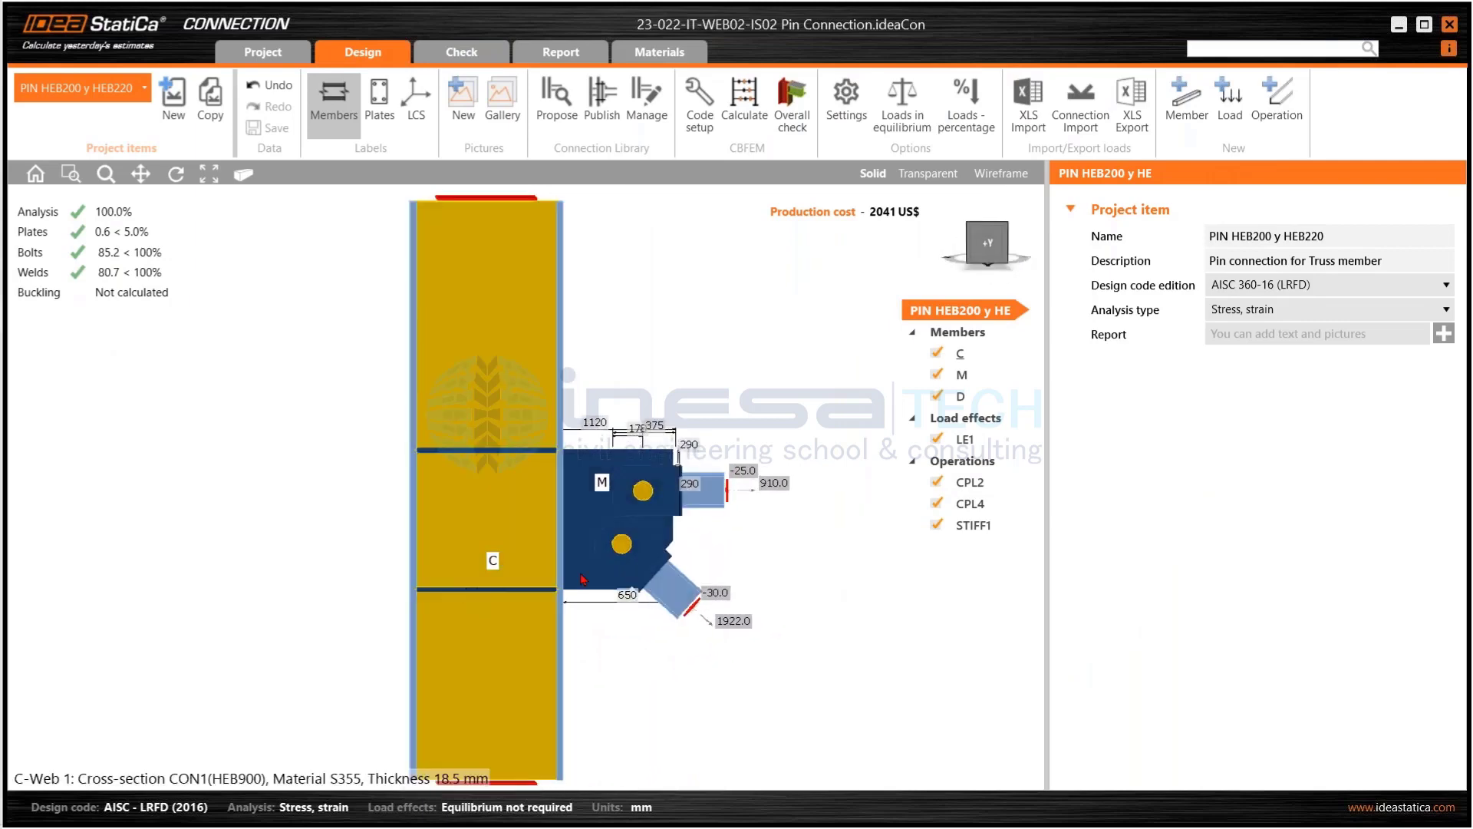
scroll(643, 554, up, 2)
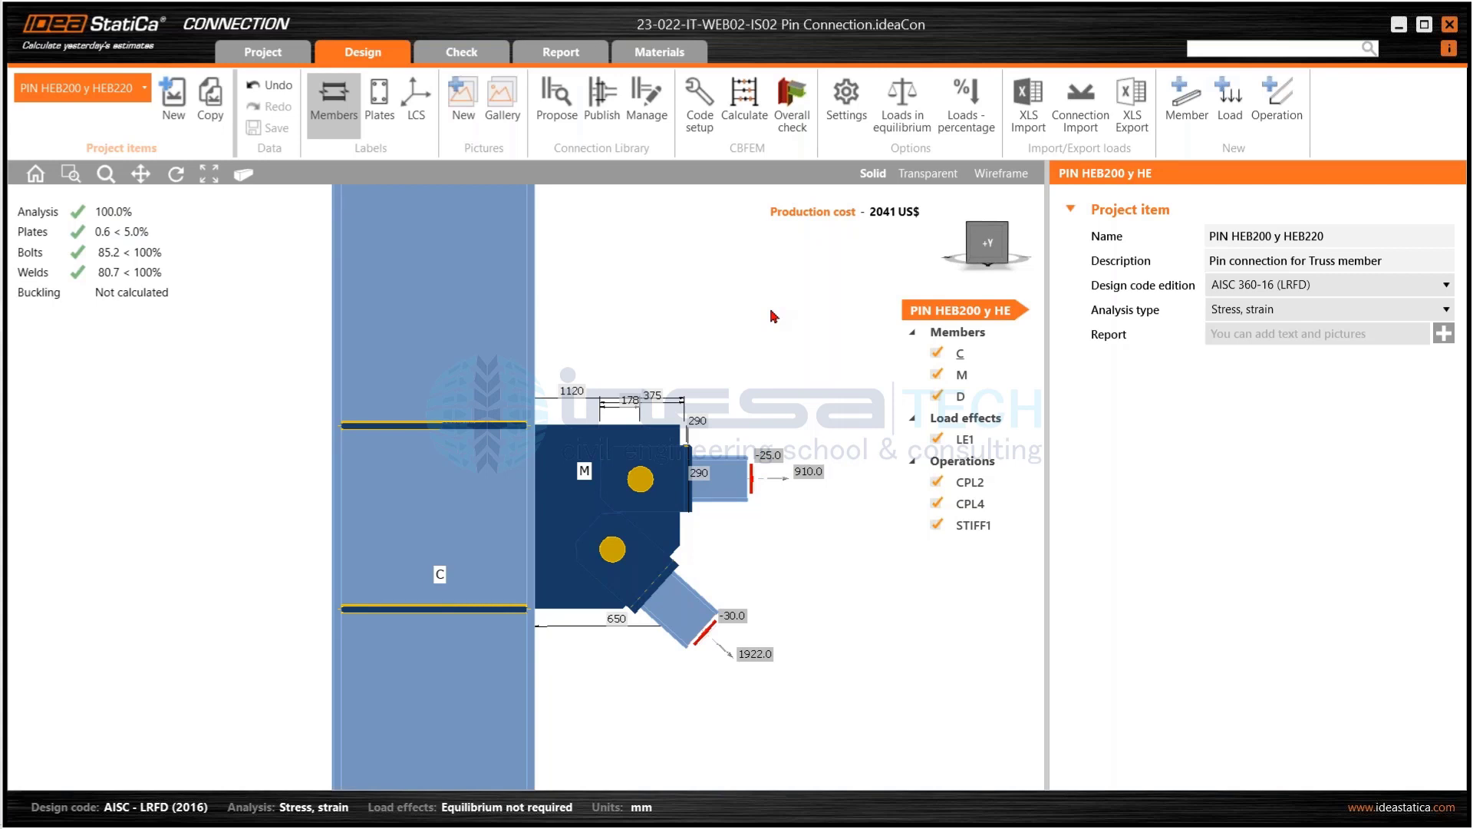
click(990, 240)
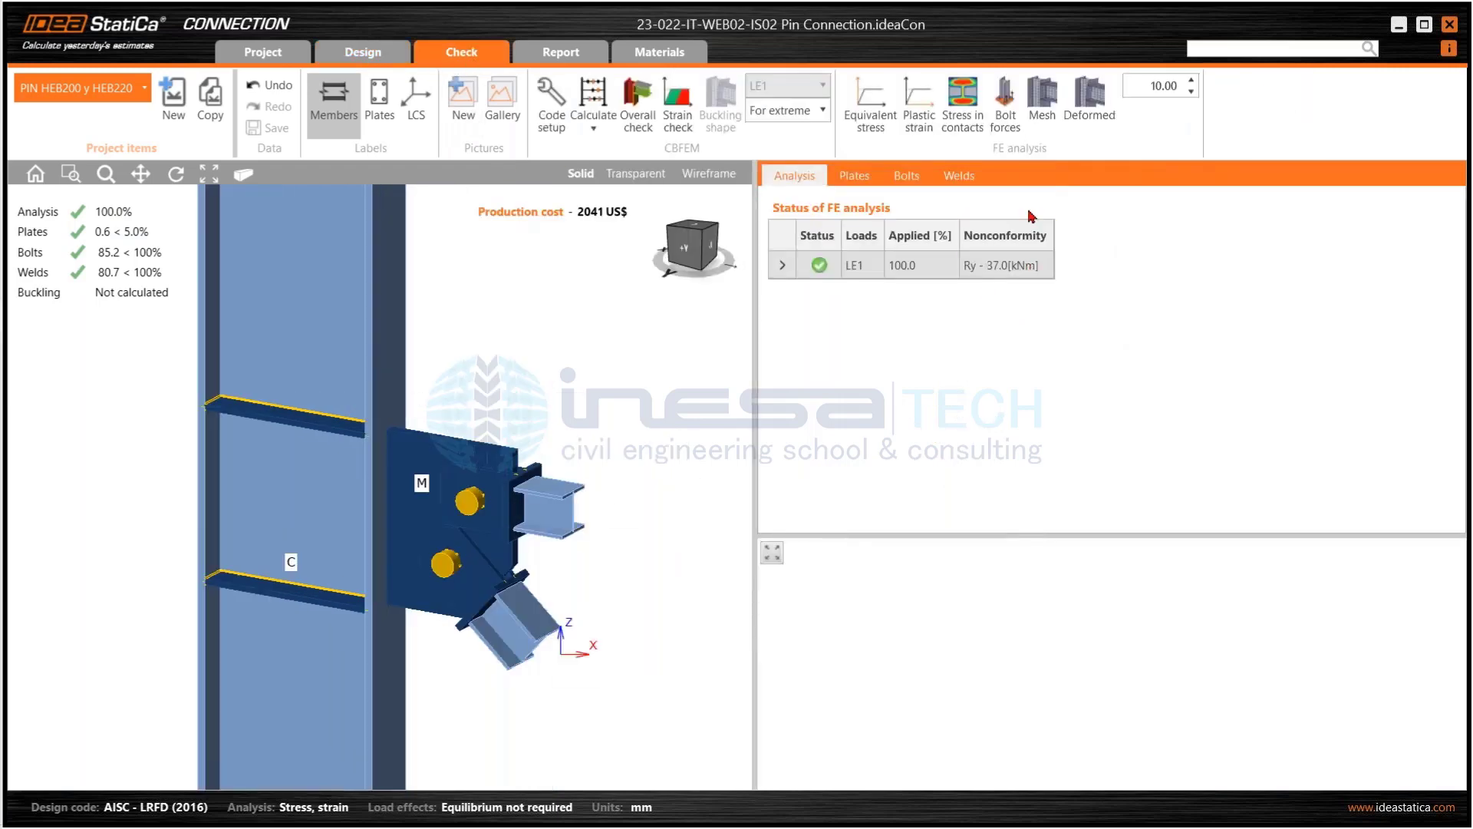
Display the equivalent stress contours with the finite element mesh on the pin connection
click(870, 100)
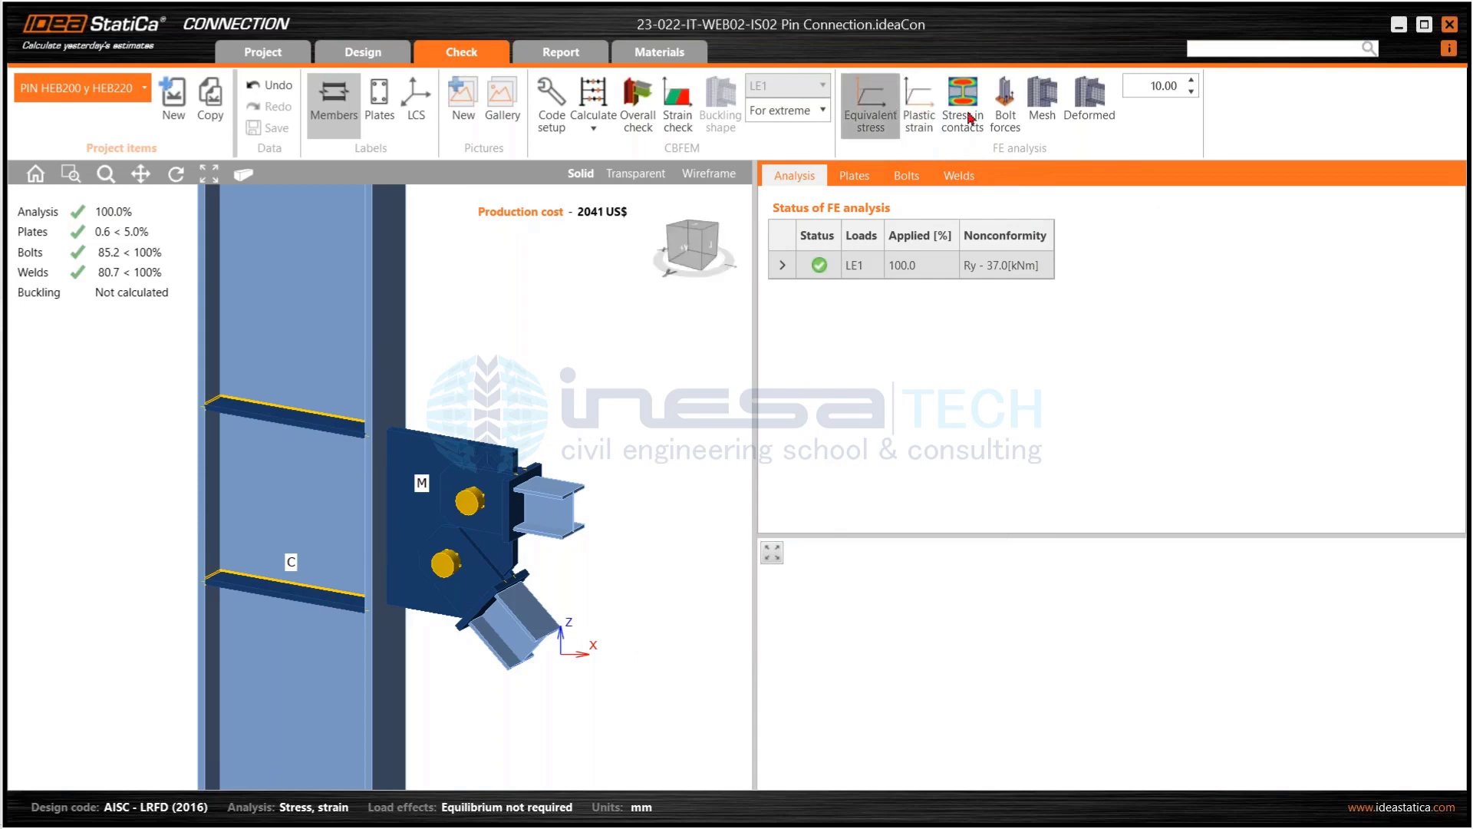
click(1011, 122)
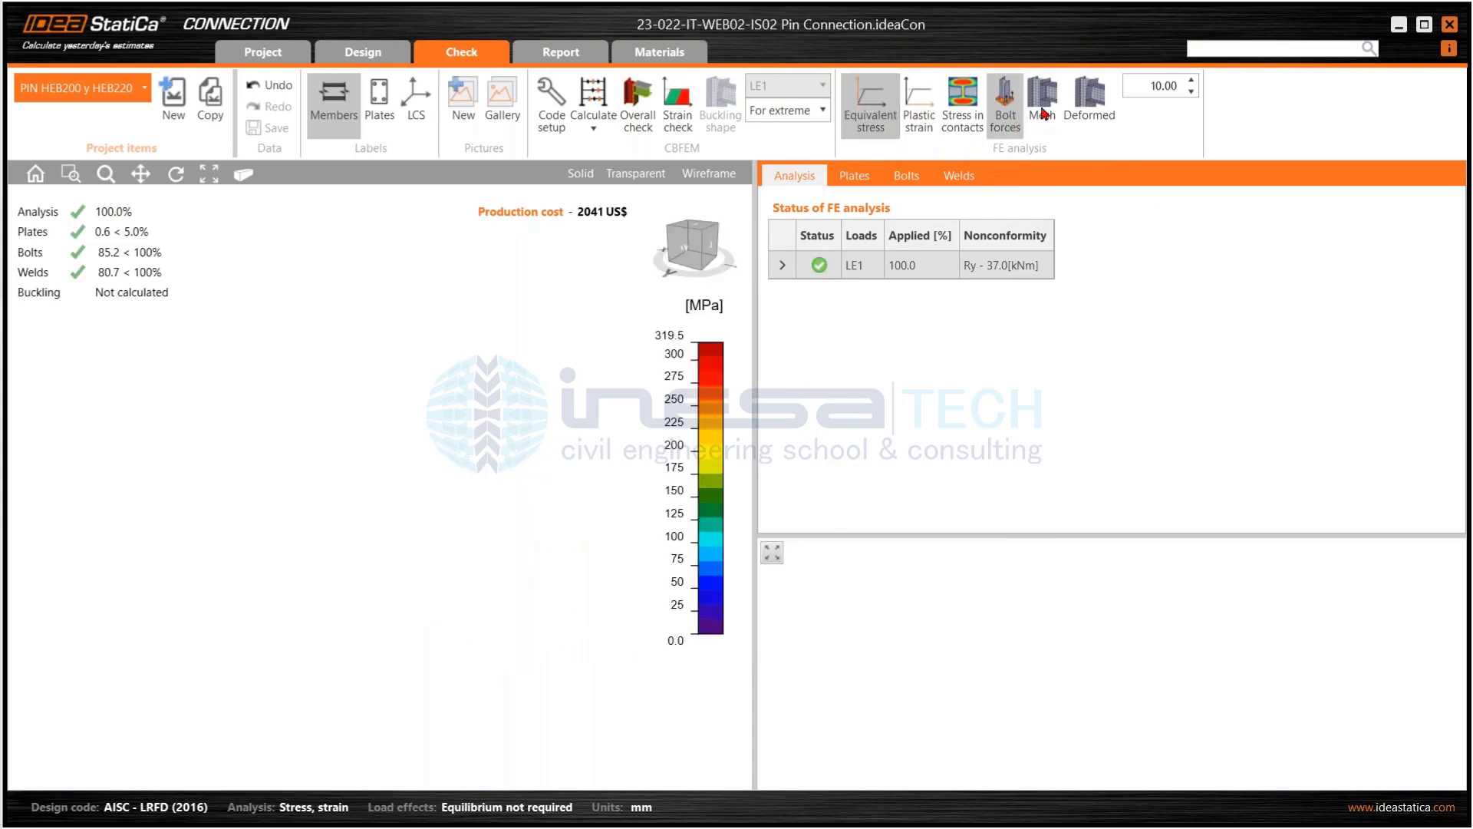
click(1042, 114)
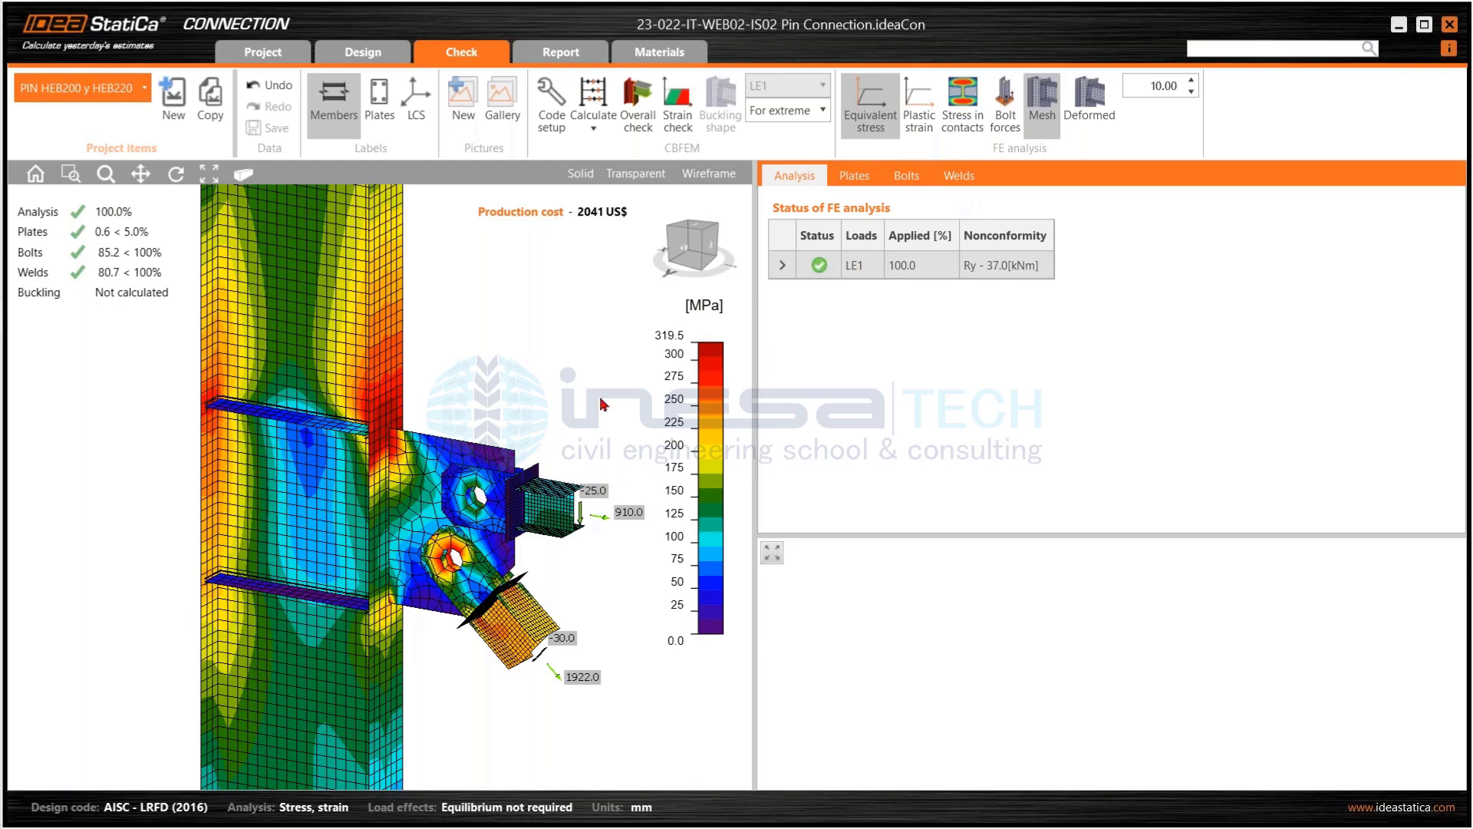
Switch to the Pin HEB400 worksheet in PTC Mathcad Prime and review the pin's shear and flexural strength calculations
key(alt+Tab)
scroll(752, 337, up, 1)
scroll(752, 337, down, 5)
scroll(754, 368, down, 15)
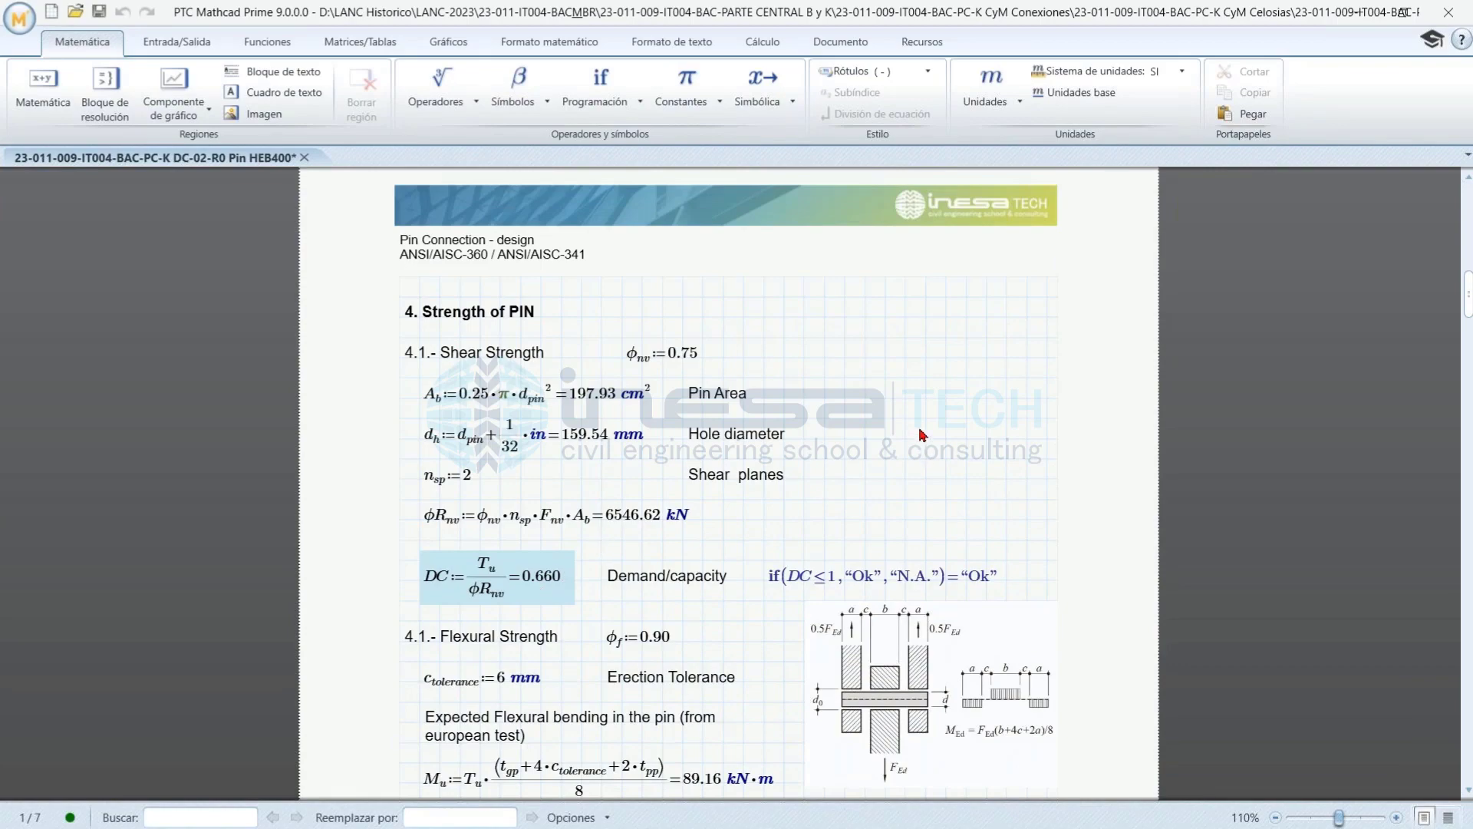
Review the gusset plate's dimensional, yielding, rupture and bearing checks down to the pin plates' dimensional requirements
scroll(835, 373, down, 2)
scroll(598, 450, down, 9)
scroll(715, 550, down, 10)
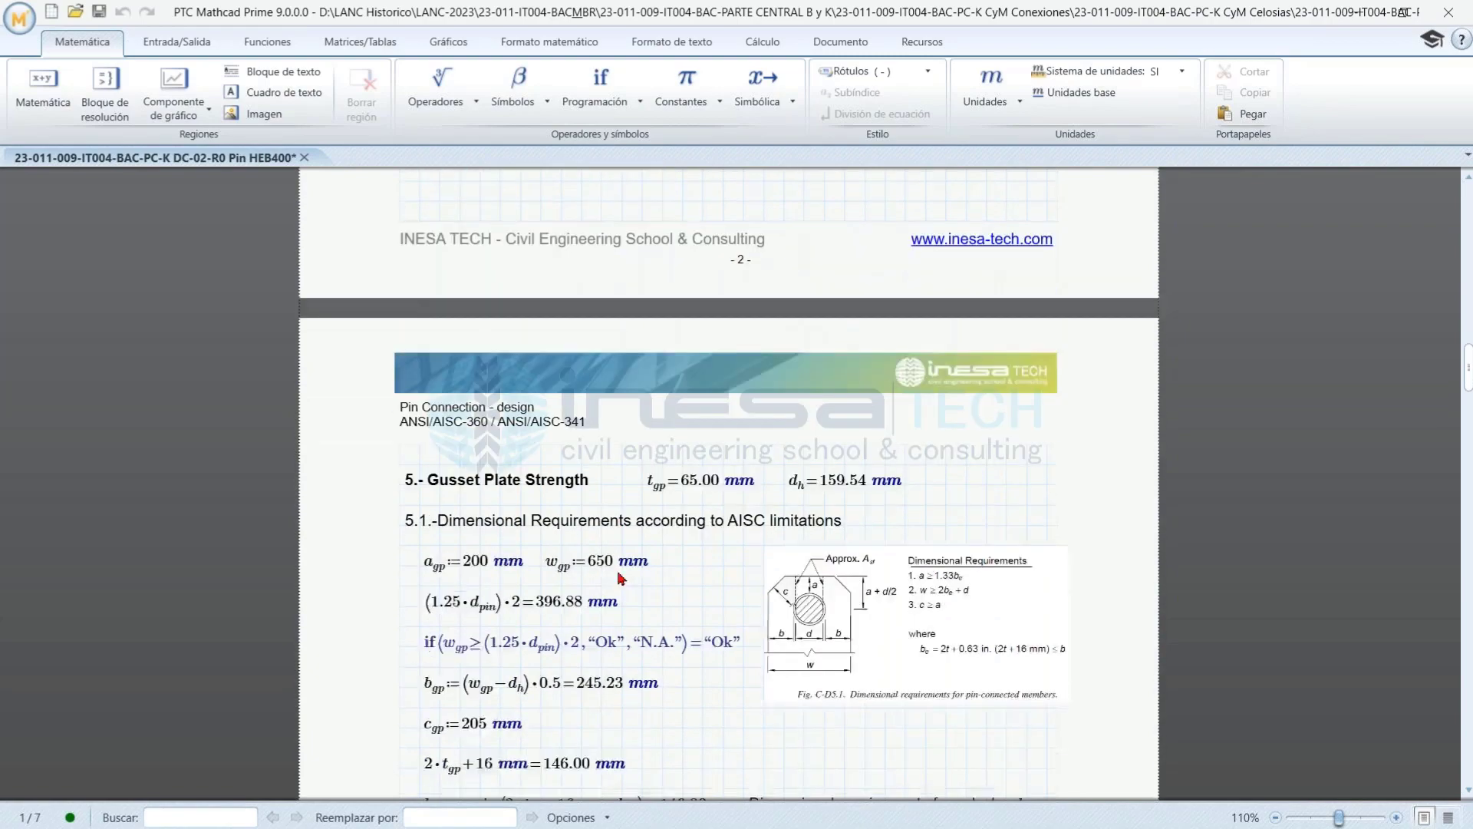
scroll(742, 486, down, 10)
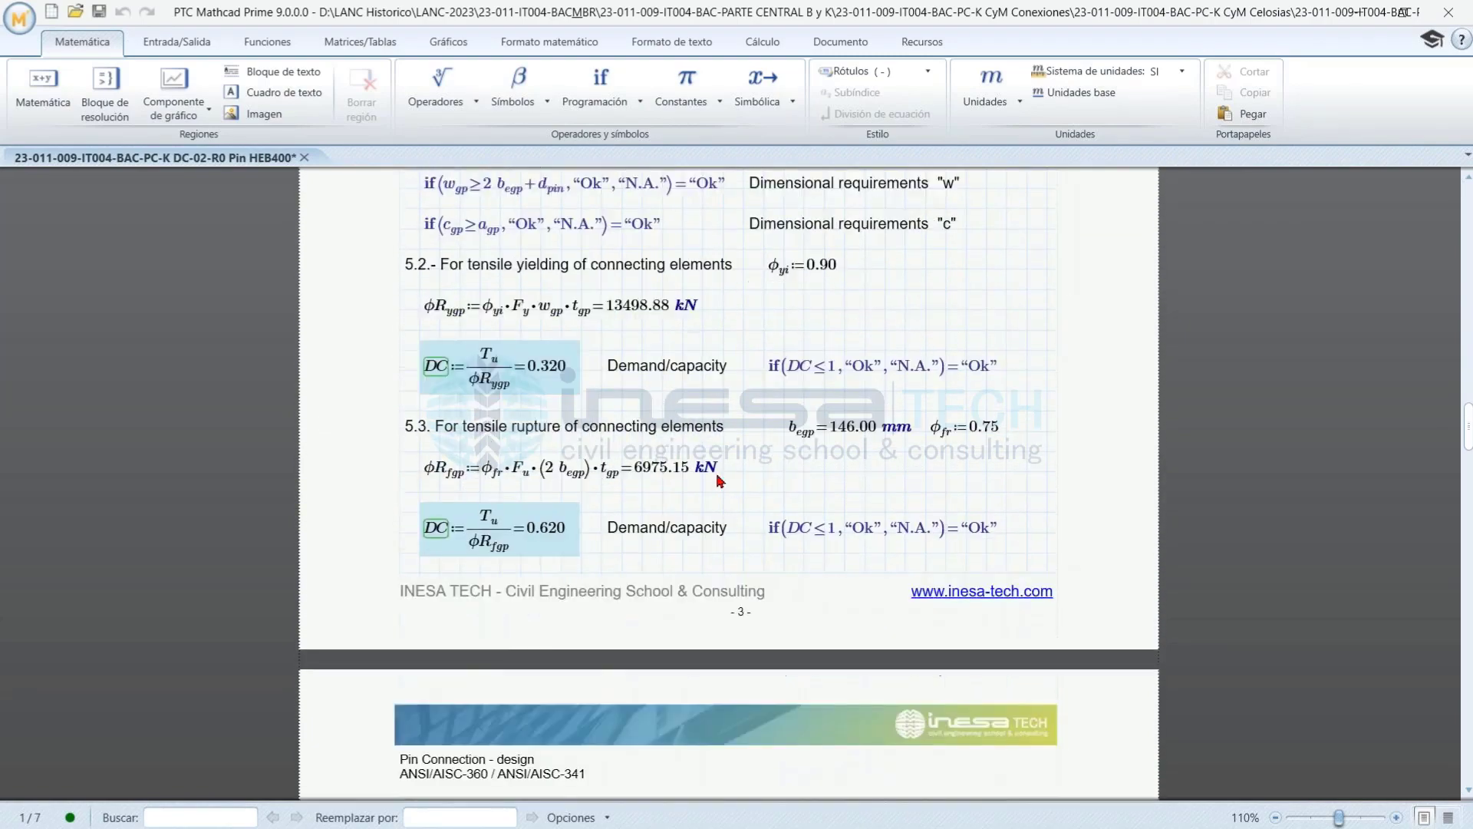
scroll(645, 513, down, 1)
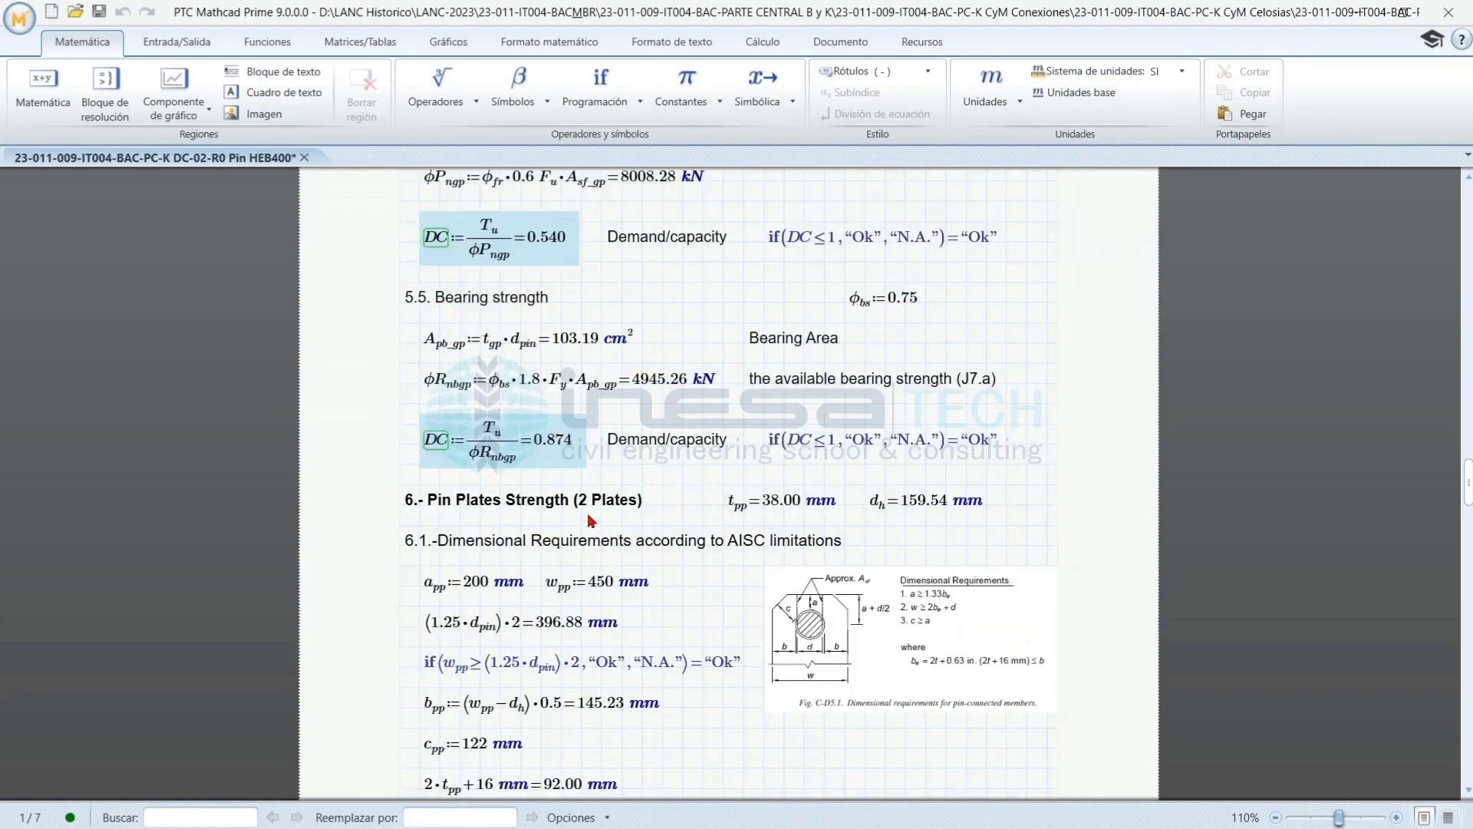
scroll(1027, 479, down, 2)
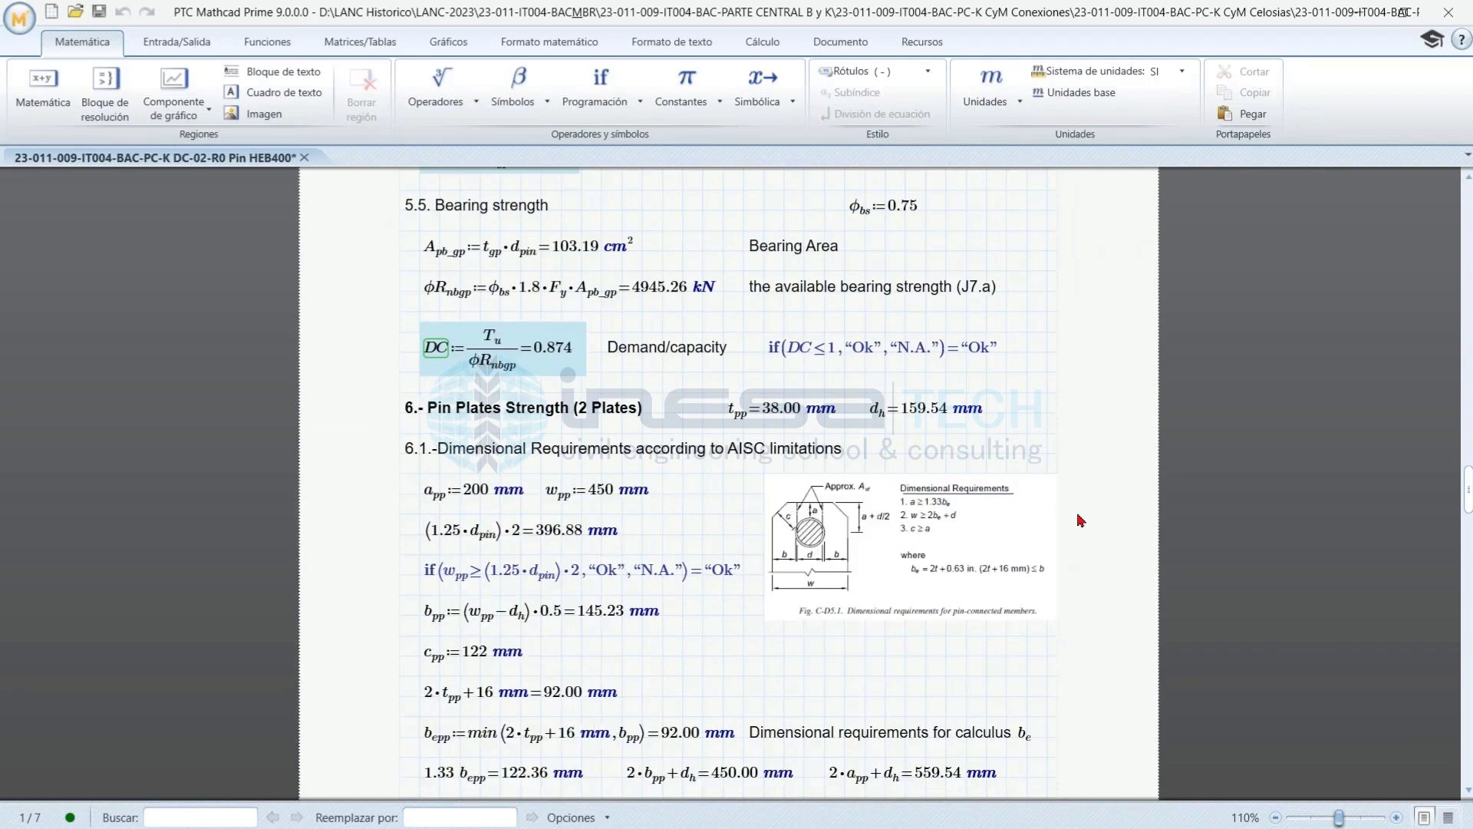